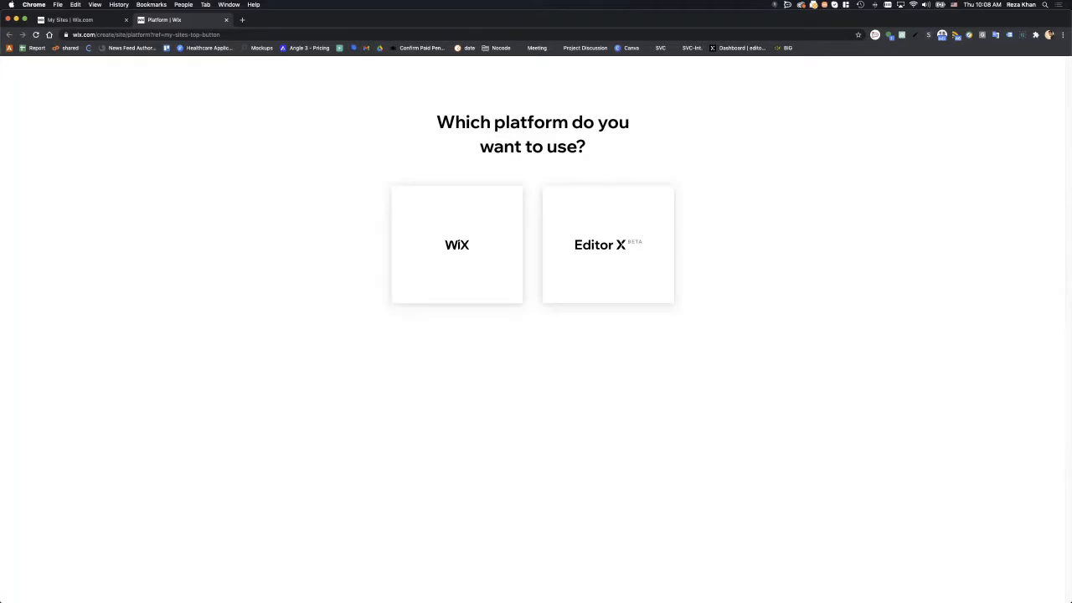
- Bring up the Figma design prototype, move it aside, and return to the platform choice page
key("super+grave")
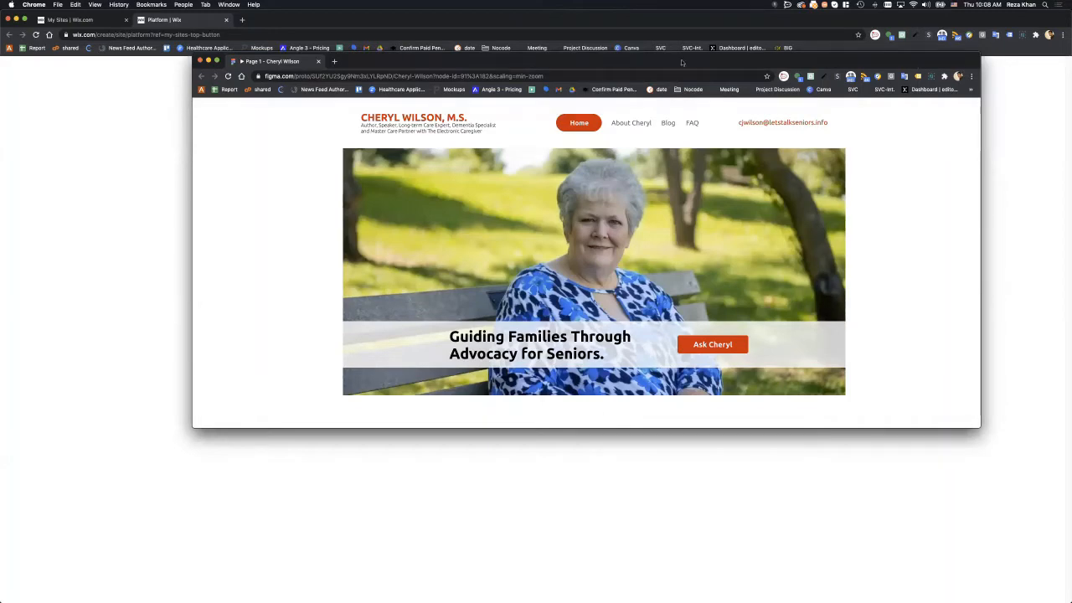
left_click_drag(653, 62, 664, 76)
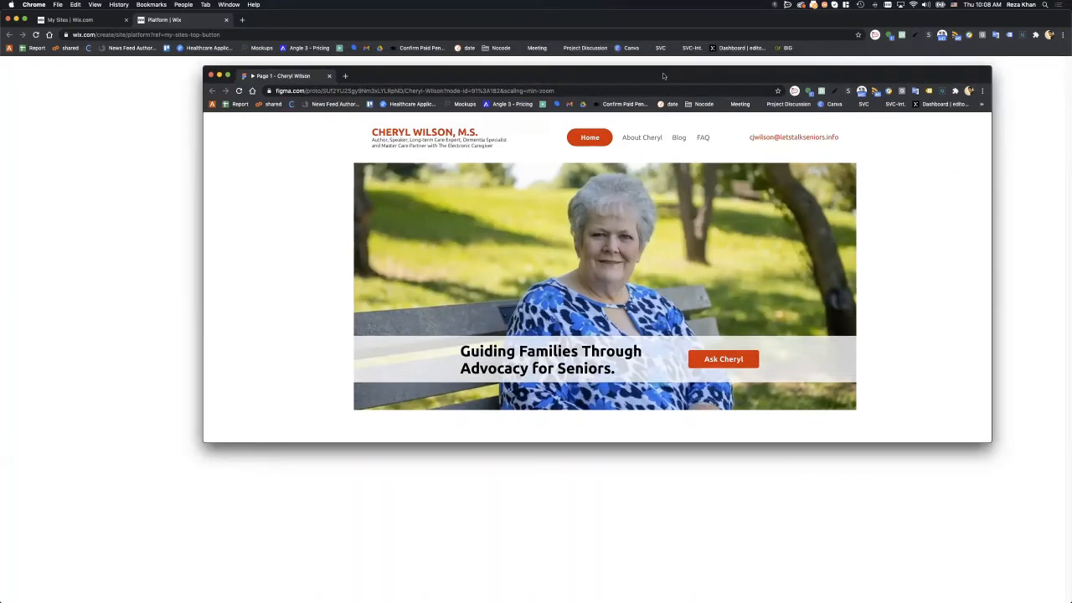
key("ctrl+alt+Right")
key("super+grave")
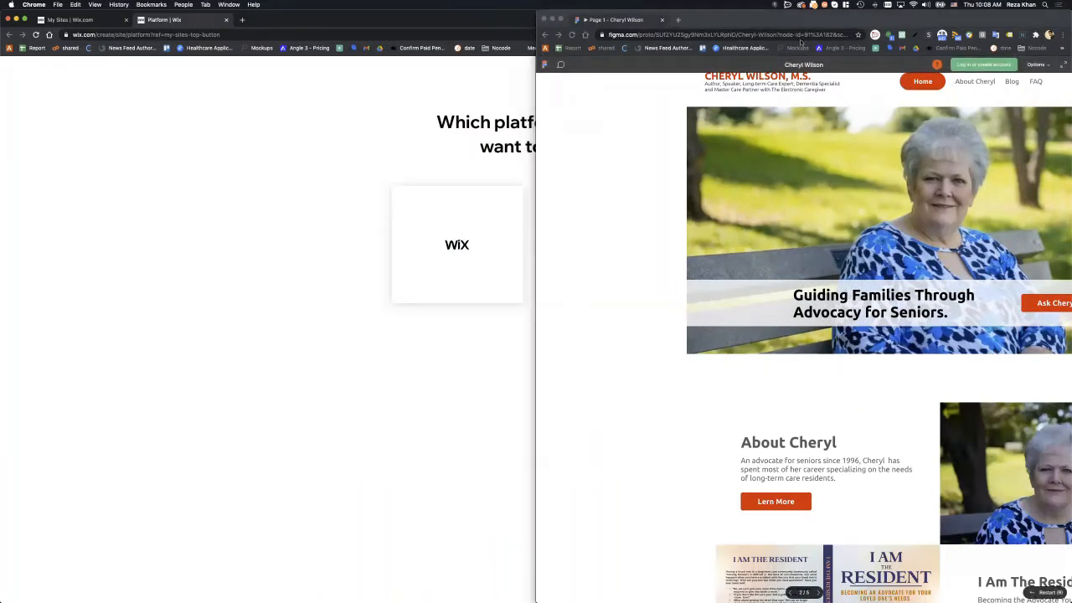
left_click_drag(878, 24, 1071, 138)
left_click(610, 223)
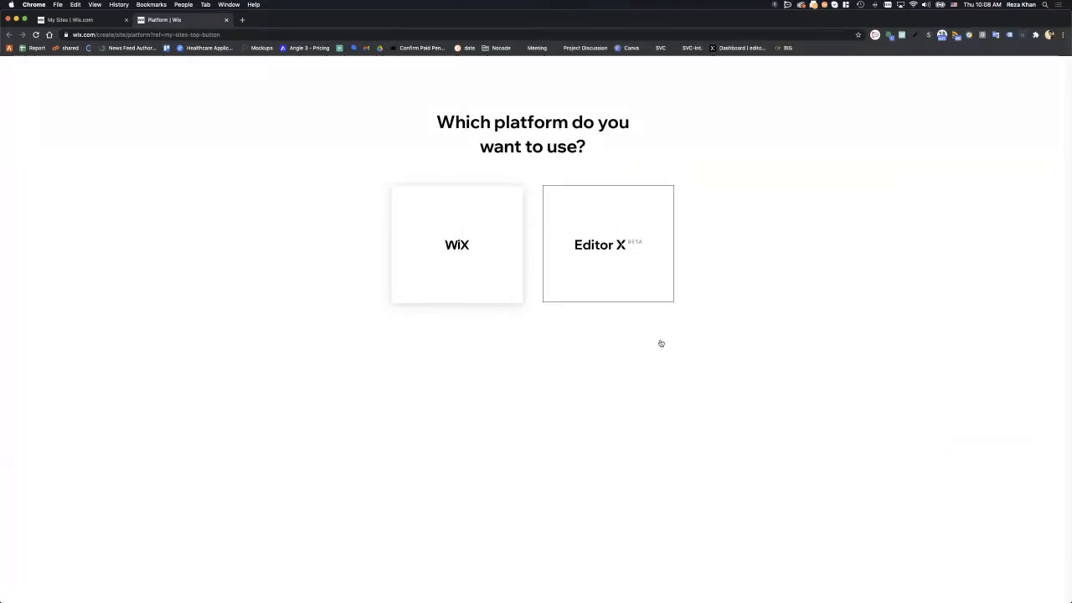
- Choose Editor X as the platform and skip the site category question
left_click(600, 251)
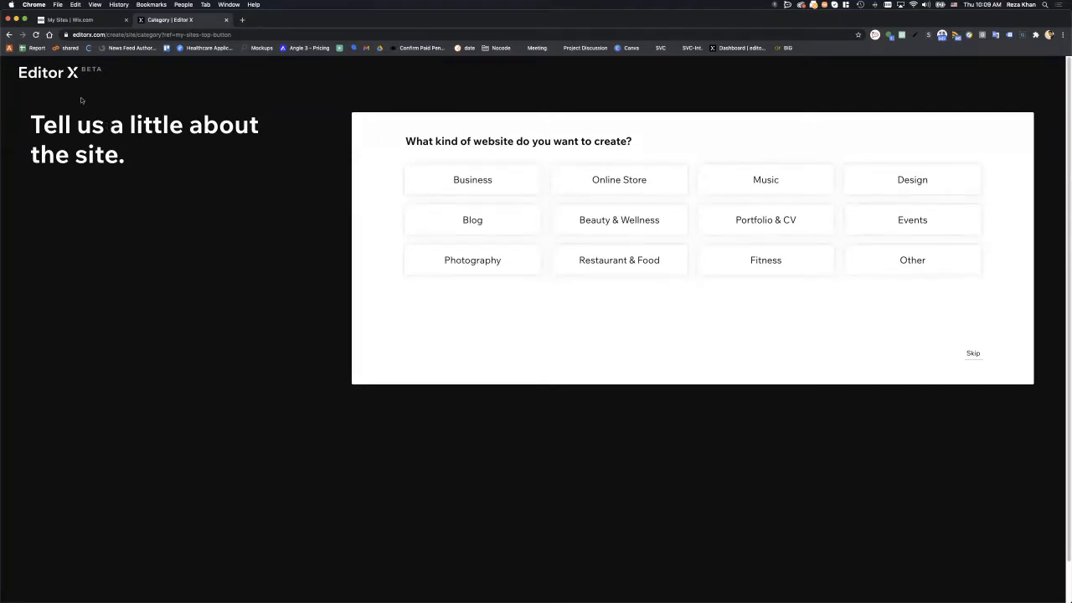
left_click(8, 35)
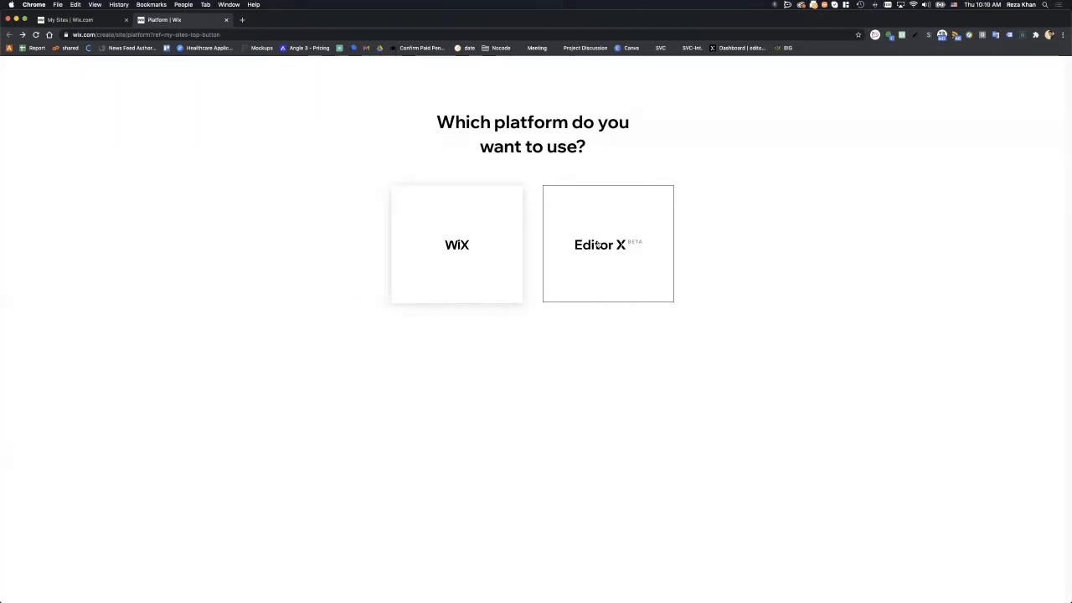
left_click(596, 247)
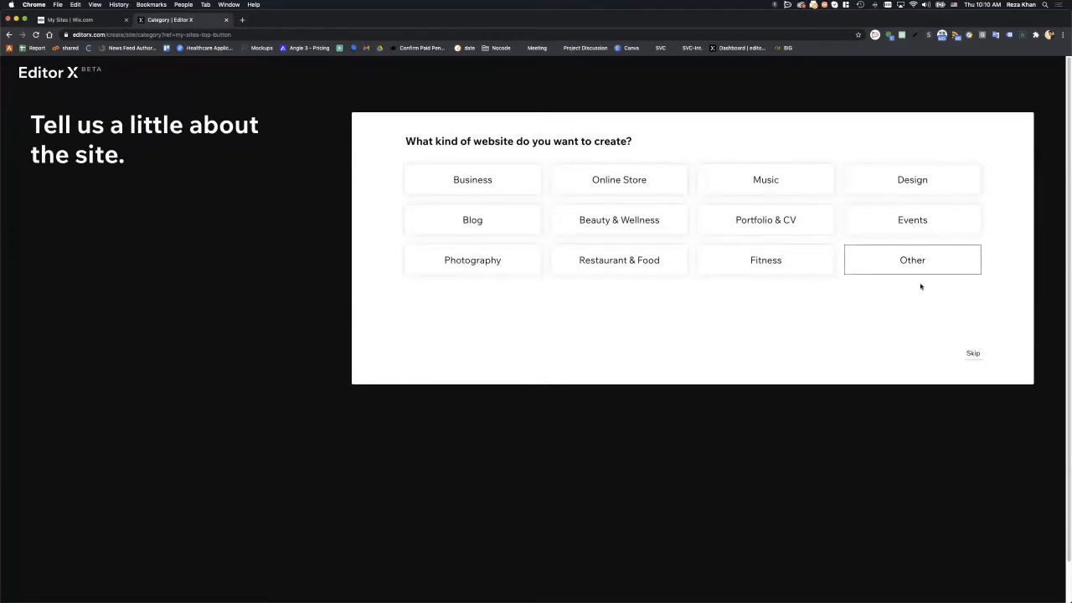
left_click(974, 355)
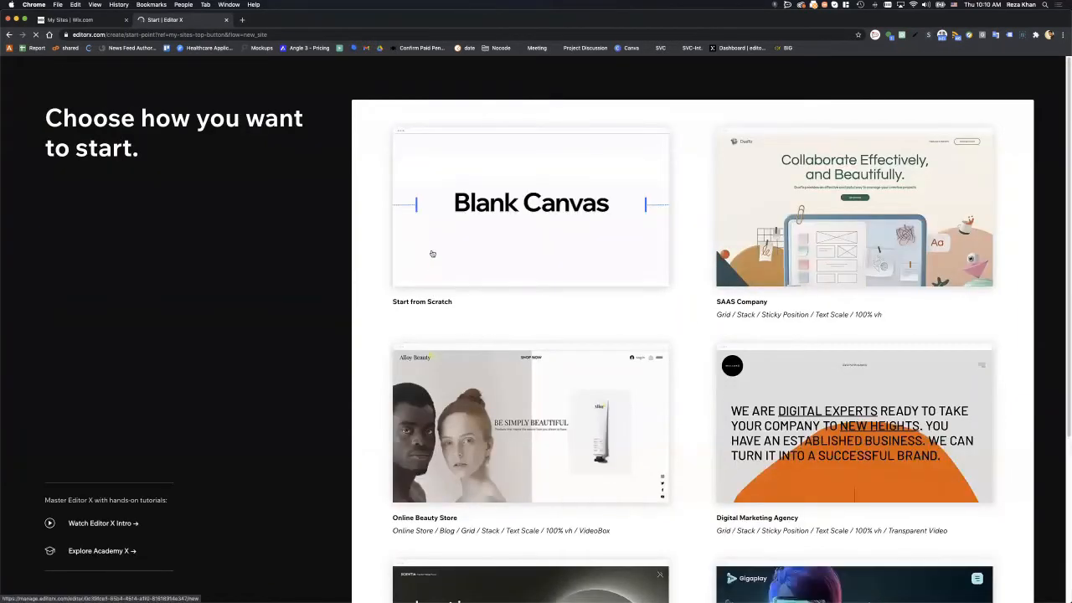
- Start a new site from the Blank Canvas card under Start from Scratch
left_click(442, 233)
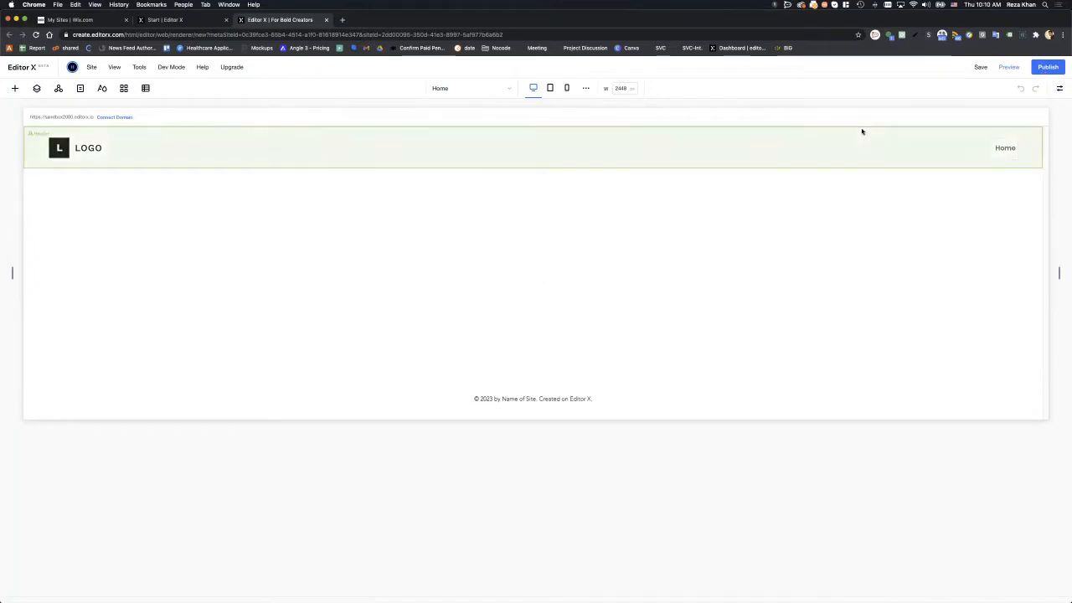
- Publish the blank site under the free domain name my-test-site
left_click(1040, 73)
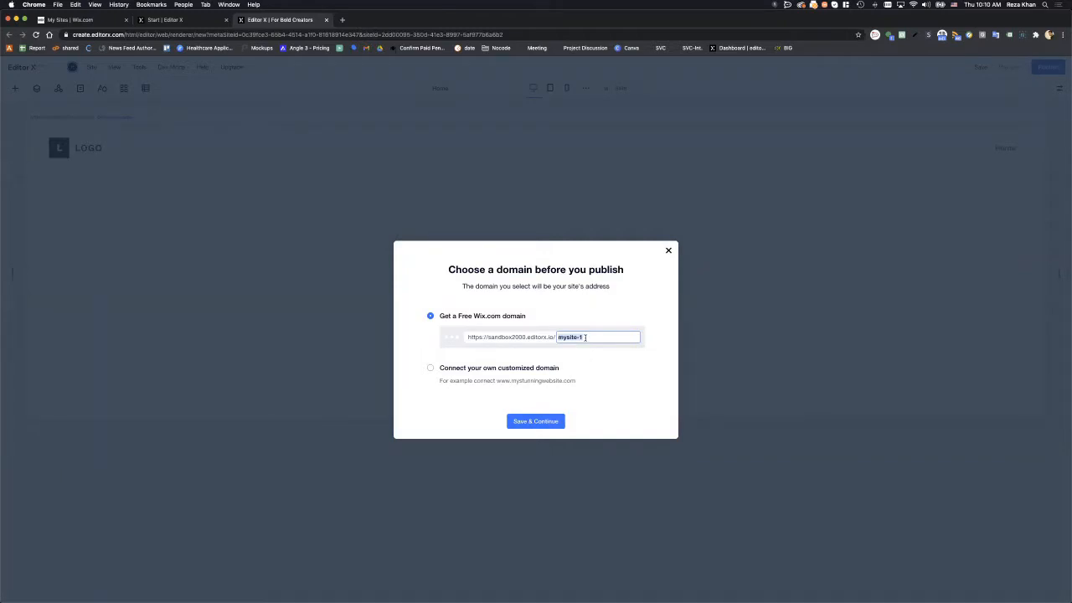
type("my-test-")
key("super+a")
left_click(536, 423)
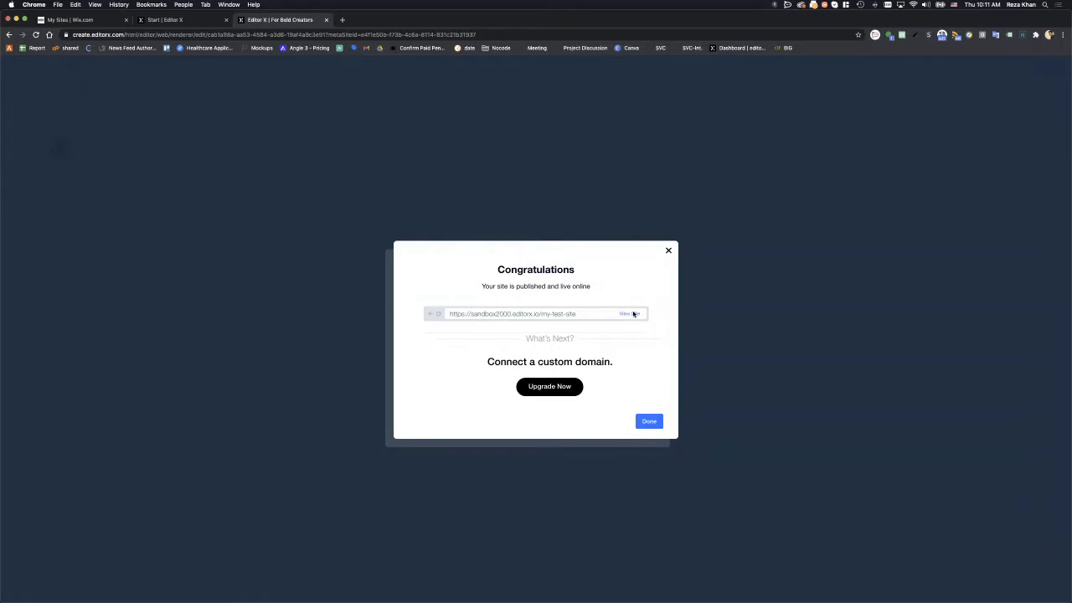
- View the live site in a new tab, dismiss the publish notices permanently, and compare both tabs
left_click(630, 314)
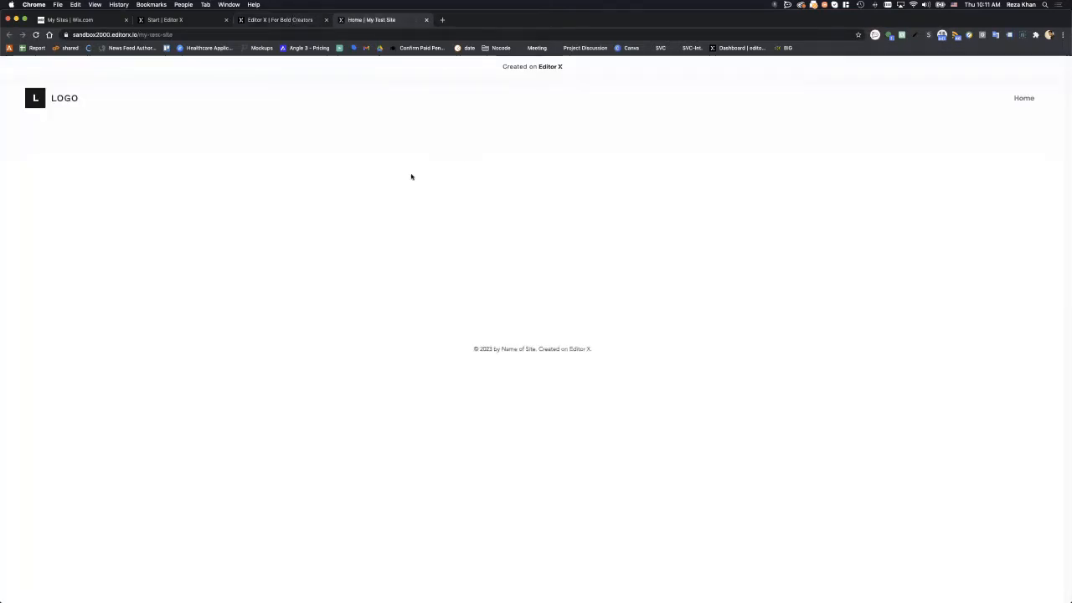
left_click(255, 21)
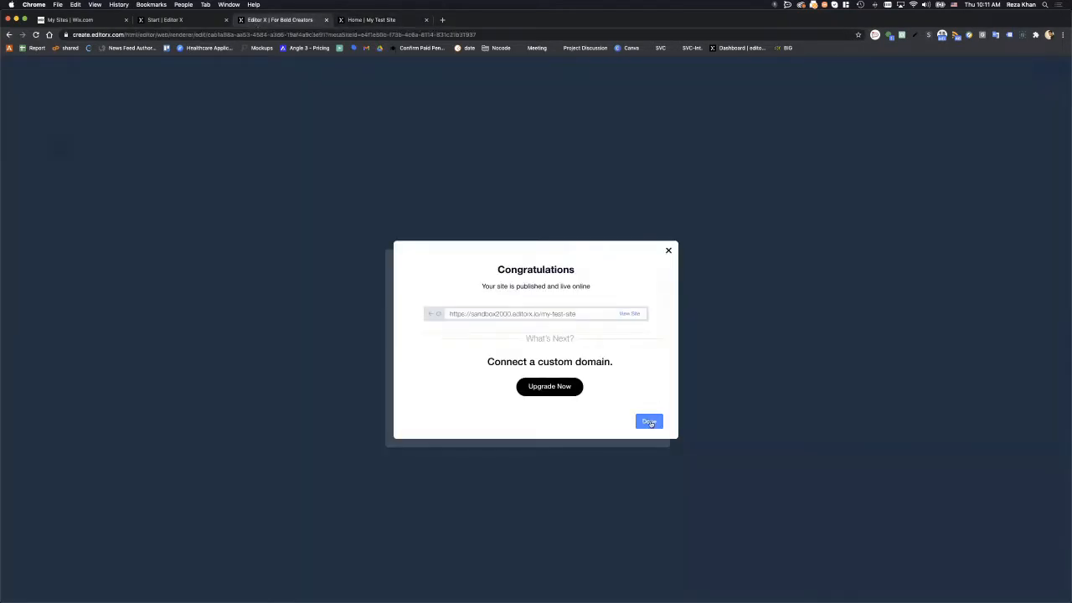
left_click(649, 421)
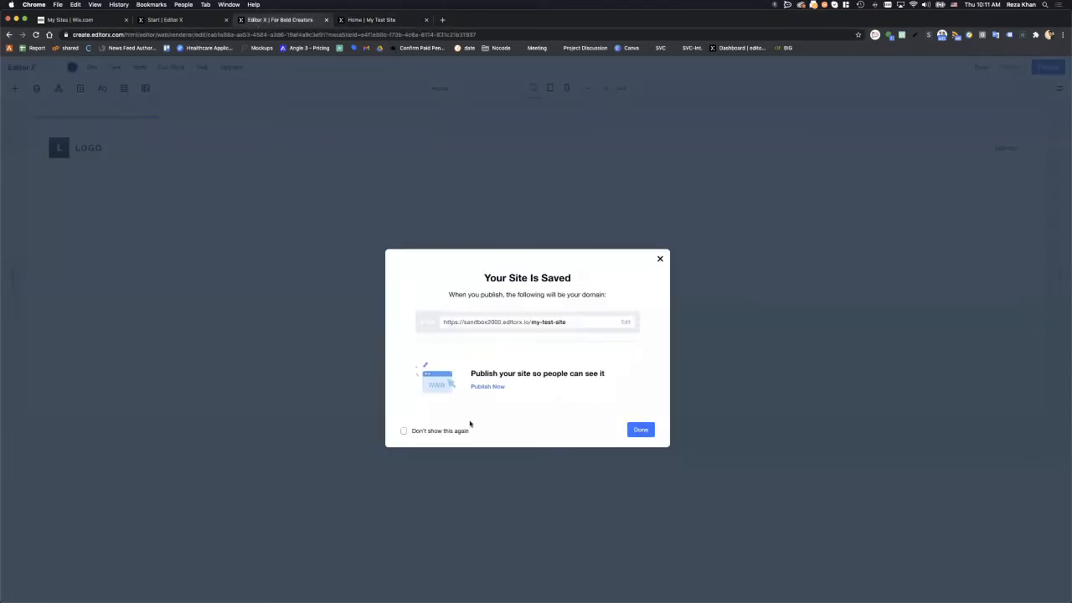
left_click(457, 432)
left_click(660, 259)
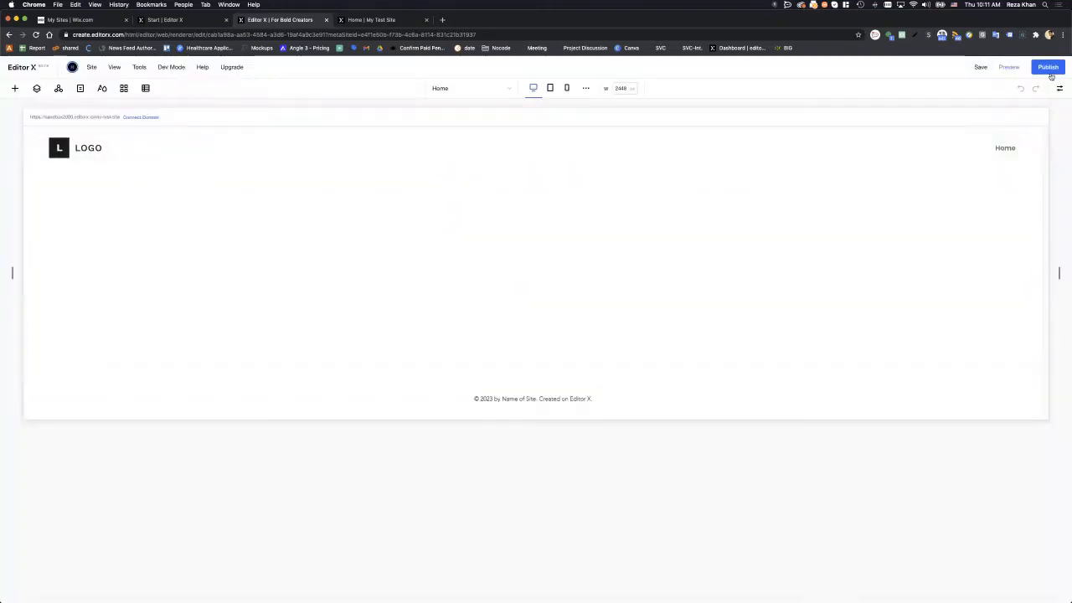
left_click(376, 21)
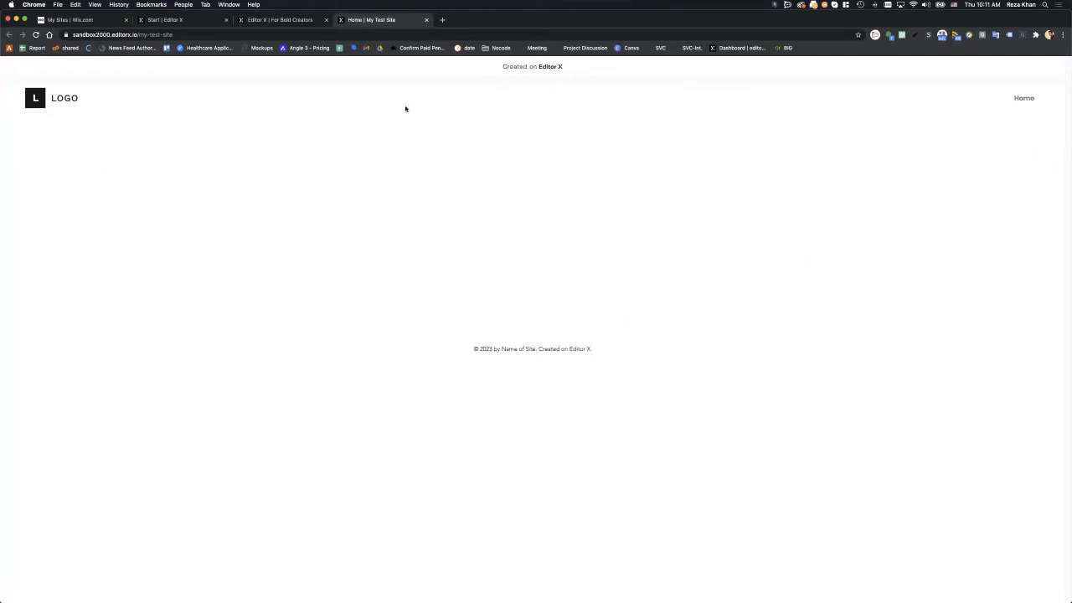
left_click(261, 20)
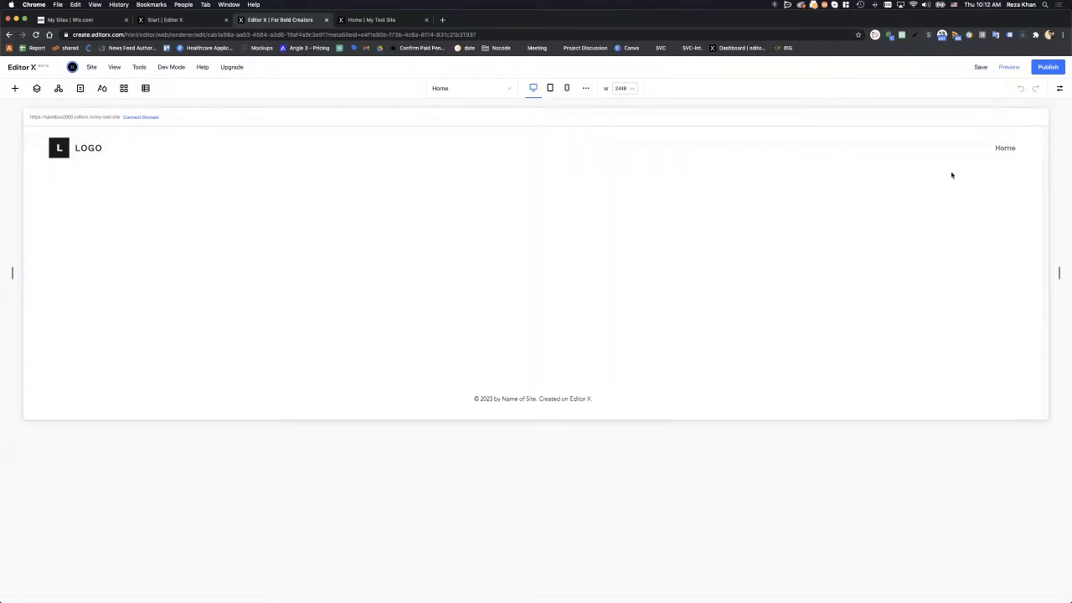
- Select the Header in the Layers panel and start editing the 2848 px canvas width
left_click(36, 90)
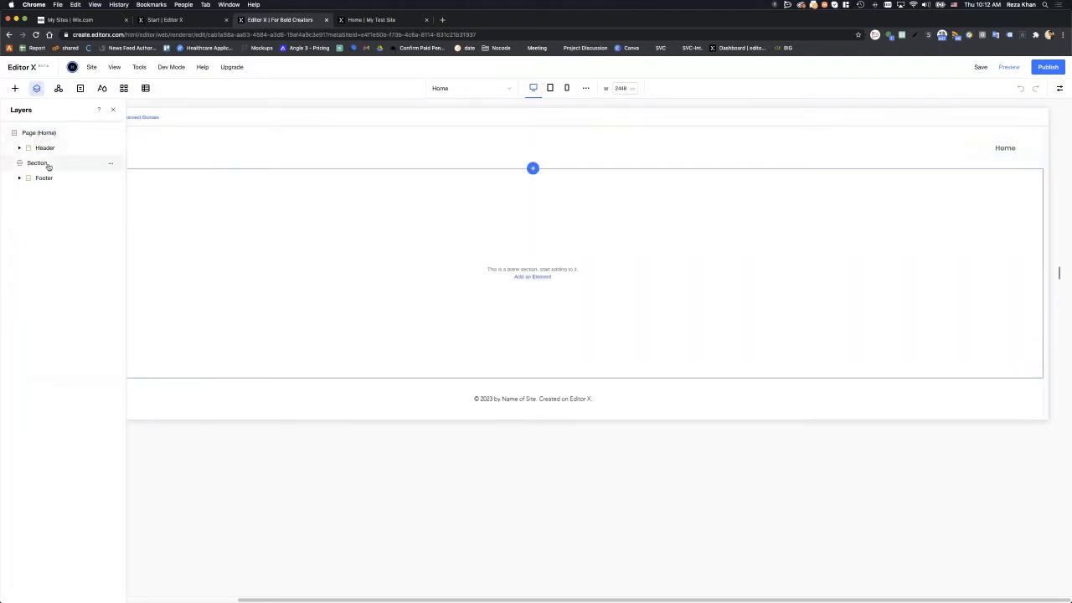
left_click(213, 159)
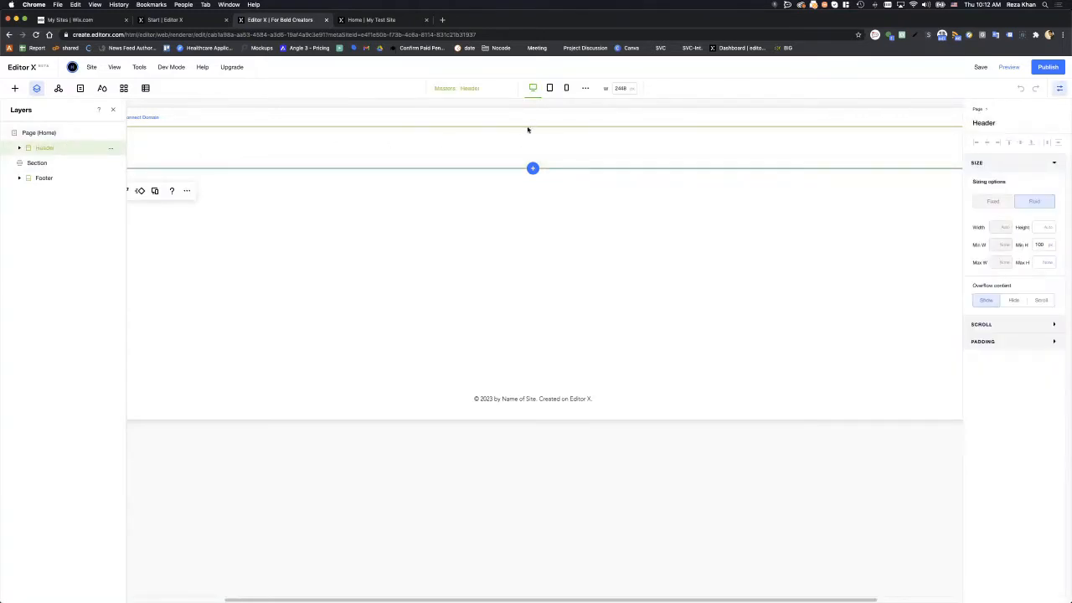
left_click(622, 89)
- Set the canvas width to 1300 px, then to 1200 px
type("1")
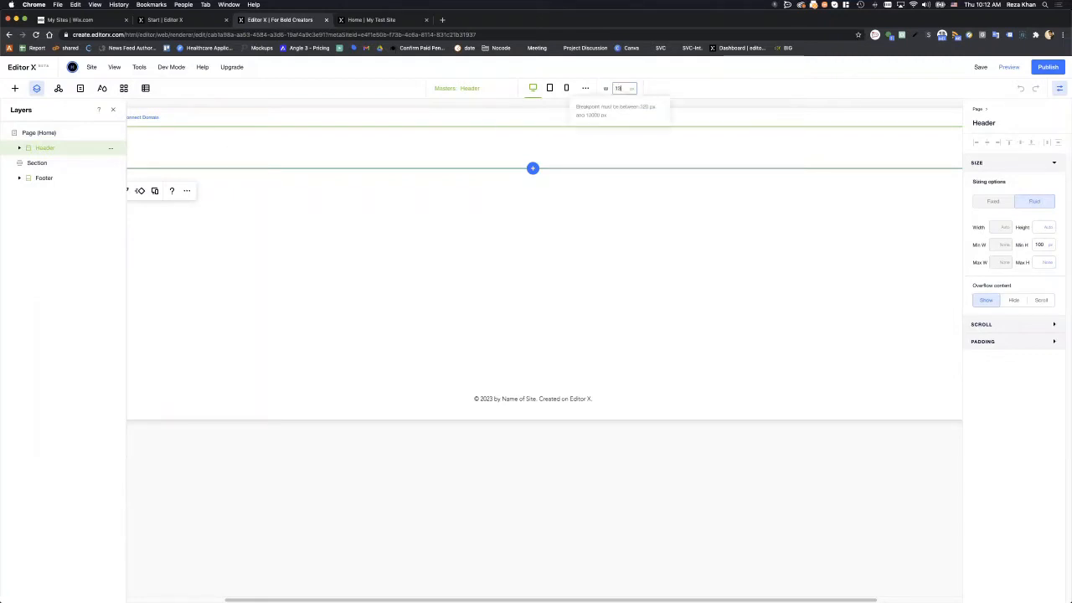
type("300")
key("Return")
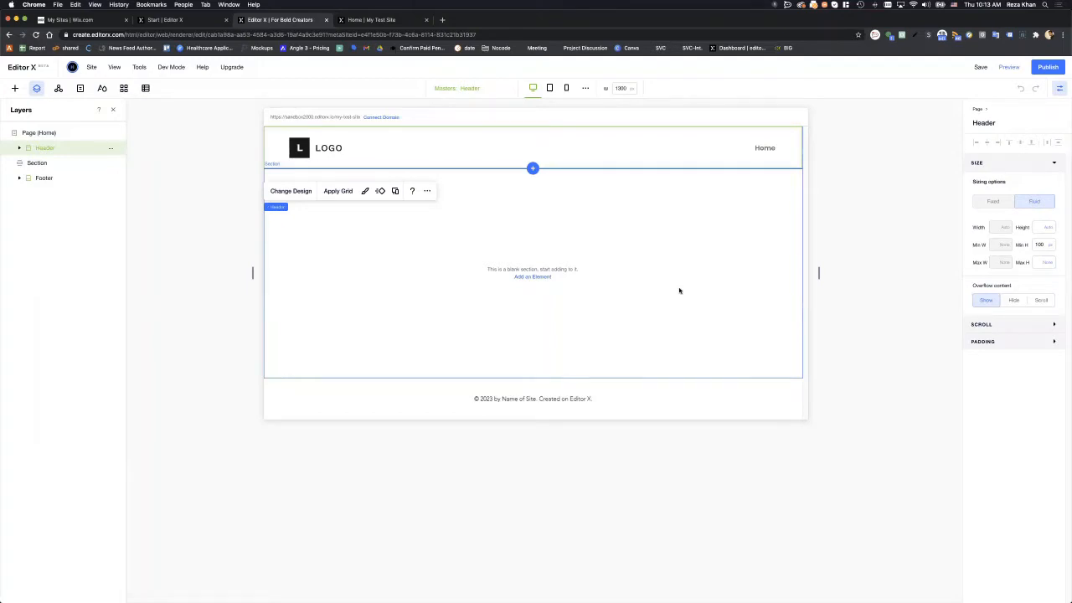
left_click(624, 88)
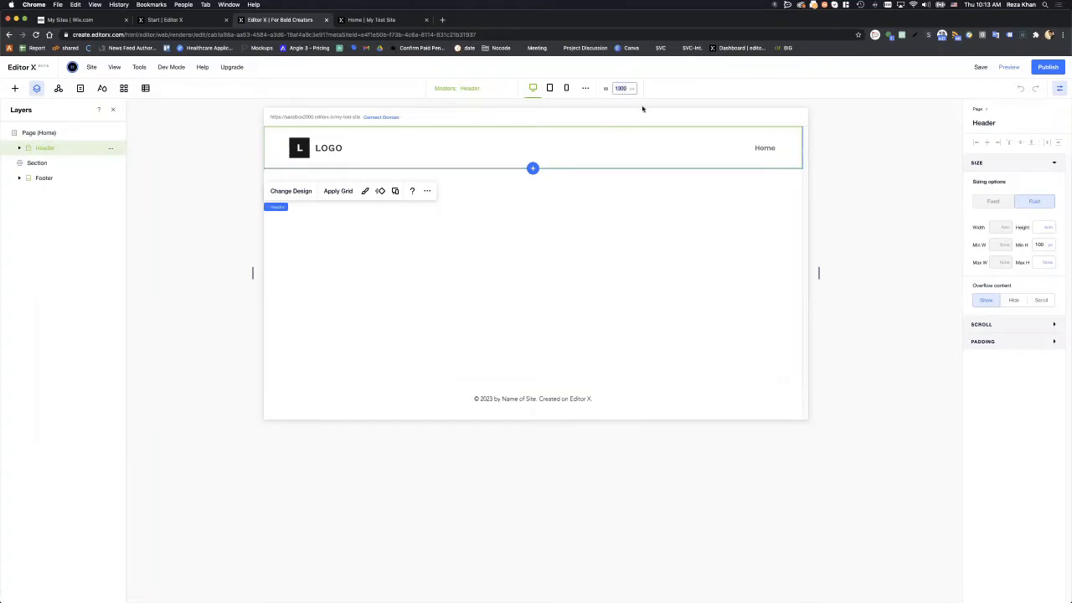
type("1200")
key("Return")
- Preview the layout at 600 px, return to the desktop breakpoint, and select the empty Section
left_click(622, 87)
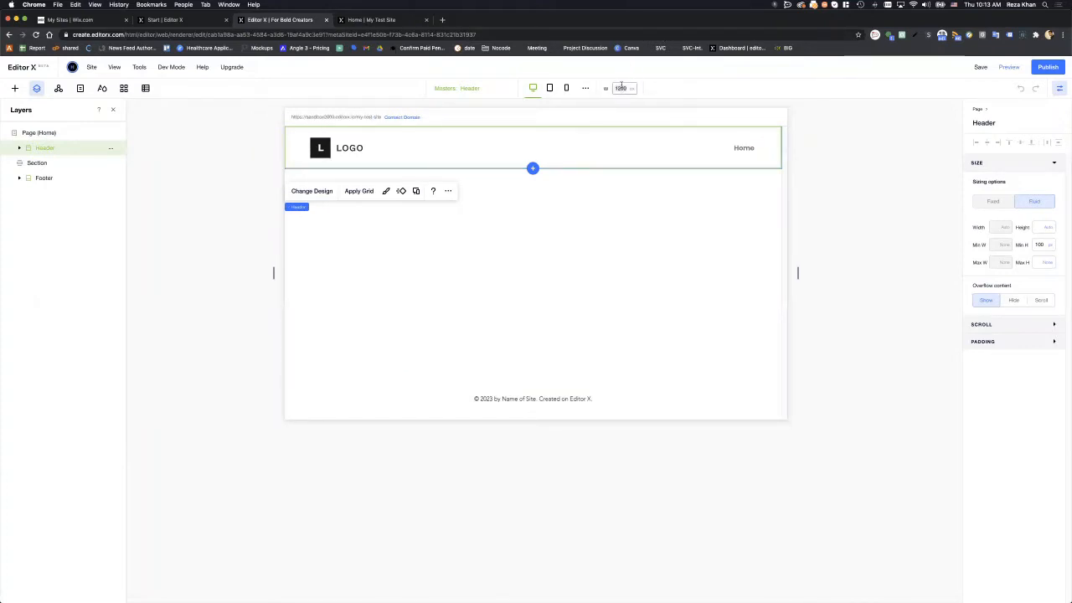
type("600")
key("Return")
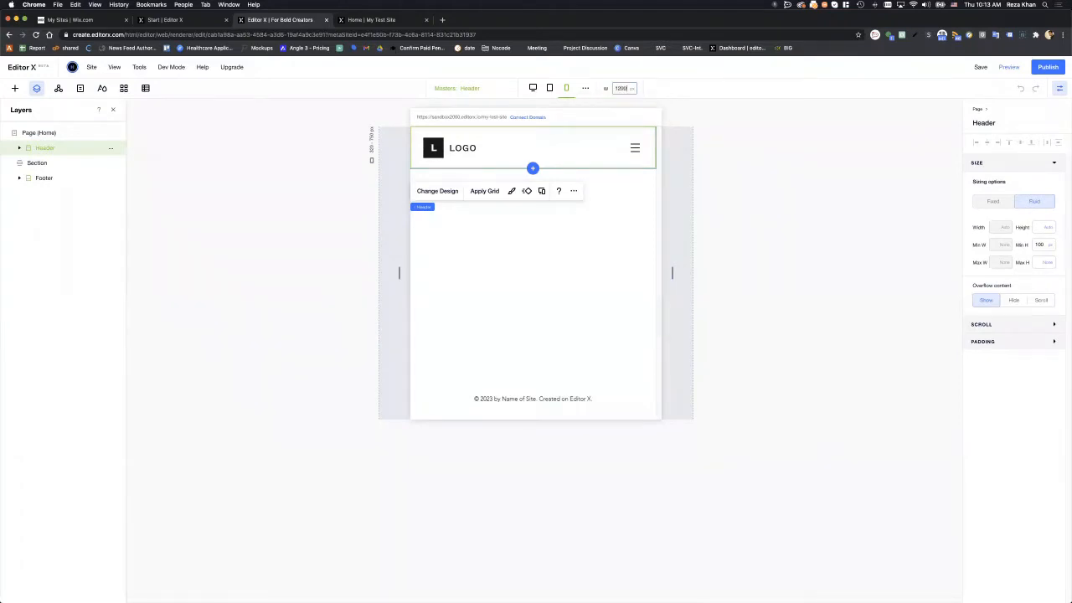
left_click(533, 87)
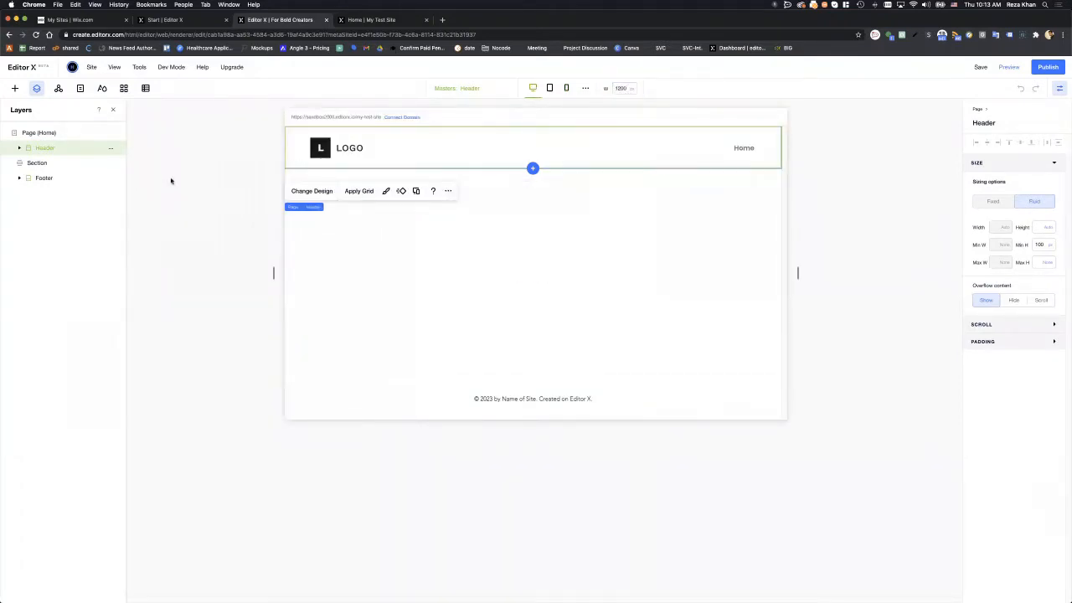
left_click(527, 252)
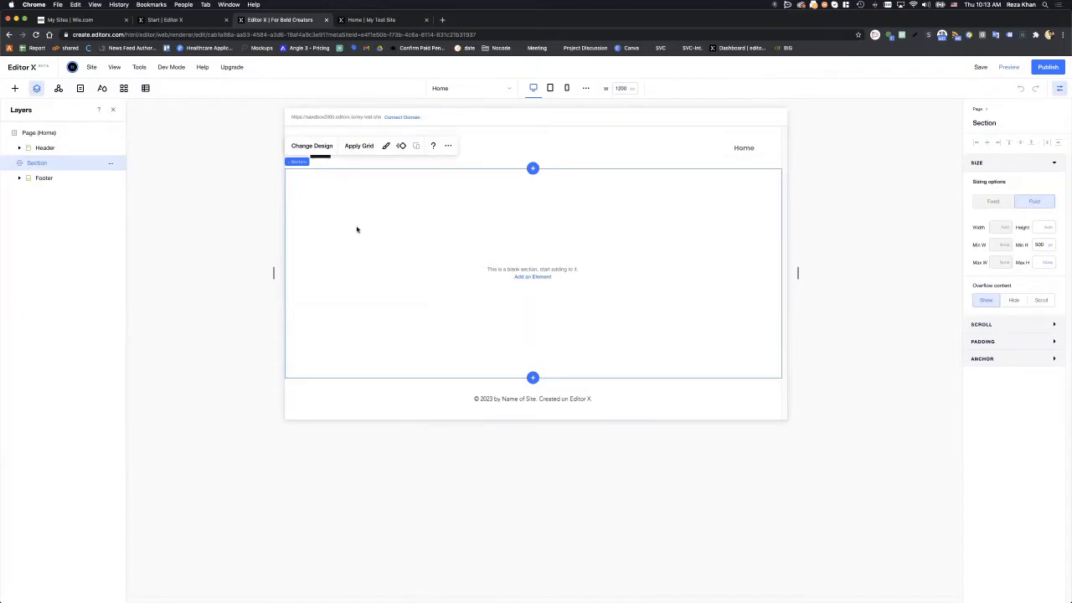
left_click_drag(1071, 130, 399, 103)
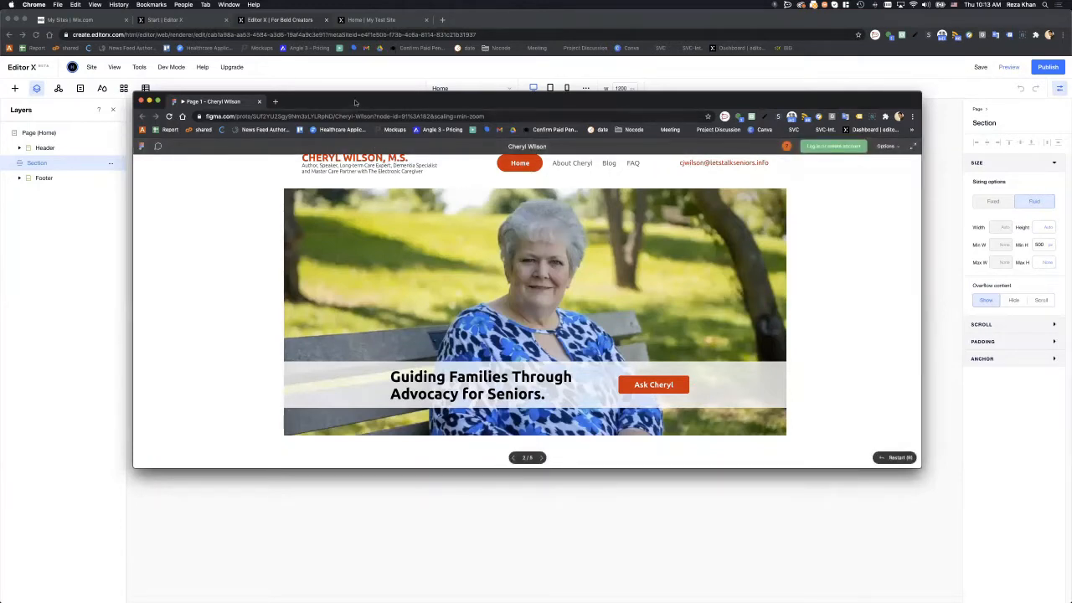
left_click_drag(355, 102, 1071, 201)
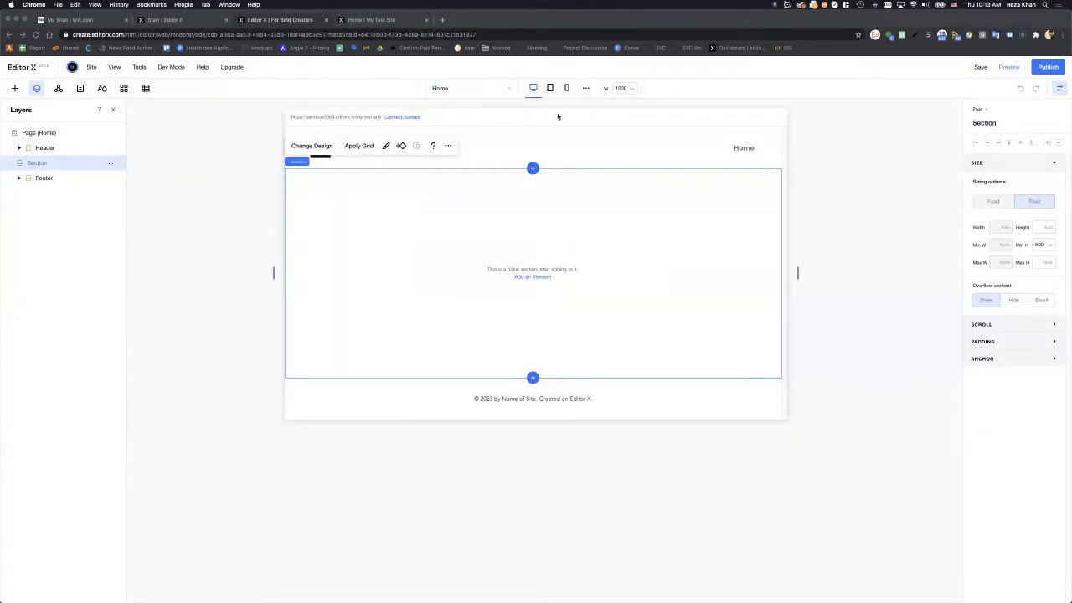
left_click(494, 146)
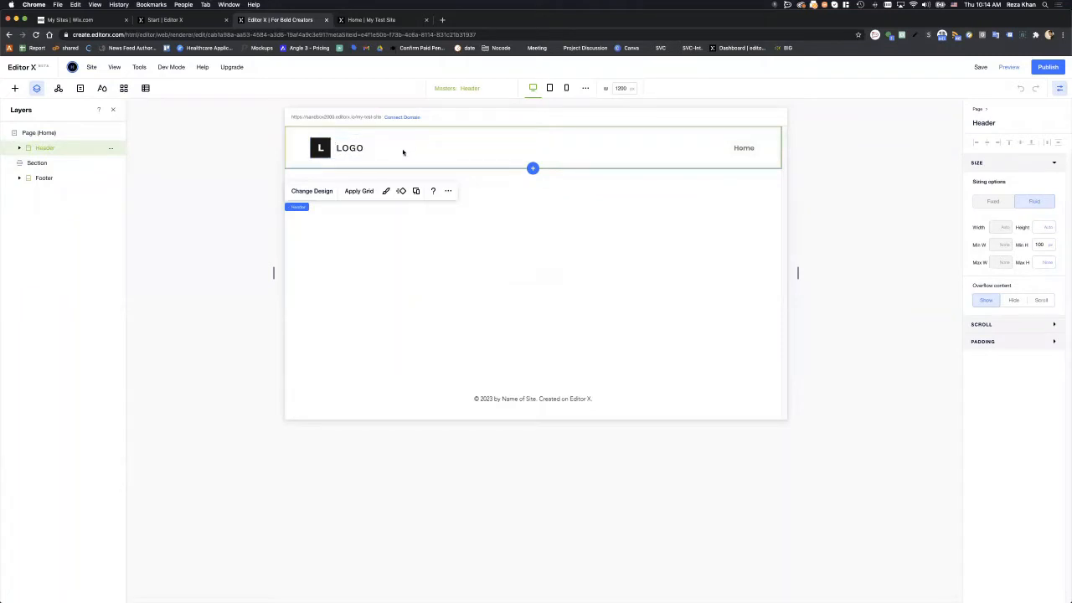
- Delete the logo graphic from the header
left_click(53, 180)
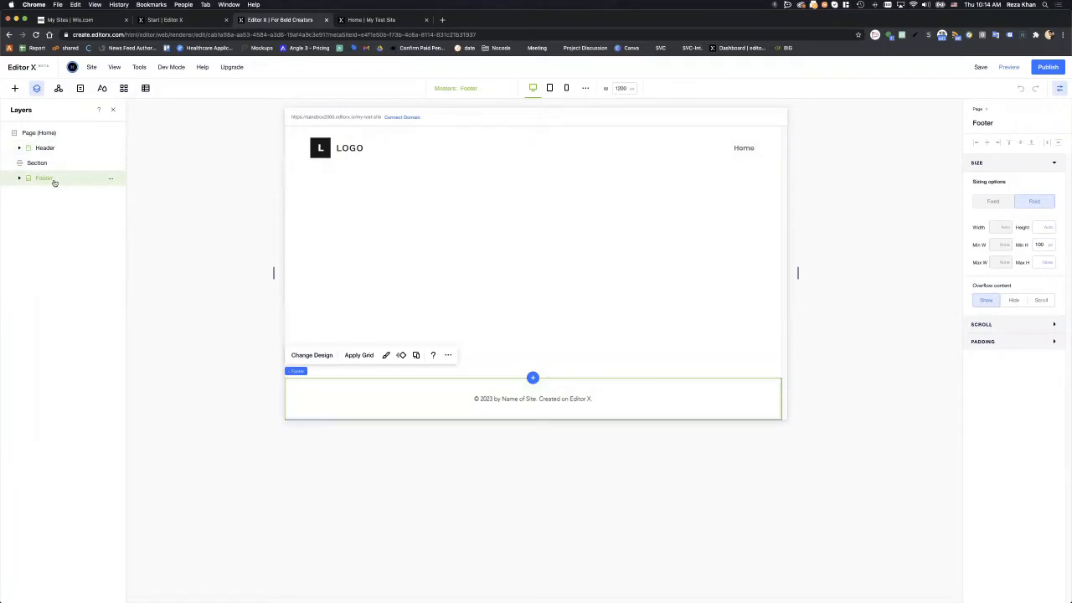
left_click(46, 150)
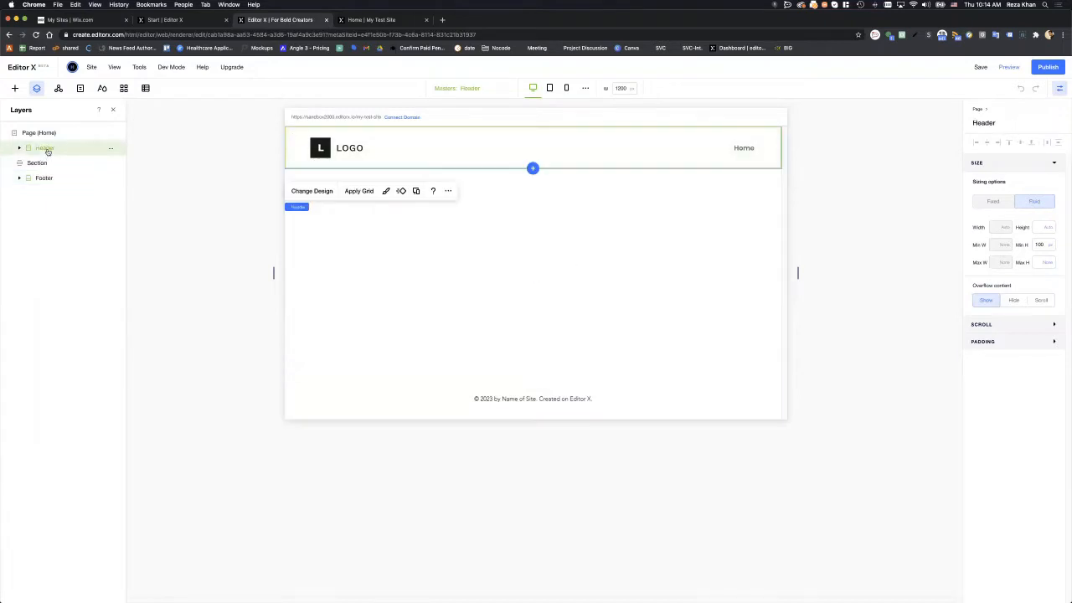
left_click(50, 179)
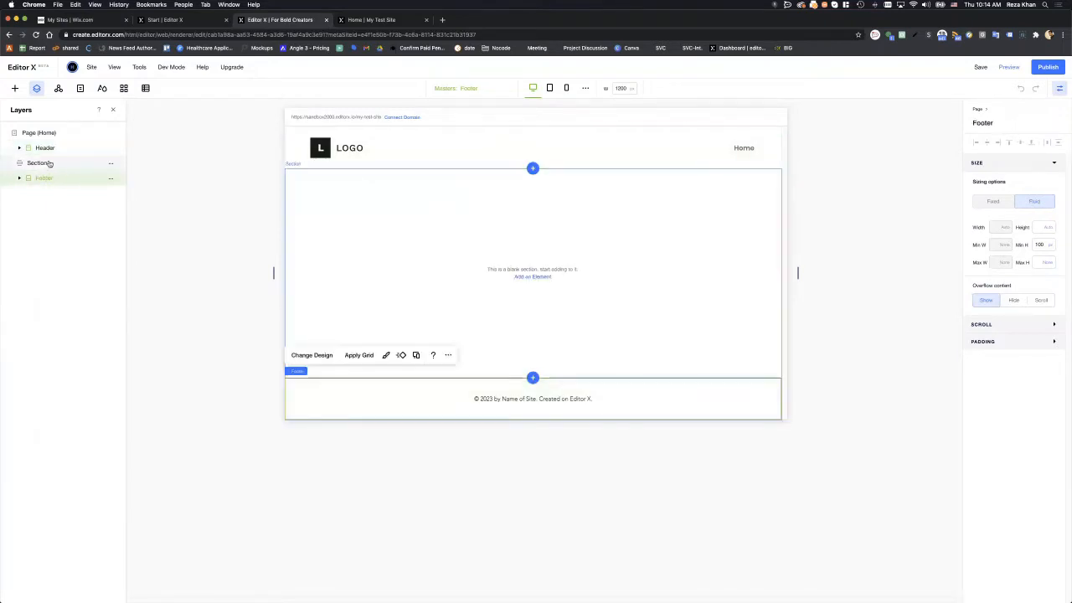
left_click(49, 164)
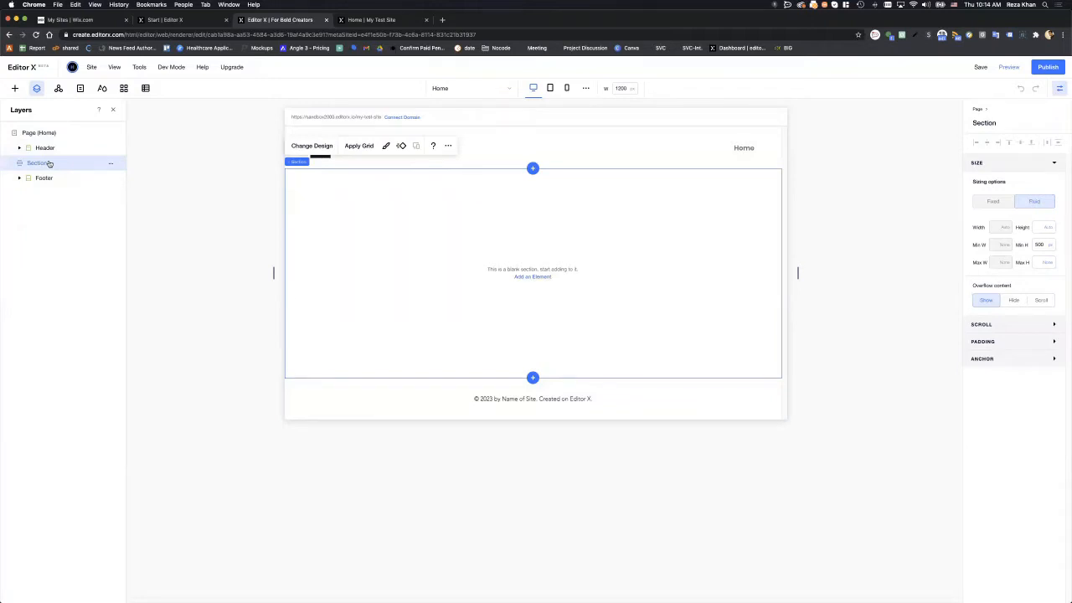
left_click(50, 151)
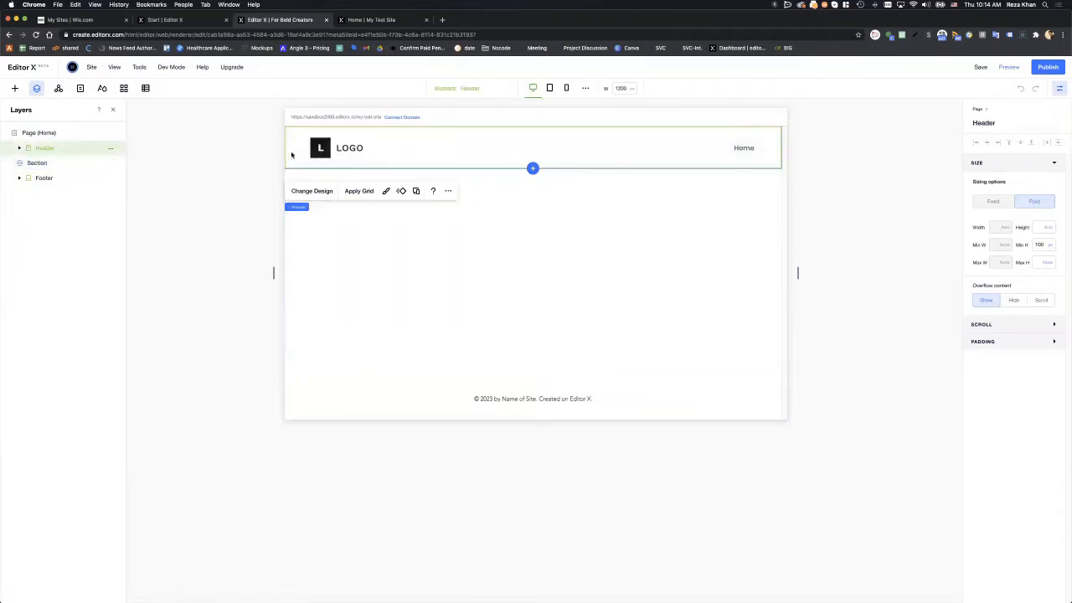
left_click(330, 147)
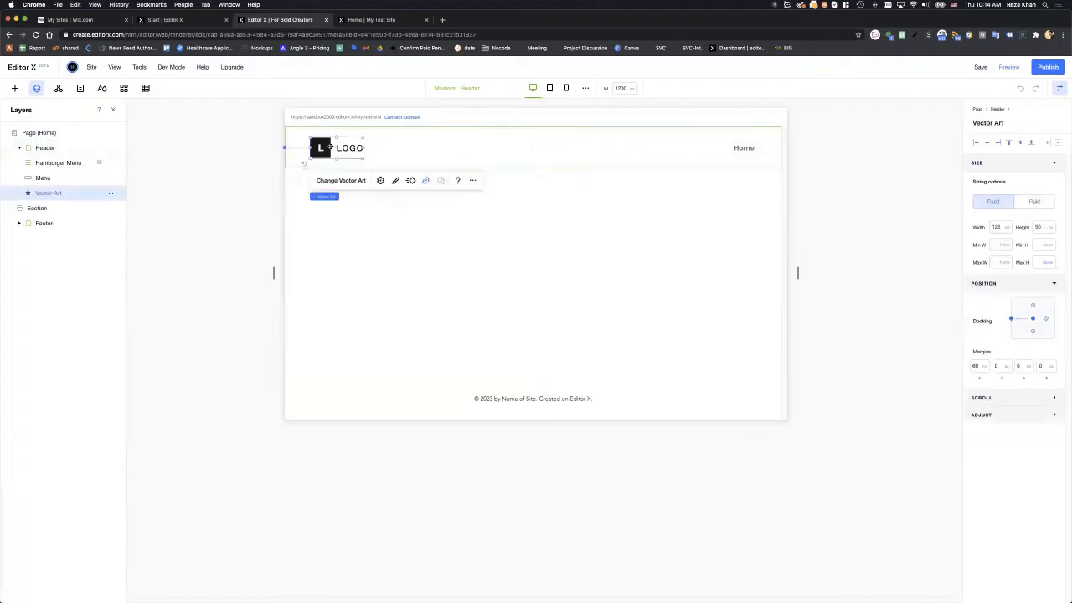
key("Delete")
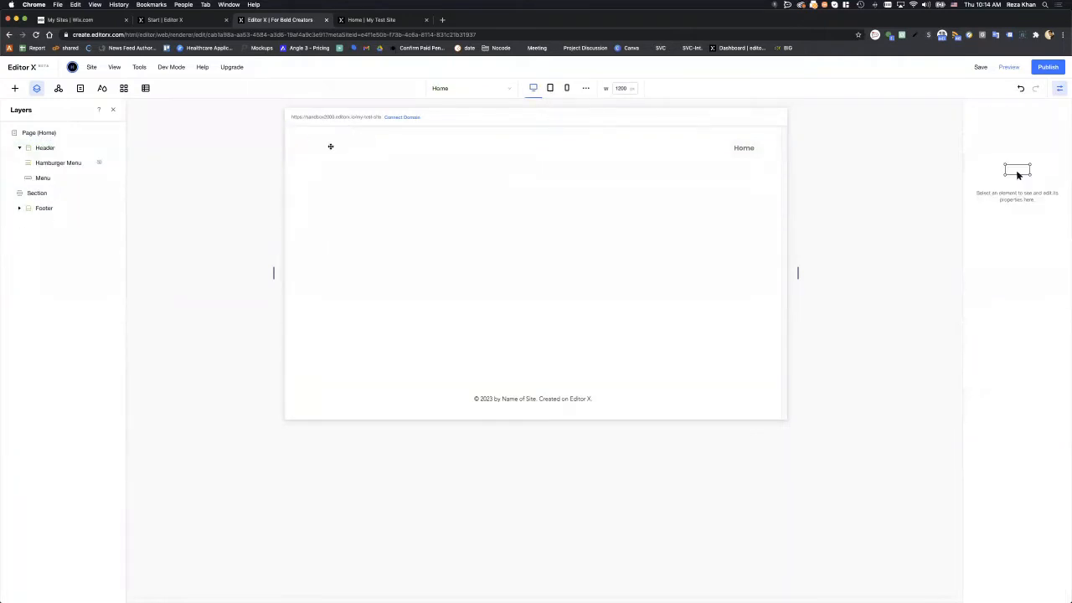
- Add a Title to the header reading the owner's name followed by ', M.S'
left_click(15, 88)
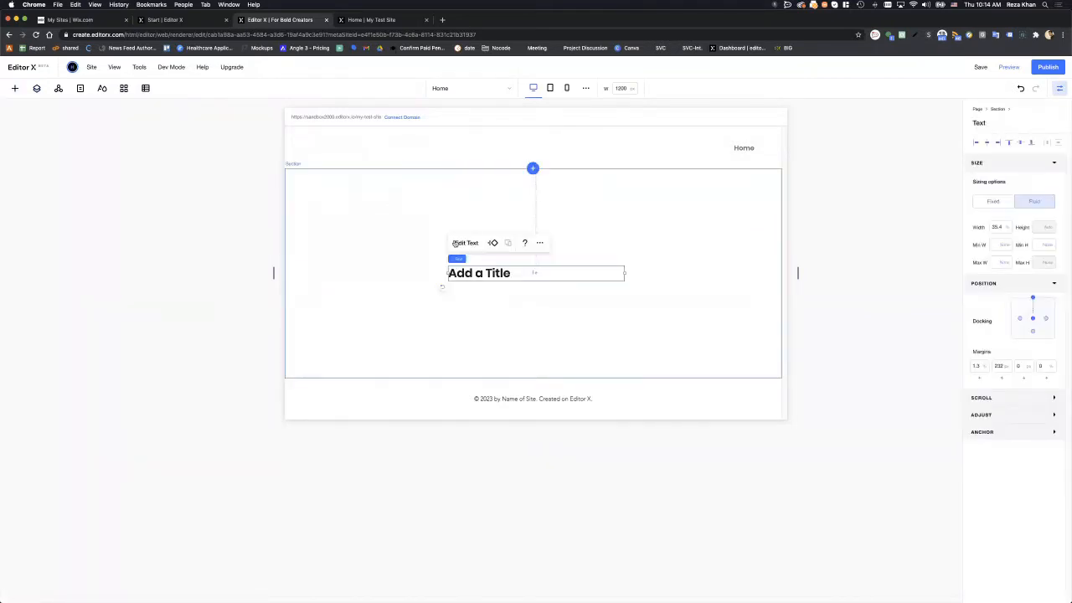
left_click_drag(484, 274, 330, 148)
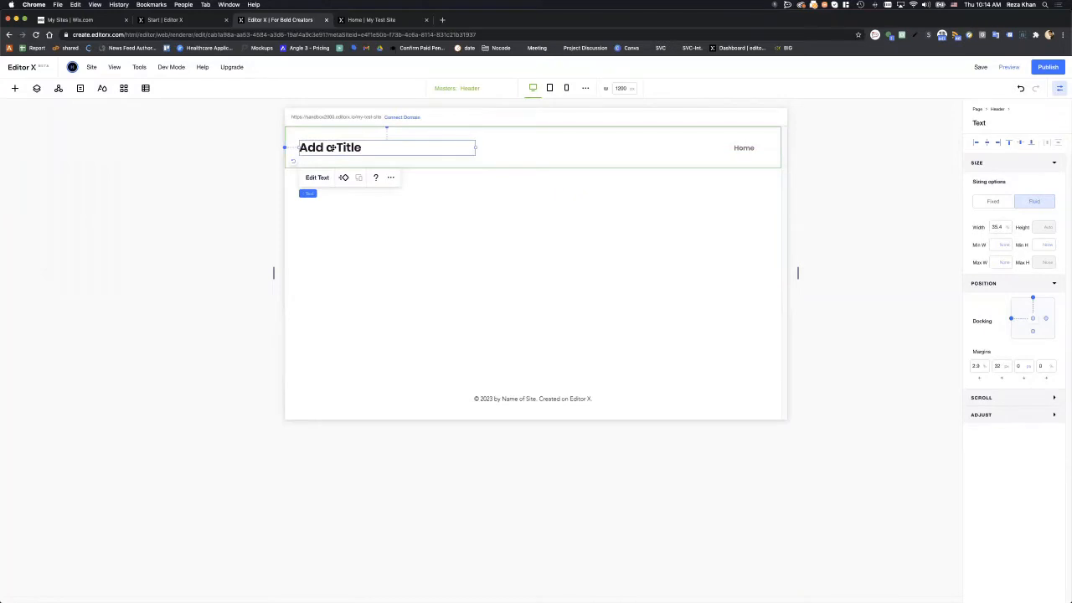
double_click(330, 148)
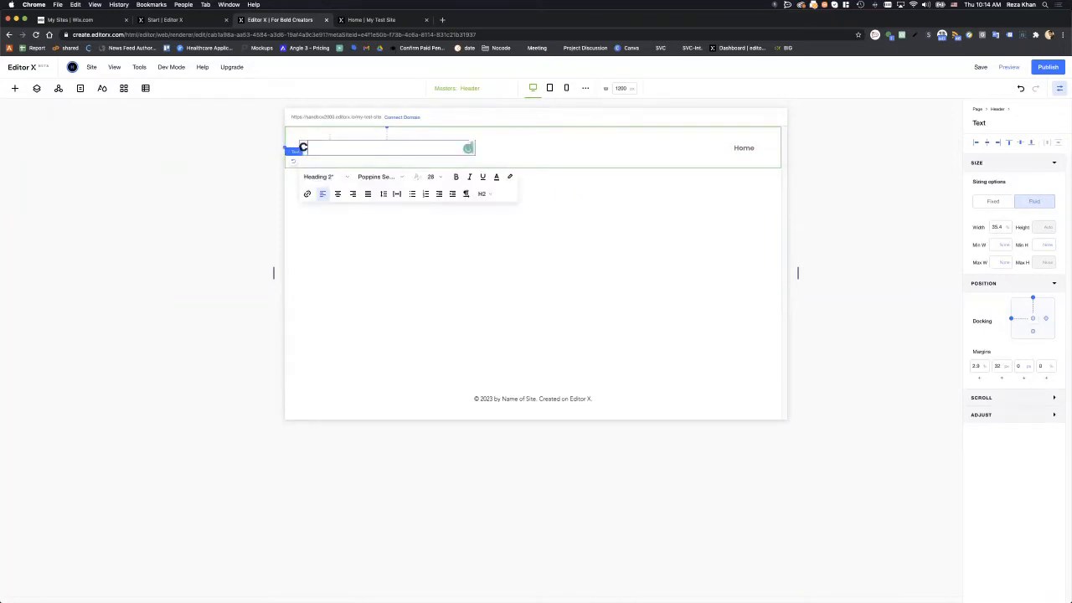
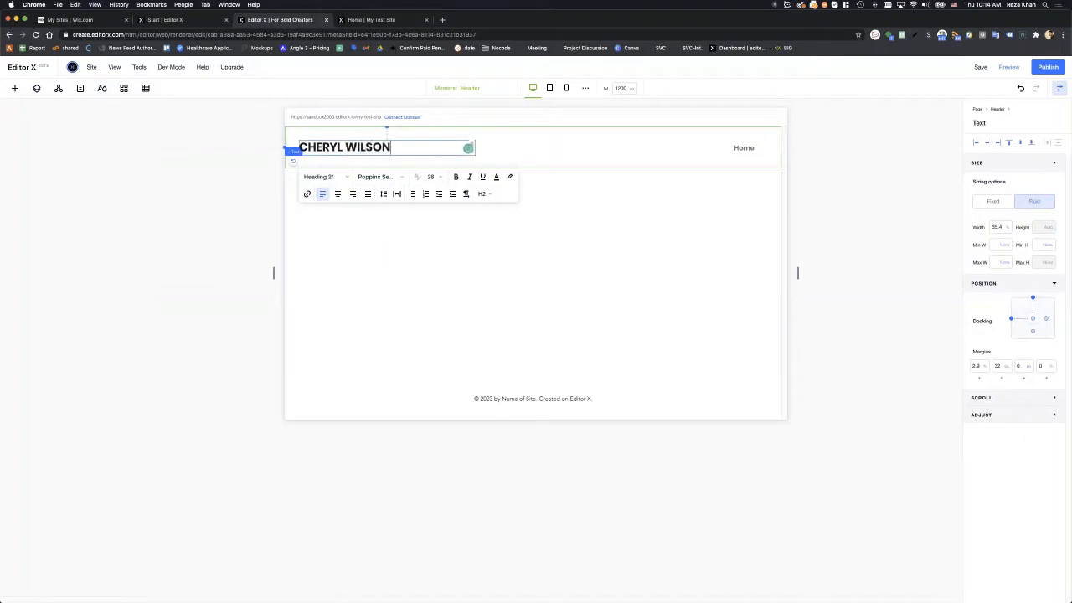
type(", M.S")
left_click(503, 159)
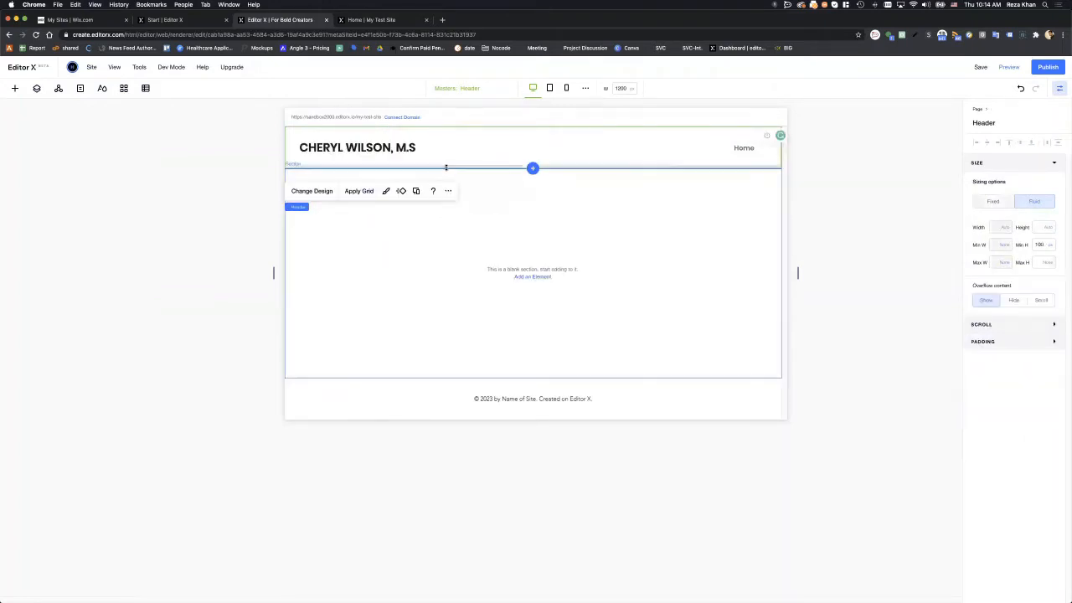
- Nudge the name heading toward the header's top-left and bring up the Figma reference
left_click(391, 149)
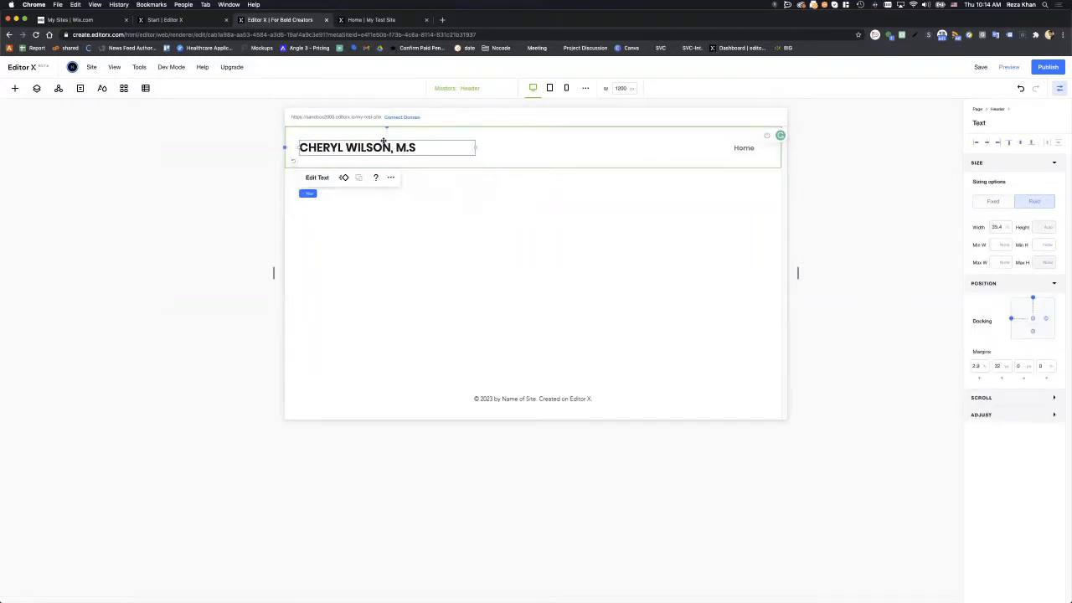
left_click_drag(383, 143, 391, 141)
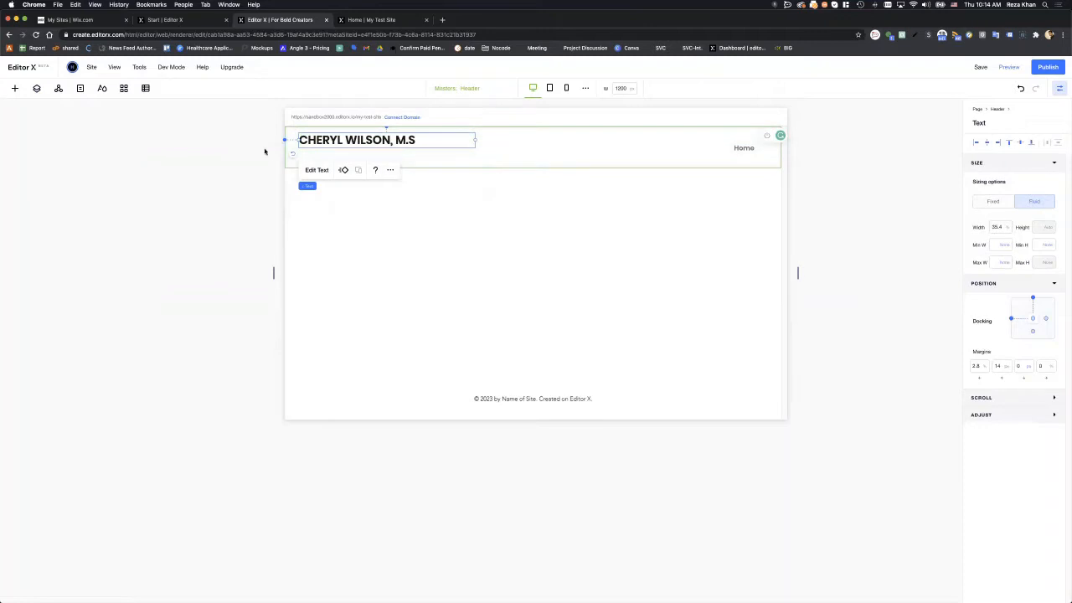
left_click(336, 159)
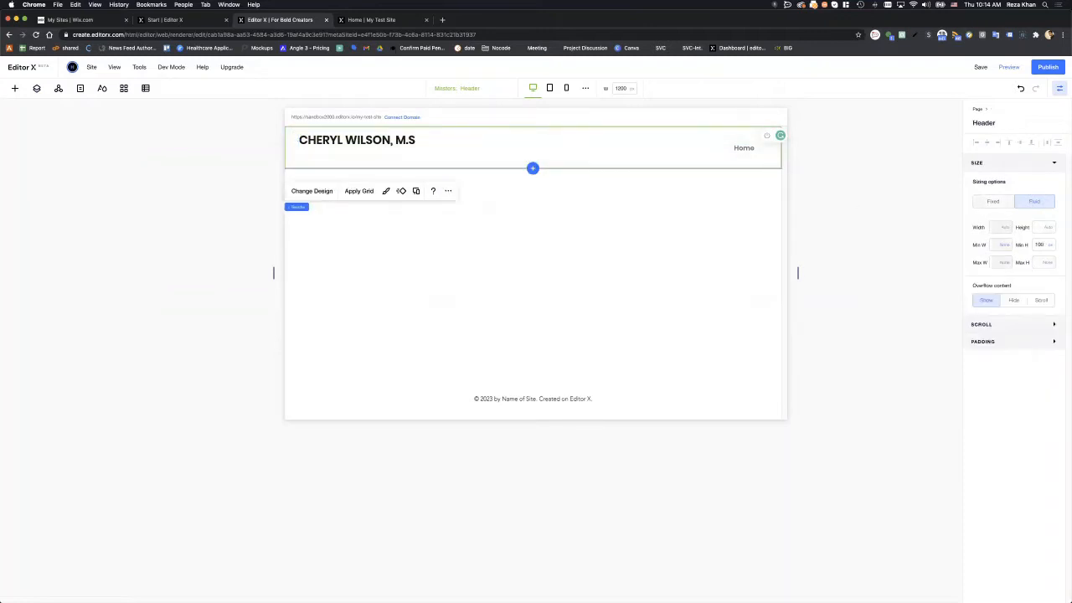
left_click_drag(1071, 259, 919, 102)
- Bring the editor back in front of Figma and show the Quick Add elements list
left_click(432, 159)
left_click(16, 89)
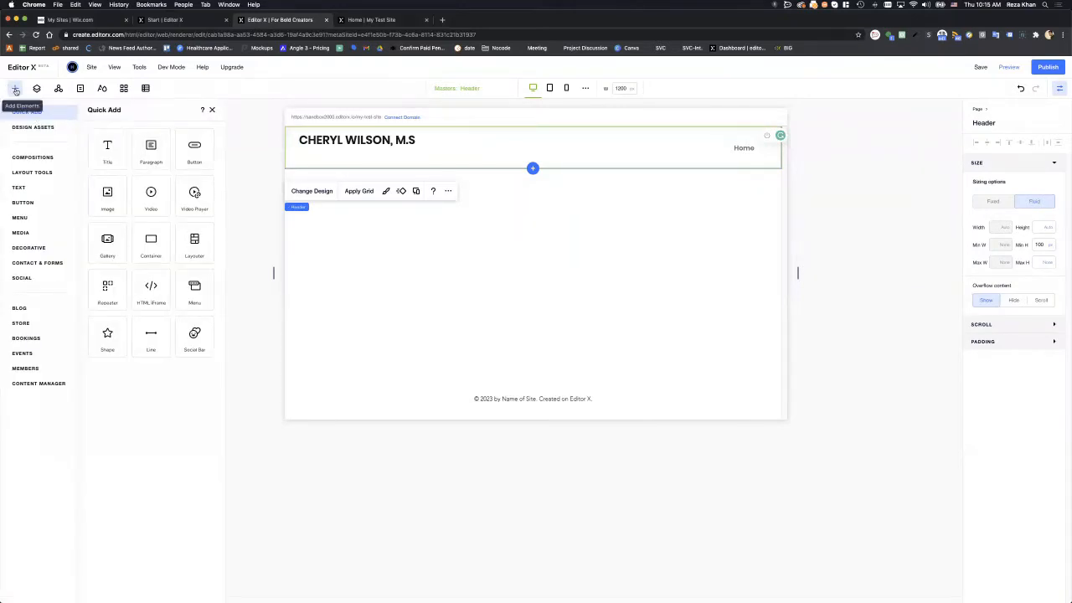
left_click(15, 88)
left_click(15, 89)
left_click(249, 168)
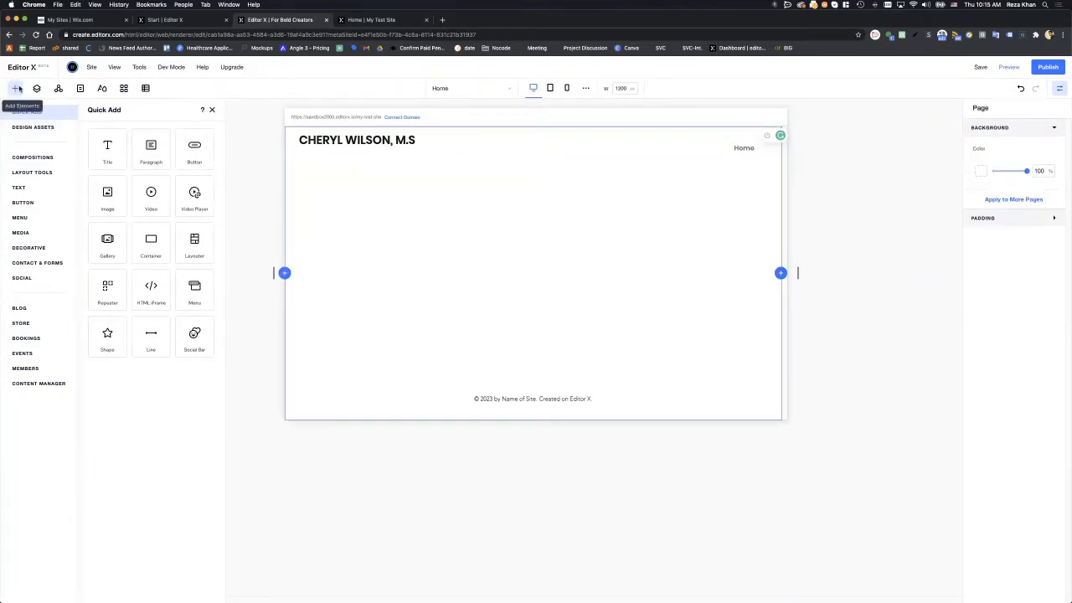
left_click(37, 89)
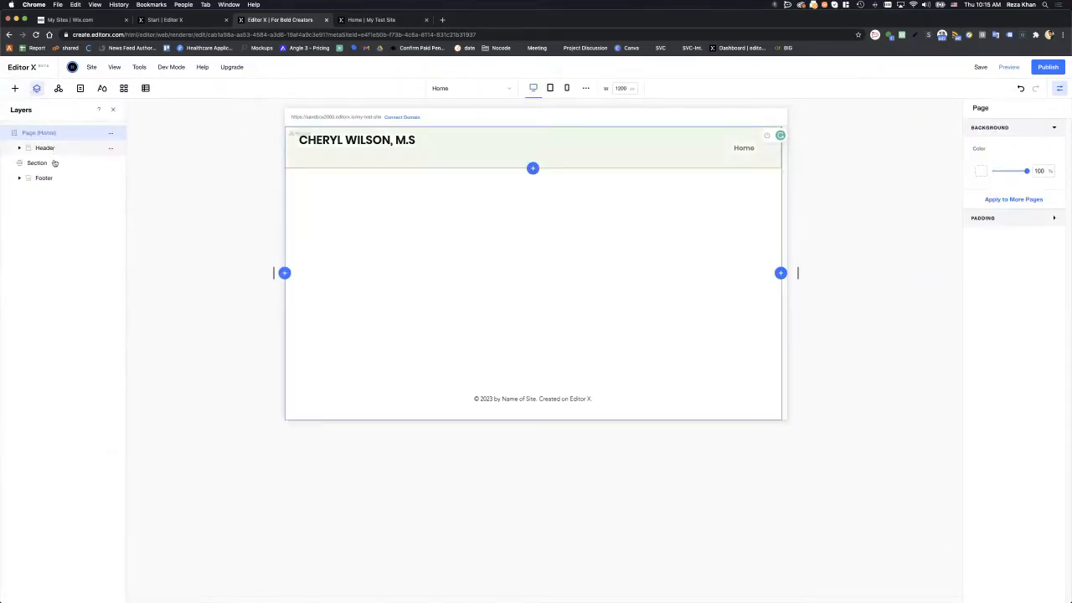
left_click(13, 89)
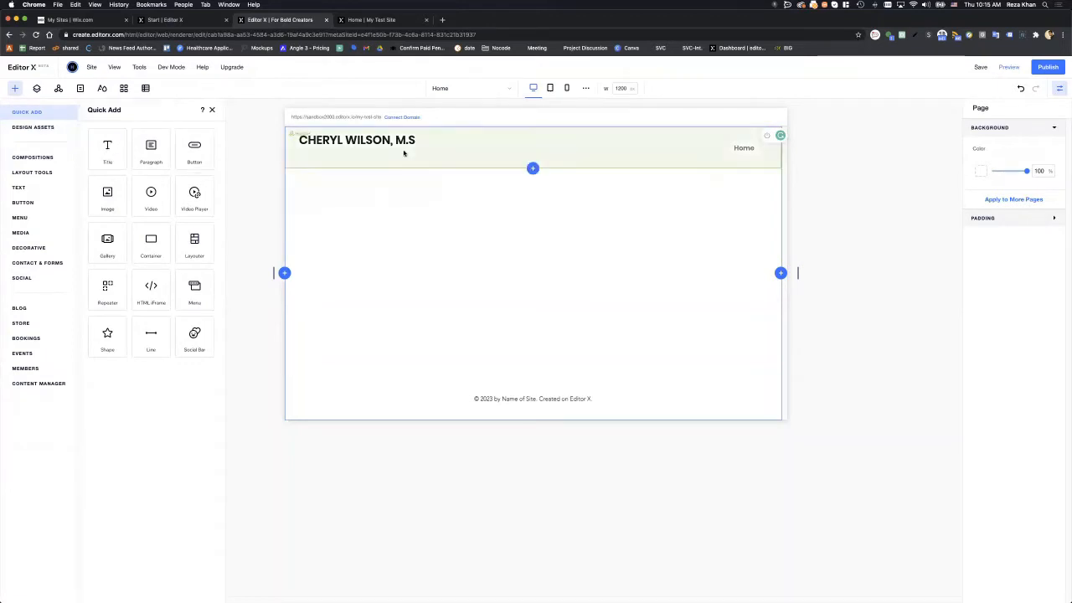
left_click(447, 162)
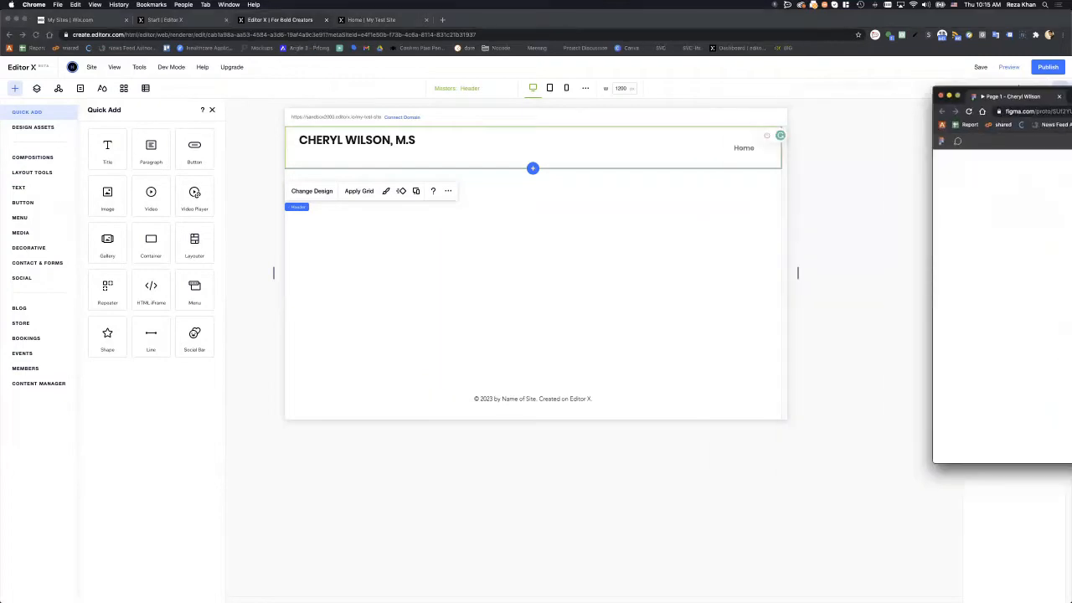
left_click(146, 152)
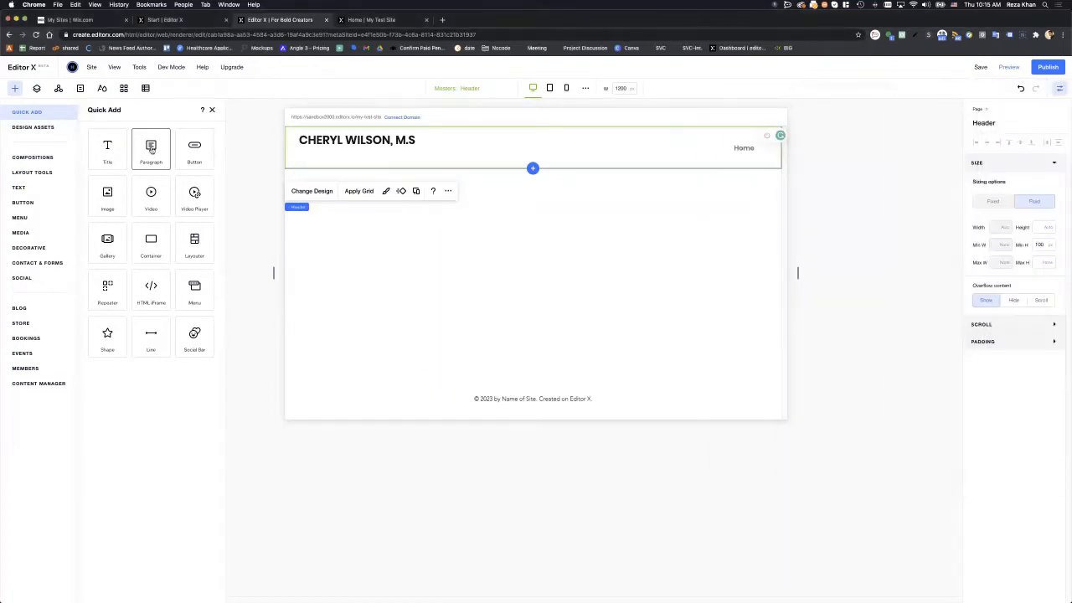
- Add a two-line paragraph tagline: 'Author, Speaker, Long-term Care Expert, Dementia Specialist' and 'and Master Care Partner…'
left_click(151, 148)
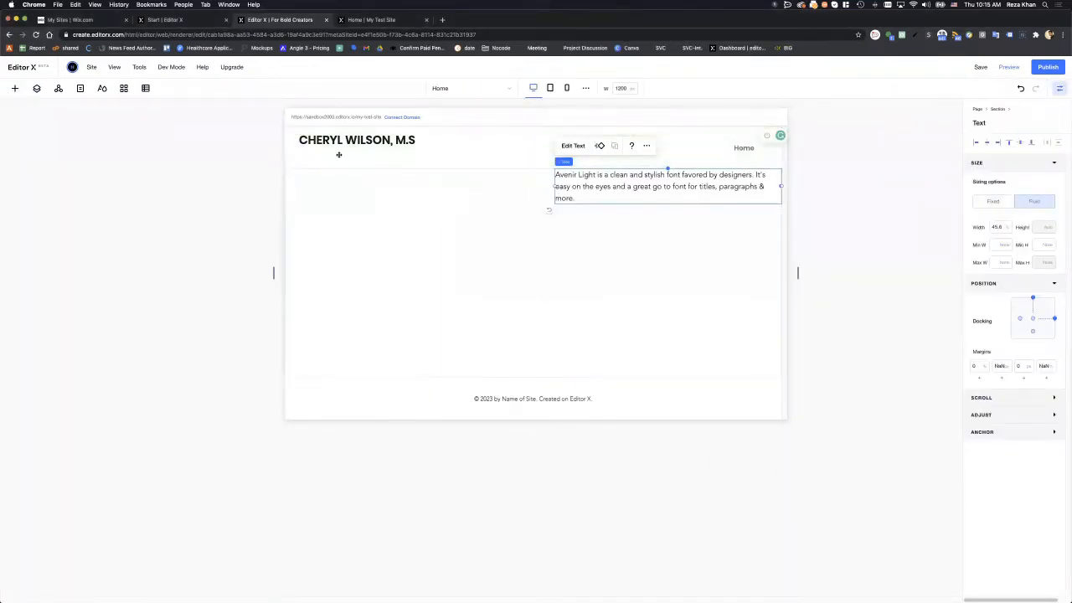
left_click_drag(338, 154, 310, 153)
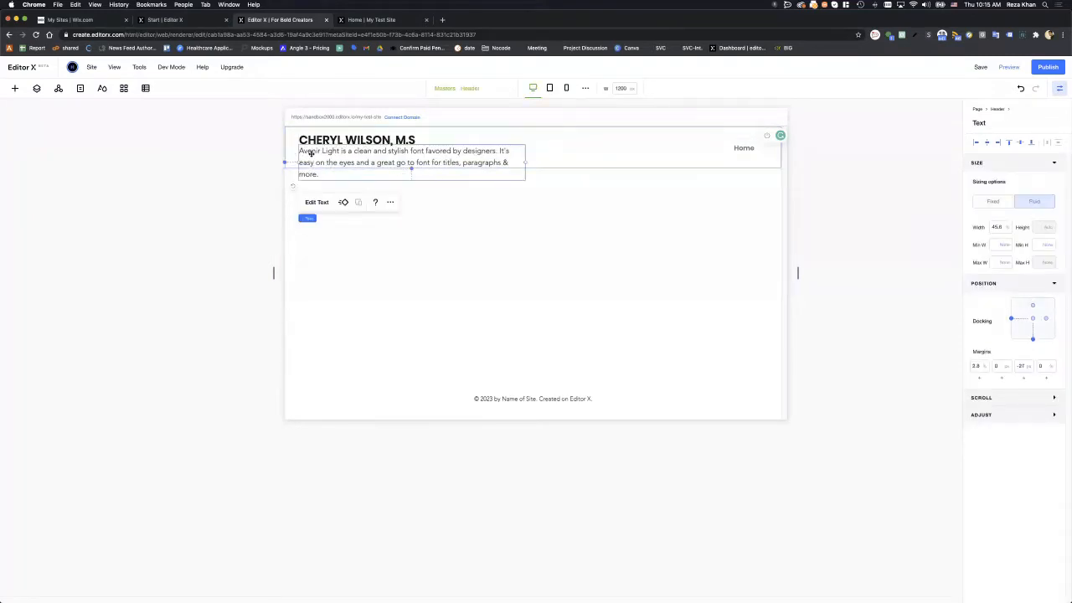
double_click(310, 153)
type("Author, Sp")
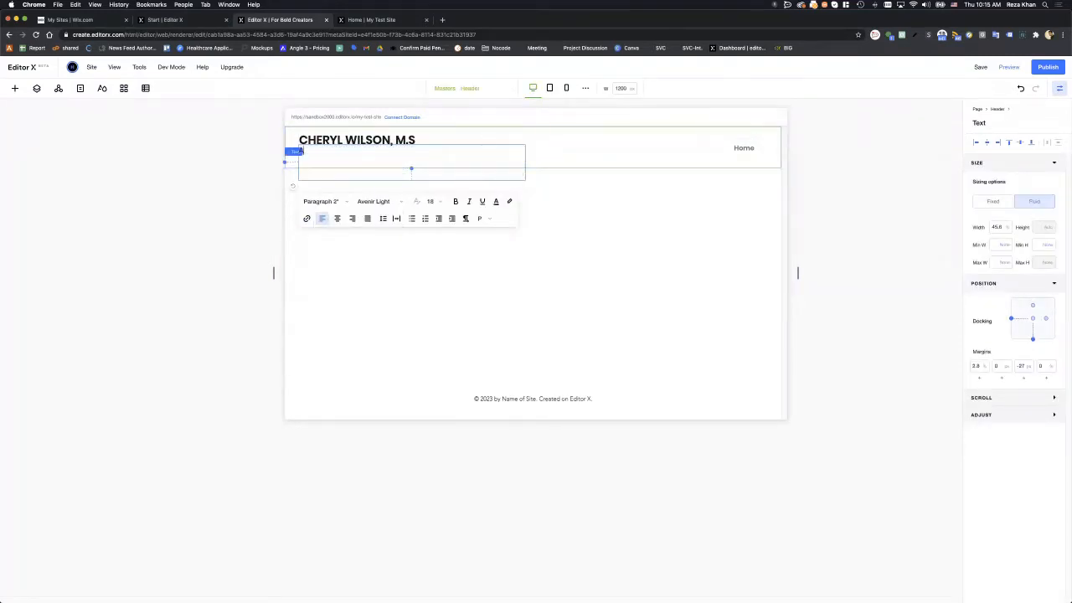
type("eaker, ")
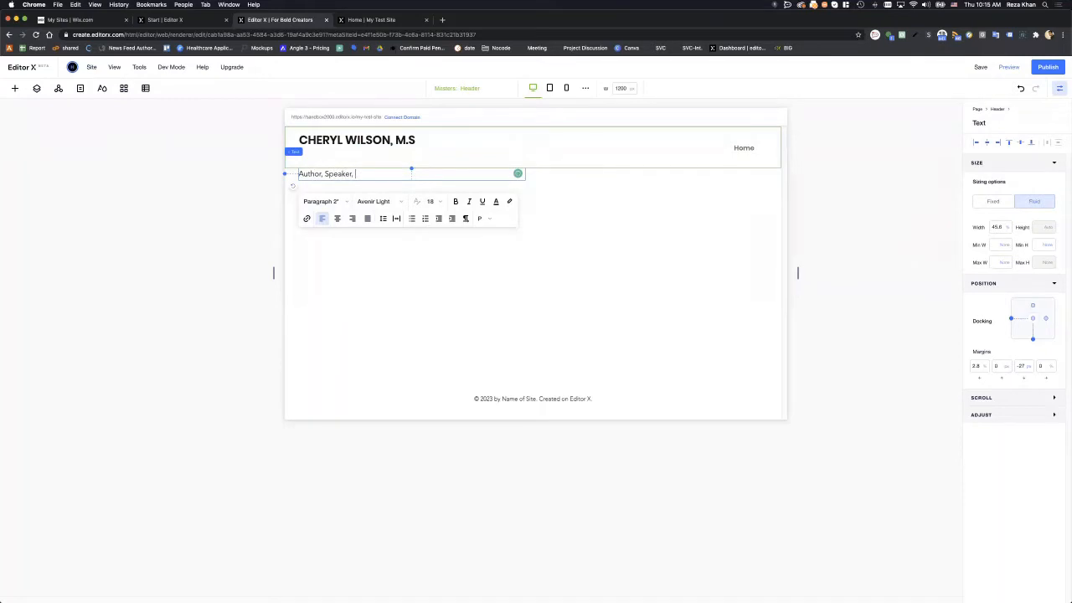
type("Long-term Care Expert, Dementia Specialist")
key("Return")
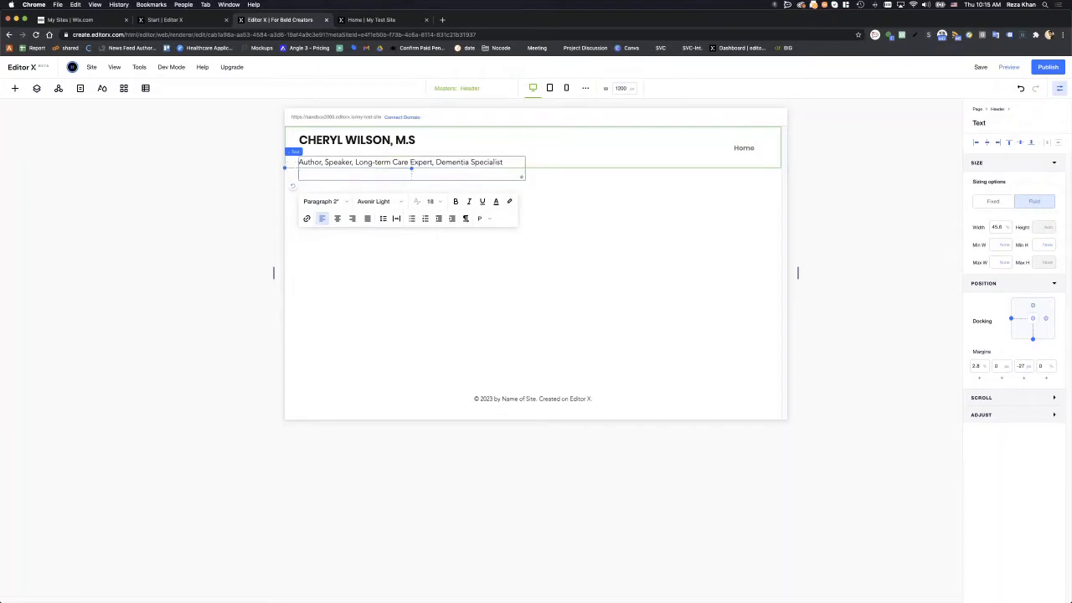
type("and Master Care Partner with The Electronic Caregiver")
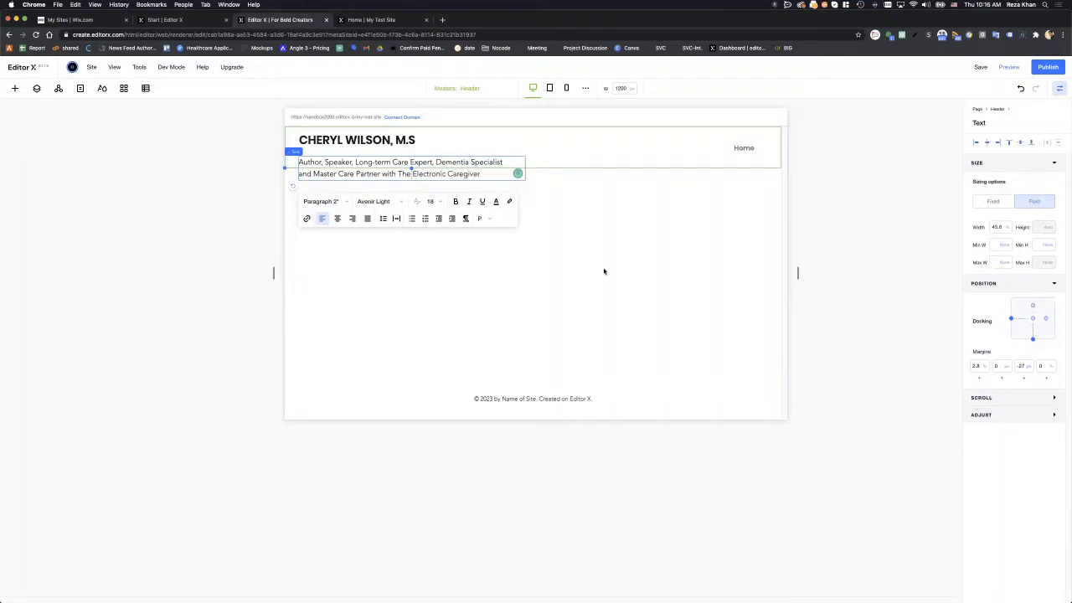
left_click(577, 266)
- Set the tagline to font size 12, move it under the name, and narrow its box
left_click(369, 168)
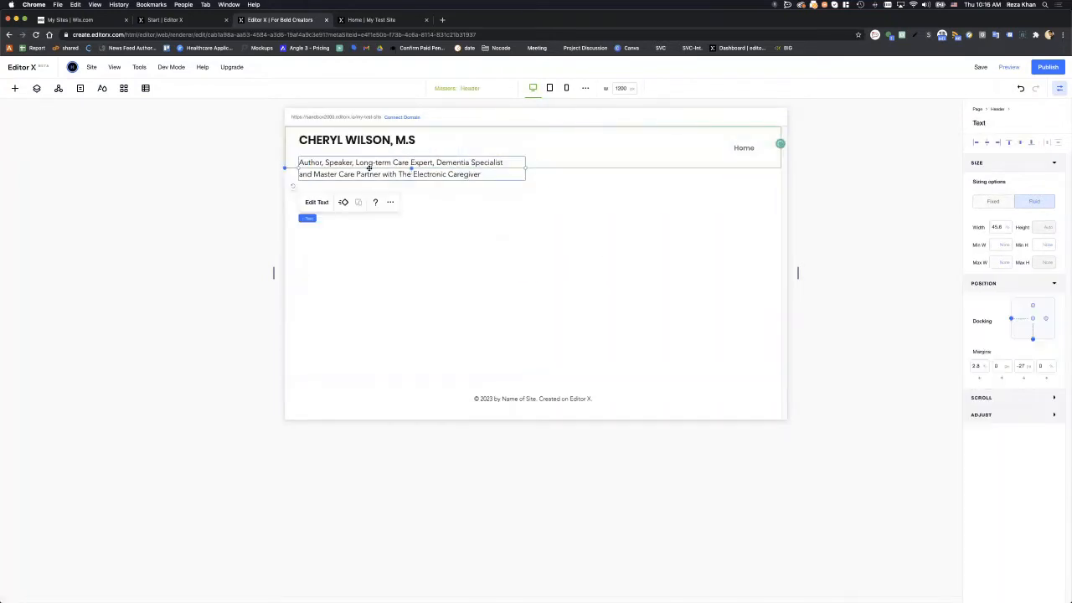
left_click_drag(364, 162, 360, 159)
left_click(318, 199)
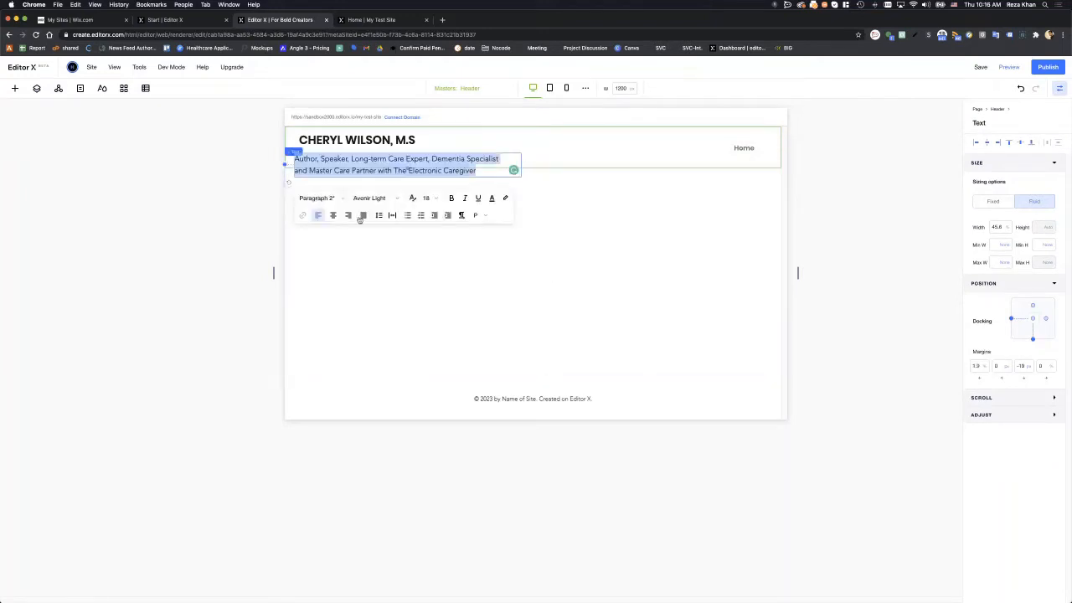
left_click(425, 198)
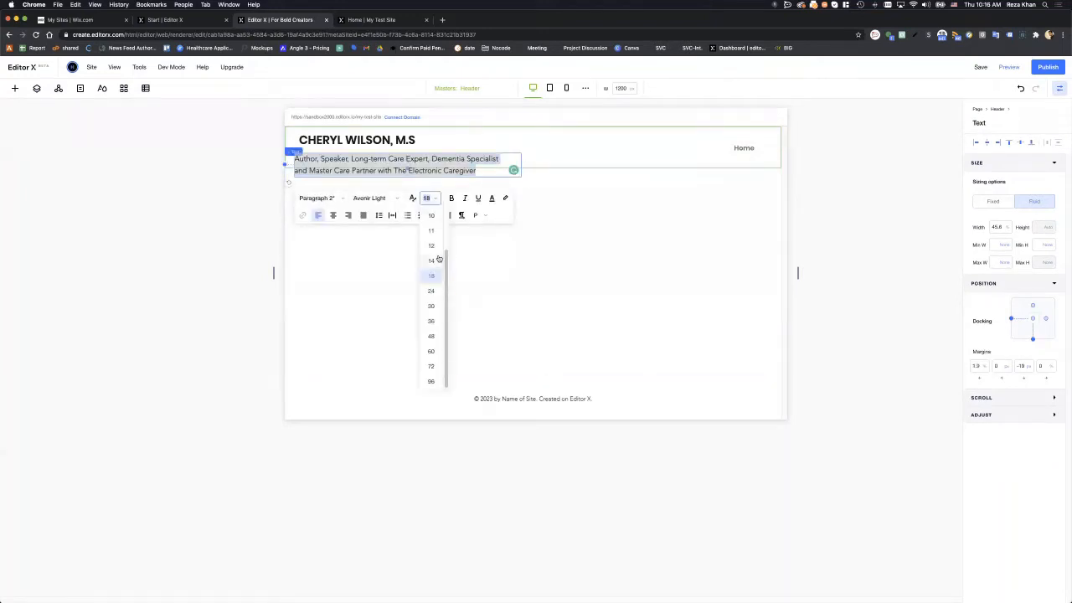
left_click(434, 251)
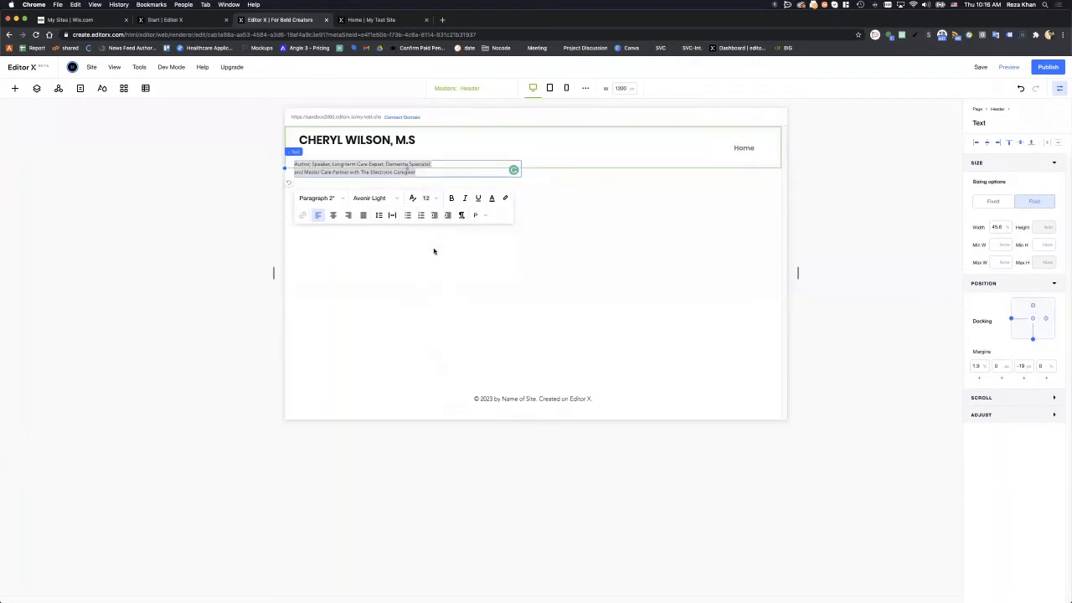
left_click(430, 159)
left_click_drag(393, 162, 397, 148)
left_click_drag(523, 154, 444, 151)
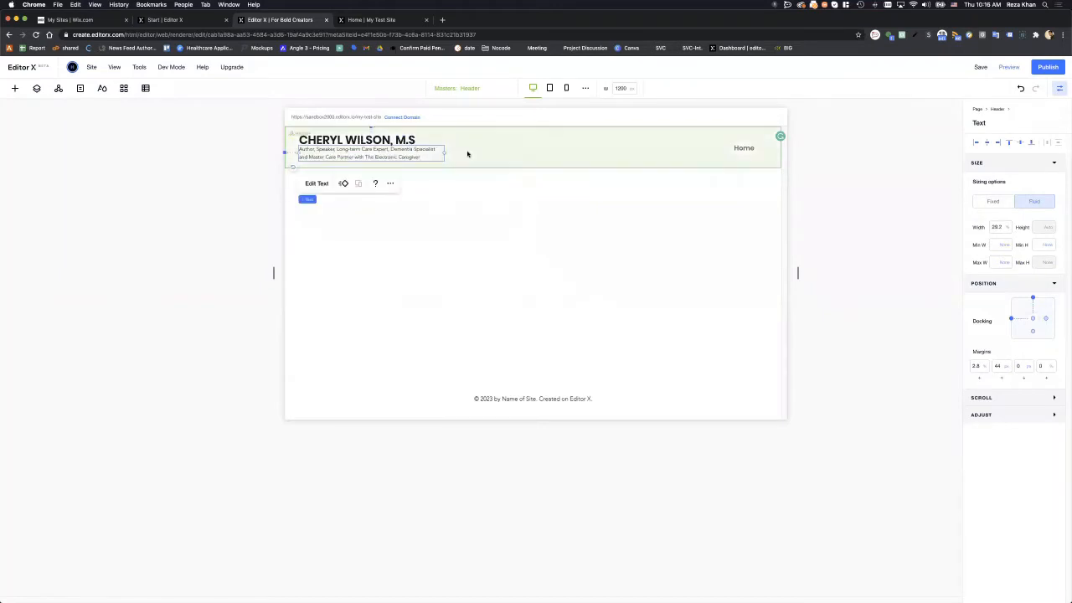
left_click(467, 153)
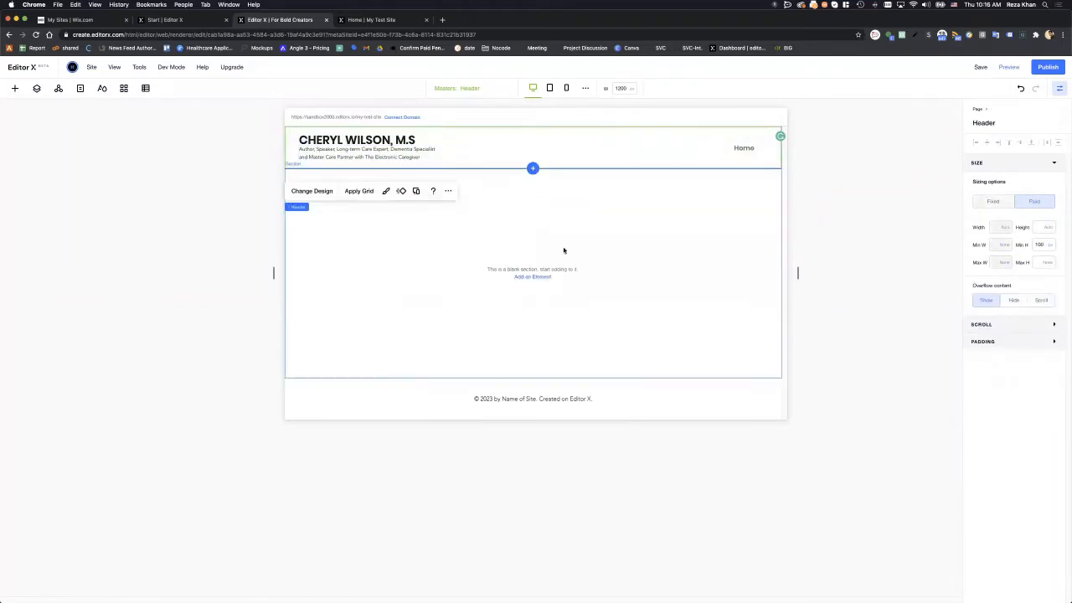
left_click(746, 263)
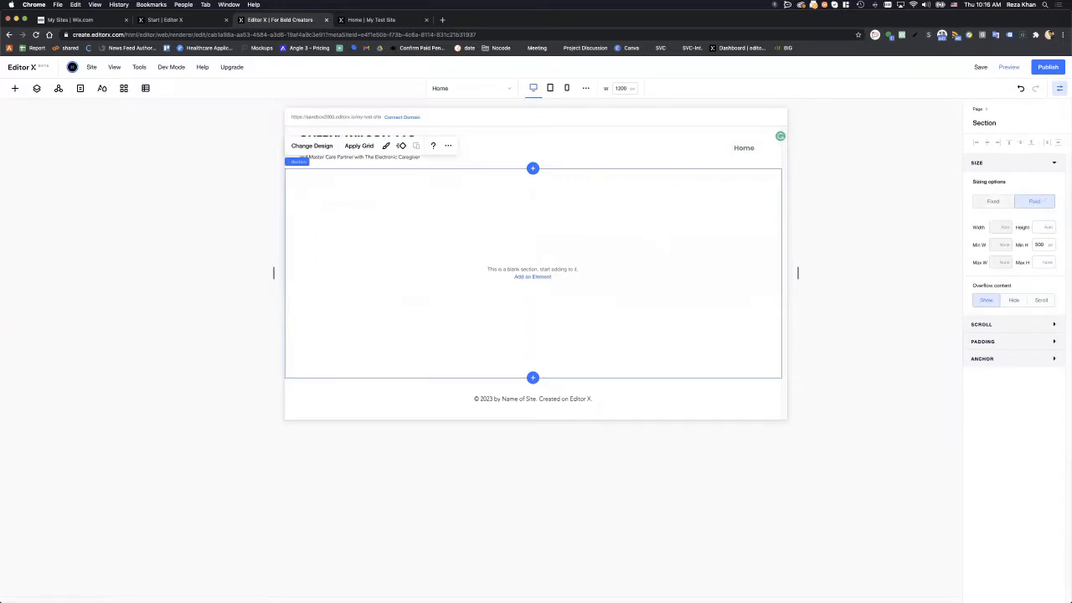
mouse_move(1071, 150)
left_mouse_down()
mouse_move(290, 119)
mouse_move(506, 173)
mouse_move(1071, 167)
left_mouse_up()
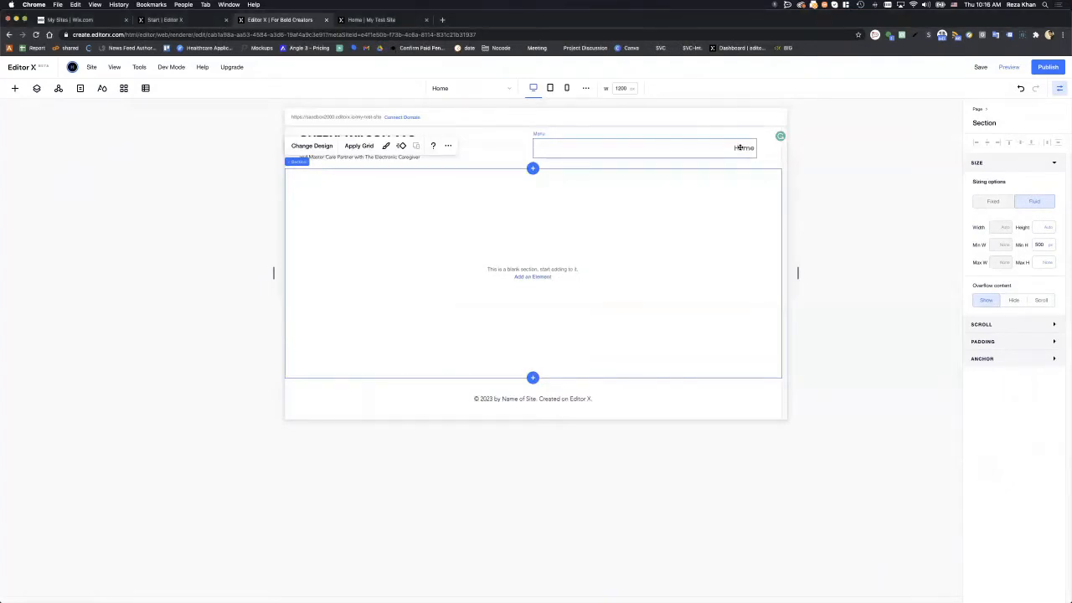
left_click(740, 147)
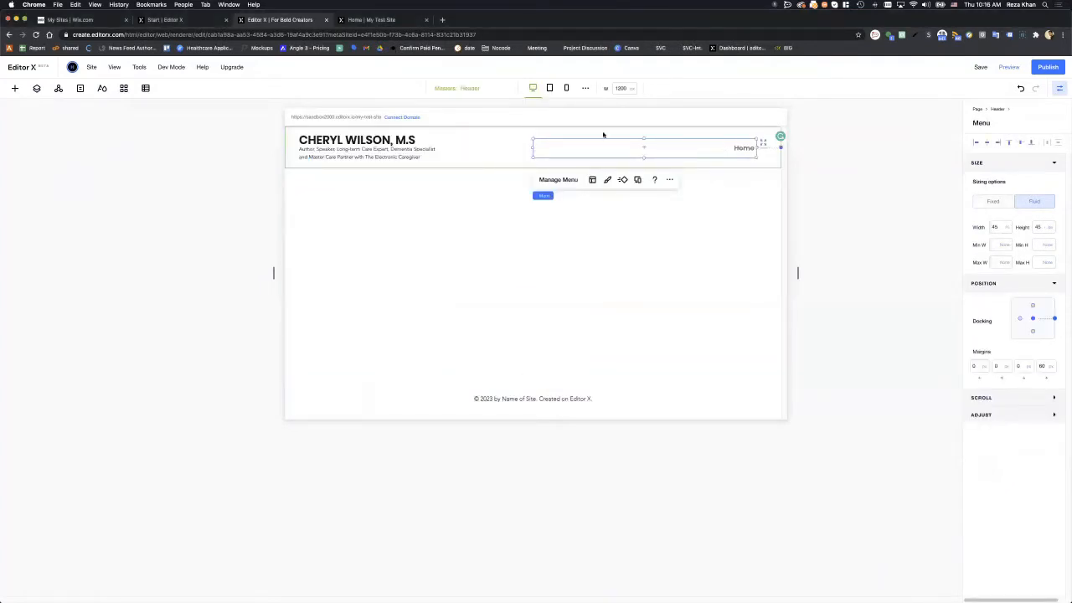
left_click(557, 179)
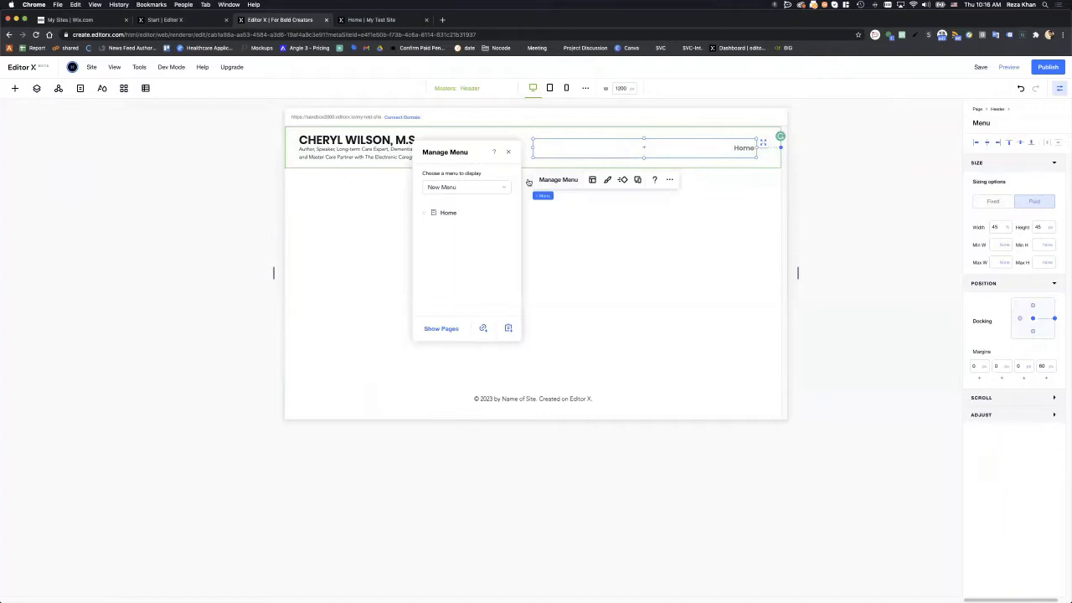
left_click(463, 189)
left_click(466, 188)
left_click(469, 233)
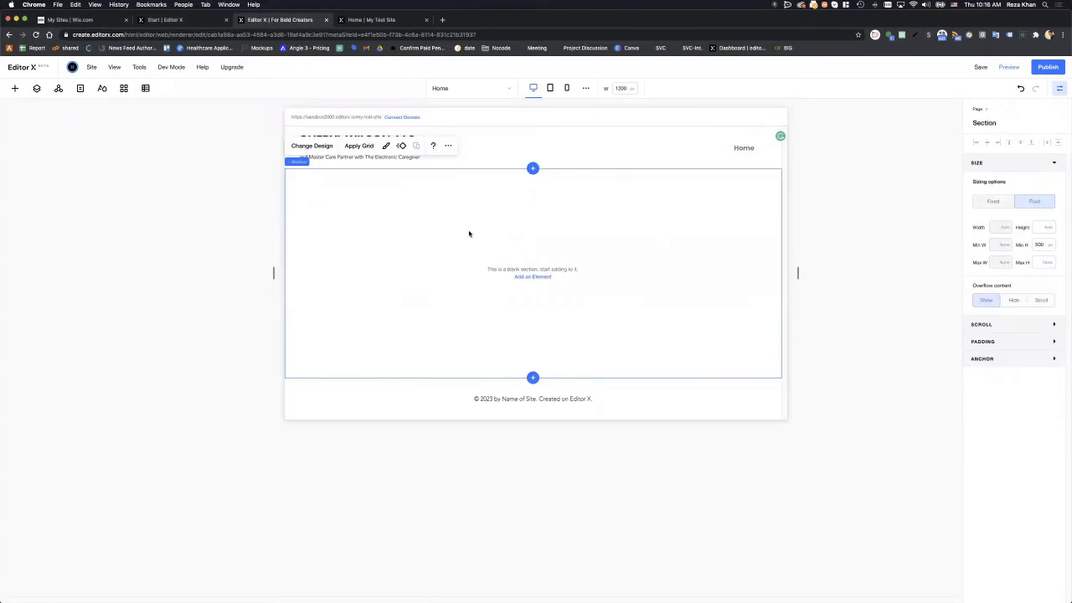
left_click(725, 149)
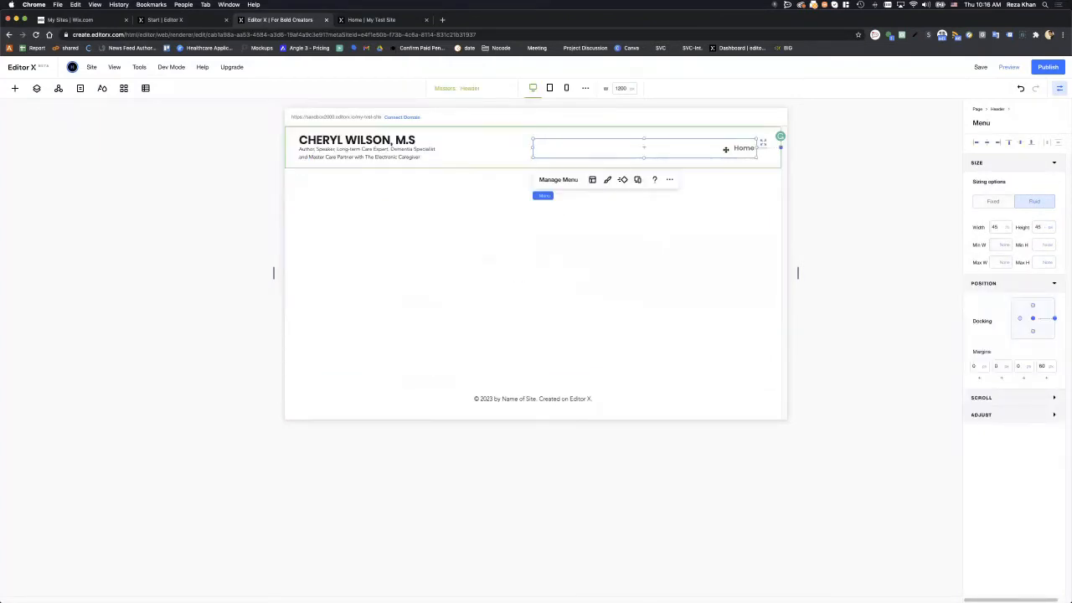
left_click(572, 218)
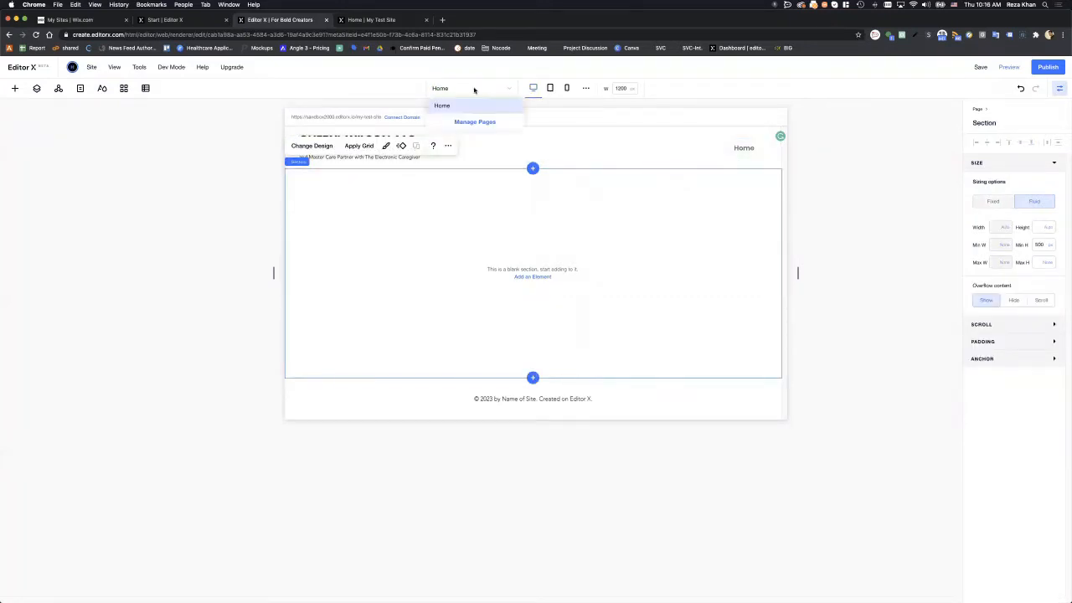
left_click(162, 141)
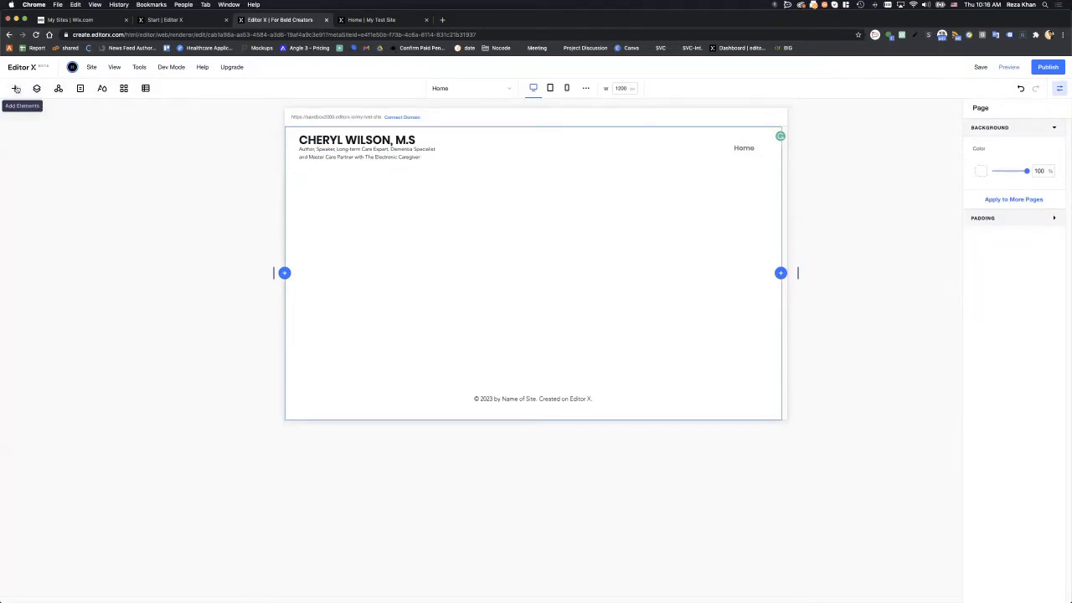
- Add a new page named 'About' plus the owner's first name, checking the Figma design
left_click(80, 90)
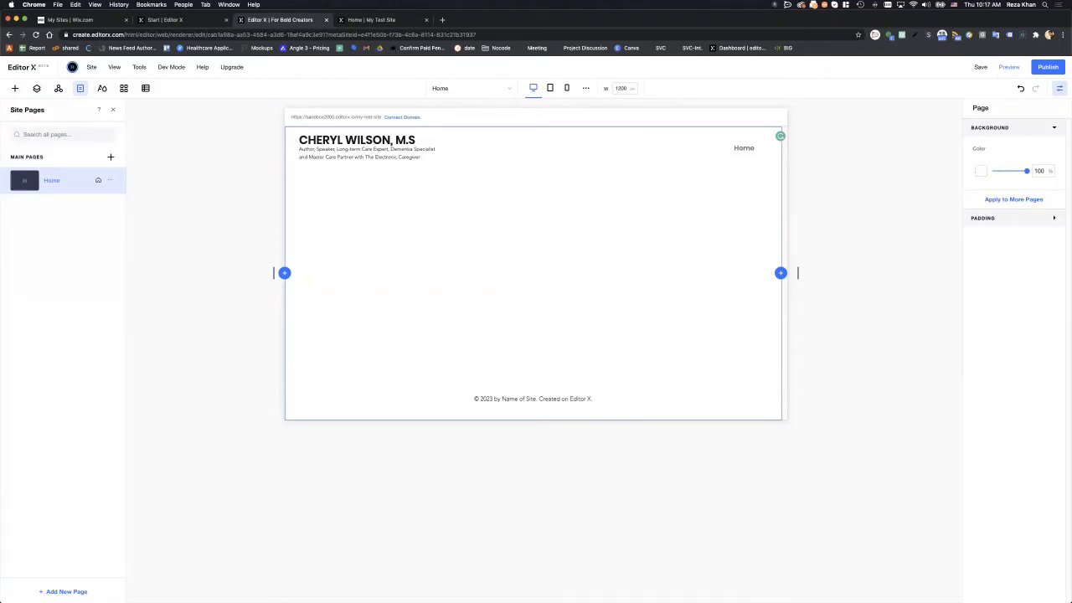
left_click_drag(1071, 180, 312, 130)
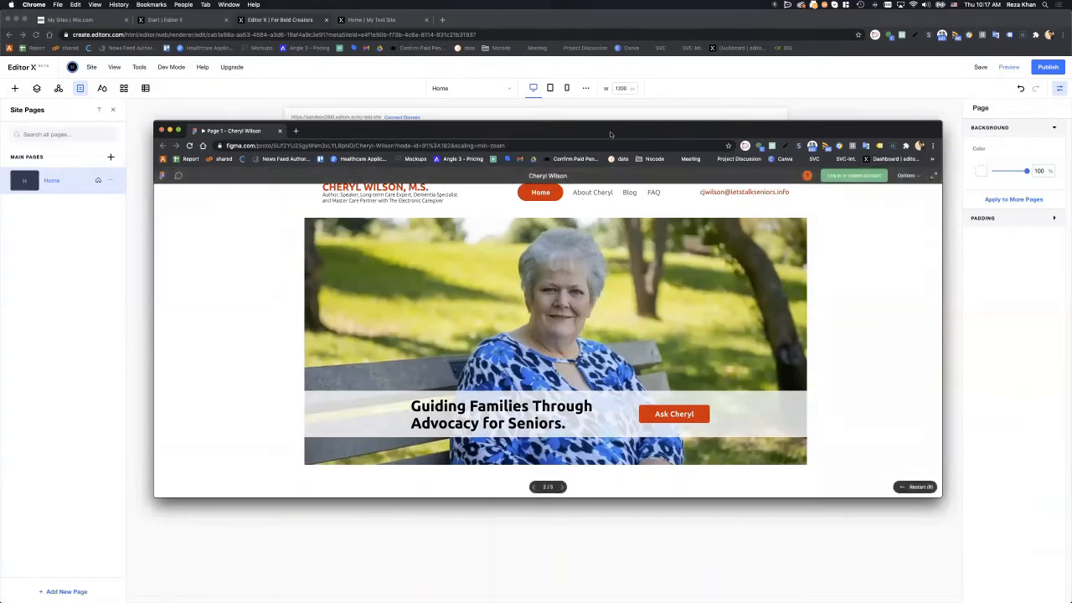
left_click_drag(502, 130, 1071, 185)
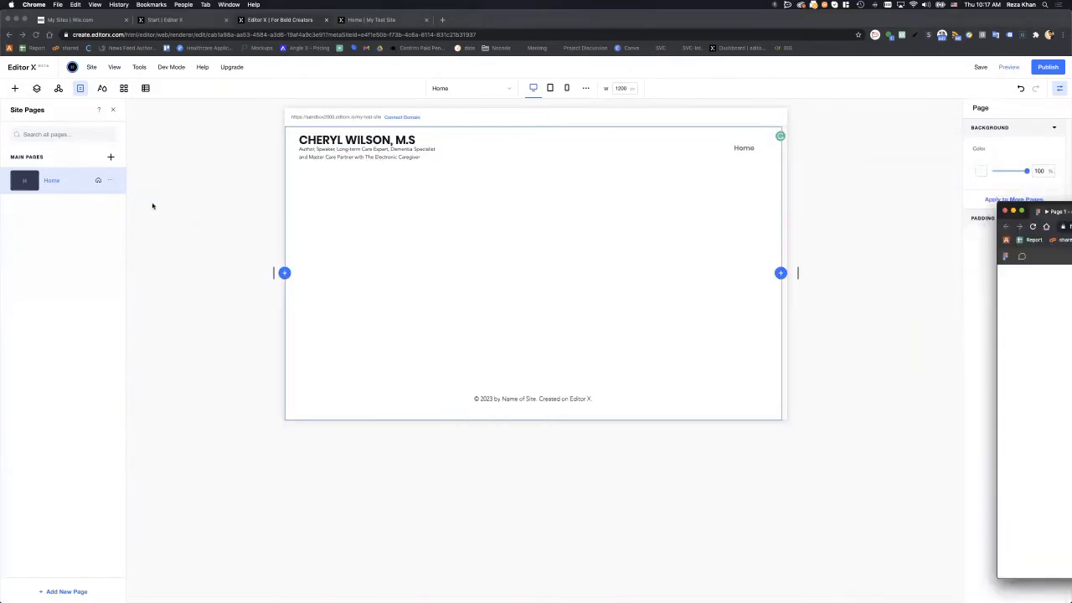
left_click(109, 157)
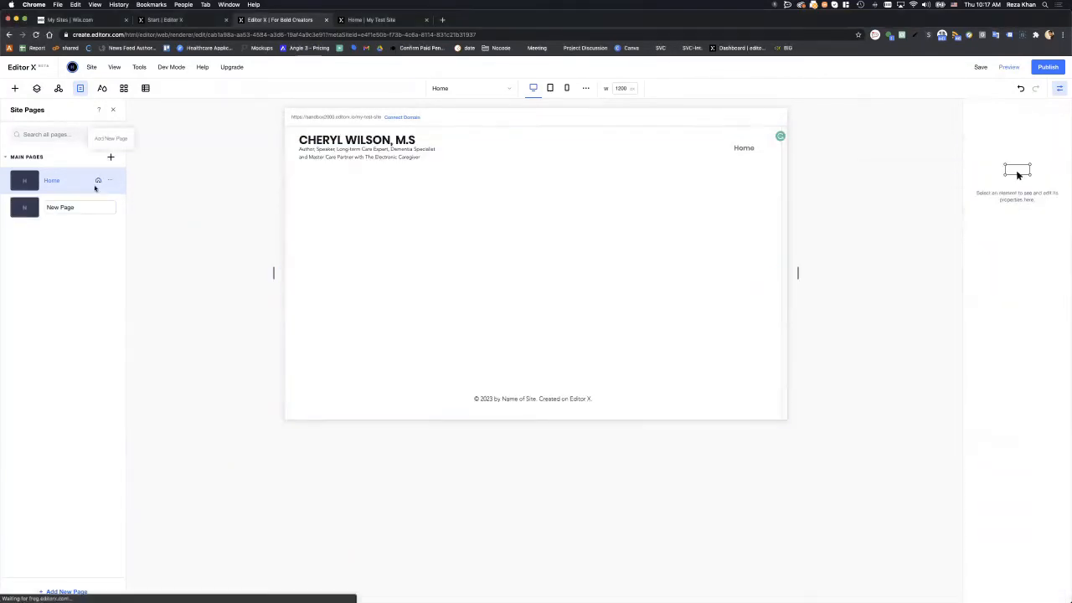
type("About")
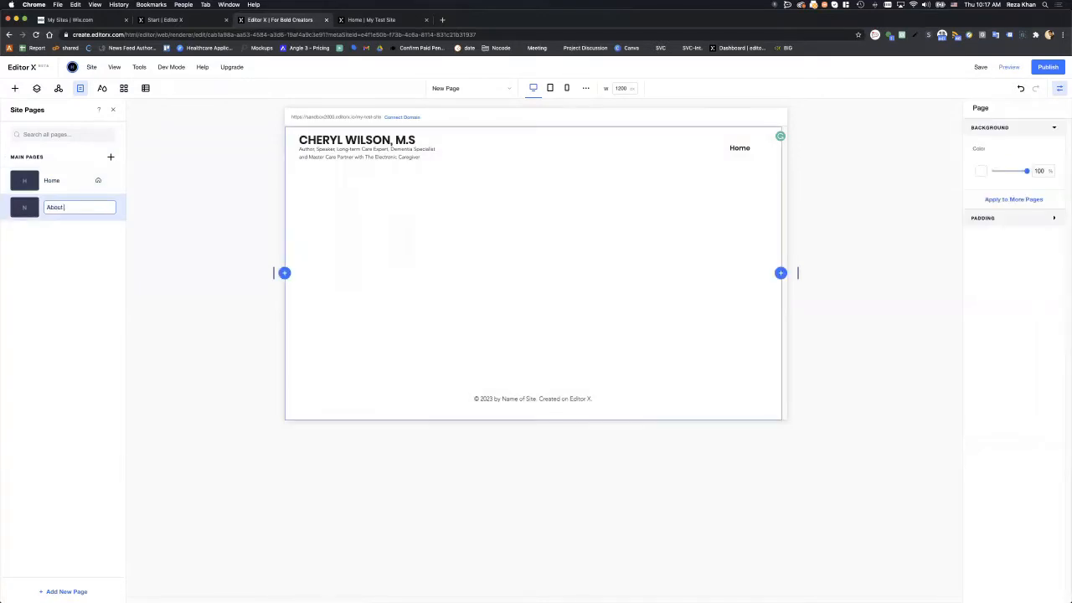
type(" Cheryl")
key("Return")
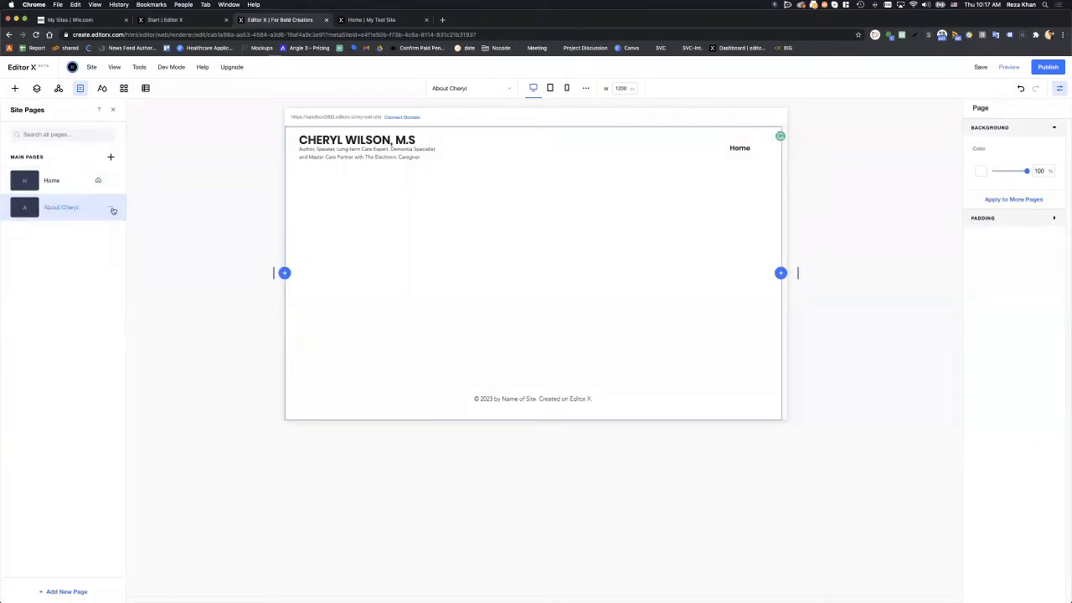
- Add Blog and FAQ pages, then select the blank section on the FAQ page
left_click(110, 158)
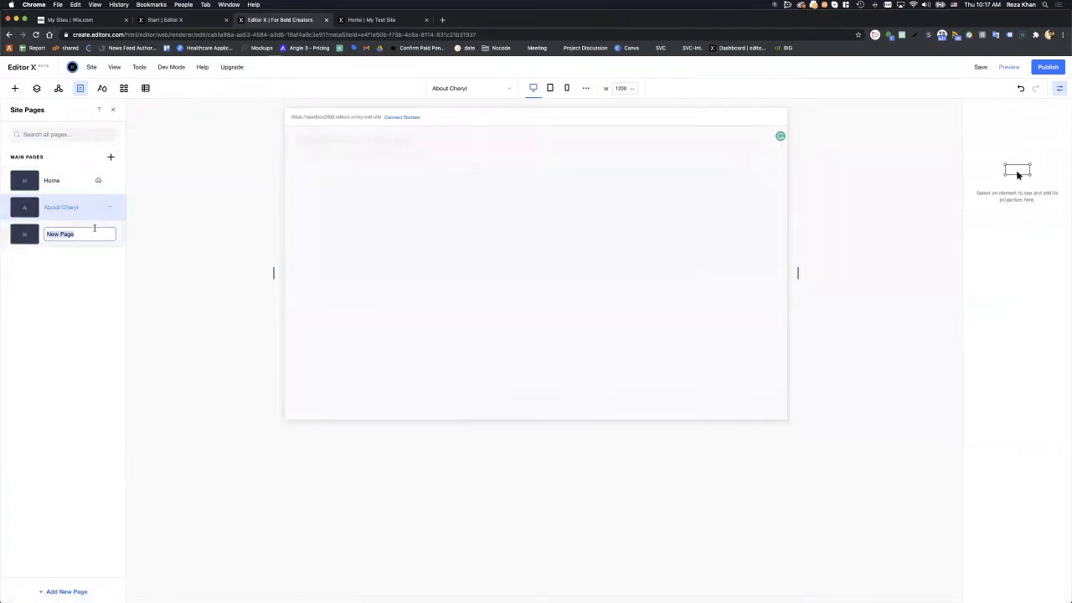
type("Blog")
key("Return")
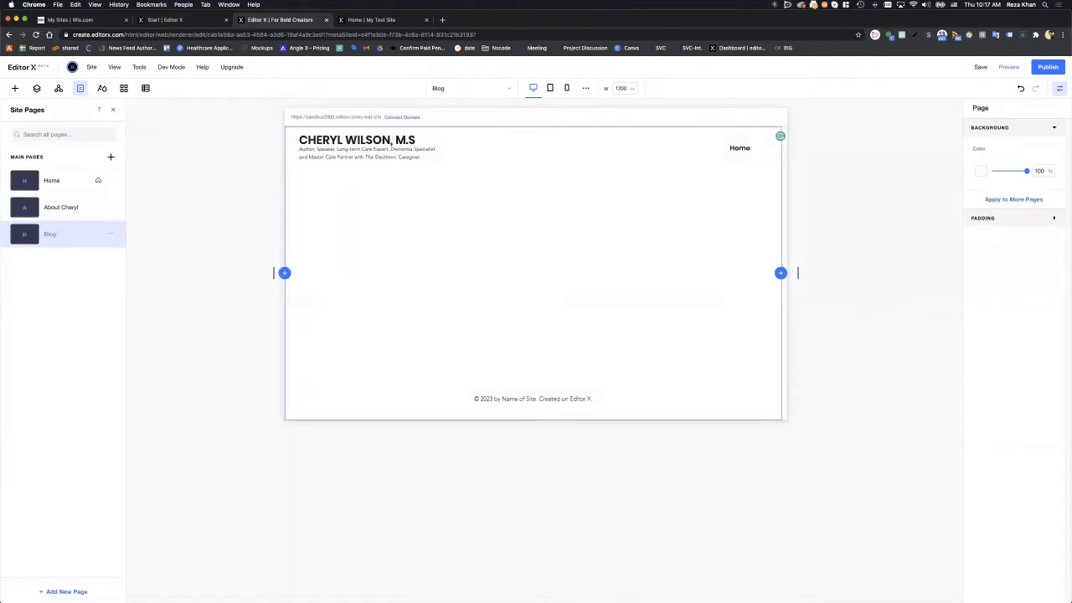
left_click(111, 157)
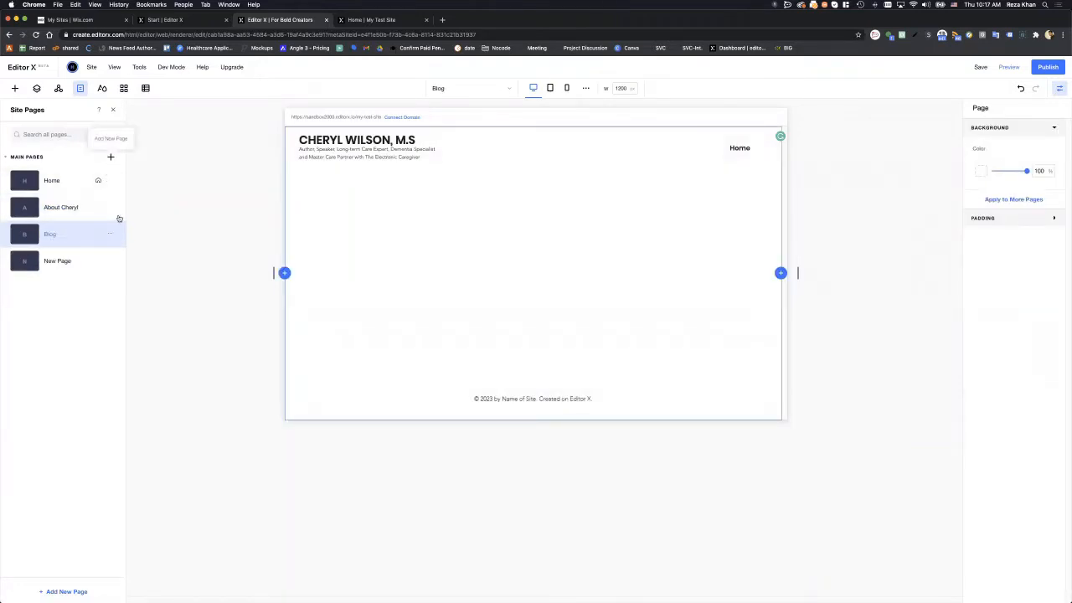
type("FAQ")
key("Return")
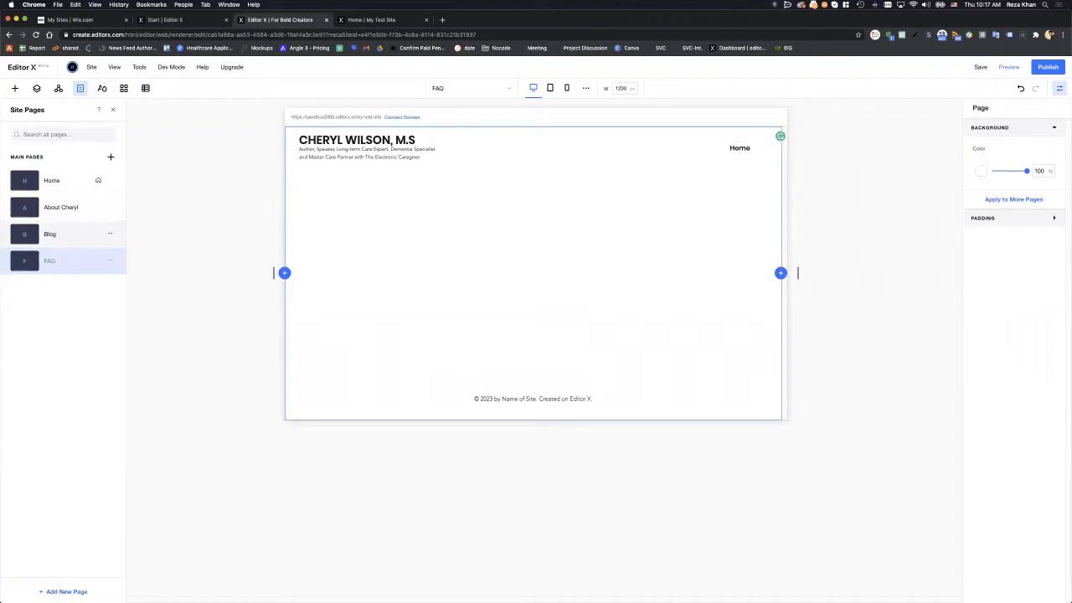
left_click(545, 270)
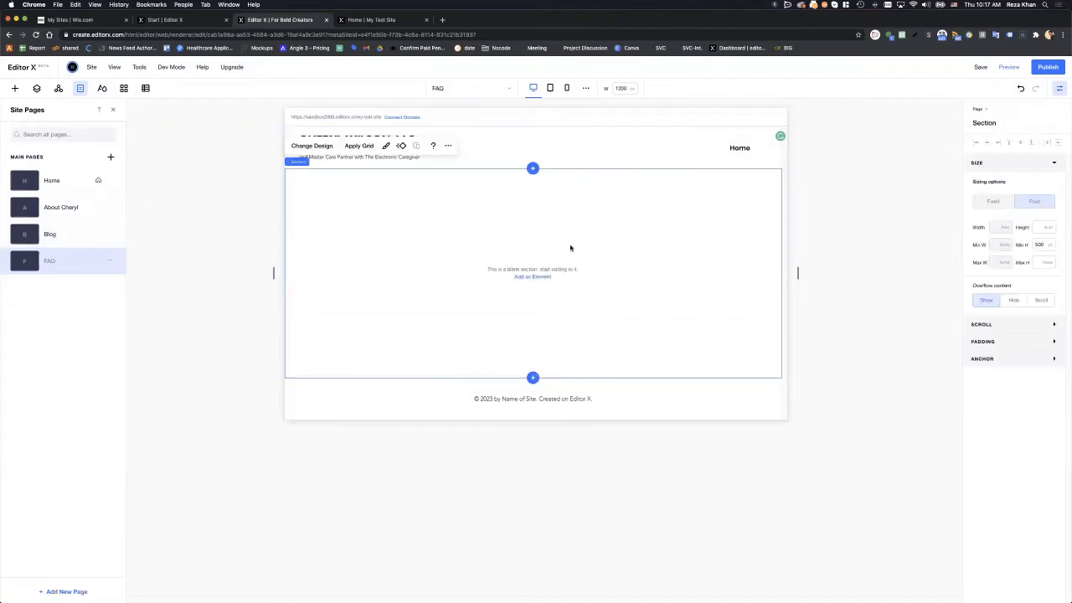
- Inspect the header menu, its page settings, the blank section and the name title
left_click(675, 147)
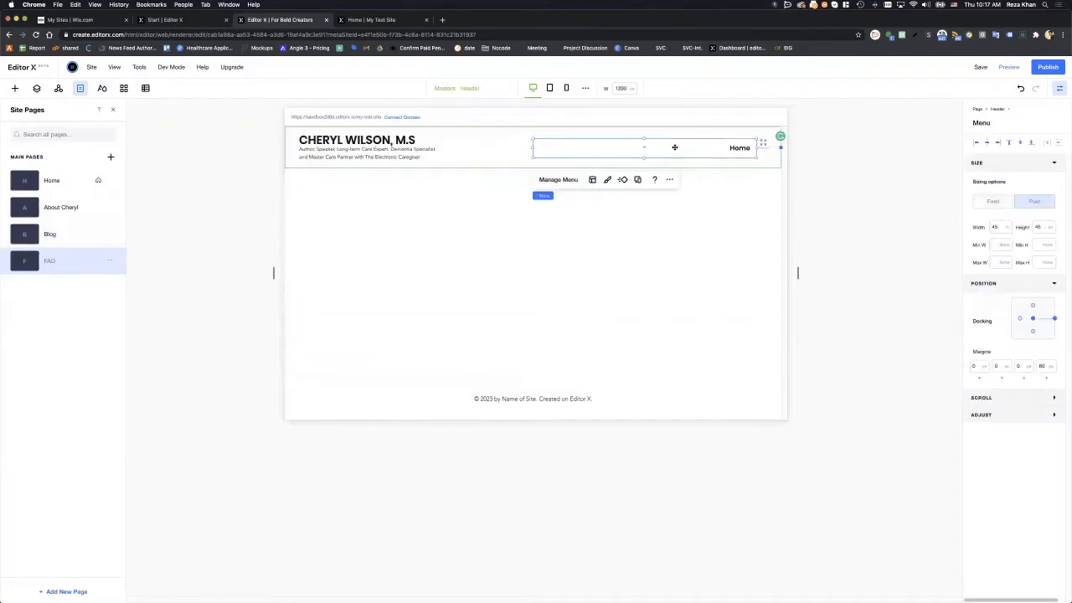
left_click(558, 179)
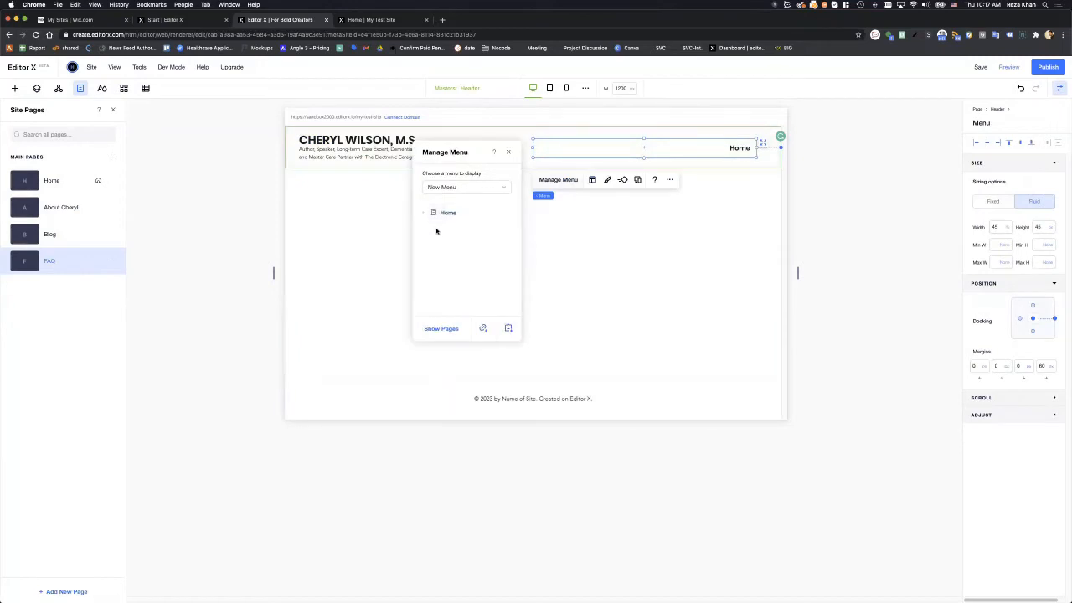
left_click(603, 251)
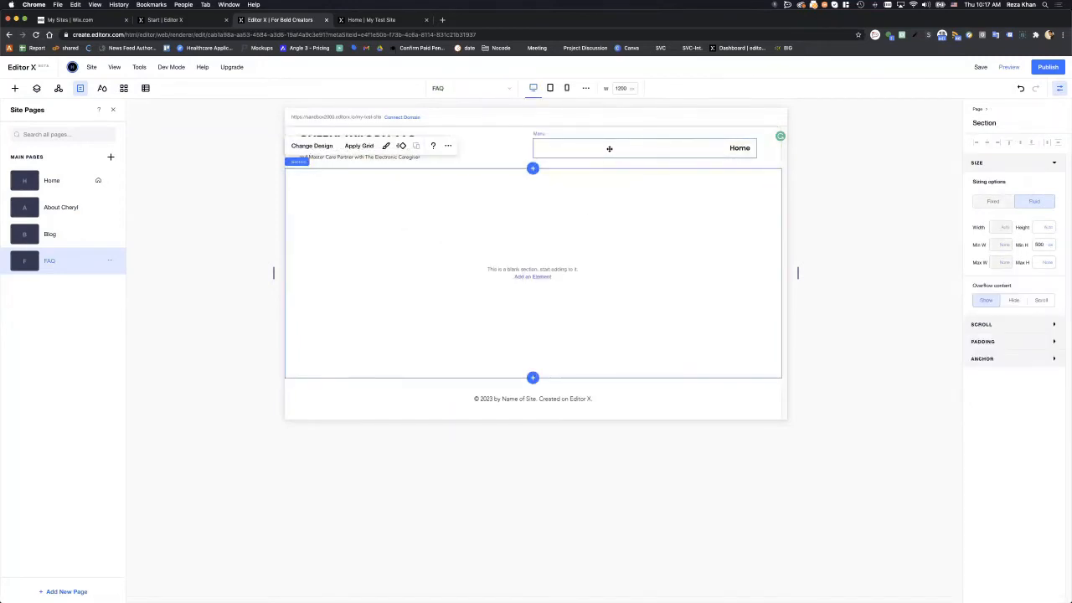
left_click(580, 147)
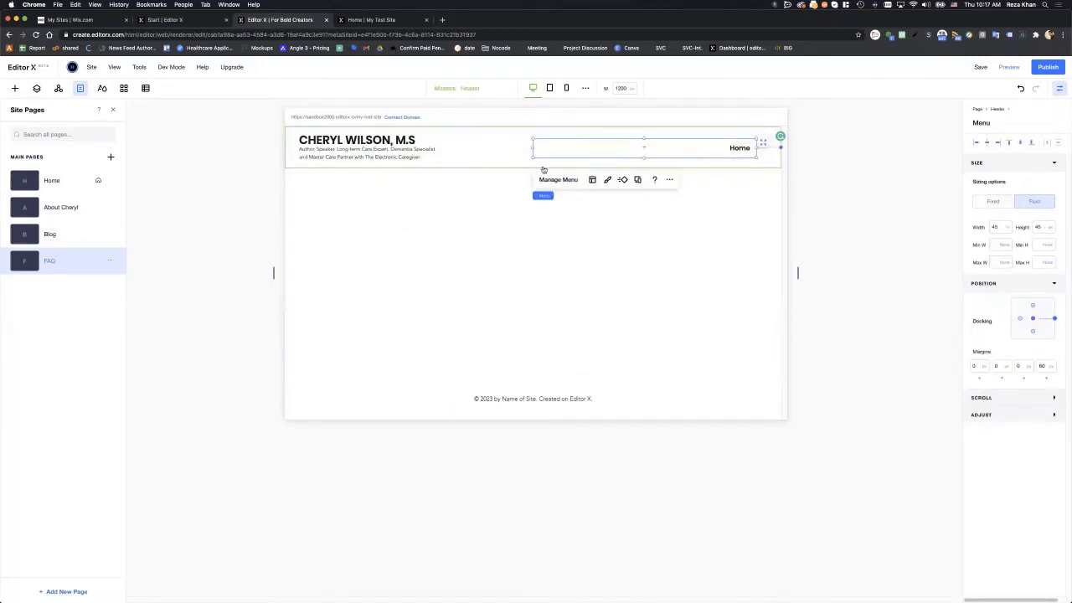
left_click(391, 141)
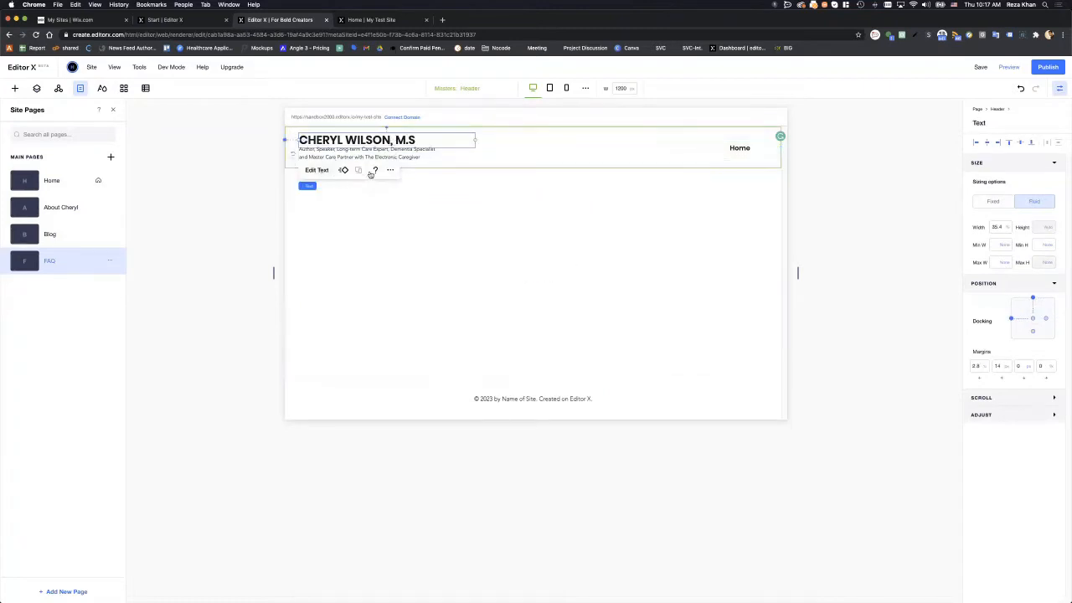
left_click(733, 149)
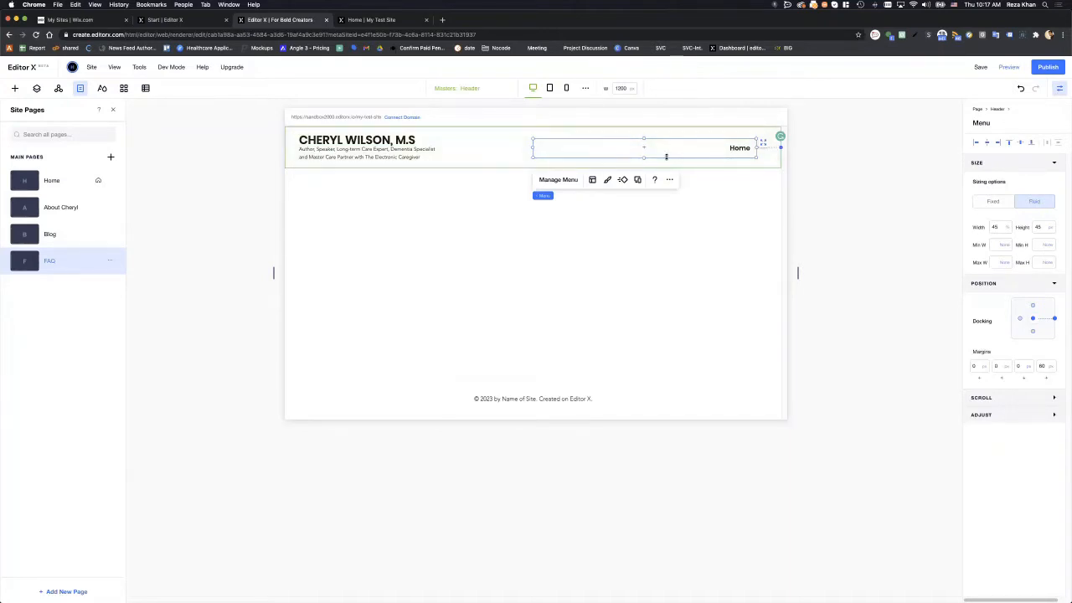
- Delete the existing header menu
key("Delete")
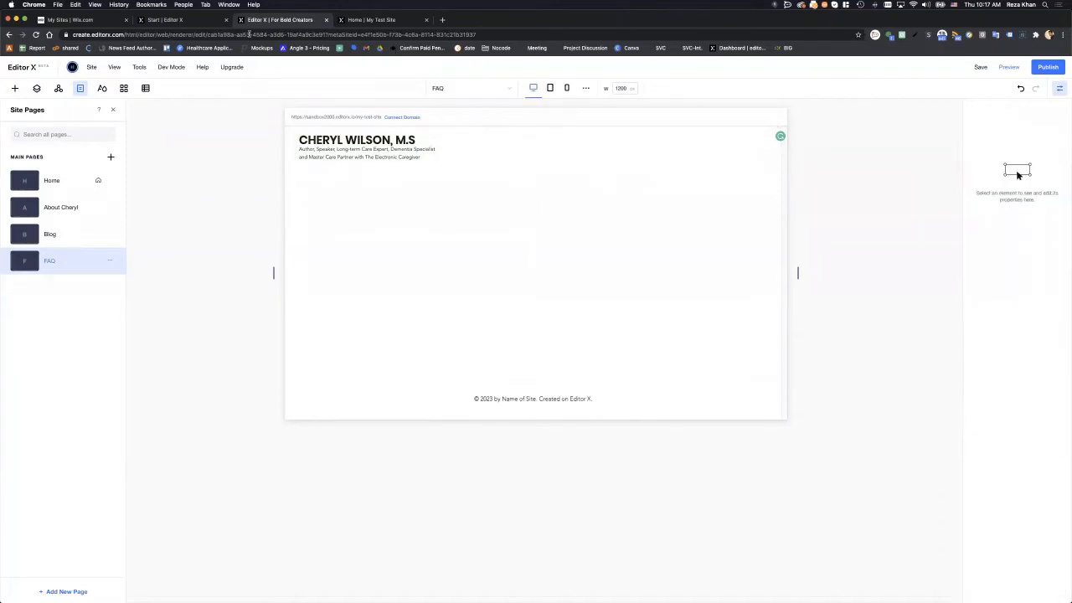
left_click(14, 89)
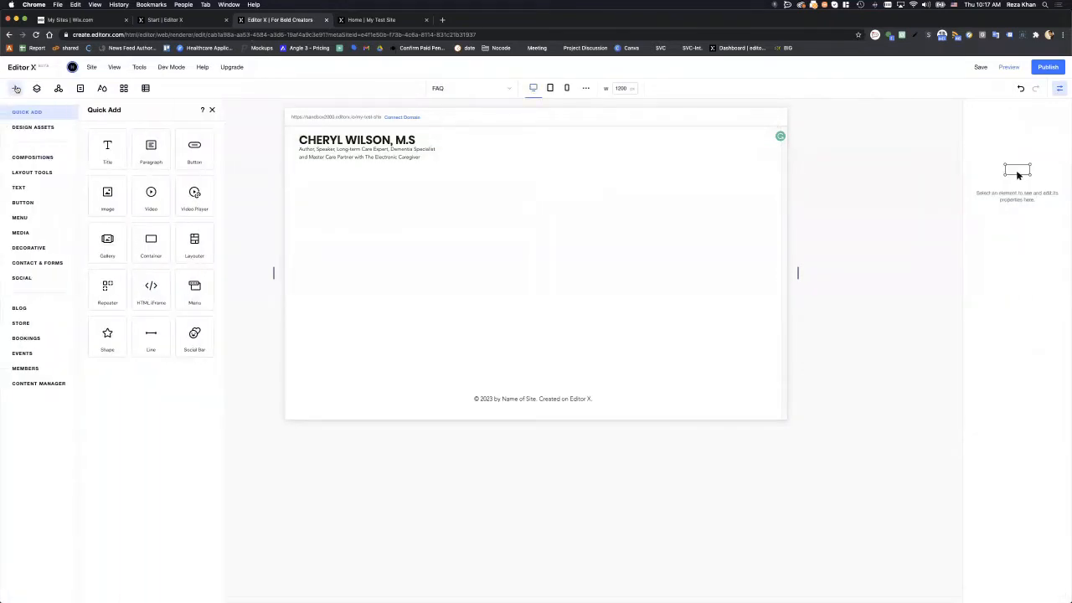
left_click(16, 89)
- Add a new menu from Quick Add and drag it into the header beside the name
left_click(16, 88)
left_click(23, 203)
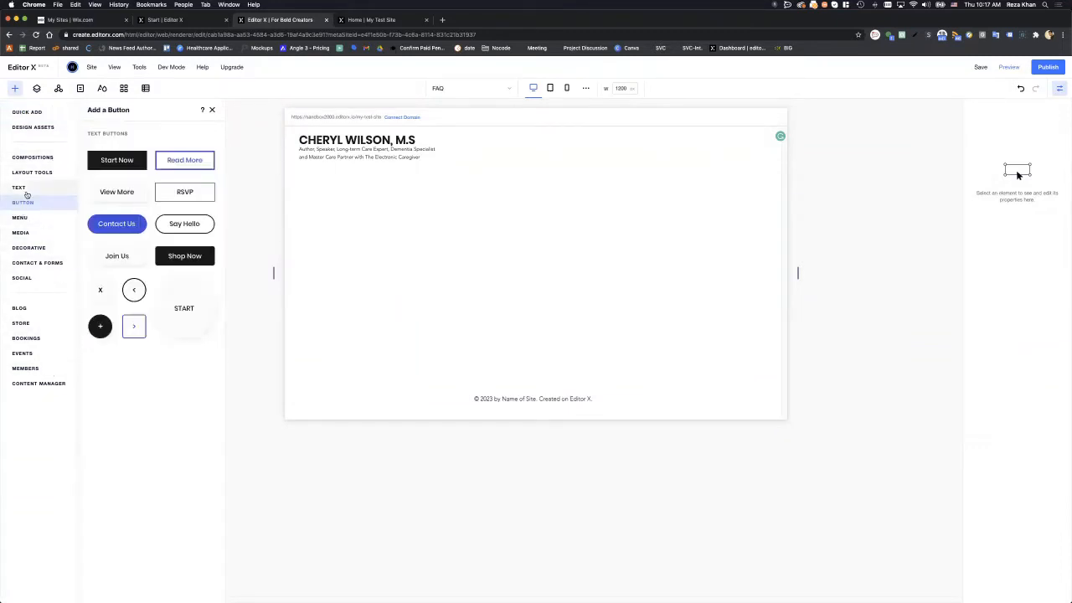
left_click(28, 111)
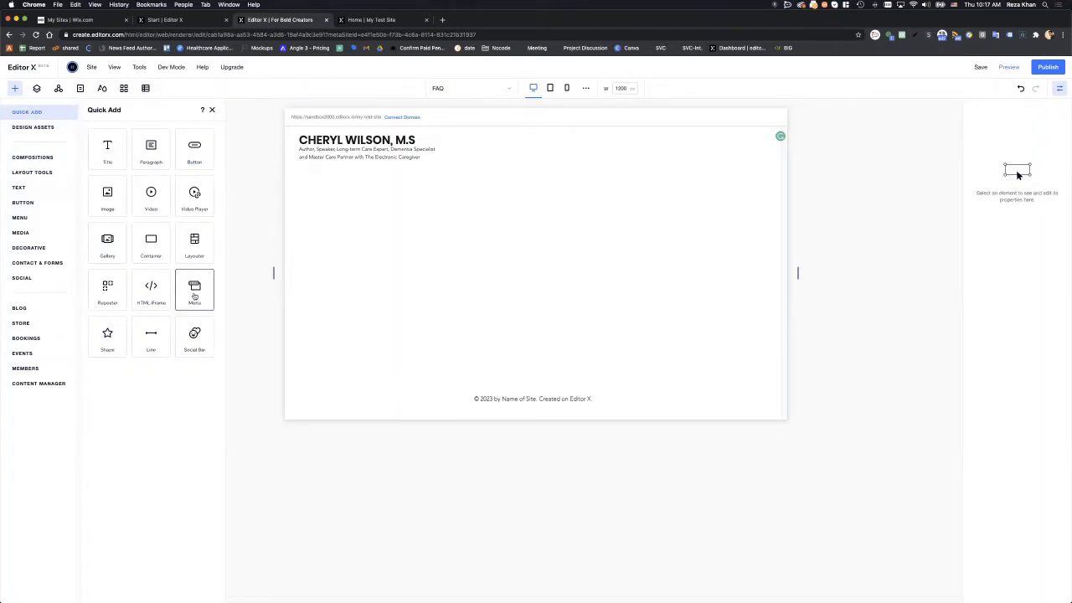
left_click(194, 297)
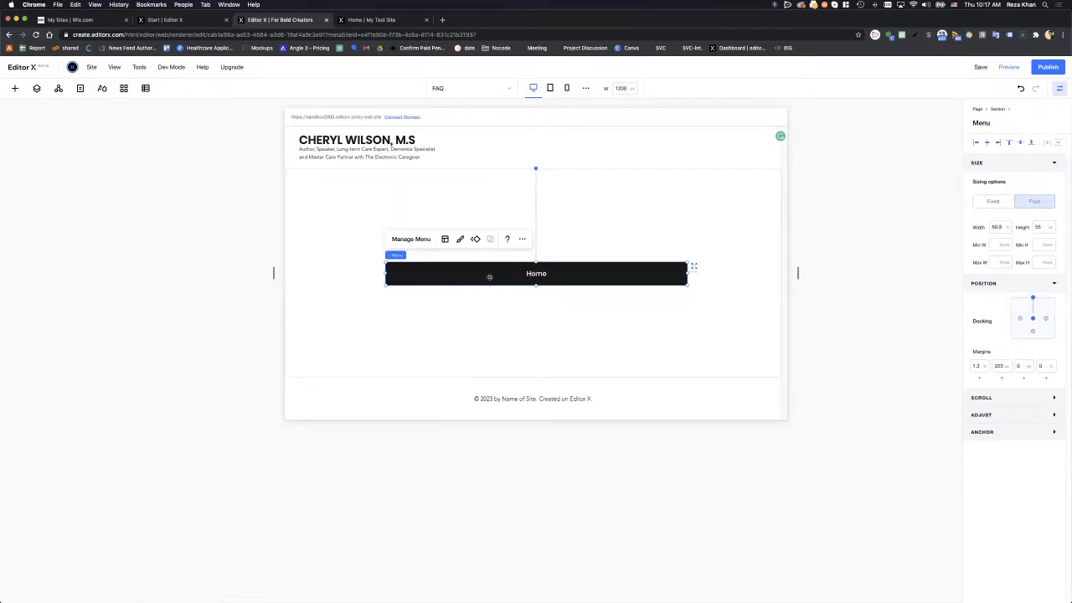
left_click_drag(505, 255, 561, 144)
left_click_drag(569, 225, 519, 203)
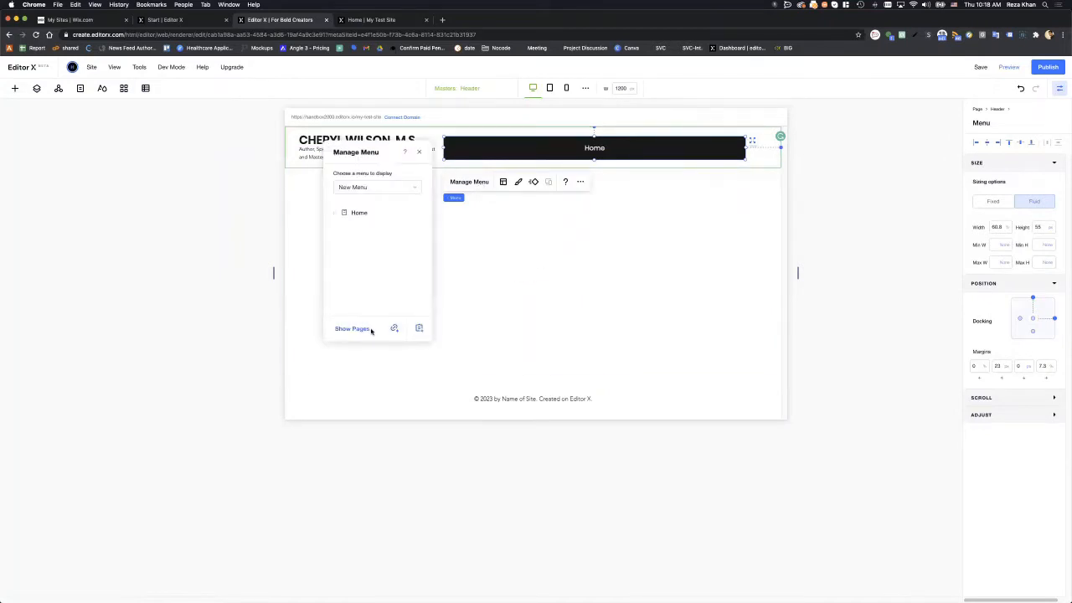
- Add an About Cheryl page link to the header menu
left_click(362, 190)
left_click(364, 189)
left_click(368, 188)
left_click(369, 190)
left_click(395, 330)
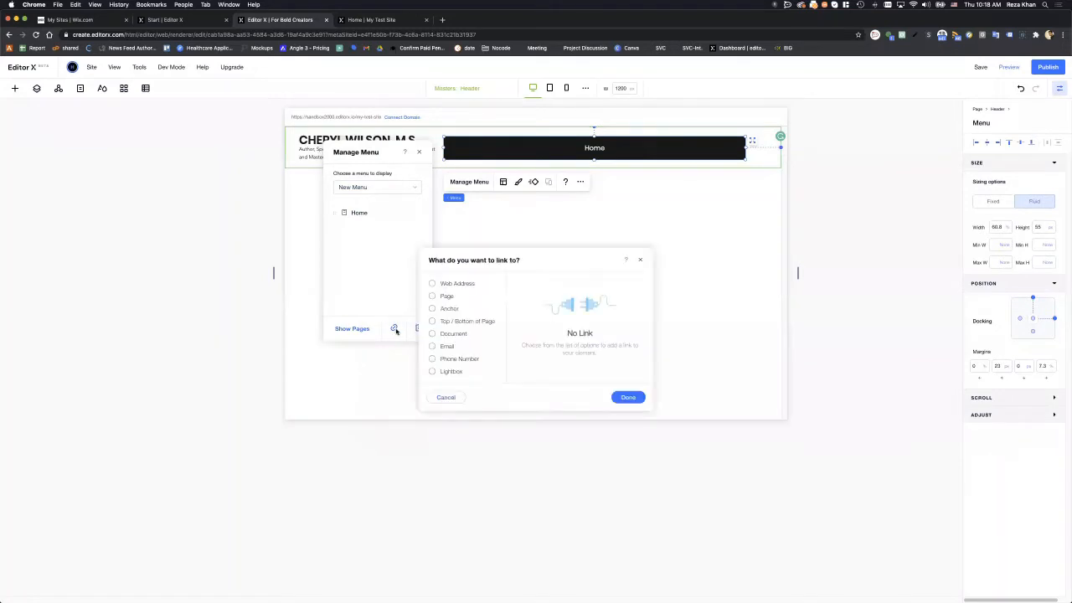
left_click(432, 296)
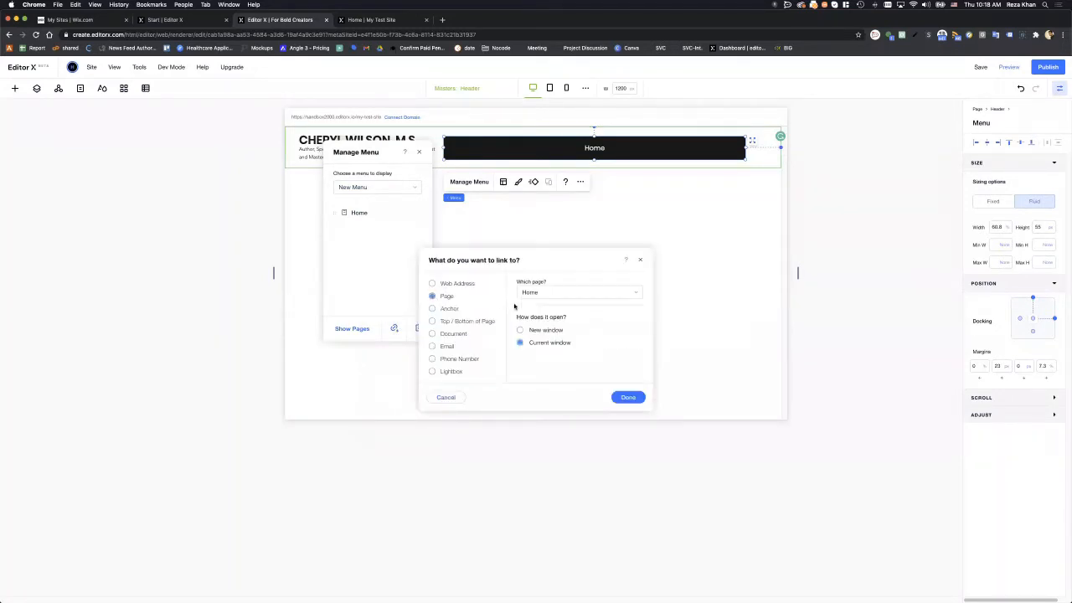
left_click(540, 295)
left_click(551, 324)
left_click(623, 403)
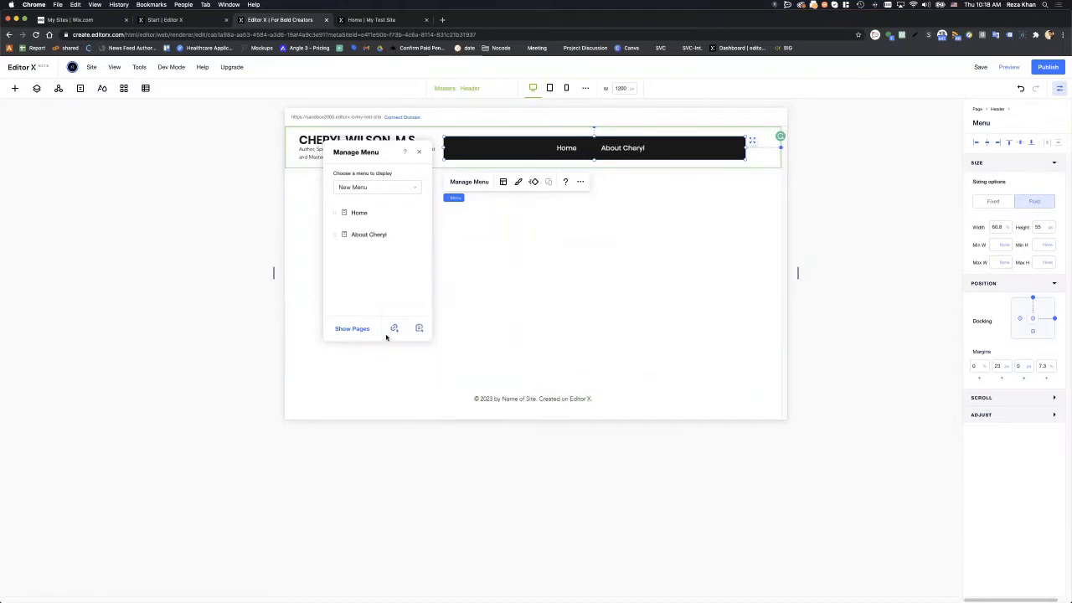
- Add a Blog page link to the menu
left_click(394, 328)
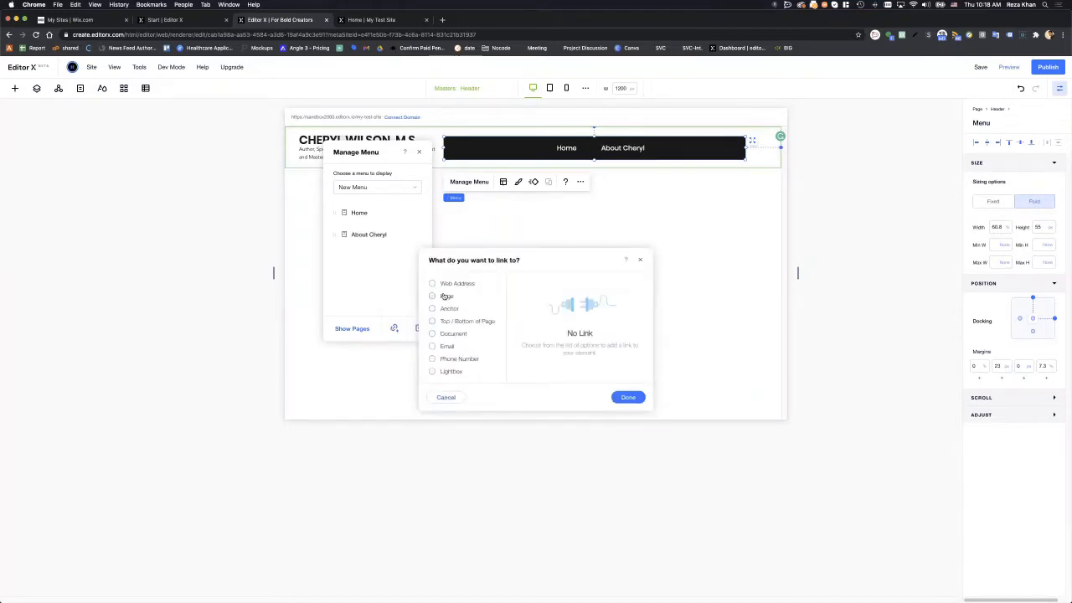
left_click(444, 296)
left_click(560, 293)
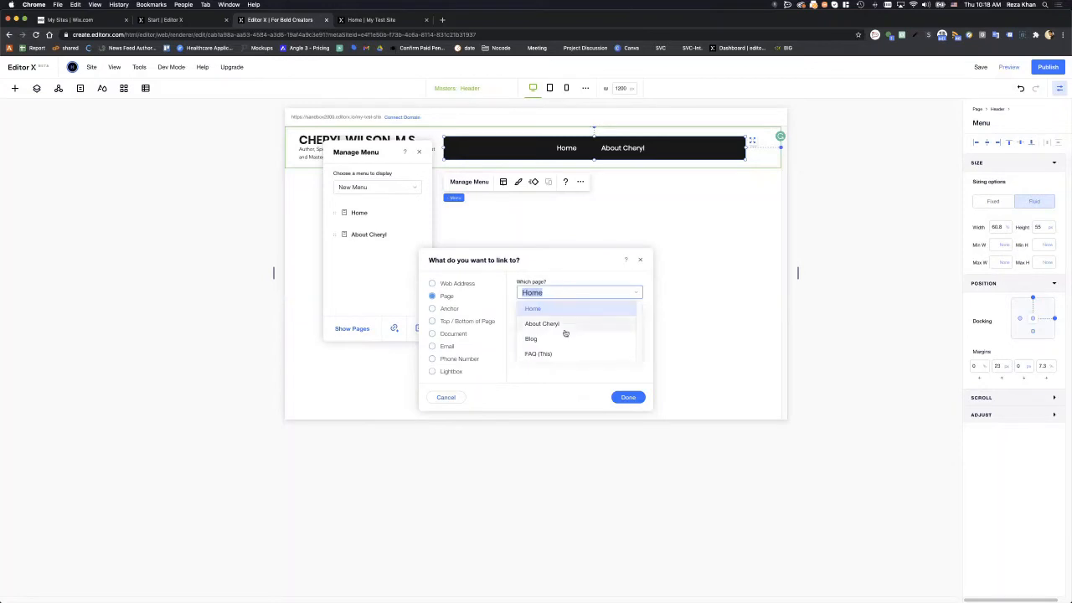
left_click(560, 338)
left_click(628, 397)
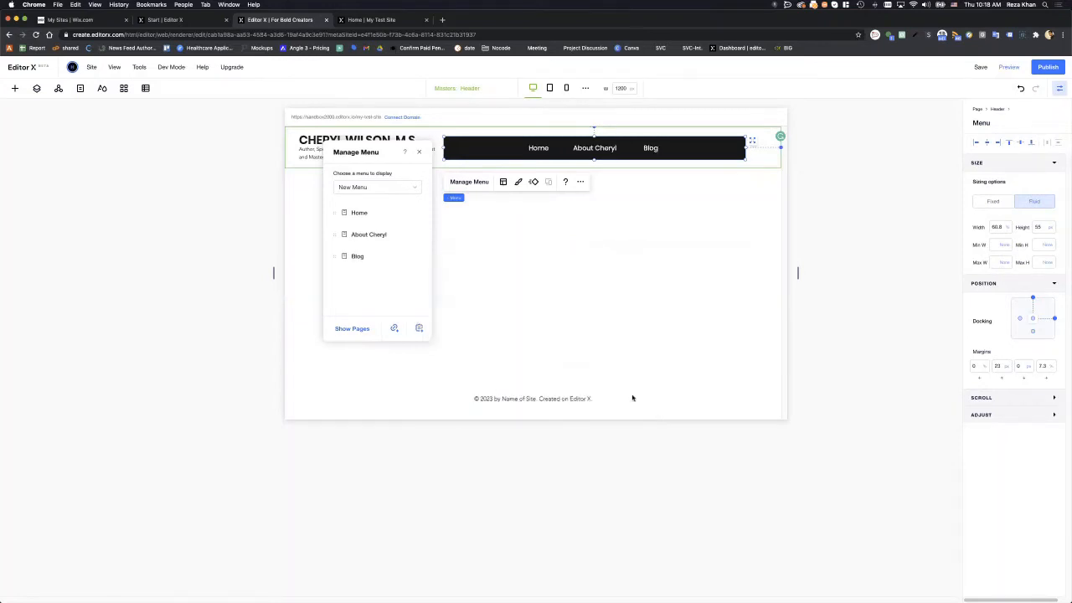
- Add an FAQ page link to the menu and close the menu management panel
left_click(401, 330)
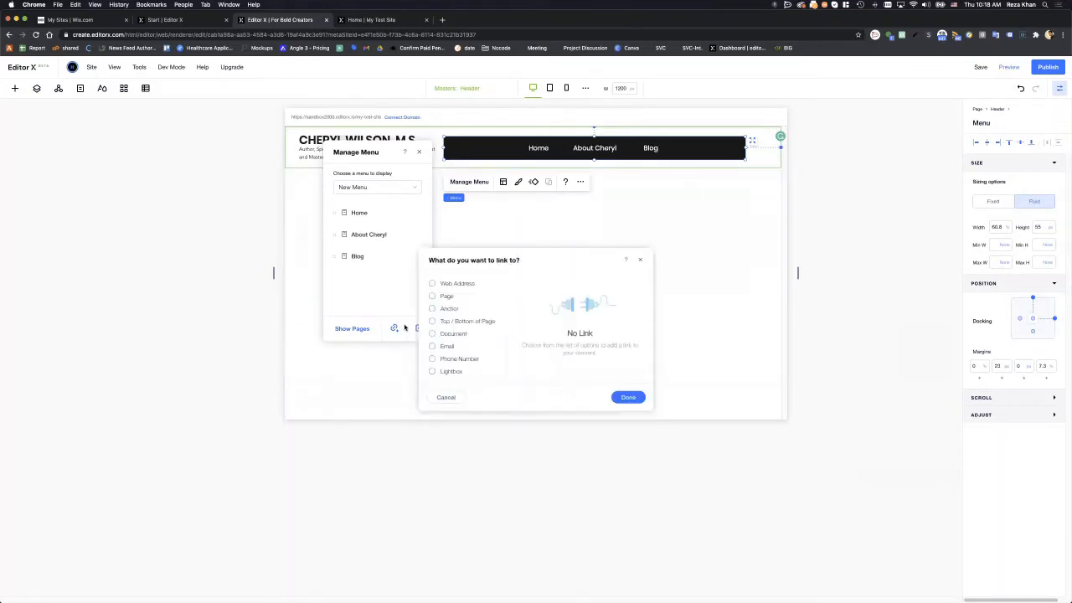
left_click(446, 297)
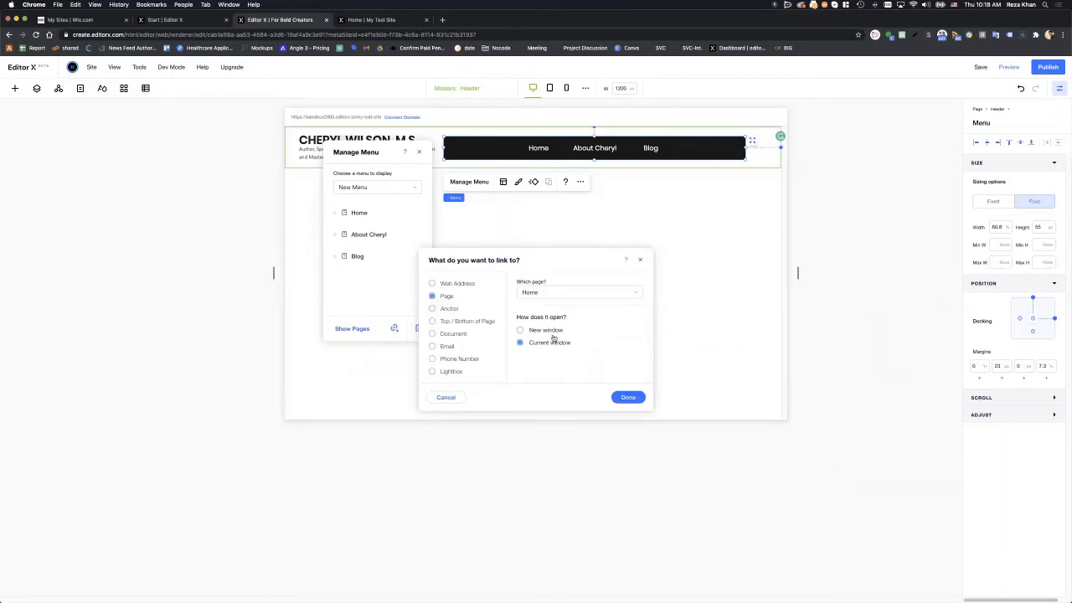
left_click(545, 292)
left_click(552, 354)
left_click(628, 397)
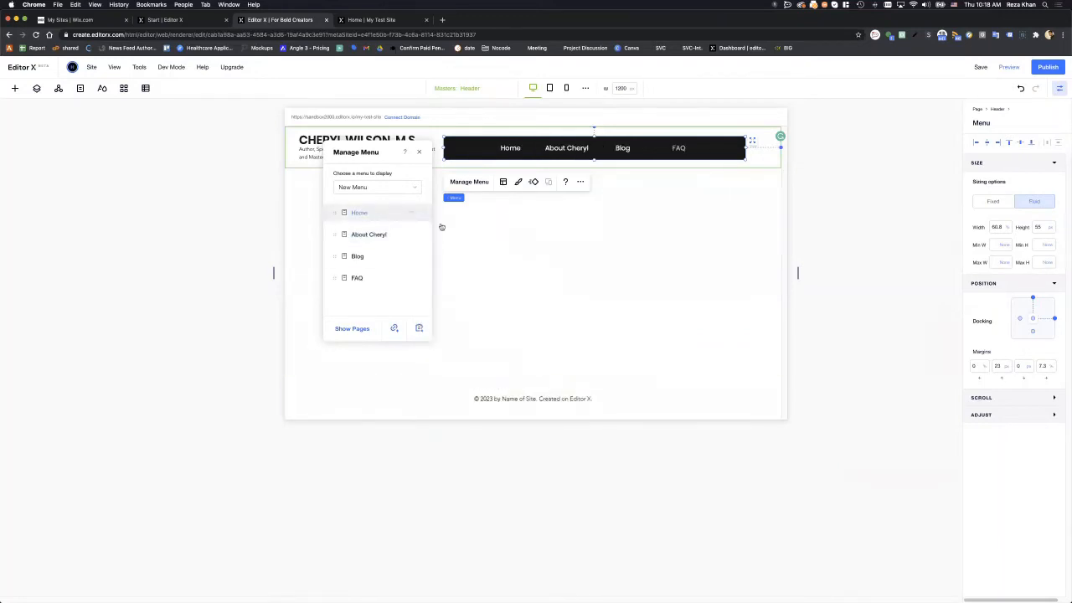
left_click(417, 154)
left_click(518, 222)
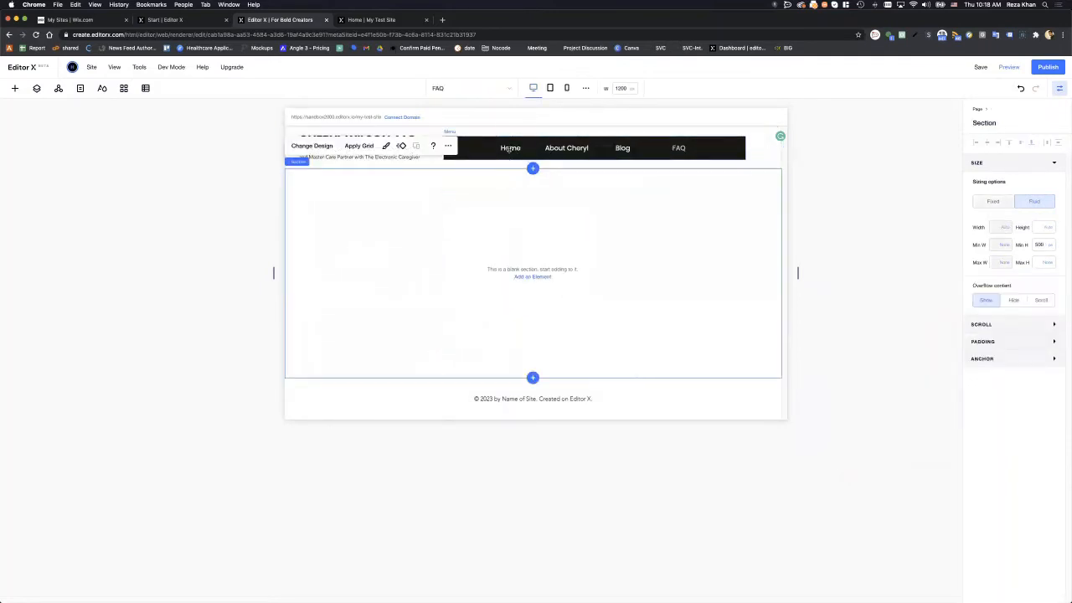
left_click(509, 148)
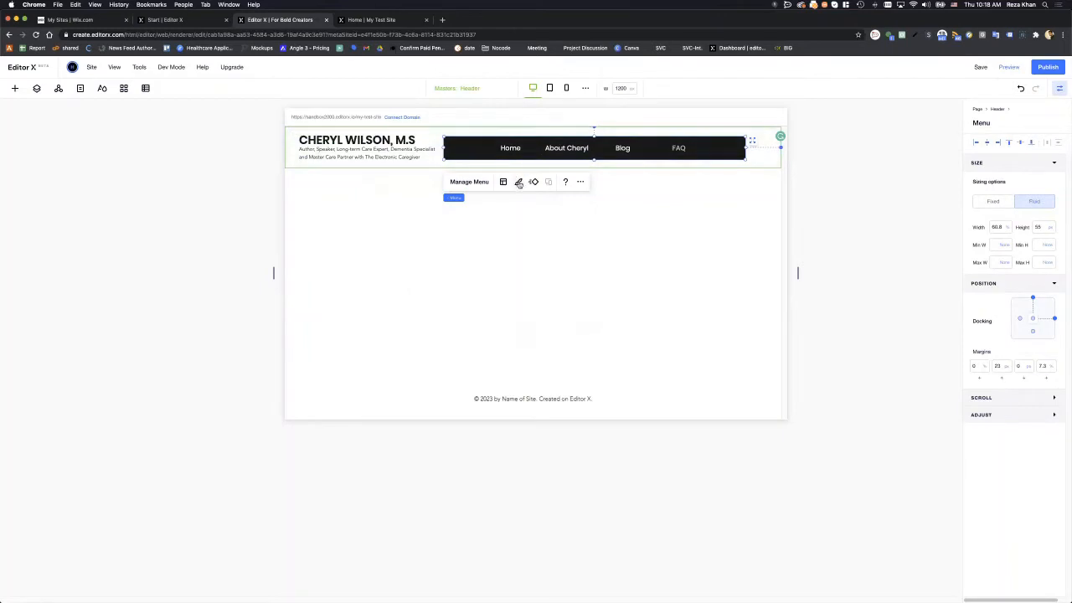
- Make the menu background fully transparent and its regular text near-black
left_click(518, 182)
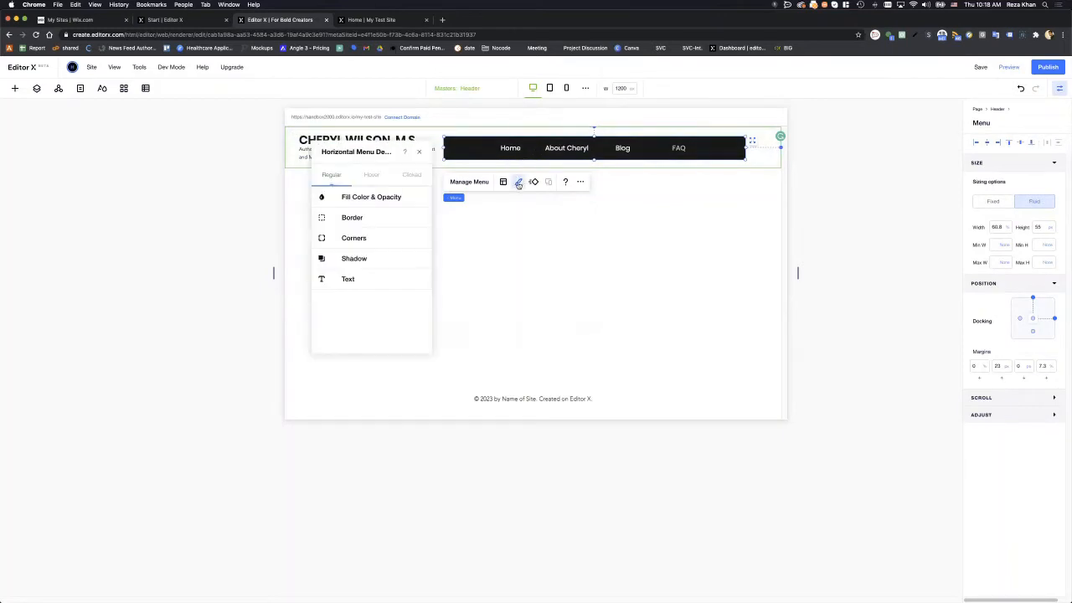
left_click(379, 197)
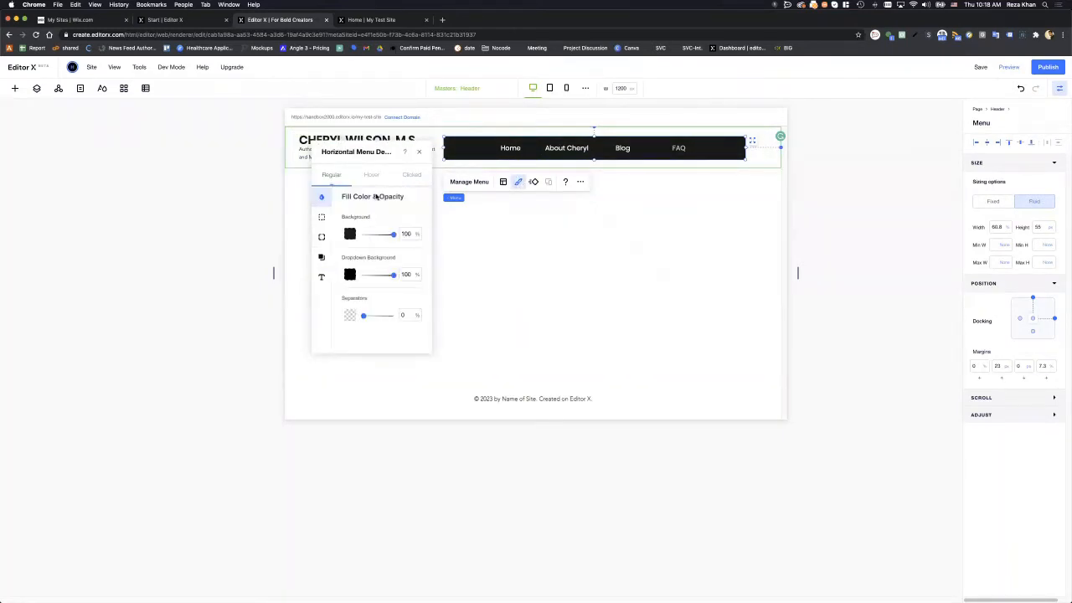
left_click(355, 234)
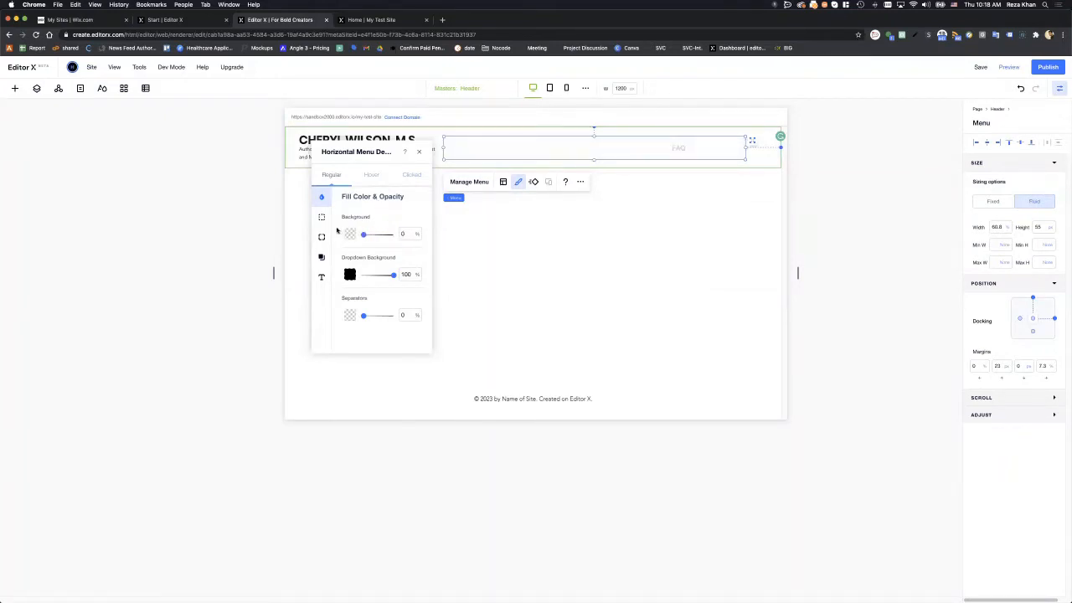
left_click(329, 274)
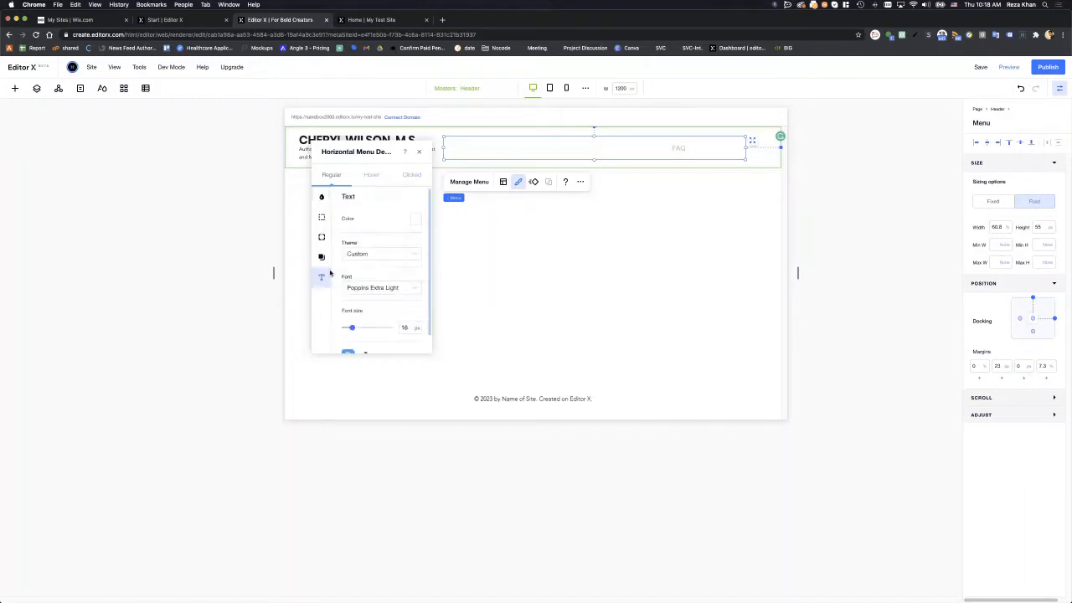
left_click(415, 220)
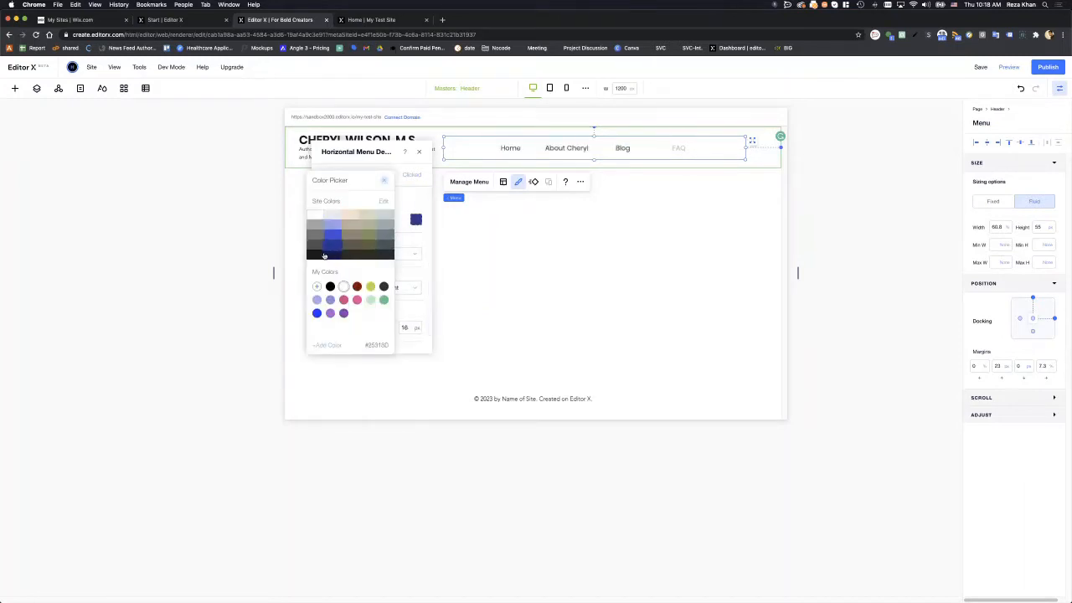
left_click(320, 256)
left_click(412, 218)
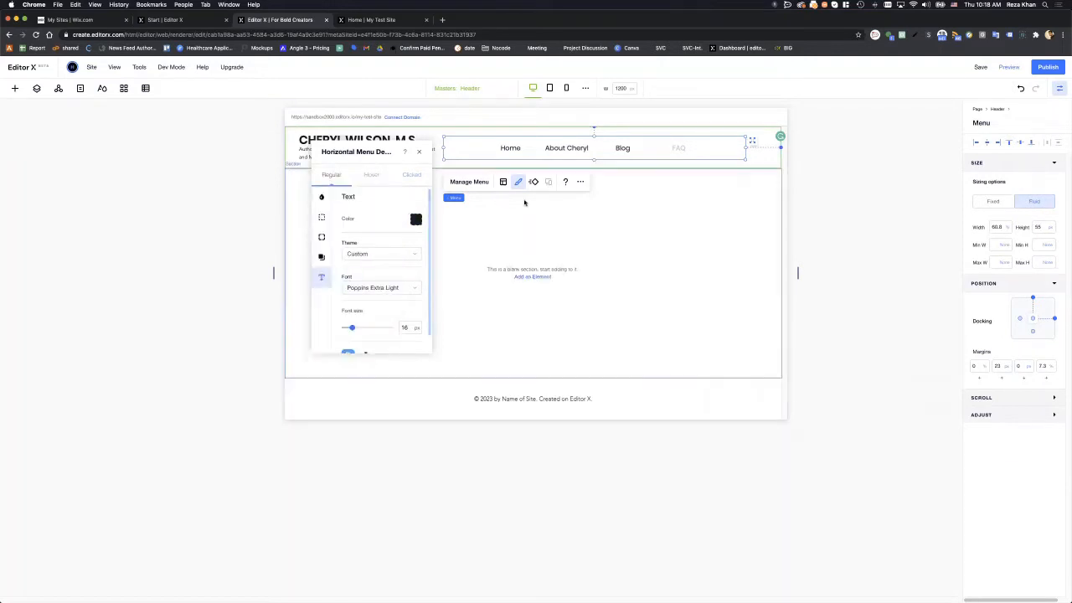
- Give clicked menu items a custom #FC0000 red background, matching the Figma prototype
left_click_drag(1071, 201, 664, 269)
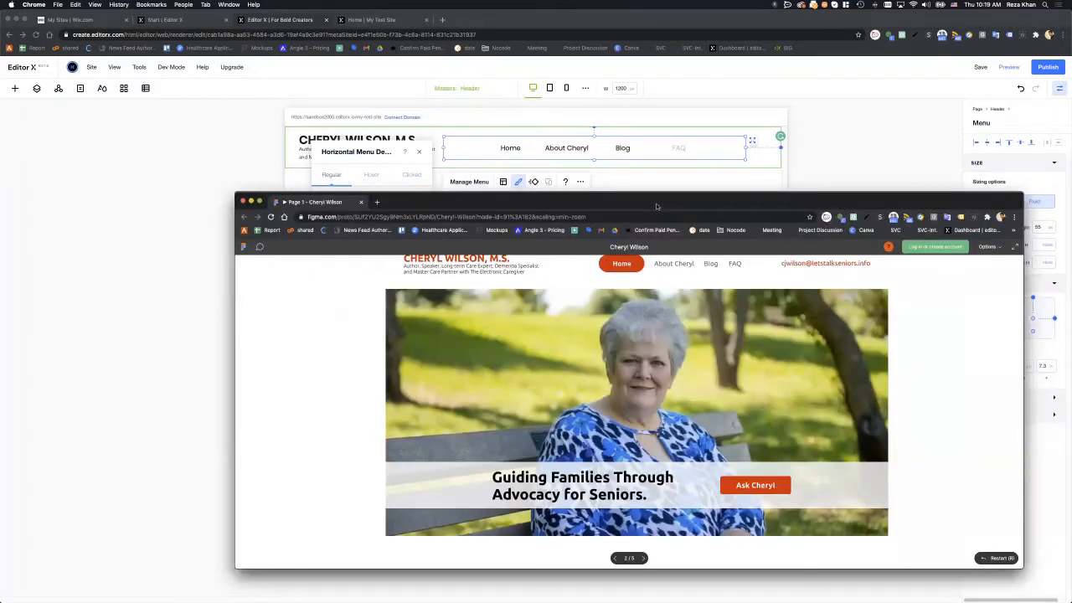
left_click_drag(654, 205, 1071, 214)
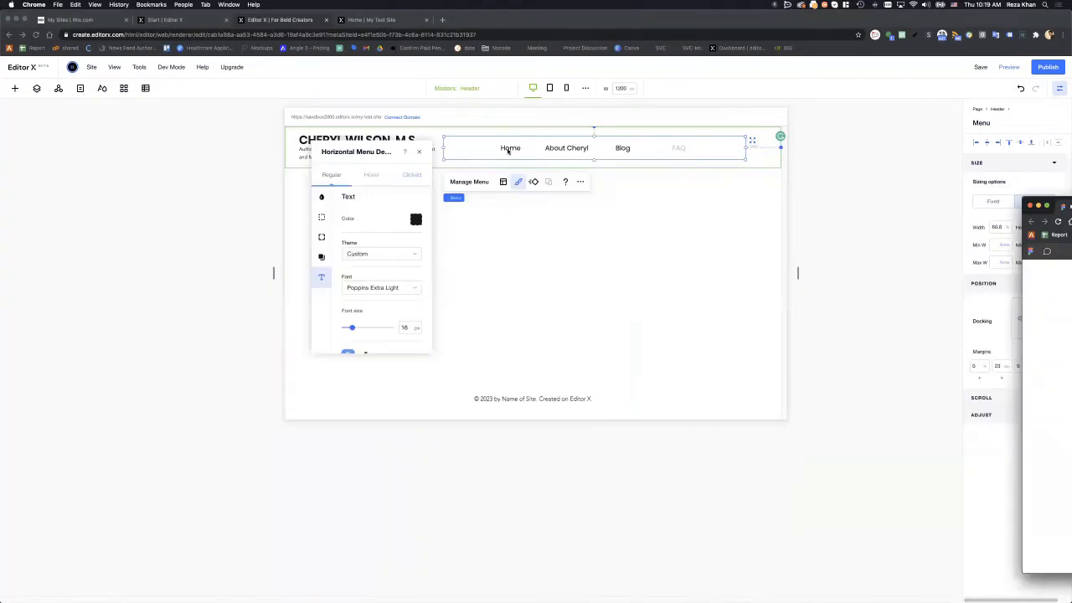
left_click(506, 172)
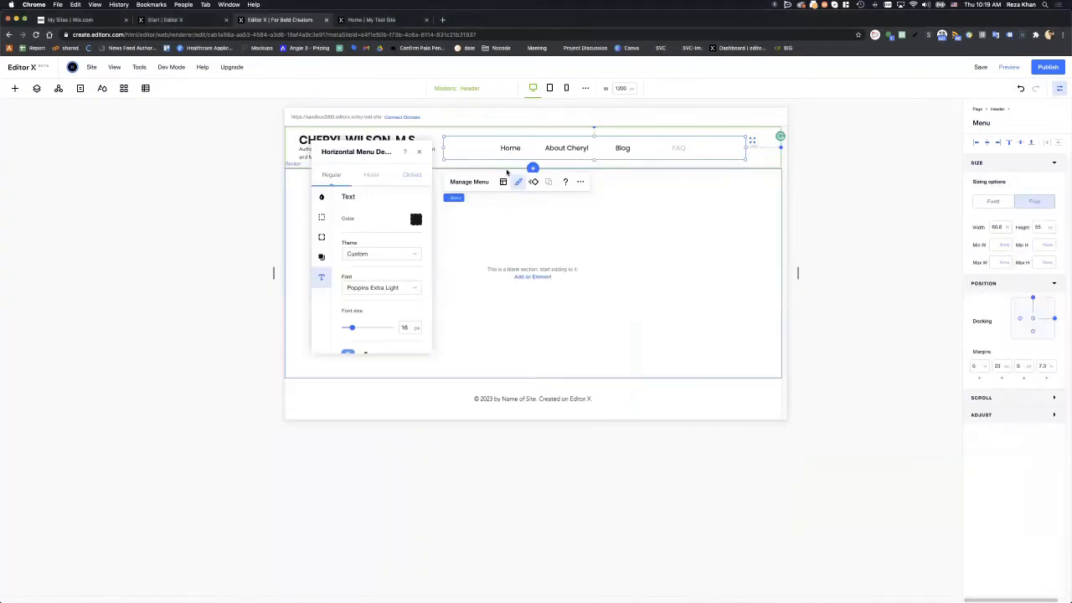
left_click(411, 175)
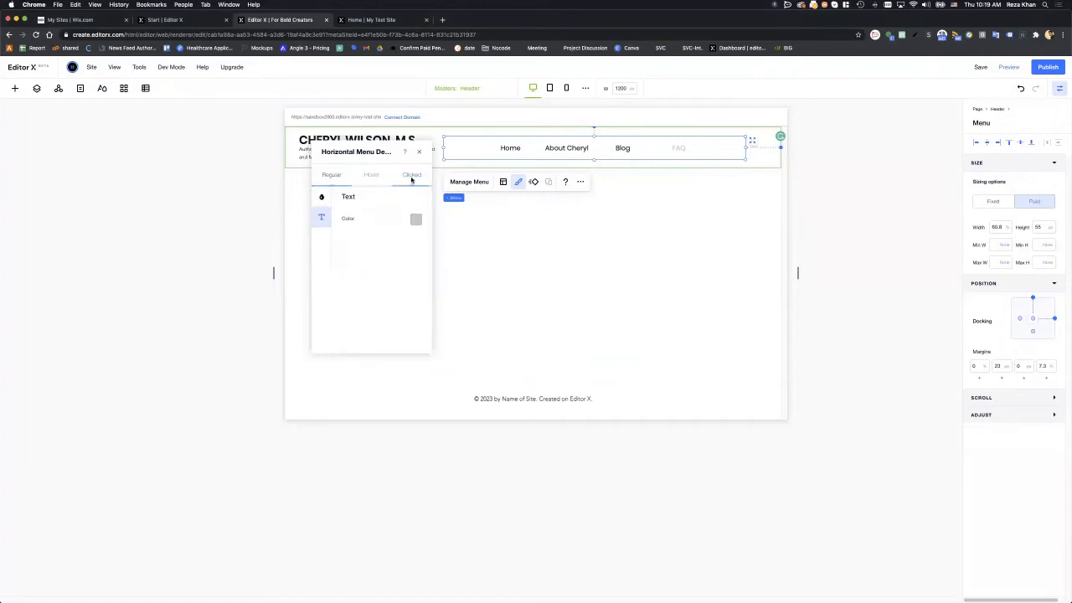
left_click(321, 198)
left_click(350, 234)
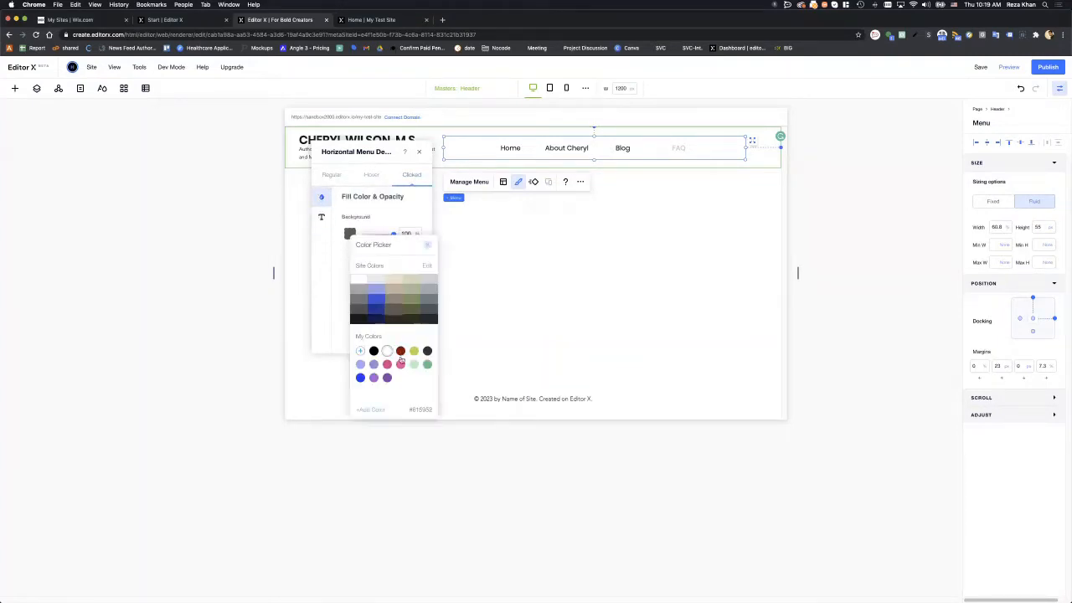
left_click(360, 351)
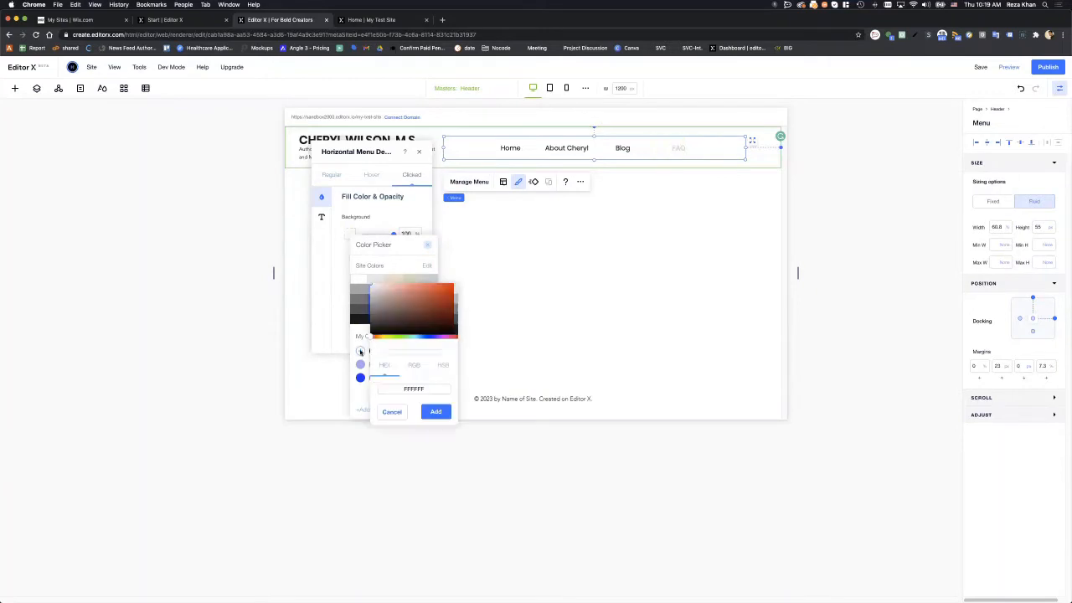
left_click_drag(445, 337, 460, 342)
left_click_drag(419, 295, 459, 280)
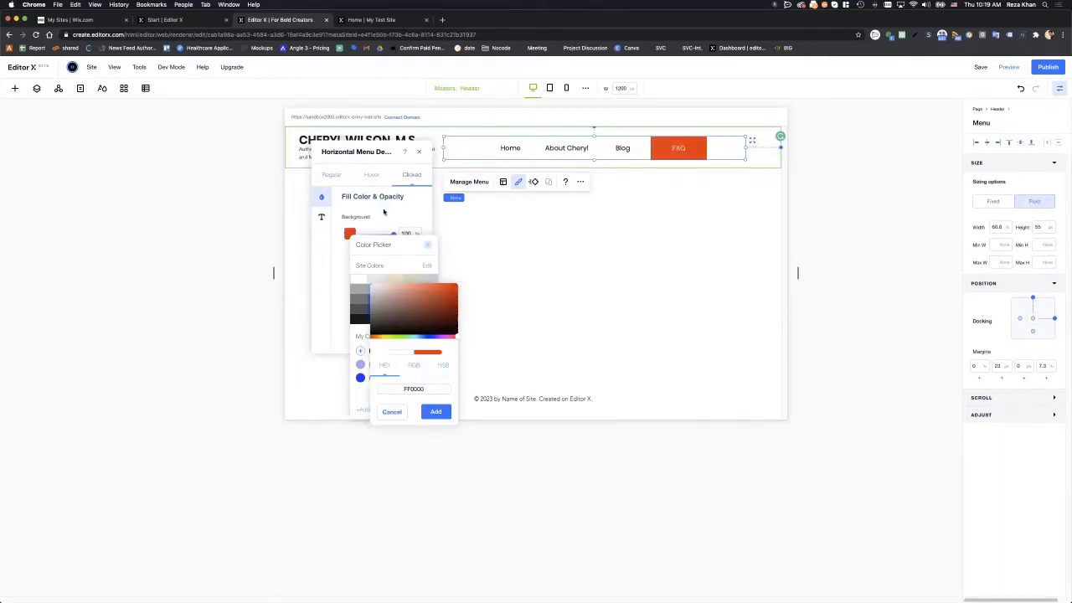
left_click(392, 411)
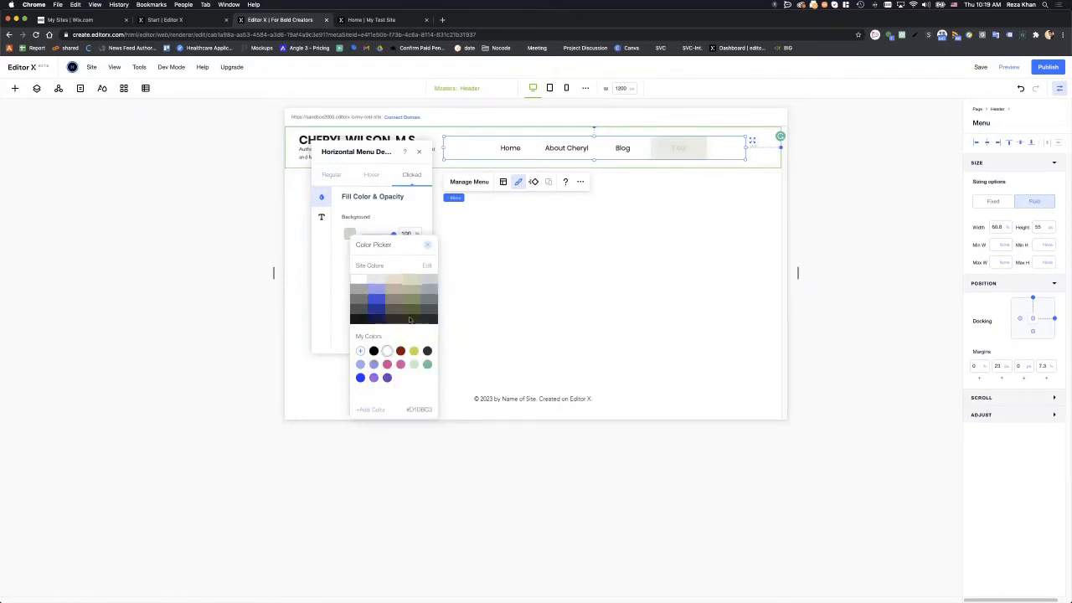
left_click(360, 350)
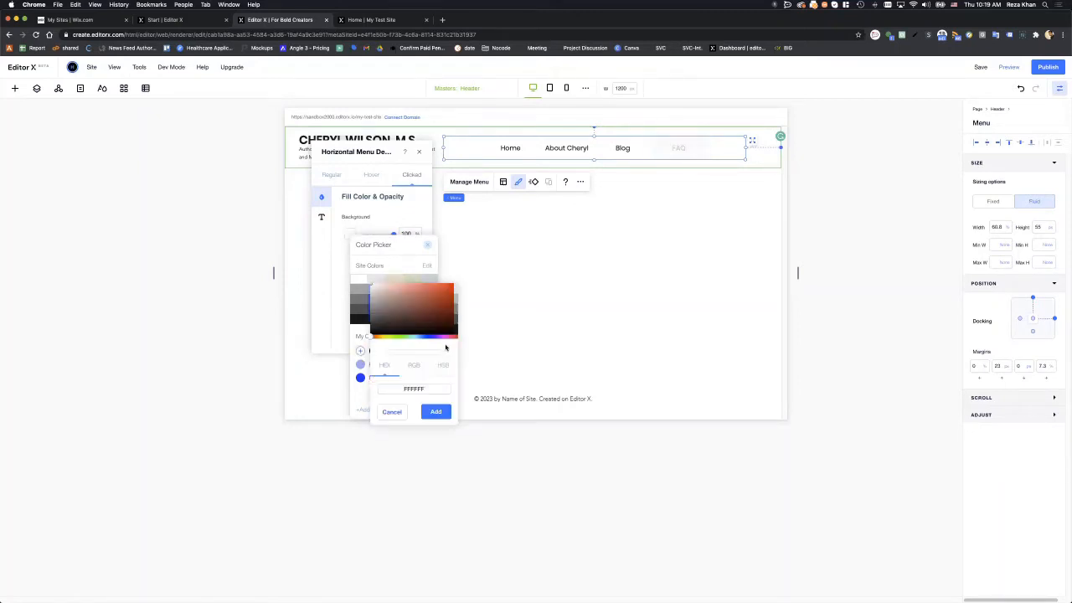
left_click(454, 286)
left_click(458, 287)
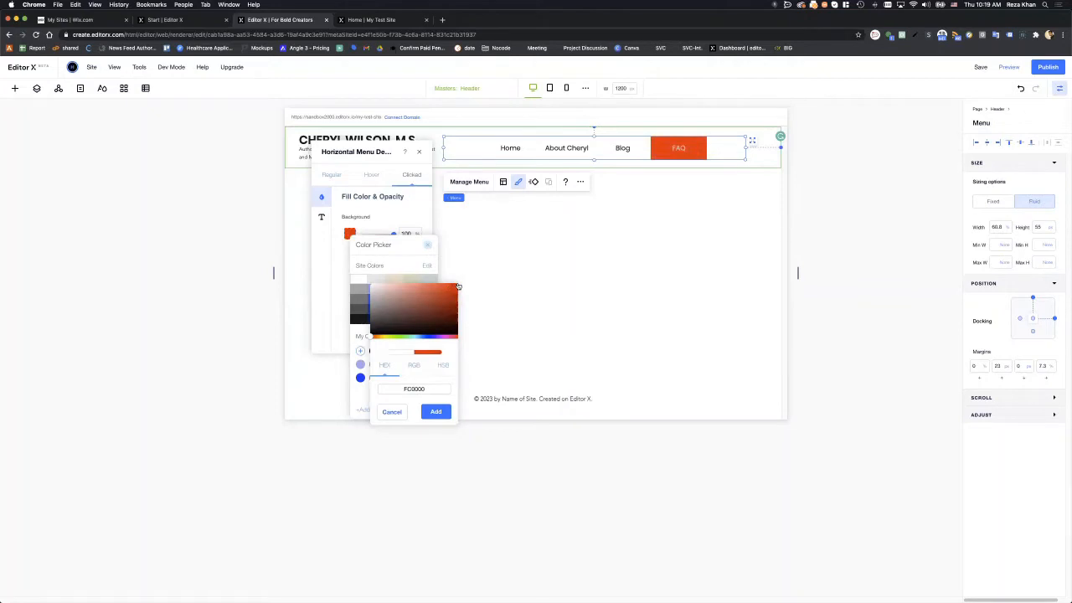
left_click(435, 411)
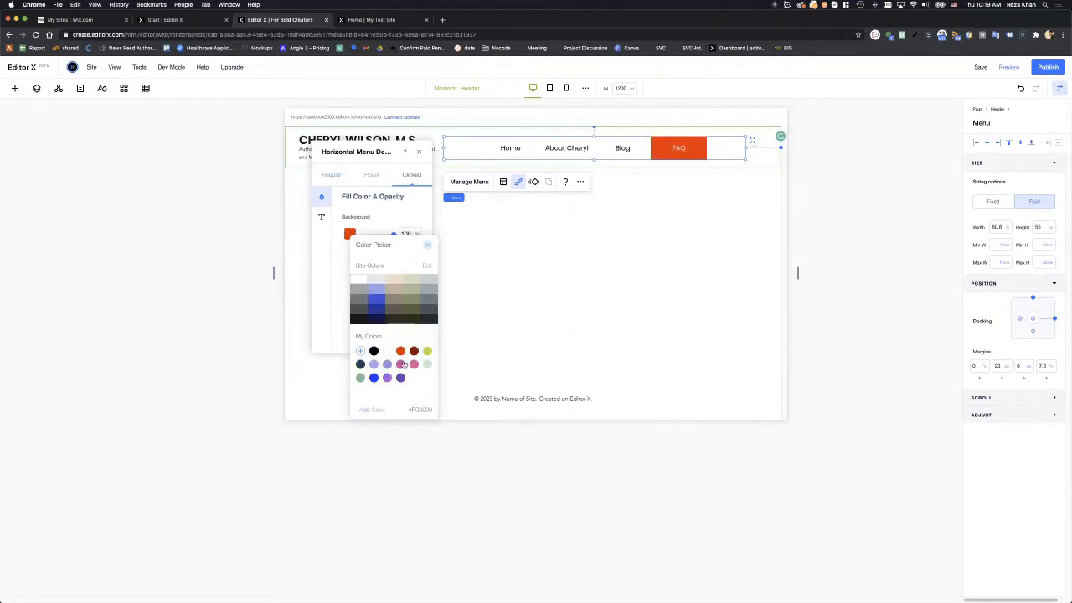
- Make the clicked menu item's text white
left_click(426, 246)
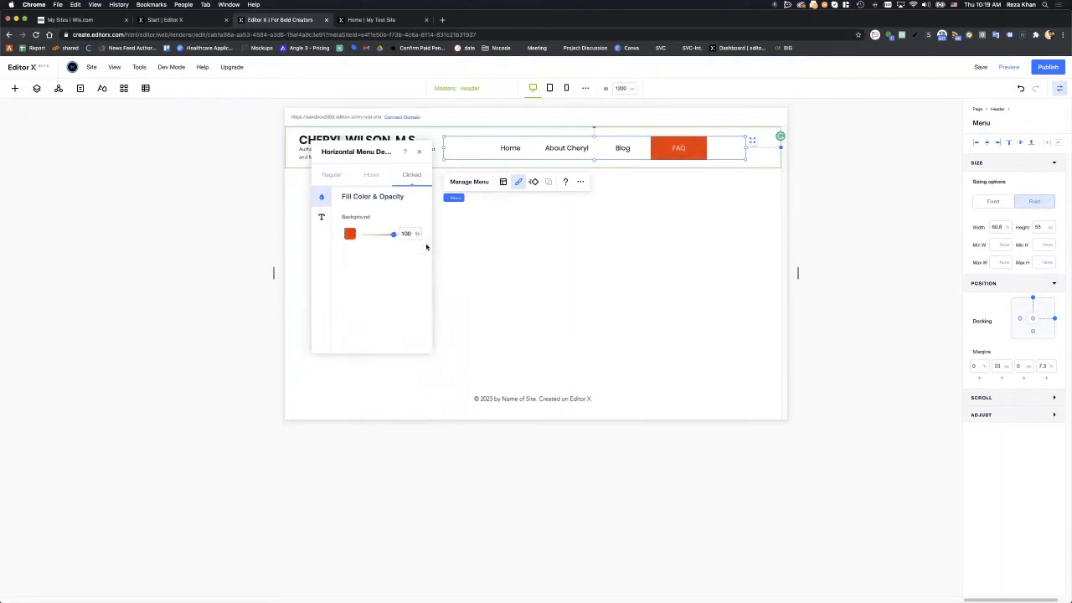
left_click(324, 219)
left_click(415, 220)
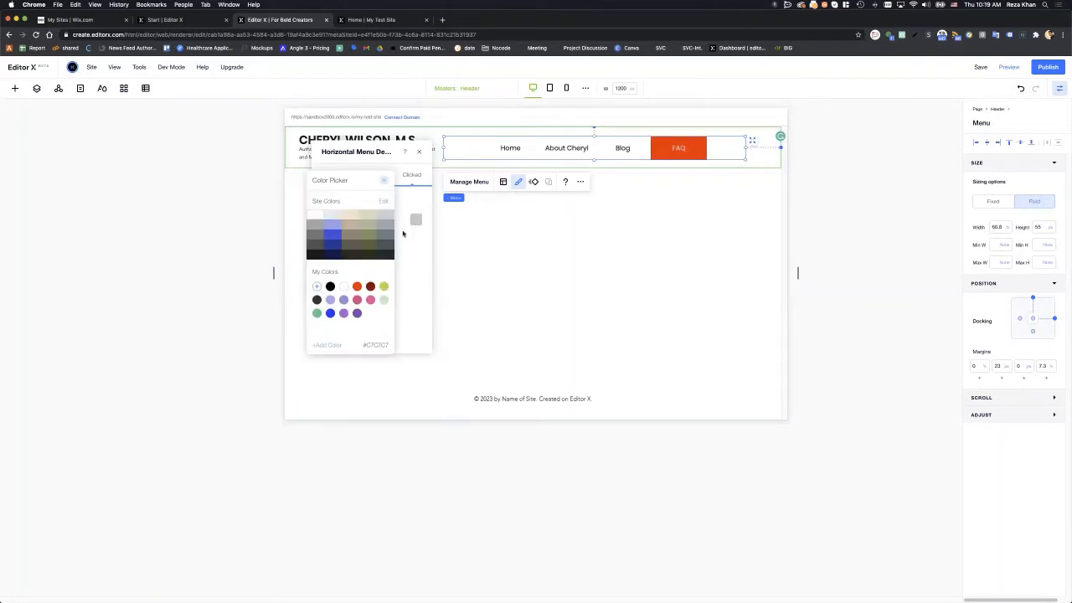
left_click(314, 215)
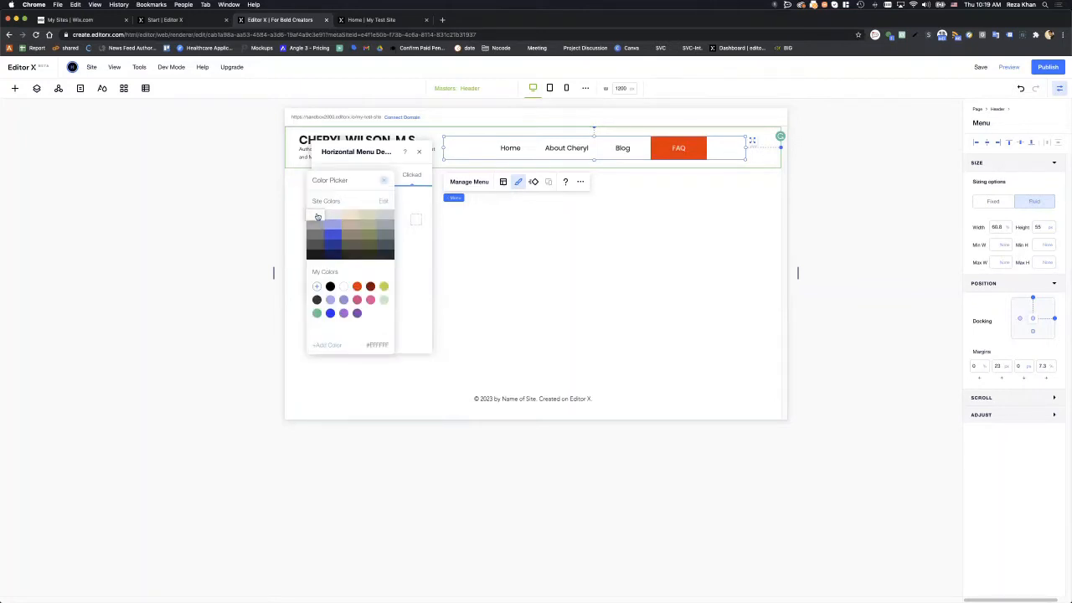
left_click(423, 252)
left_click(323, 172)
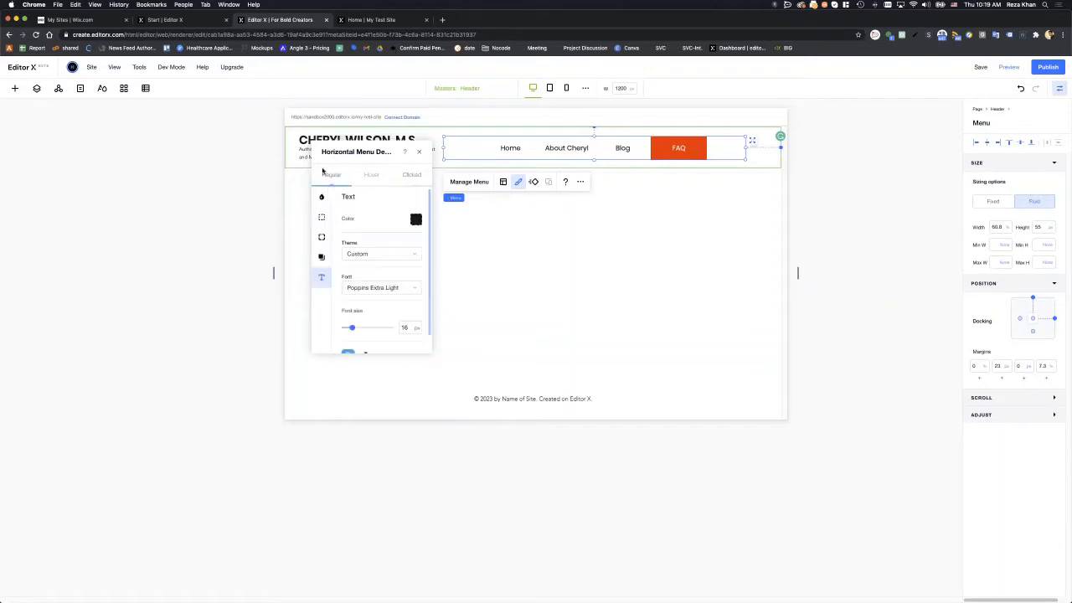
- Adjust the menu's corner radius values in the Corners settings
left_click(322, 216)
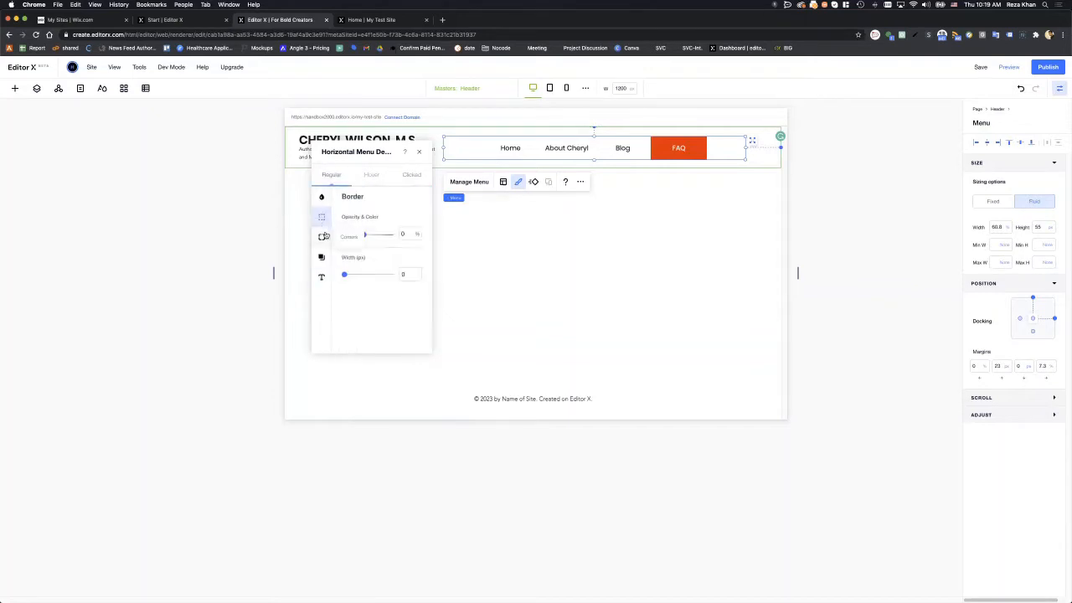
left_click(322, 237)
left_click(355, 232)
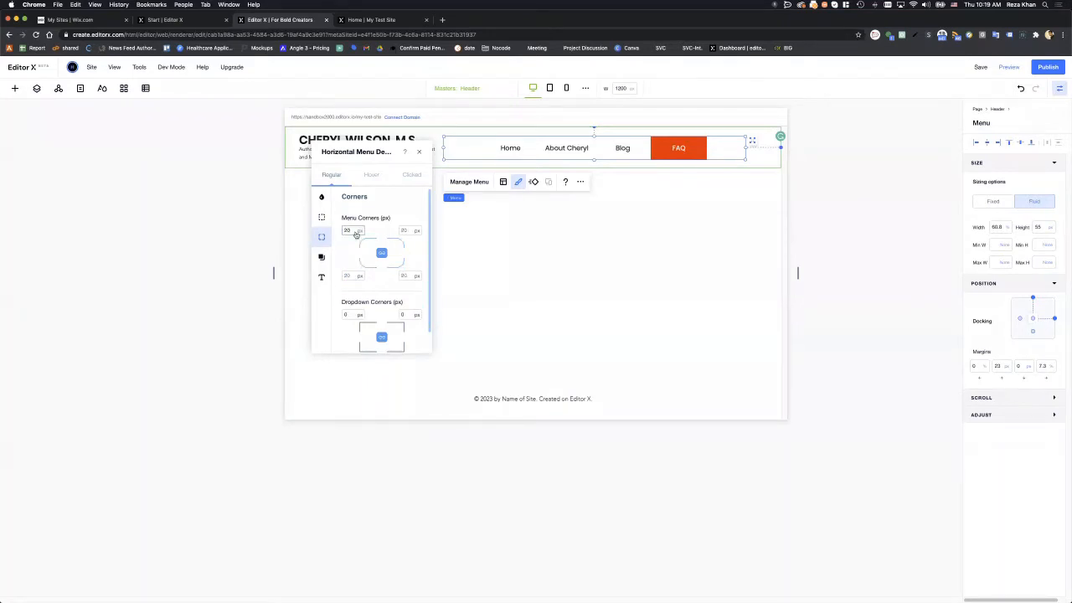
left_click(409, 274)
double_click(409, 275)
double_click(409, 231)
key("Return")
- Set the menu's dropdown corners to 20 px
left_click(613, 209)
left_click(665, 155)
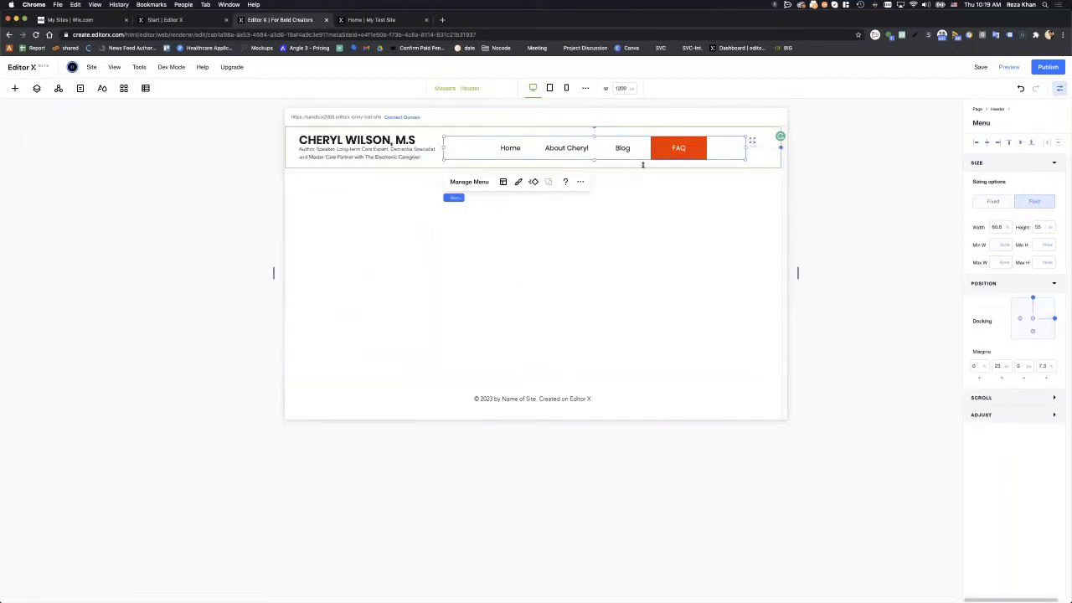
left_click(519, 181)
left_click(371, 238)
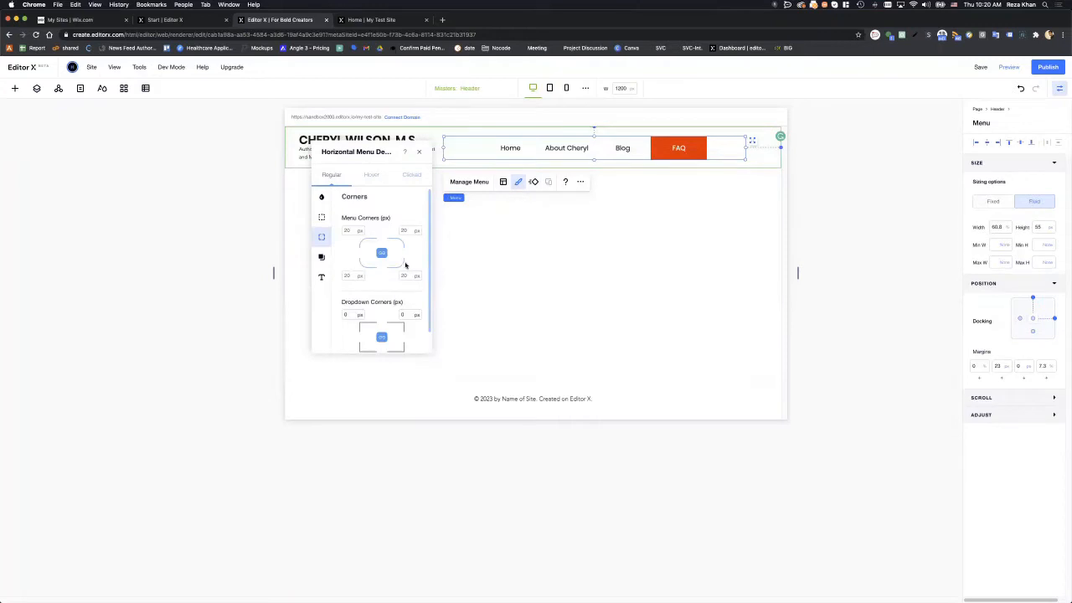
scroll(405, 265, "down", 2)
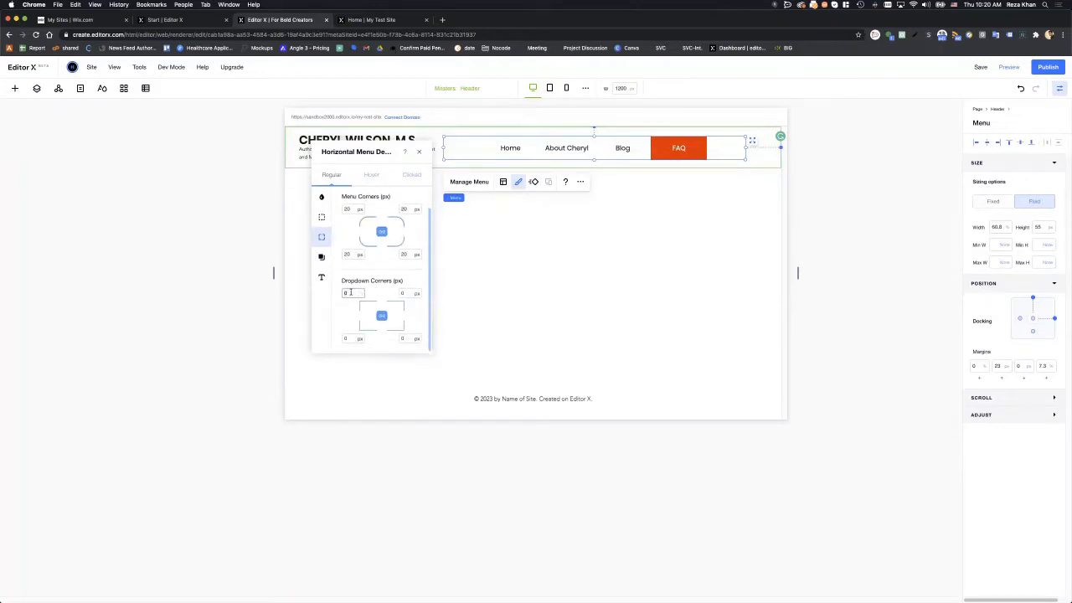
type("20")
key("Return")
- Try a 2 px menu border, revert it to 0, and close the design panel
left_click(320, 256)
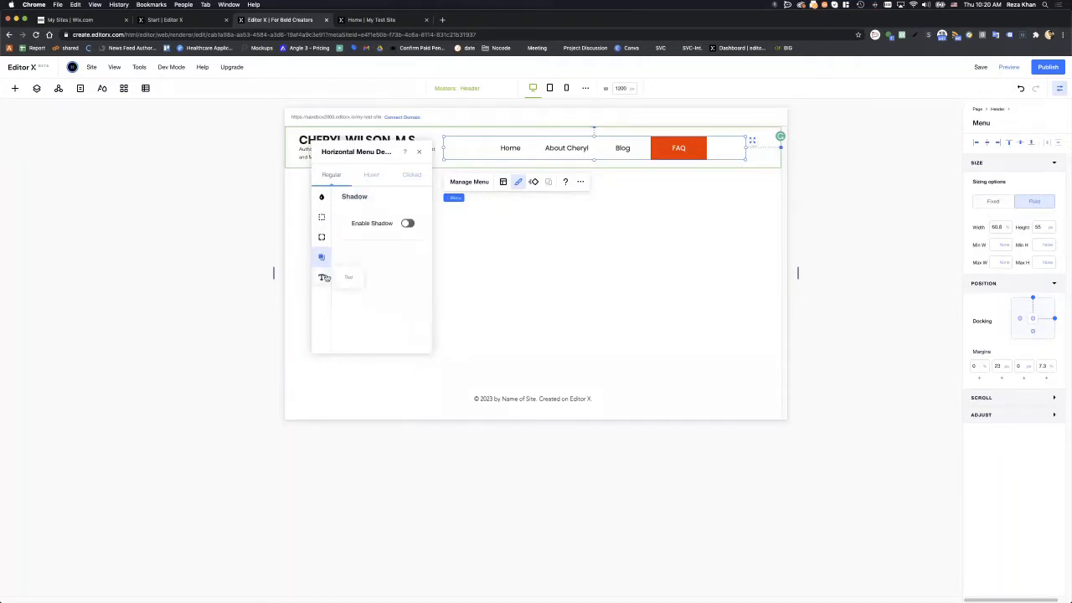
left_click(322, 276)
left_click(321, 219)
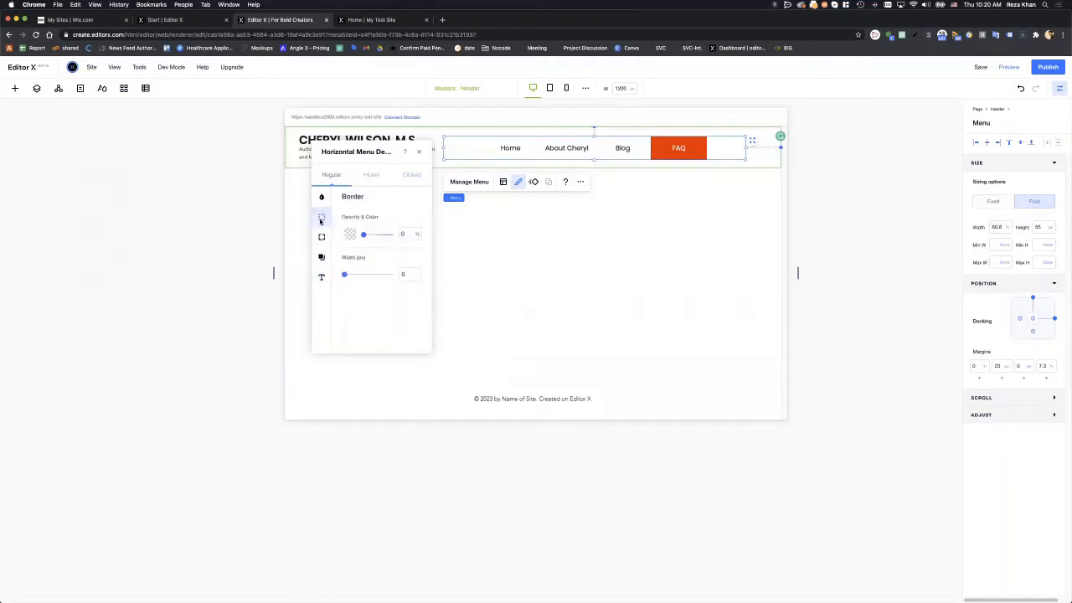
left_click(404, 276)
type("2")
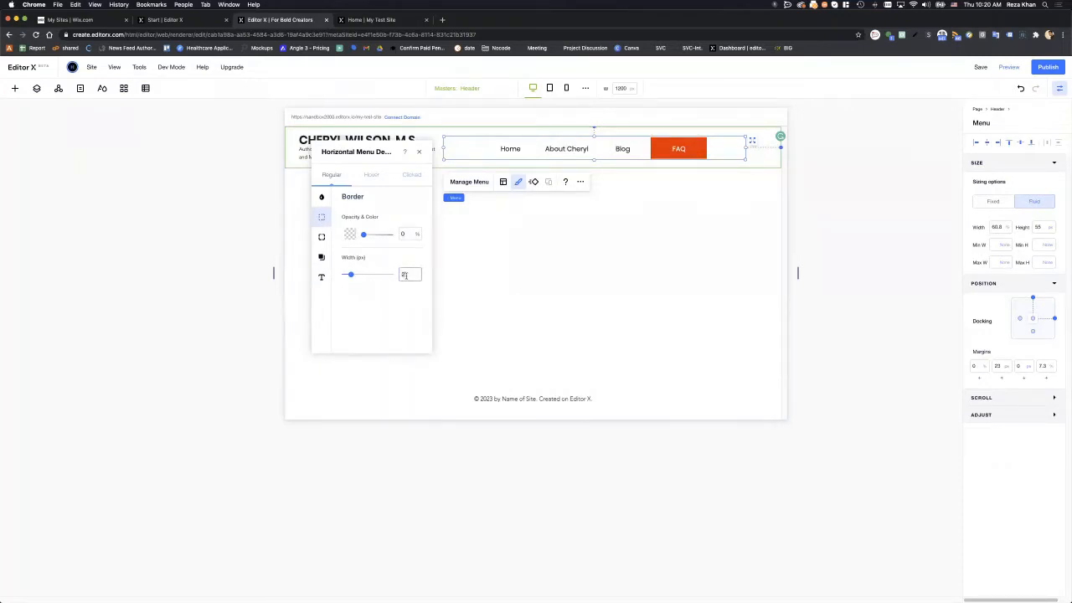
key("BackSpace")
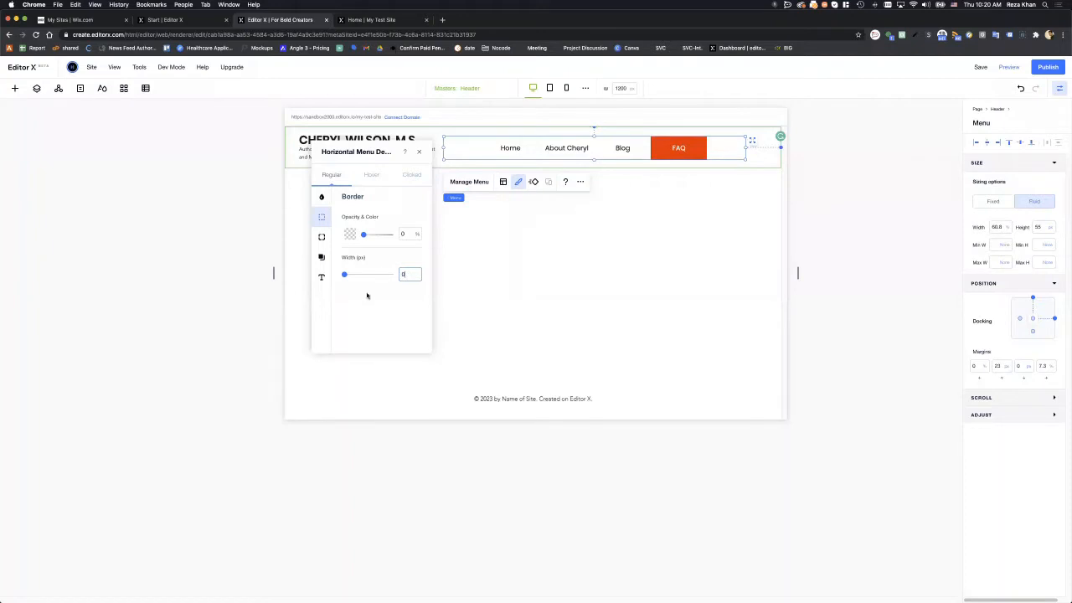
left_click(548, 273)
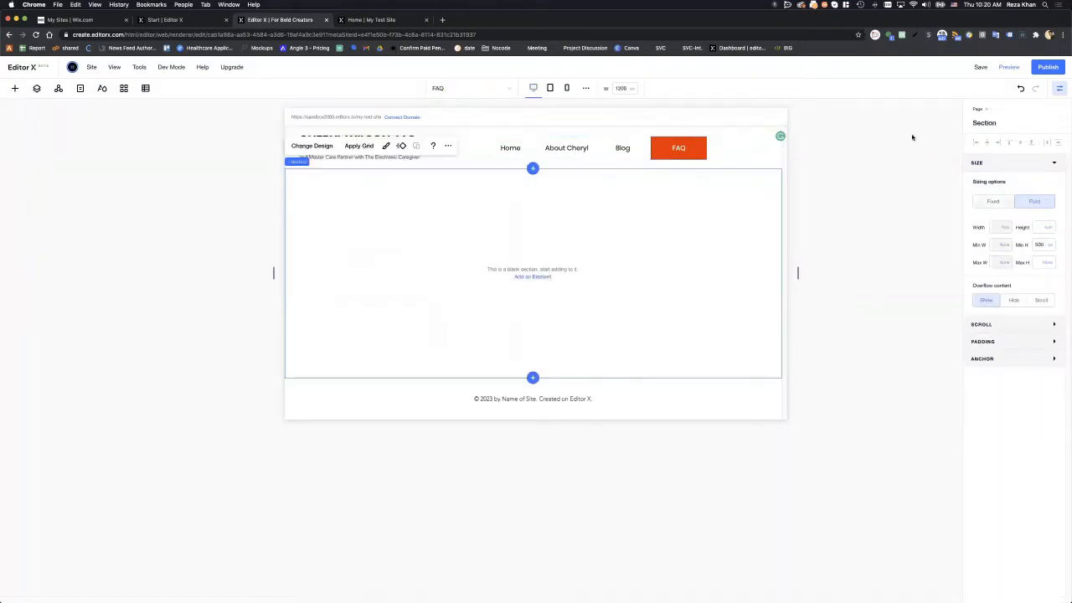
- Publish the site, turning off the publish confirmation for future publishes
left_click(1039, 67)
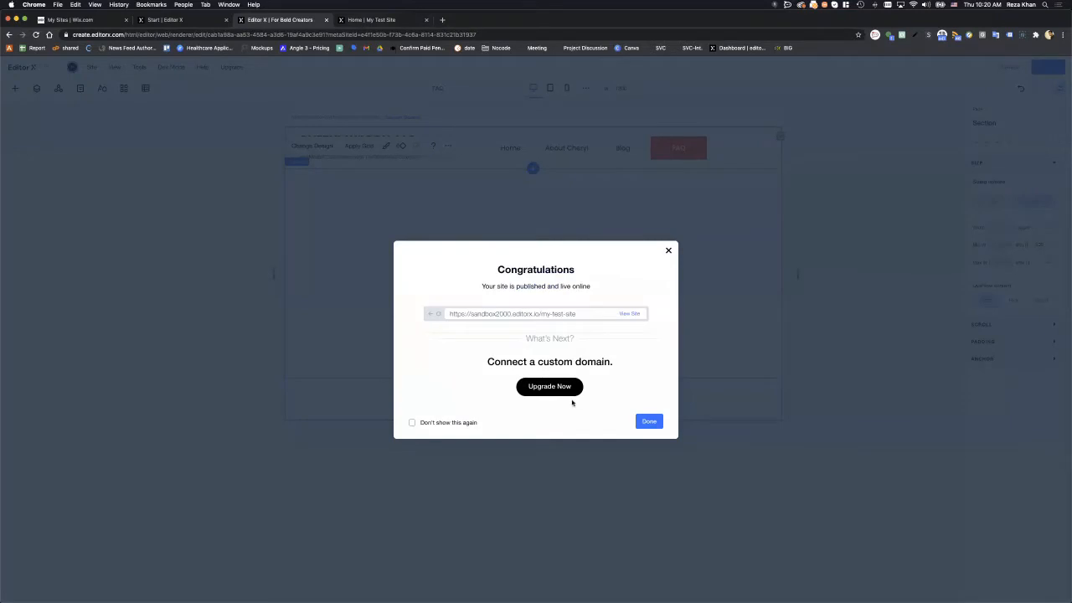
left_click(462, 423)
left_click(648, 423)
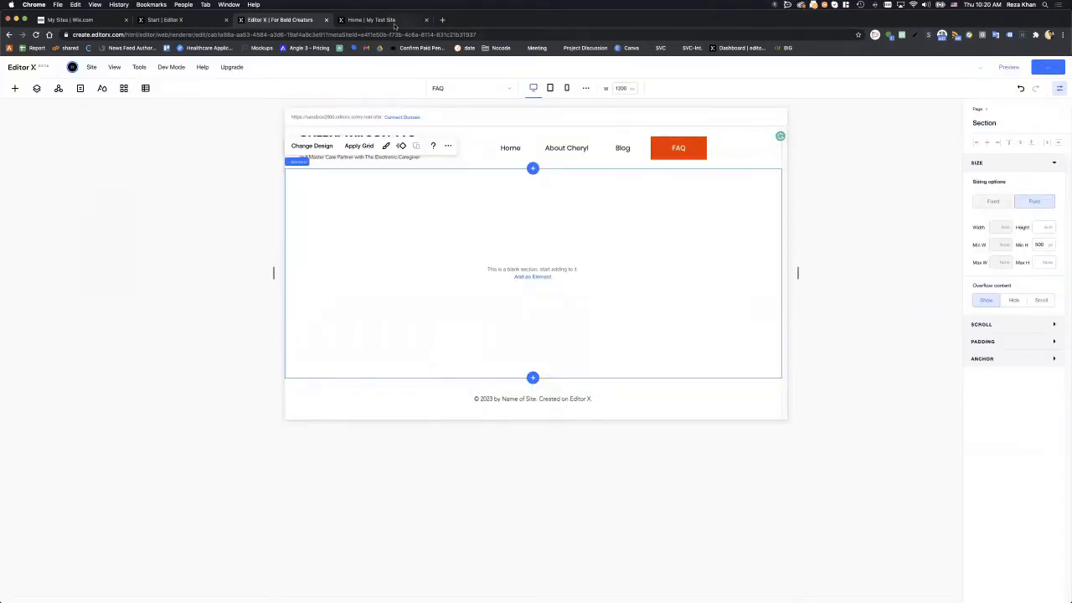
- Refresh the live site to confirm the new header, then return to the editor
left_click(403, 20)
left_click(36, 35)
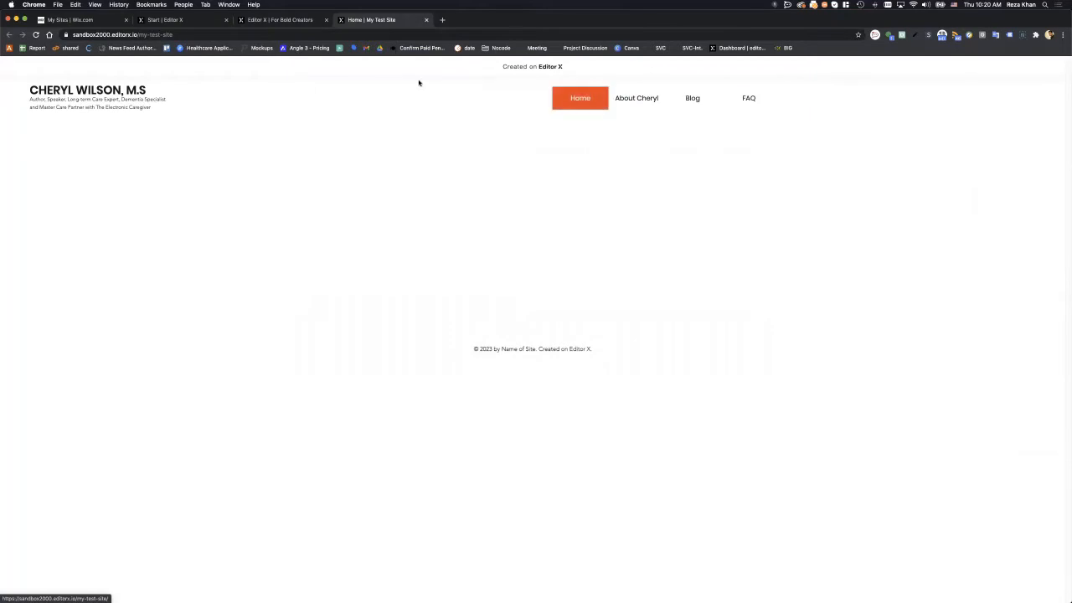
left_click(297, 17)
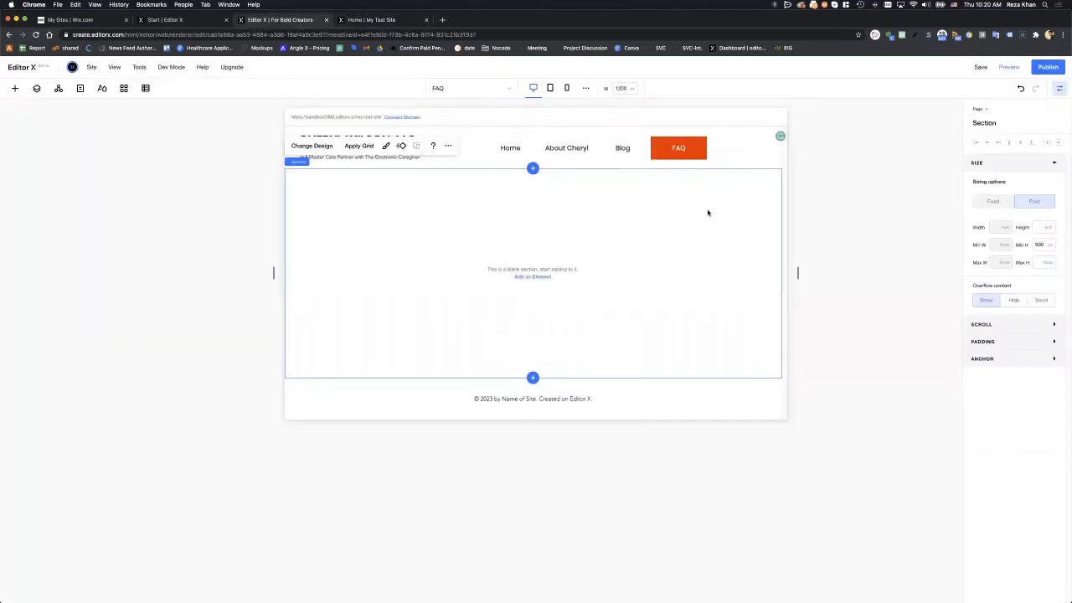
left_click(619, 150)
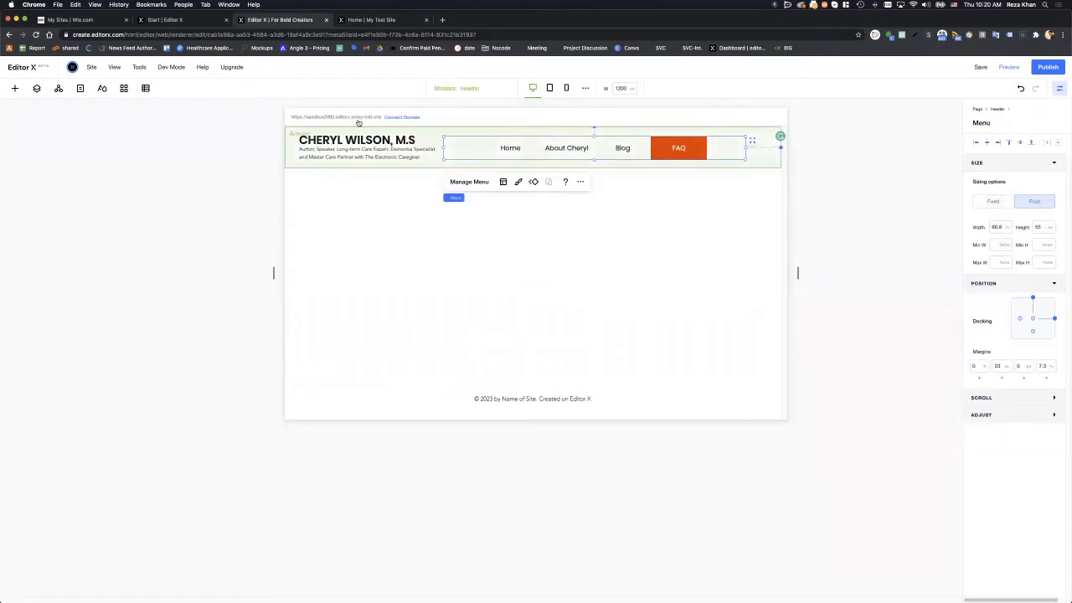
left_click(15, 88)
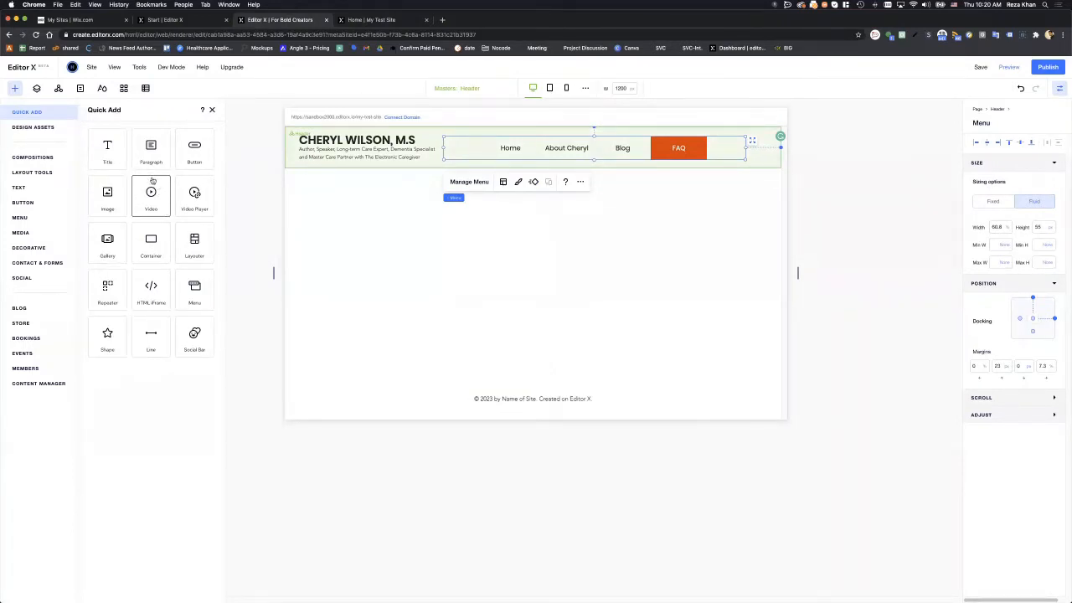
left_click(50, 128)
left_click(42, 158)
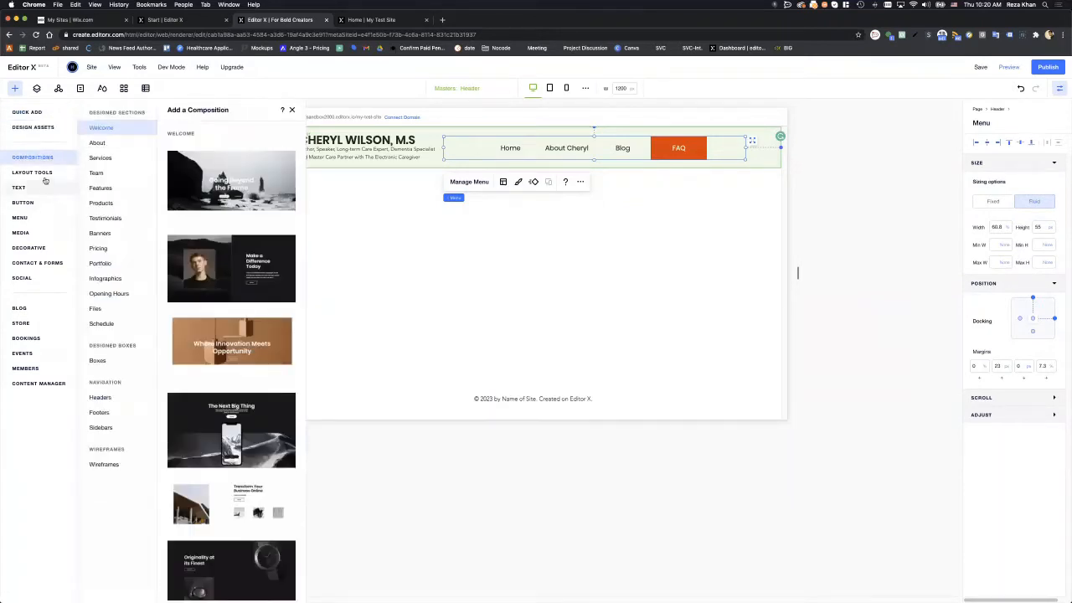
left_click(44, 173)
left_click(45, 189)
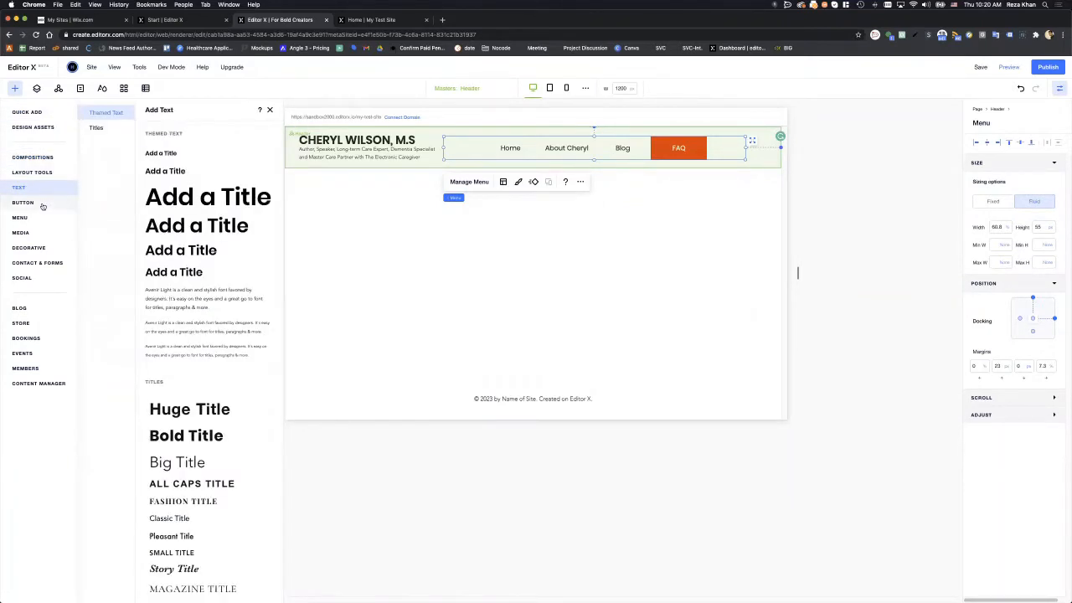
left_click(42, 203)
left_click(40, 218)
left_click(42, 232)
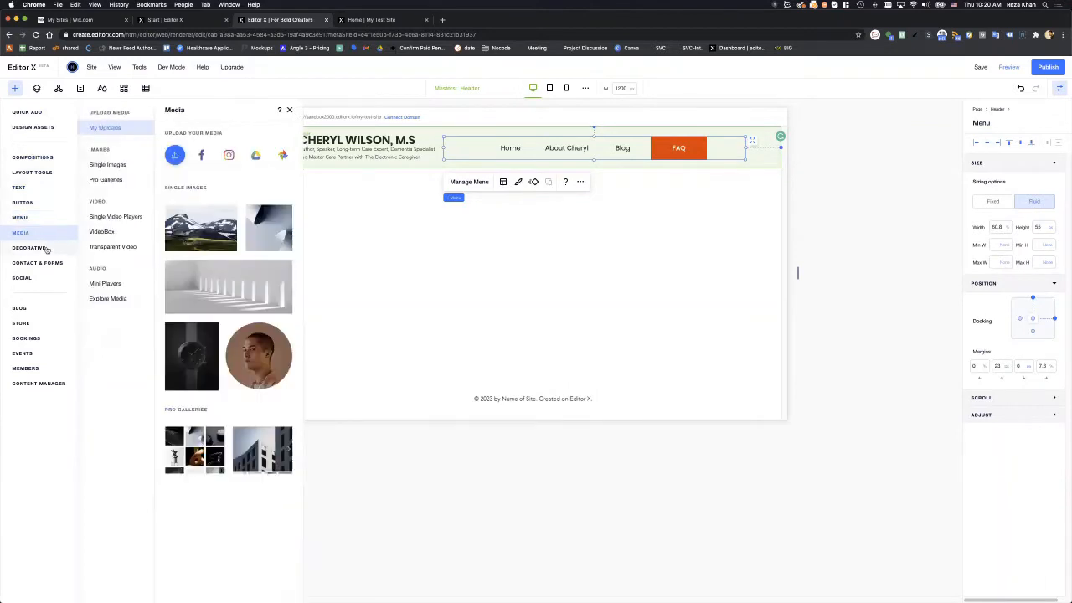
left_click(43, 247)
left_click(44, 262)
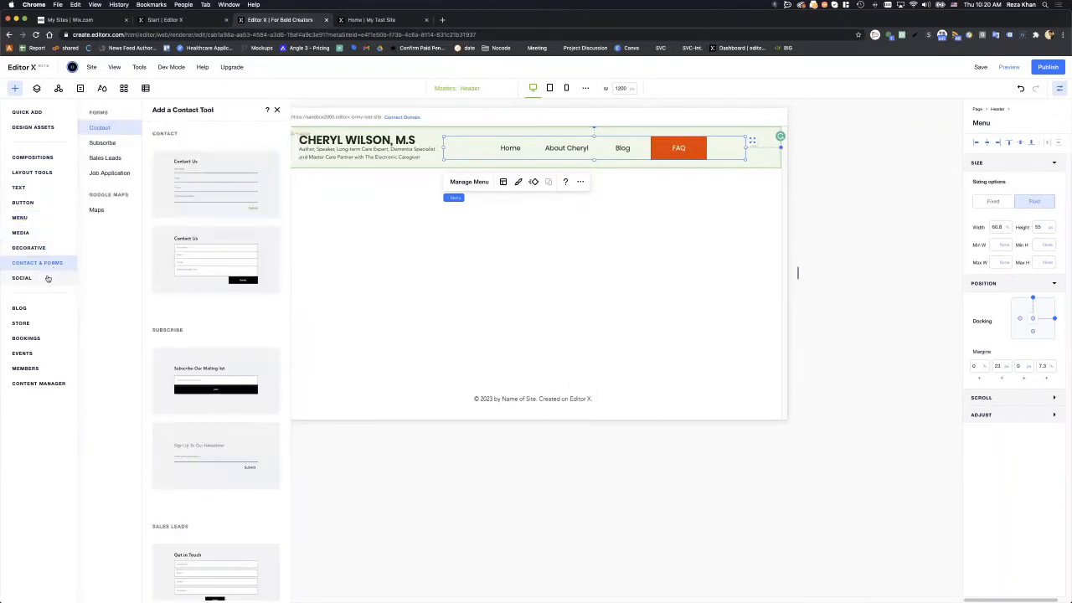
left_click(48, 278)
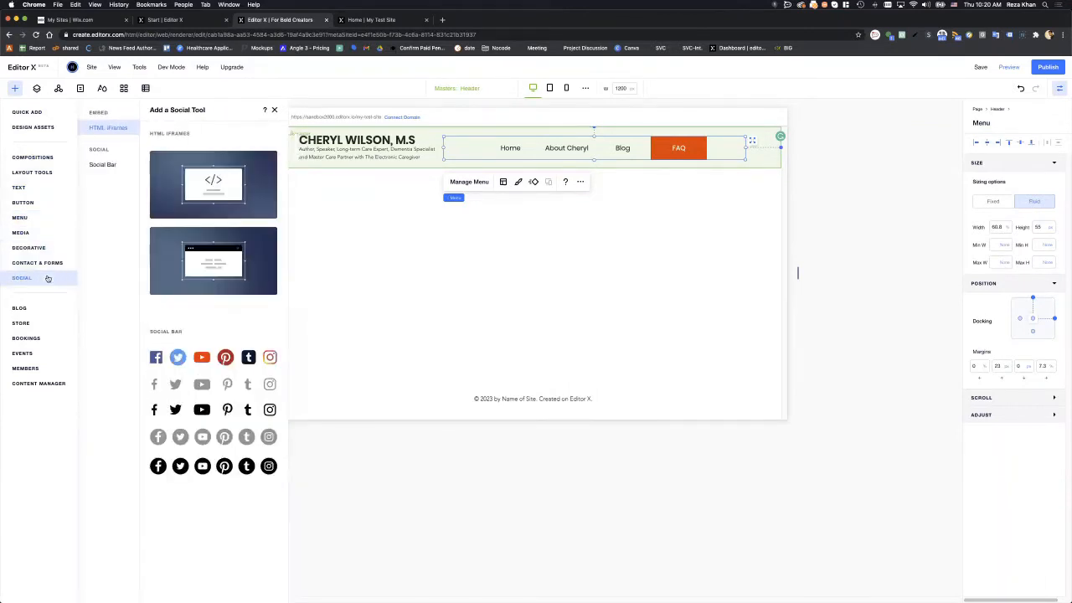
left_click(394, 294)
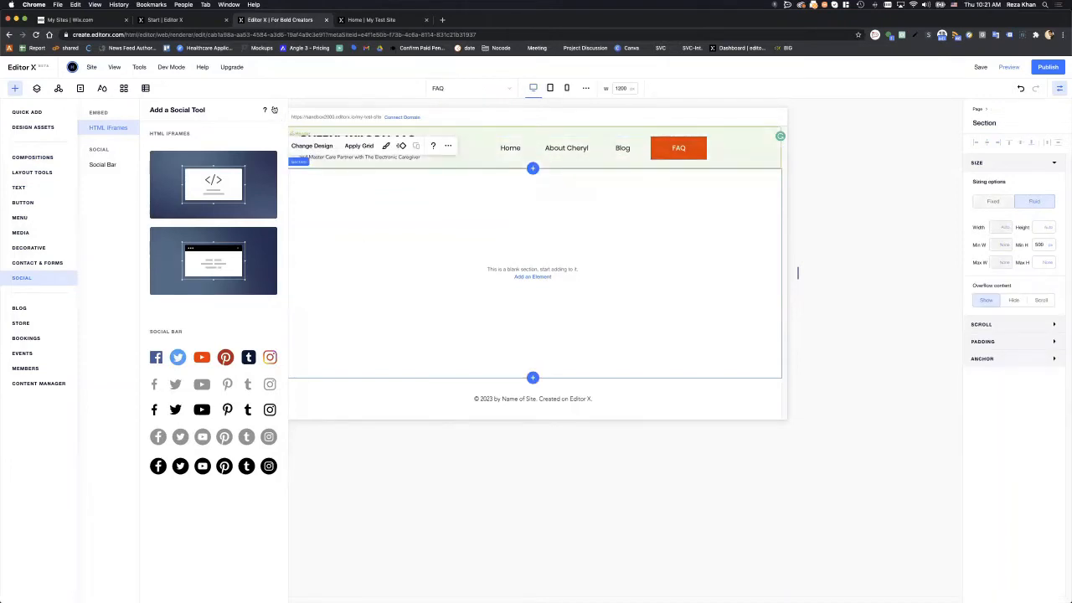
left_click(274, 109)
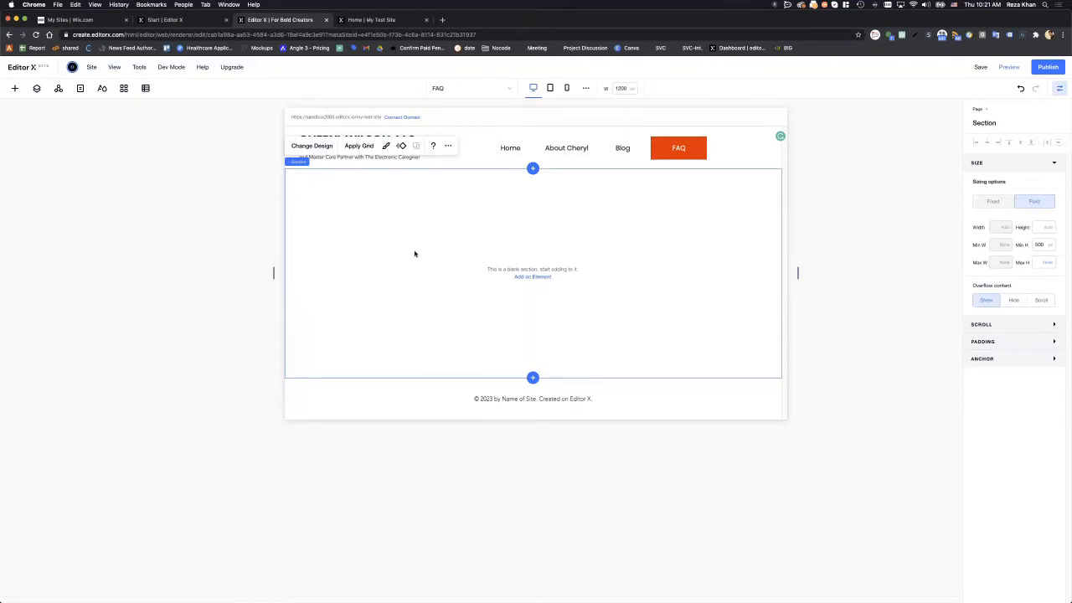
left_click(846, 240)
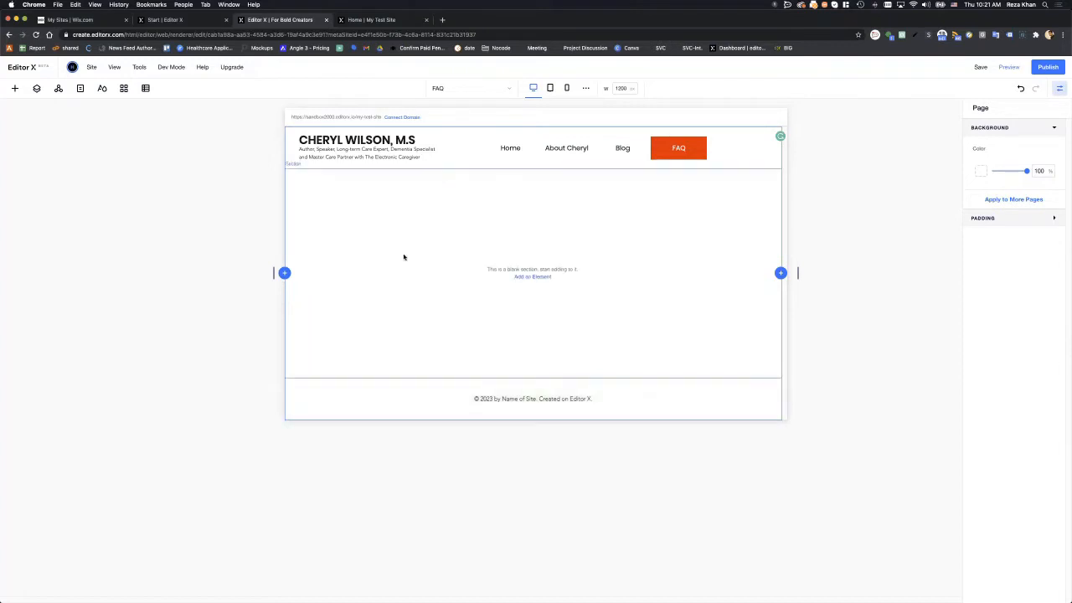
left_click(503, 400)
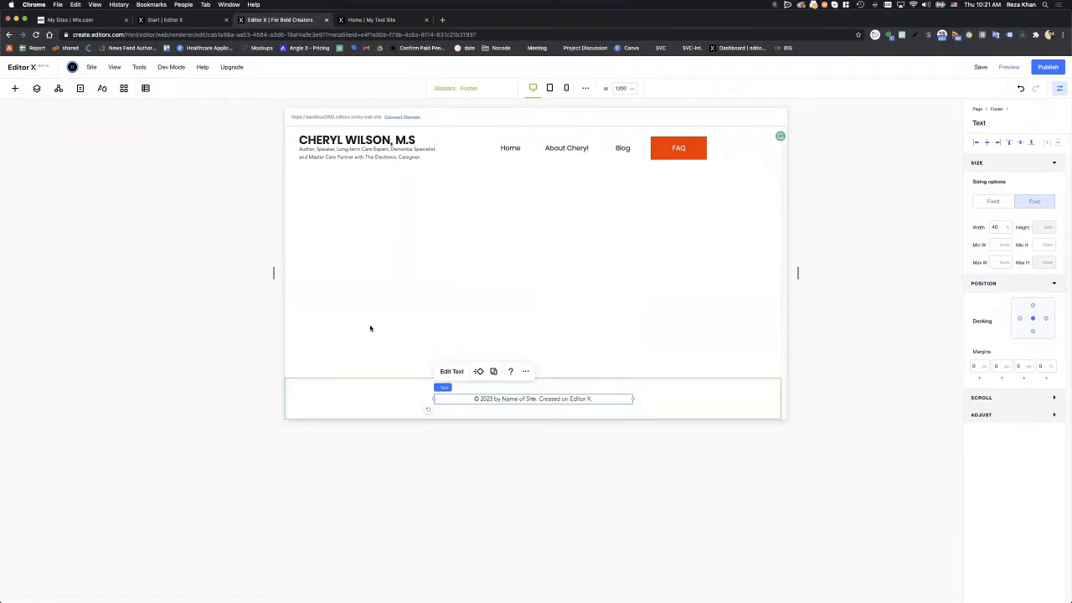
left_click(126, 126)
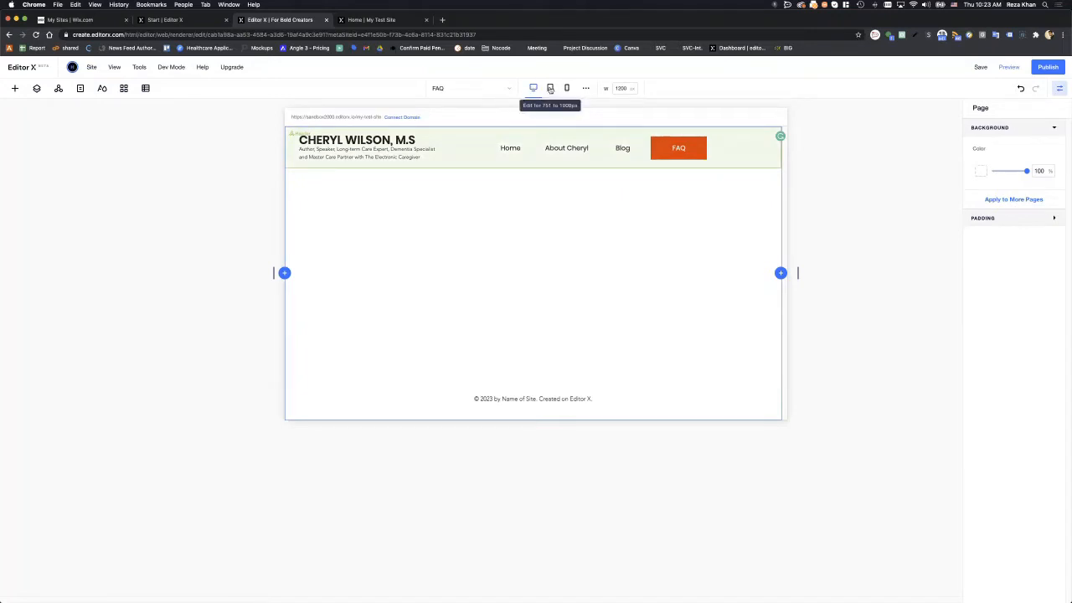
- Cycle through tablet, mobile, desktop, tablet and mobile breakpoints to compare header layouts
left_click(550, 88)
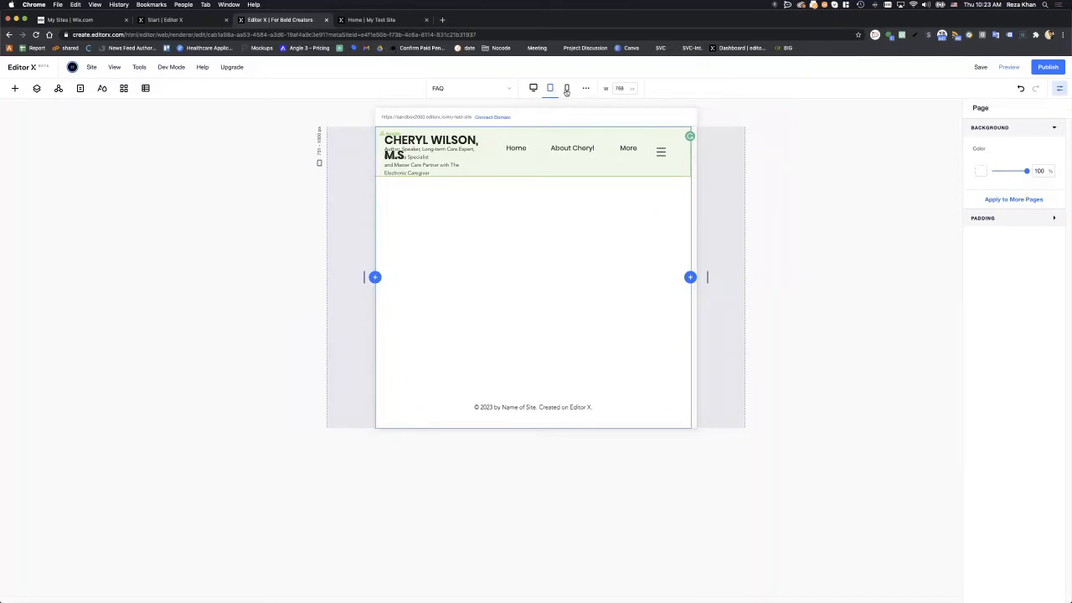
left_click(566, 88)
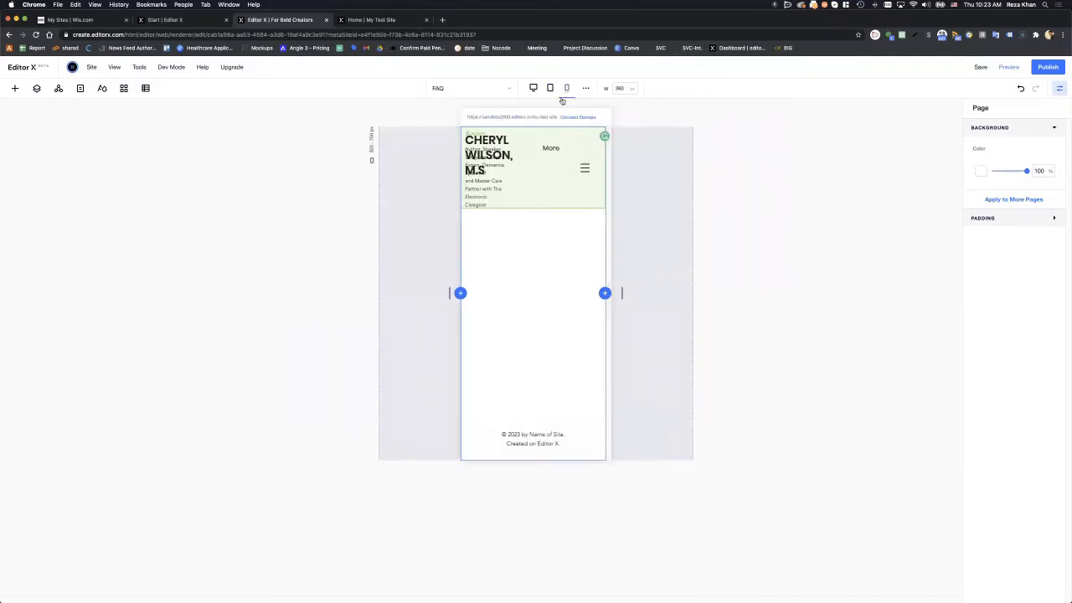
left_click(534, 89)
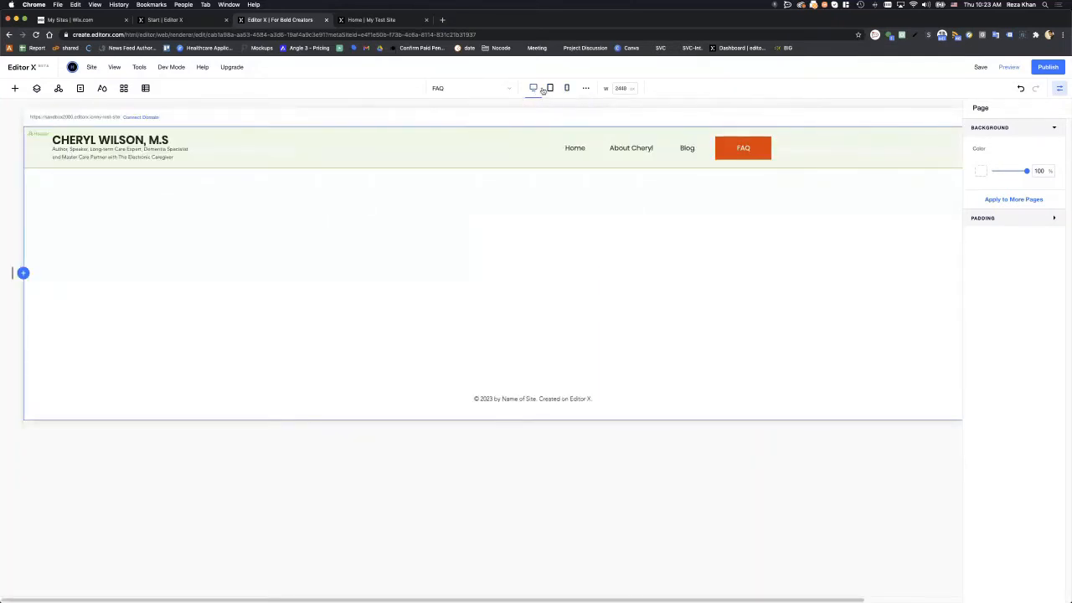
left_click(551, 88)
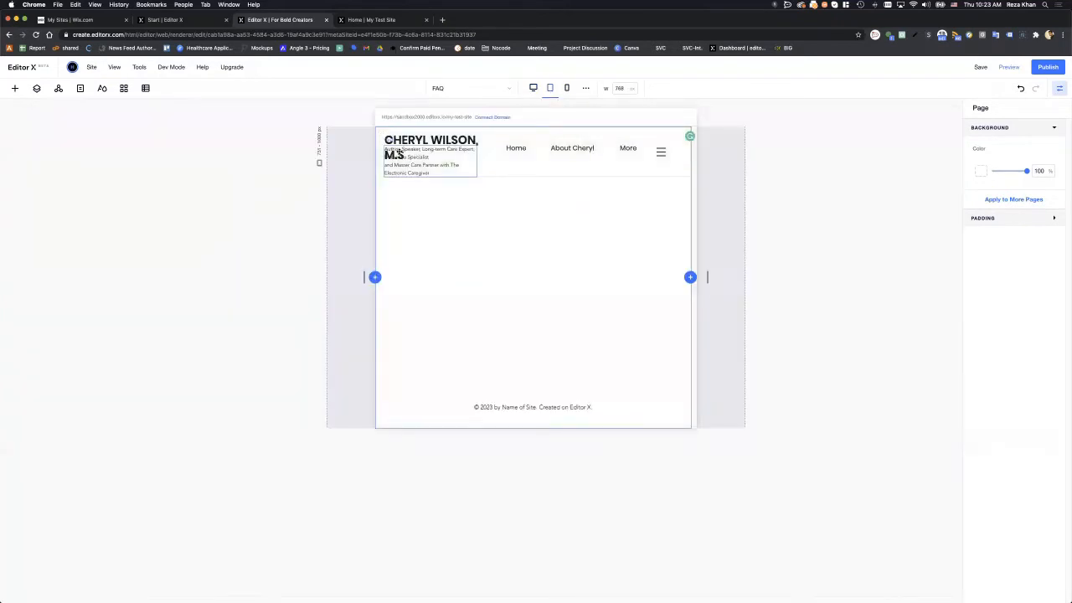
left_click(567, 89)
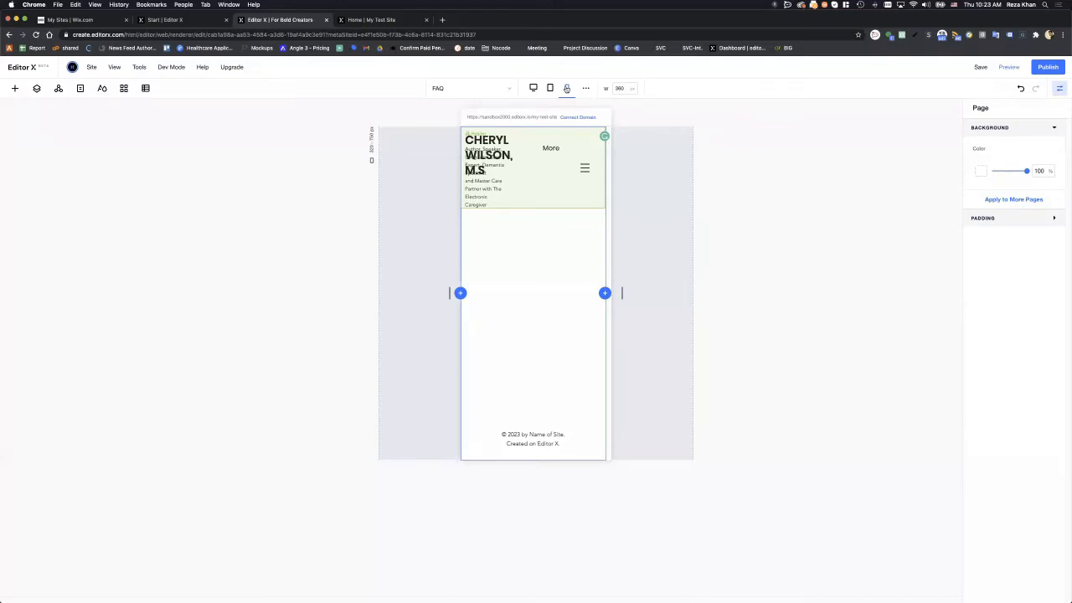
left_click(488, 154)
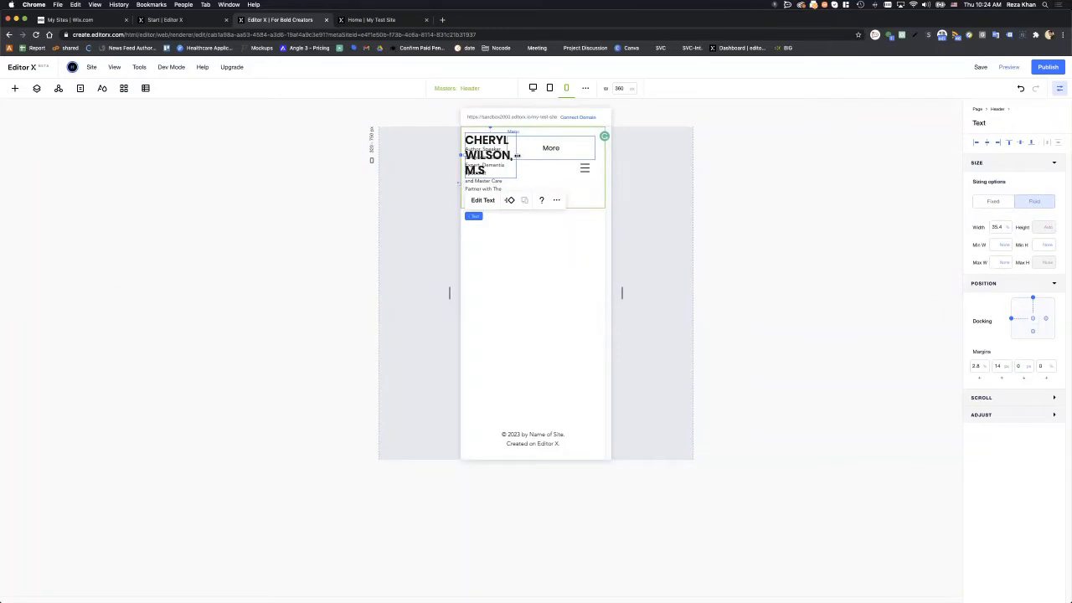
left_click_drag(518, 155, 590, 141)
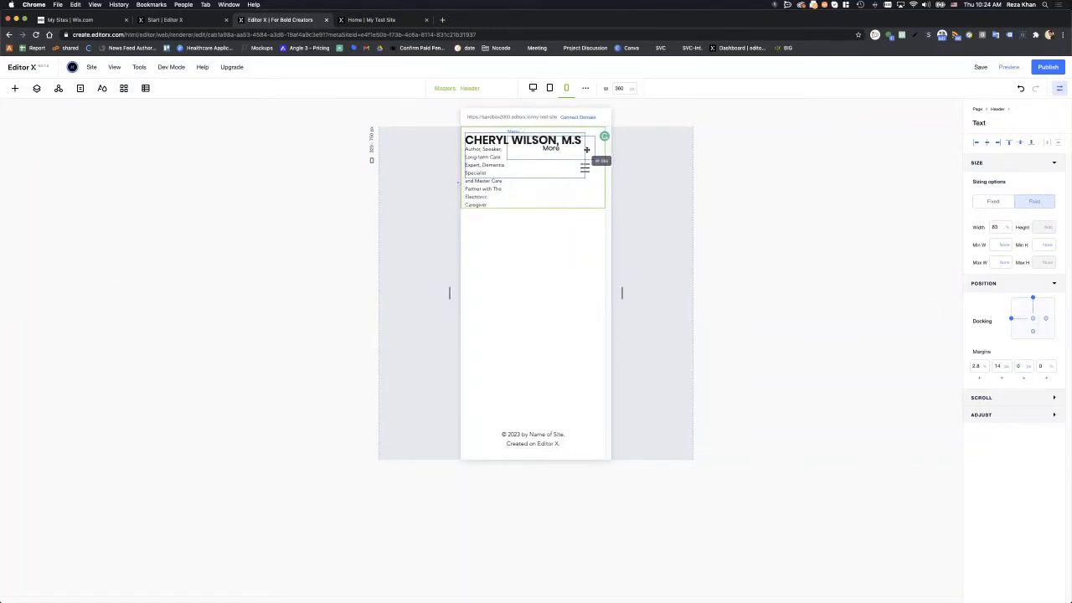
left_click(487, 186)
left_click_drag(507, 177, 625, 179)
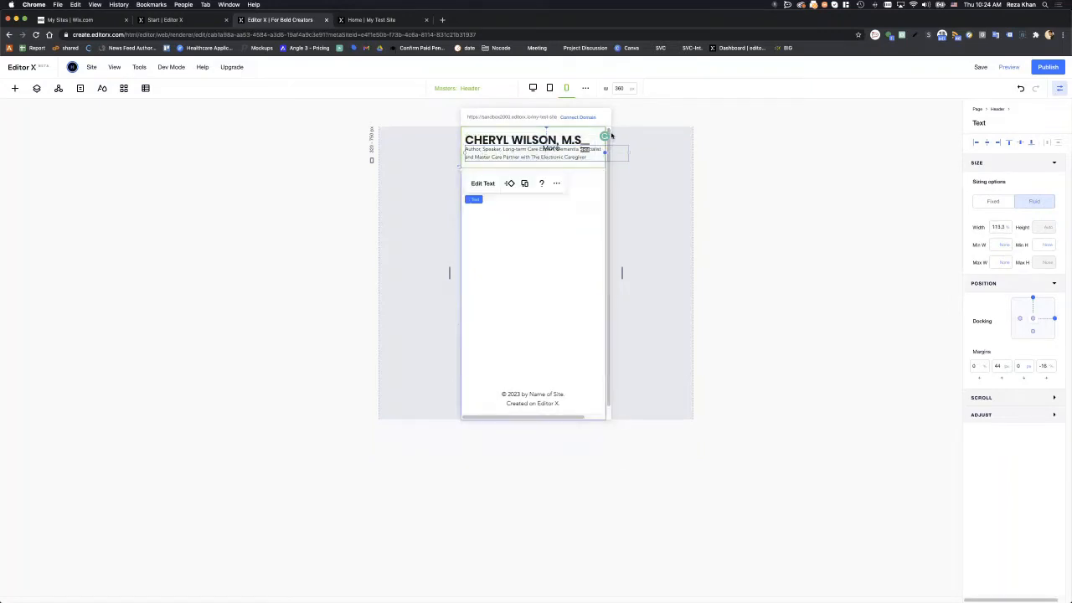
left_click(531, 88)
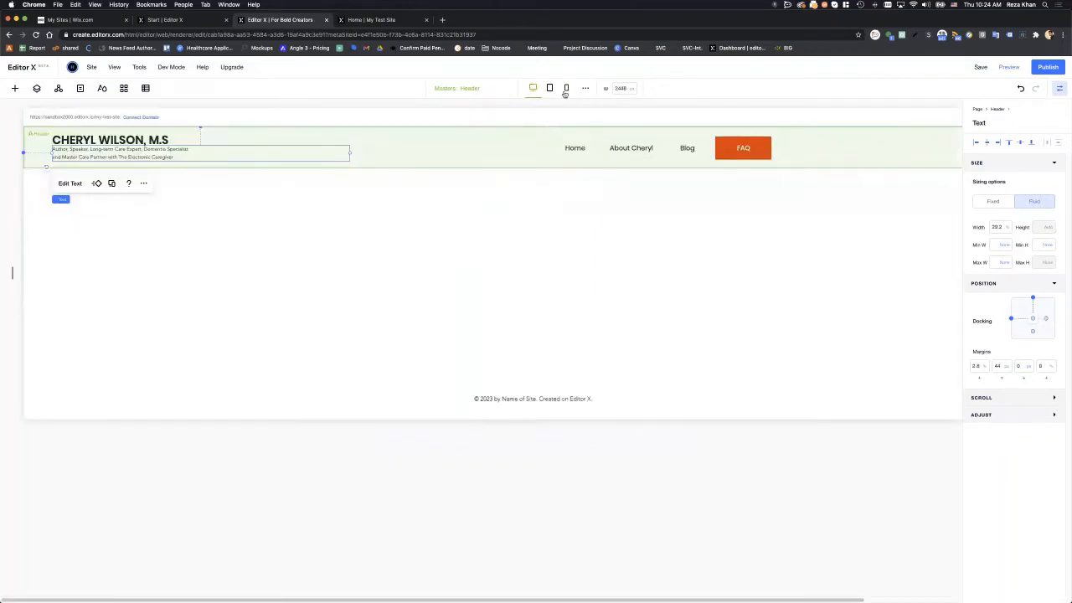
left_click(566, 88)
left_click(768, 197)
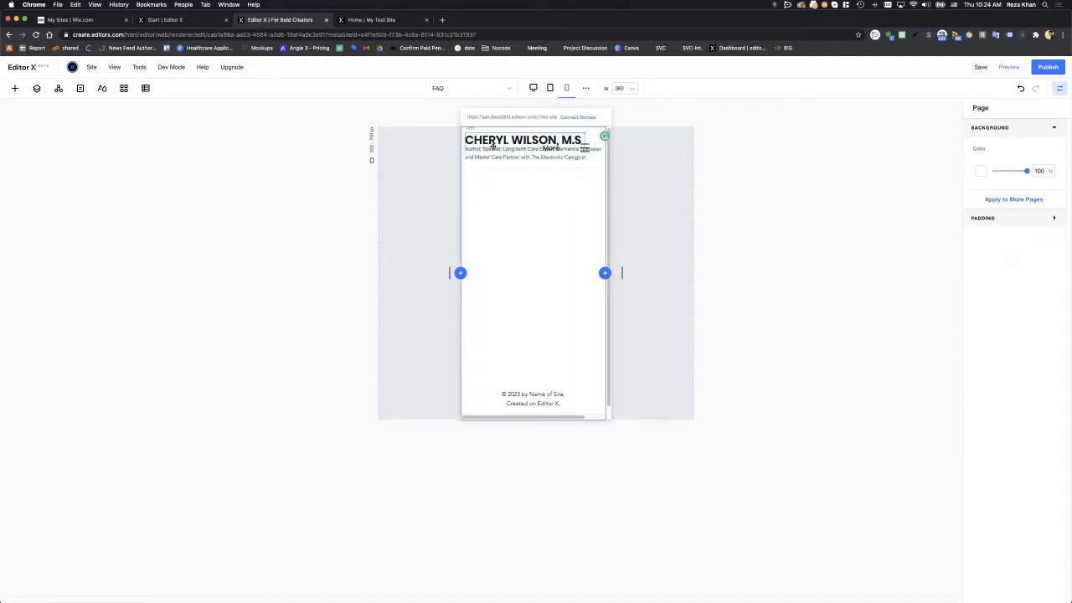
left_click(534, 88)
left_click(305, 149)
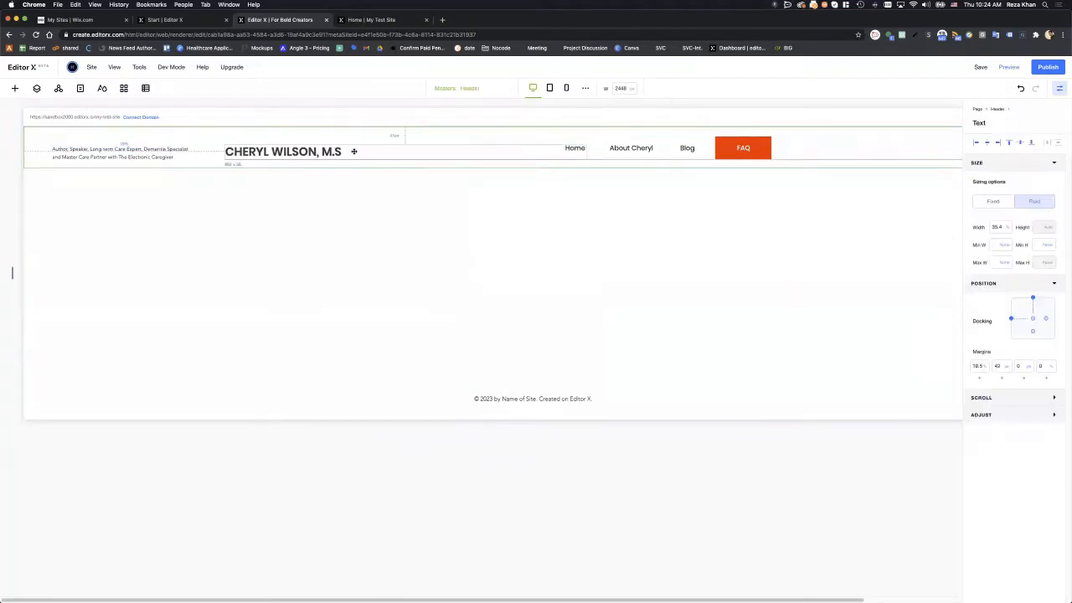
left_click(455, 206)
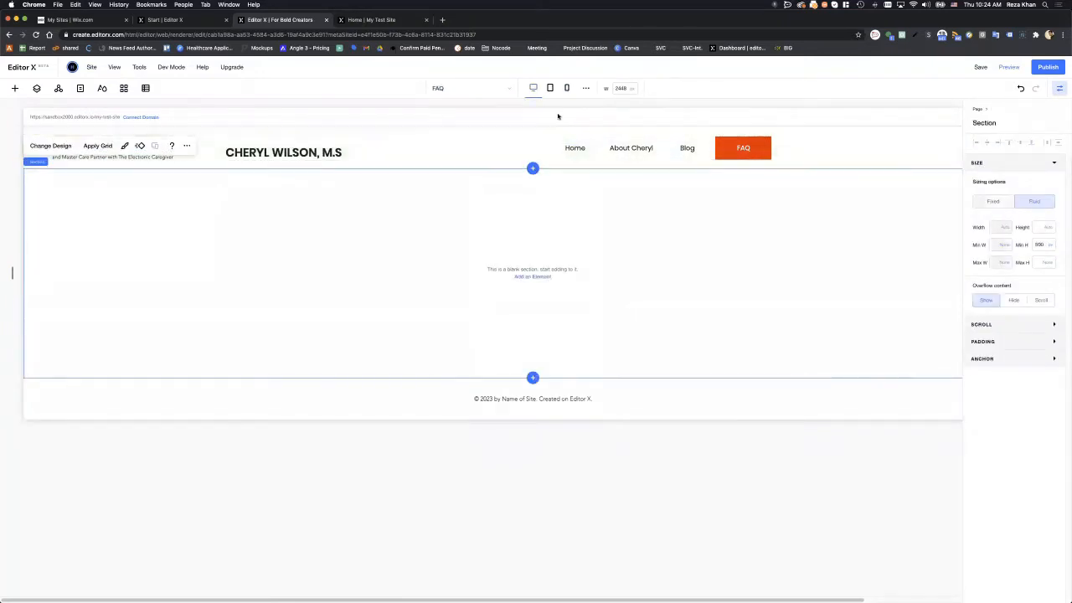
left_click(567, 88)
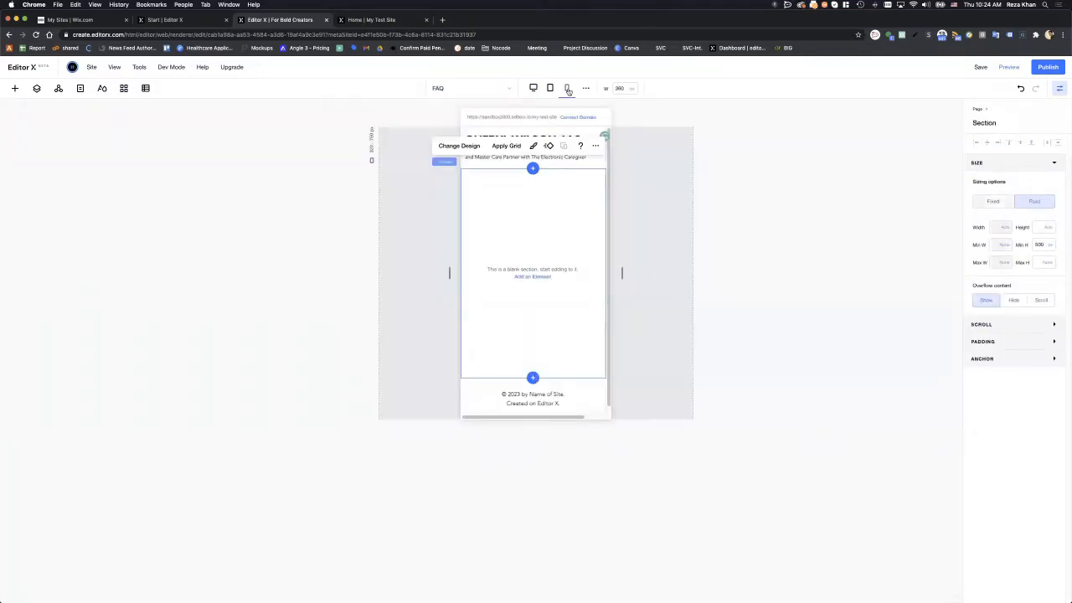
left_click(647, 176)
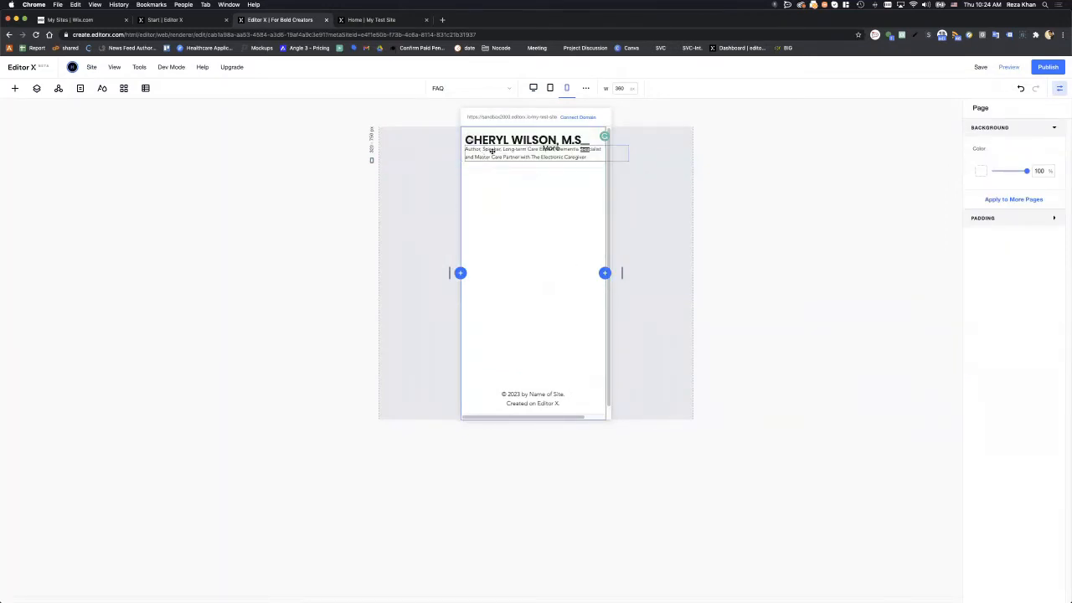
left_click(533, 88)
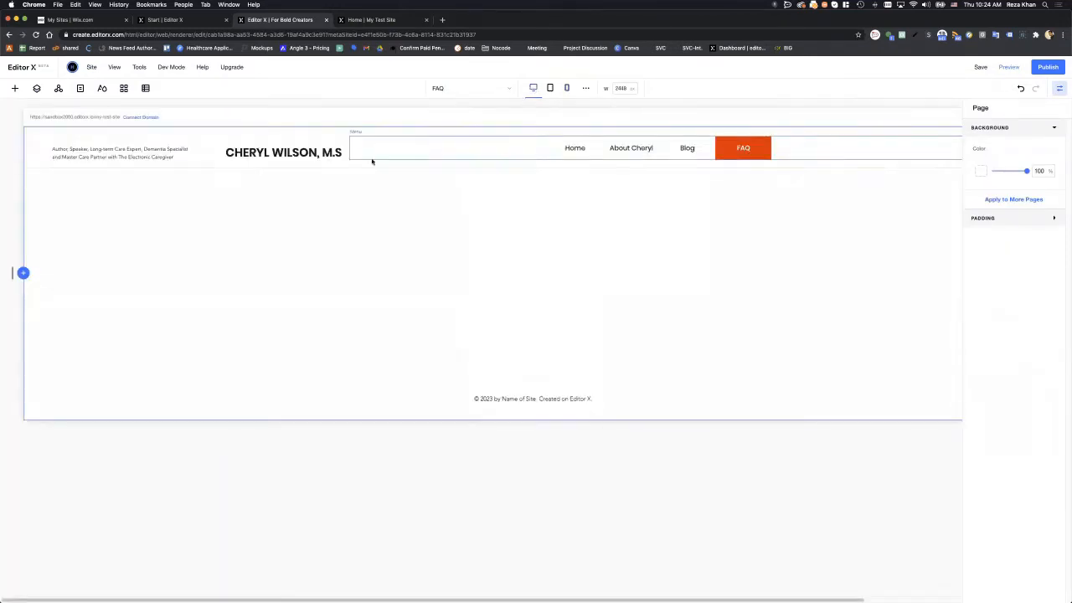
left_click(309, 153)
left_click_drag(318, 154, 505, 148)
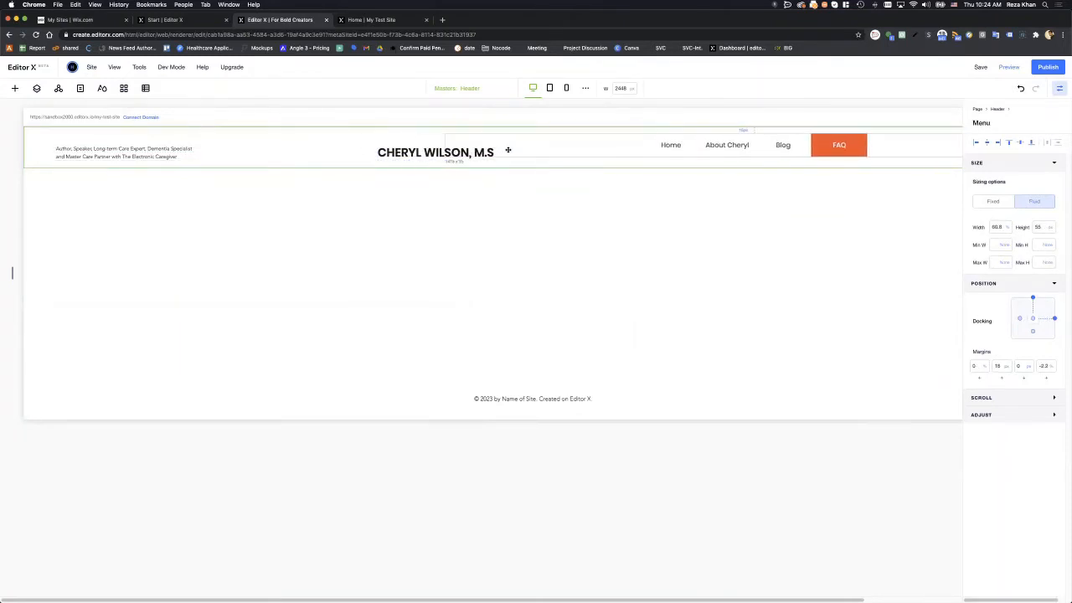
left_click(566, 87)
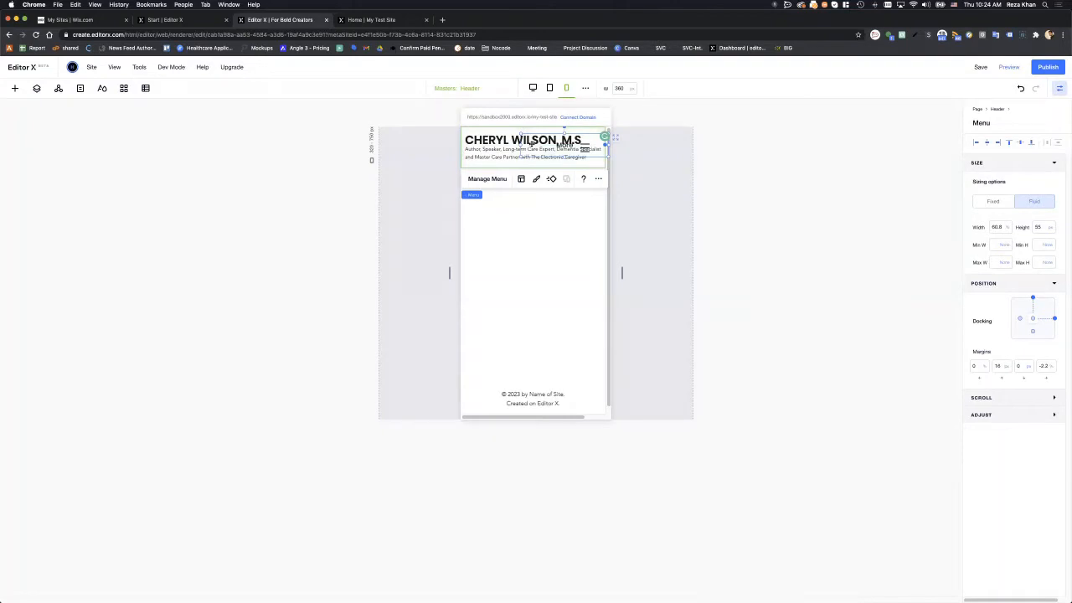
- On mobile, narrow the name to wrap onto two lines and the tagline to fit
left_click(533, 88)
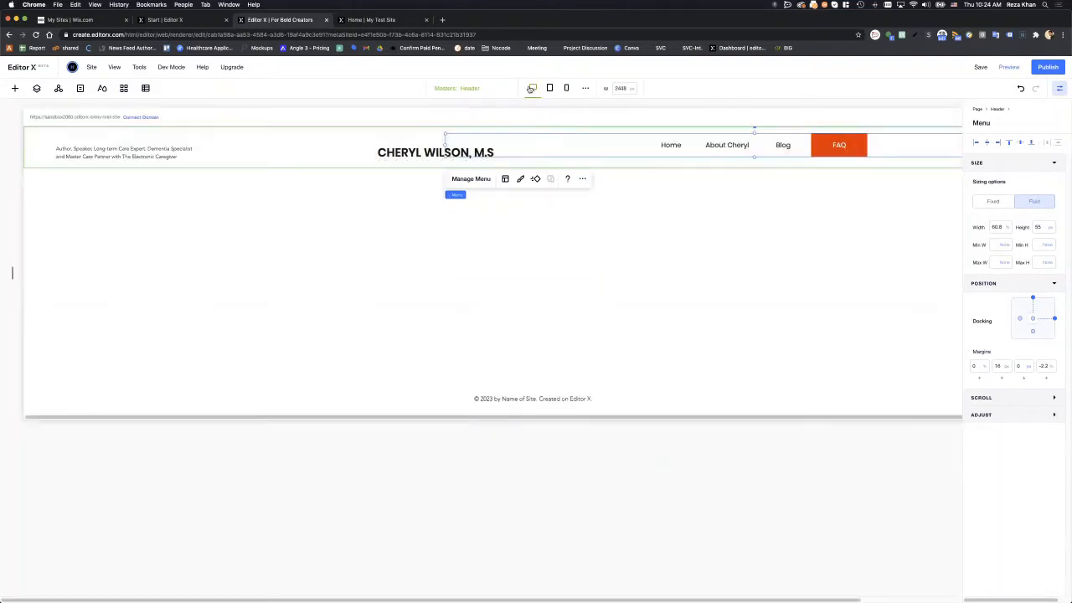
left_click(442, 264)
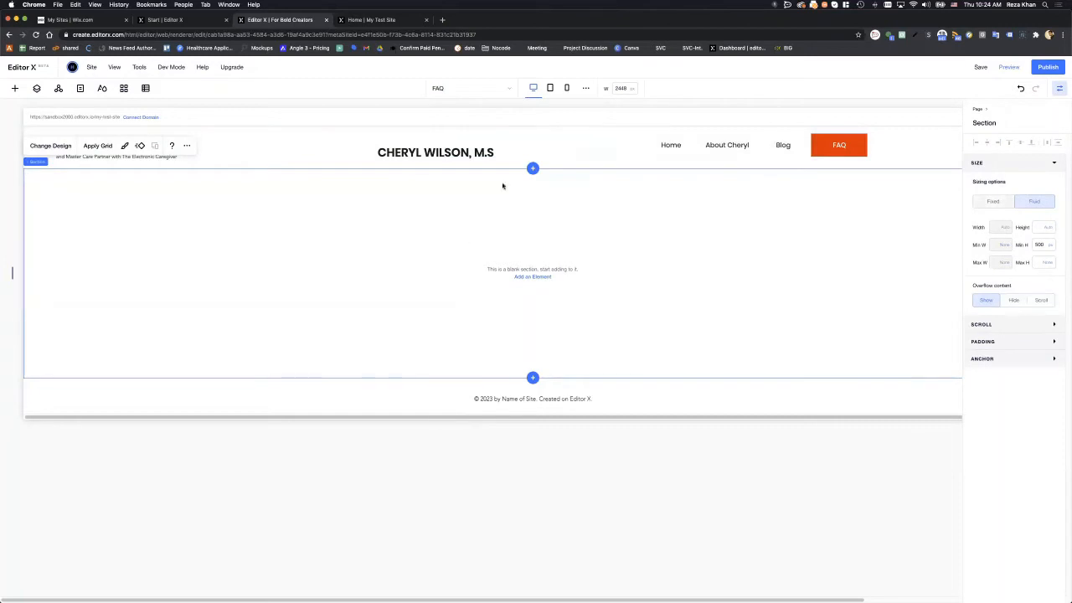
left_click(550, 88)
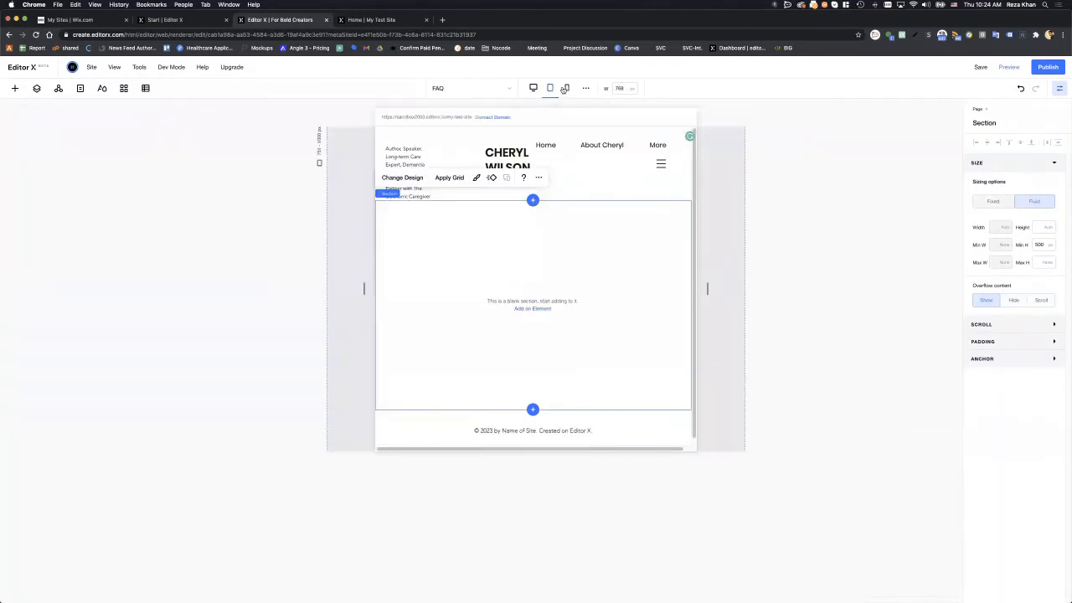
left_click(565, 88)
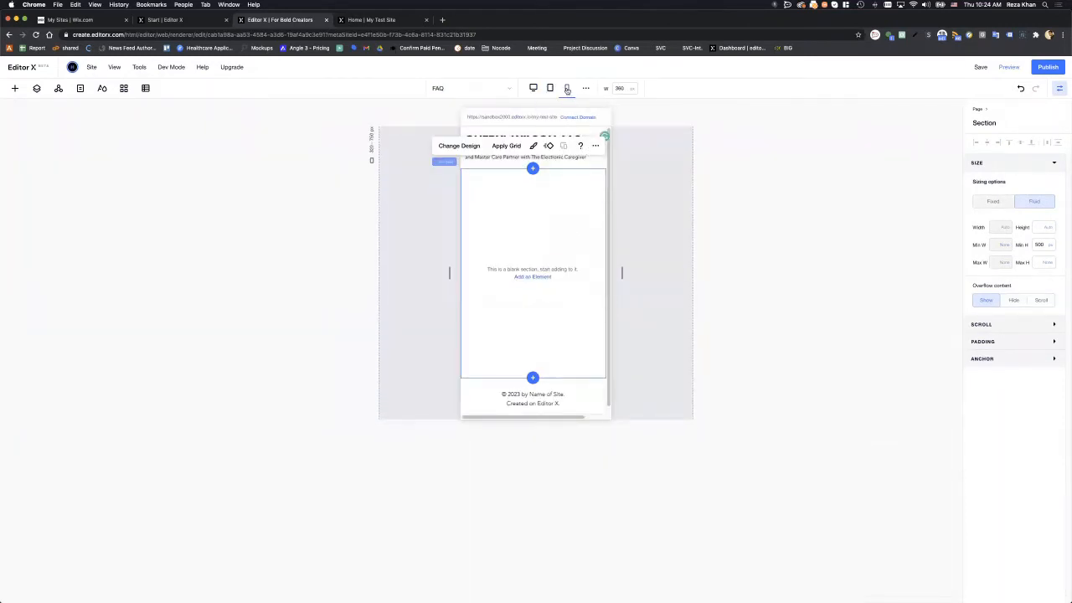
left_click(638, 211)
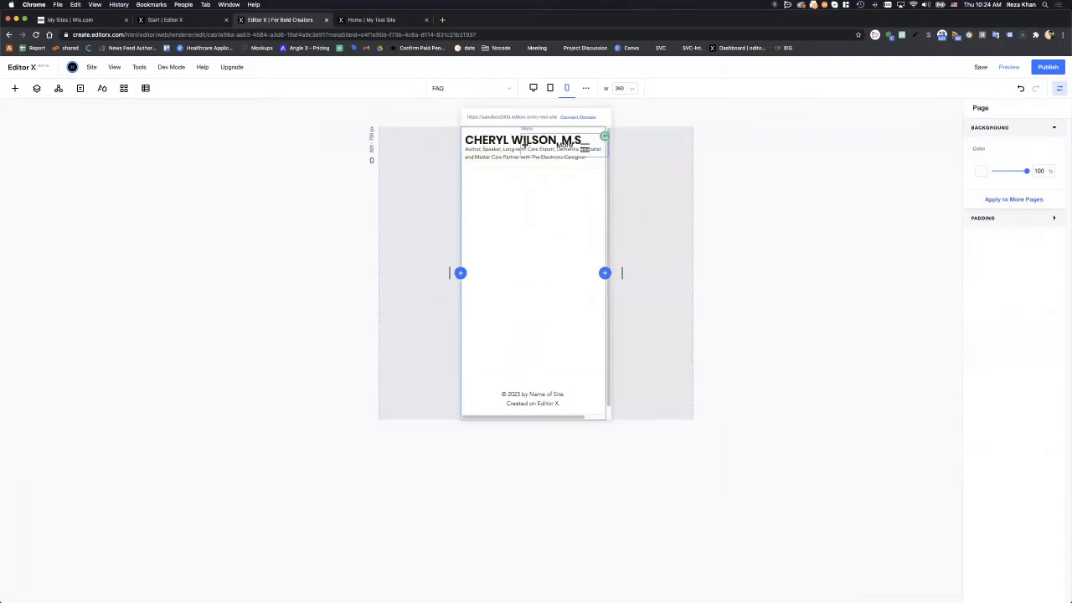
left_click(591, 139)
left_click_drag(585, 140, 555, 141)
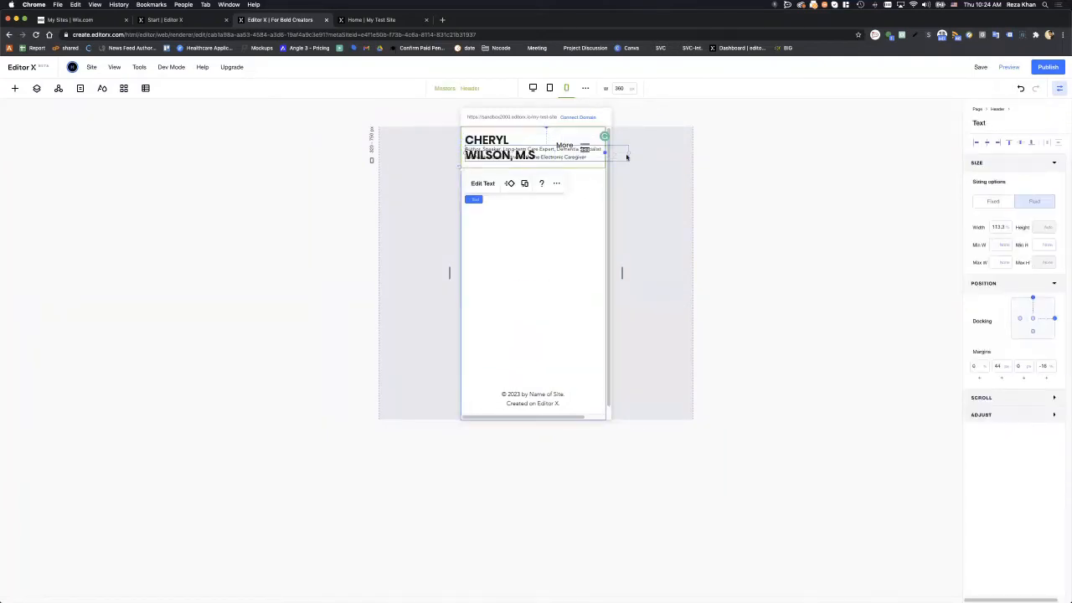
left_click_drag(629, 159, 573, 165)
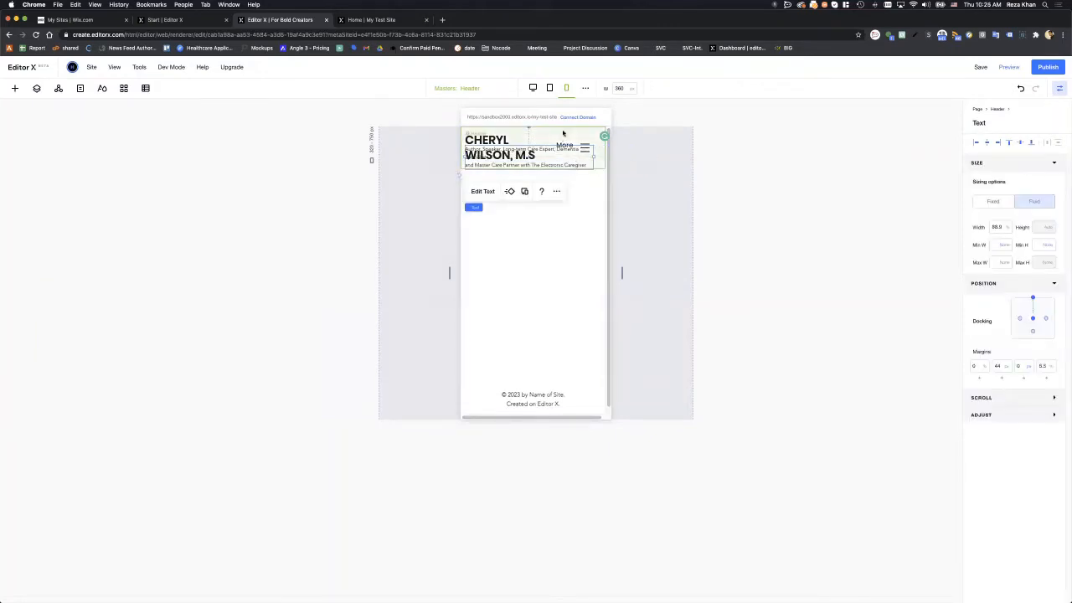
- Drag the mobile header's bottom edge down so the wrapped text fits inside
left_click(565, 132)
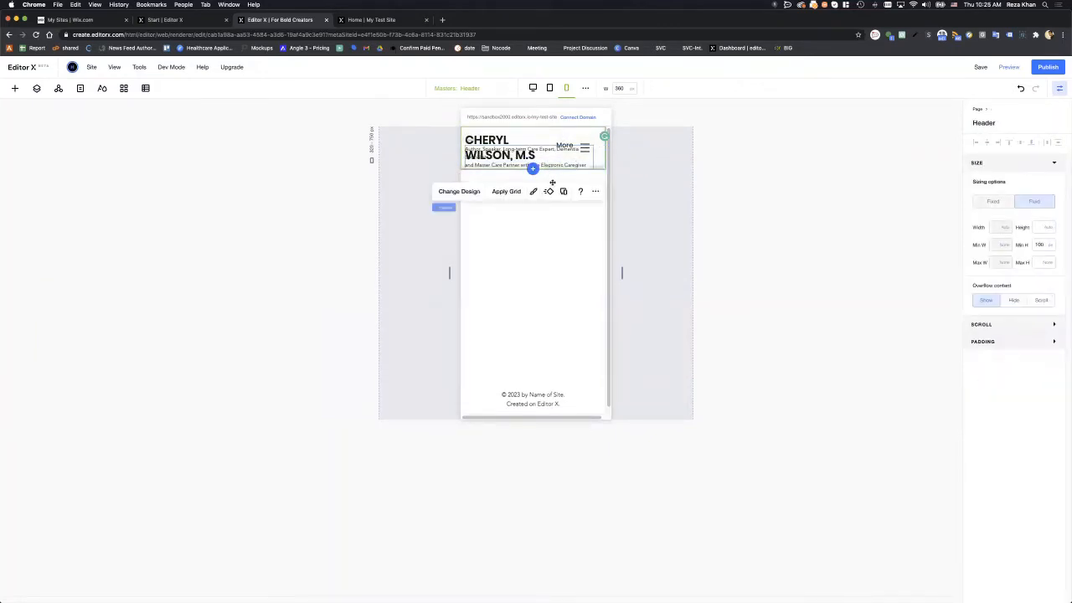
left_click_drag(551, 171, 554, 188)
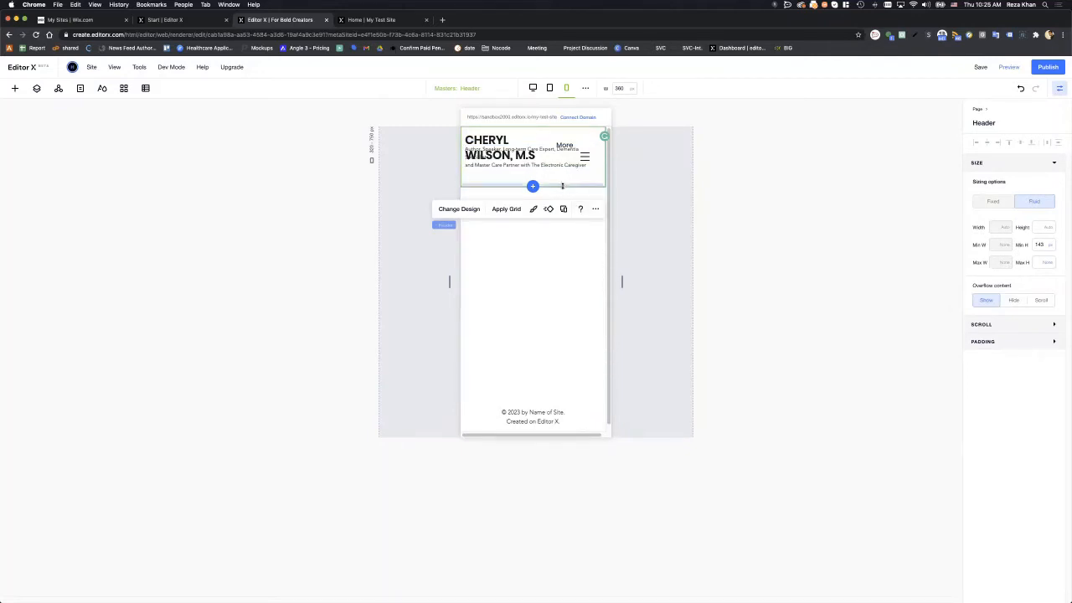
left_click_drag(563, 186, 566, 196)
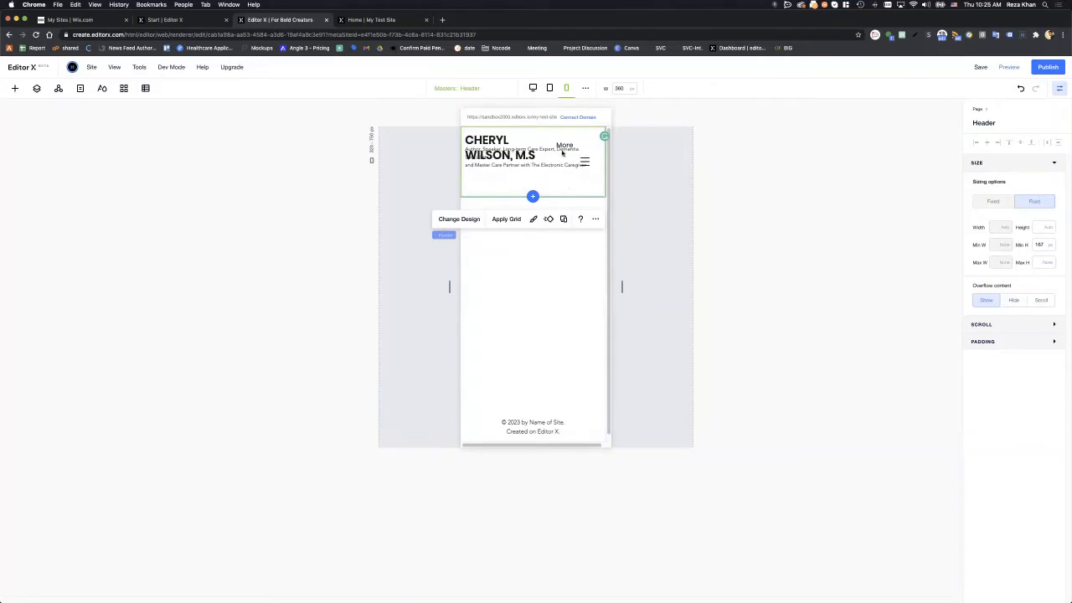
- Widen the name text box in the tablet layout, then recheck mobile and desktop
left_click(549, 88)
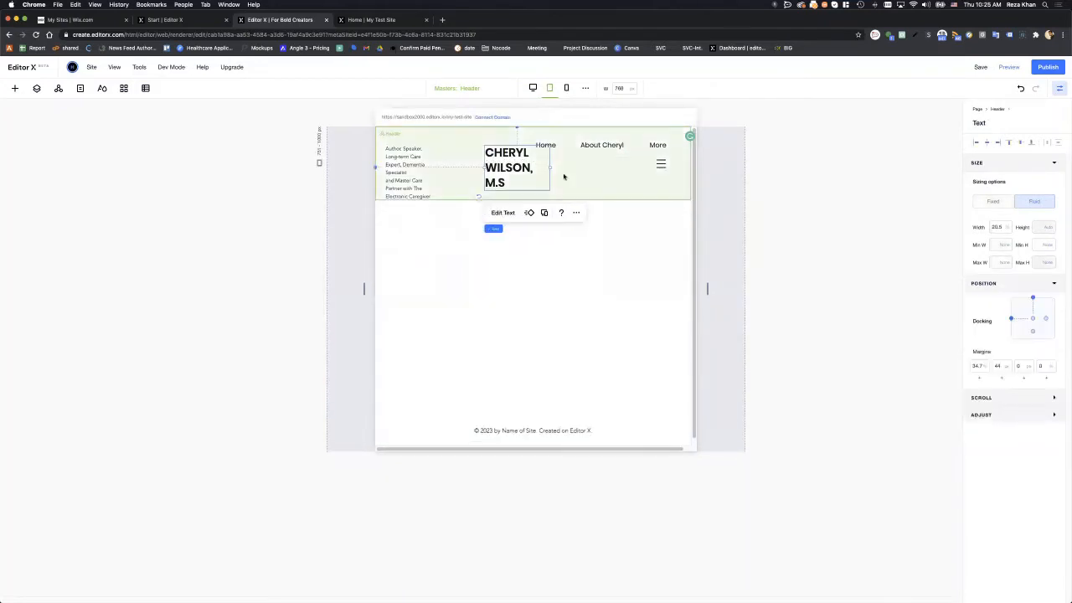
left_click_drag(549, 167, 582, 168)
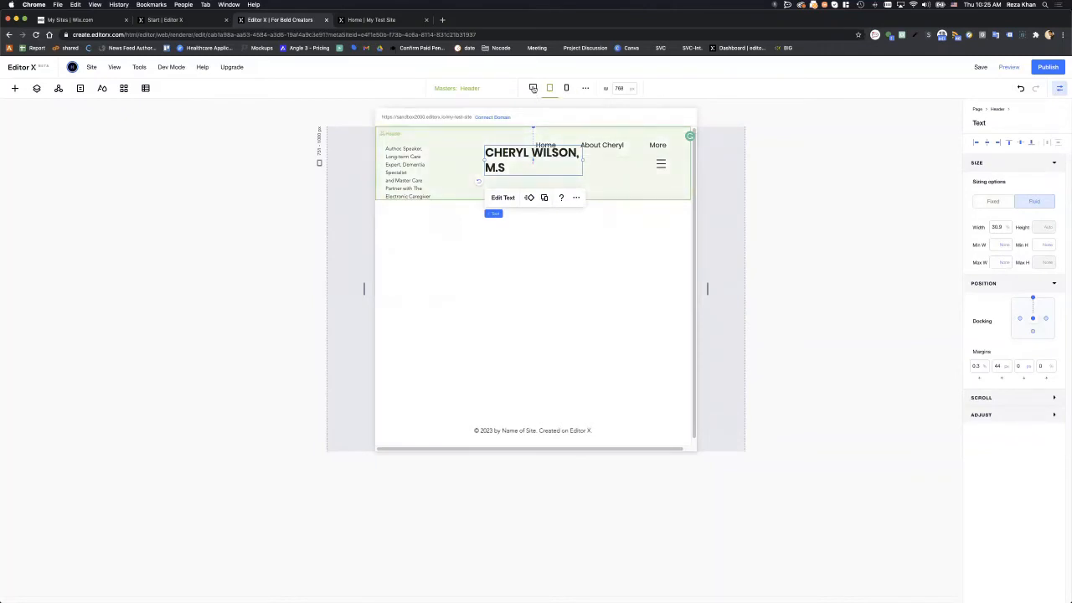
left_click(533, 88)
left_click(541, 223)
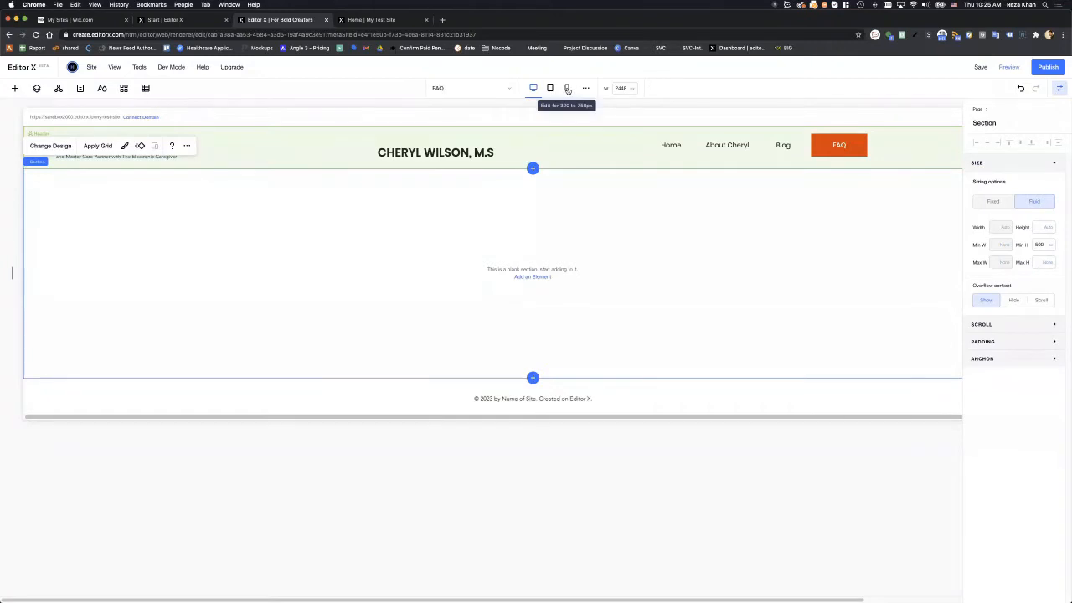
left_click(567, 88)
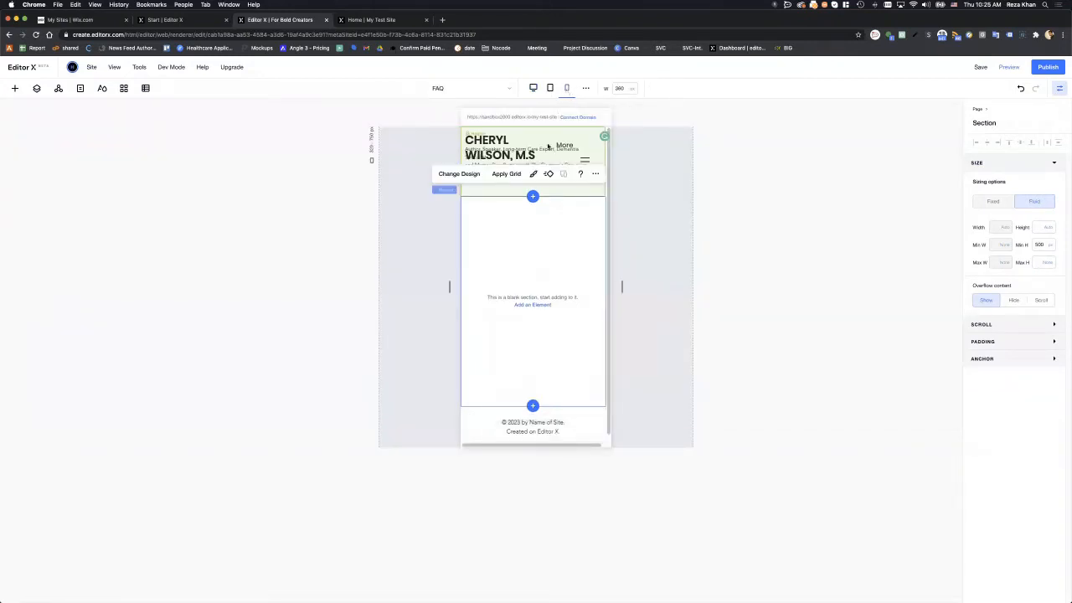
left_click(533, 88)
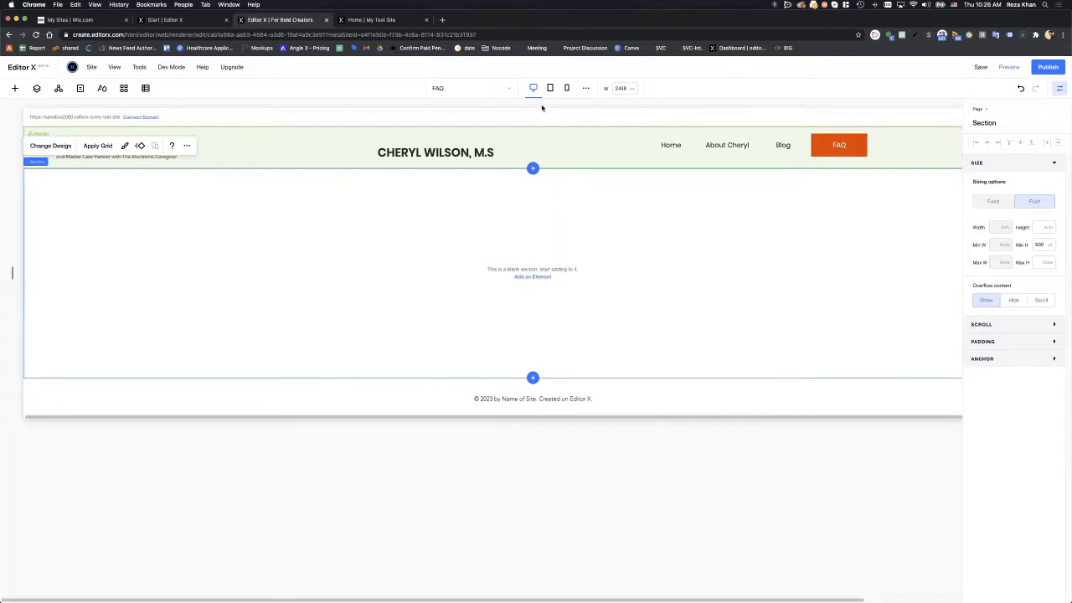
- Preview the FAQ header at the mobile breakpoint, then switch back to desktop
left_click(569, 89)
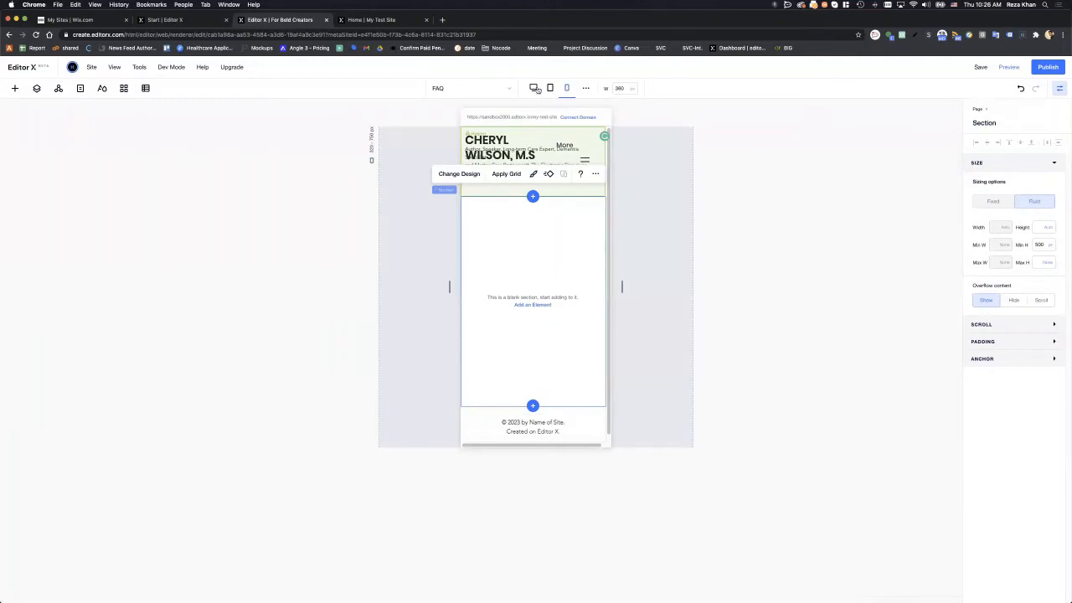
left_click(534, 90)
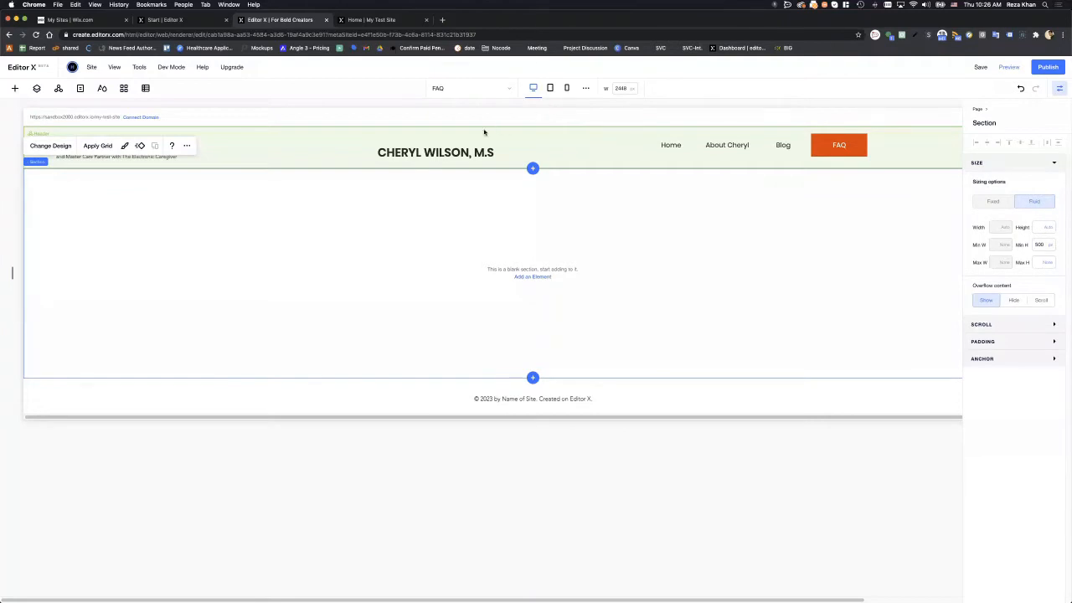
- Inspect the name heading on tablet and the tagline on mobile, then return to desktop
left_click(566, 88)
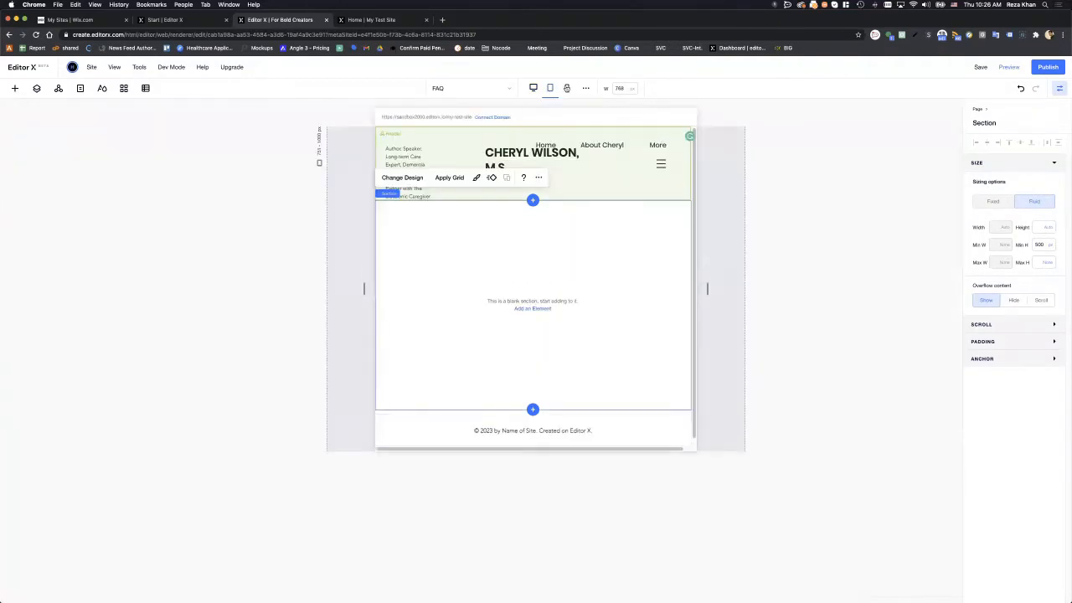
left_click(551, 89)
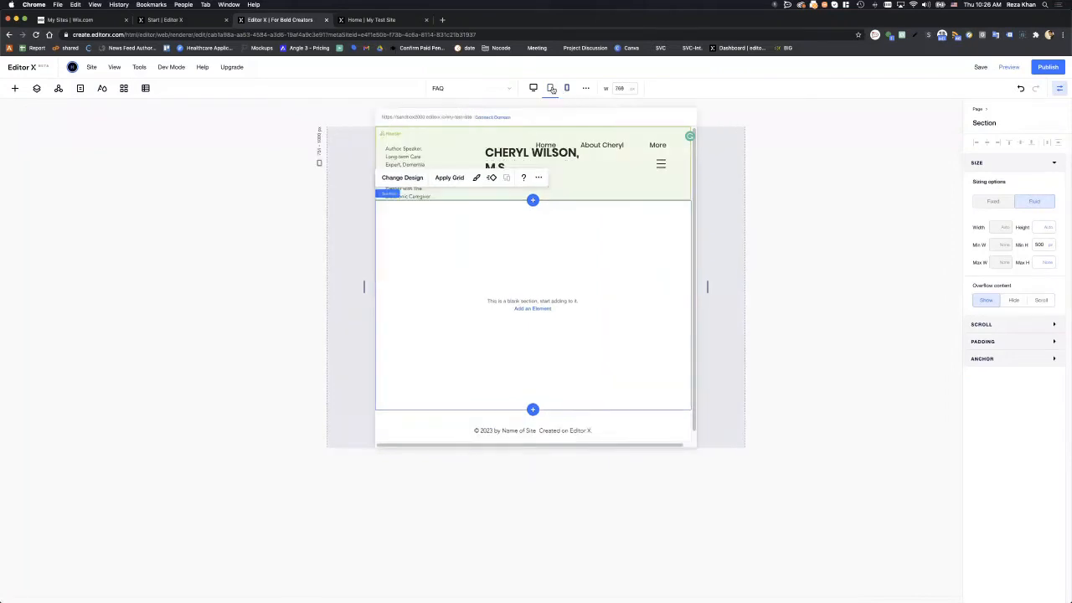
left_click(493, 156)
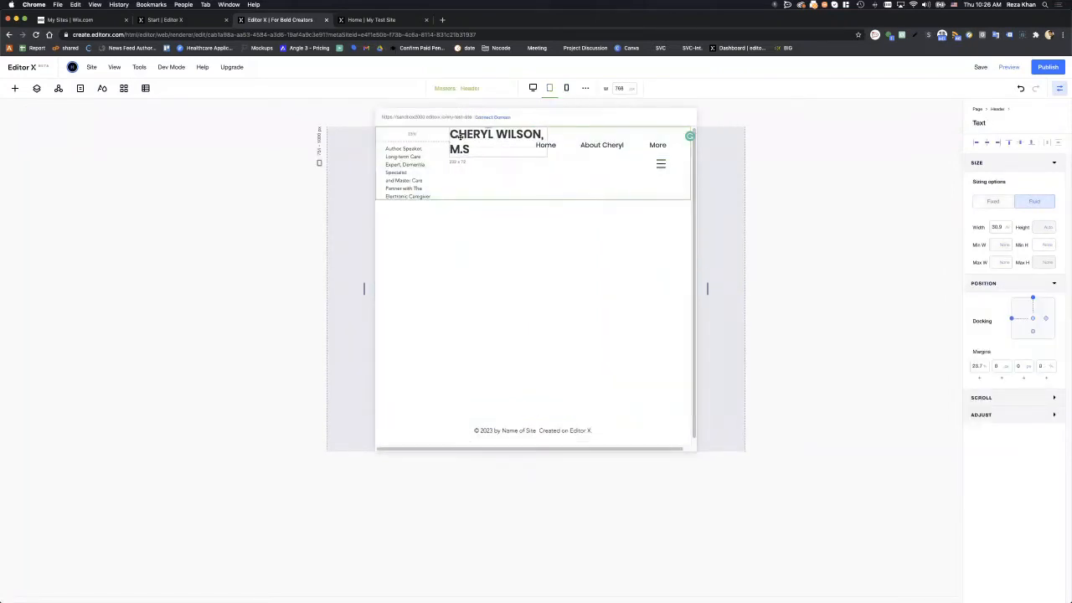
left_click(565, 89)
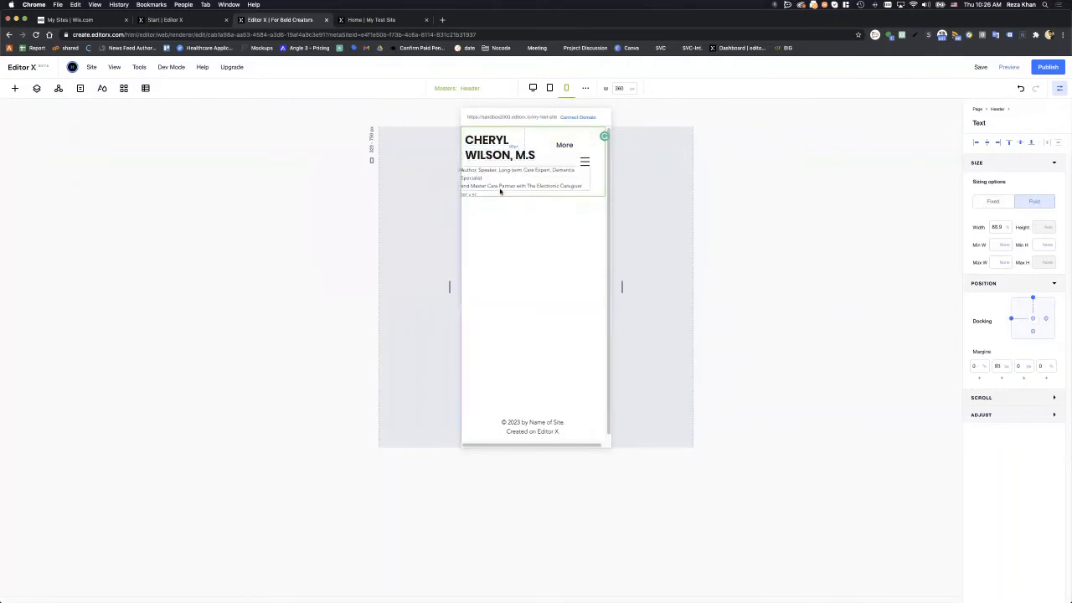
left_click(498, 186)
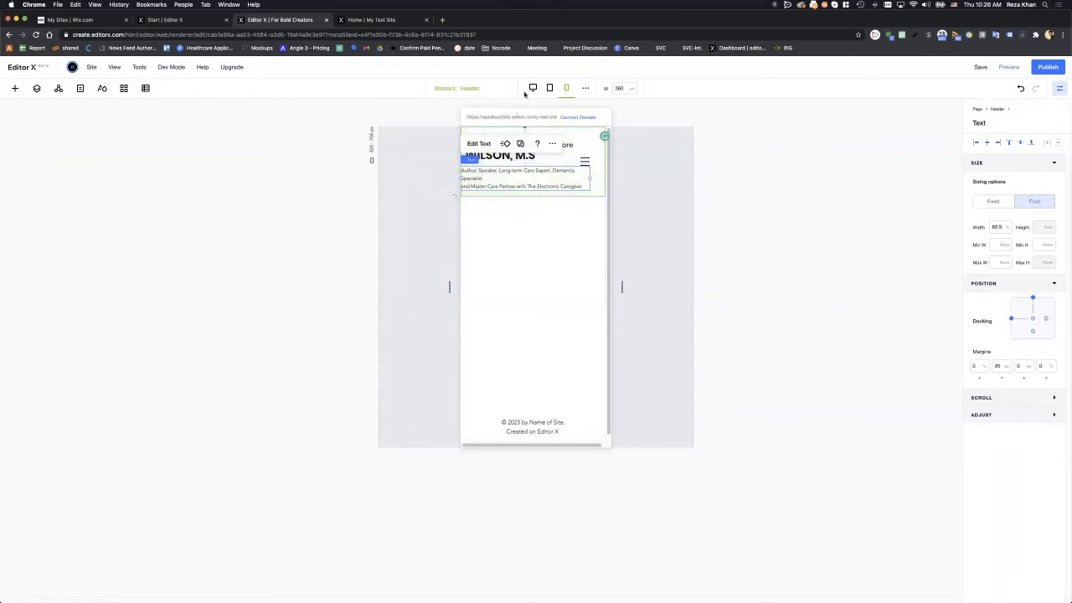
left_click(533, 88)
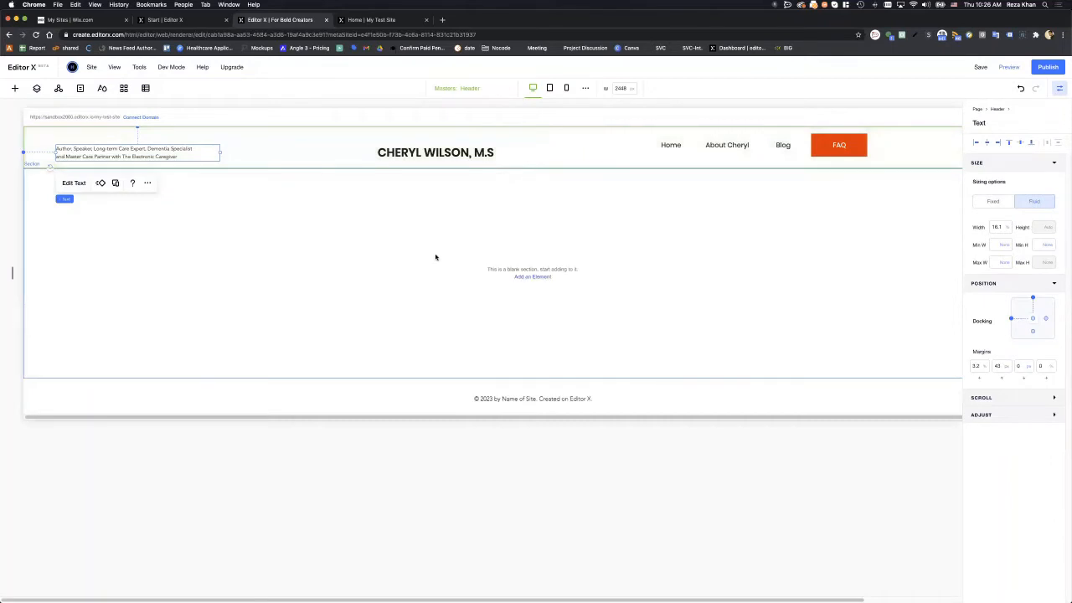
- Select the FAQ page's header strip and show the page's layer list
left_click(395, 185)
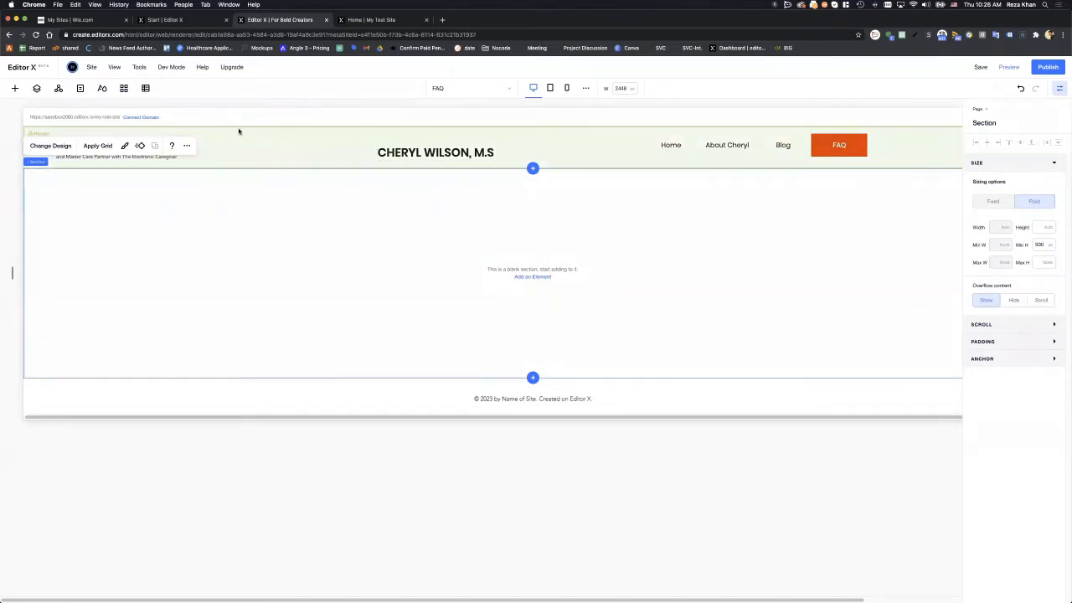
left_click(265, 157)
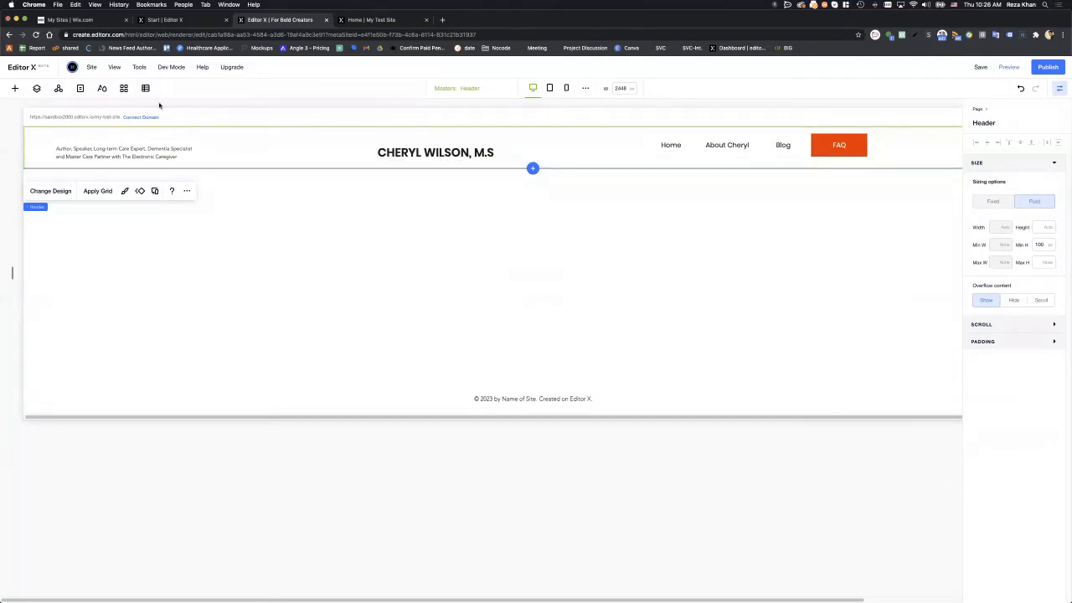
left_click(37, 89)
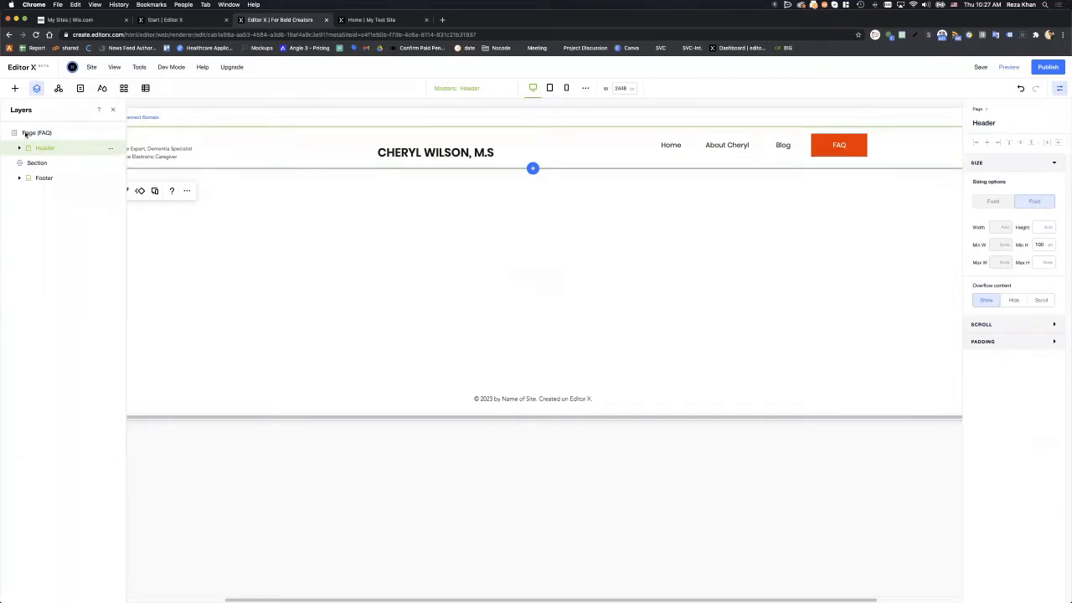
- Use the header on all breakpoints and preview it at tablet and mobile widths
left_click(111, 149)
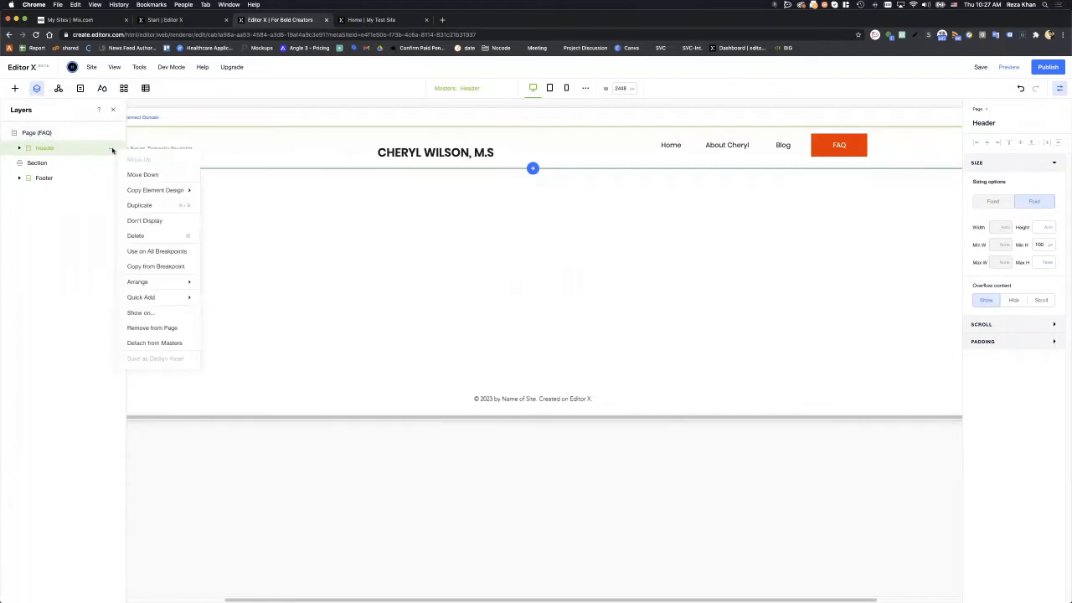
left_click(153, 252)
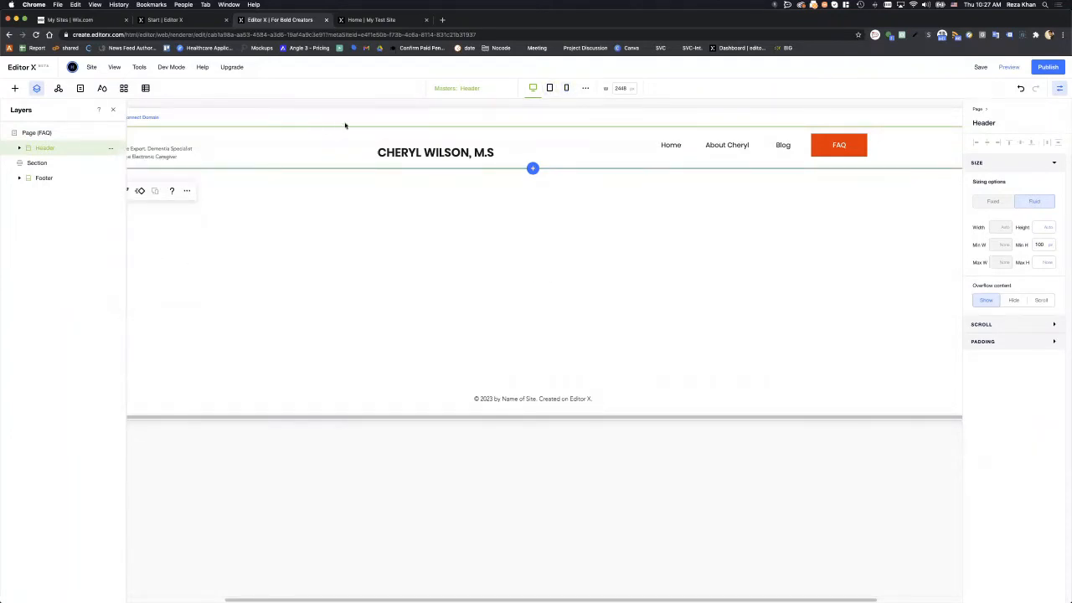
left_click(549, 89)
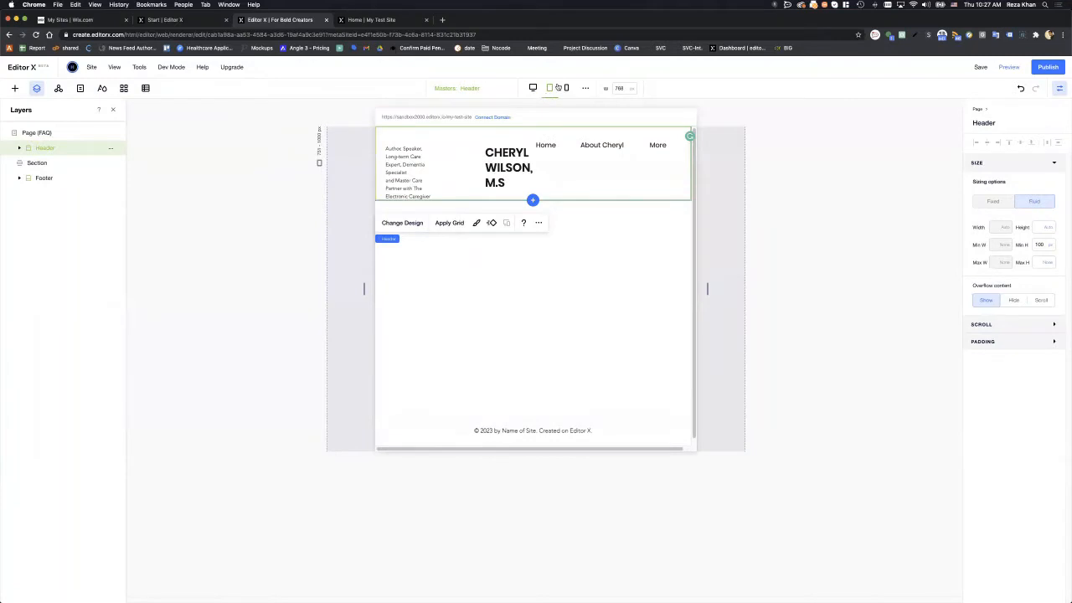
left_click(567, 88)
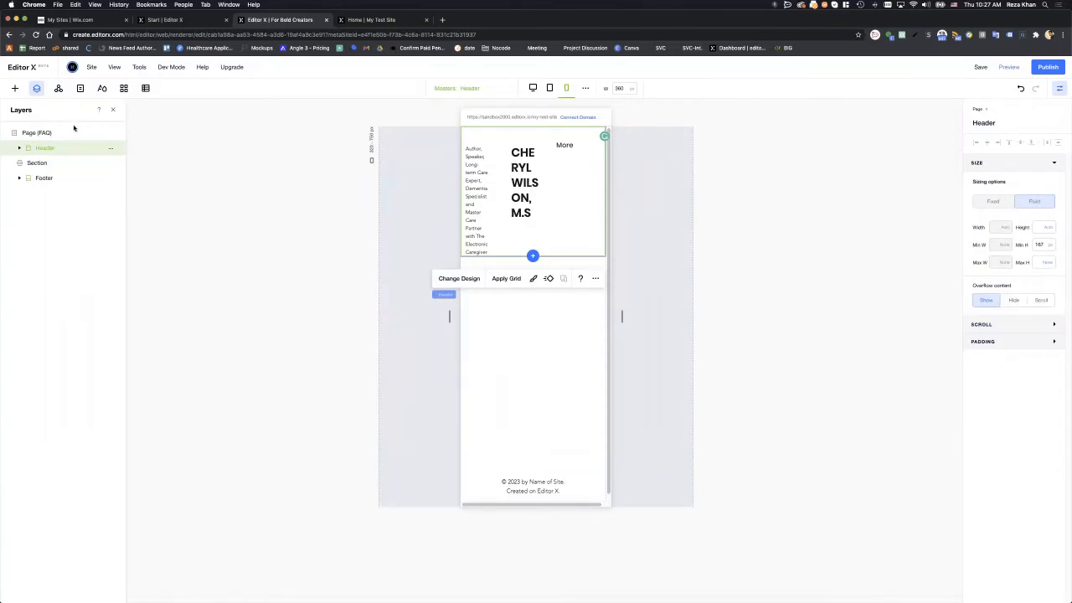
- Reopen and dismiss the header's options, return to desktop, and select the section below
left_click(110, 149)
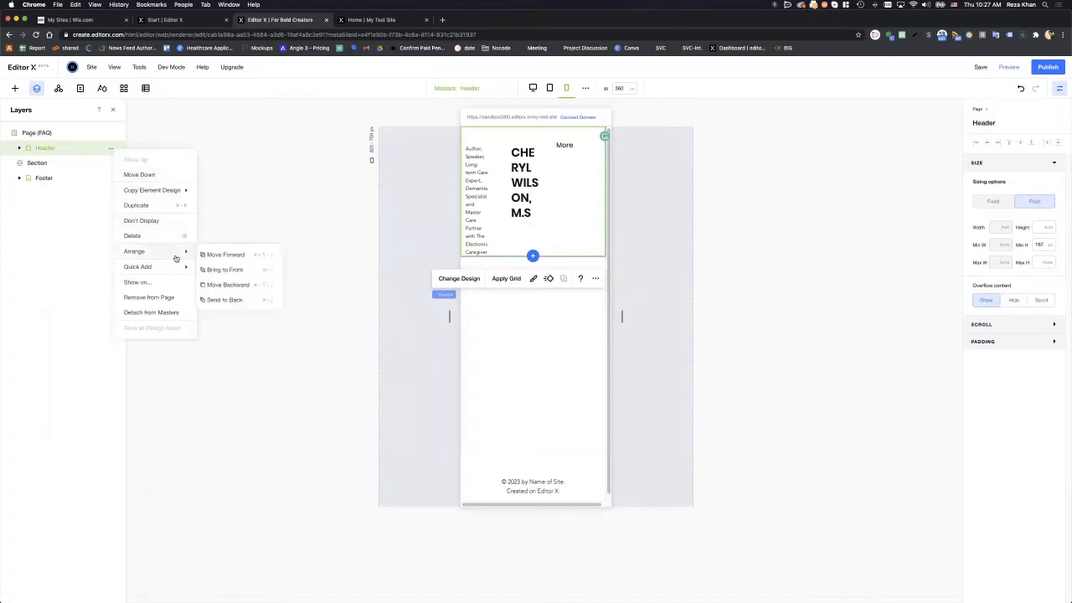
left_click(69, 154)
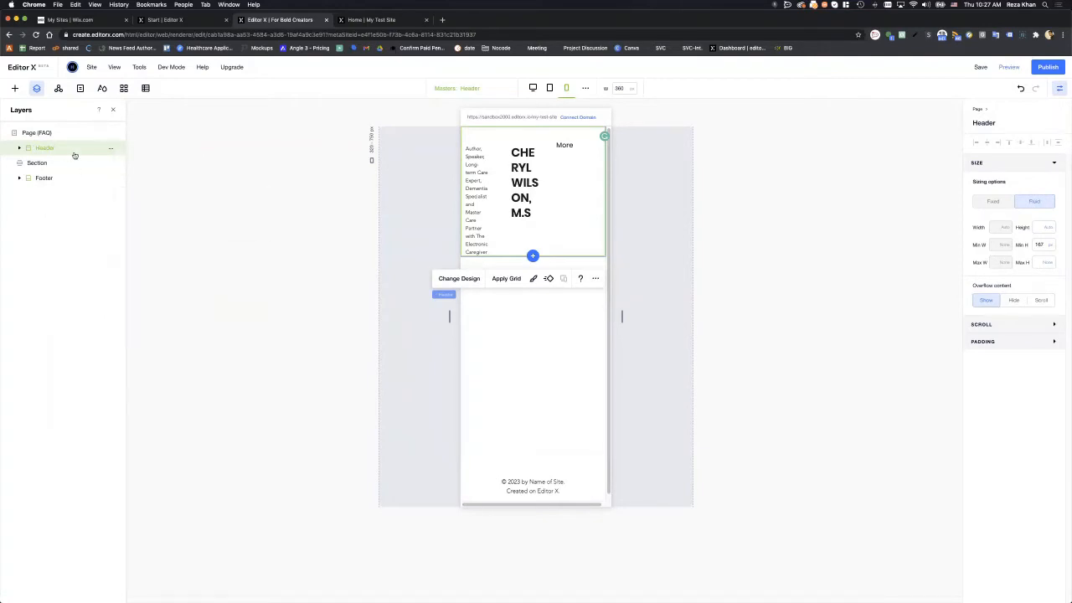
left_click(533, 88)
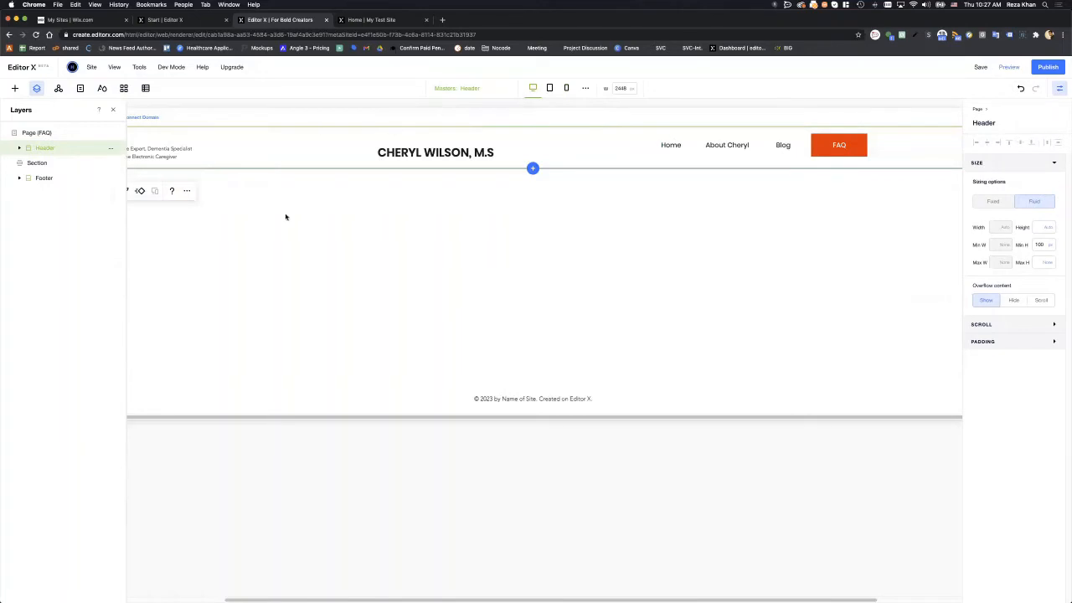
left_click(291, 233)
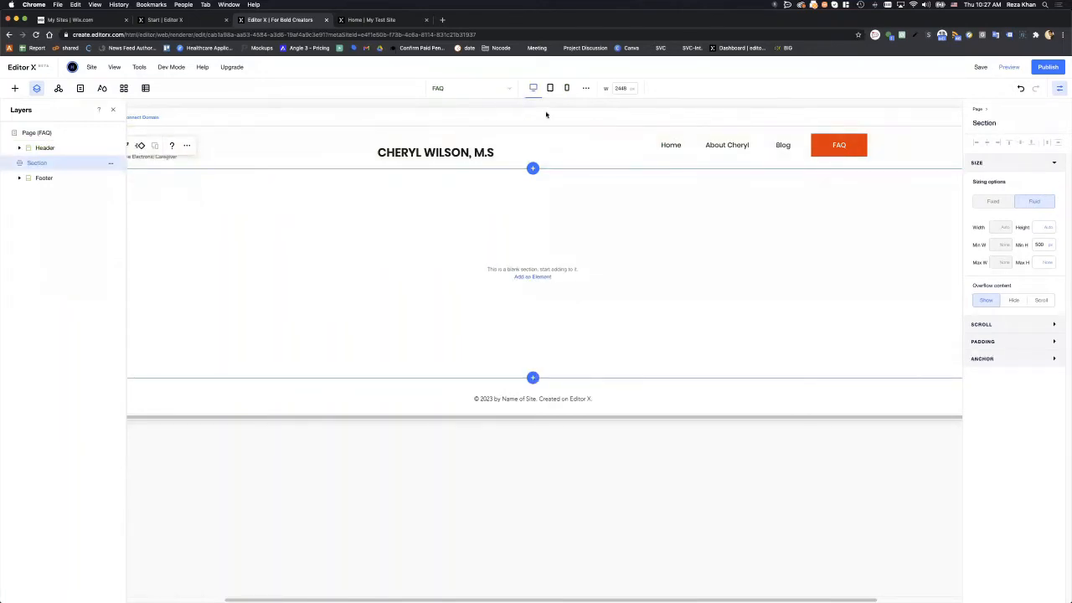
- Set the canvas to 1300 px and move the name heading to the header's left, sized to one line
double_click(619, 88)
type("1300")
key("Return")
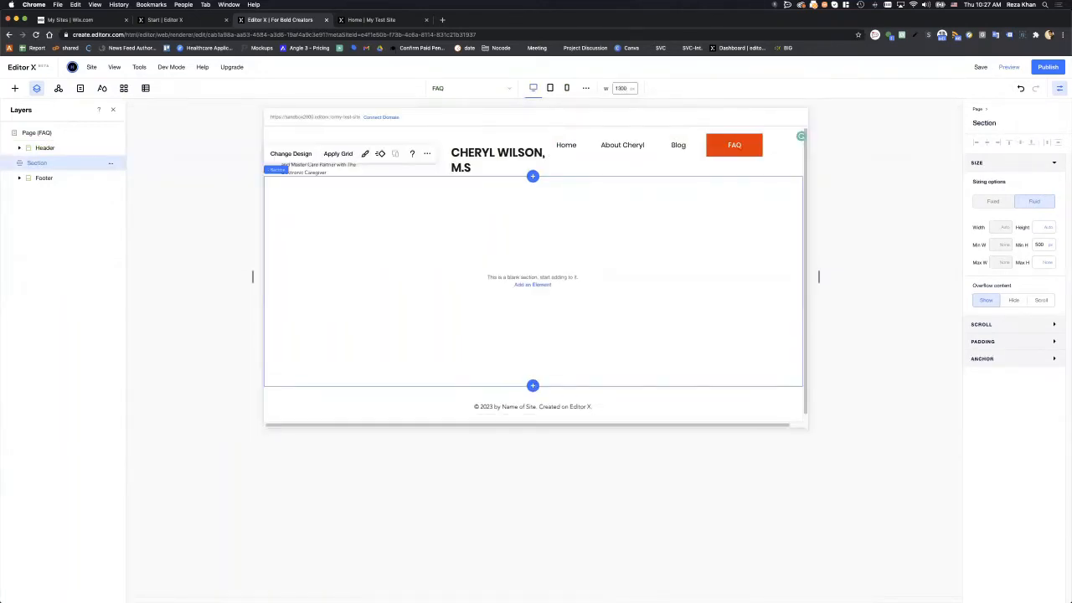
left_click(479, 155)
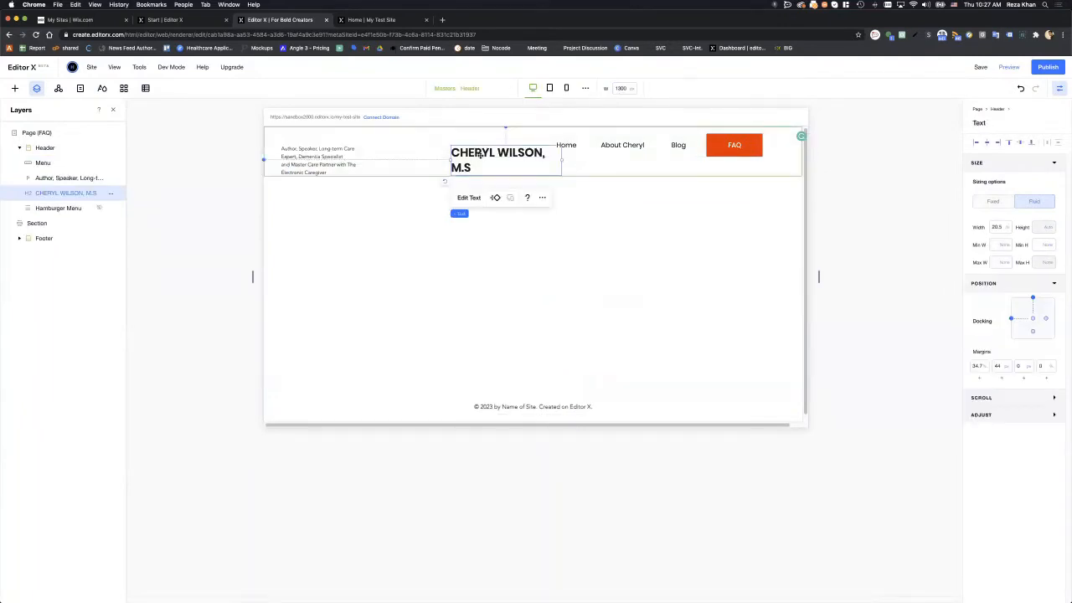
left_click_drag(480, 154, 312, 136)
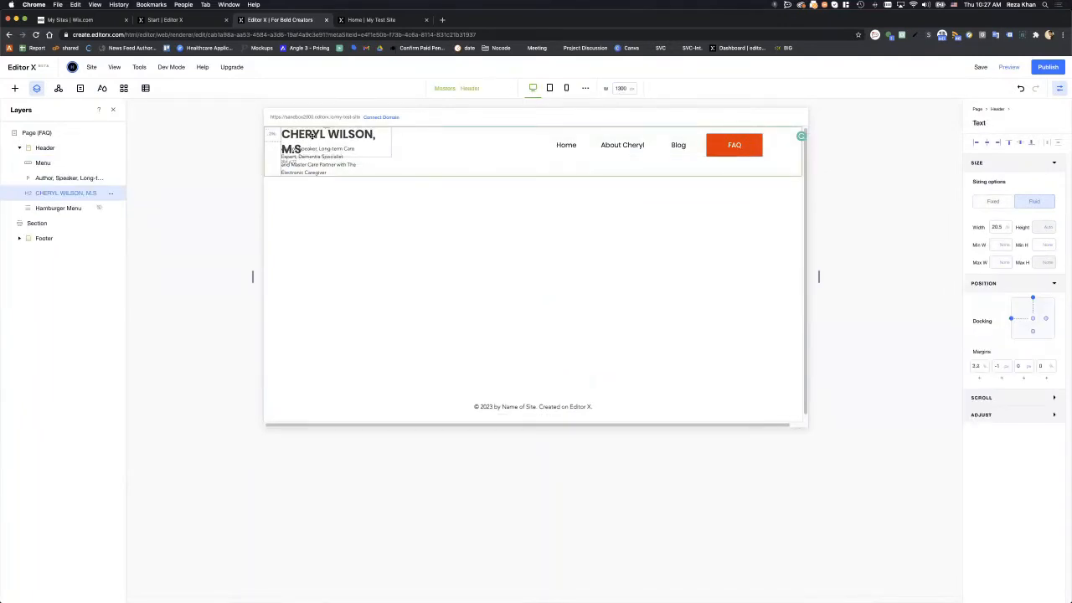
left_click_drag(391, 143, 421, 145)
left_click(345, 141)
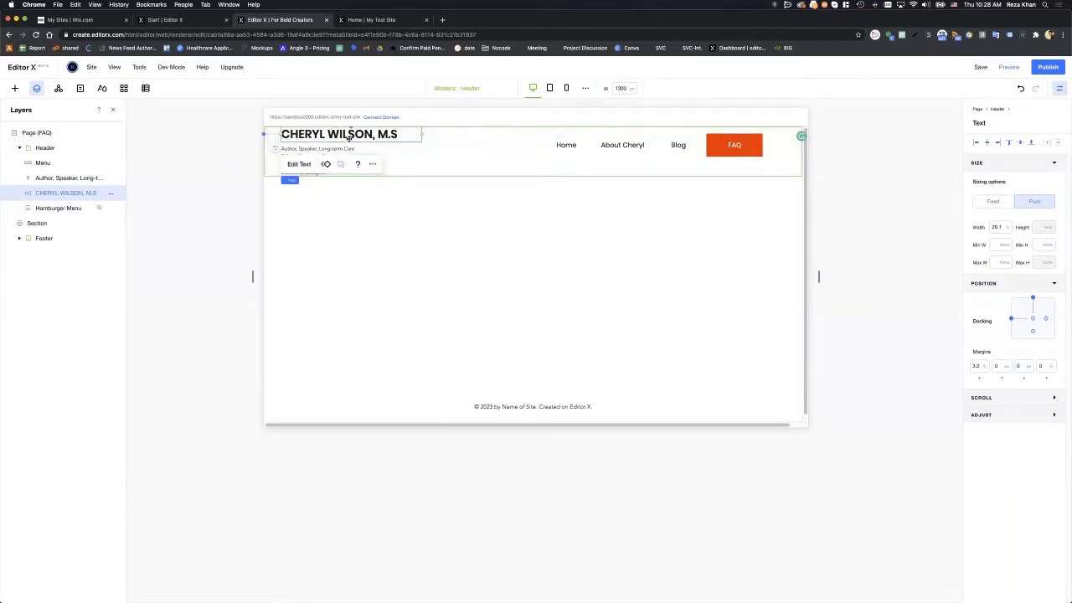
left_click_drag(349, 139, 349, 142)
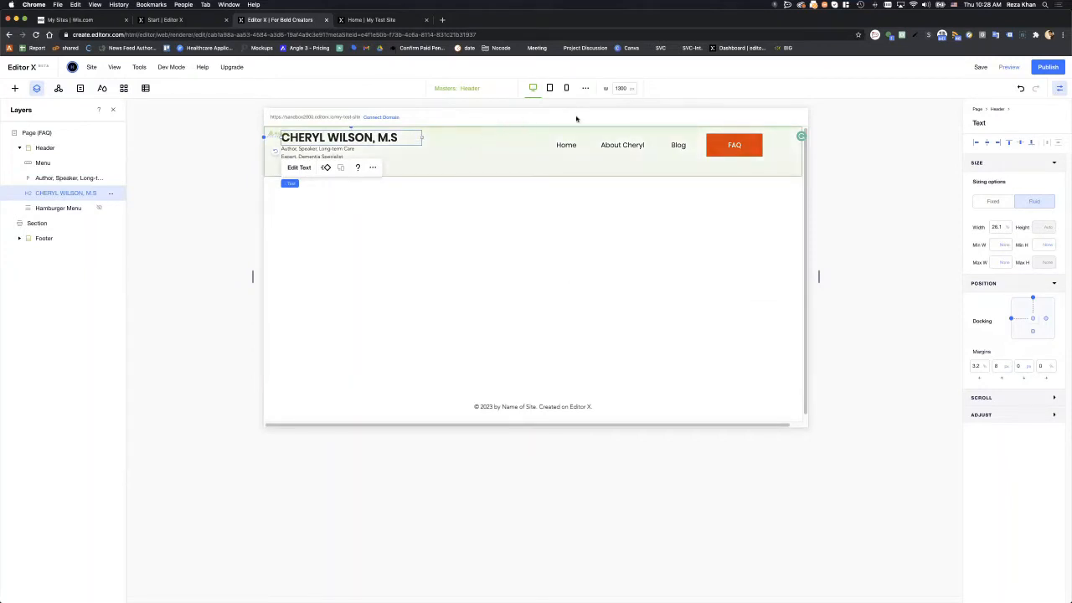
left_click_drag(421, 137, 406, 137)
- Preview the header at mobile, then return to desktop at a 1300 px canvas width
key("3")
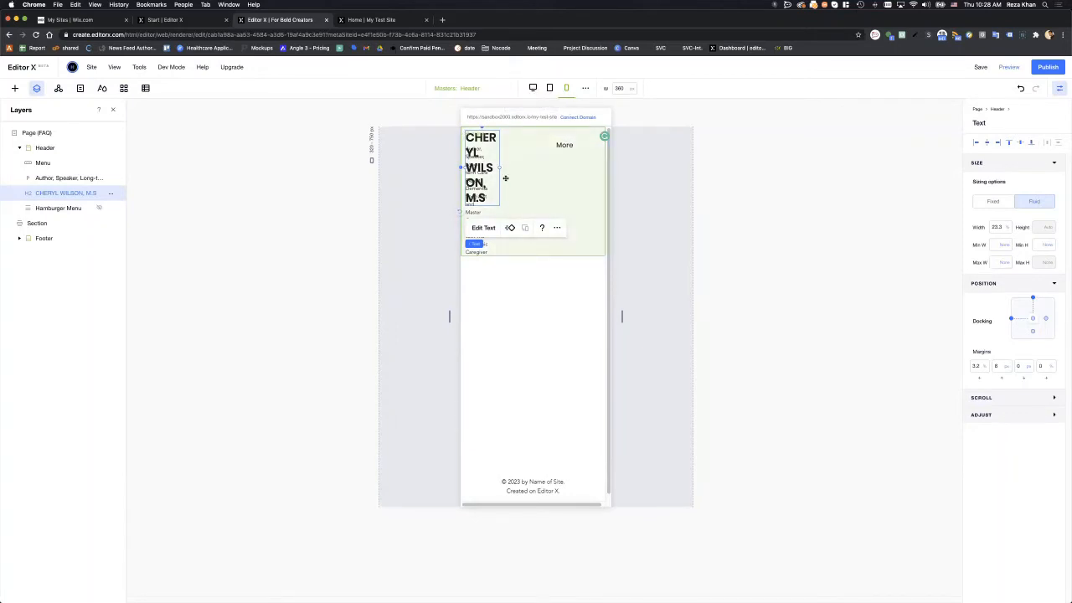
left_click(533, 87)
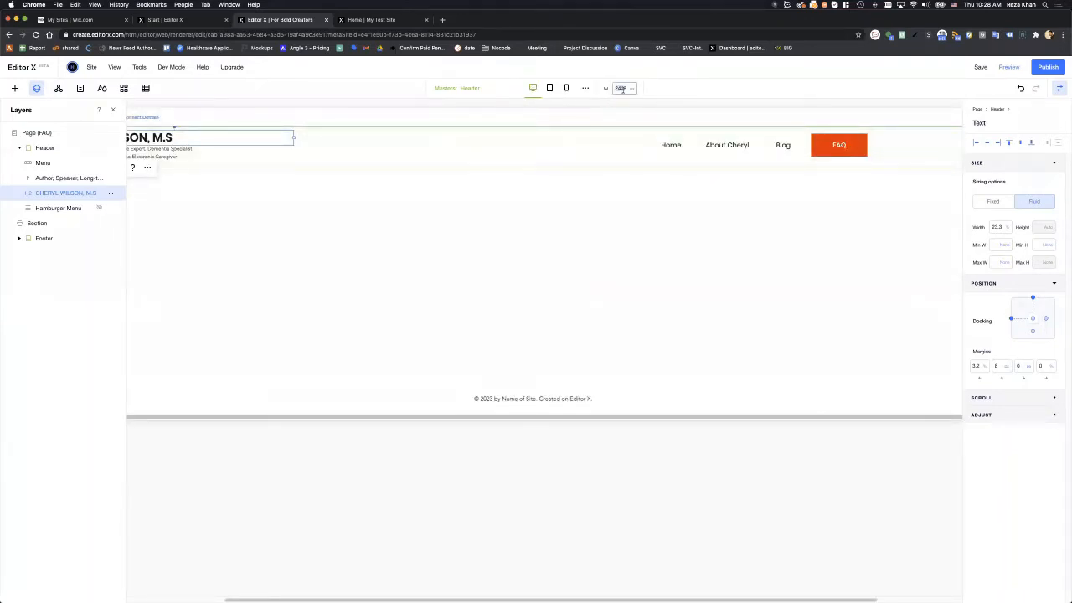
double_click(623, 90)
type("1300")
key("Return")
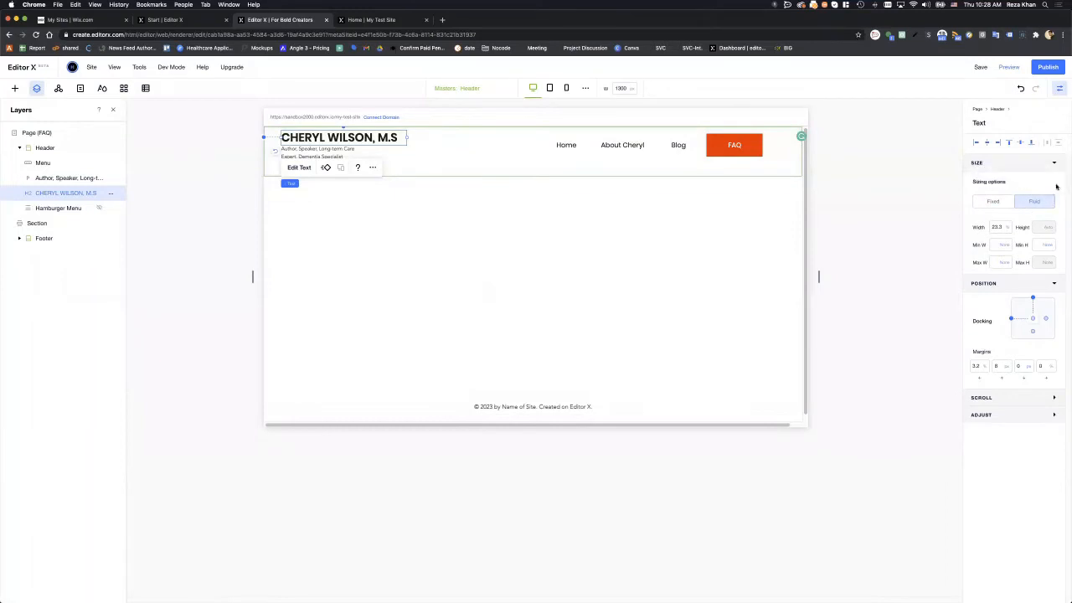
- Switch the name heading's width unit to Pixels (px), check mobile, and restore desktop at 1300 px
left_click(1009, 229)
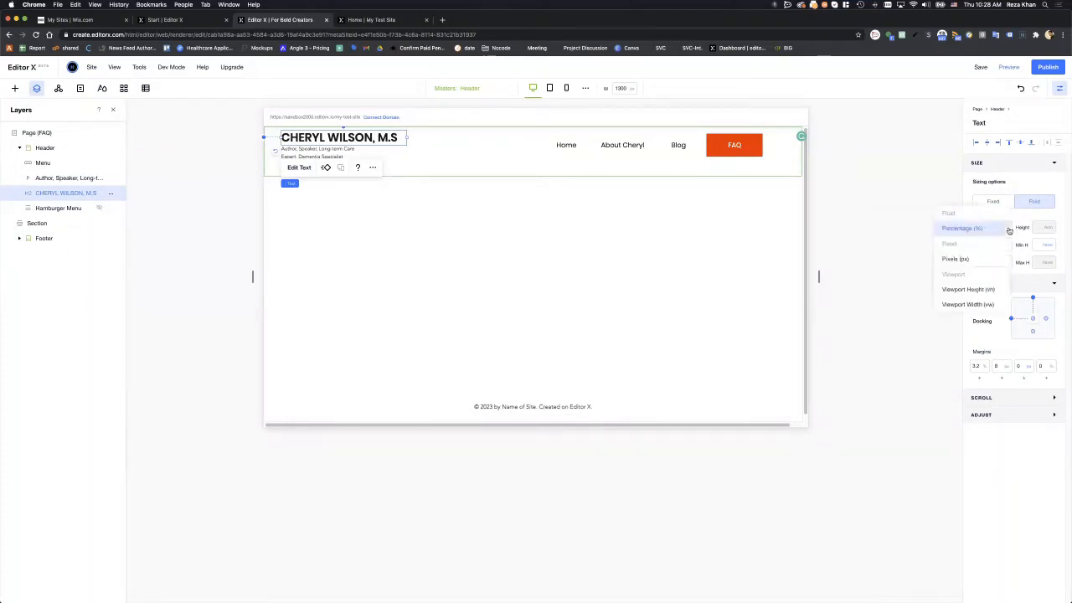
left_click(989, 260)
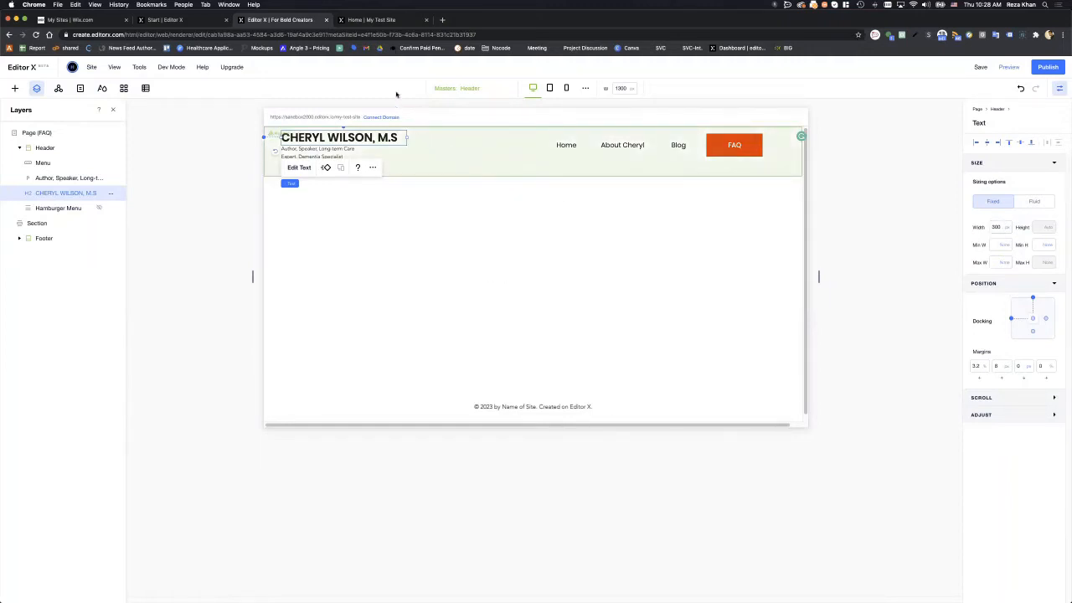
left_click(567, 89)
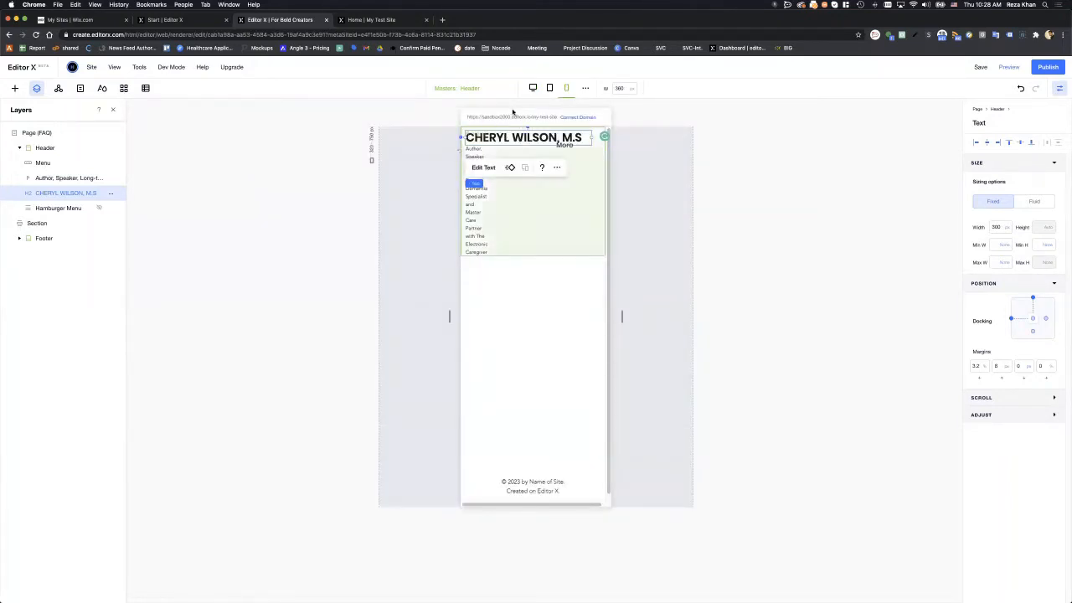
left_click(532, 88)
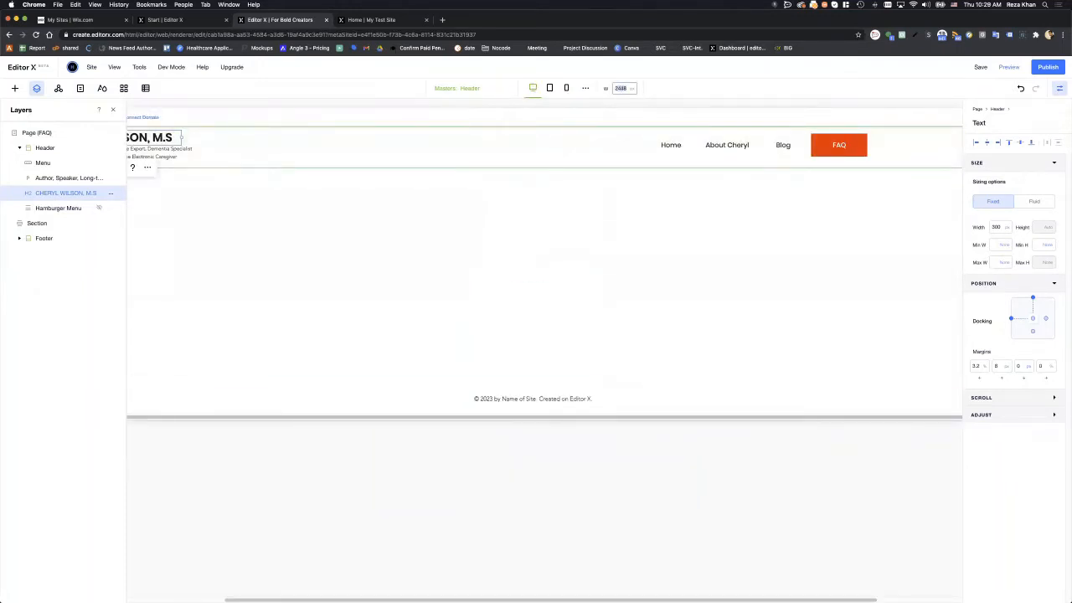
type("1300")
key("Return")
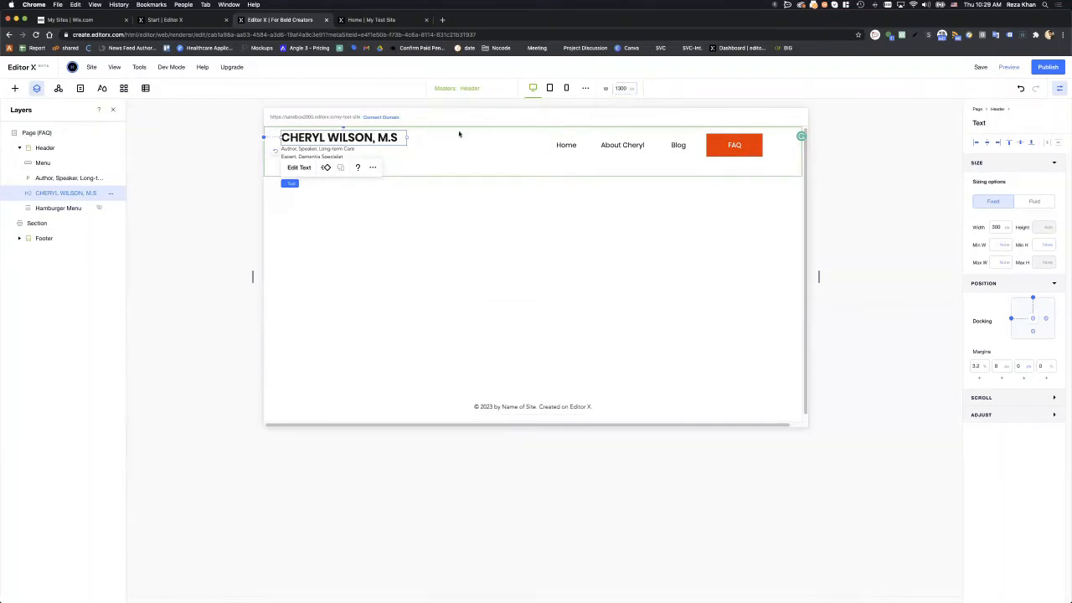
- Widen the Author, Speaker tagline to a fixed 345 px pixel width, checking it on mobile
left_click(297, 155)
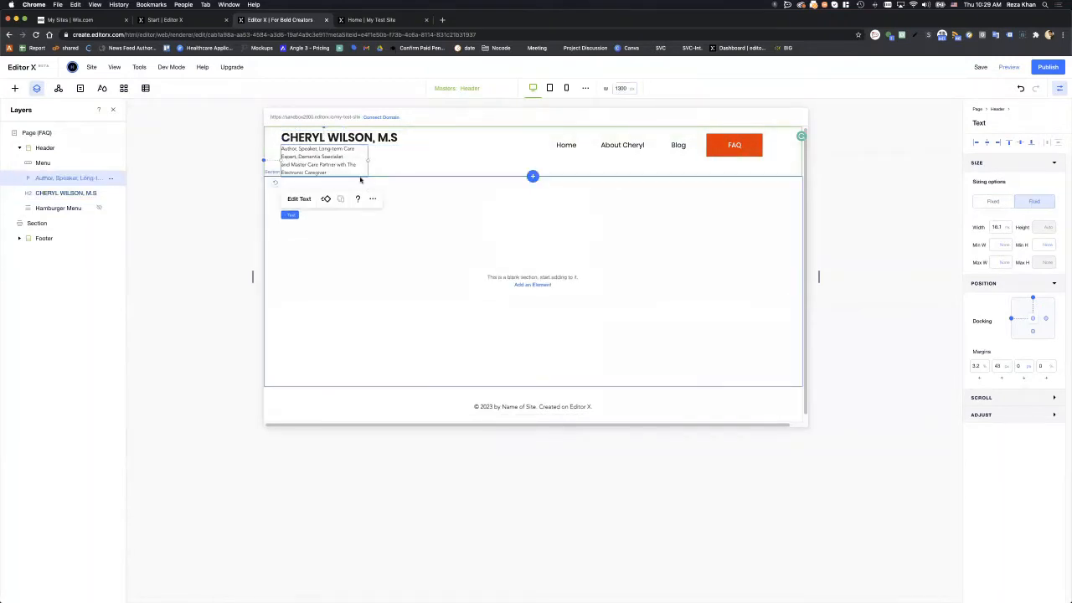
left_click_drag(368, 159, 425, 162)
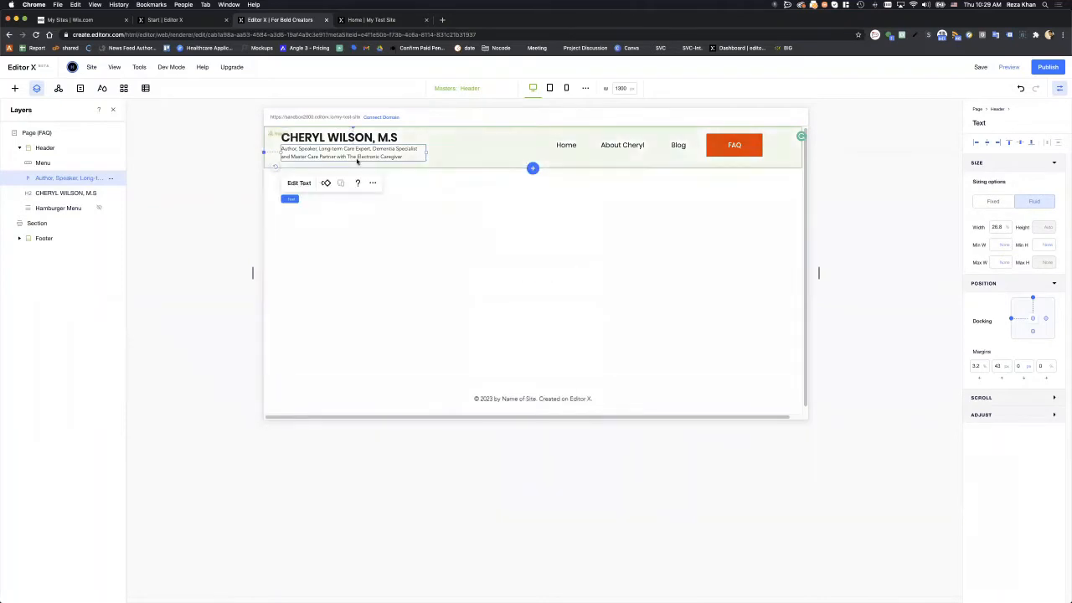
left_click(1007, 229)
left_click(988, 259)
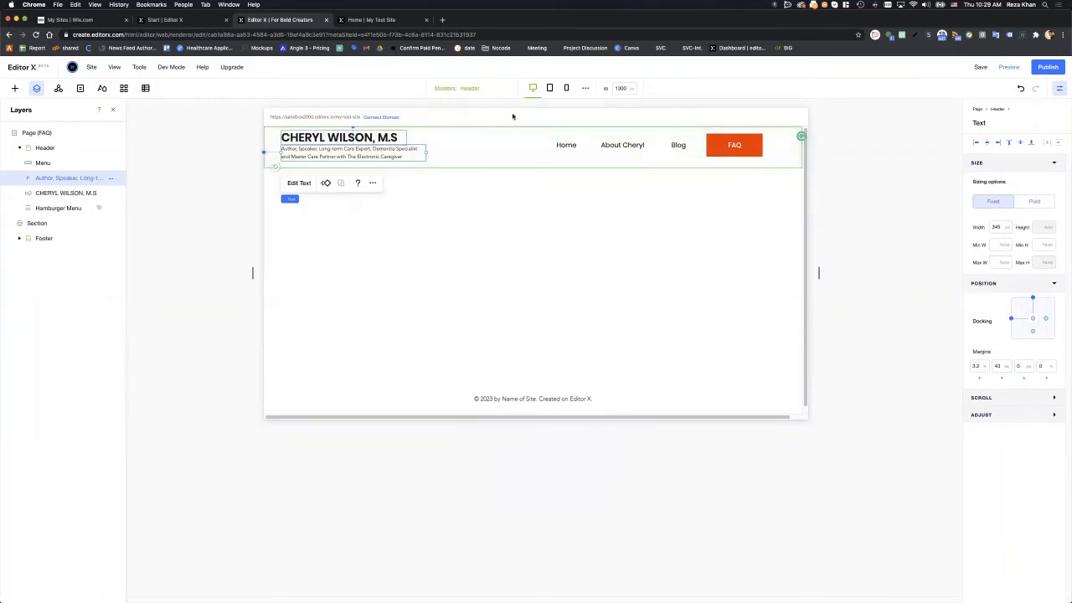
left_click(565, 89)
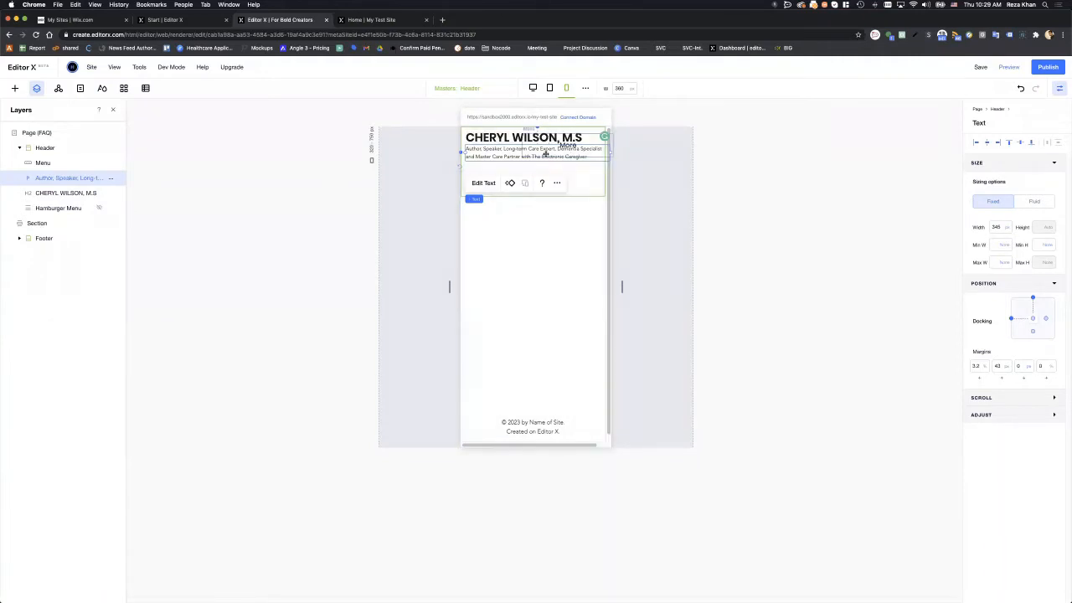
left_click(533, 88)
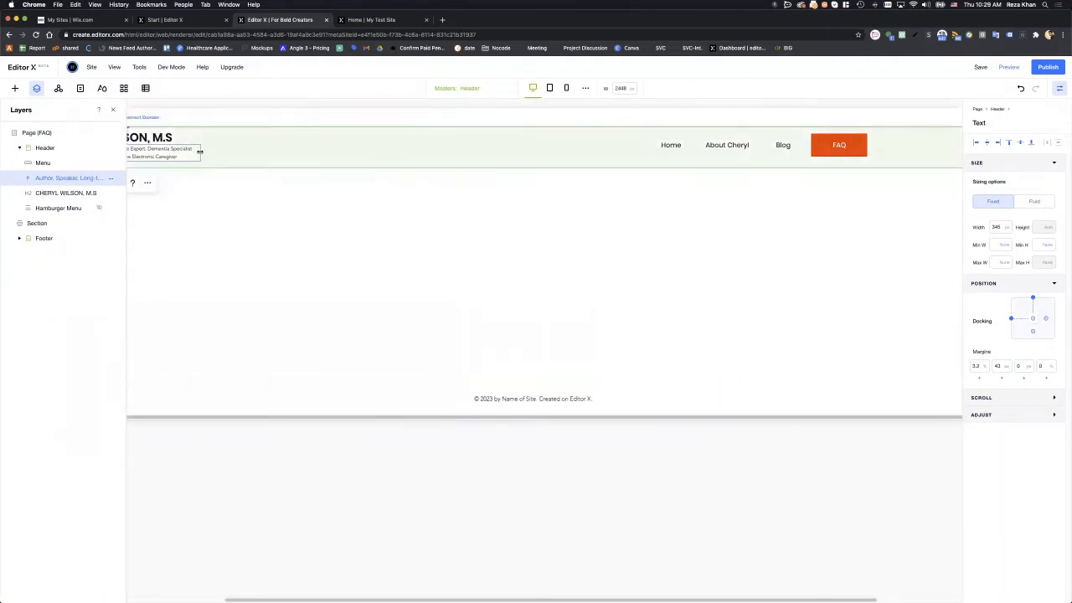
- Narrow the tagline text box to 327 px and check the header on mobile
left_click_drag(199, 152, 191, 151)
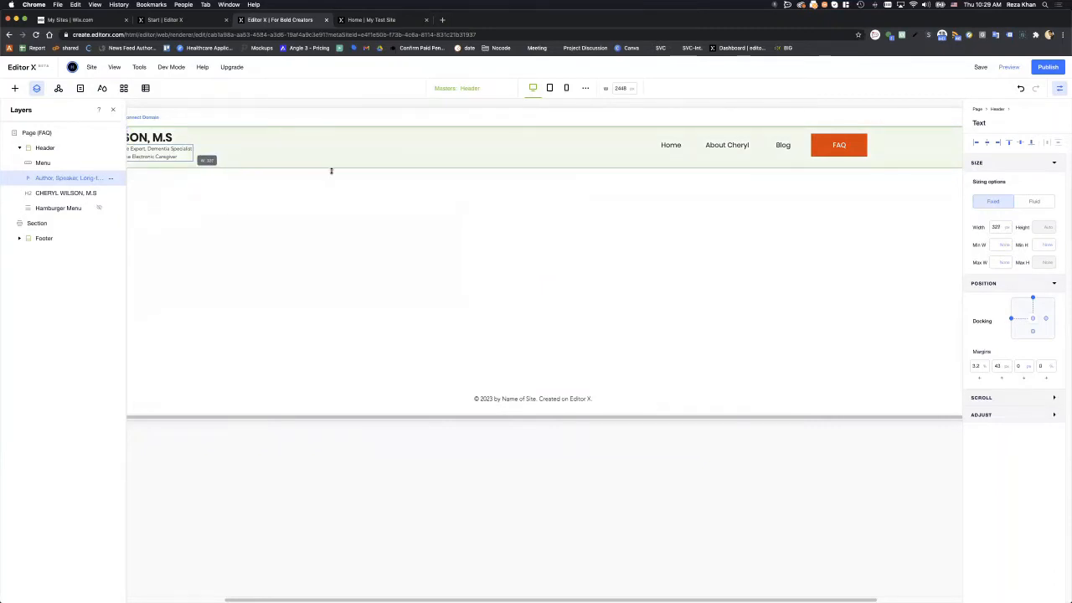
left_click(563, 89)
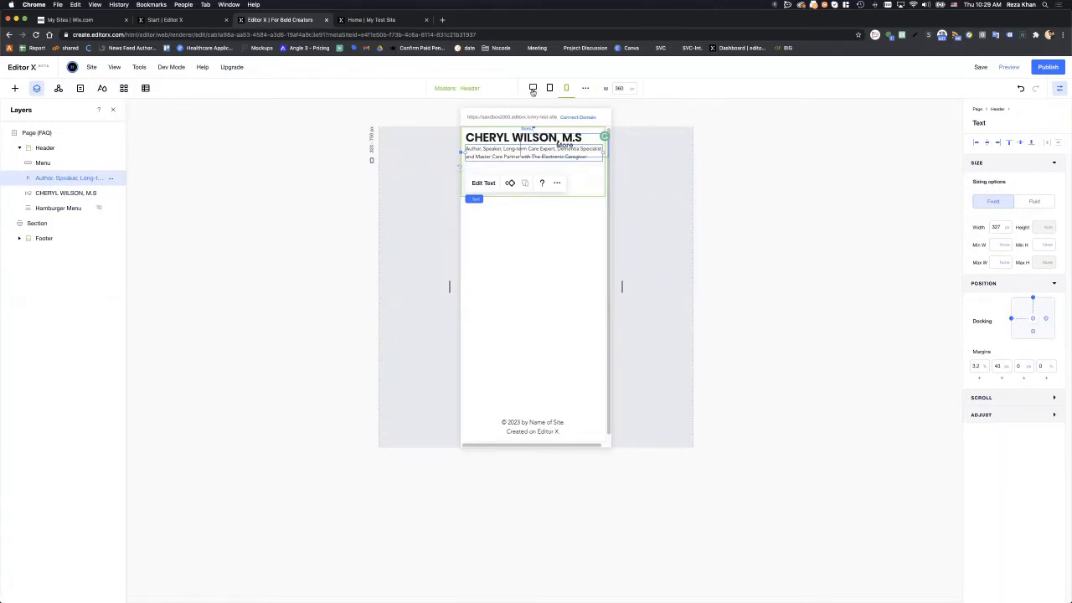
left_click(532, 89)
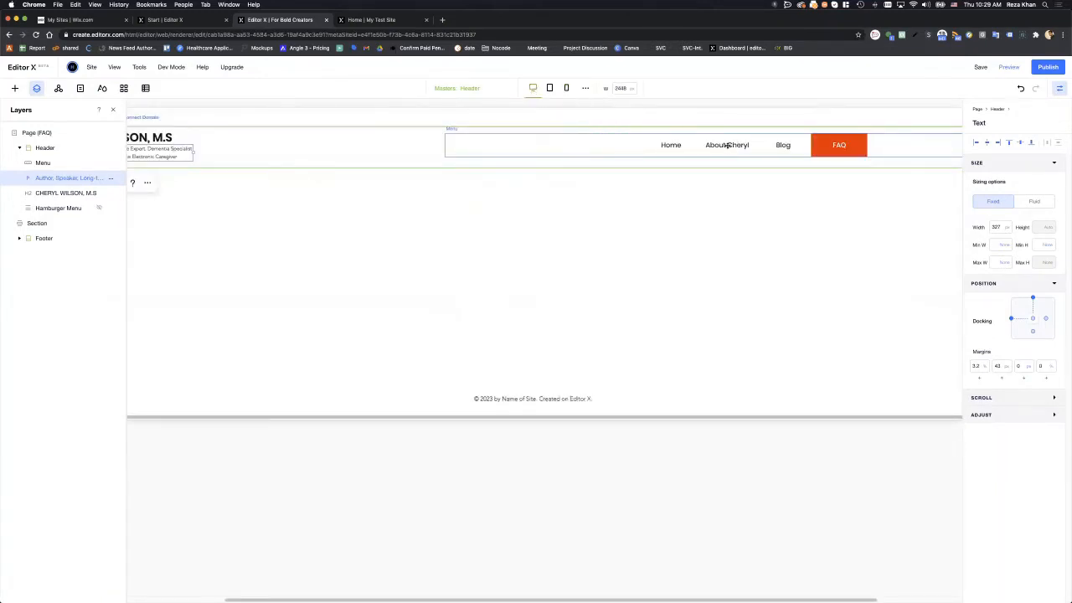
- Select the header menu, preview the page at mobile width, and publish the site
left_click(727, 145)
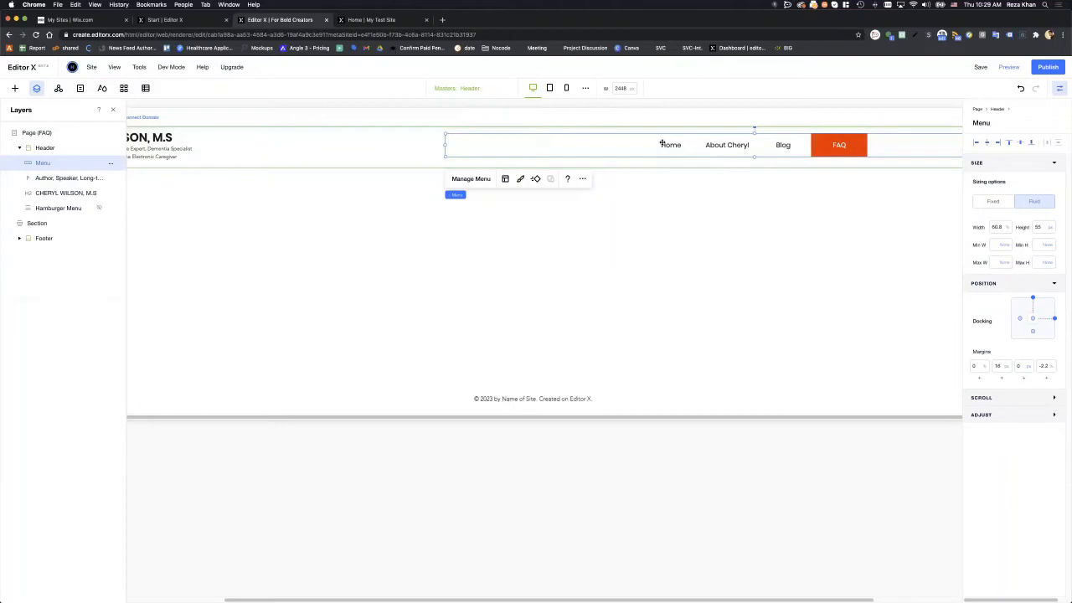
left_click(566, 88)
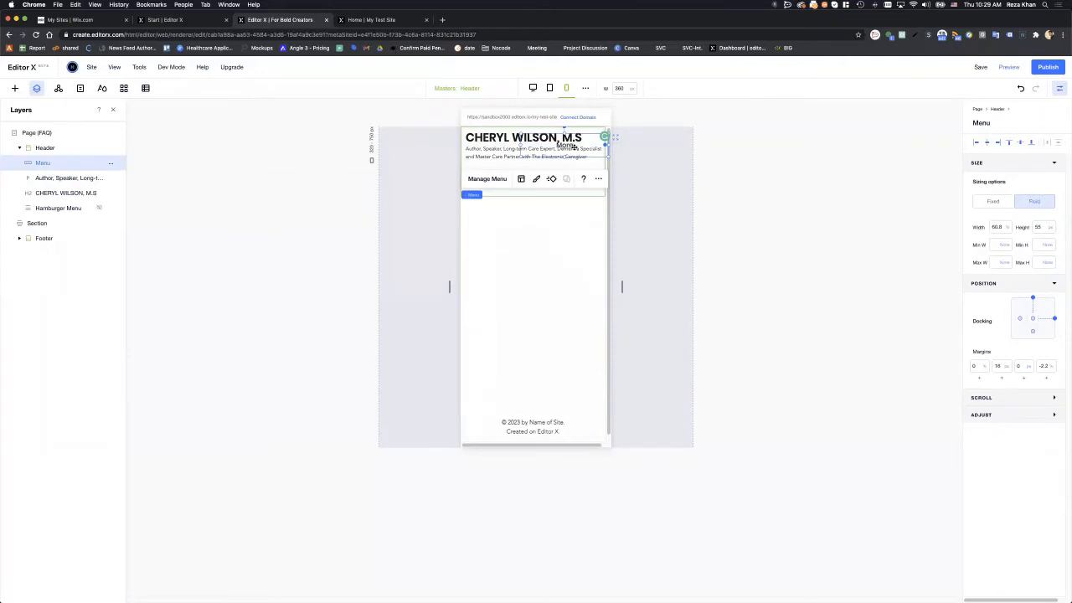
left_click(1035, 67)
- Reload the published My Test Site in its own window, check narrow and desktop widths, then return to the editor
left_click(377, 20)
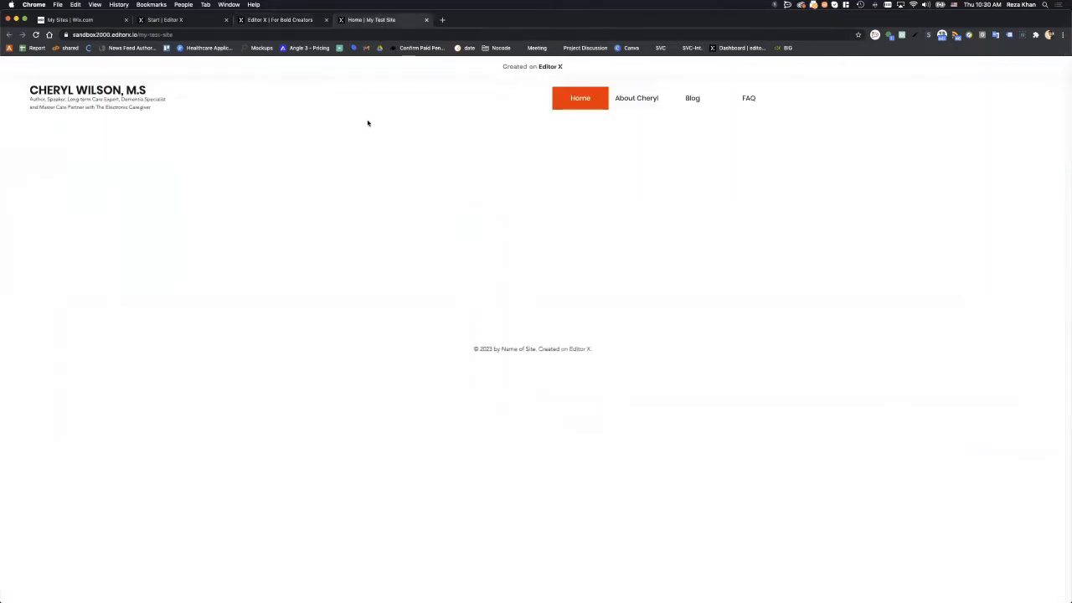
left_click(36, 34)
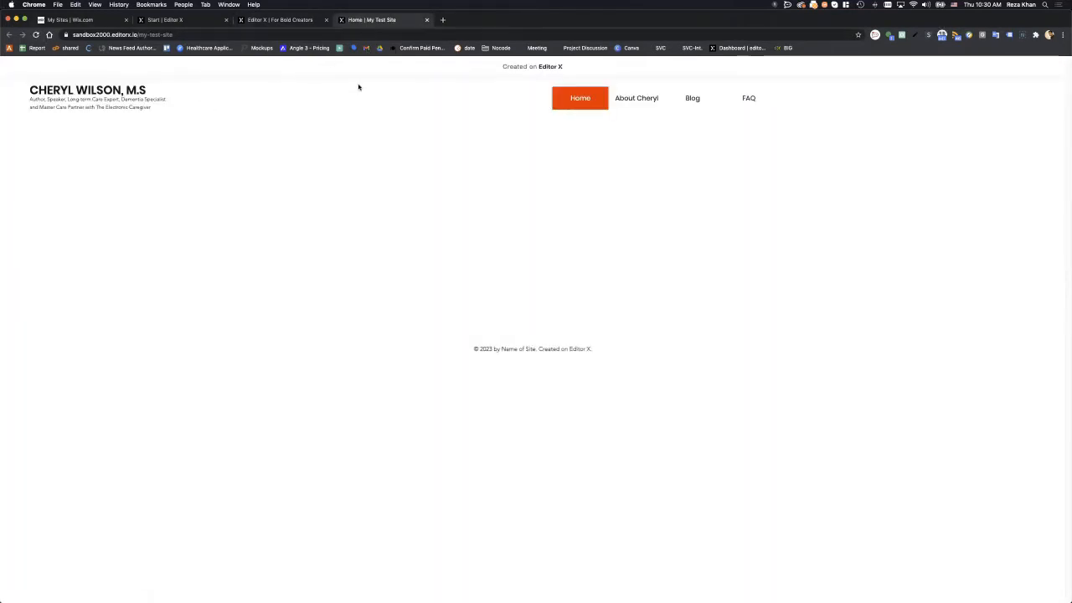
left_click_drag(365, 20, 361, 78)
key("ctrl+alt+Left")
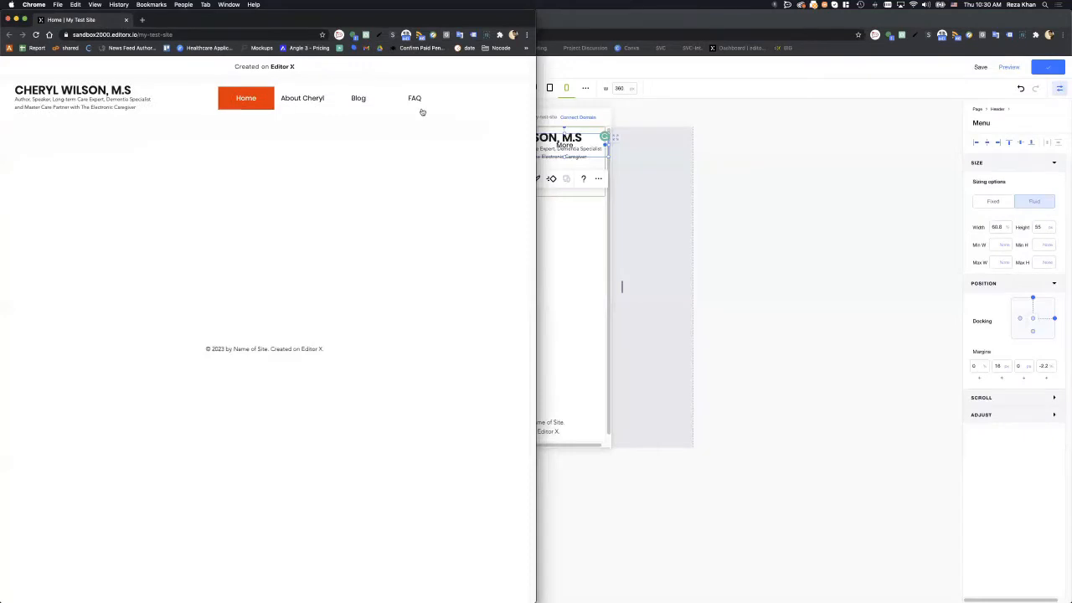
left_click_drag(536, 156, 141, 131)
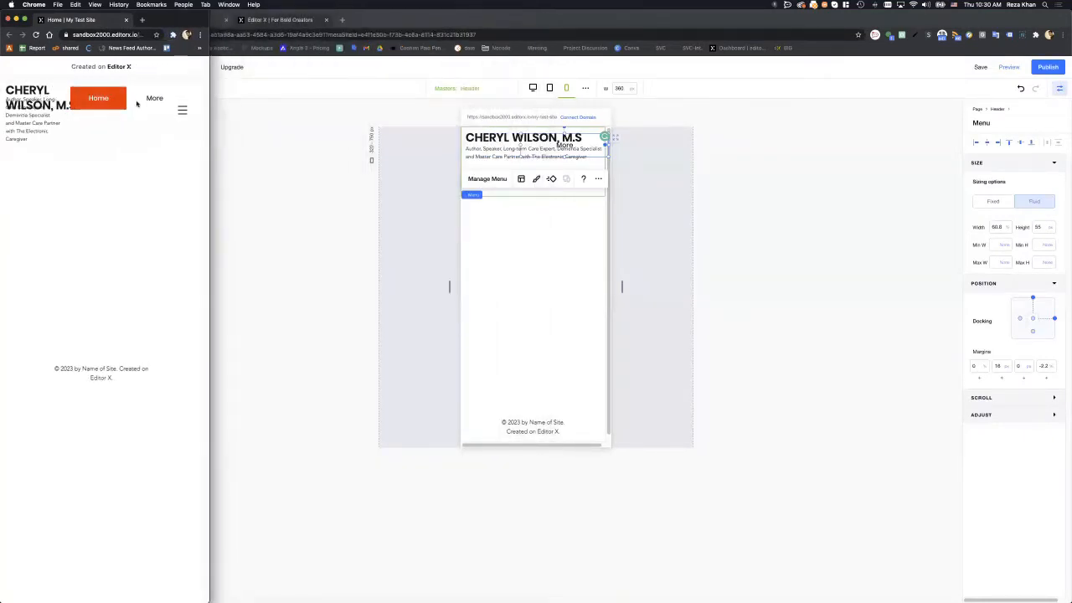
mouse_move(152, 100)
left_click_drag(209, 180, 864, 265)
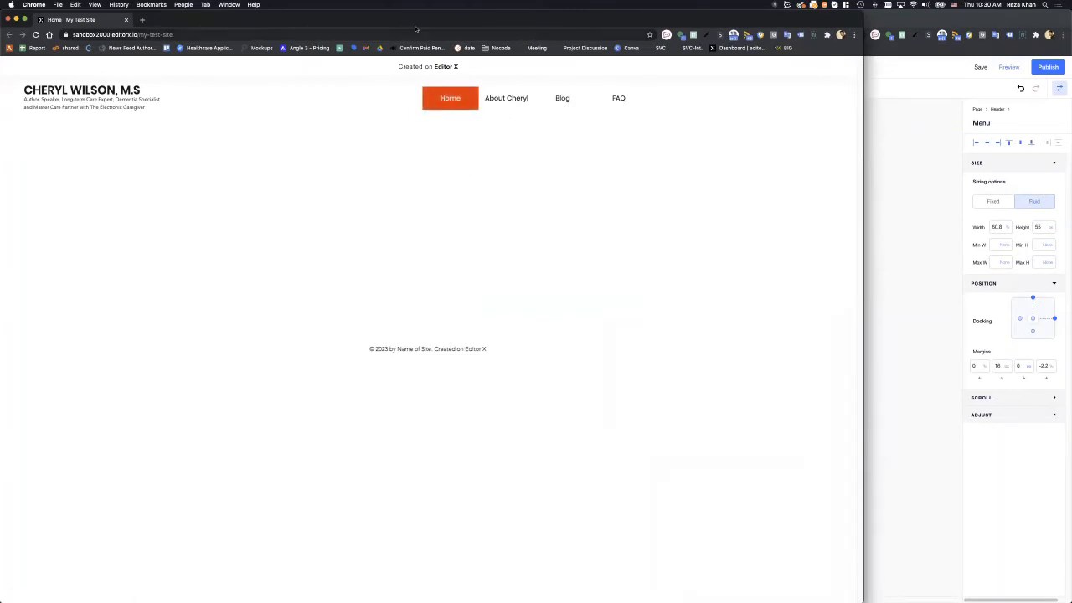
left_click_drag(502, 19, 547, 31)
left_click(997, 148)
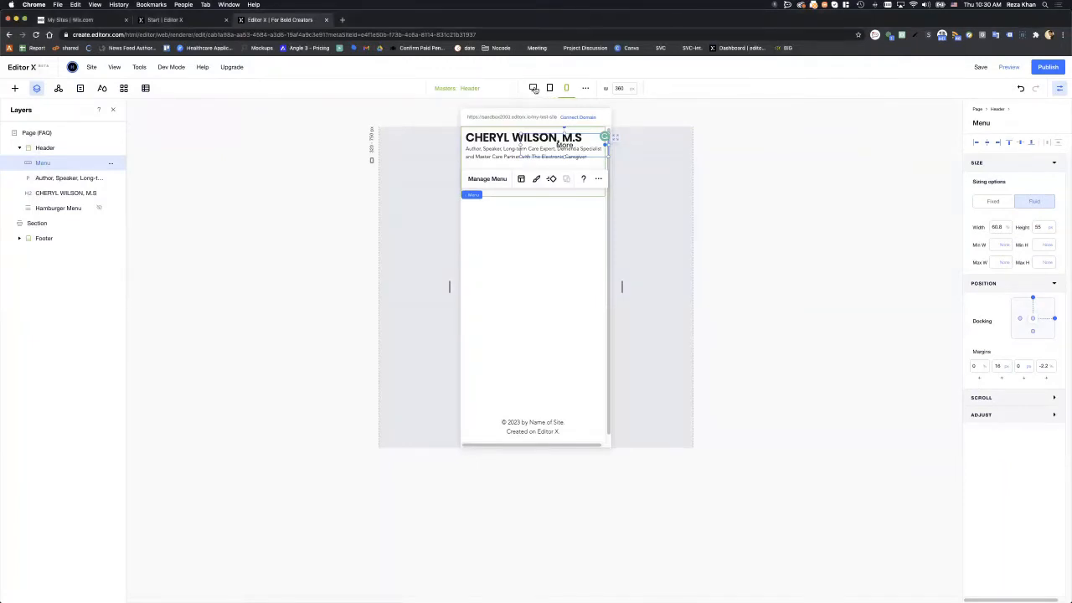
- Set the header menu to Don't Display on mobile, then confirm it on desktop and tablet layouts
left_click(534, 89)
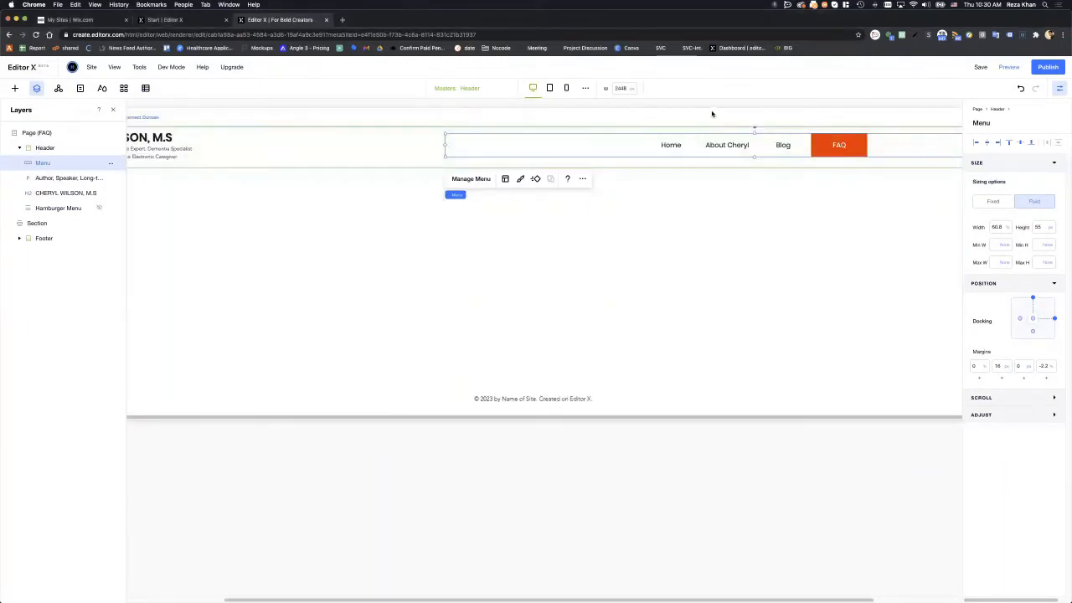
left_click(684, 105)
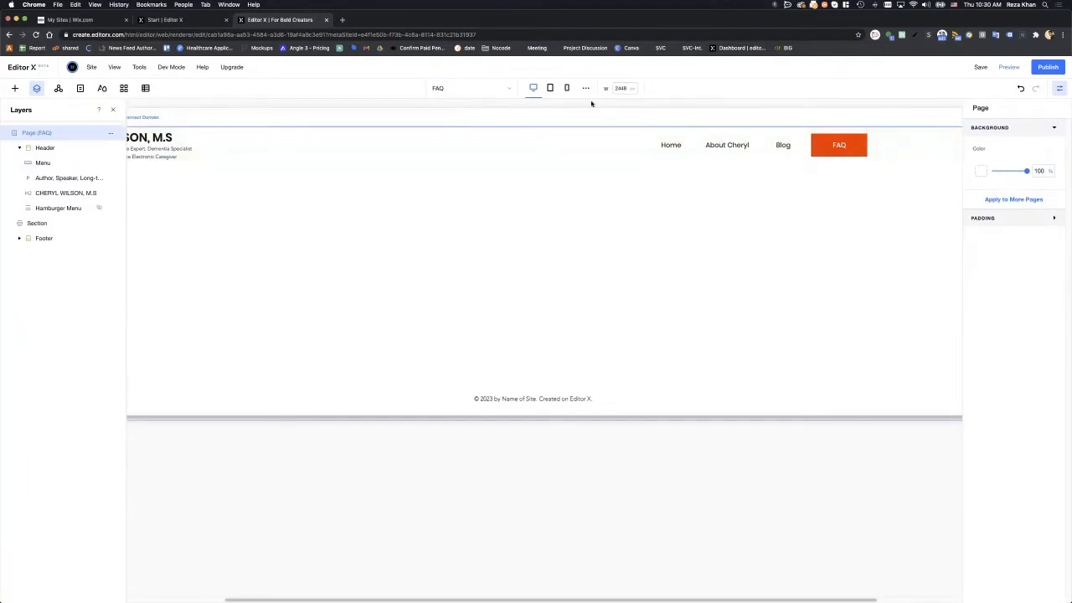
left_click(566, 88)
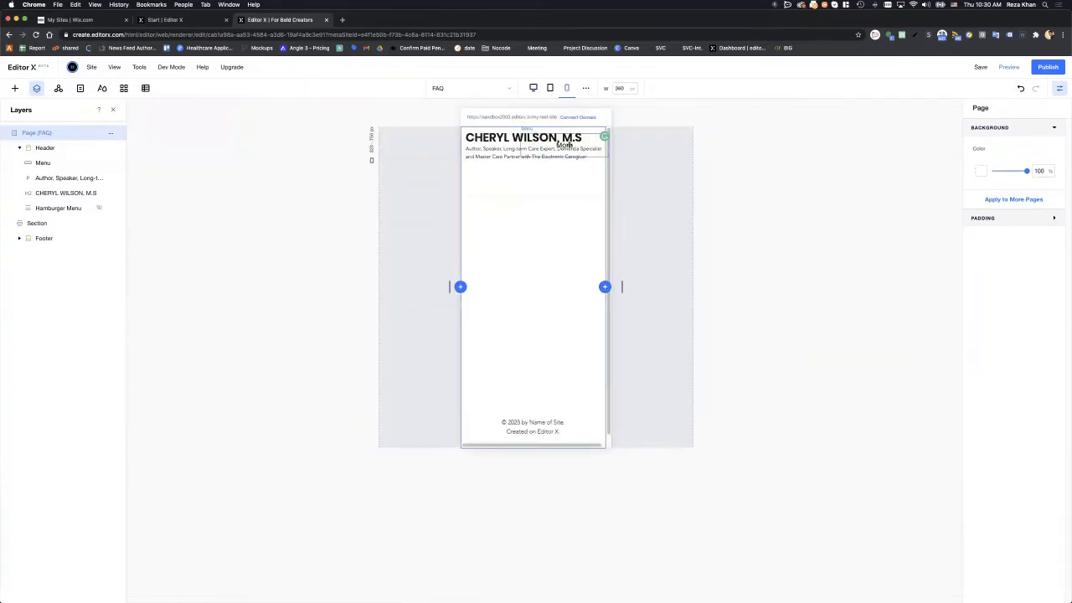
left_click(568, 145)
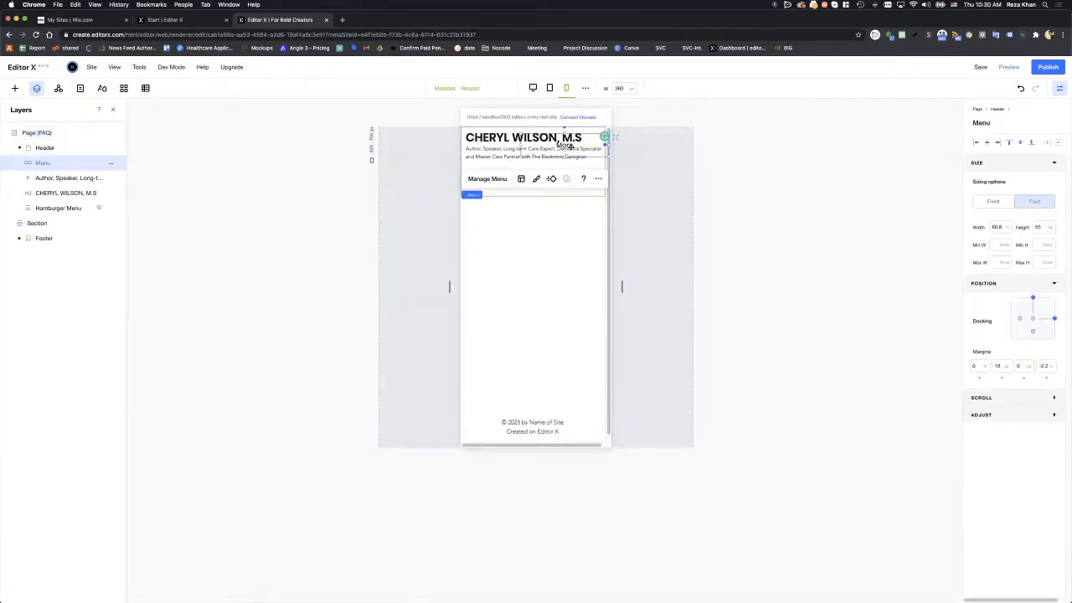
left_click(110, 164)
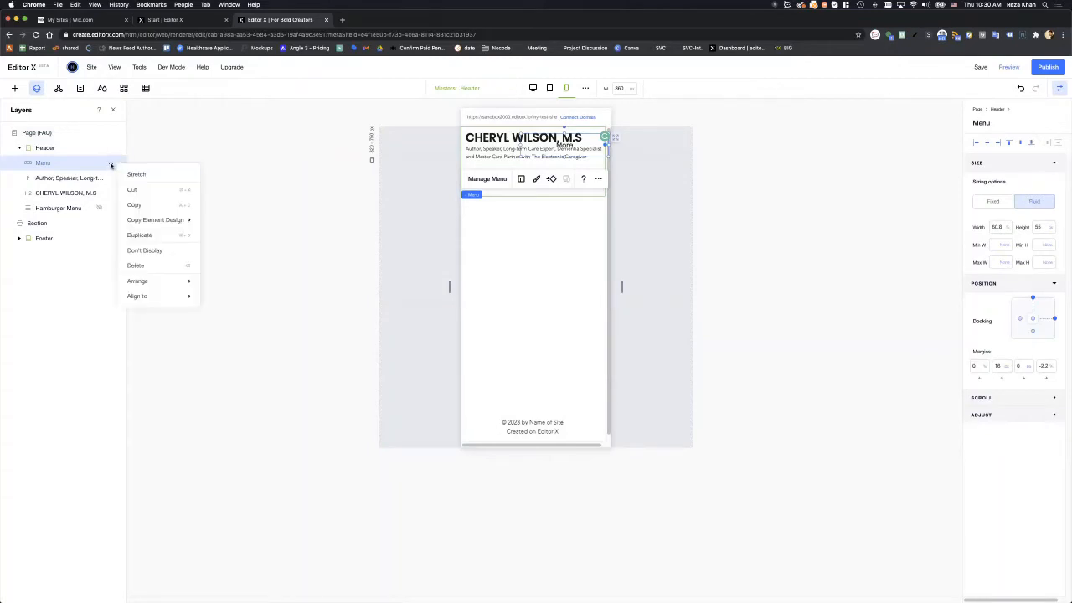
left_click(144, 250)
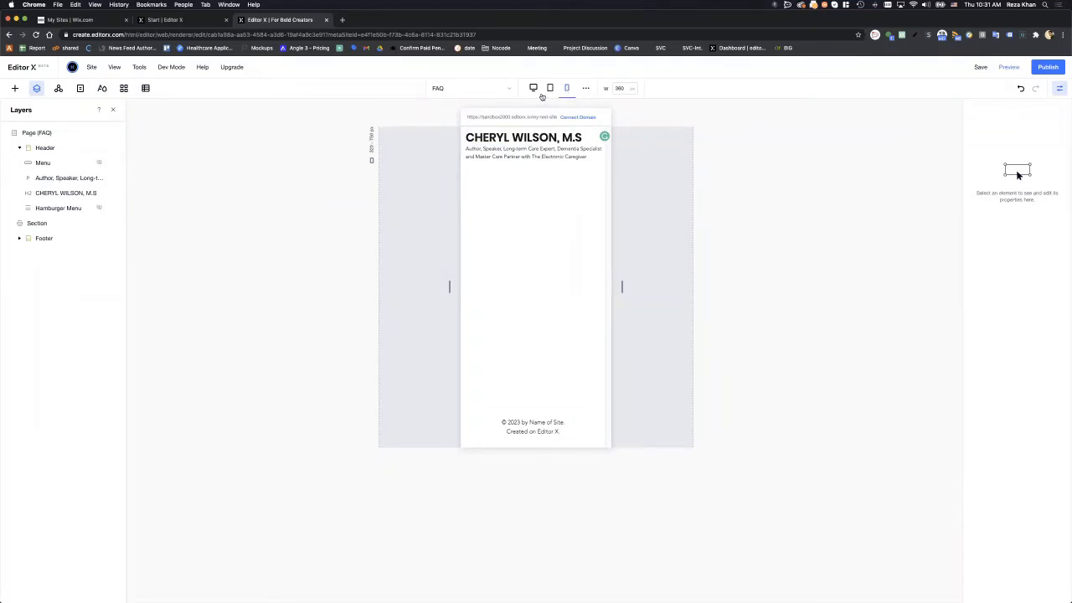
left_click(532, 88)
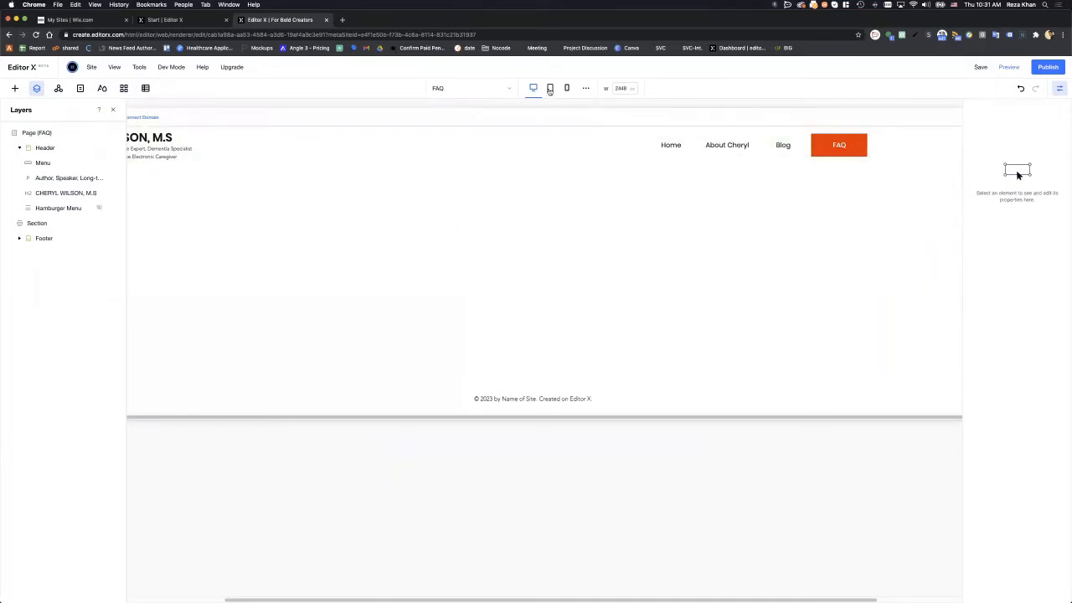
left_click(550, 89)
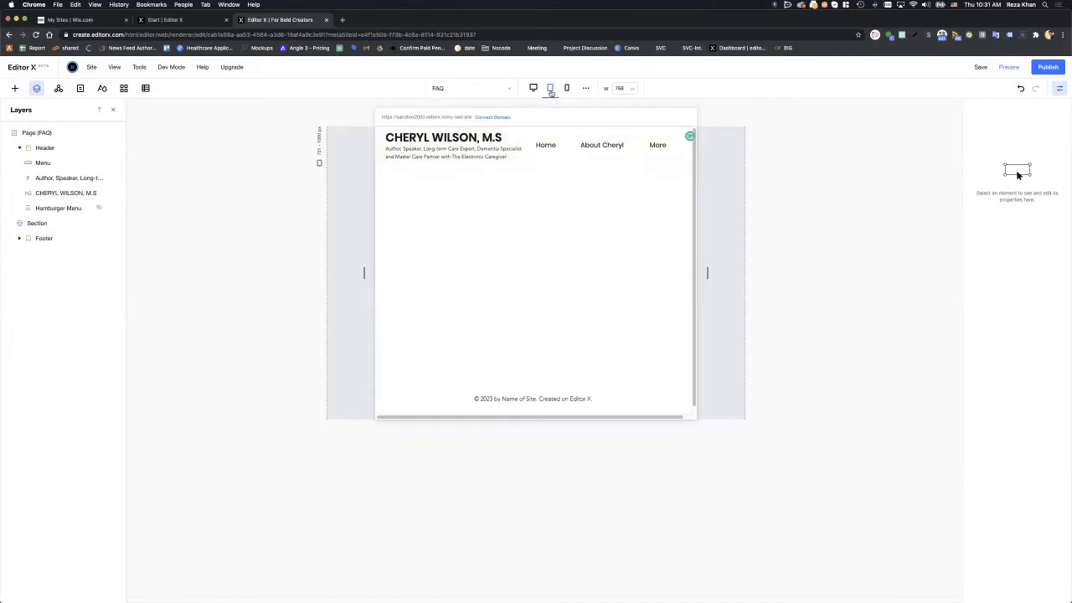
- Compare the mobile, desktop and tablet layouts, then set the desktop canvas width to 1300
left_click(567, 89)
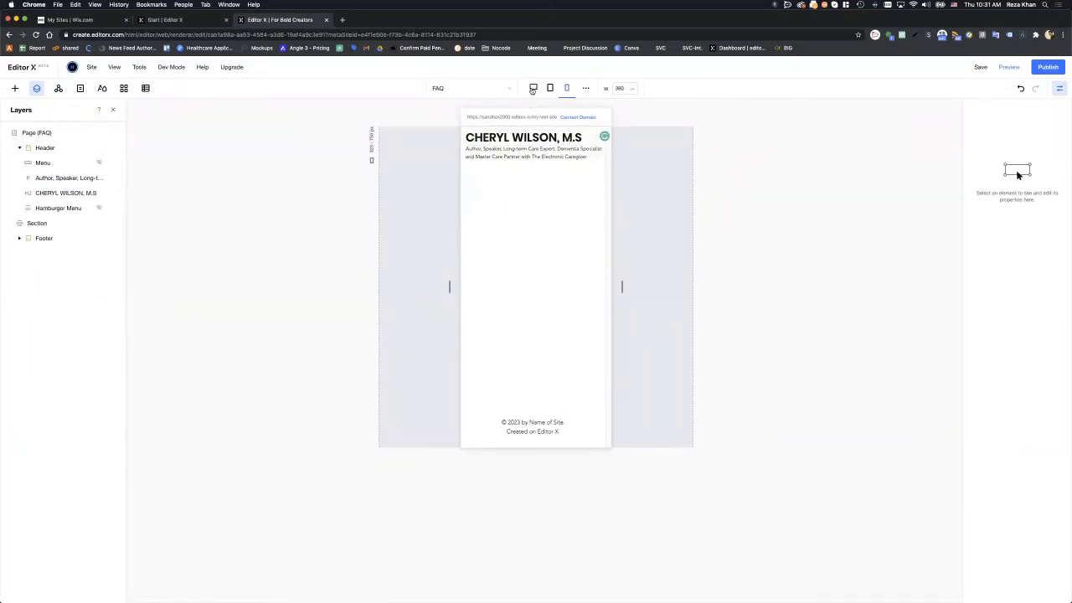
left_click(533, 89)
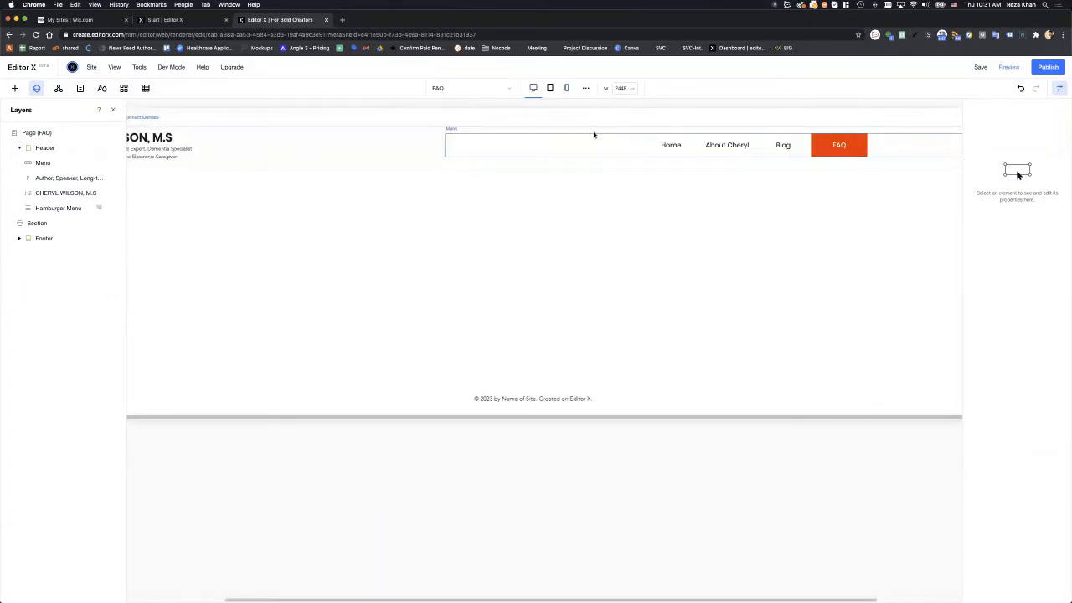
left_click(549, 89)
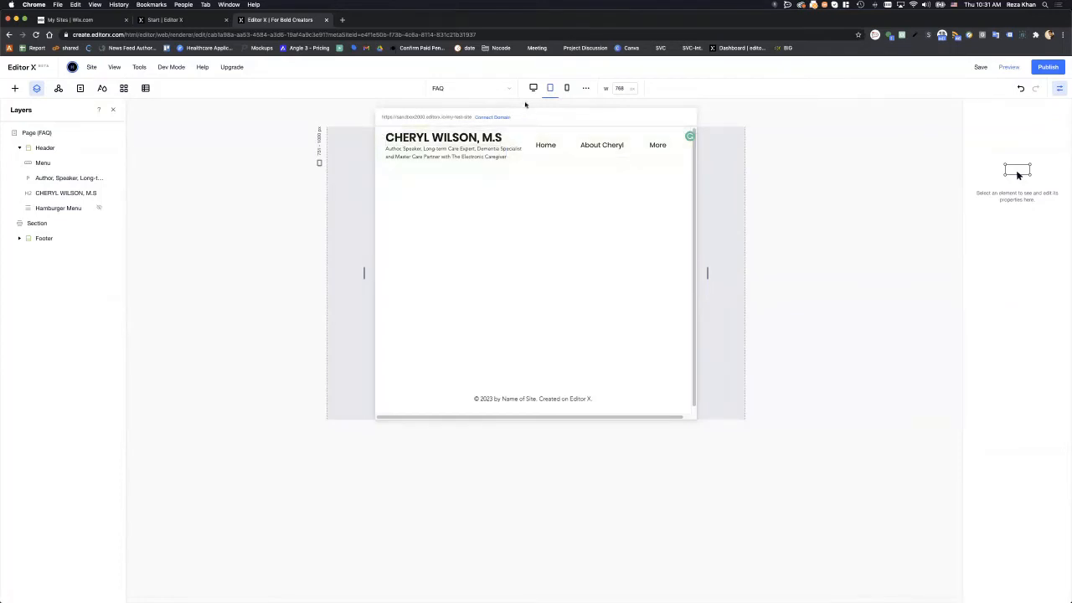
left_click(530, 94)
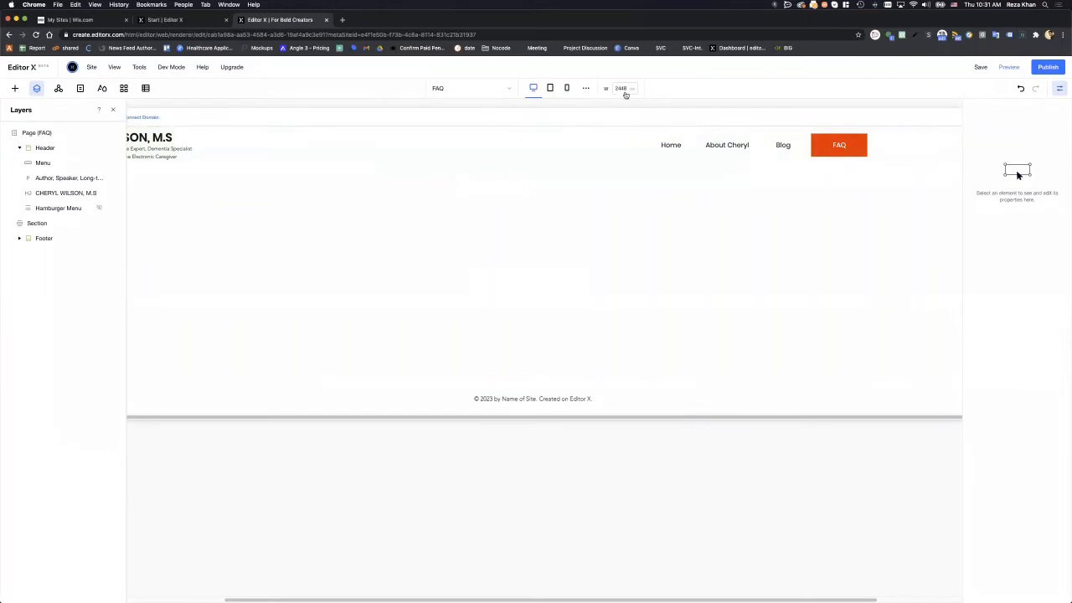
left_click(624, 89)
type("1")
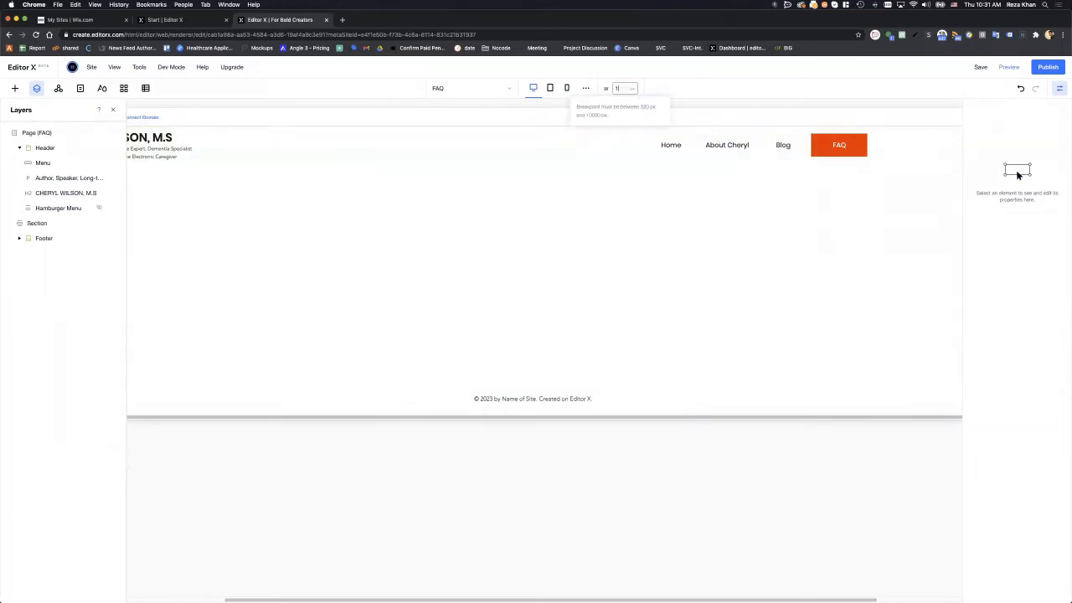
type("300")
key("Return")
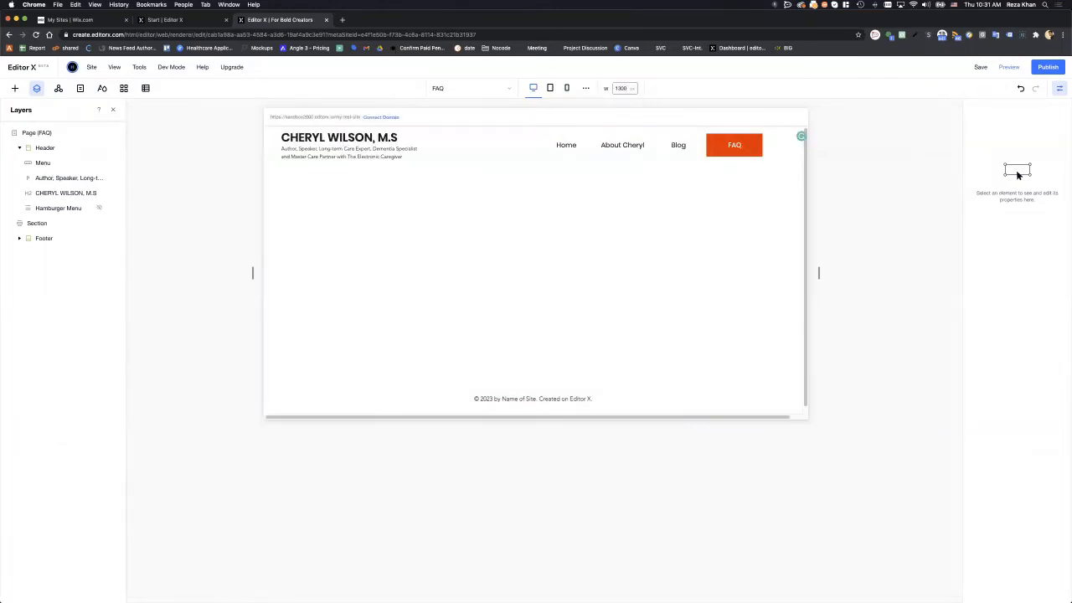
- Apply Align to left to the name heading and then to the author tagline beneath it
left_click(291, 139)
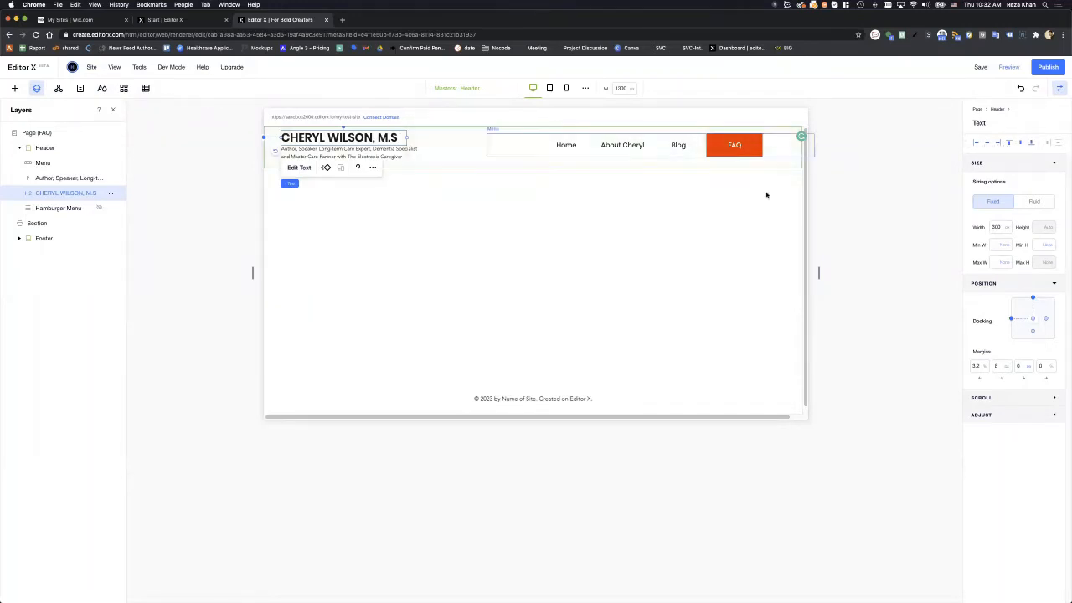
left_click(975, 144)
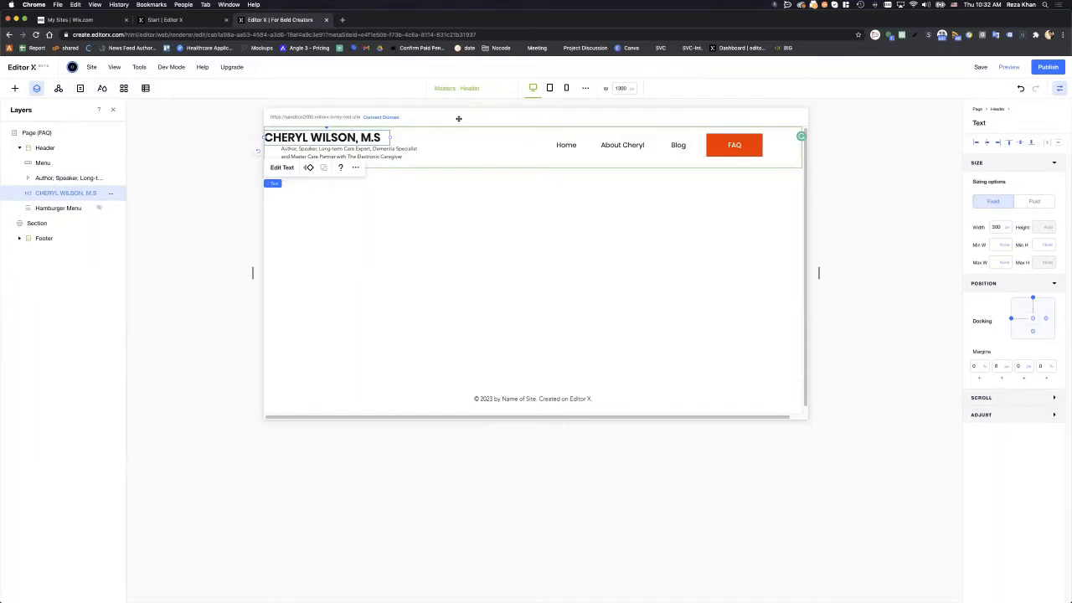
left_click(401, 151)
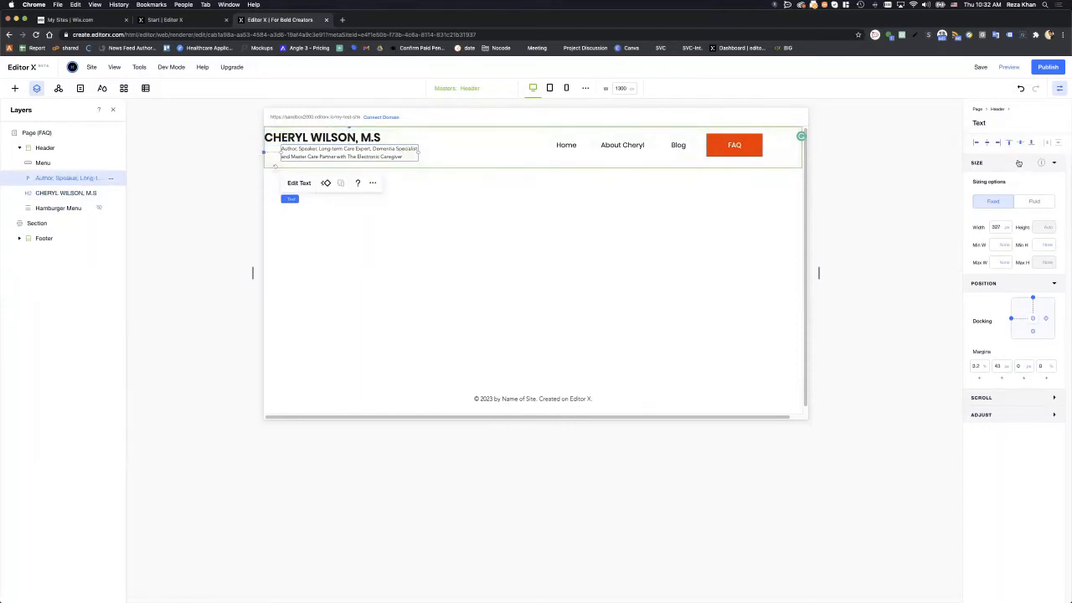
left_click(977, 144)
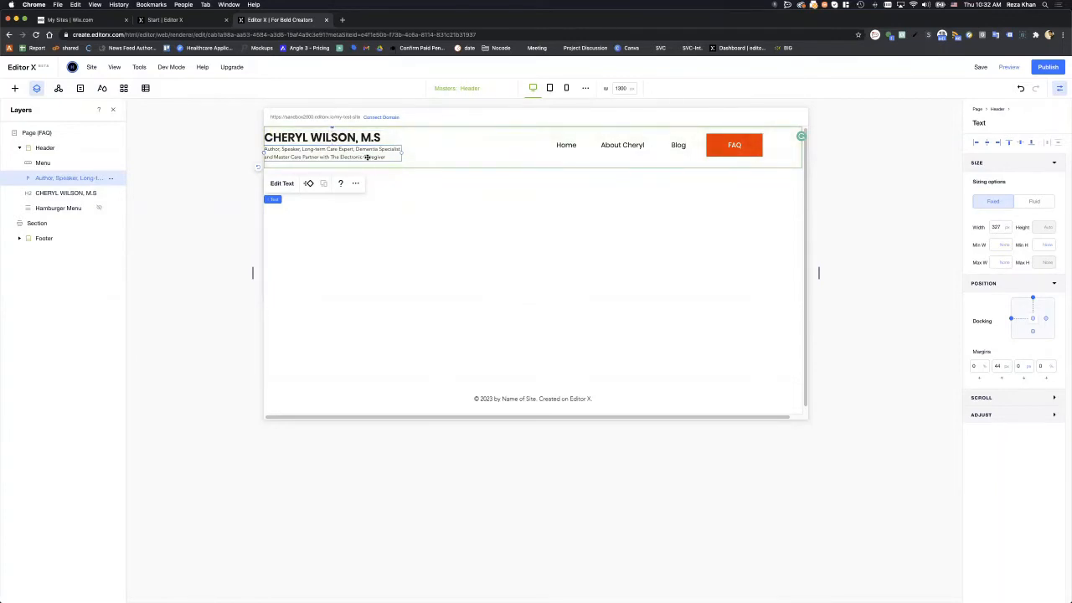
- Drag the subtitle beside the heading and switch its left margin unit to pixels
left_click_drag(359, 156, 517, 156)
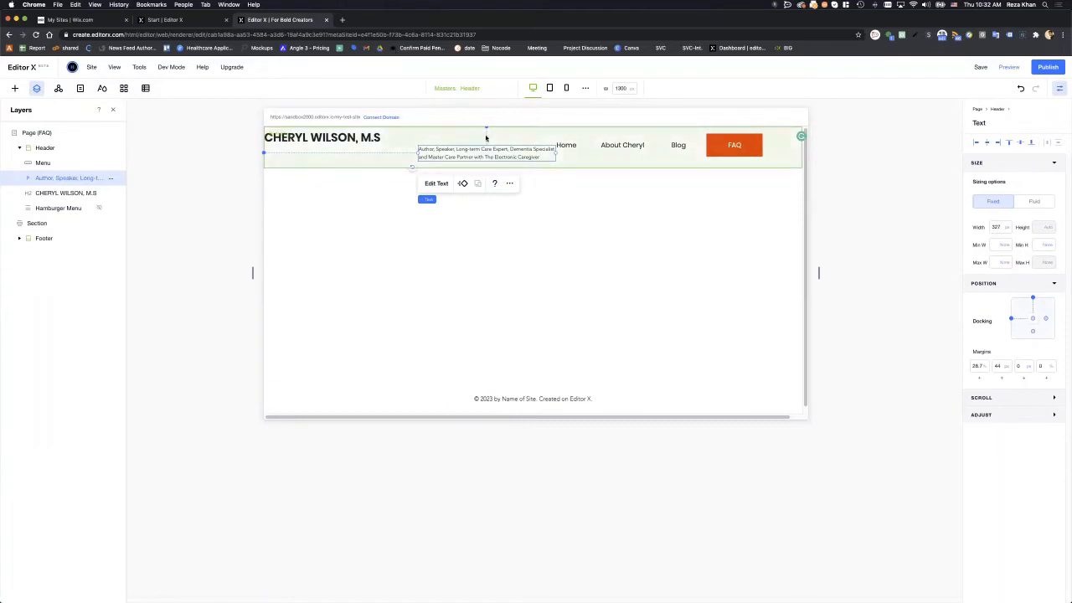
left_click(977, 367)
left_click(984, 366)
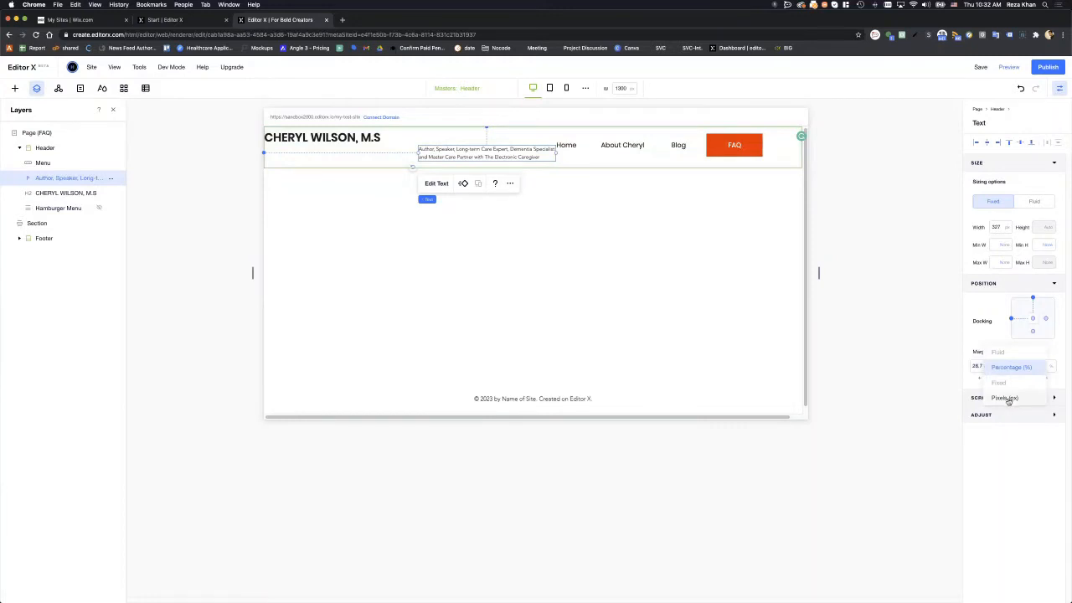
left_click(1010, 398)
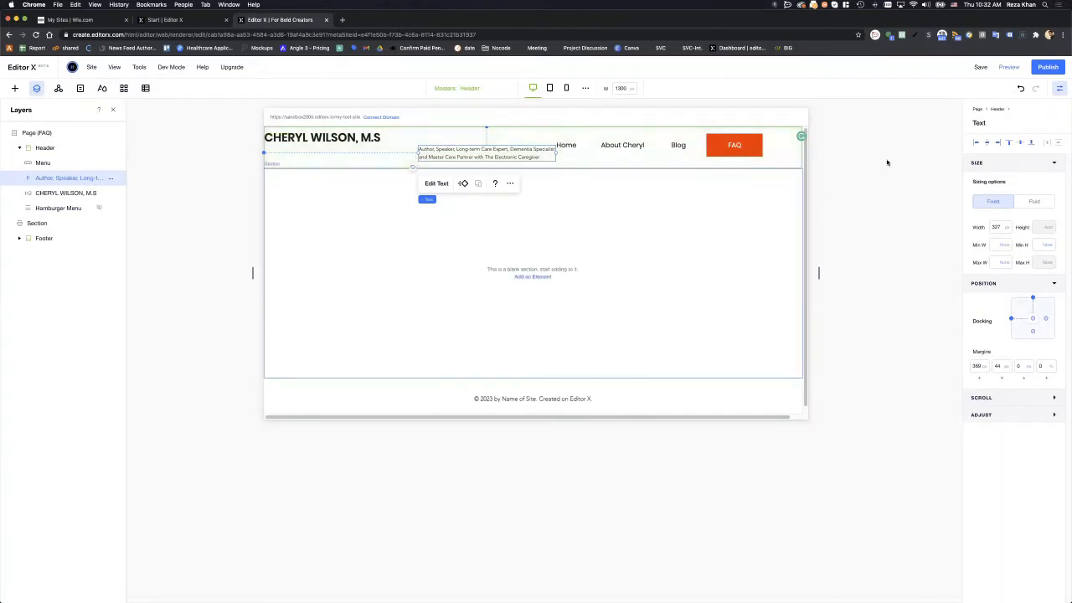
- Align the subtitle left and top, giving it a 44 px top margin and 0 left margin
left_click(977, 143)
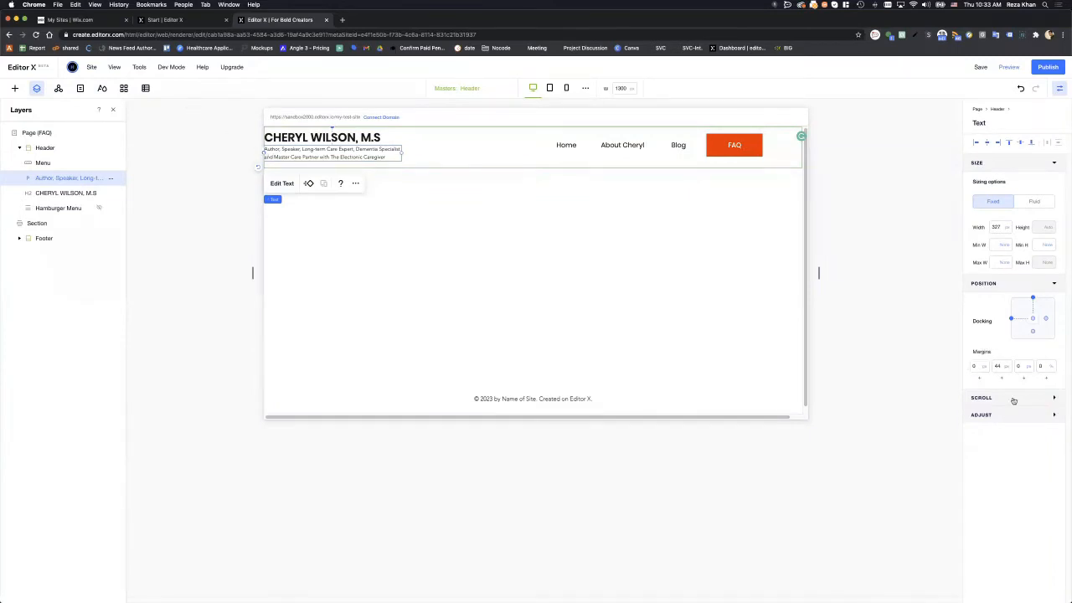
left_click(1009, 143)
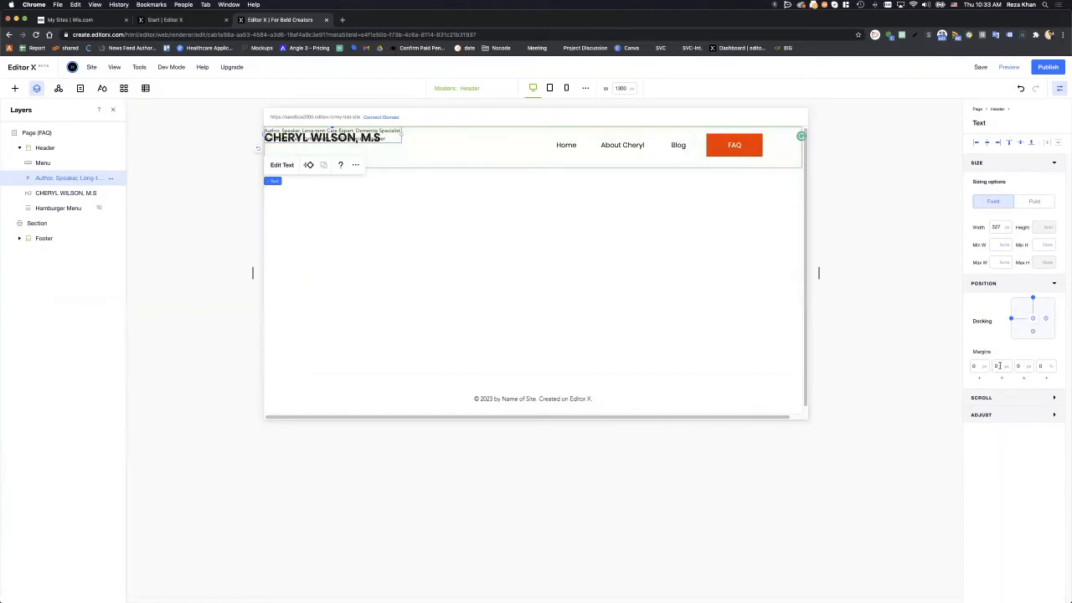
left_click(999, 366)
type("50")
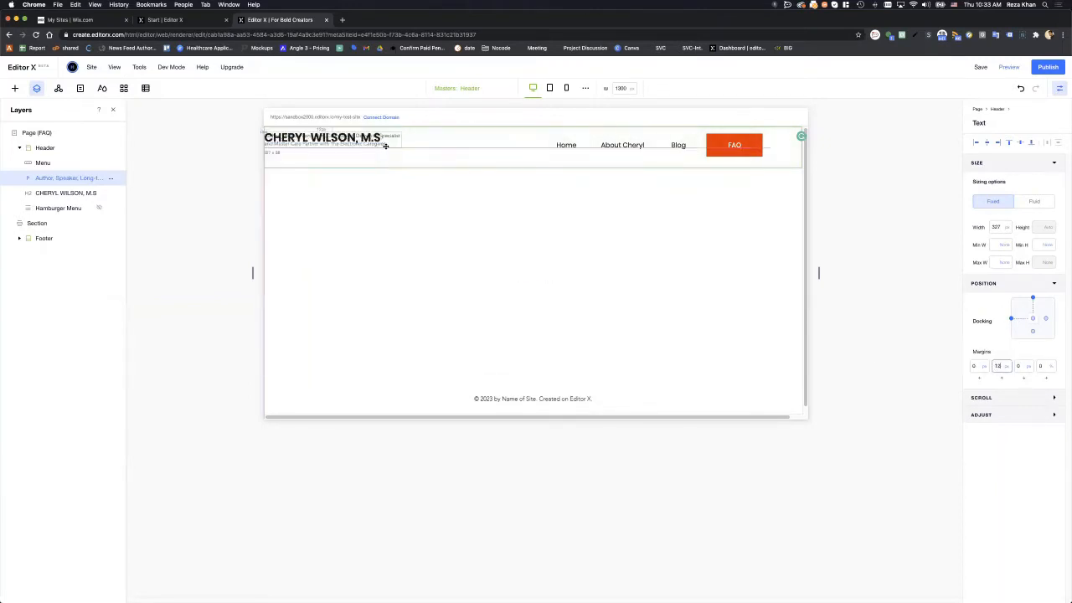
key("Down")
key("Down")
key("Down")
key("Down")
key("Down")
key("Down")
left_click(976, 144)
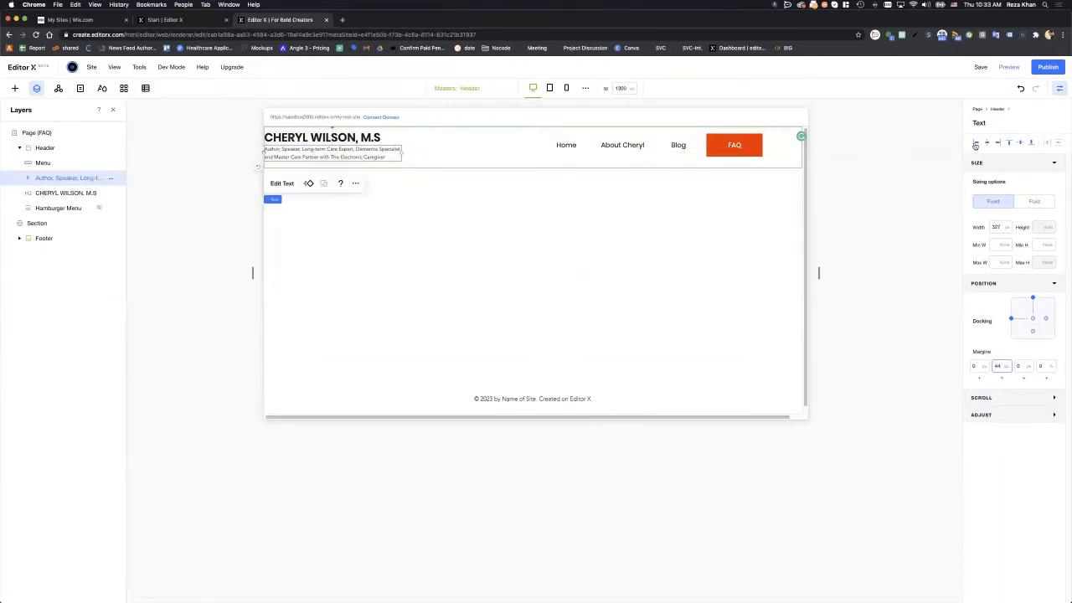
left_click(506, 131)
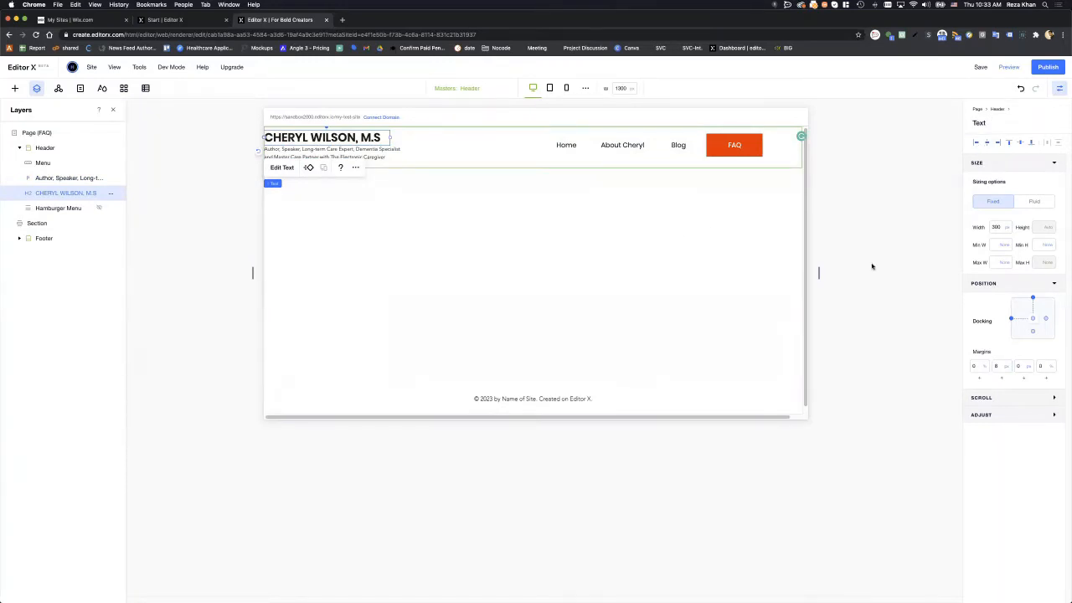
left_click(522, 173)
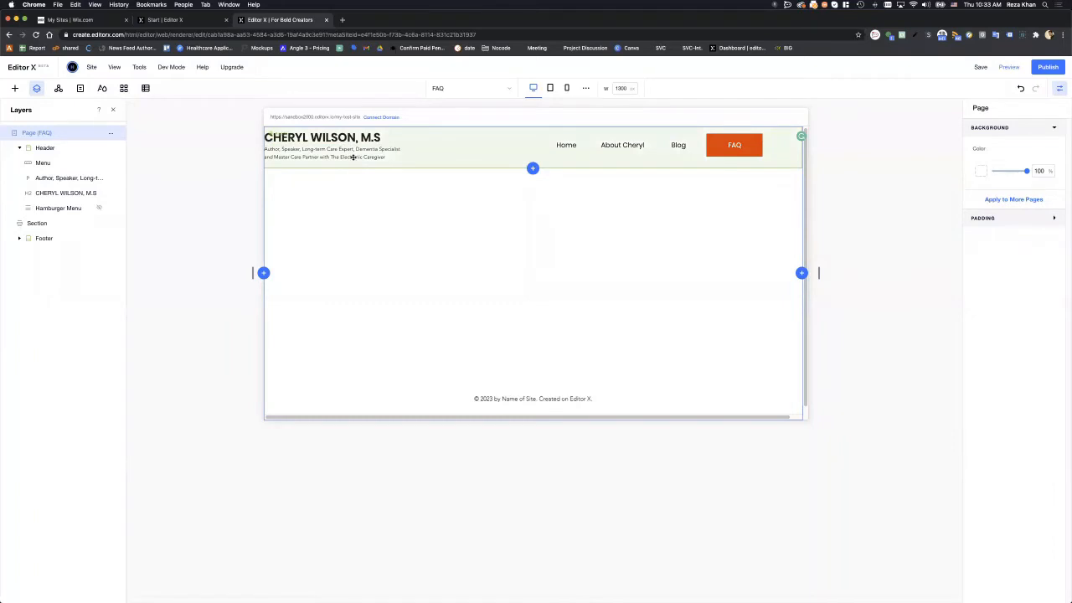
left_click(321, 150)
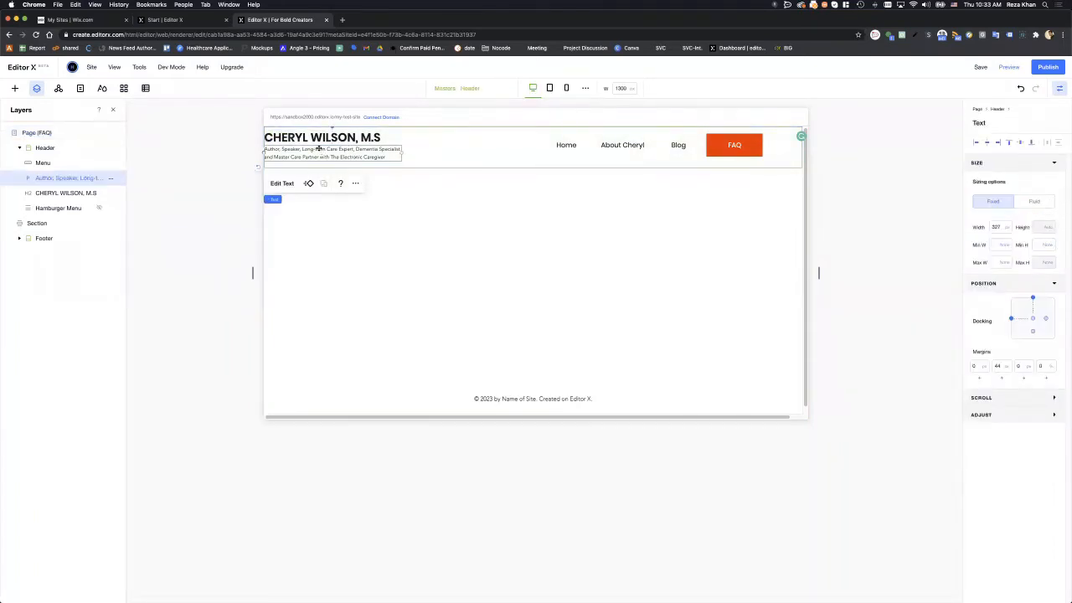
left_click(313, 139)
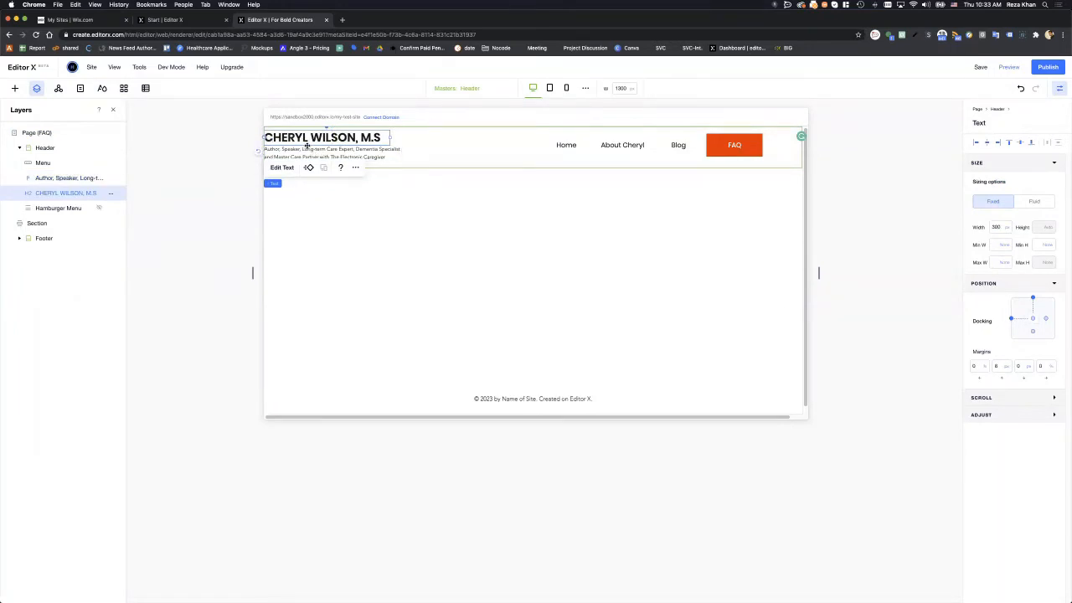
left_click(340, 154)
mouse_move(351, 154)
left_mouse_down()
mouse_move(355, 162)
mouse_move(351, 153)
left_mouse_up()
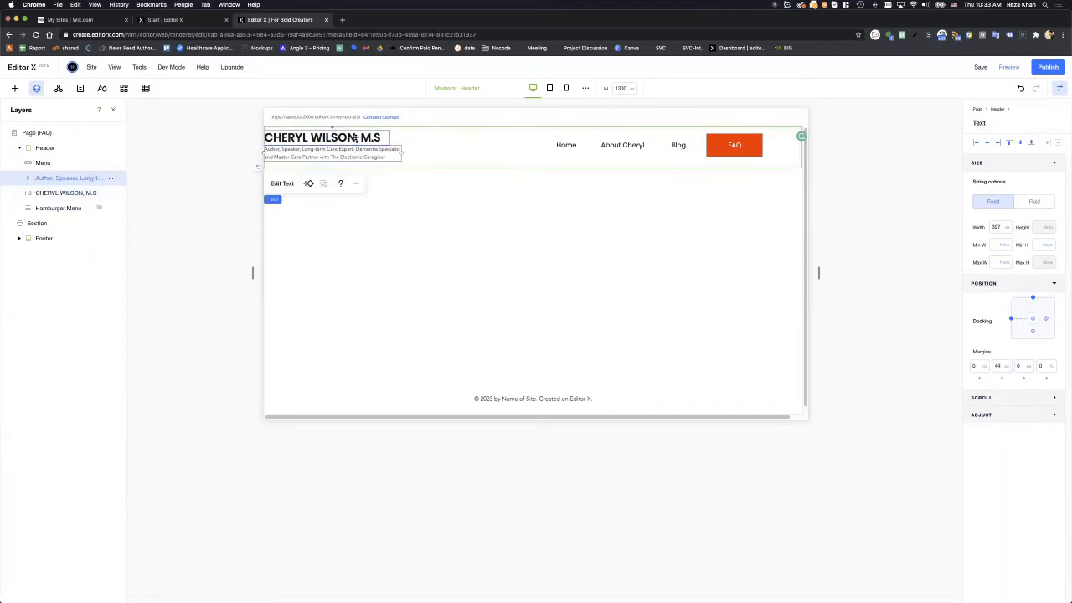
left_click(355, 138)
left_click(363, 151)
left_click(368, 139)
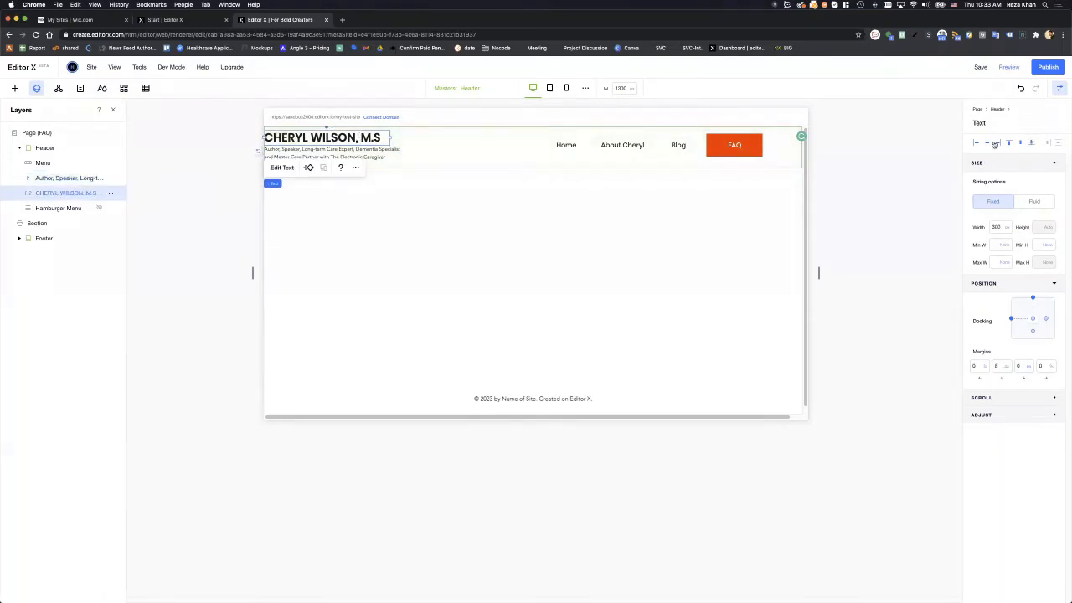
left_click(374, 151)
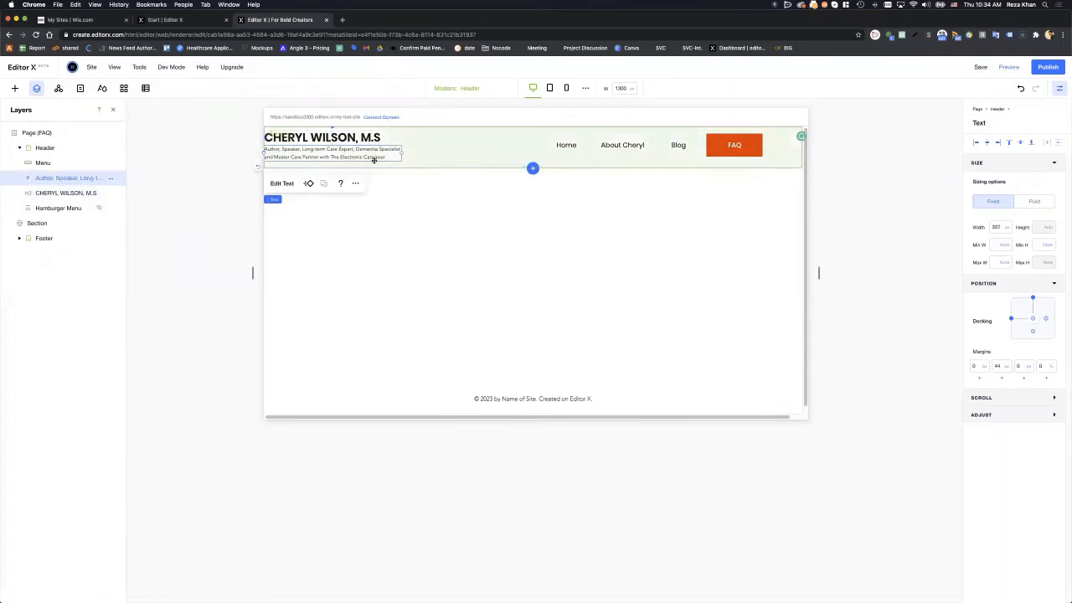
left_click(372, 137)
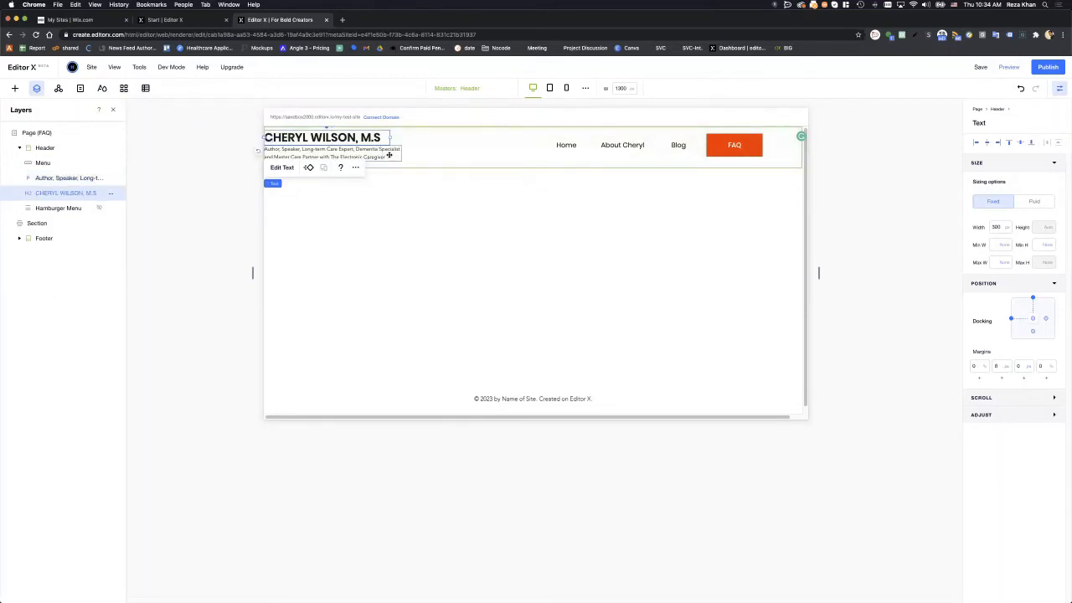
left_click(387, 151, "shift")
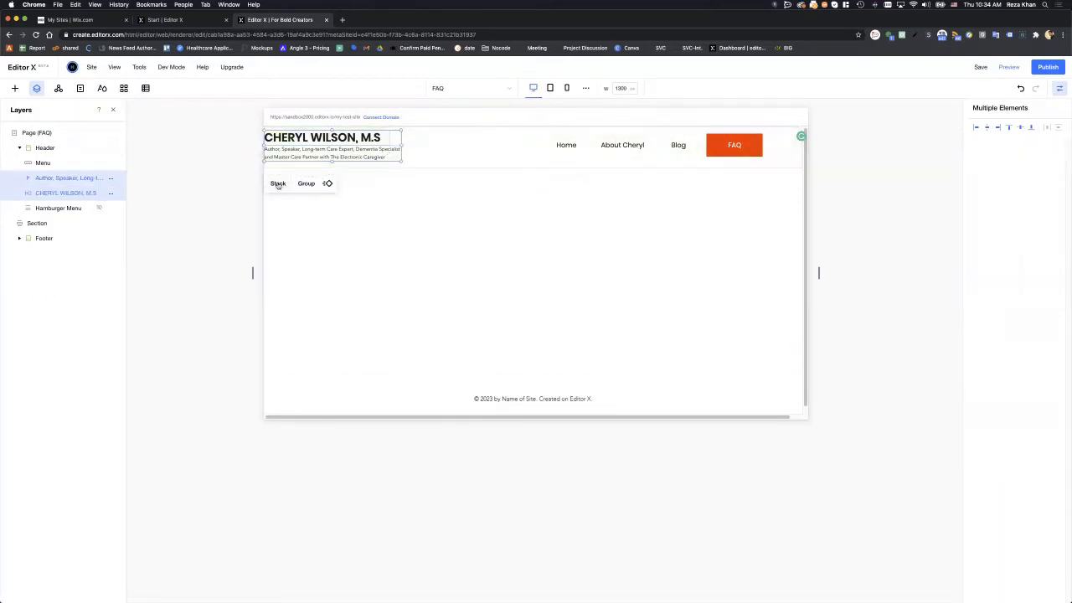
left_click(278, 184)
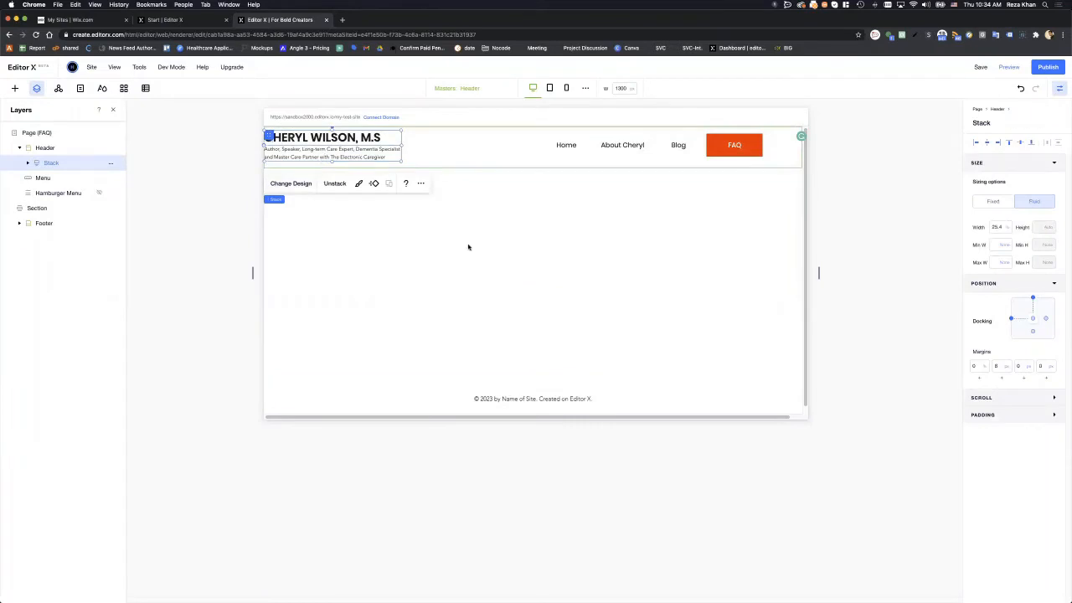
left_click(434, 223)
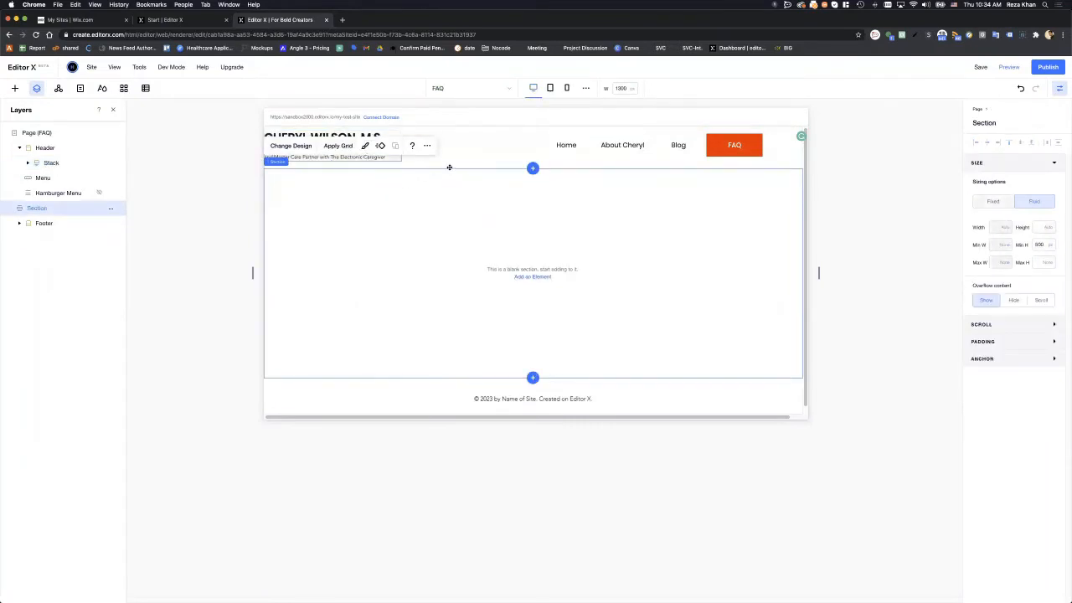
left_click_drag(366, 157, 469, 157)
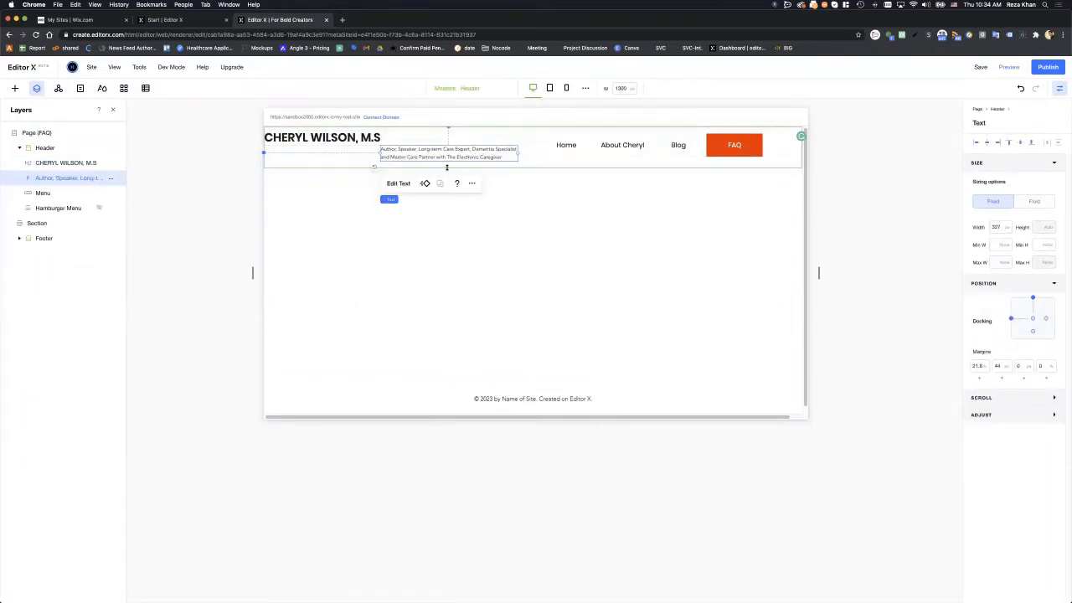
- Undo the stack's move to centre and dock it top-left in the header with zero margins
left_click(404, 208)
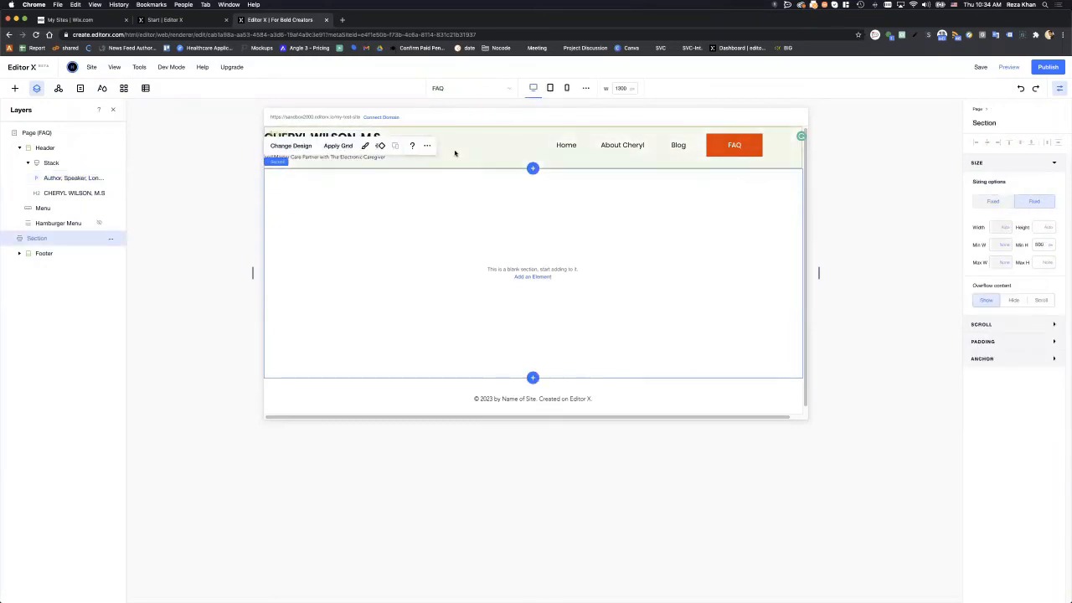
left_click(455, 154)
left_click(391, 141)
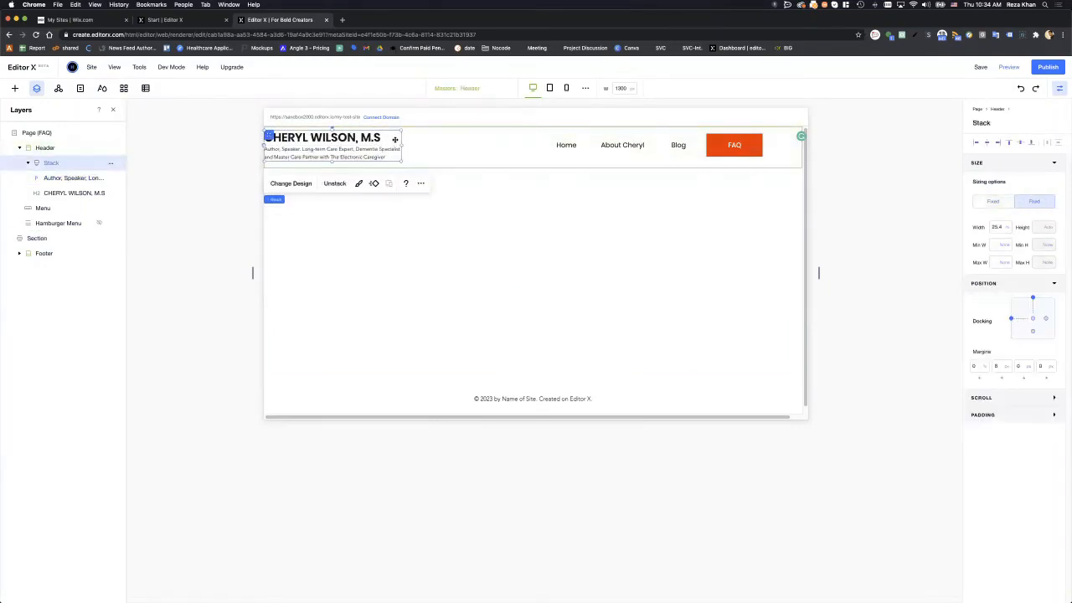
left_click_drag(394, 140, 558, 142)
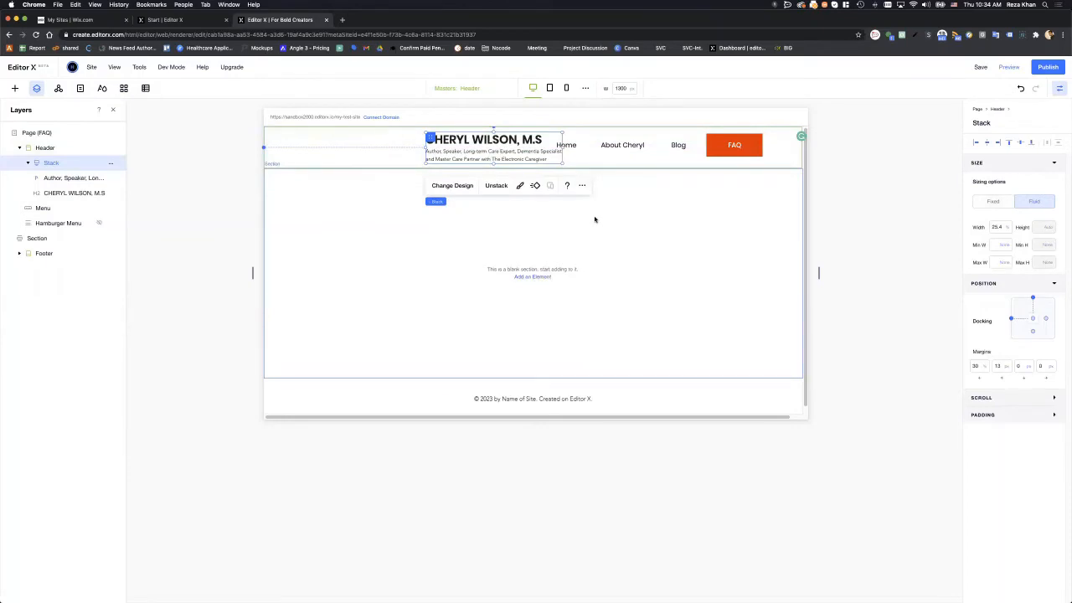
key("super+z")
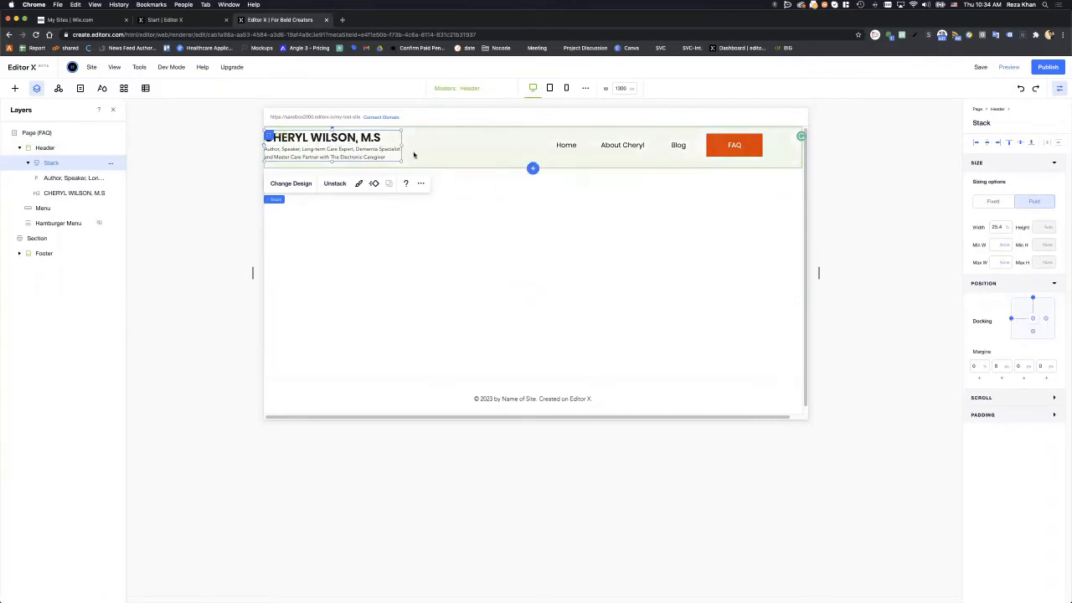
left_click(975, 143)
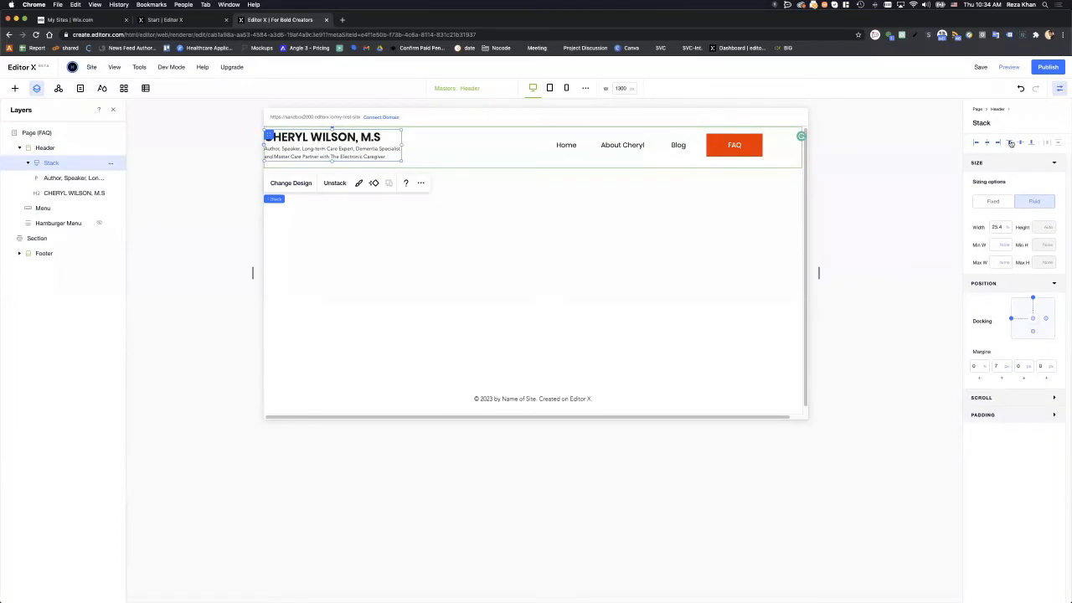
left_click(1011, 144)
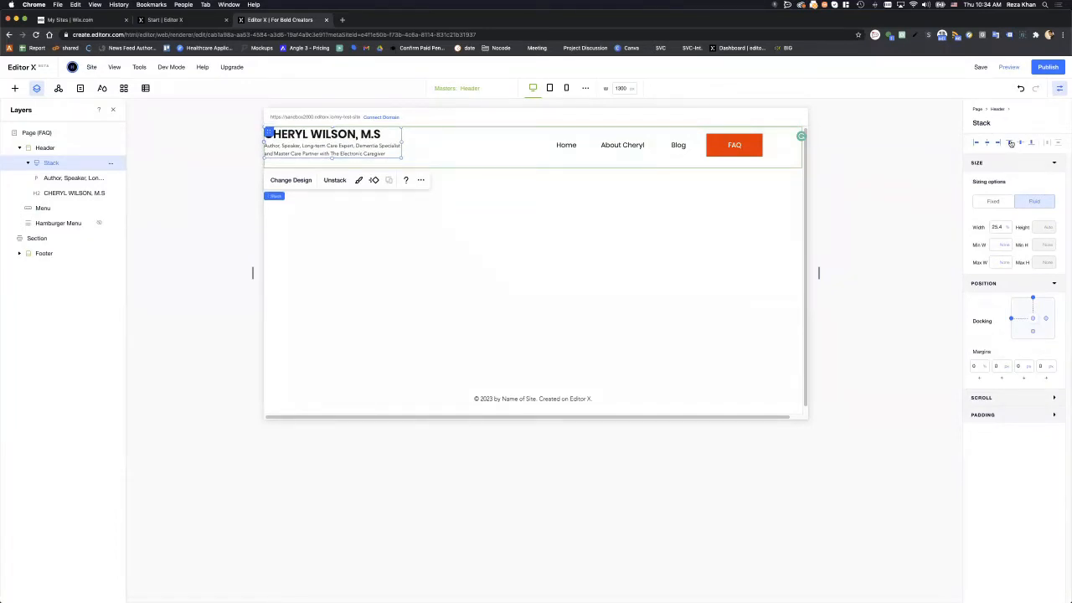
left_click(1031, 143)
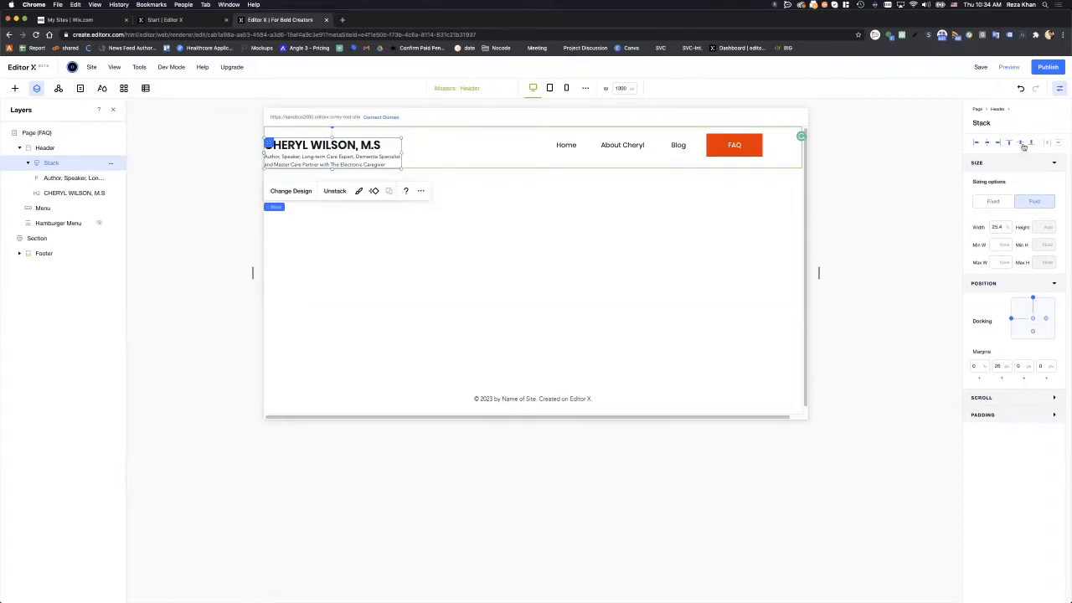
left_click(1011, 143)
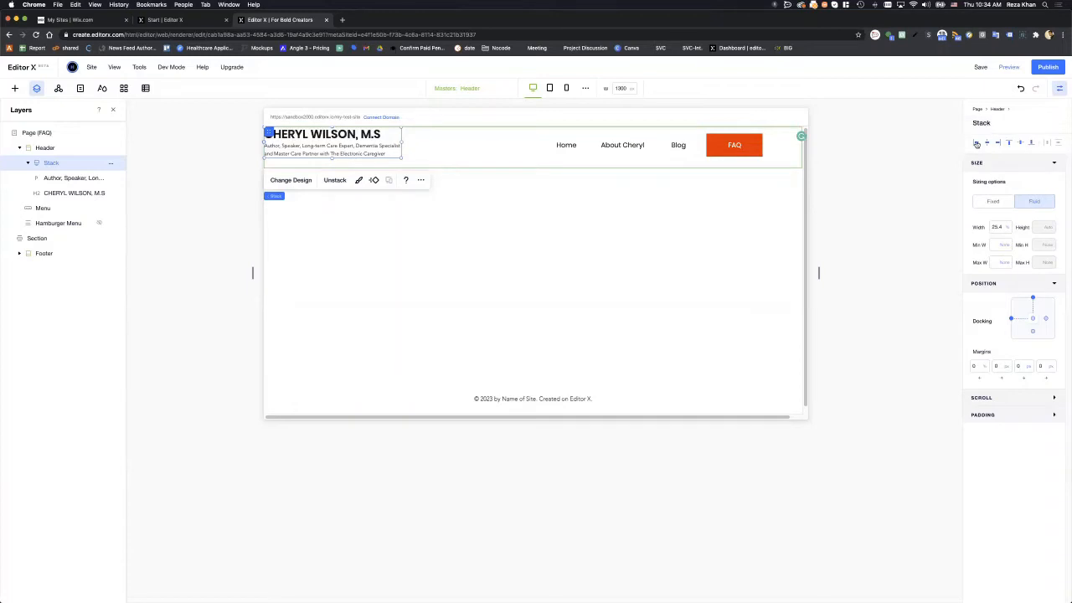
left_click(742, 239)
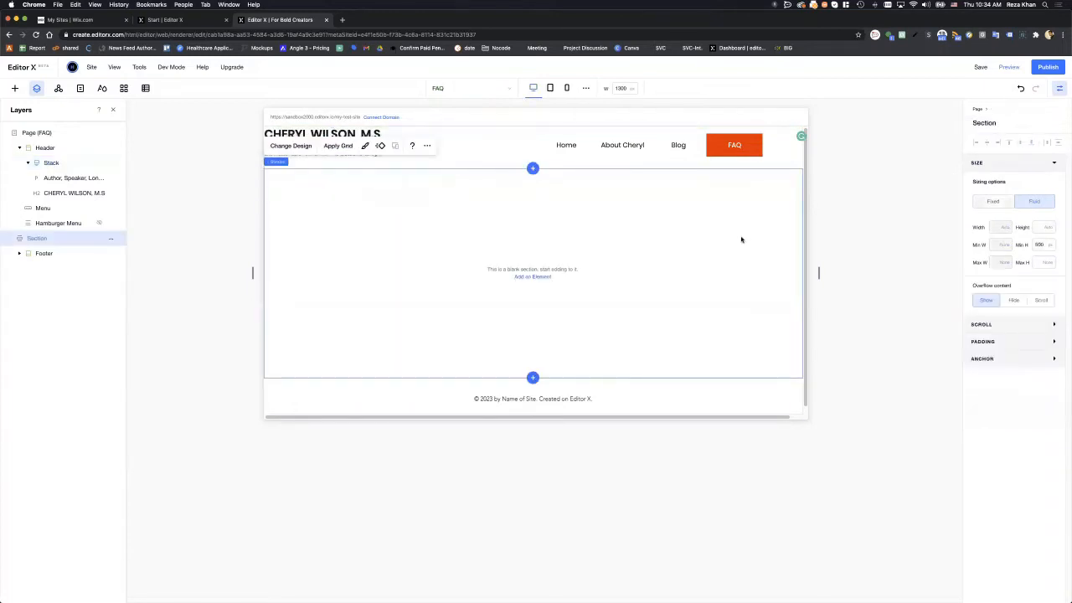
left_click(838, 219)
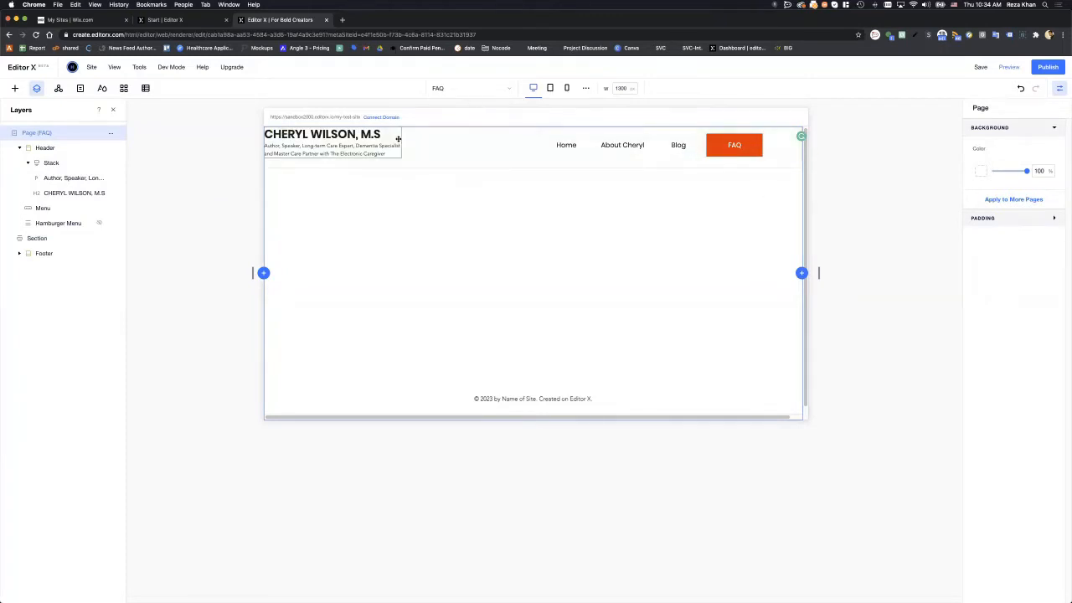
- Check tablet and mobile views, then return to desktop with a 1300 px canvas width
left_click(550, 88)
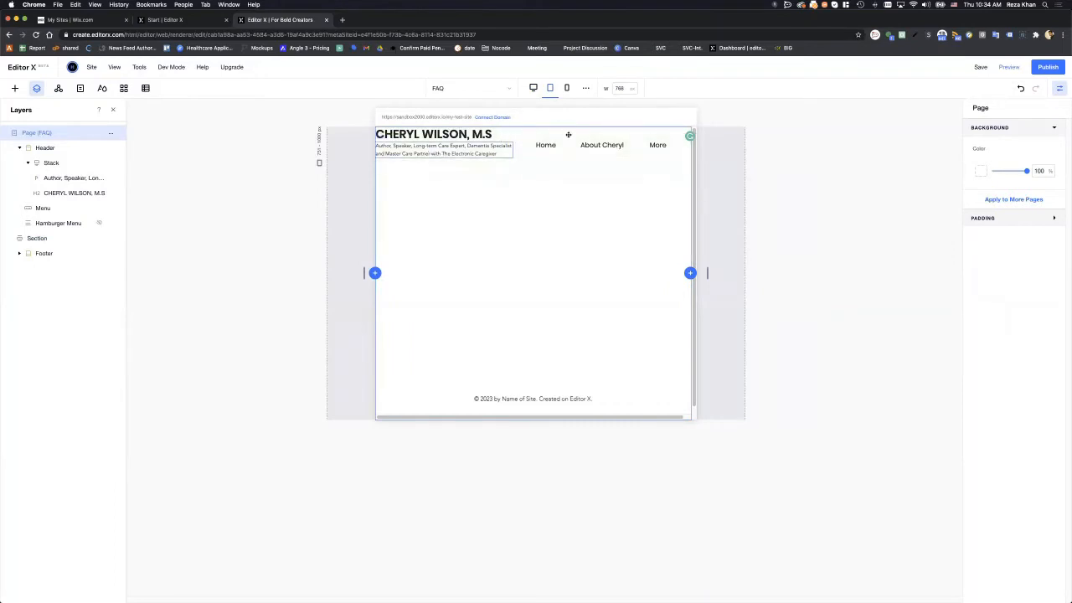
left_click(566, 89)
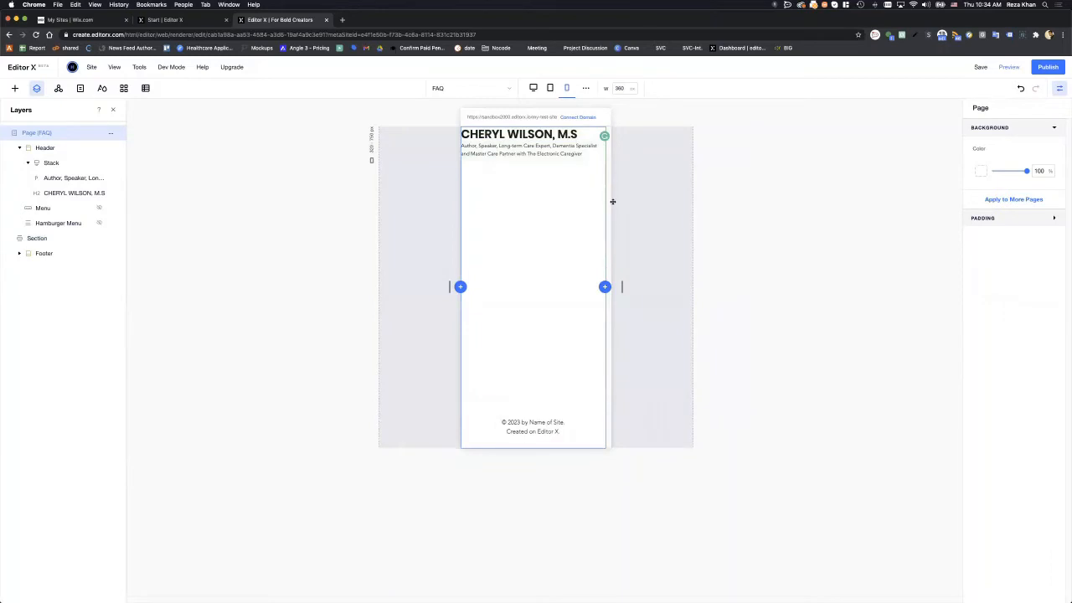
left_click(532, 88)
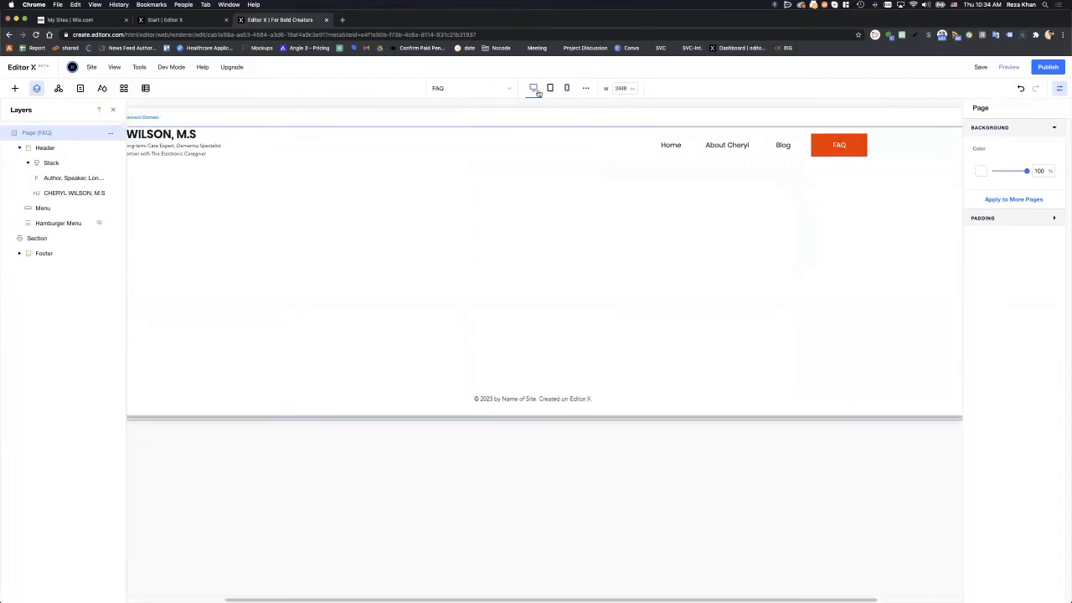
double_click(621, 90)
type("1300")
key("Return")
double_click(630, 89)
type("1300")
key("Return")
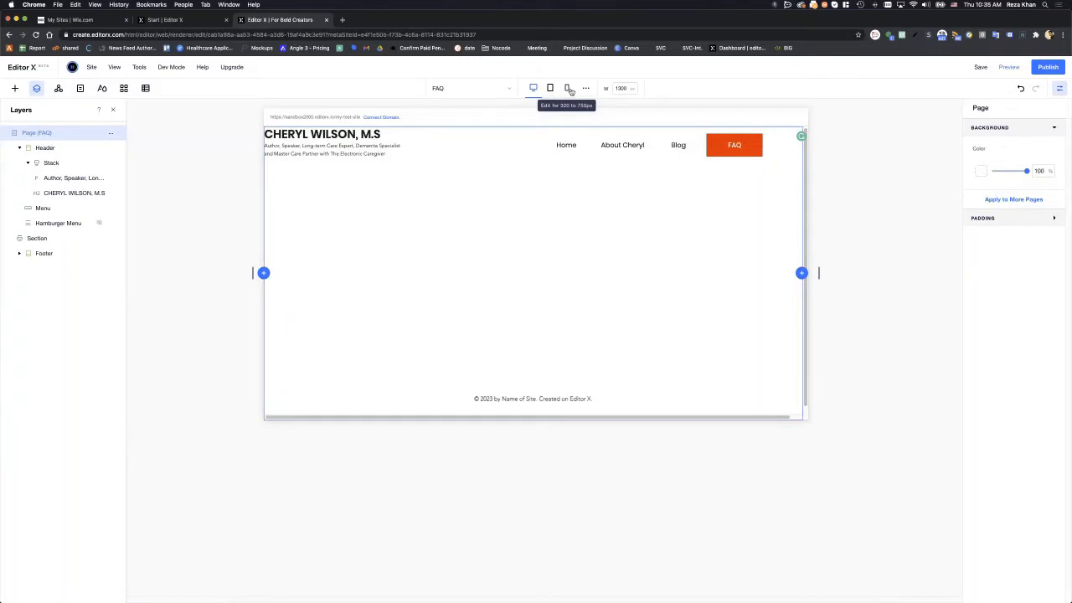
left_click(399, 139)
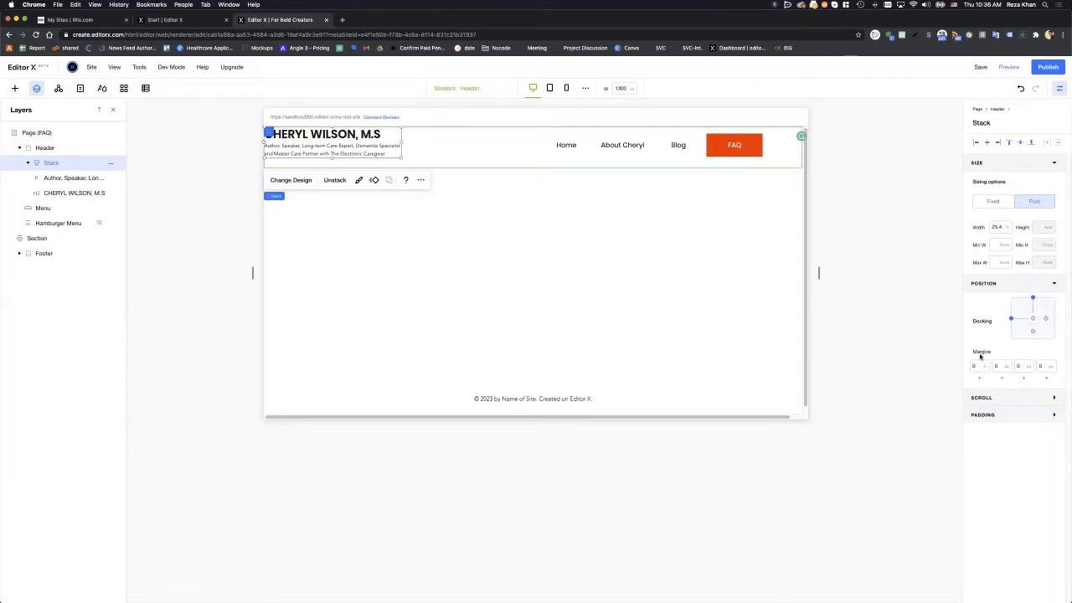
left_click(940, 348)
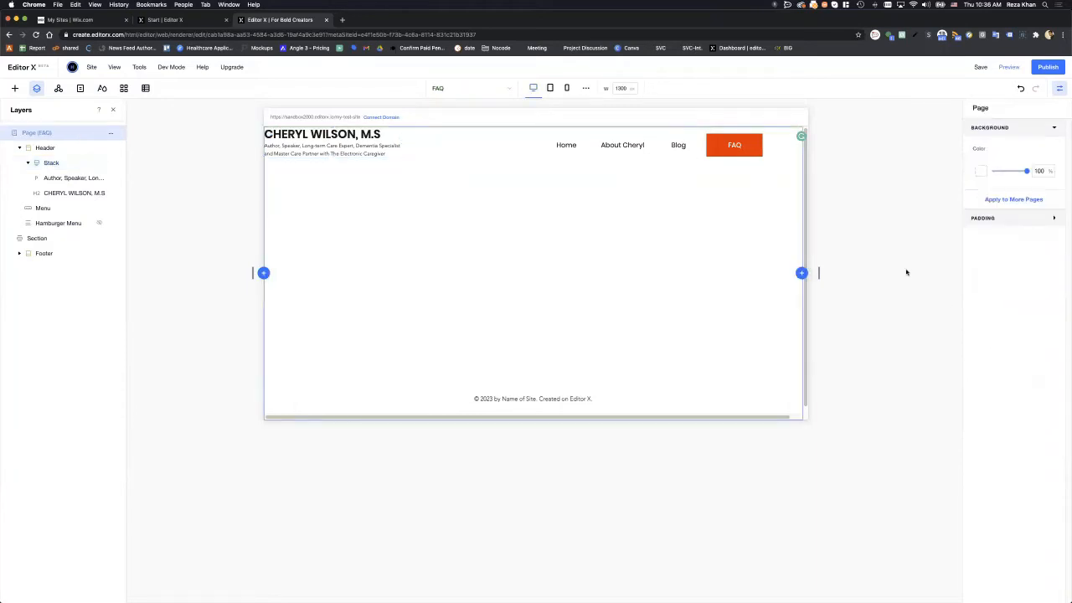
left_click(399, 147)
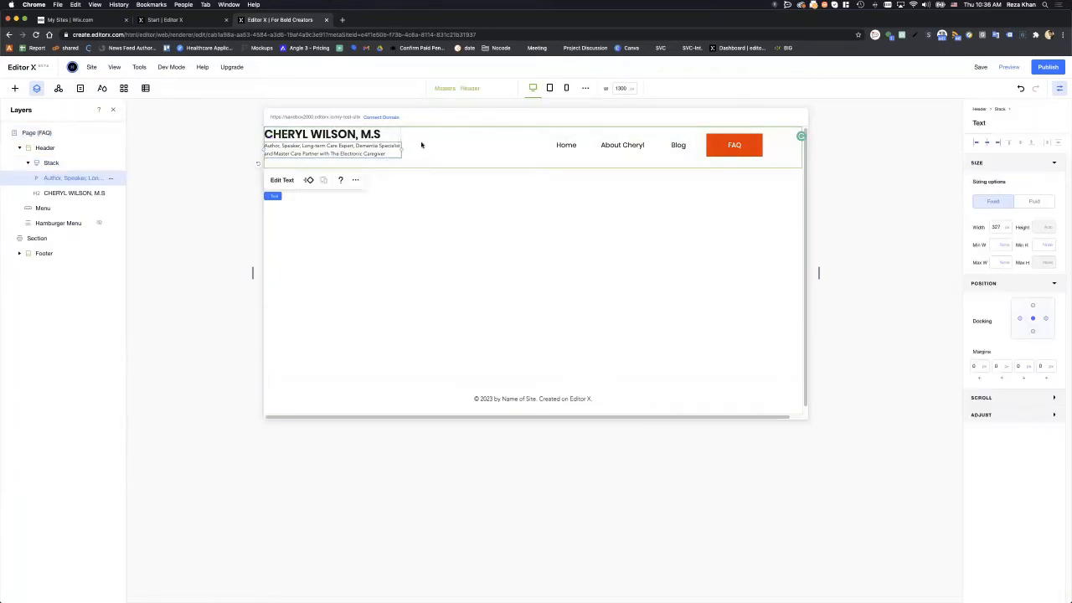
left_click(437, 151)
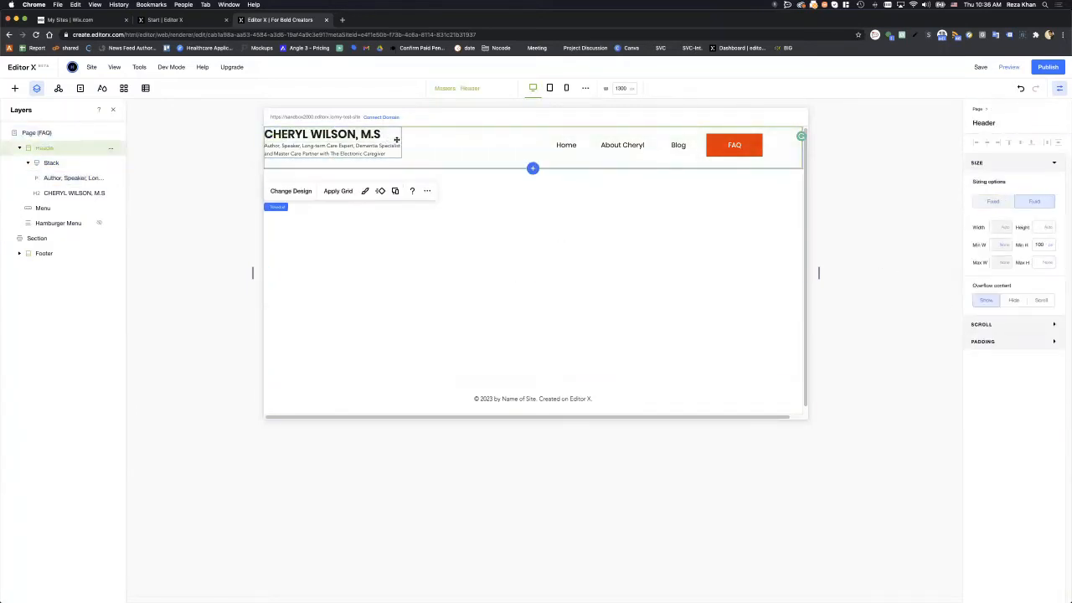
left_click(396, 140)
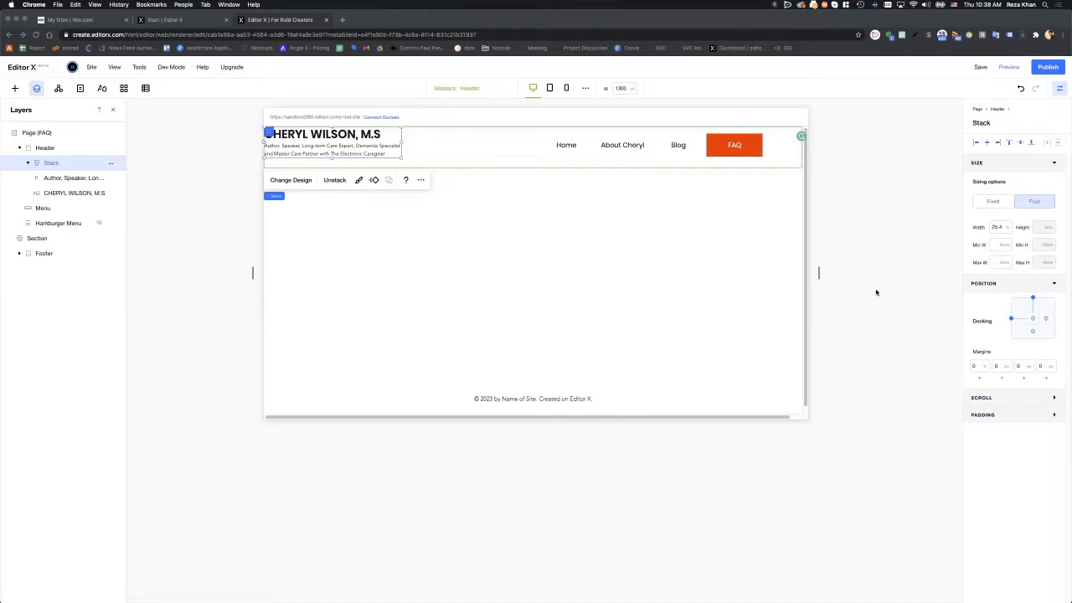
left_click(992, 416)
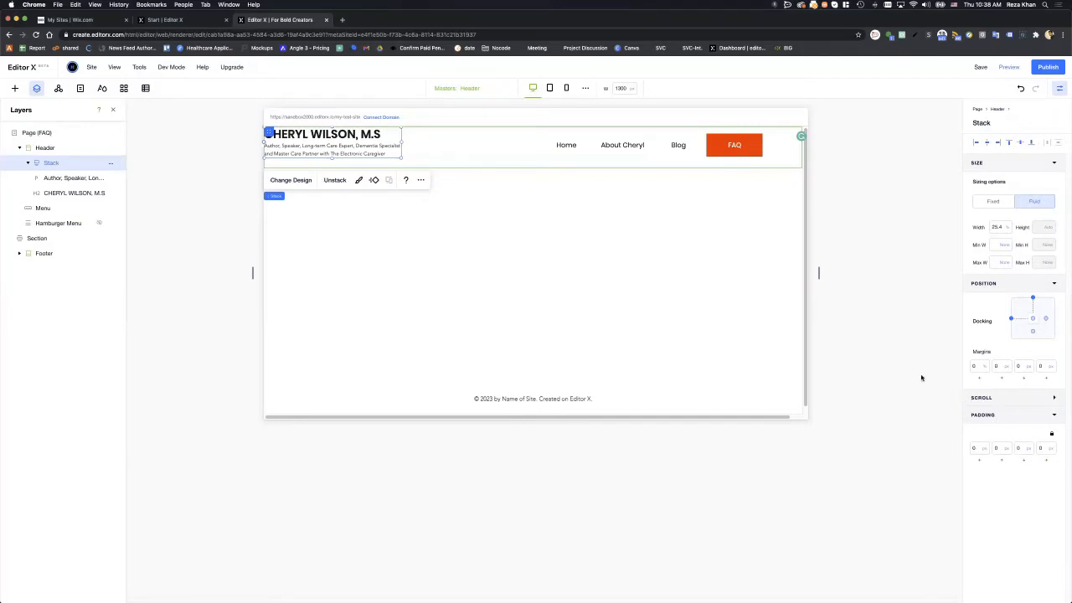
left_click(236, 128)
left_click(304, 138)
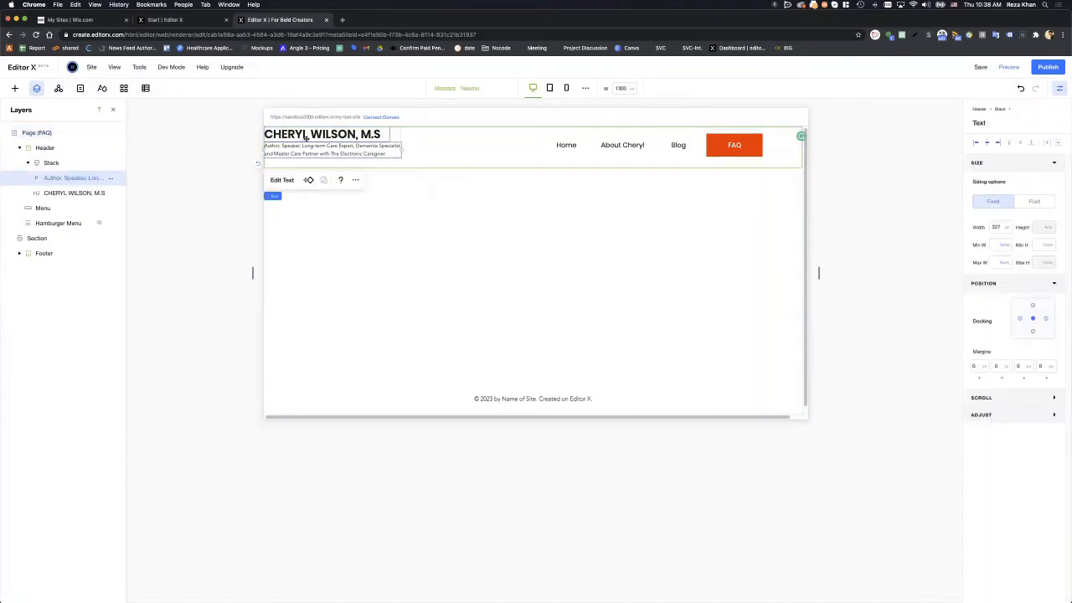
left_click(397, 136)
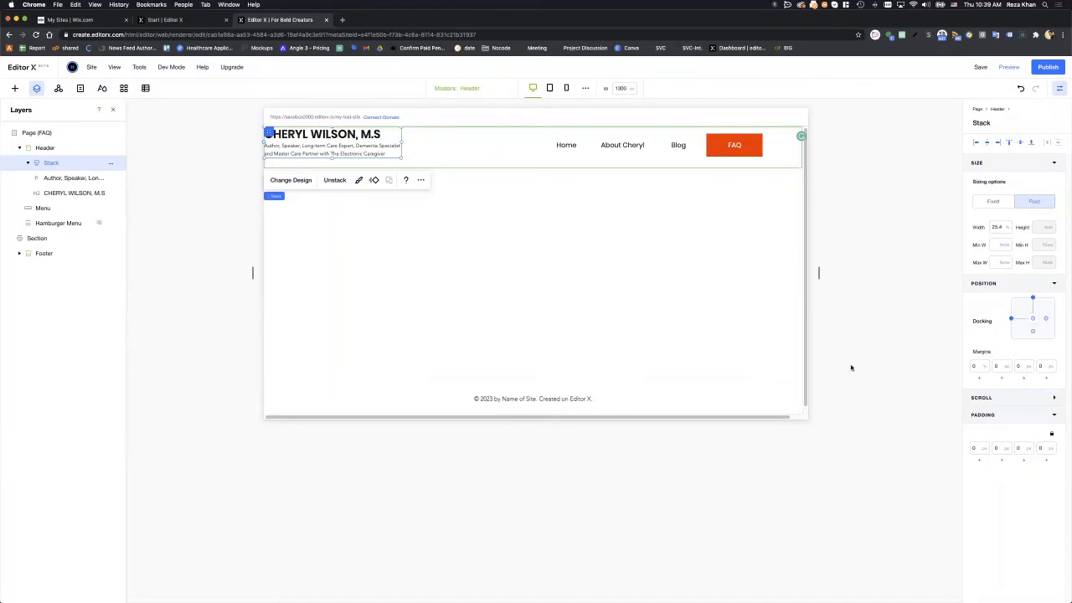
left_click(289, 201)
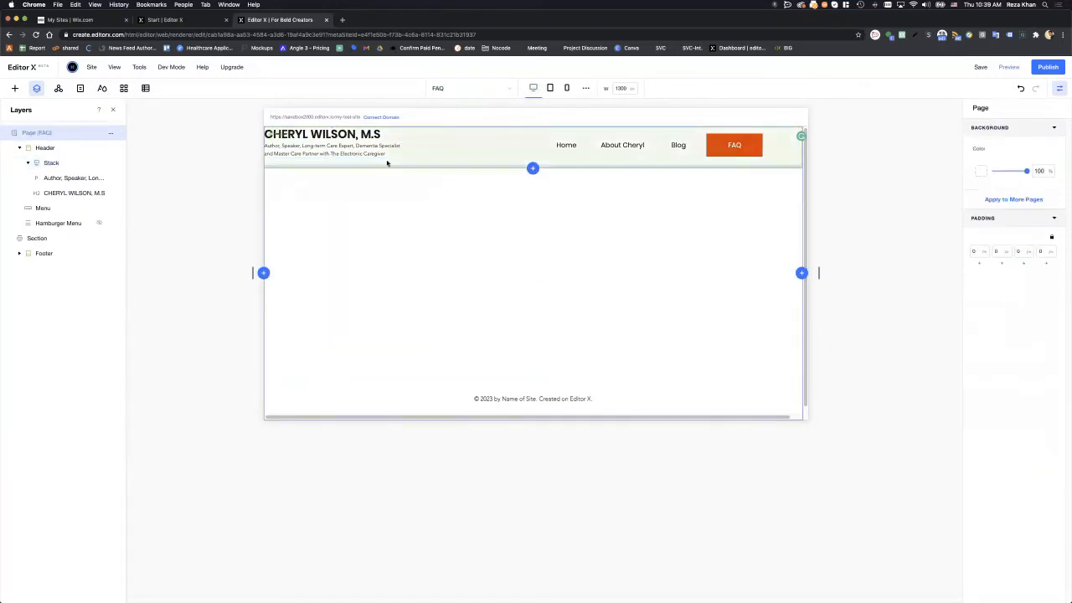
left_click(398, 139)
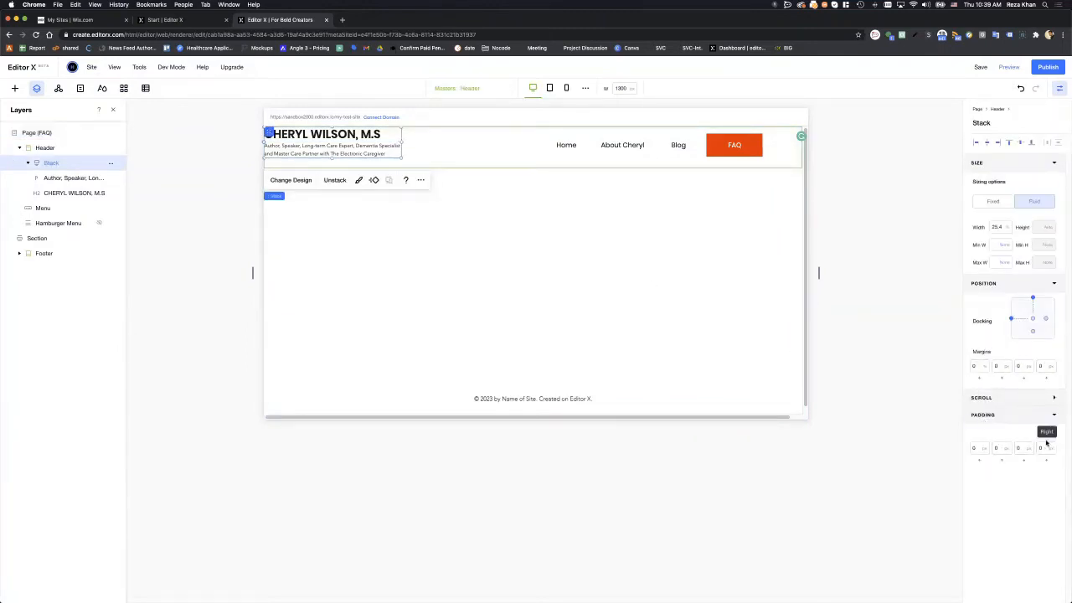
left_click(1052, 415)
- Preview the header at tablet and mobile breakpoints, then return to desktop
left_click(549, 89)
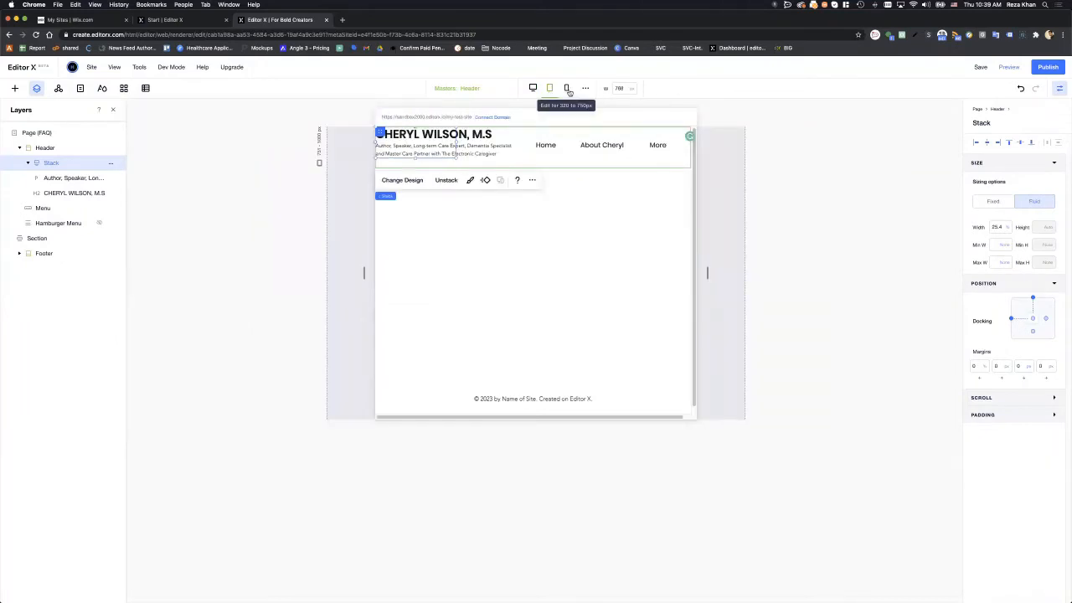
left_click(567, 89)
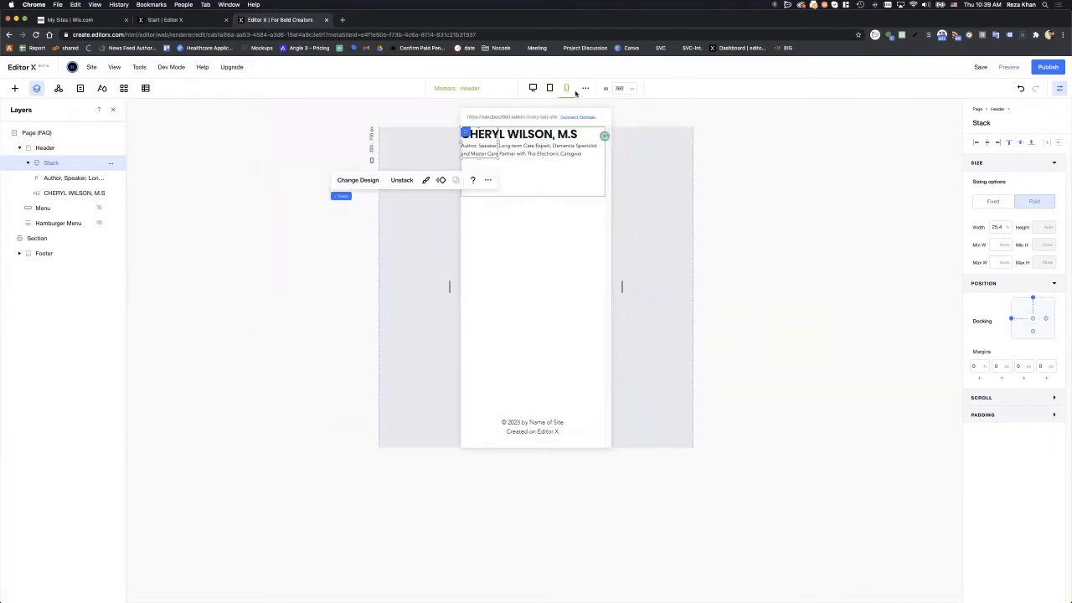
left_click(534, 89)
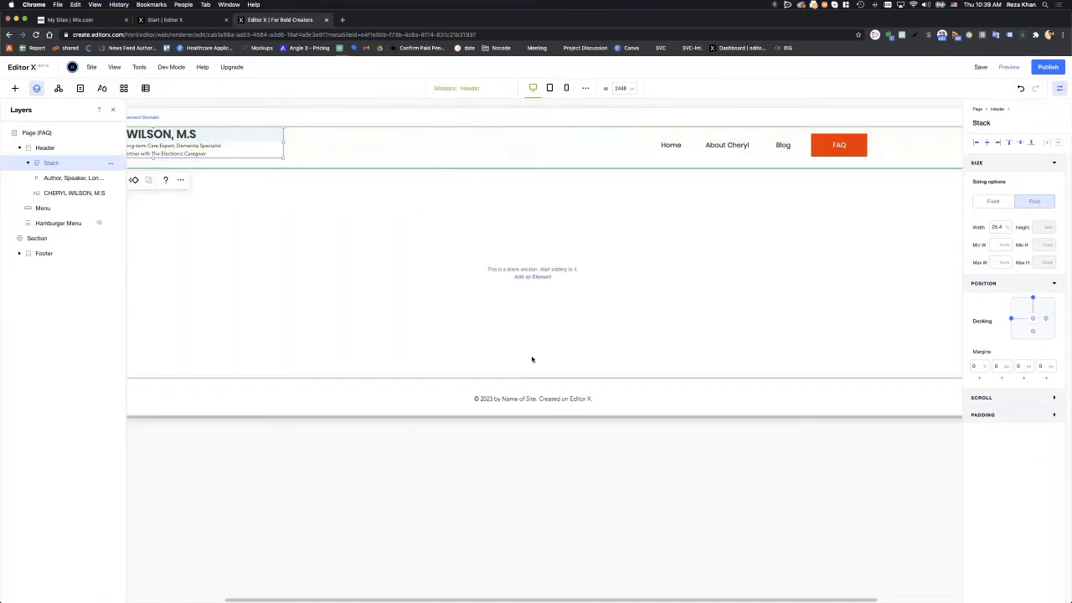
scroll(293, 594, "left", 3)
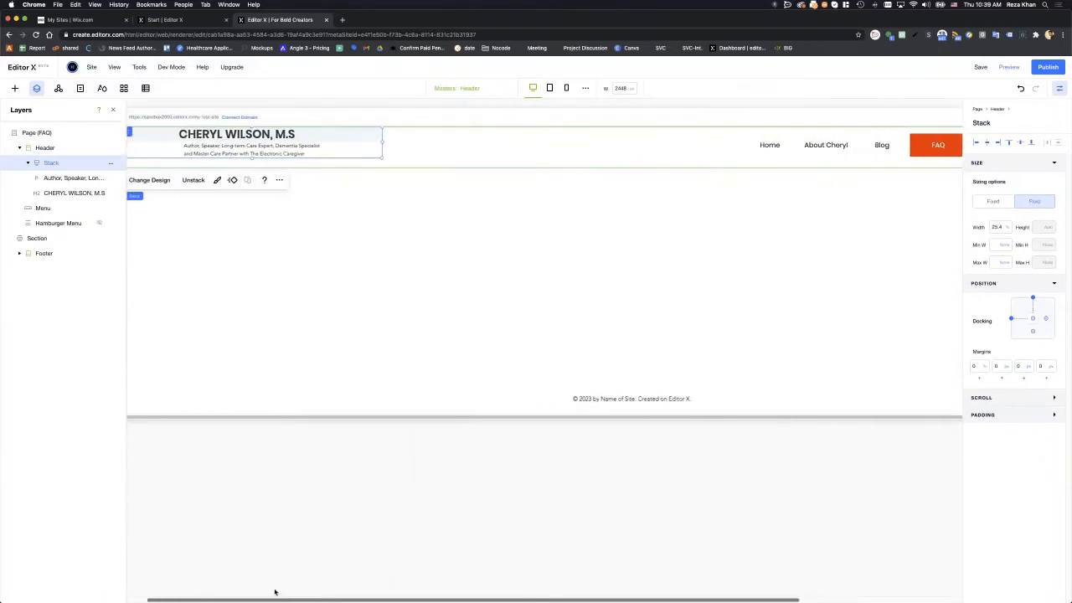
scroll(268, 591, "left", 2)
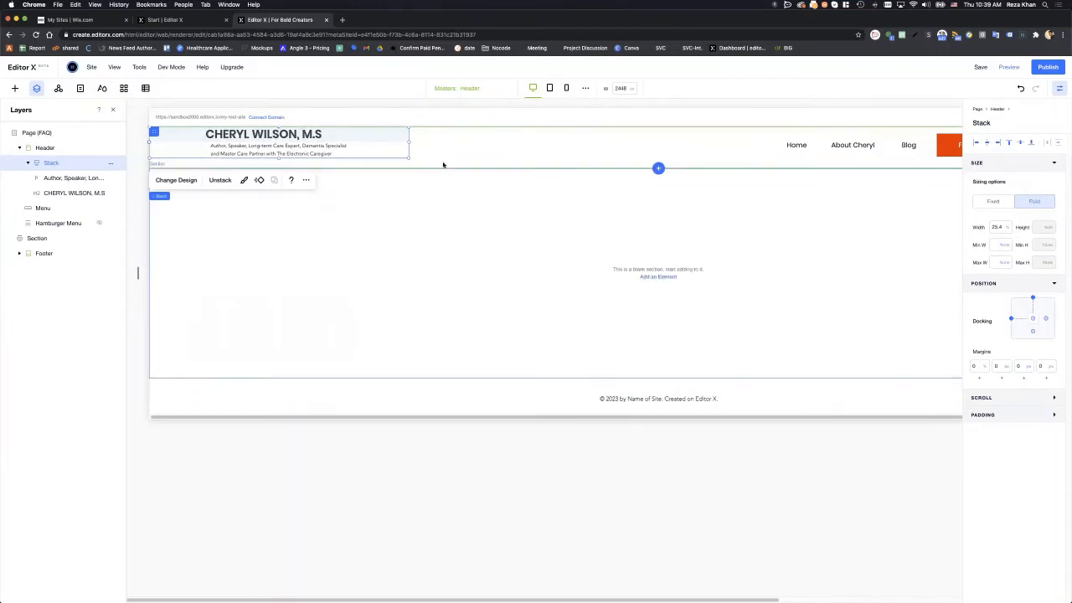
- Try canvas widths of 1500, 1300 and 2000 px
left_click(622, 88)
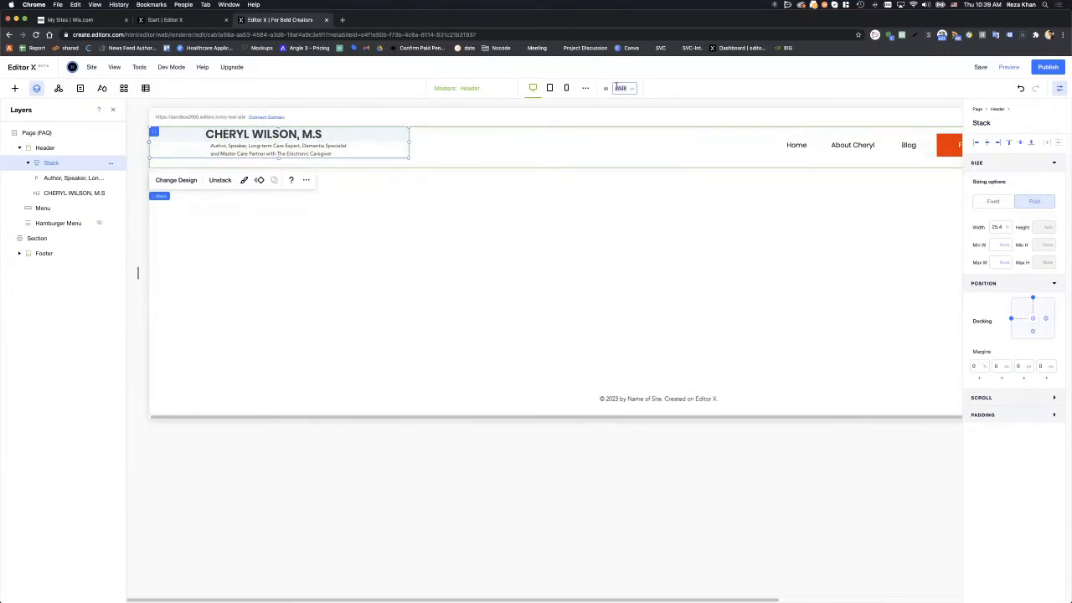
type("1500")
key("Return")
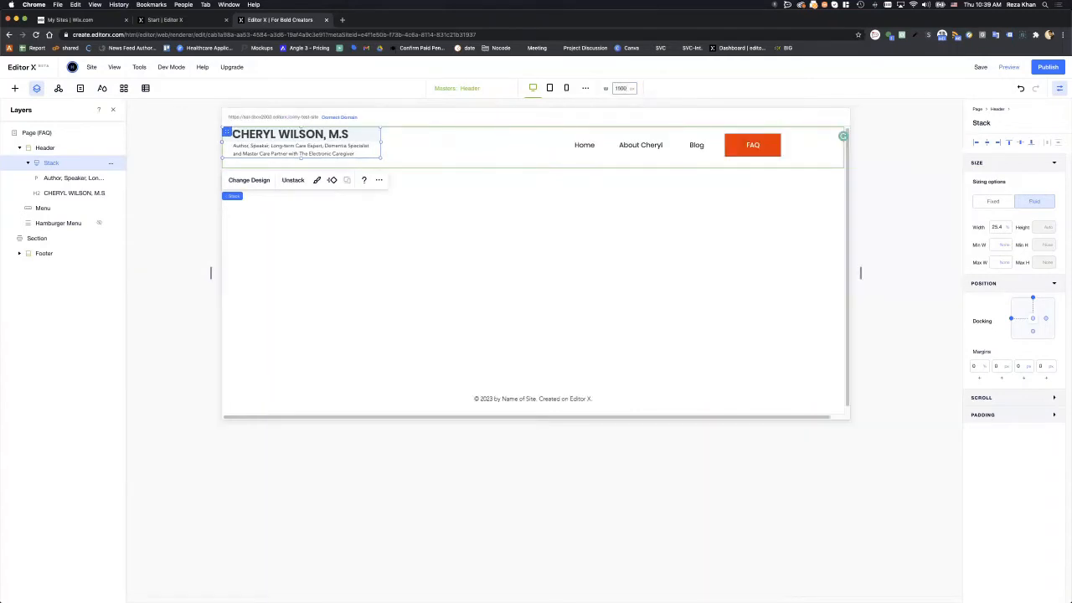
left_click(628, 88)
key("BackSpace")
key("BackSpace")
key("BackSpace")
type("300")
key("Return")
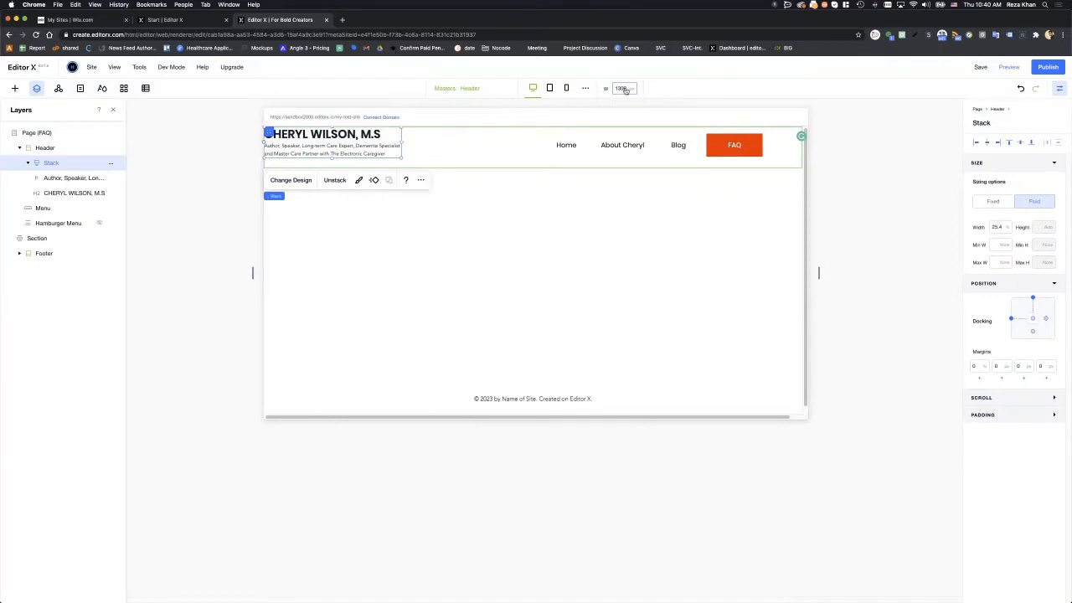
type("2000")
key("Return")
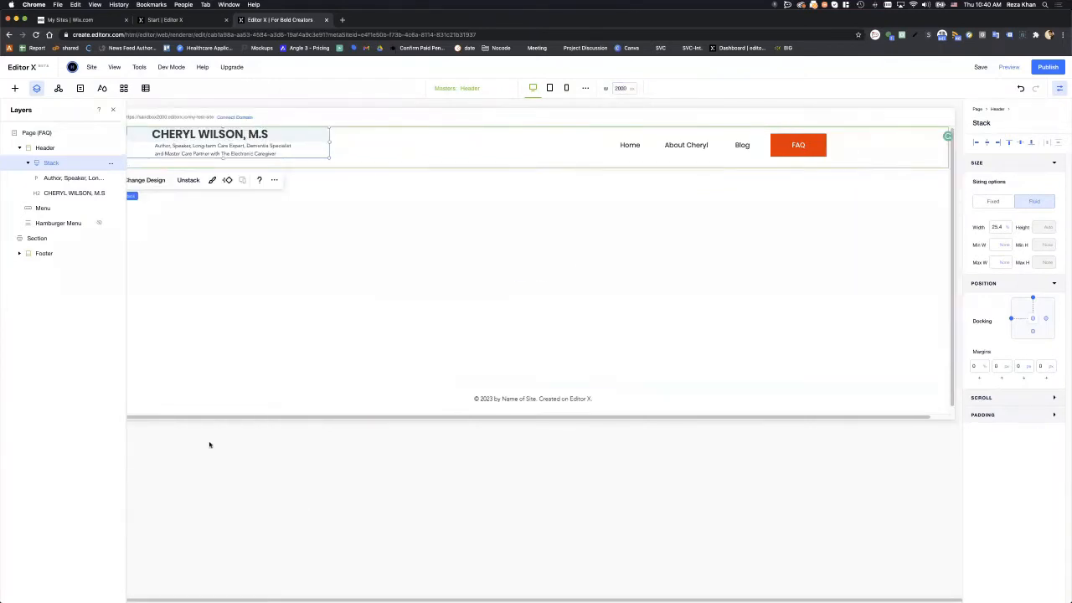
- Close the Layers panel and set the desktop canvas back to 1300 px
left_click(114, 109)
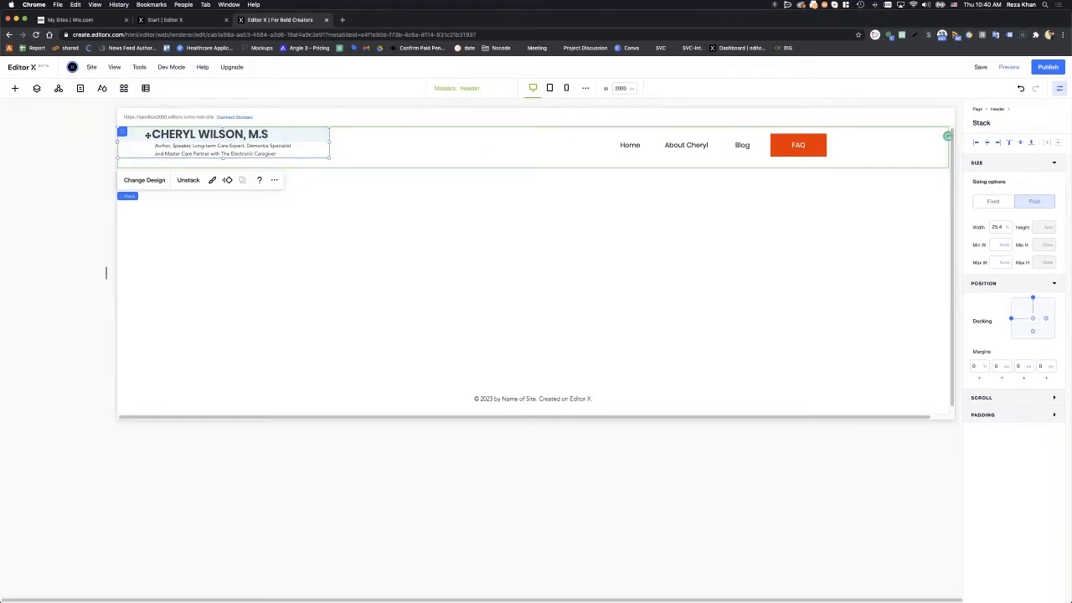
left_click(549, 88)
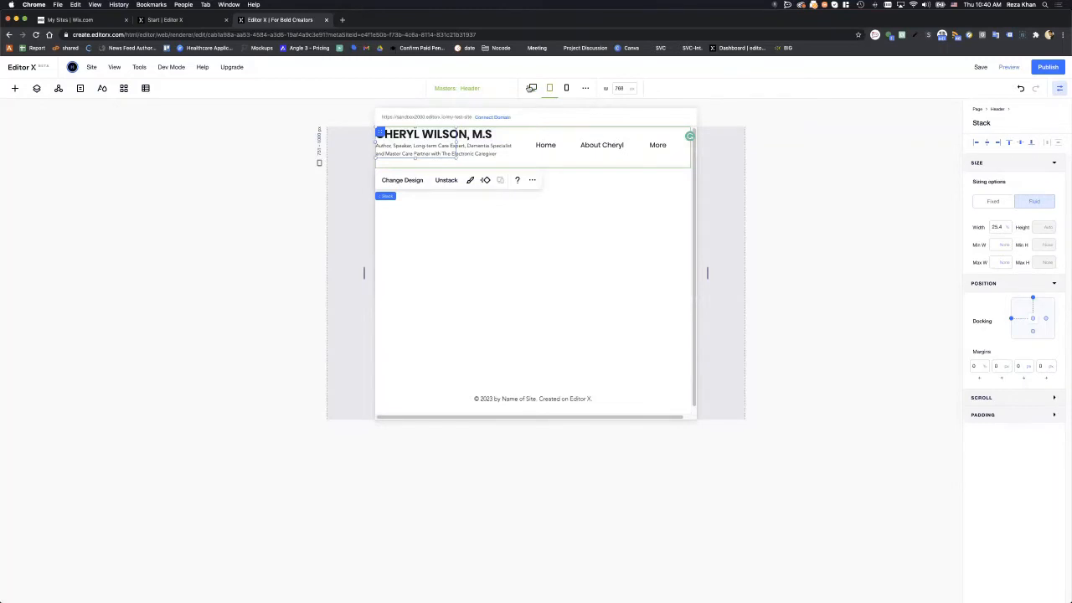
left_click(531, 88)
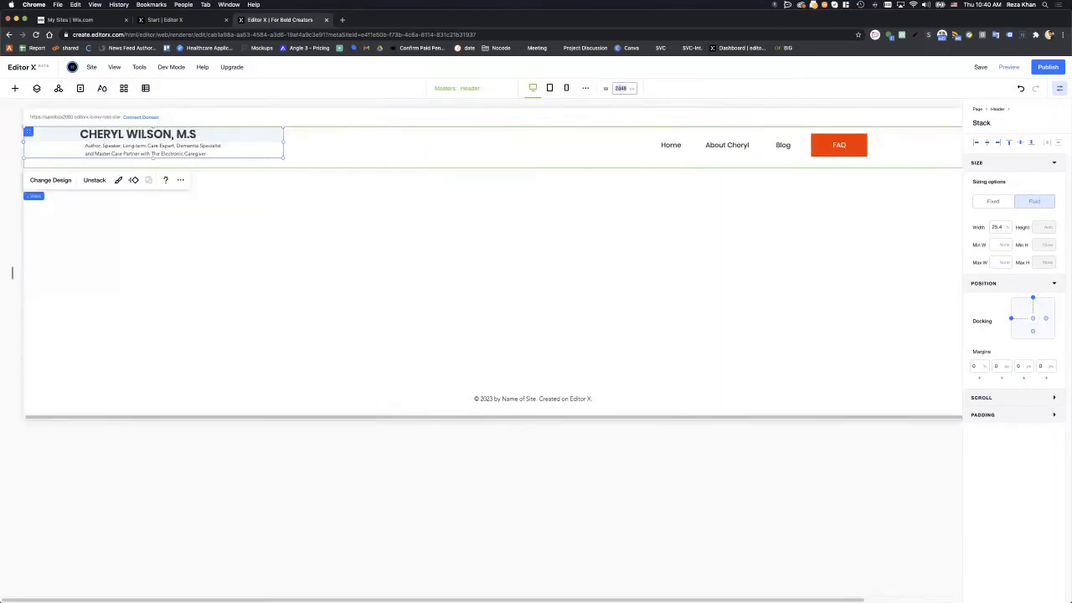
type("1300")
key("Return")
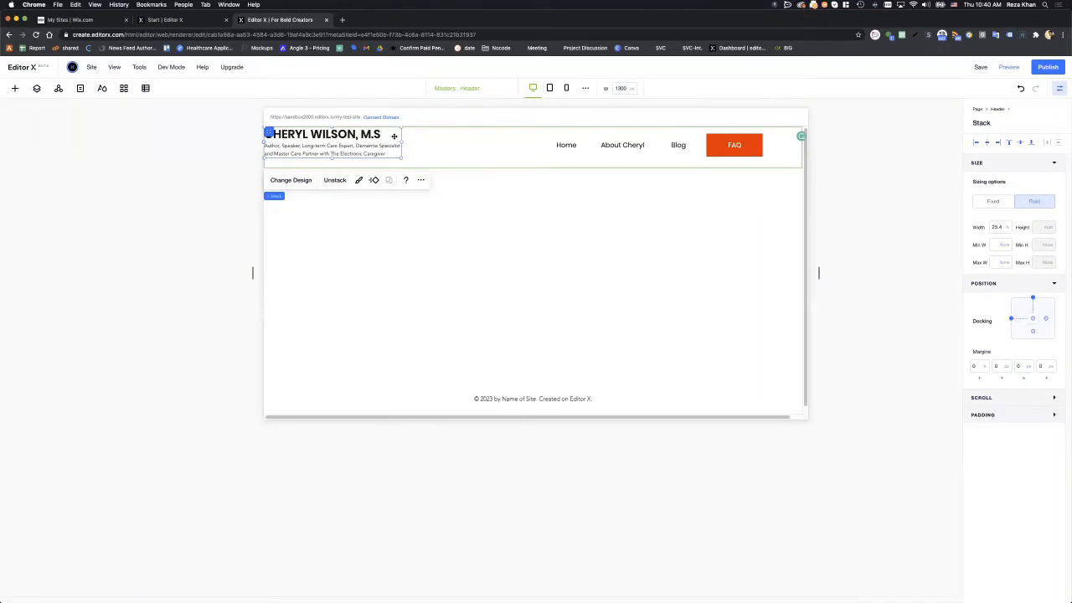
- Set the name stack's width unit to px and its width to 350
left_click(1005, 227)
left_click(982, 259)
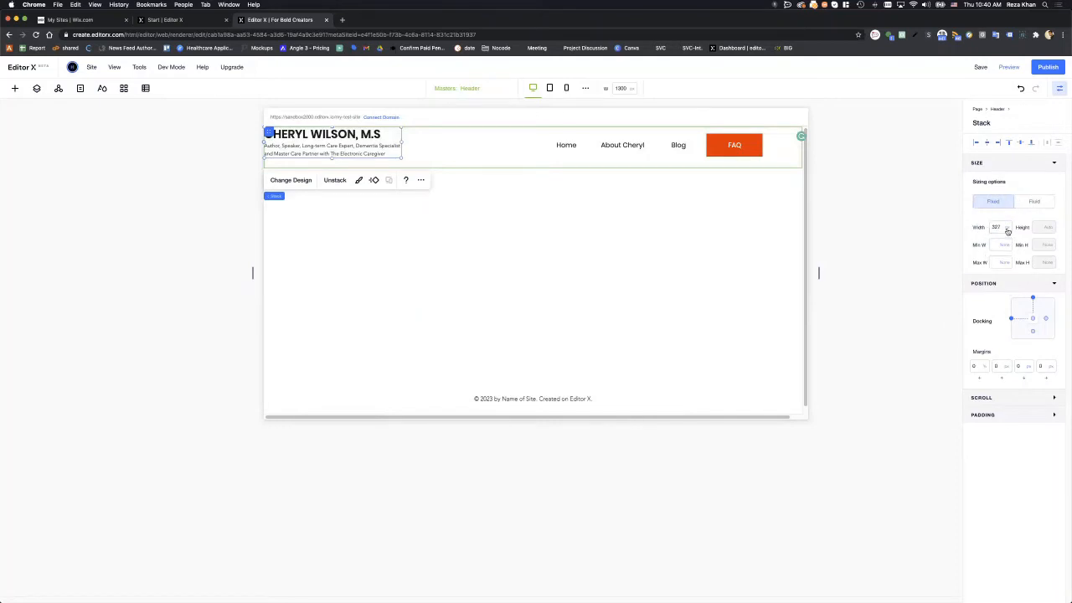
left_click(1005, 228)
left_click(994, 227)
type("350")
key("Return")
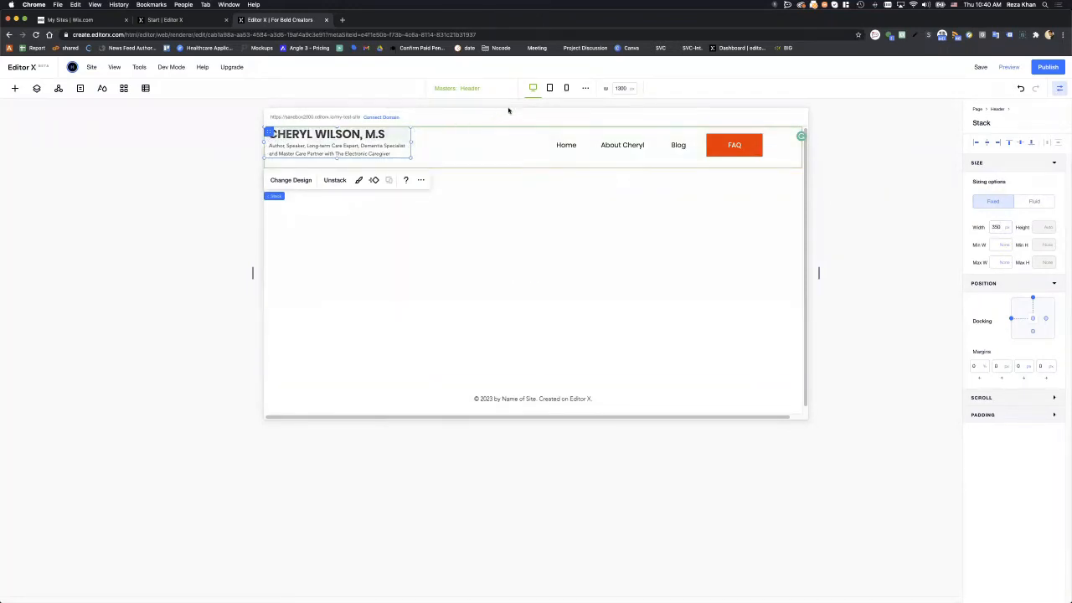
- Check the header at tablet, mobile and desktop breakpoints
left_click(550, 88)
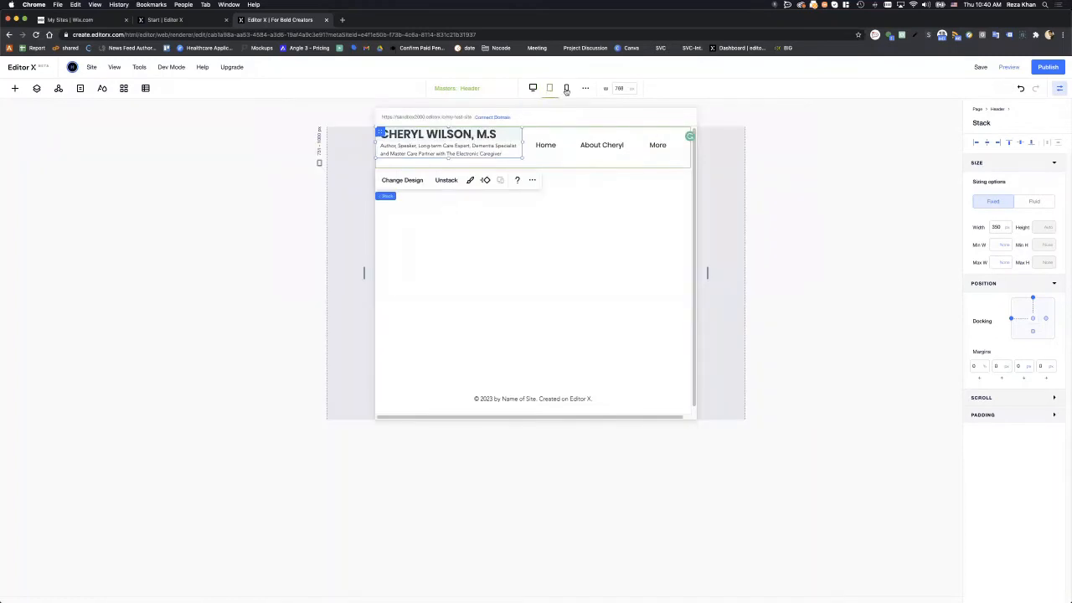
left_click(566, 87)
left_click(533, 88)
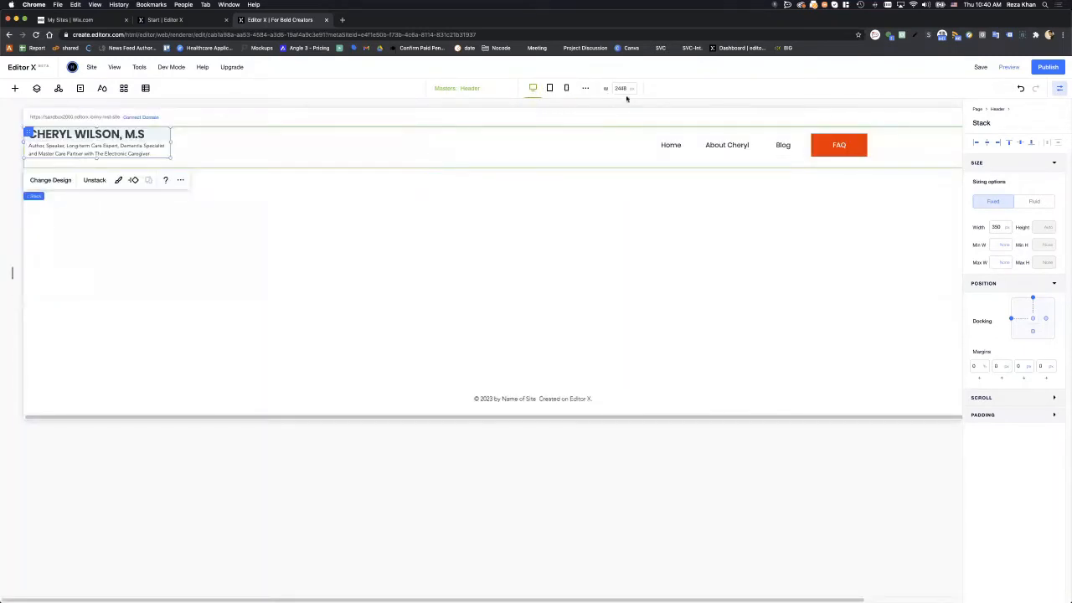
left_click(621, 105)
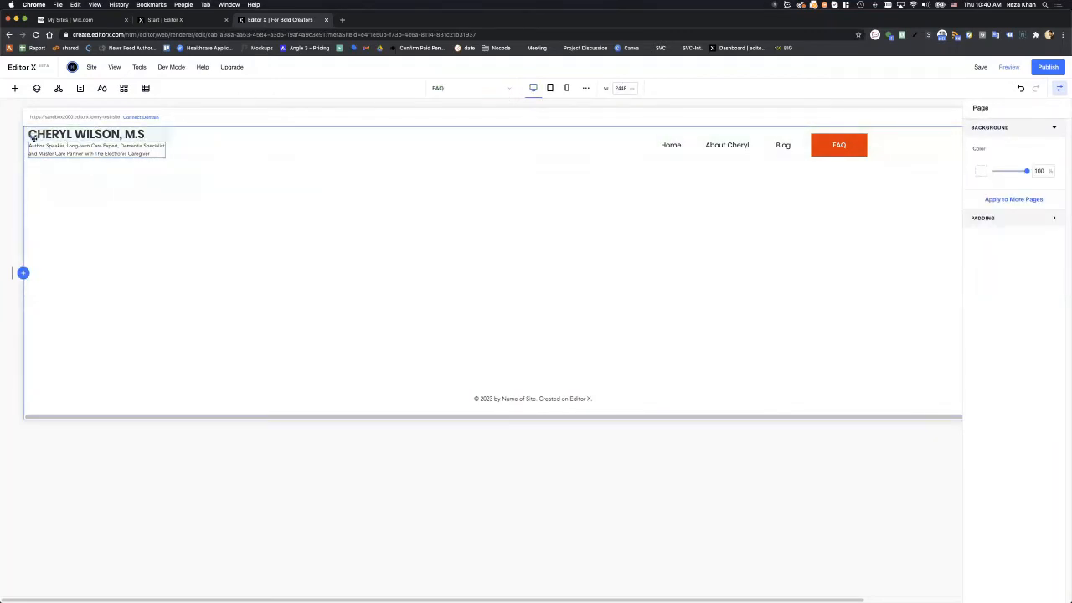
- Try top docking with a 15 px top margin, then centre the name block vertically instead
left_click(167, 139)
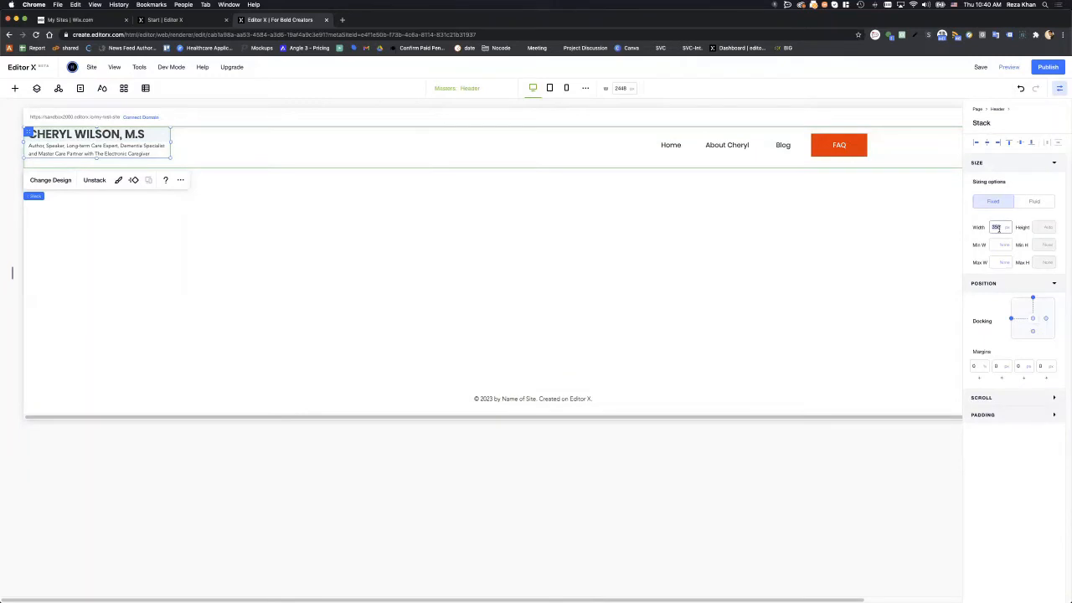
left_click(976, 144)
left_click(1020, 143)
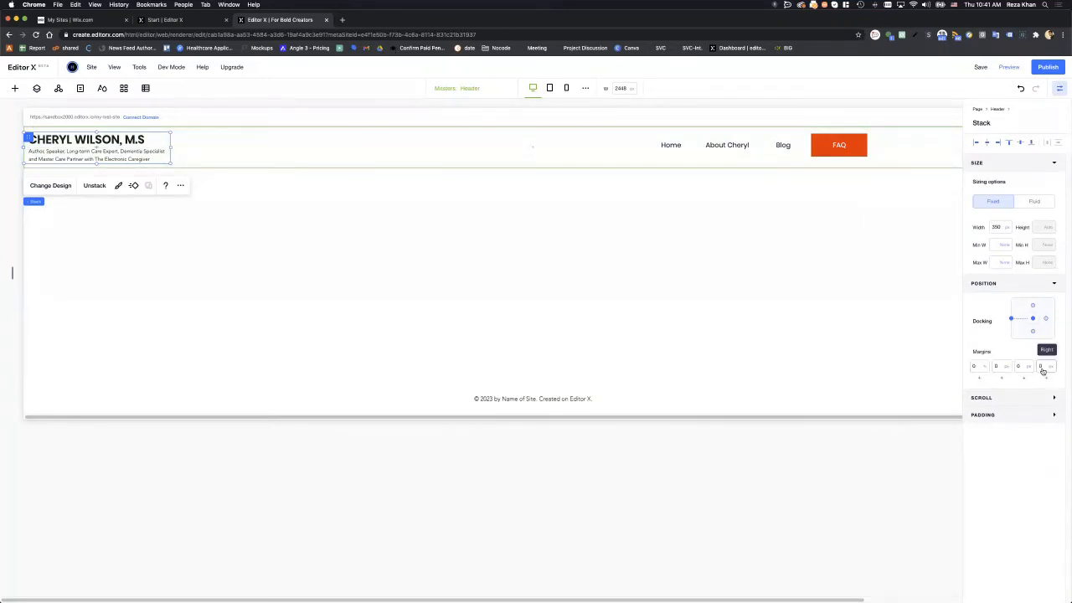
left_click(1009, 144)
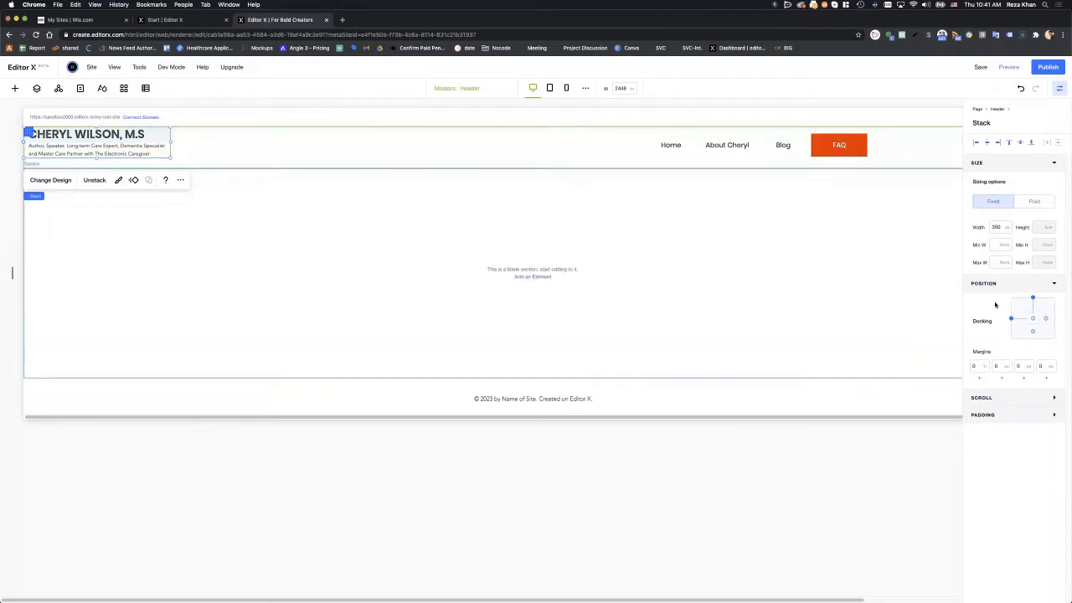
left_click(1003, 368)
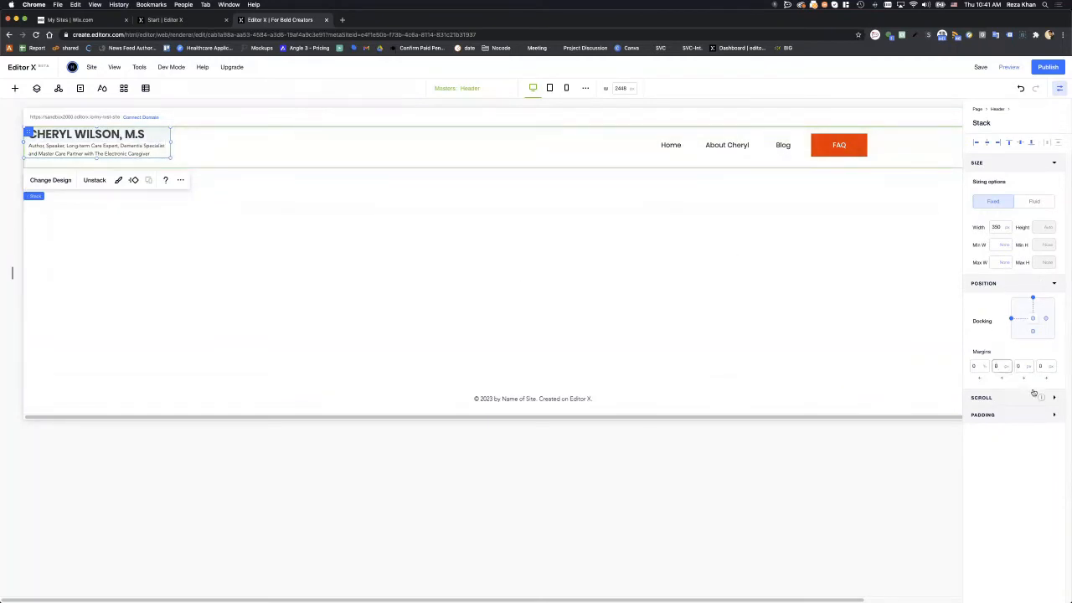
type("15")
key("Return")
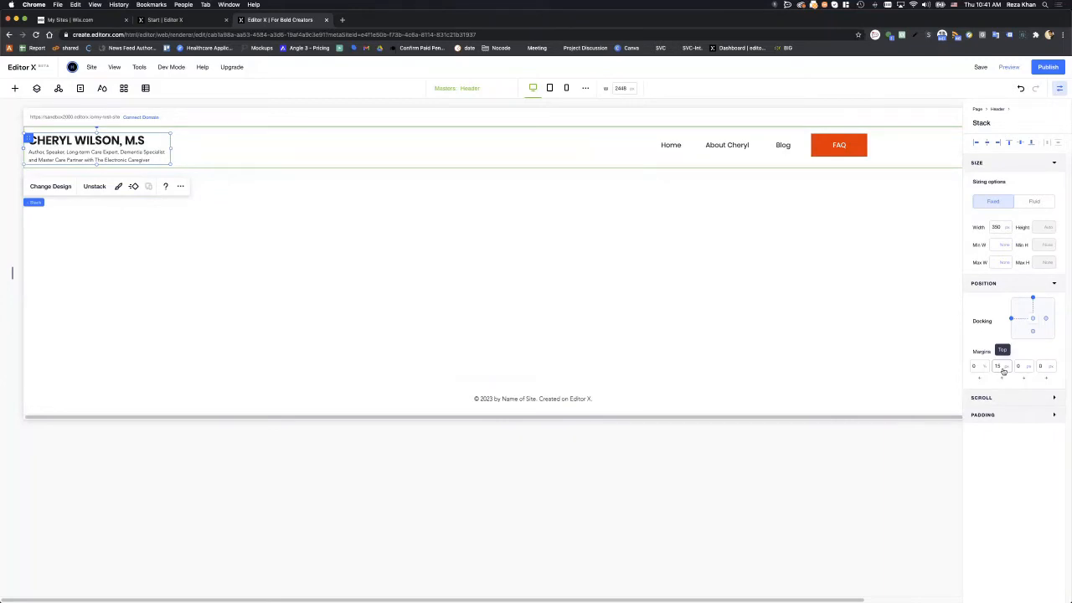
left_click(1021, 144)
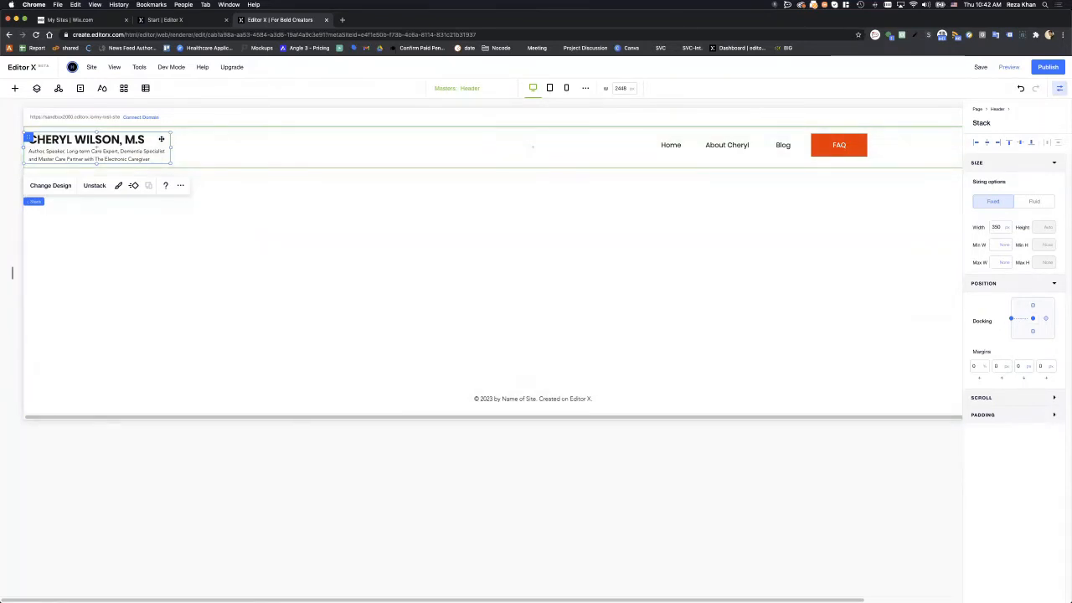
left_click(186, 175)
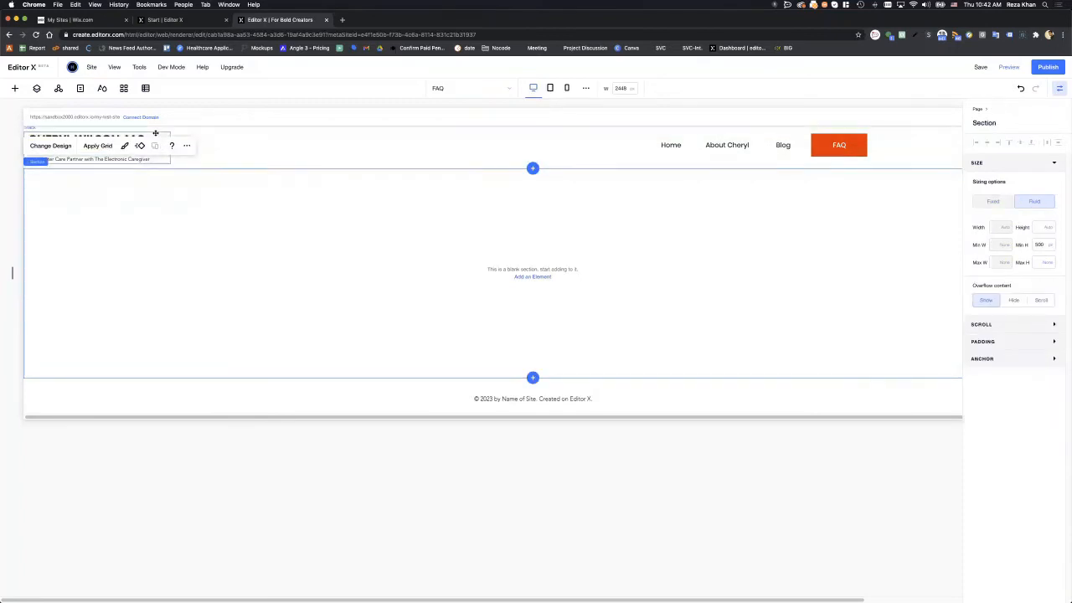
left_click(155, 133)
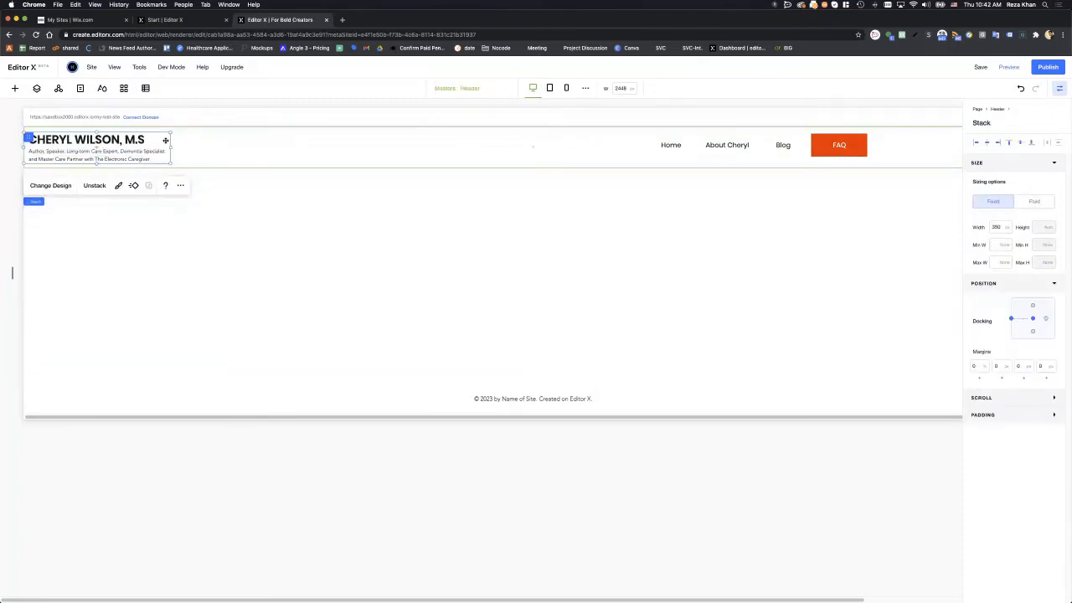
left_click(1010, 144)
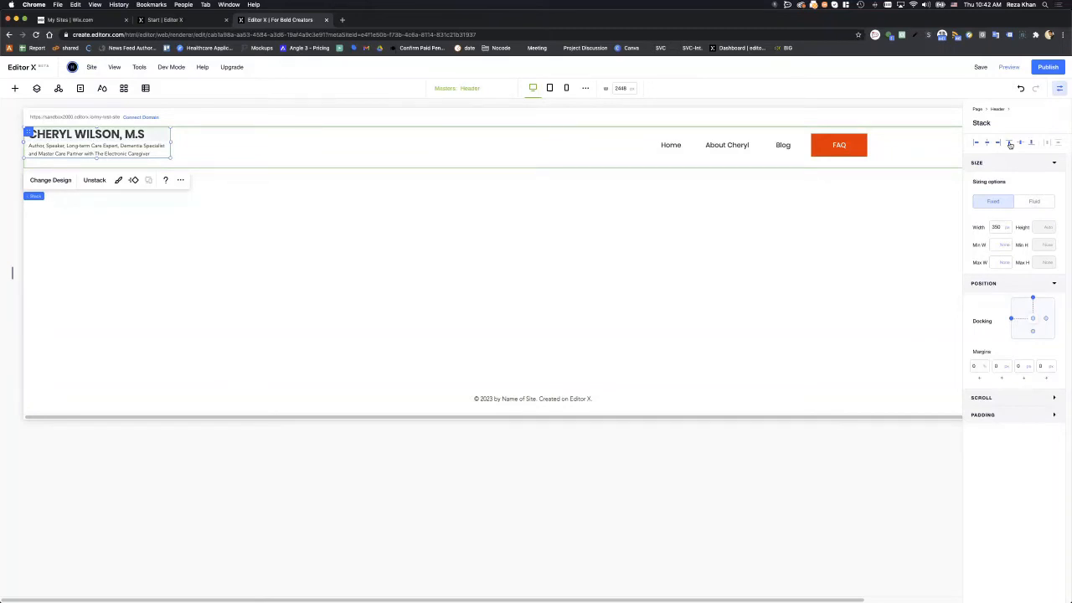
left_click(389, 188)
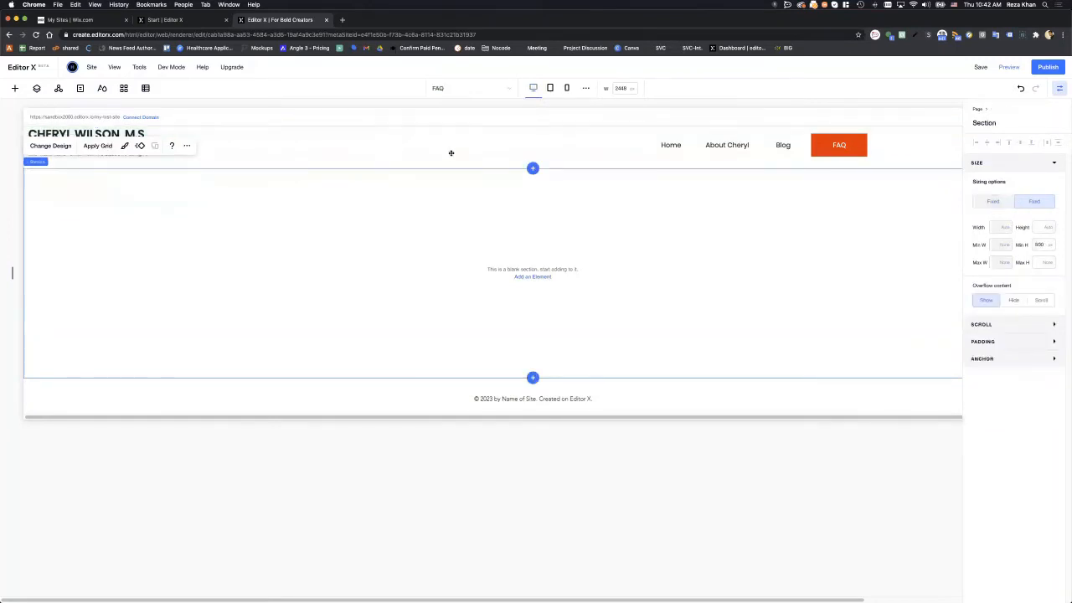
left_click(604, 147)
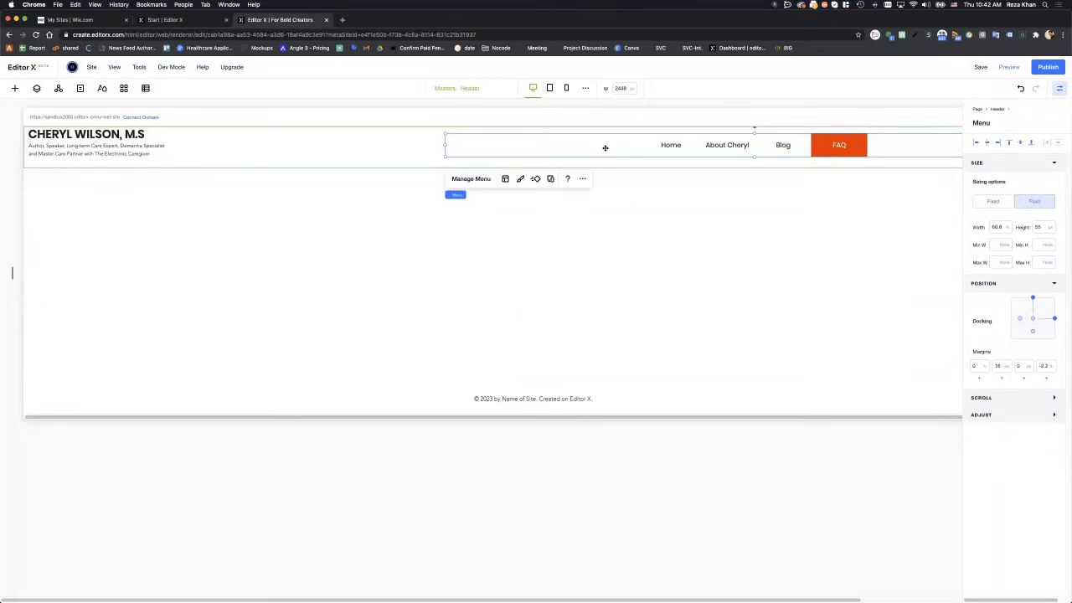
left_click(167, 140)
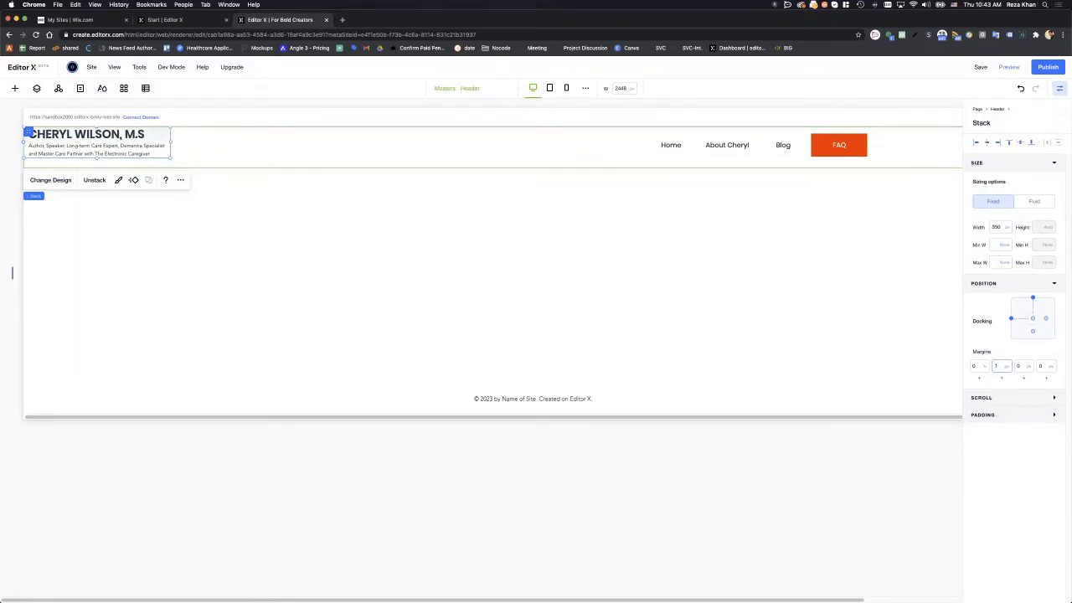
type("2")
key("Return")
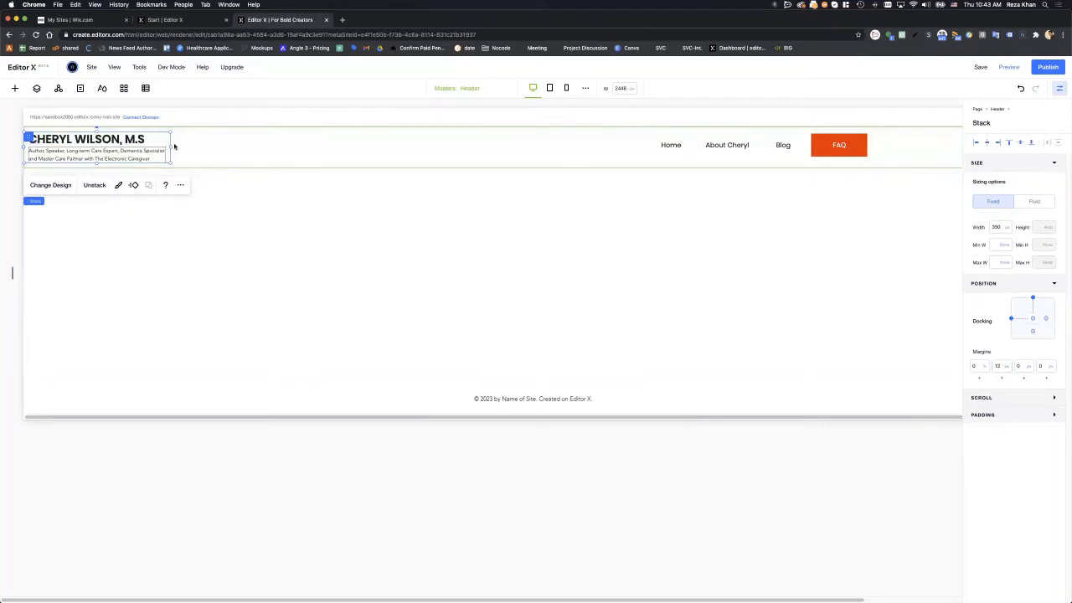
left_click(221, 154)
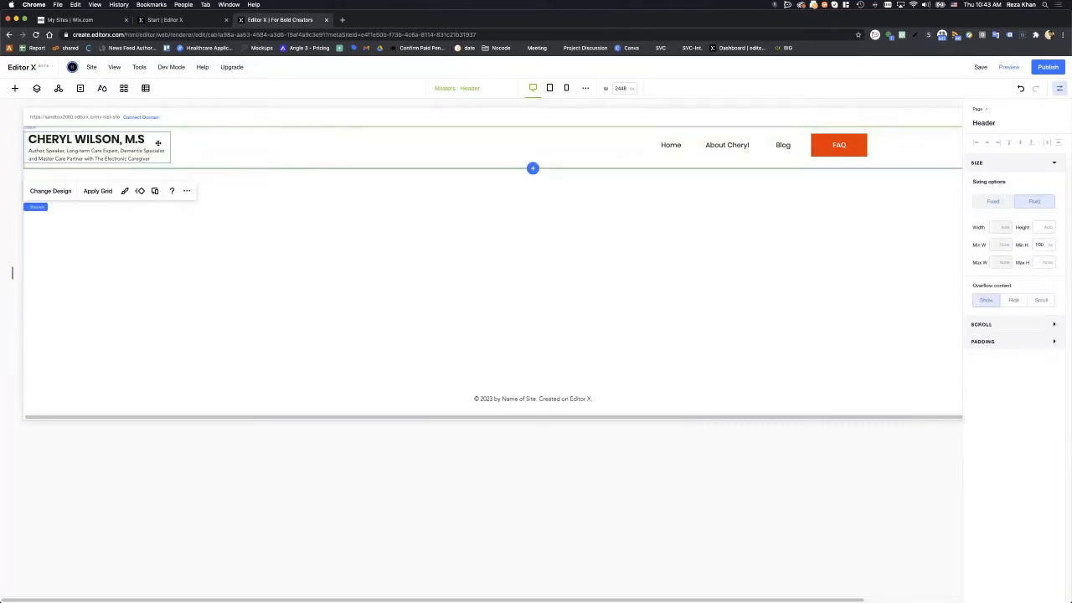
left_click(157, 143)
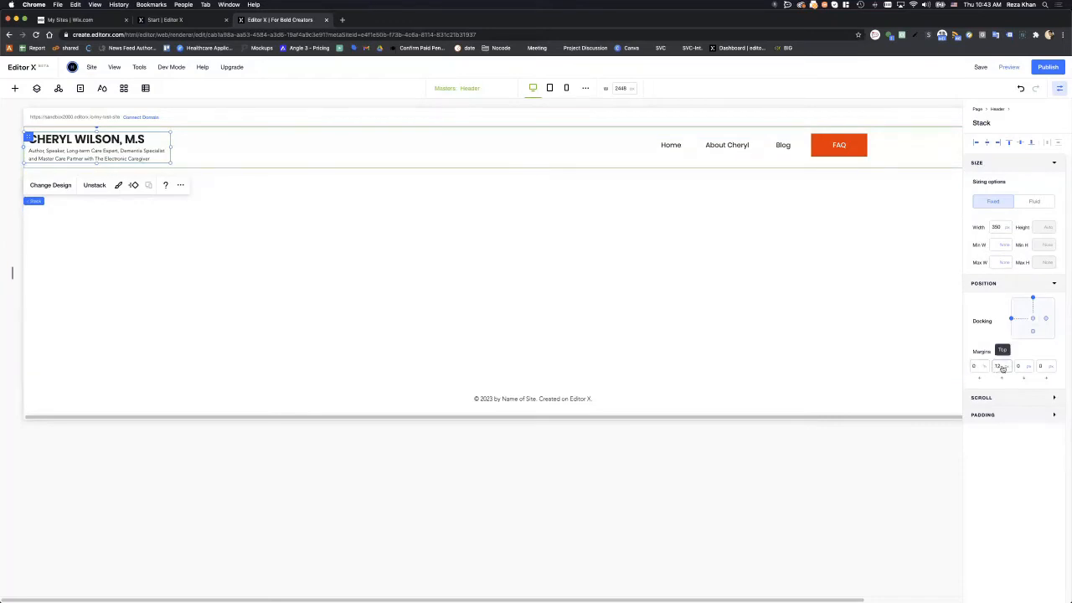
left_click(1021, 144)
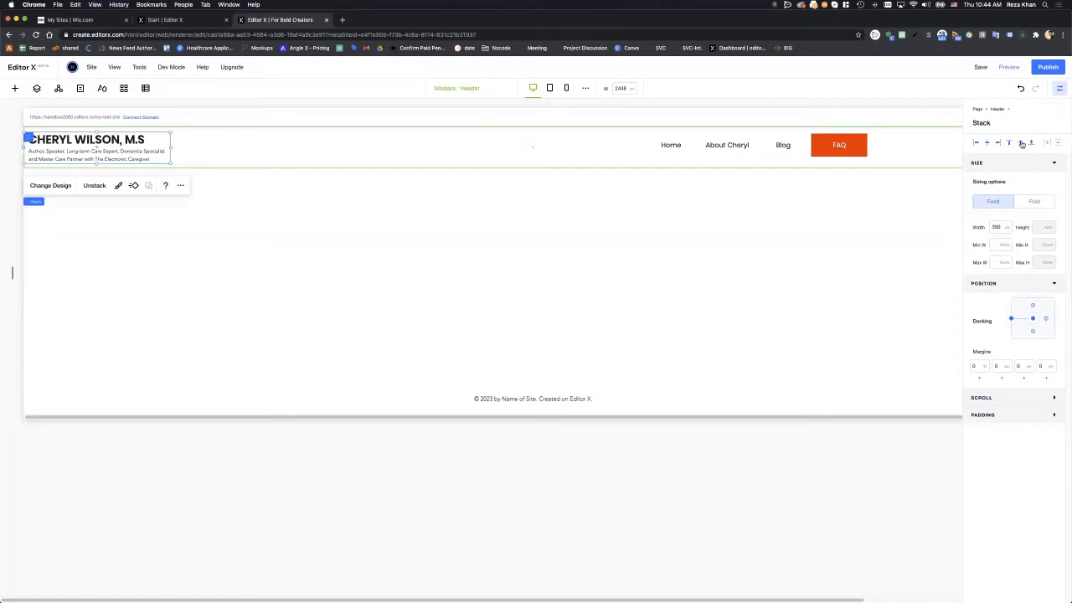
left_click(327, 140)
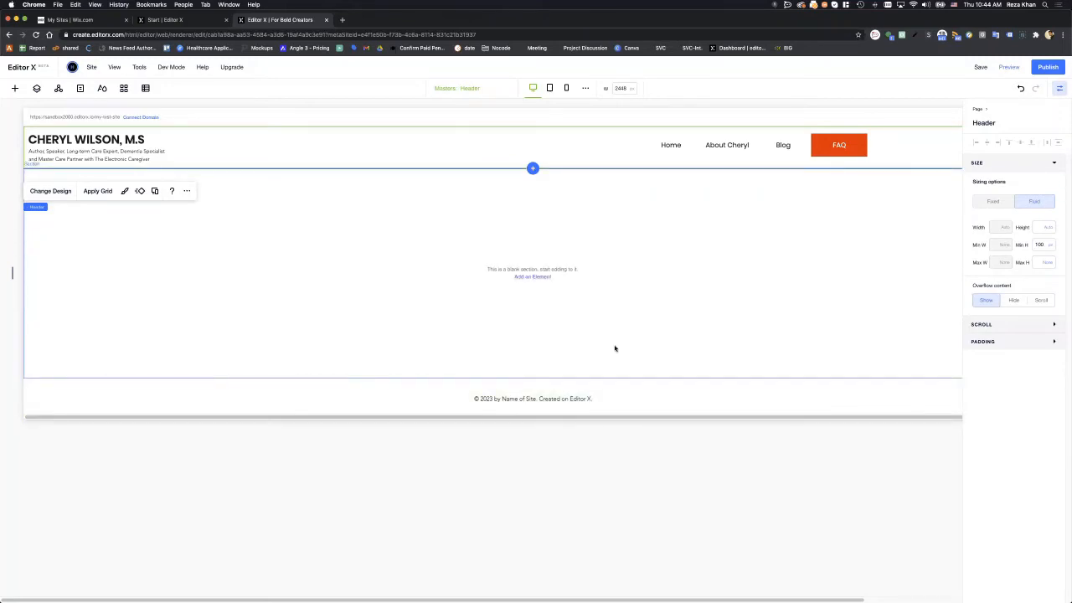
left_click(167, 143)
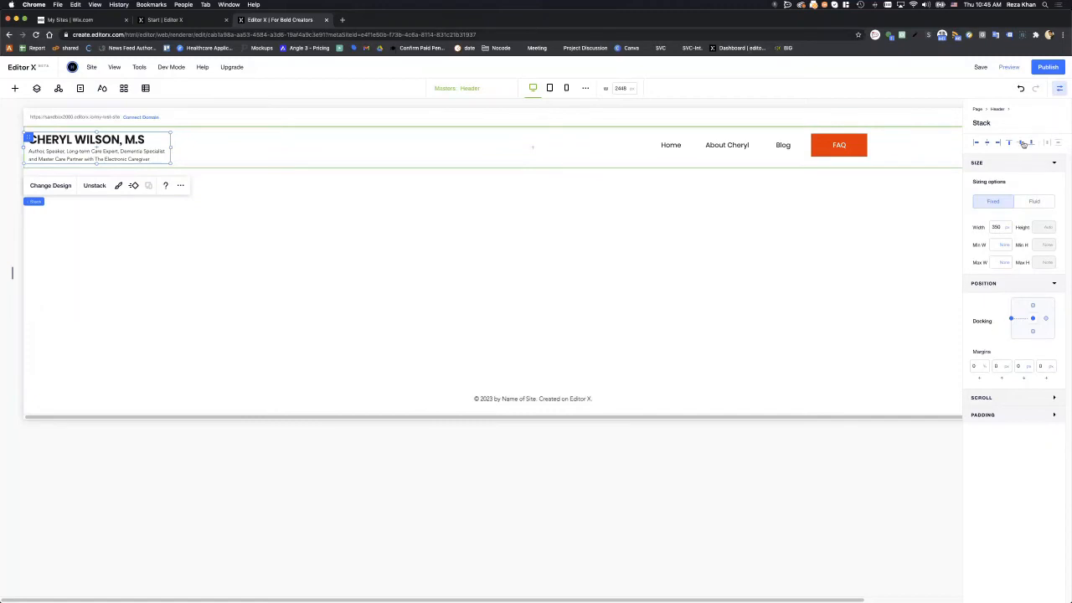
- Drag the header taller, then back to its 100 px height
left_click(406, 155)
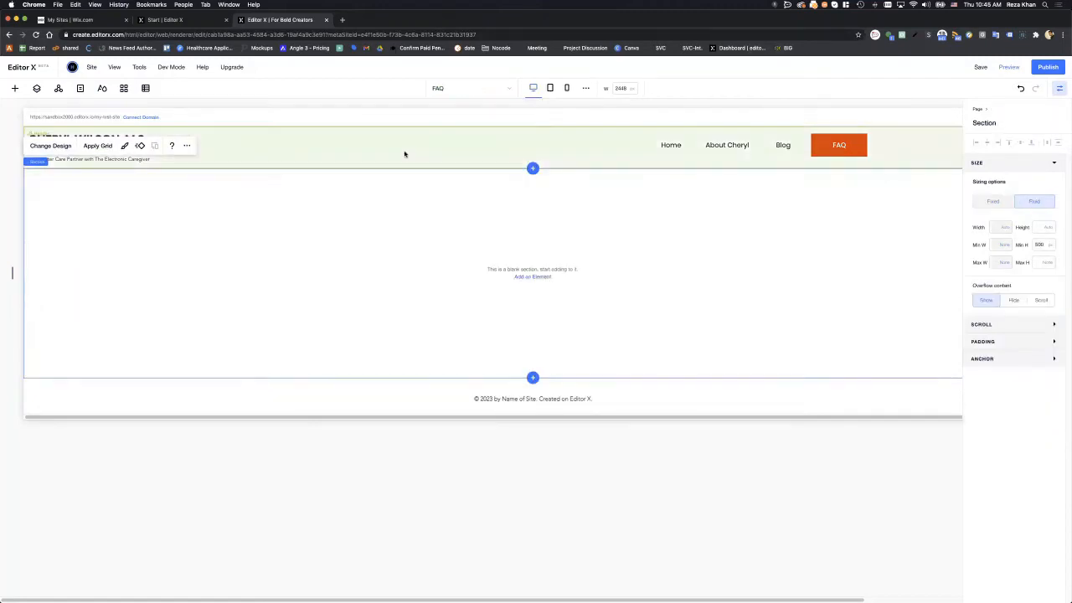
left_click_drag(514, 167, 533, 294)
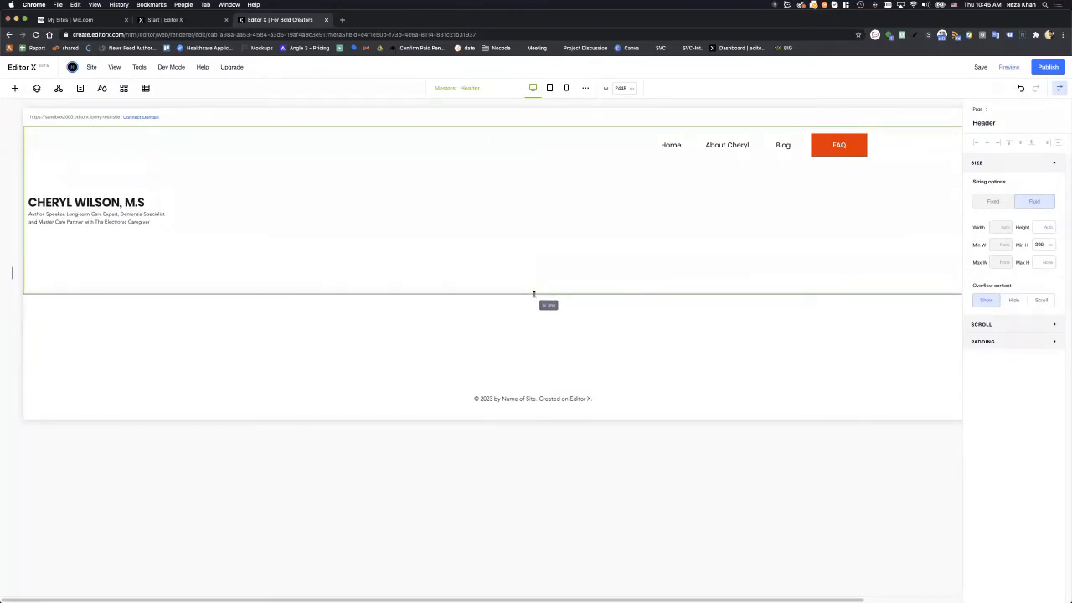
left_click_drag(534, 294, 516, 171)
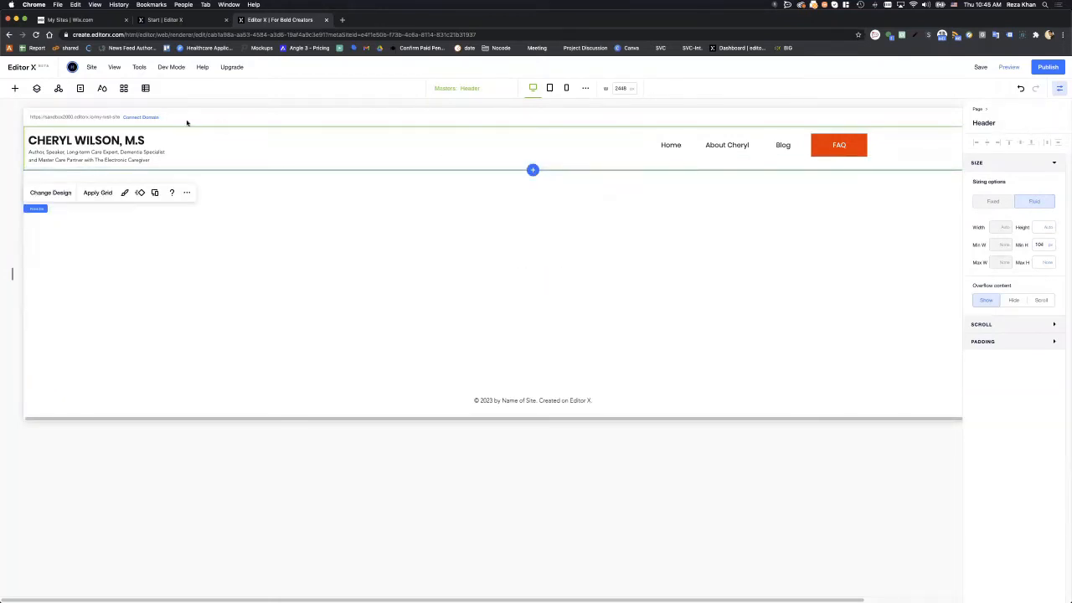
- Dock the name stack to the header's top with a 12 px top margin
left_click(170, 149)
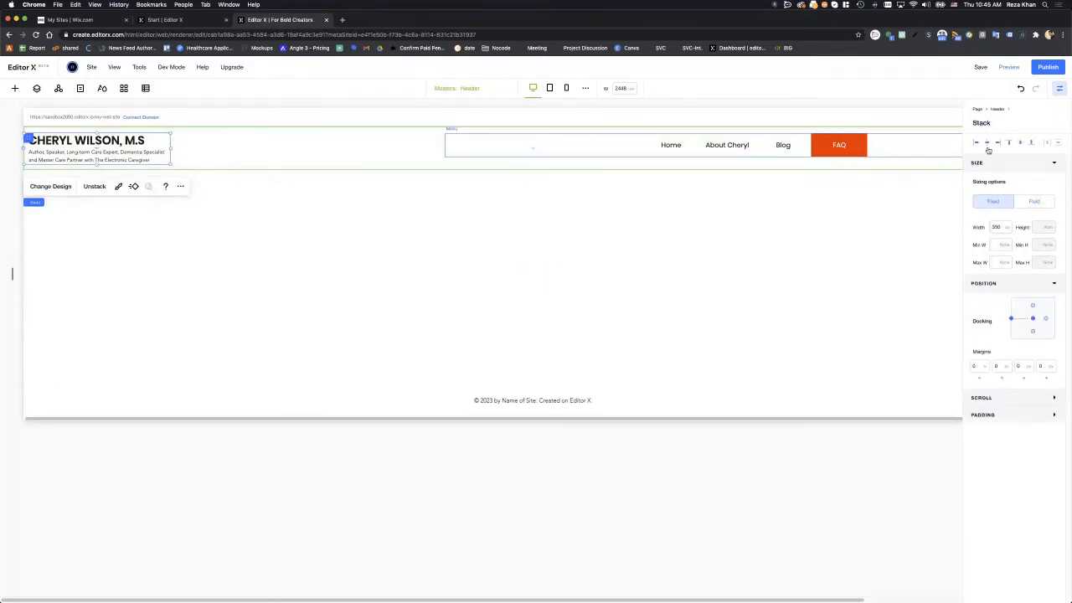
left_click(1011, 144)
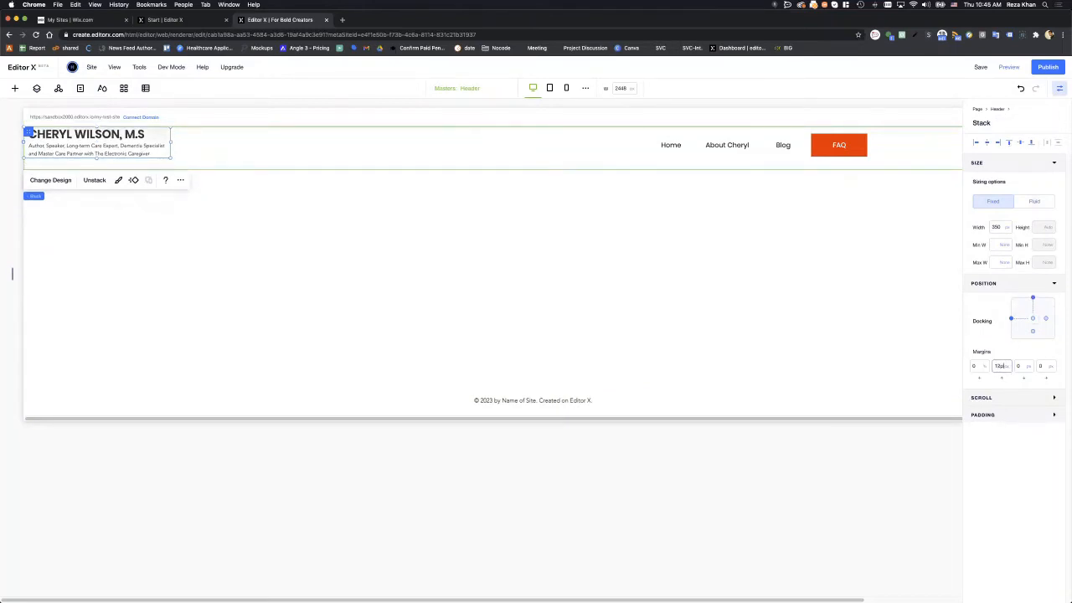
key("Return")
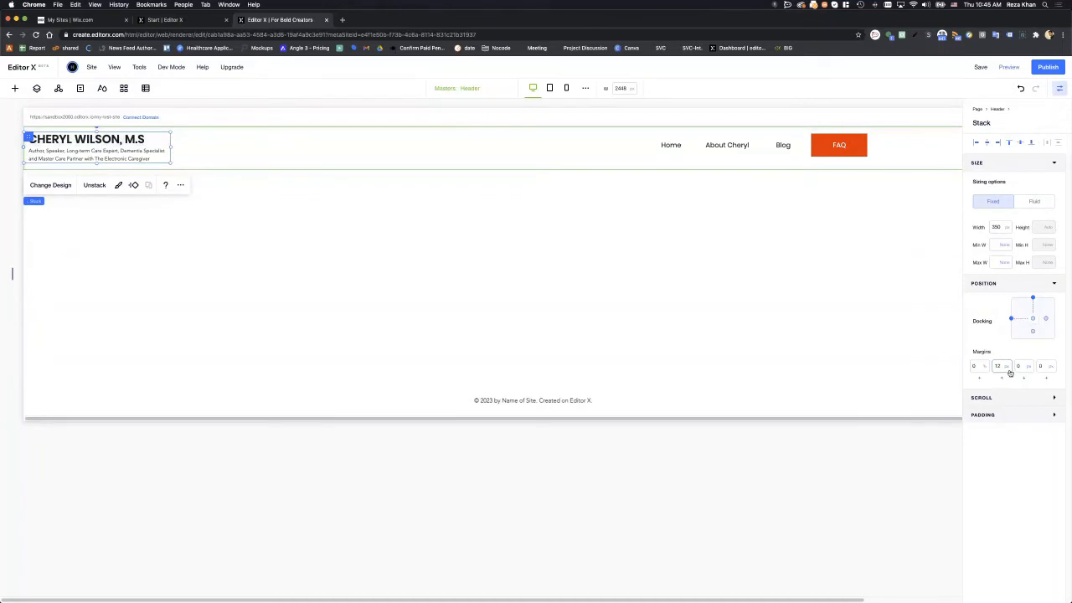
left_click(423, 153)
mouse_move(468, 173)
left_mouse_down()
mouse_move(507, 309)
mouse_move(456, 169)
left_mouse_up()
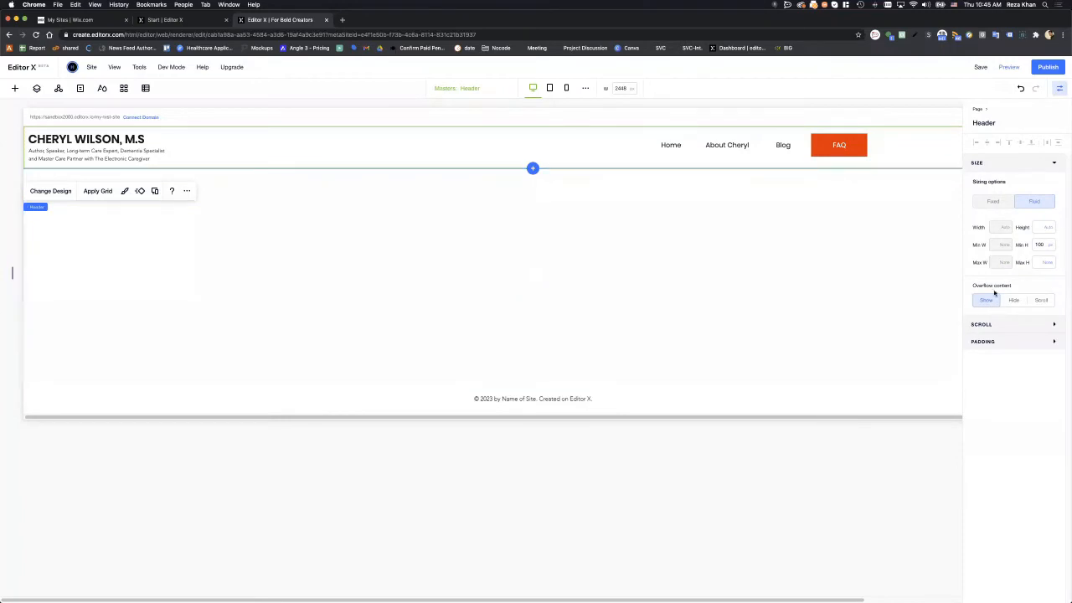
- Switch the name stack's top margin to percentage and drag the header much taller, to 280 px
left_click(167, 145)
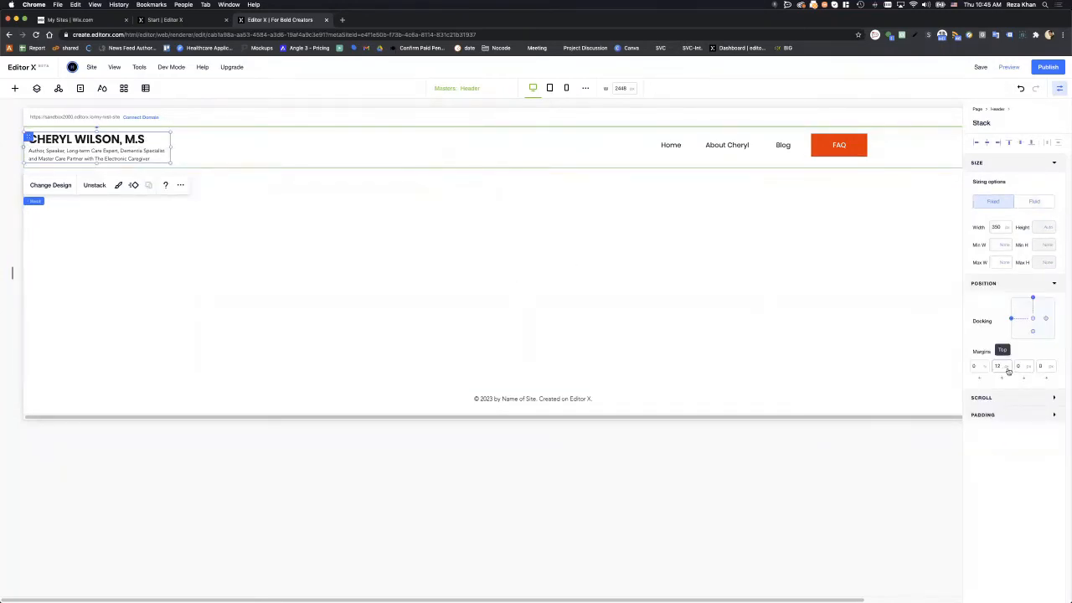
left_click(1008, 369)
left_click(993, 336)
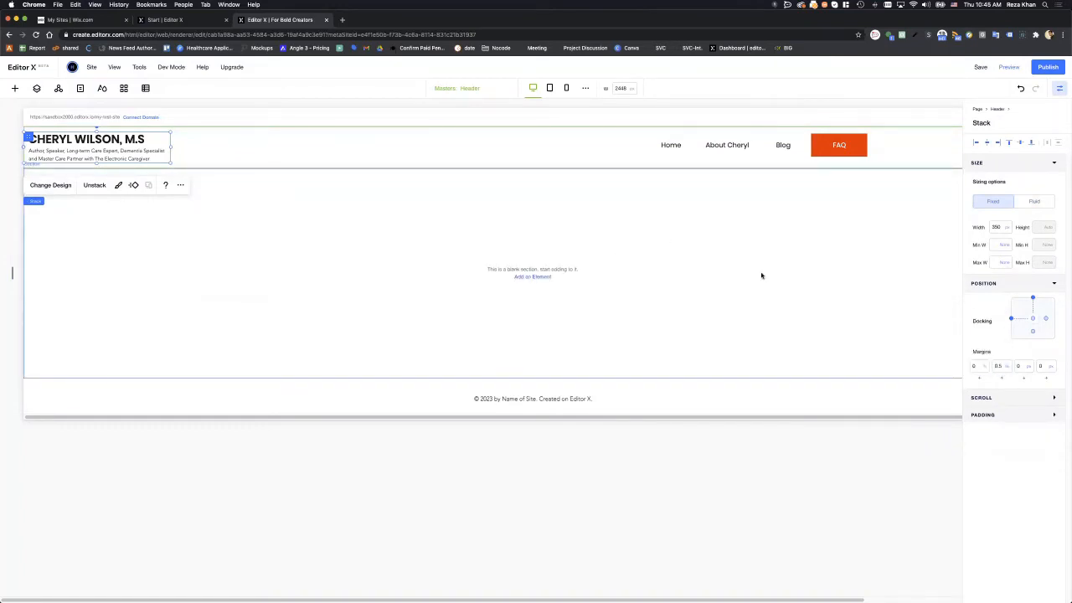
left_click(550, 149)
left_click(426, 147)
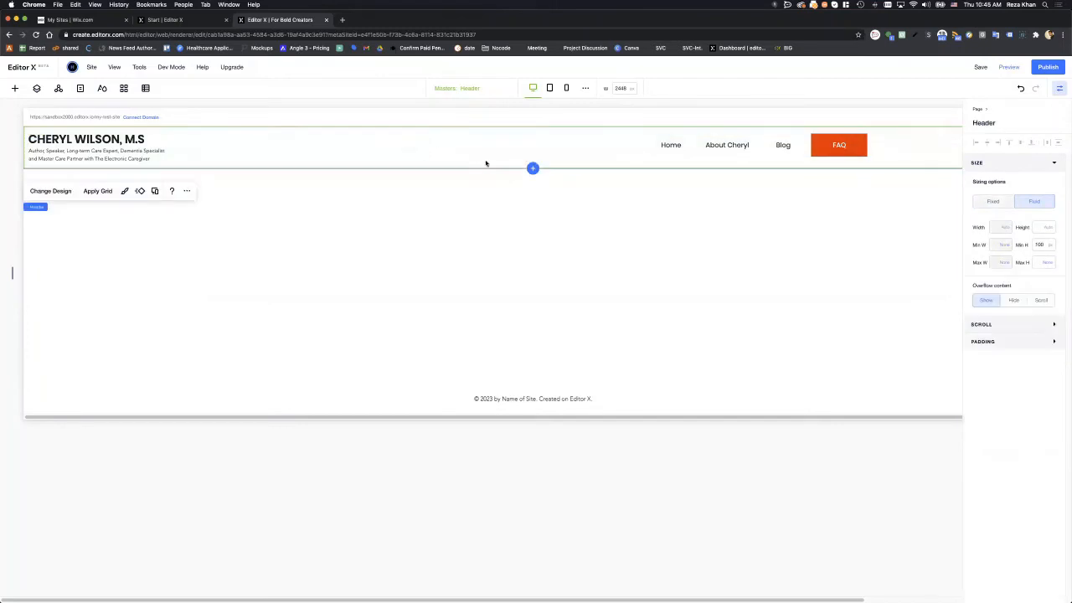
left_click_drag(499, 197, 510, 244)
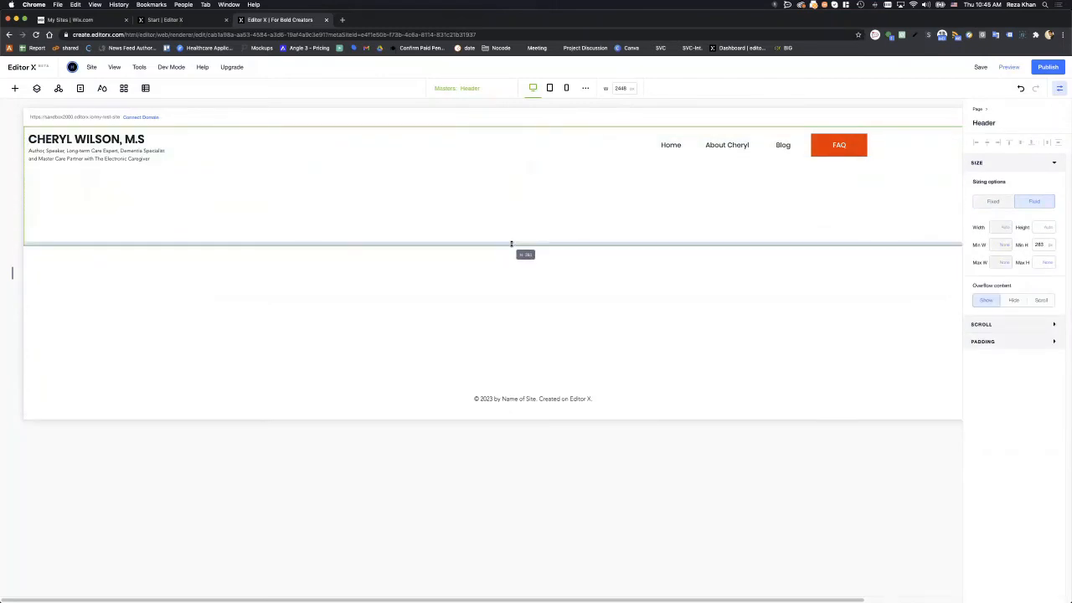
- Centre the name stack vertically in the taller header with all margins 0
left_click(164, 139)
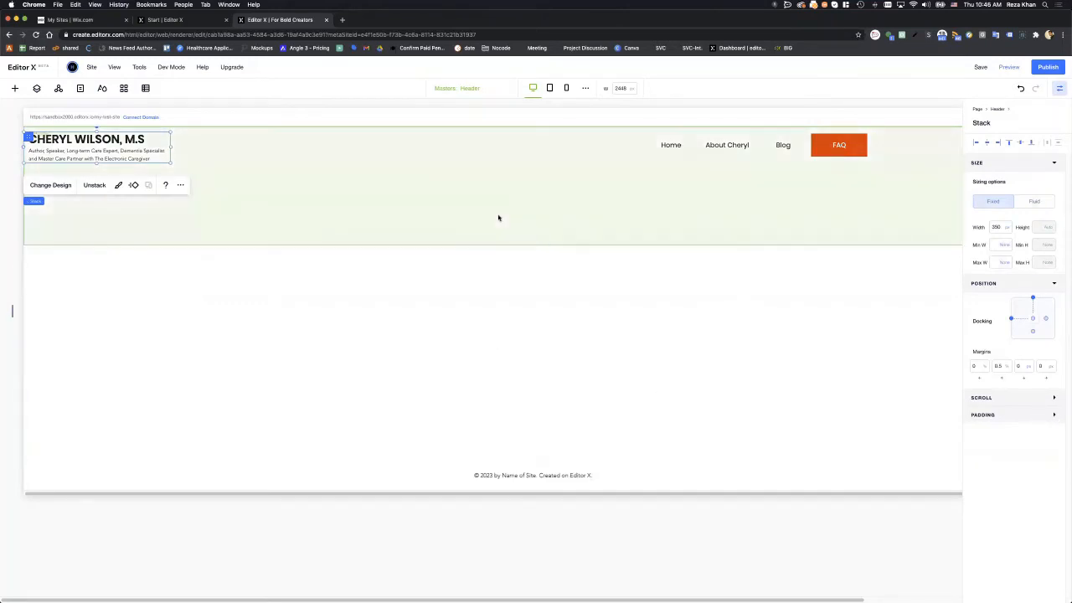
left_click(431, 199)
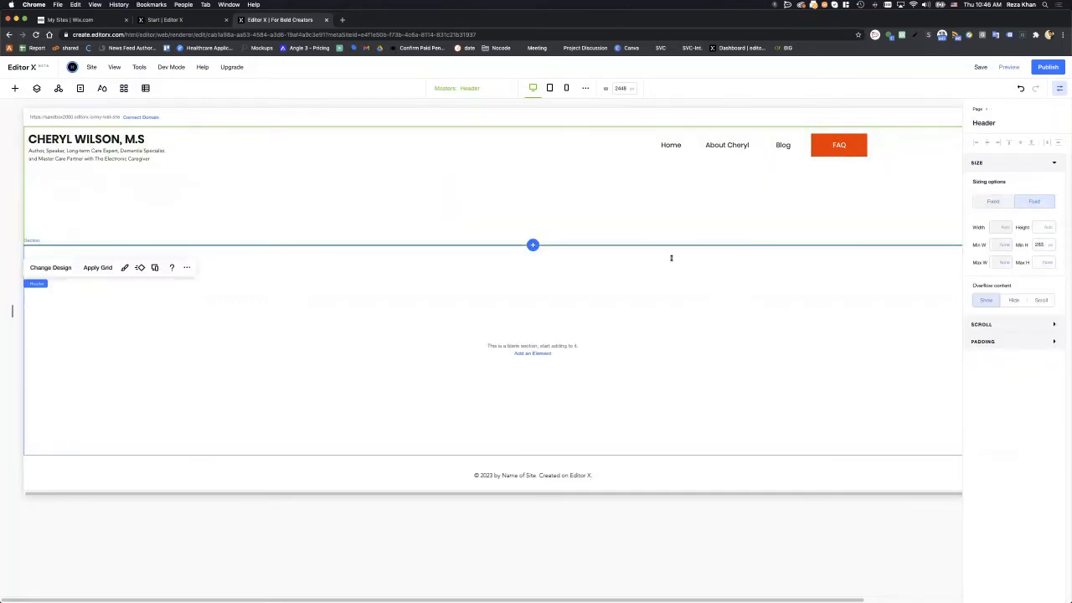
left_click(159, 140)
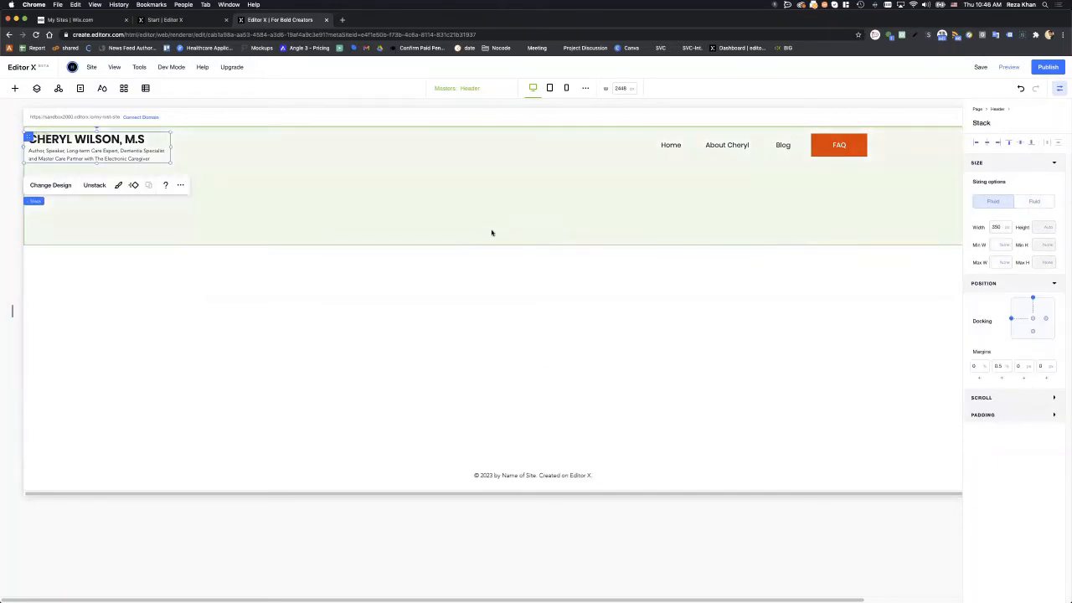
left_click(1005, 367)
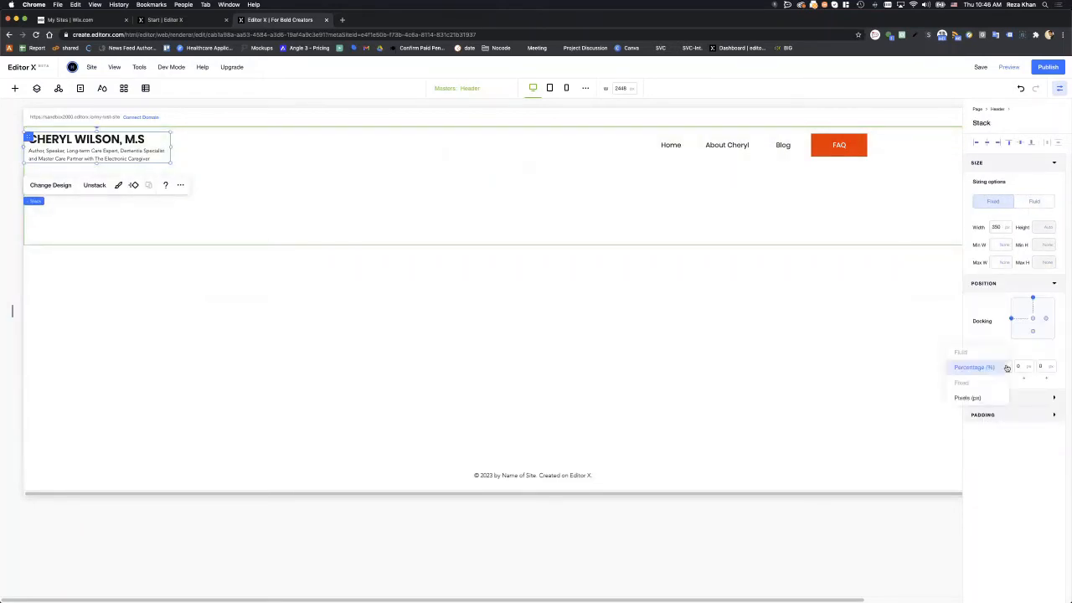
left_click(859, 359)
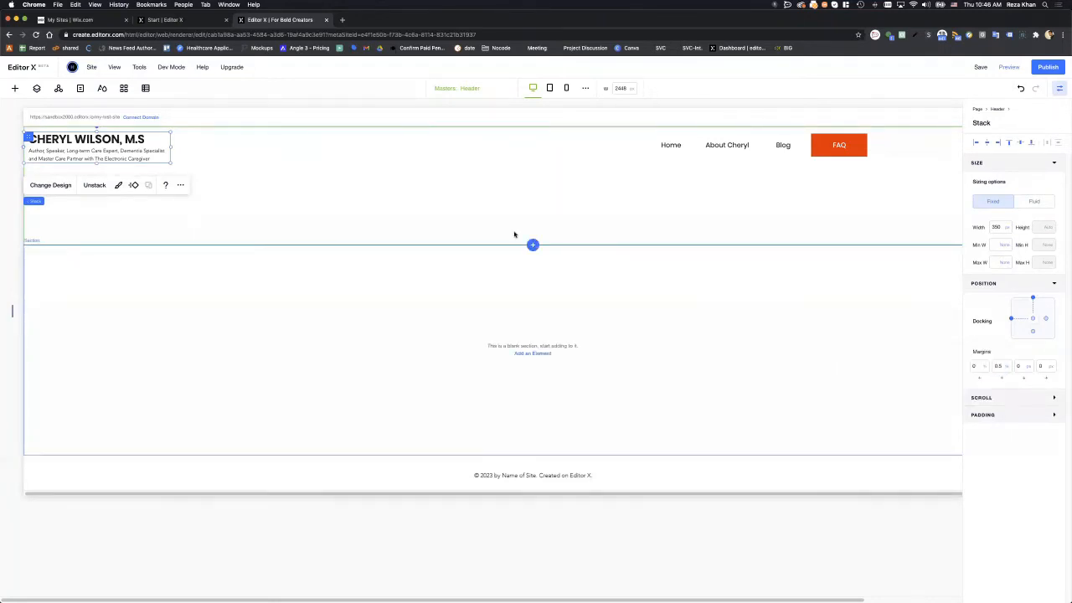
left_click(409, 196)
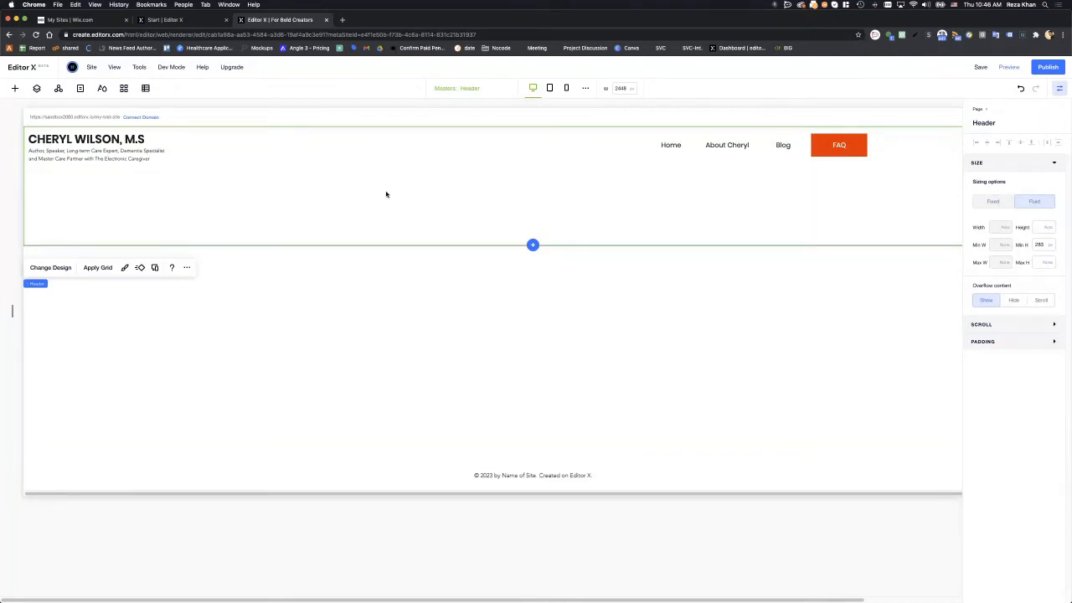
left_click(169, 146)
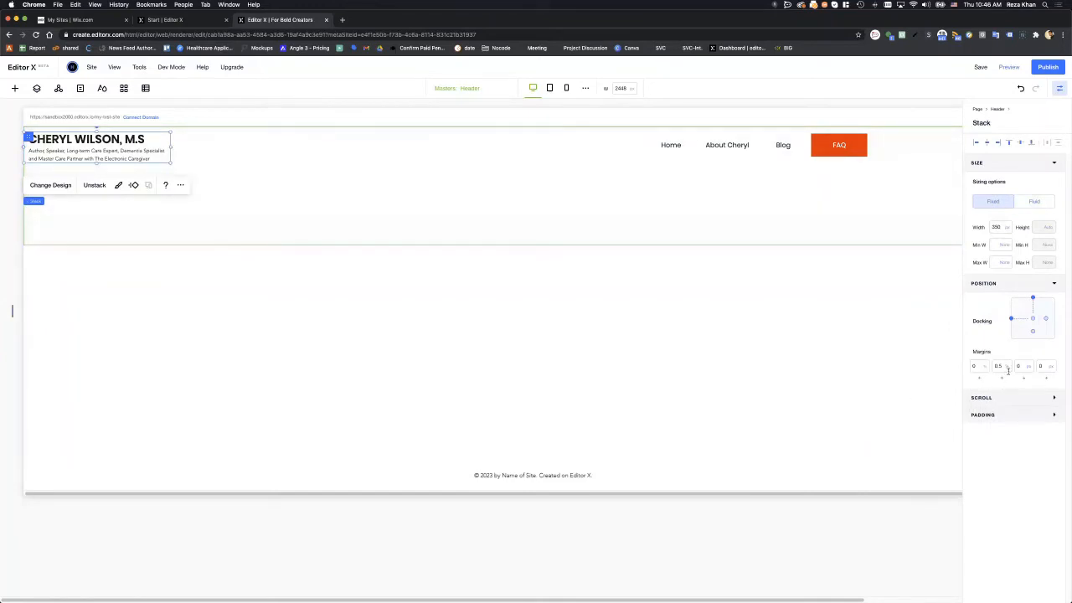
left_click(1021, 144)
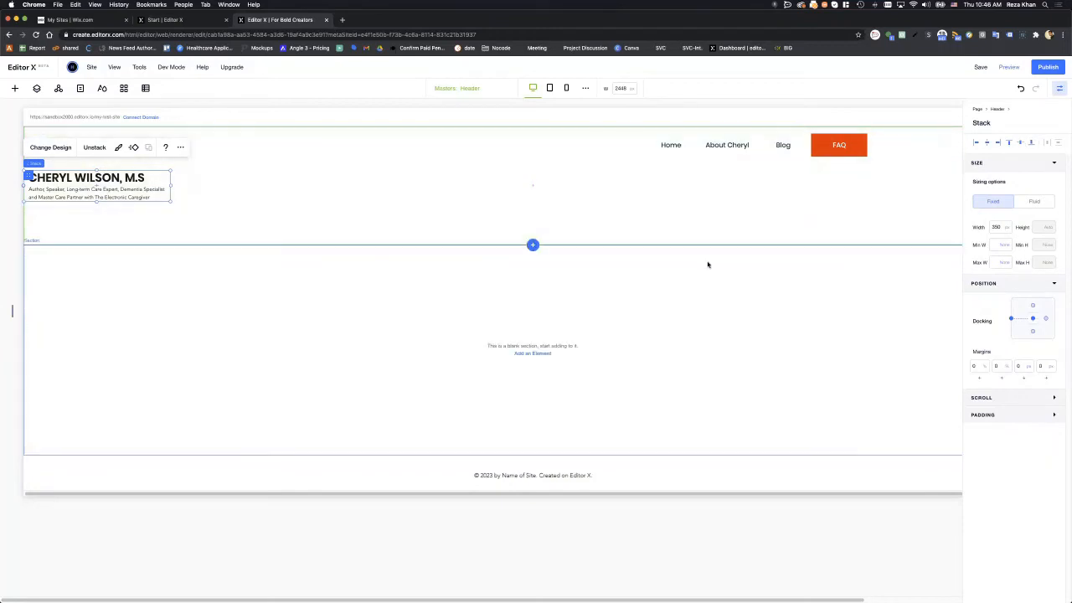
- Shorten the header and dock the four-item menu to vertical centre with no margin
left_click(562, 170)
left_click_drag(566, 245, 560, 211)
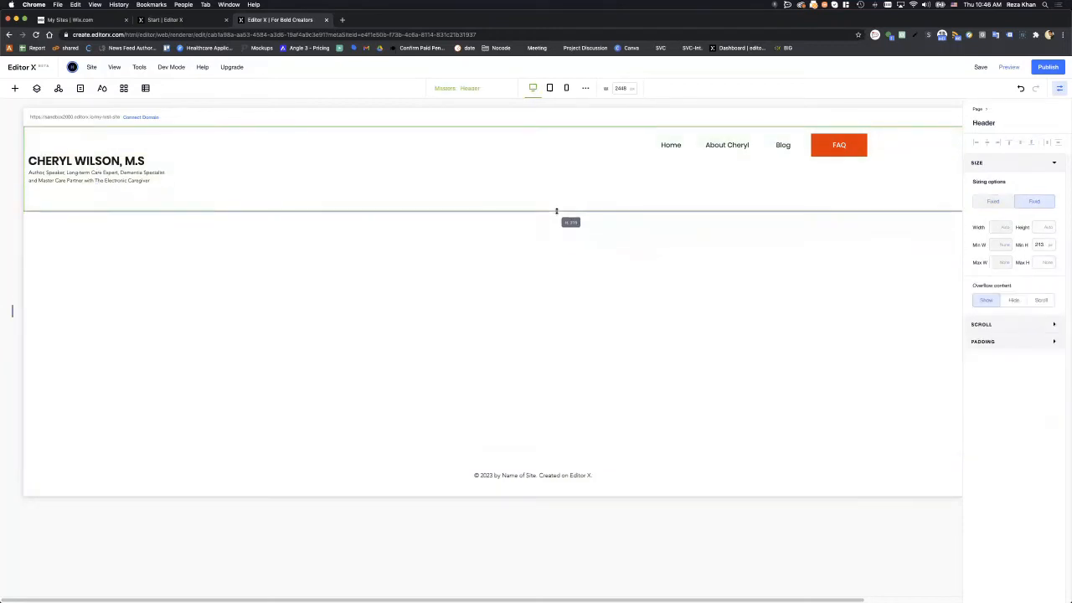
left_click(673, 148)
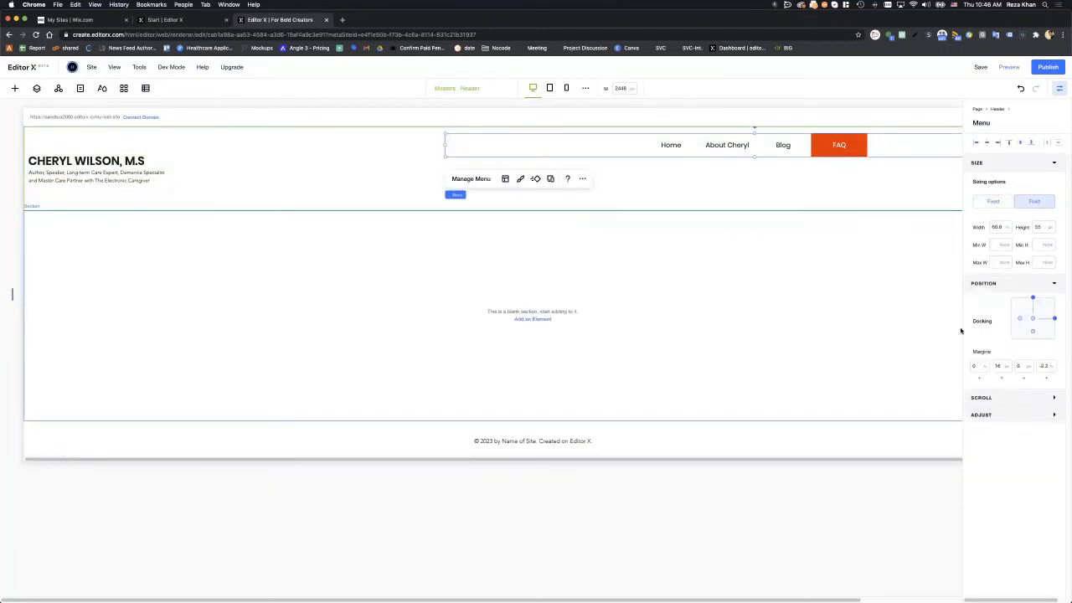
left_click(1020, 143)
left_click(998, 144)
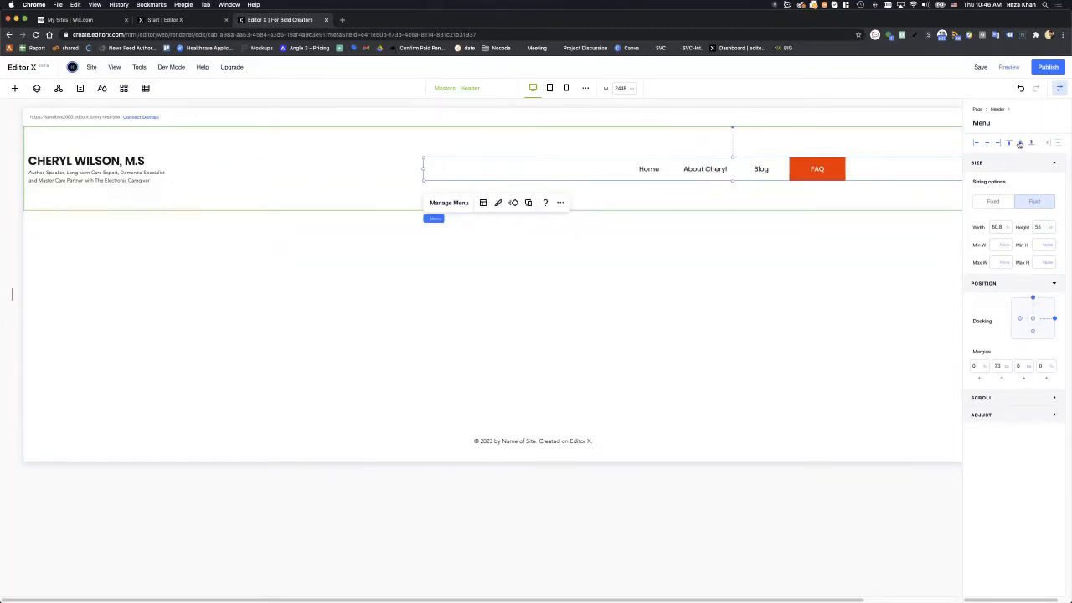
left_click(1020, 144)
- Center the menu item text, align the items to the header's right end, and publish
left_click_drag(650, 597, 749, 597)
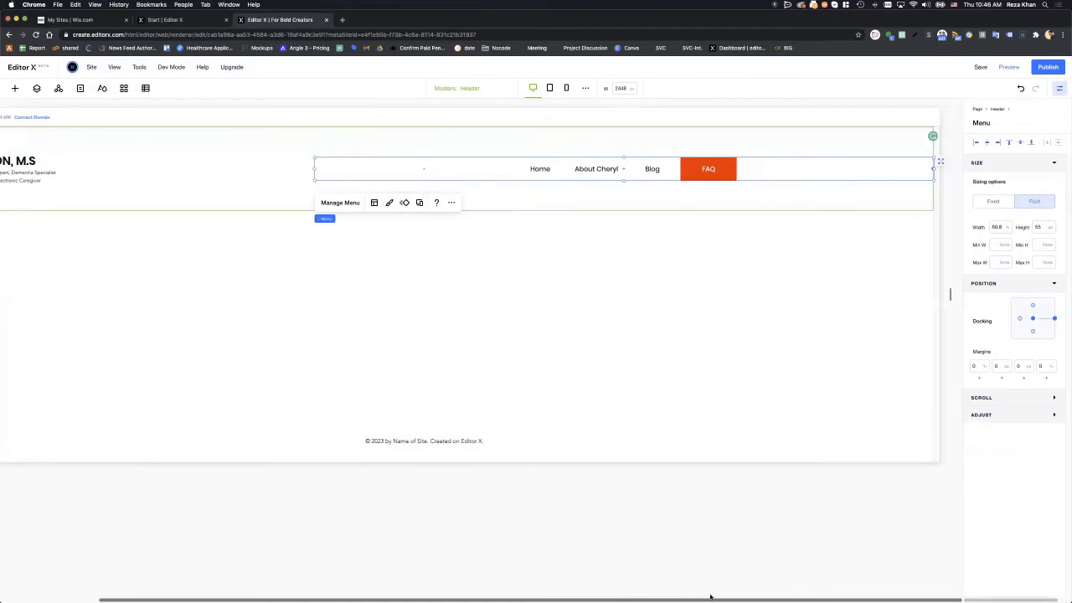
left_click(376, 203)
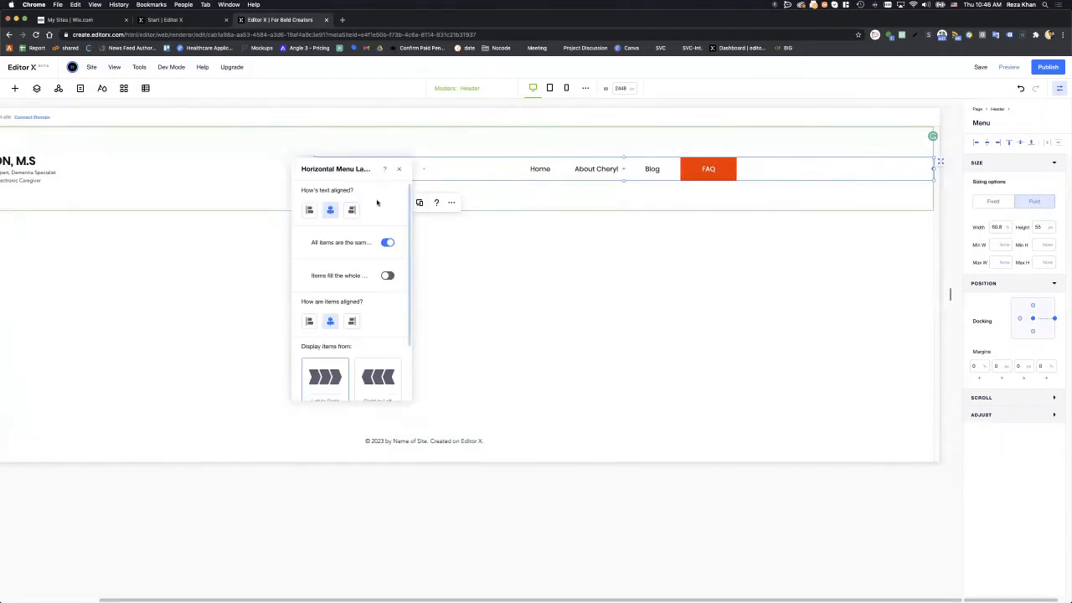
left_click(351, 210)
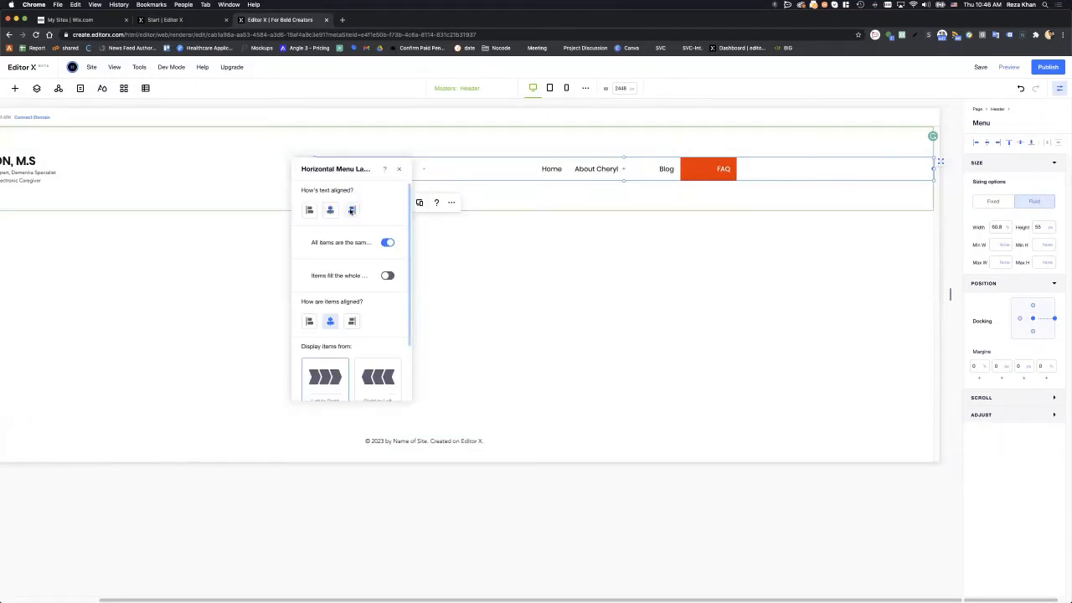
left_click(331, 210)
left_click(352, 321)
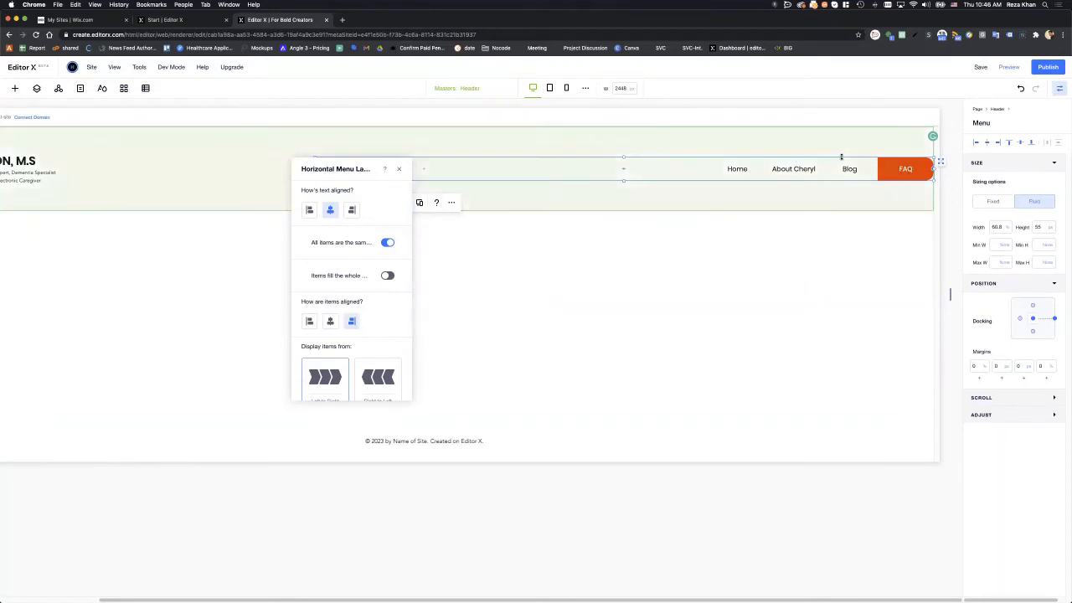
left_click(893, 169)
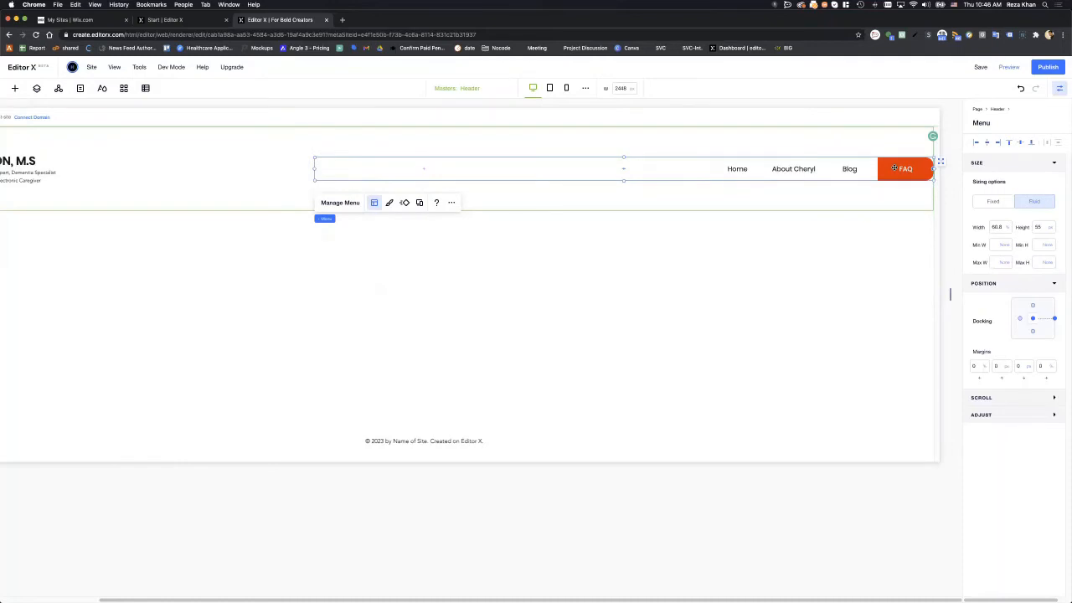
left_click(1046, 73)
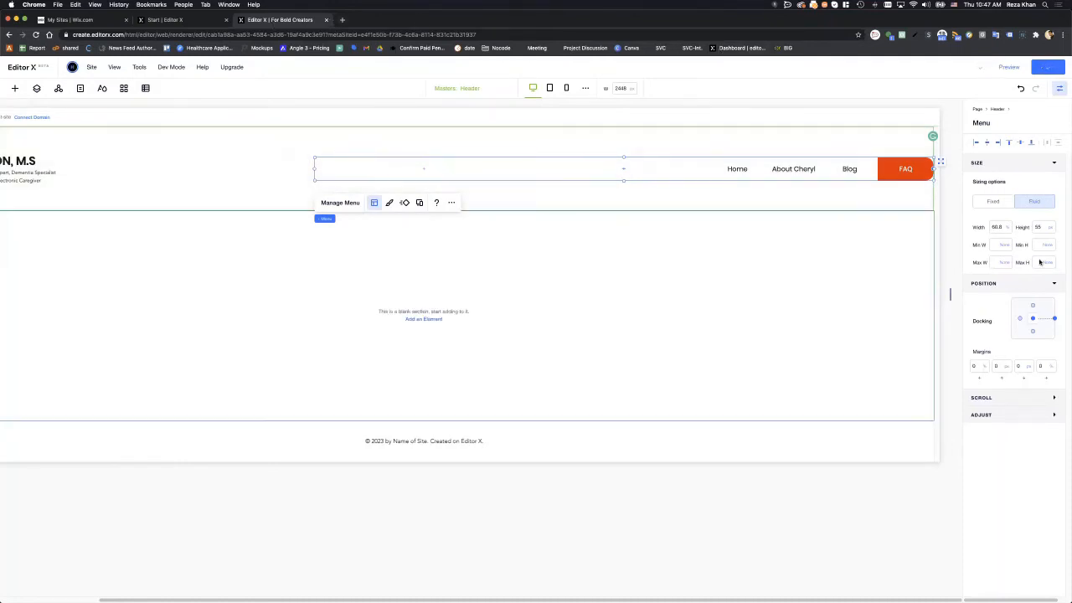
- Reload the published site and resize its window to check the layout
left_click_drag(1070, 67, 55, 104)
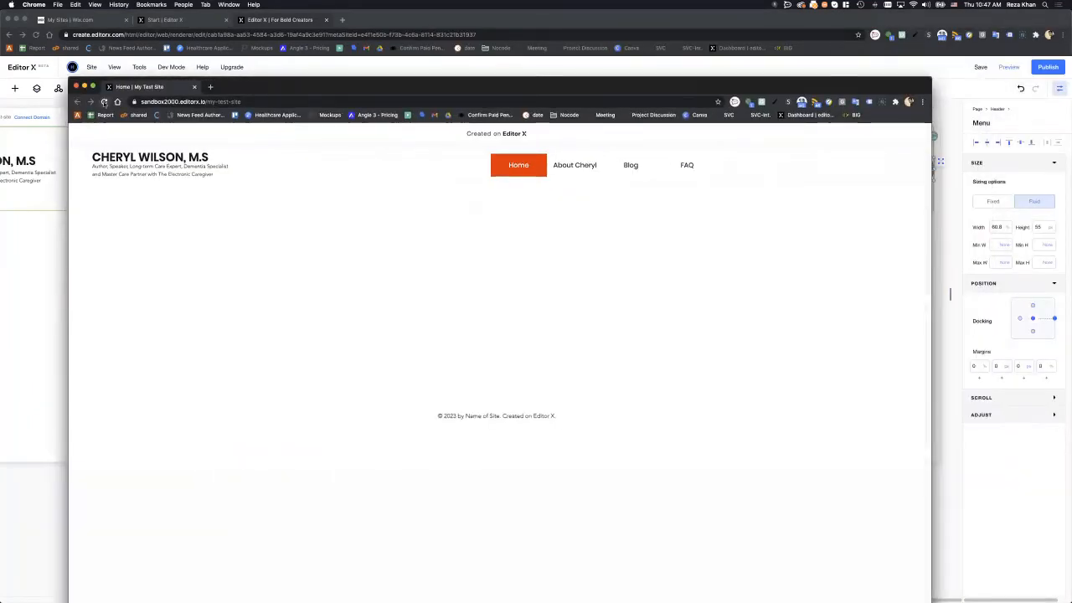
key("super+r")
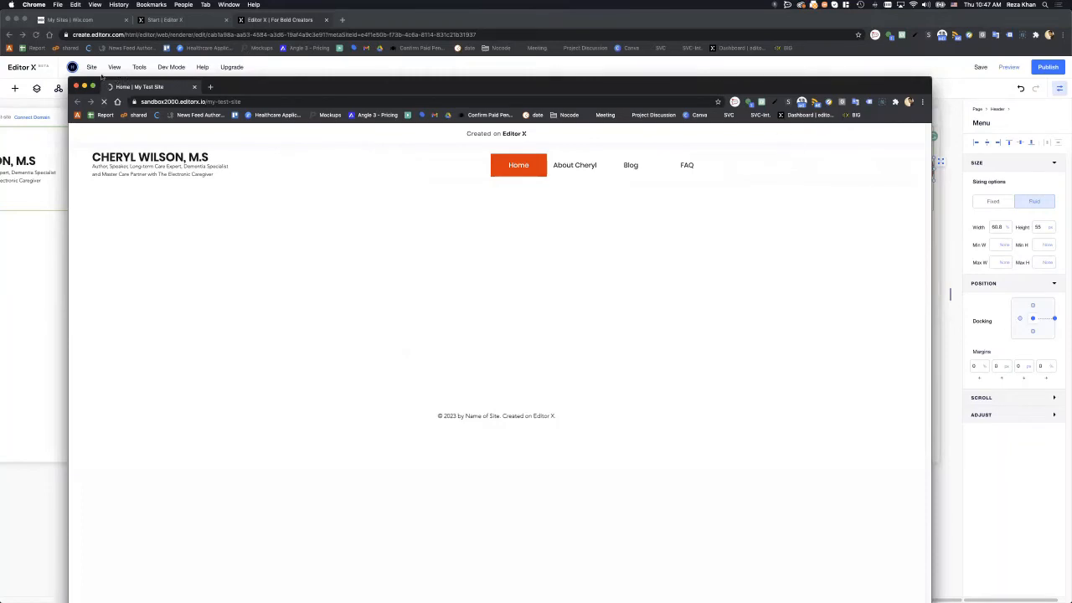
left_click_drag(392, 287, 425, 297)
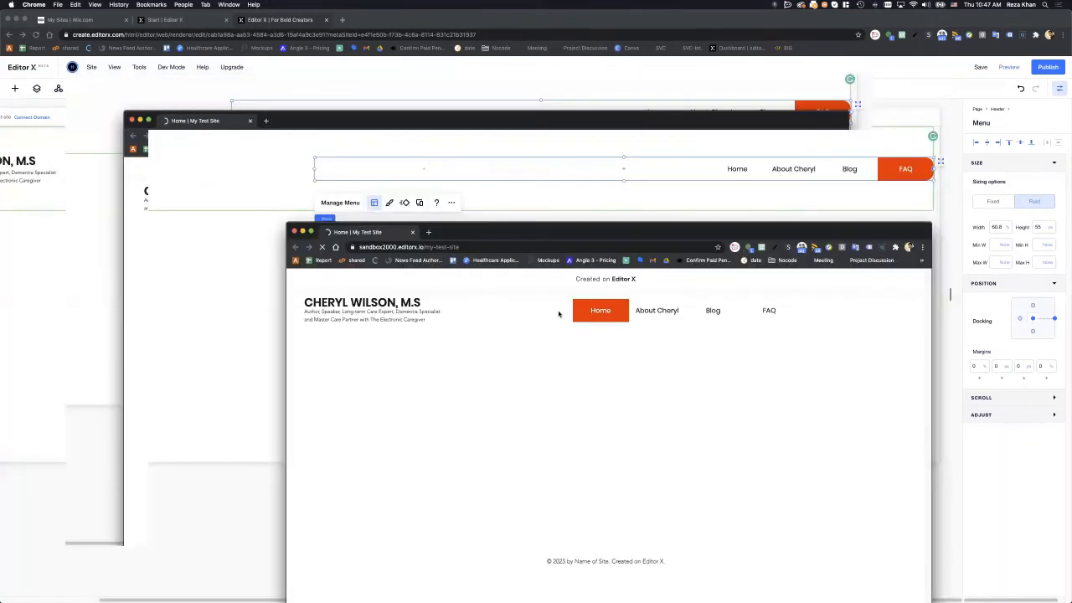
left_click_drag(587, 308, 232, 67)
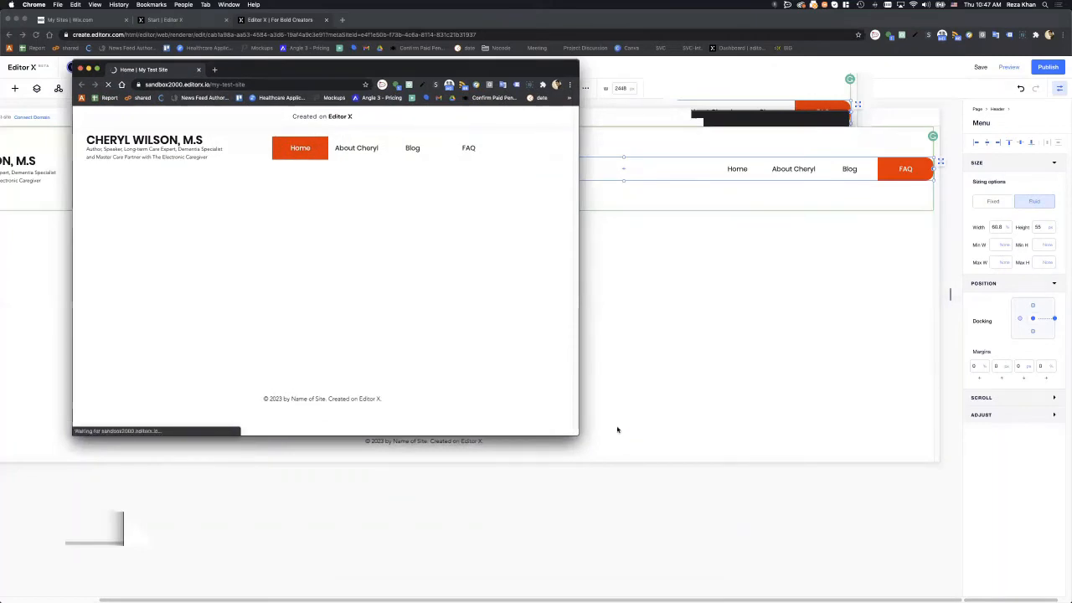
left_click_drag(579, 434, 840, 492)
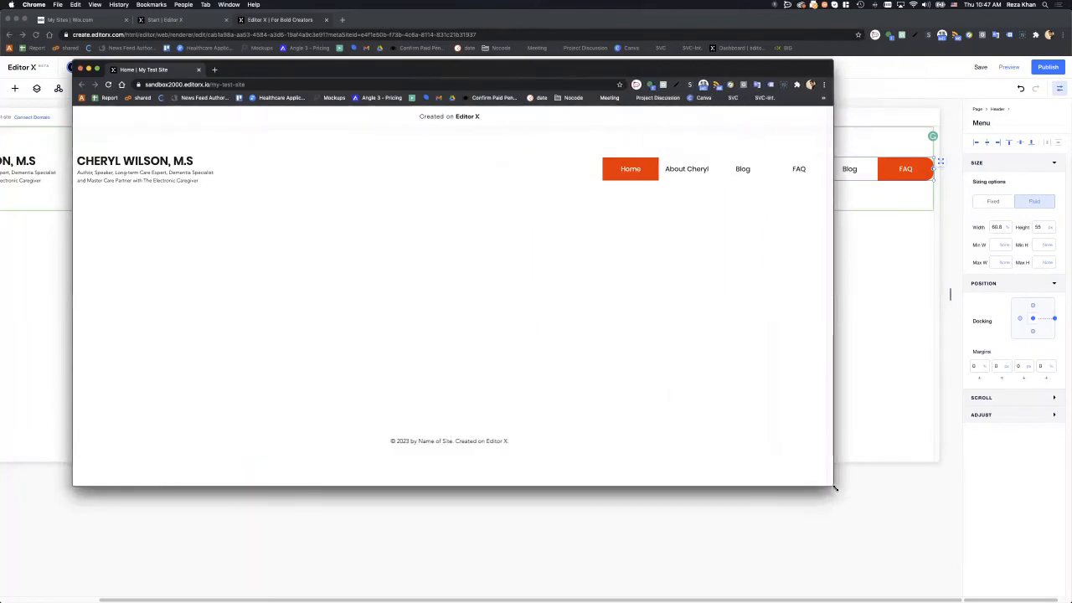
- Test the live menu by switching between FAQ and Home, then go back to the editor
left_click(805, 170)
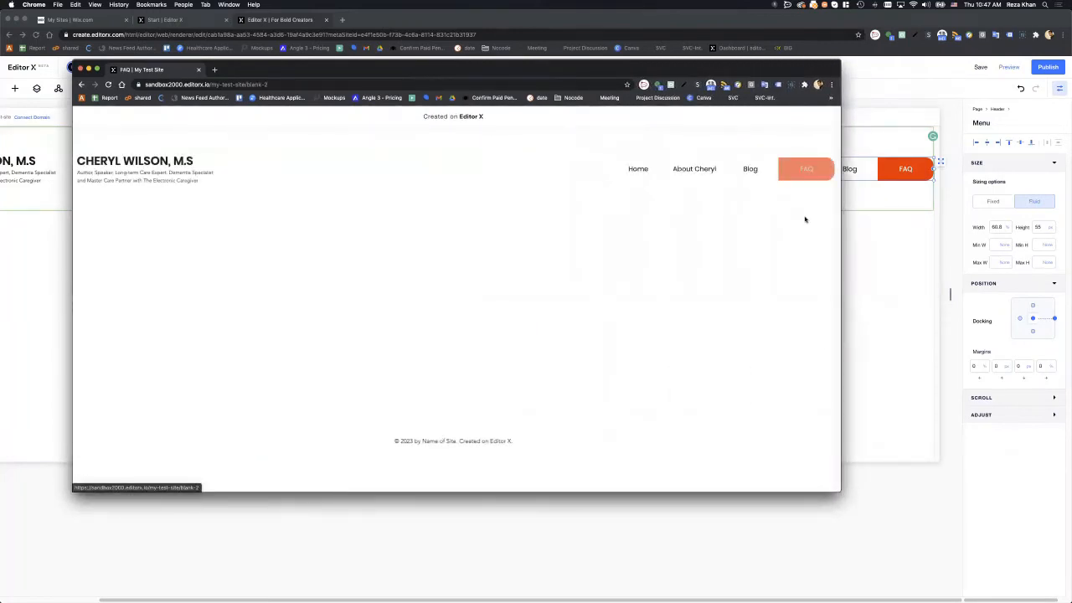
left_click(638, 170)
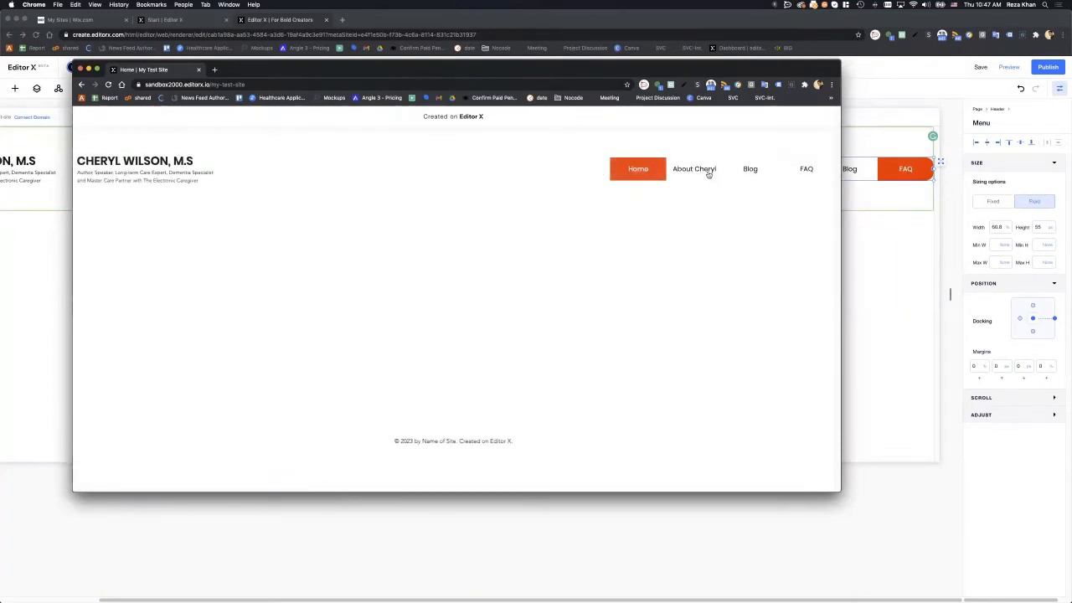
left_click(809, 174)
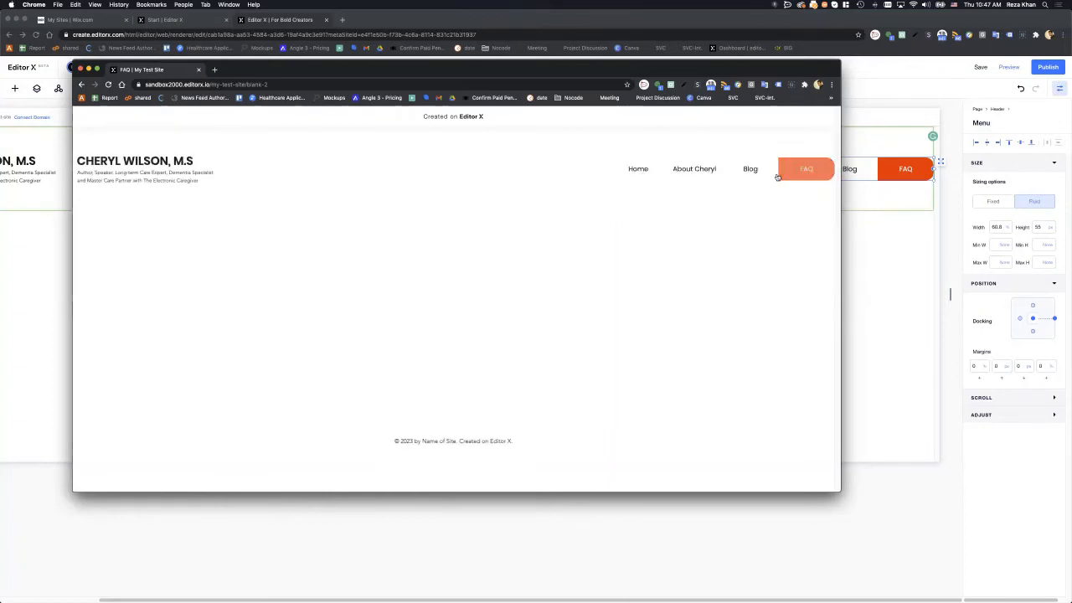
left_click(879, 222)
left_click(554, 232)
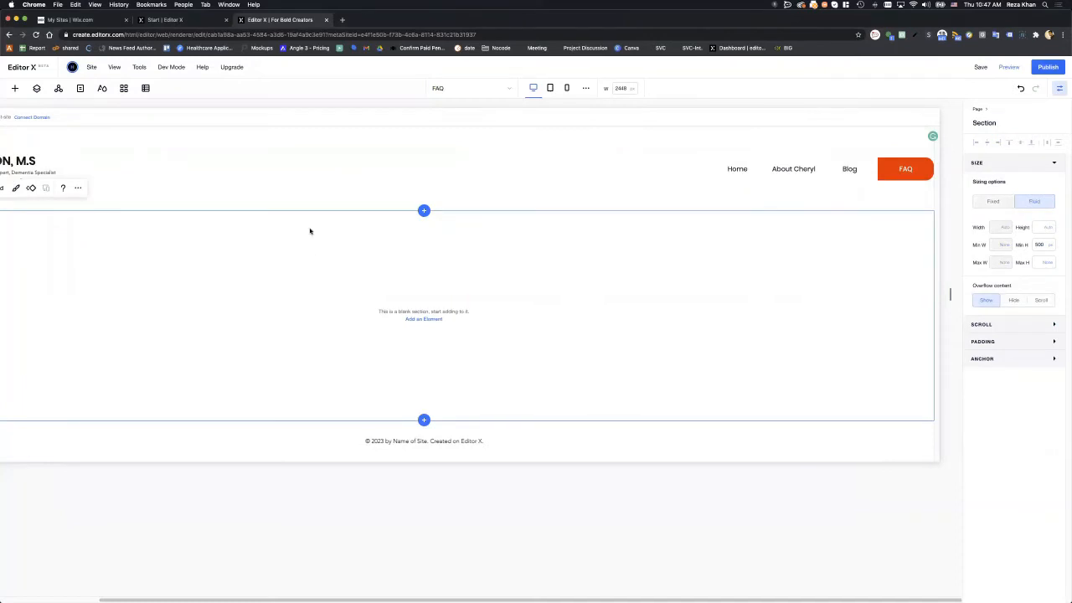
- Shrink the header to a slim band and set the canvas width to 1300 px
left_click(326, 196)
left_click_drag(336, 210, 332, 169)
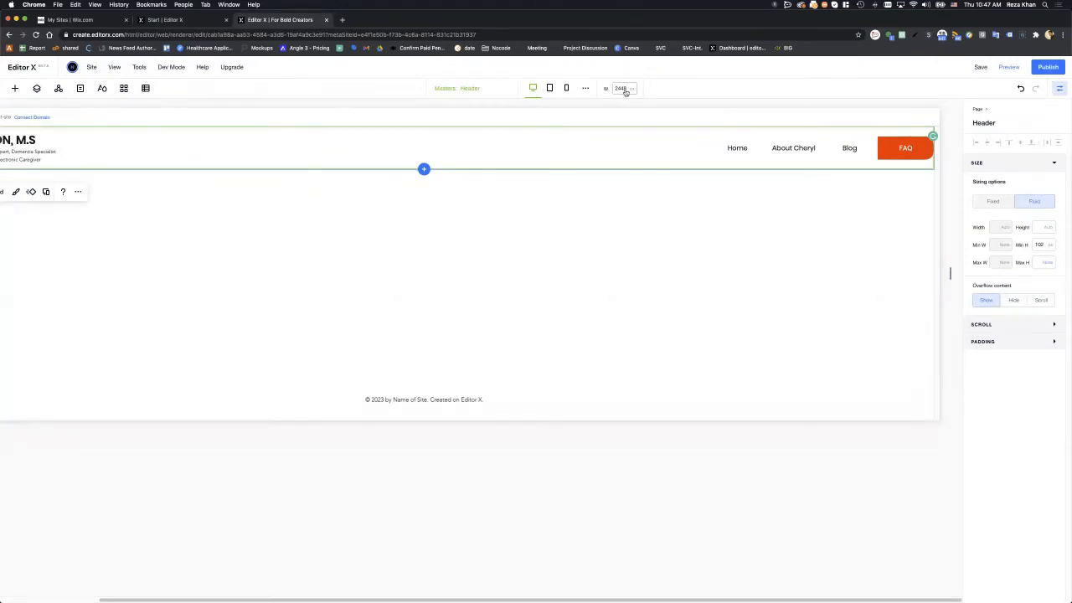
type("1300")
key("Return")
left_click(226, 236)
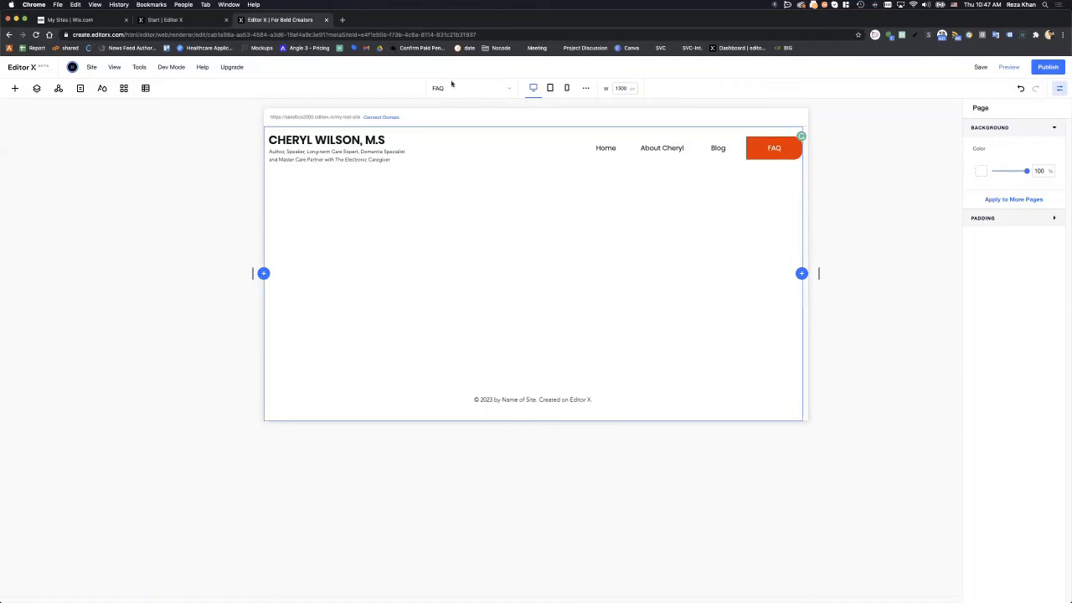
- Preview the FAQ page at the tablet, mobile and desktop breakpoints
left_click(550, 88)
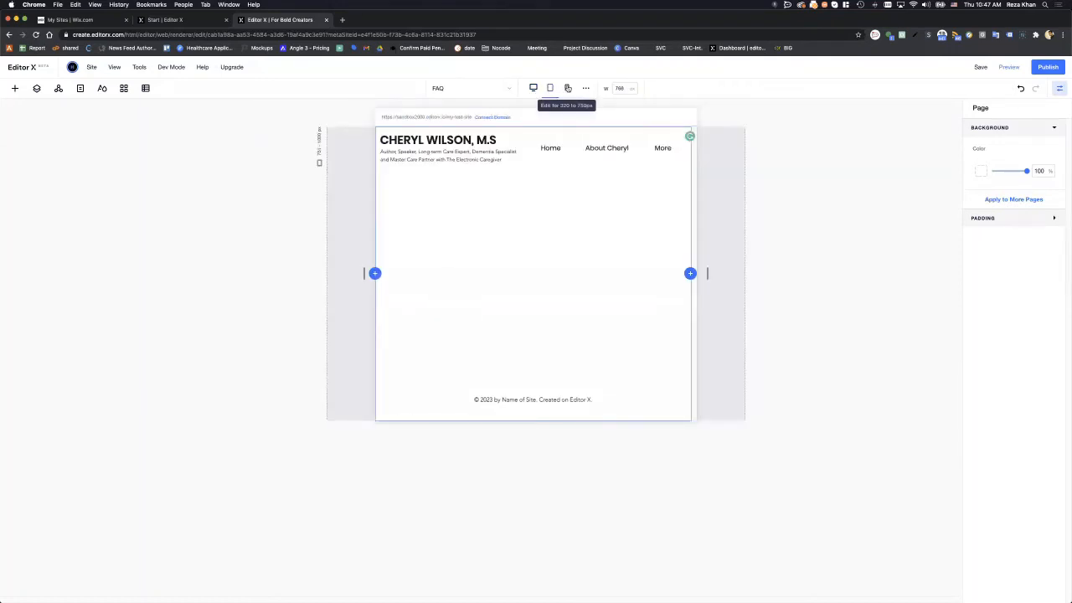
left_click(567, 88)
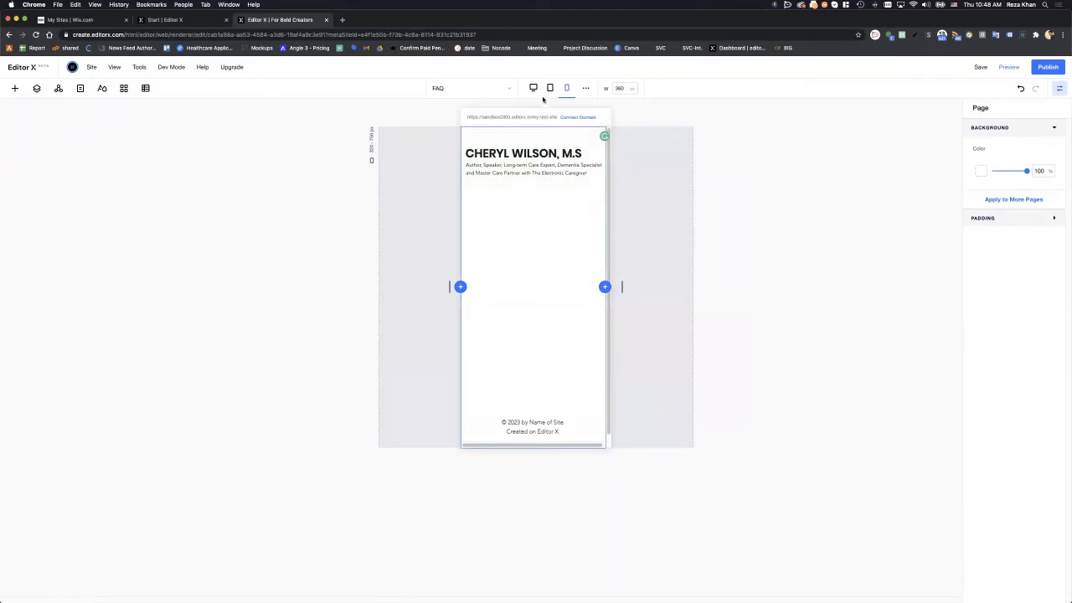
left_click(550, 89)
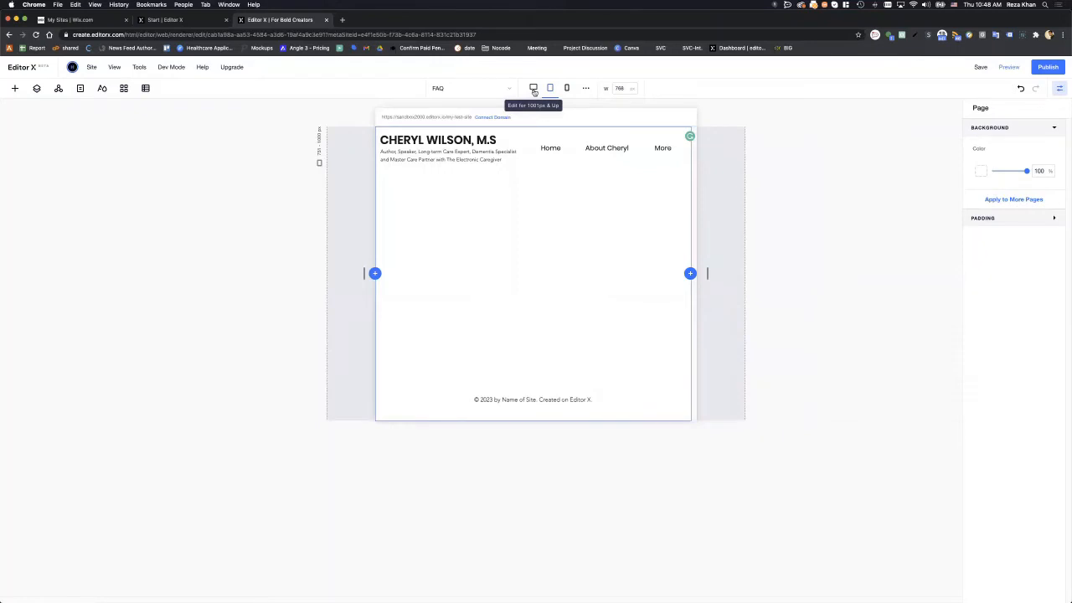
left_click(534, 89)
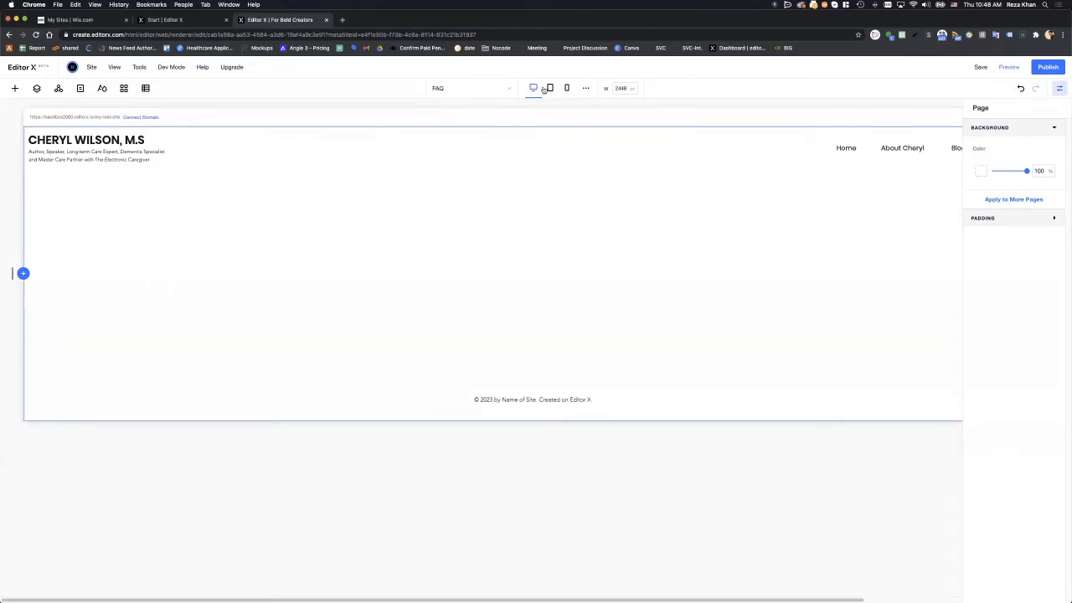
- Switch to the 360 px mobile breakpoint and show the header Menu again
left_click(548, 89)
left_click(567, 88)
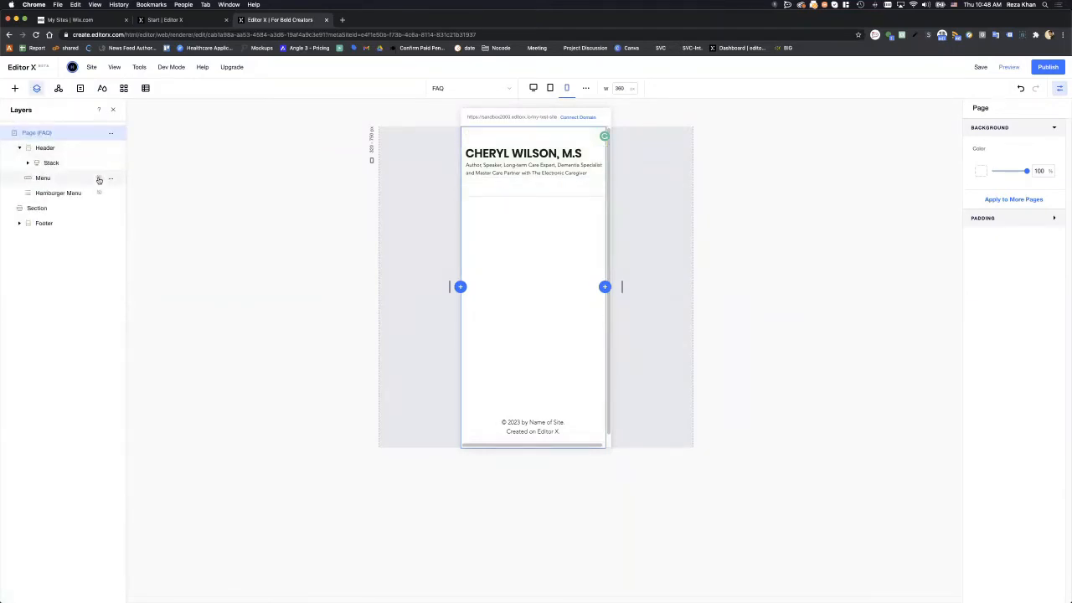
left_click(99, 180)
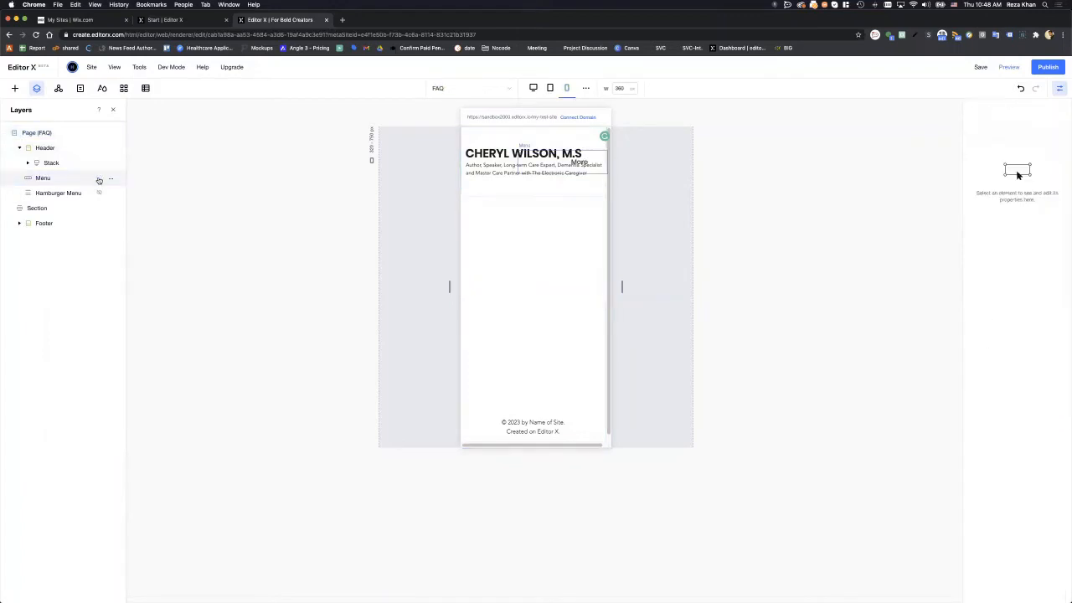
left_click(99, 179)
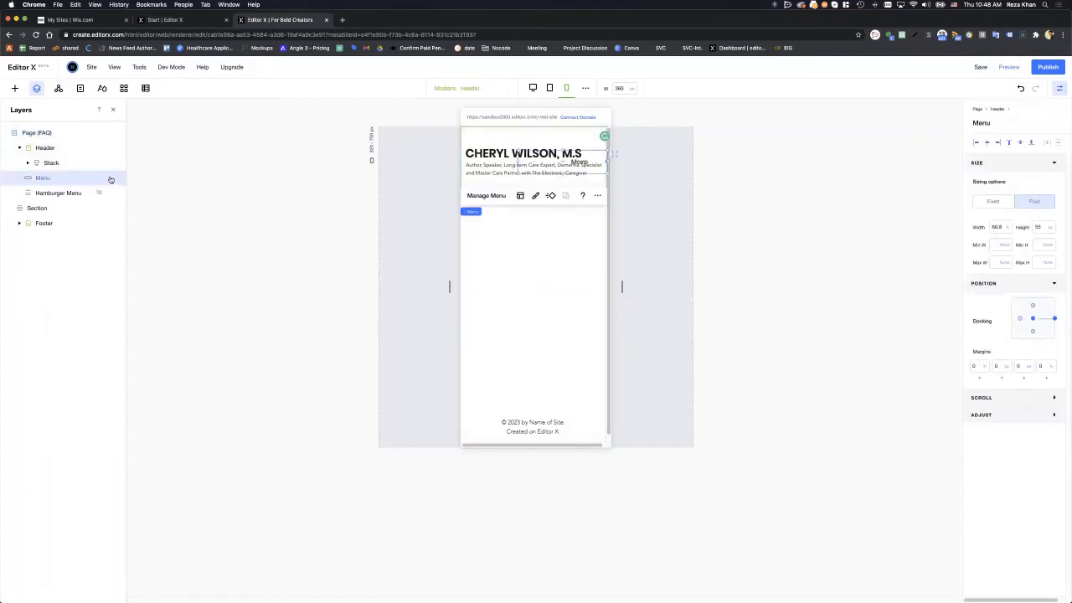
- Set the header Menu to Don't Display on mobile and return to the desktop breakpoint
left_click(111, 178)
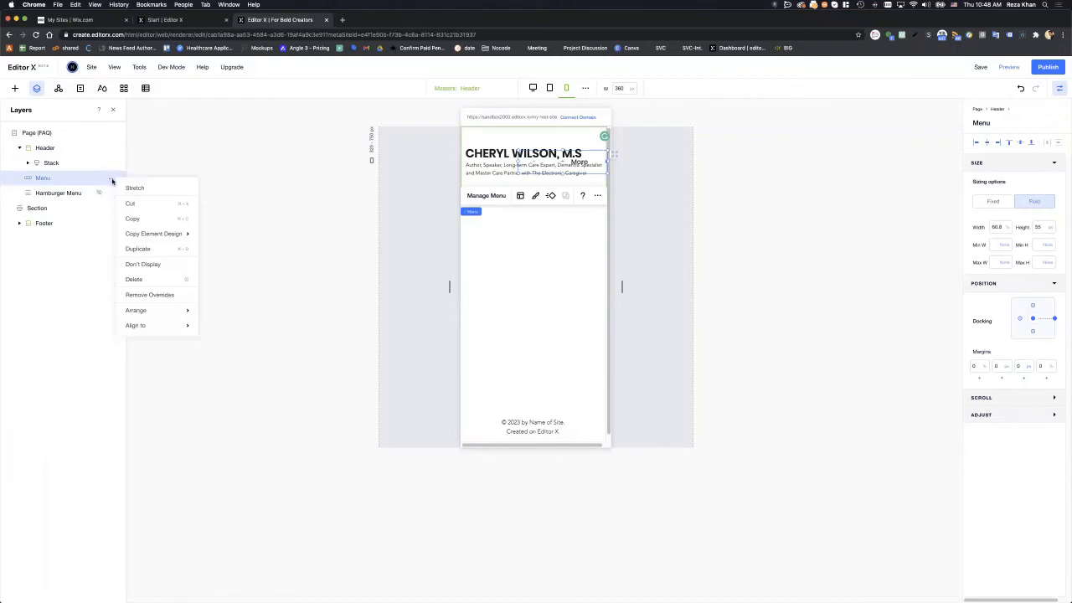
left_click(155, 264)
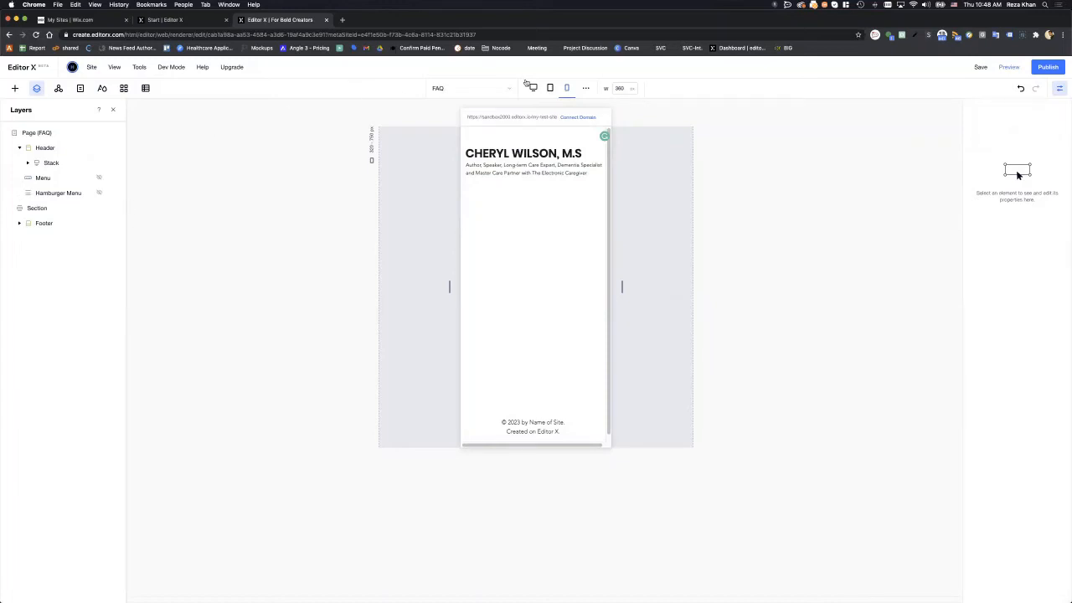
left_click(532, 88)
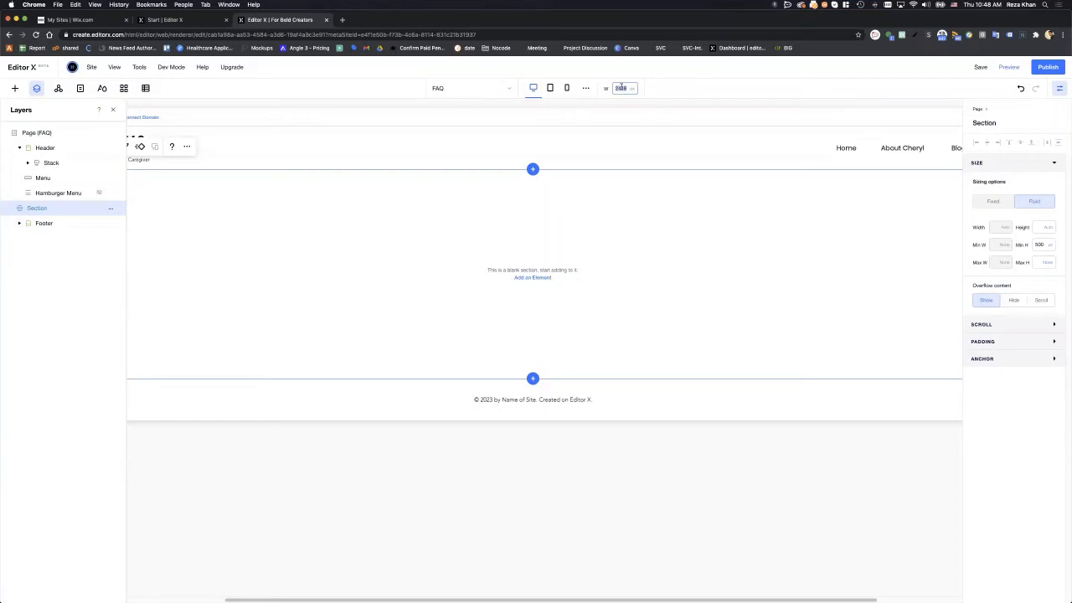
- Set the desktop preview width to 1300 px and inspect the body section and footer
type("1300")
key("Return")
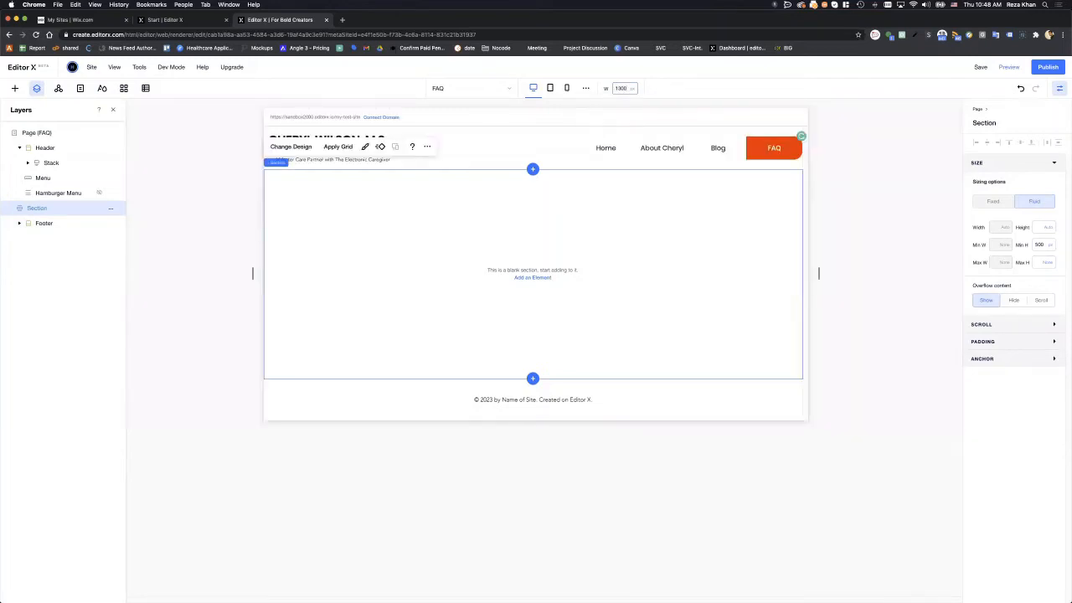
left_click(841, 230)
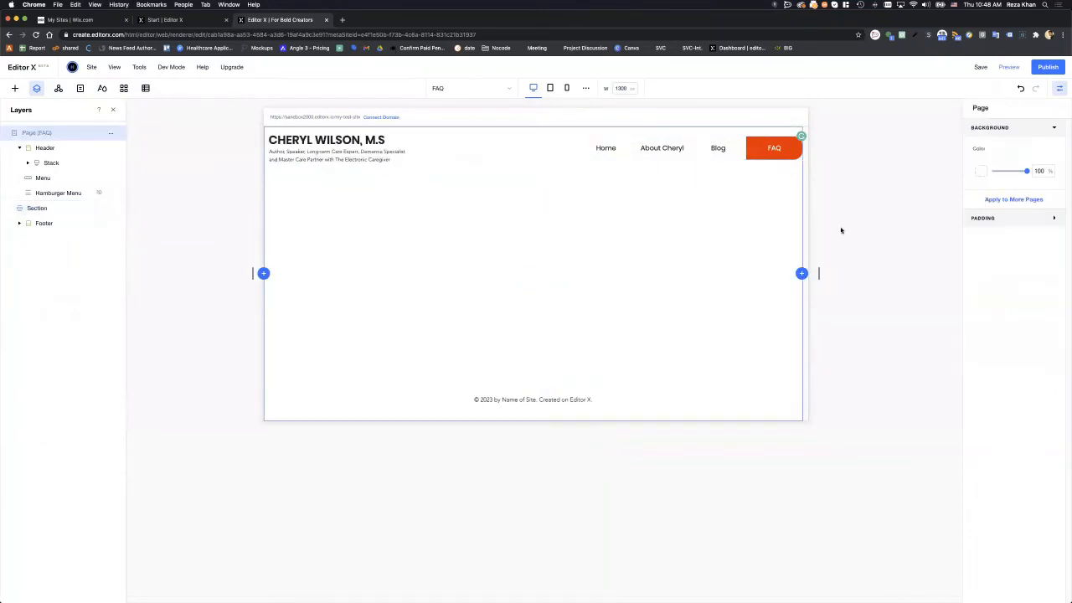
left_click(637, 338)
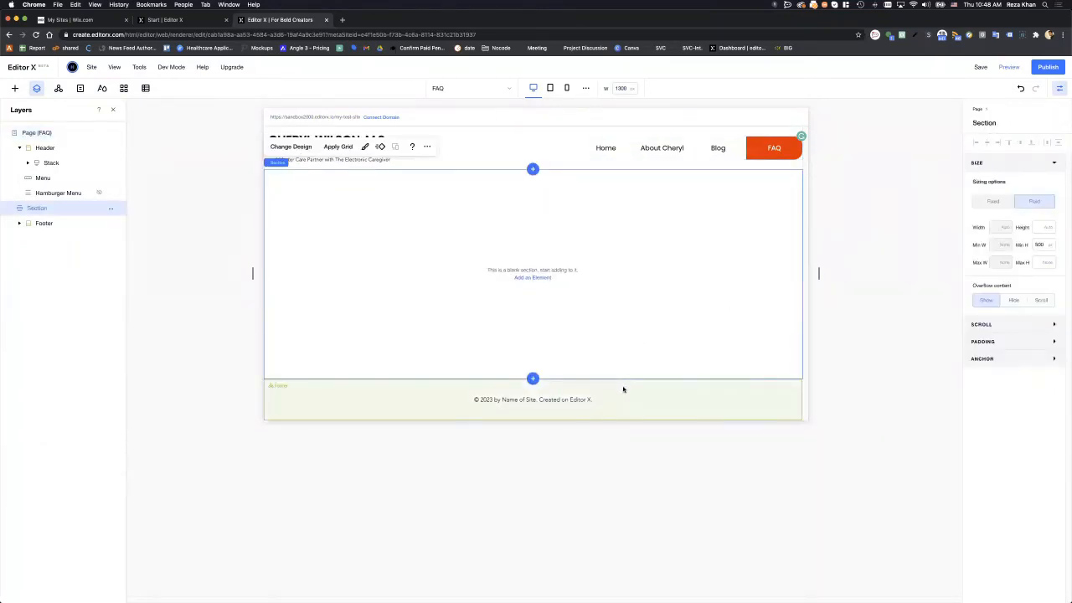
left_click(623, 390)
left_click(627, 328)
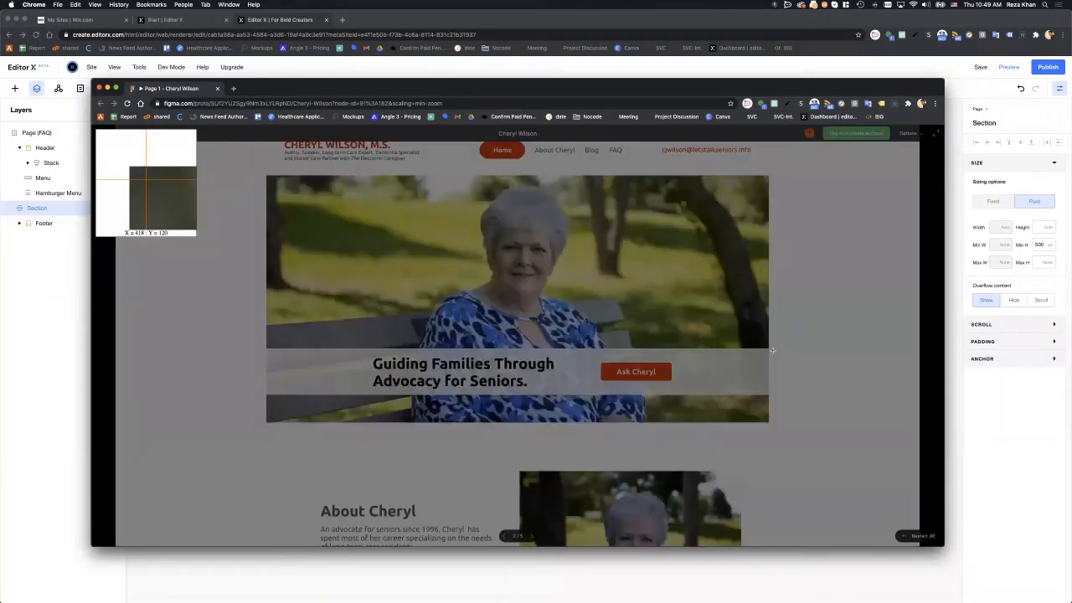
- Capture the Figma prototype's hero photo with Nimbus and save it as cheryl.png
mouse_move(266, 176)
left_mouse_down()
mouse_move(651, 347)
mouse_move(769, 348)
left_mouse_up()
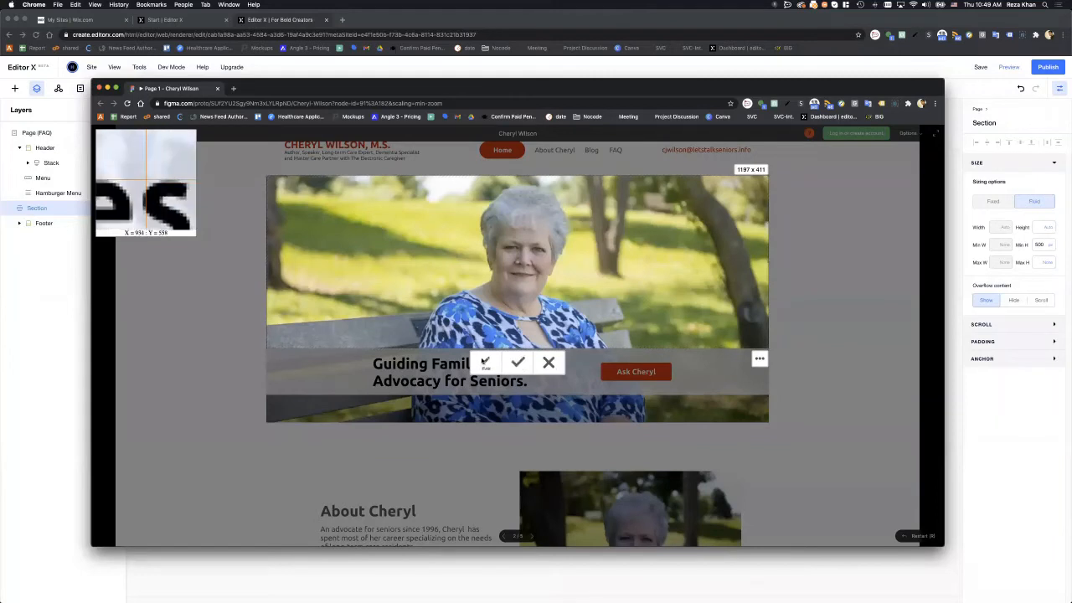
left_click(517, 362)
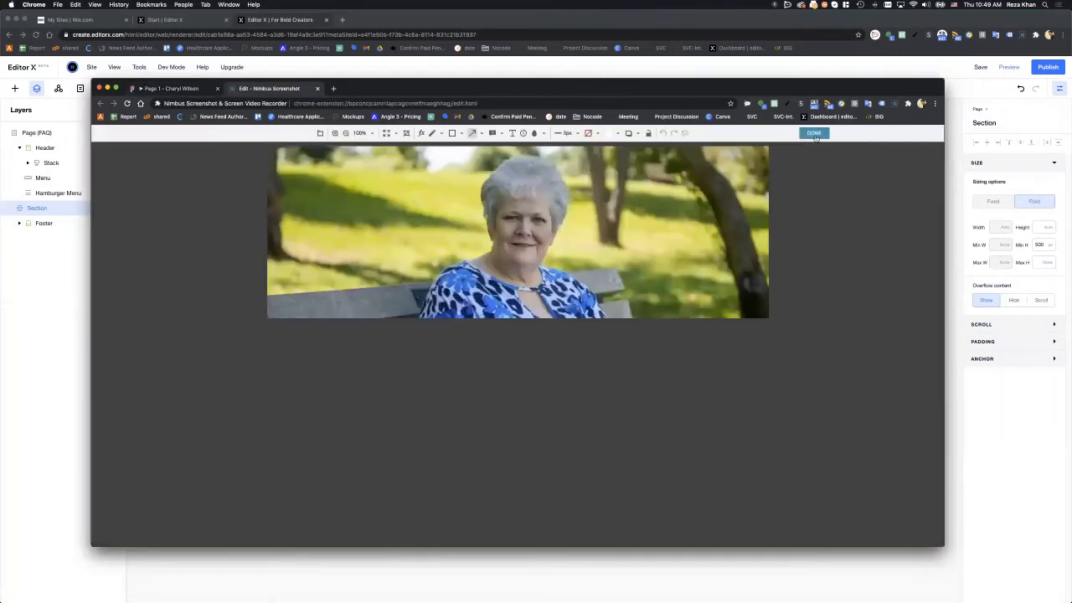
left_click(814, 133)
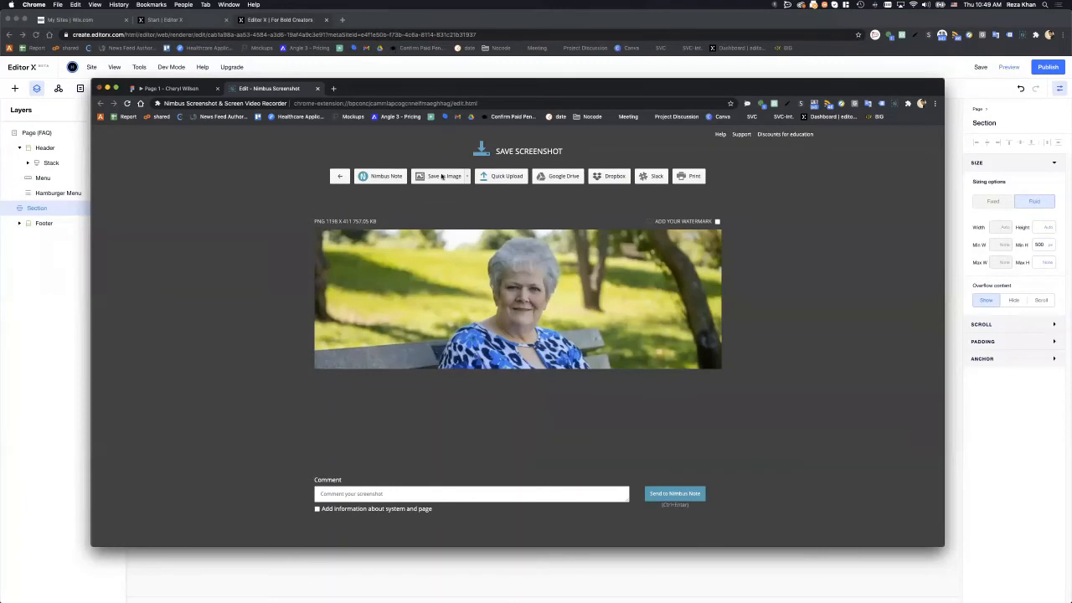
left_click(442, 176)
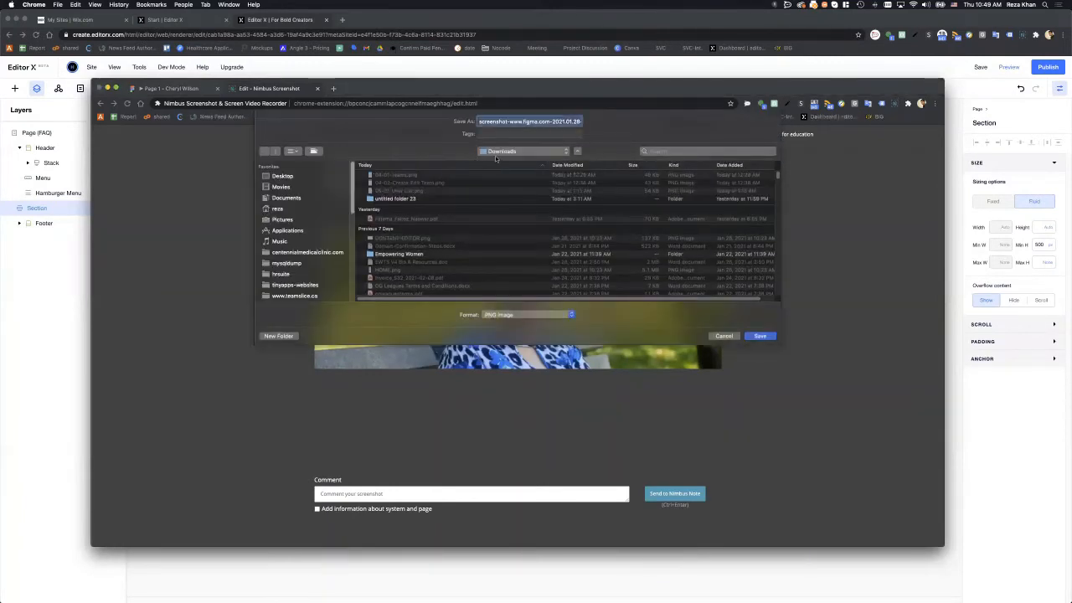
type("che.png")
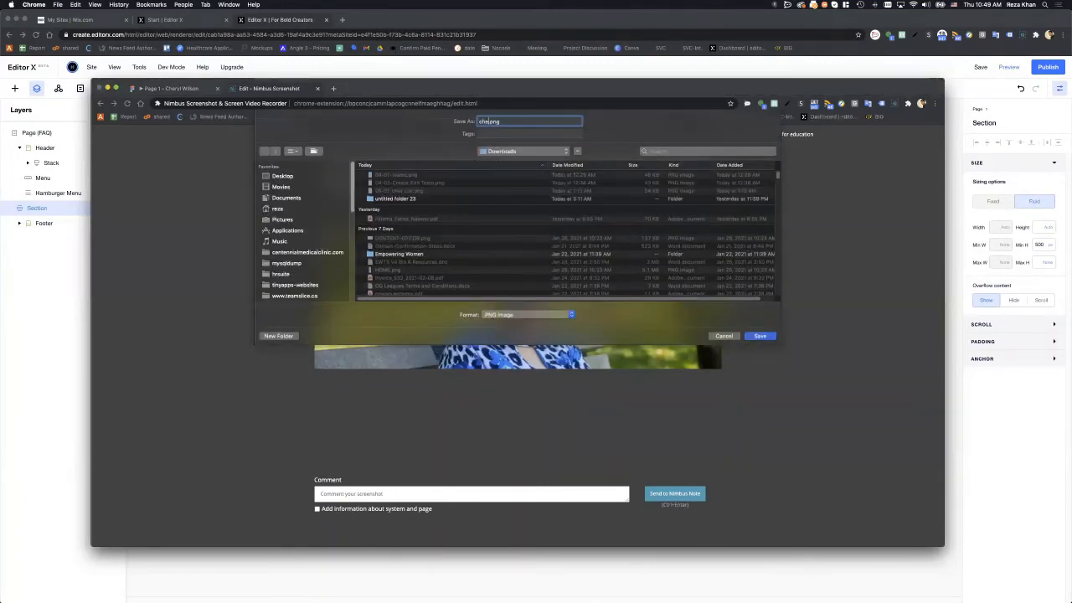
type("ryl")
key("Return")
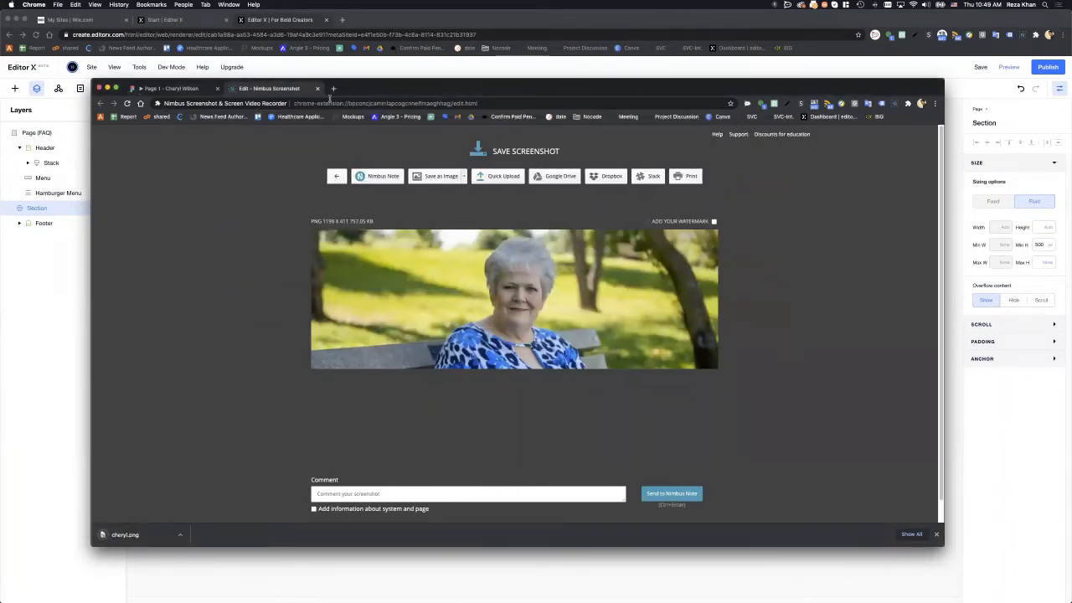
left_click(318, 88)
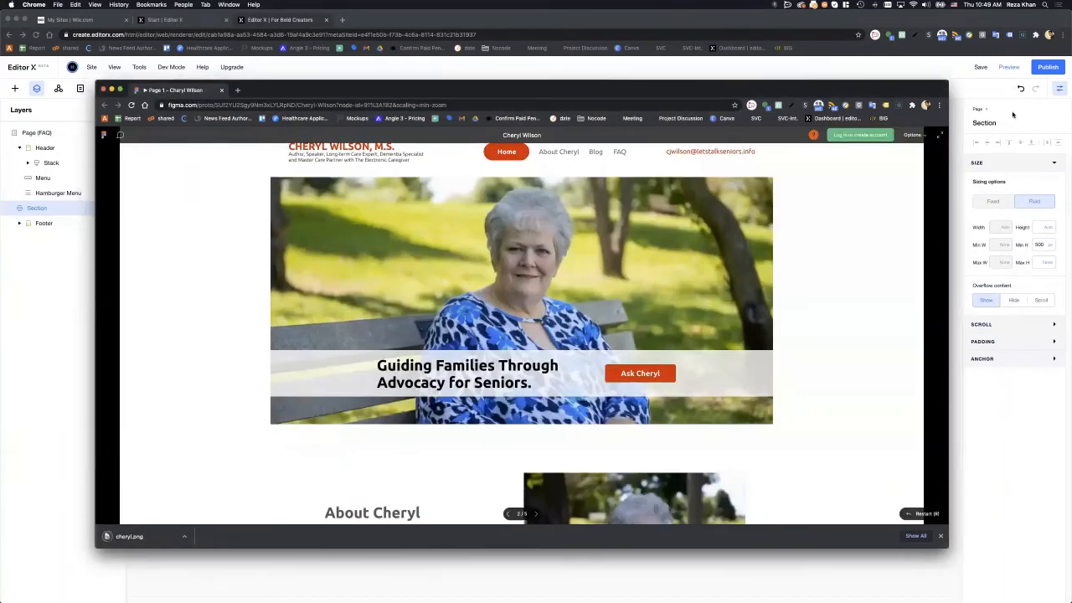
left_click(1013, 115)
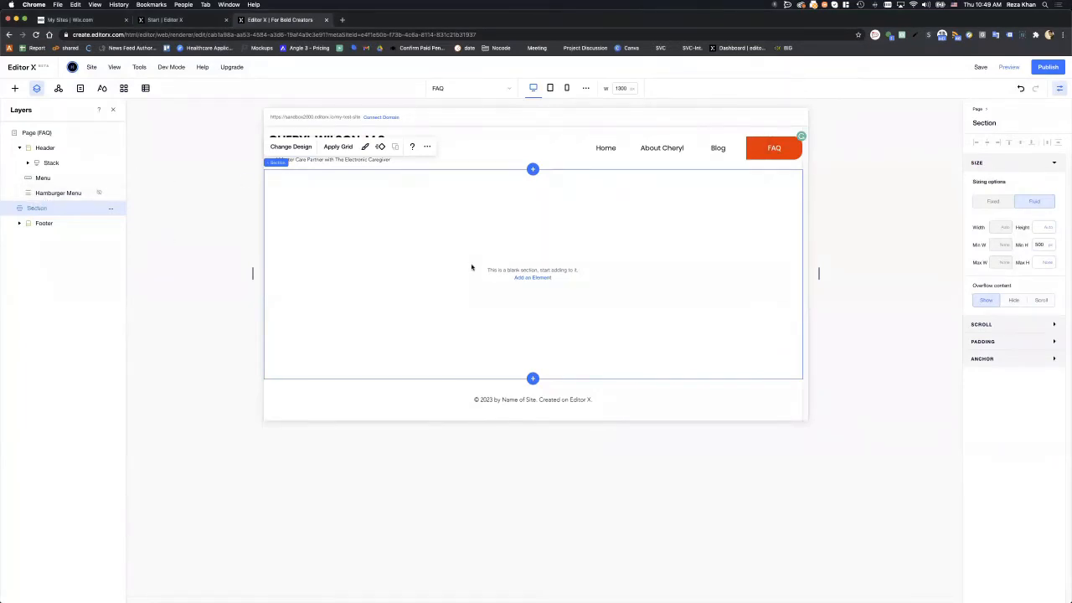
- Add an image element to the FAQ page's body section
left_click(111, 207)
left_click(14, 88)
left_click(14, 88)
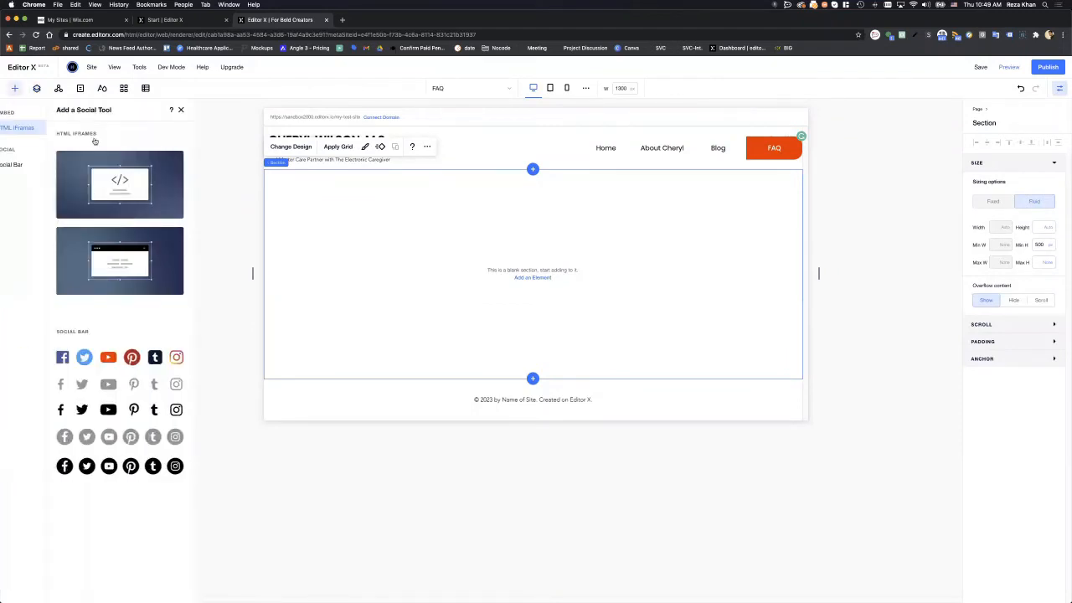
left_click(36, 112)
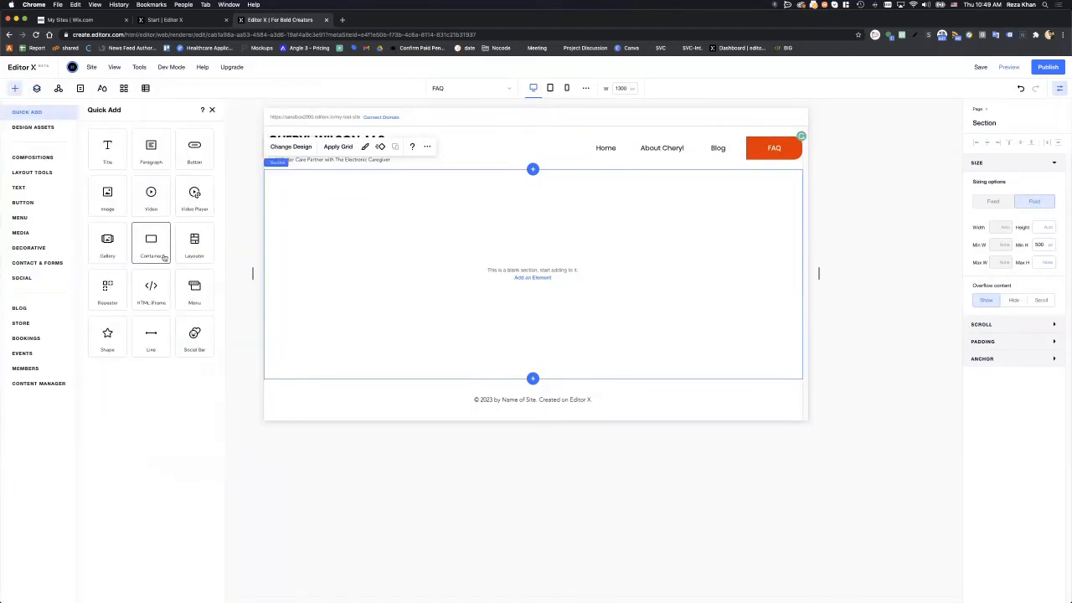
left_click(102, 207)
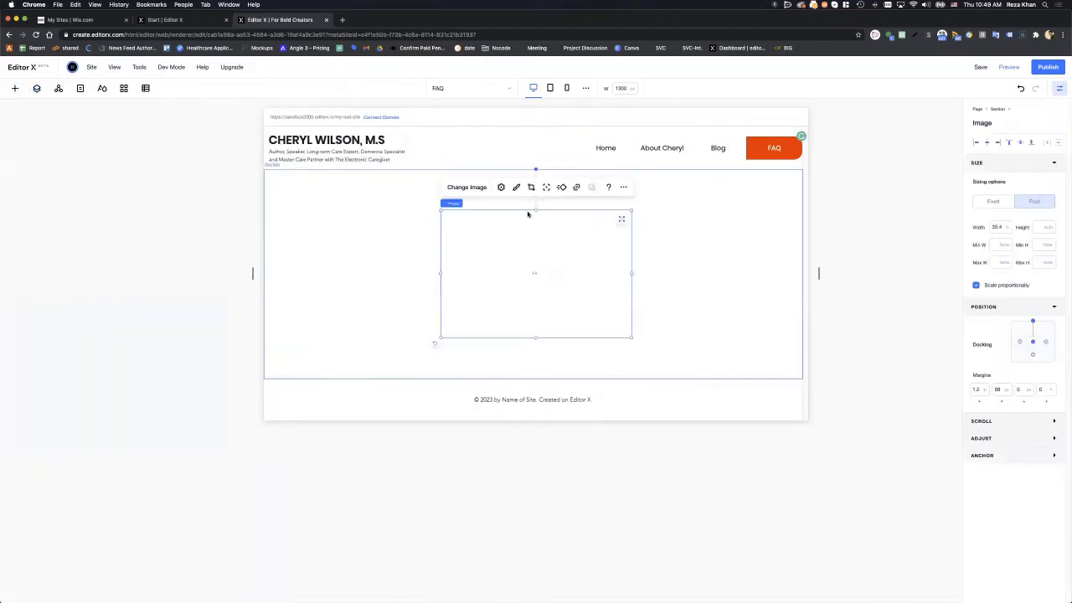
- Upload cheryl.png and use it to replace the placeholder mountain image
left_click(481, 187)
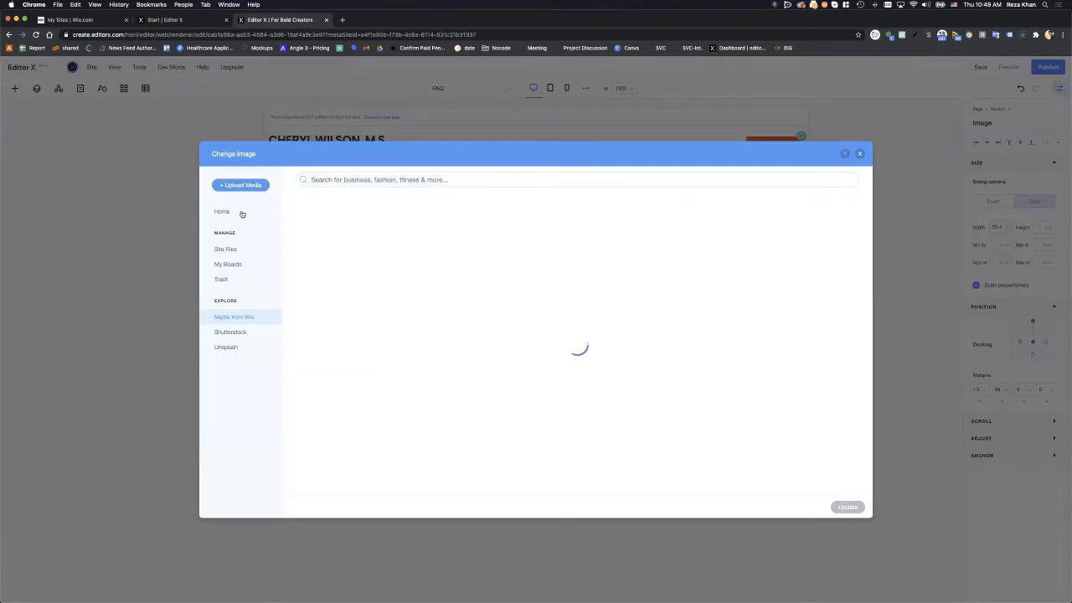
left_click(241, 186)
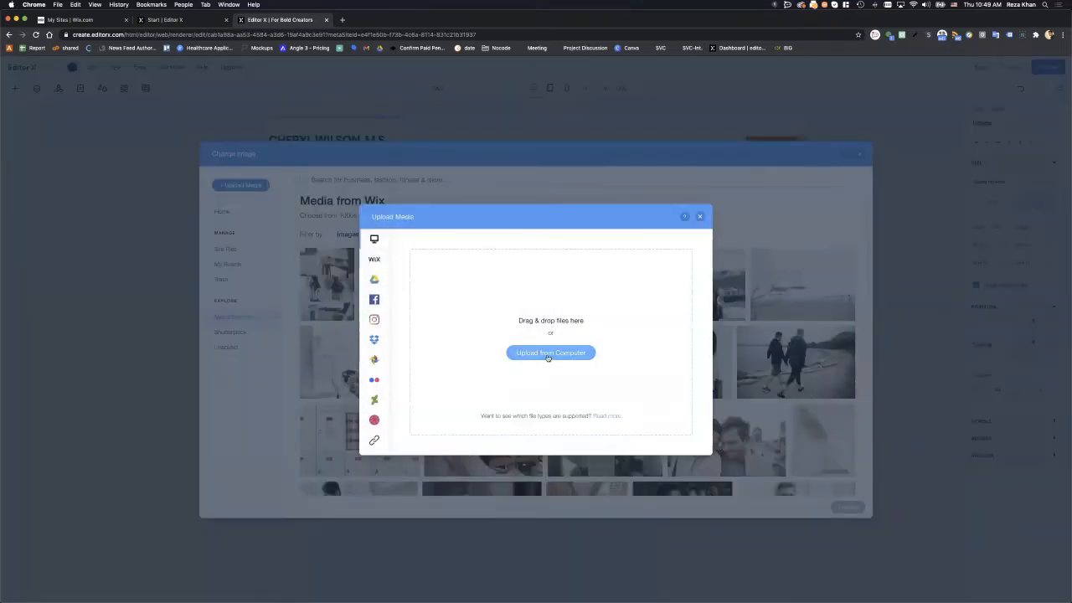
left_click(548, 356)
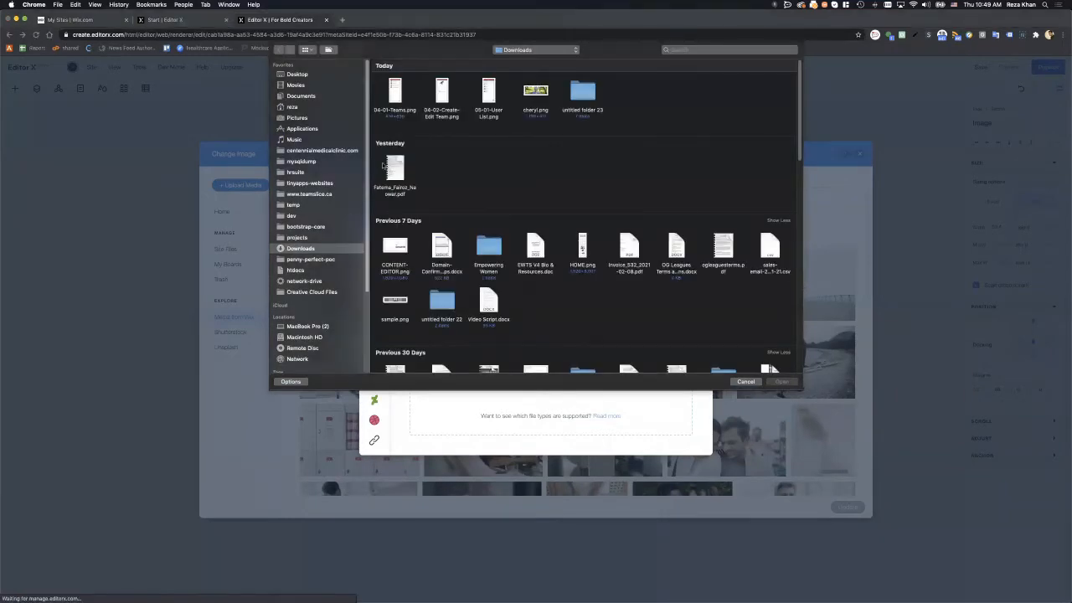
left_click(536, 92)
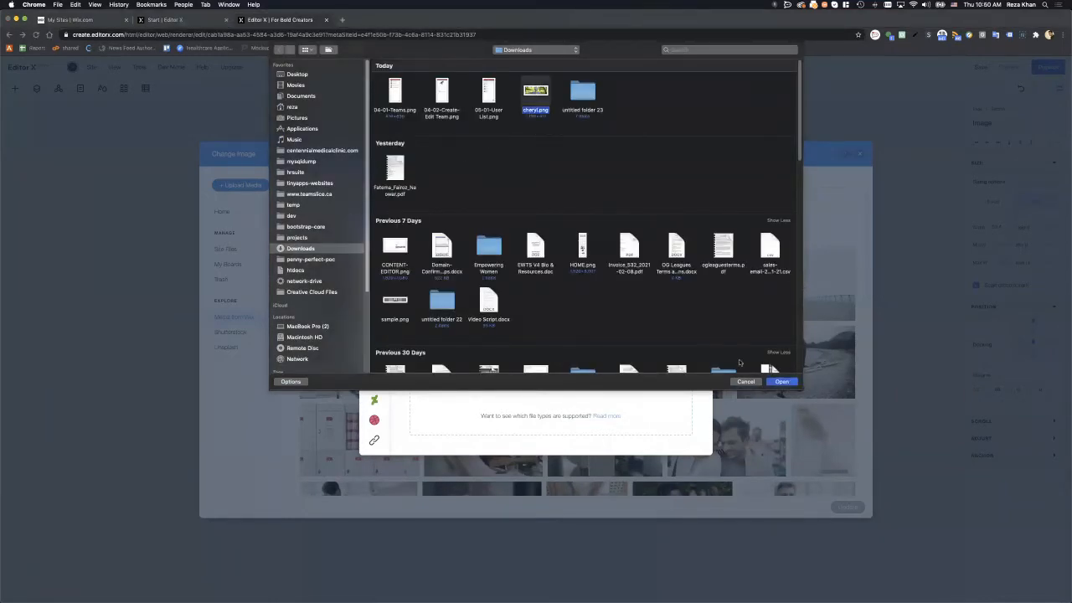
left_click(780, 382)
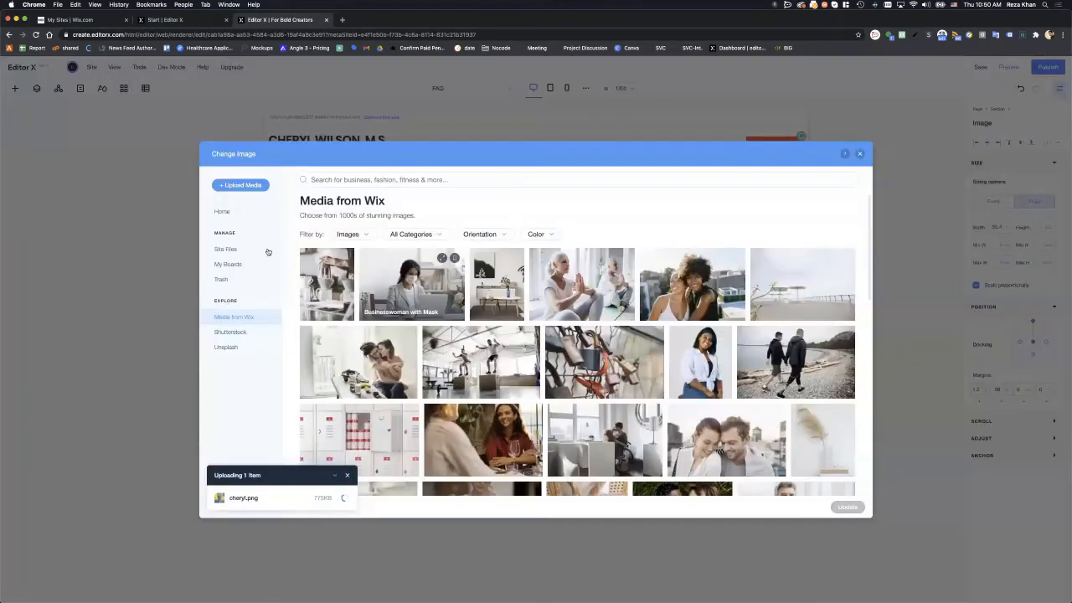
left_click(236, 216)
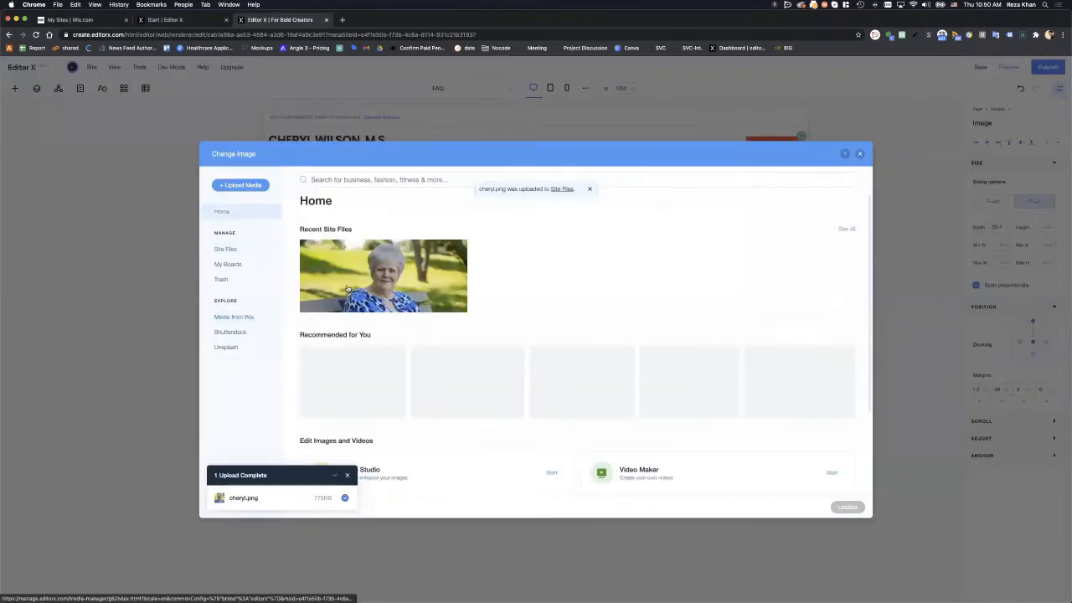
left_click(360, 289)
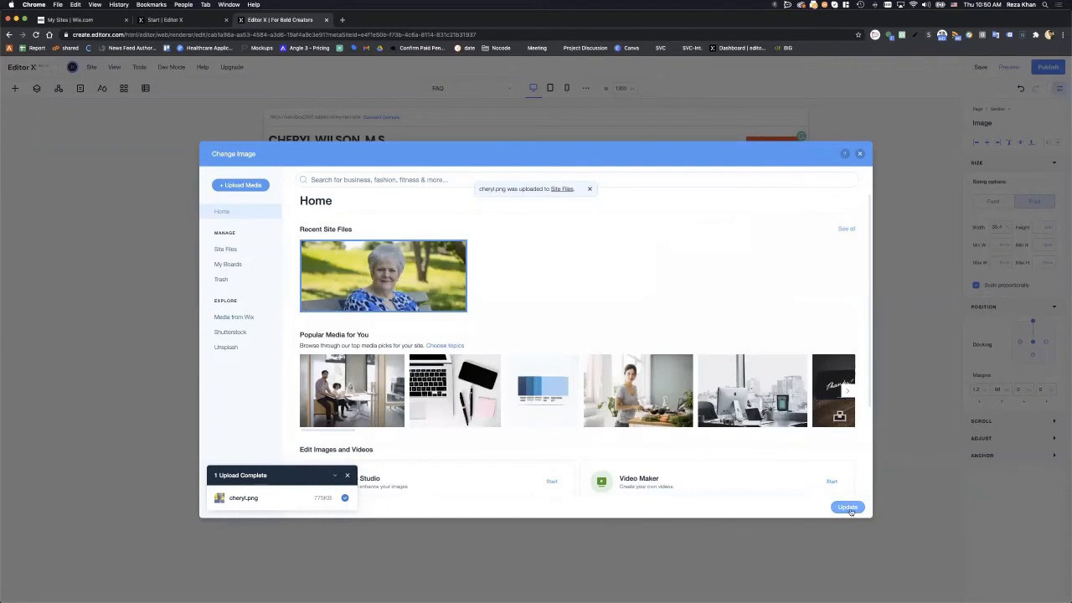
left_click(846, 507)
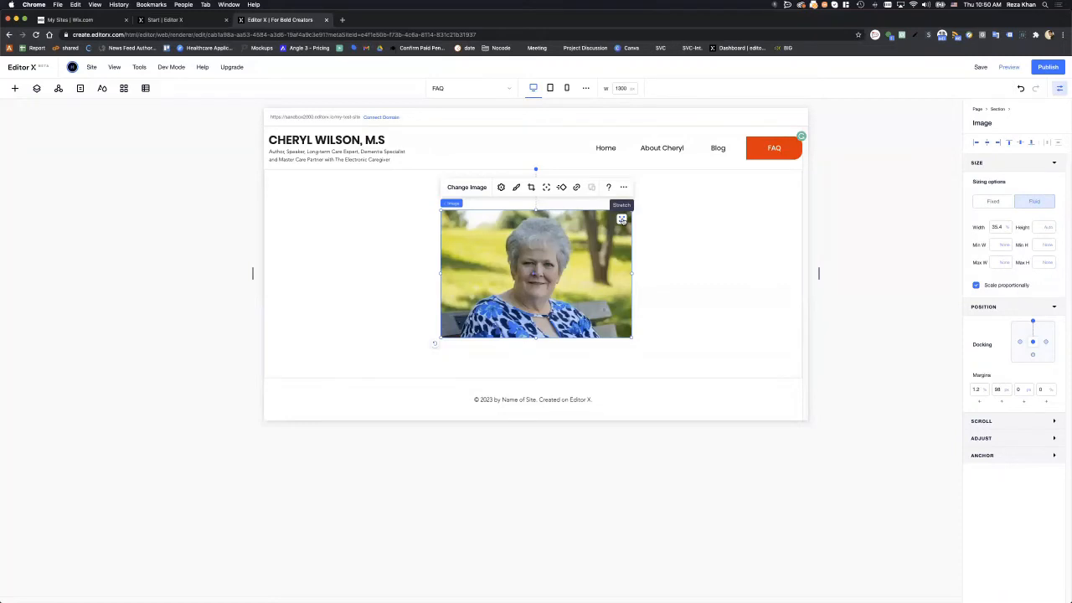
- Stretch the portrait image to the full section width, then bring the Figma prototype over for comparison
left_click(324, 210)
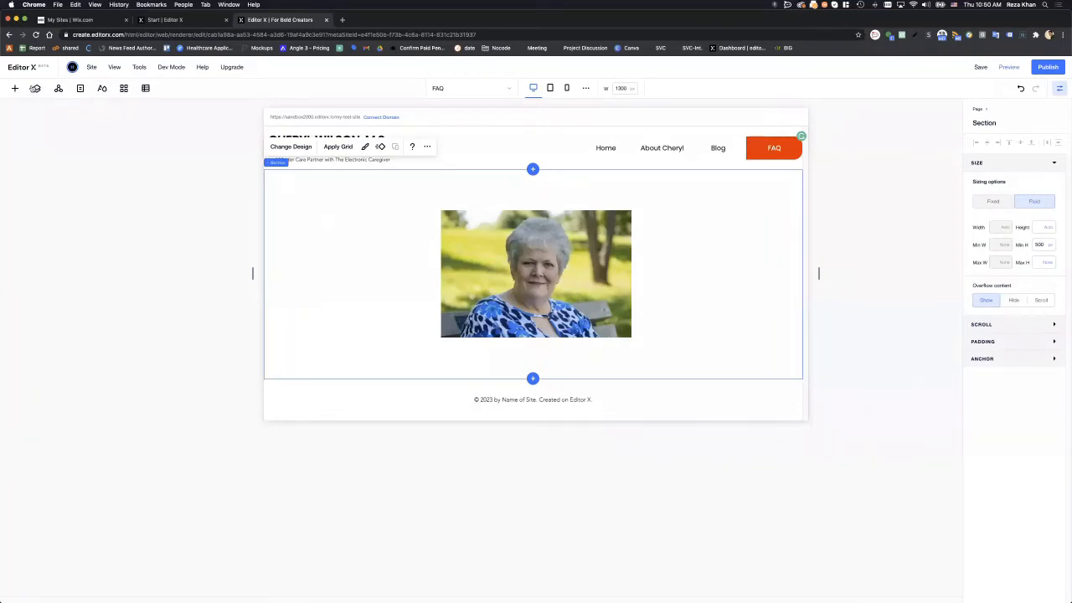
left_click(36, 88)
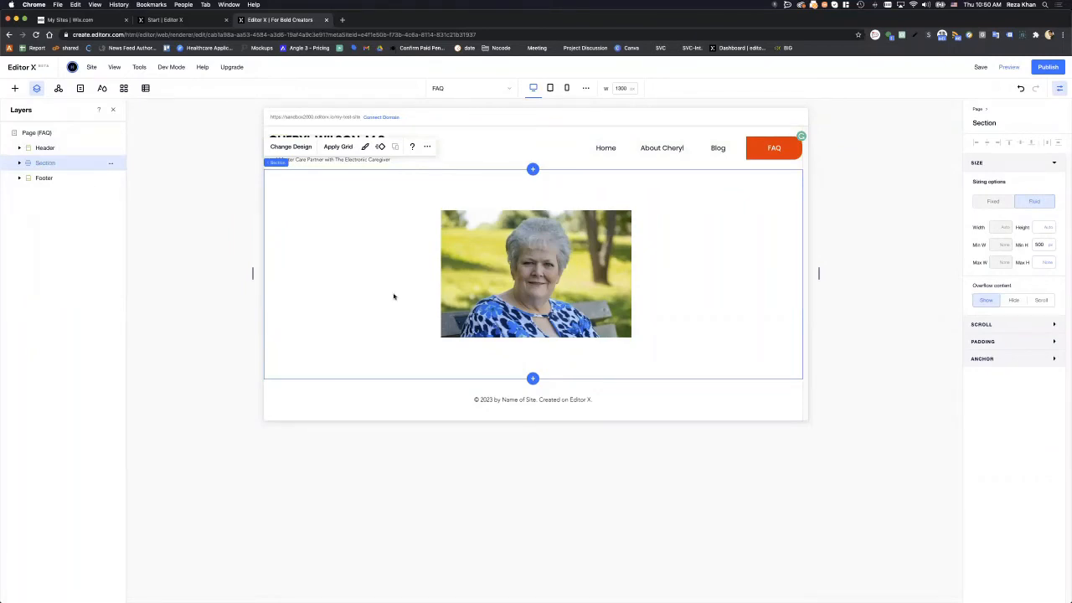
left_click(508, 266)
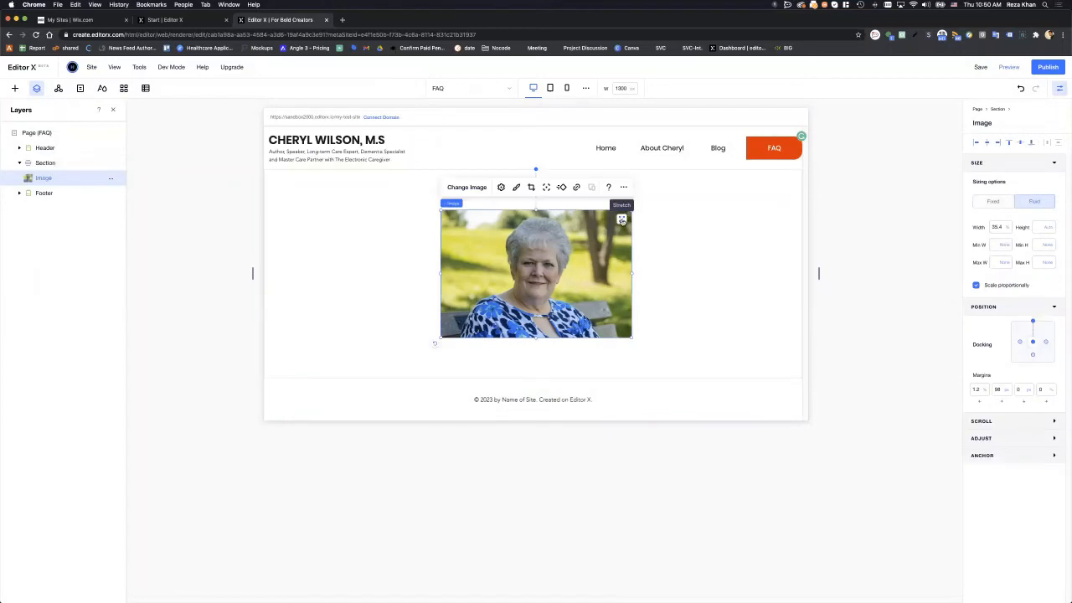
left_click(622, 220)
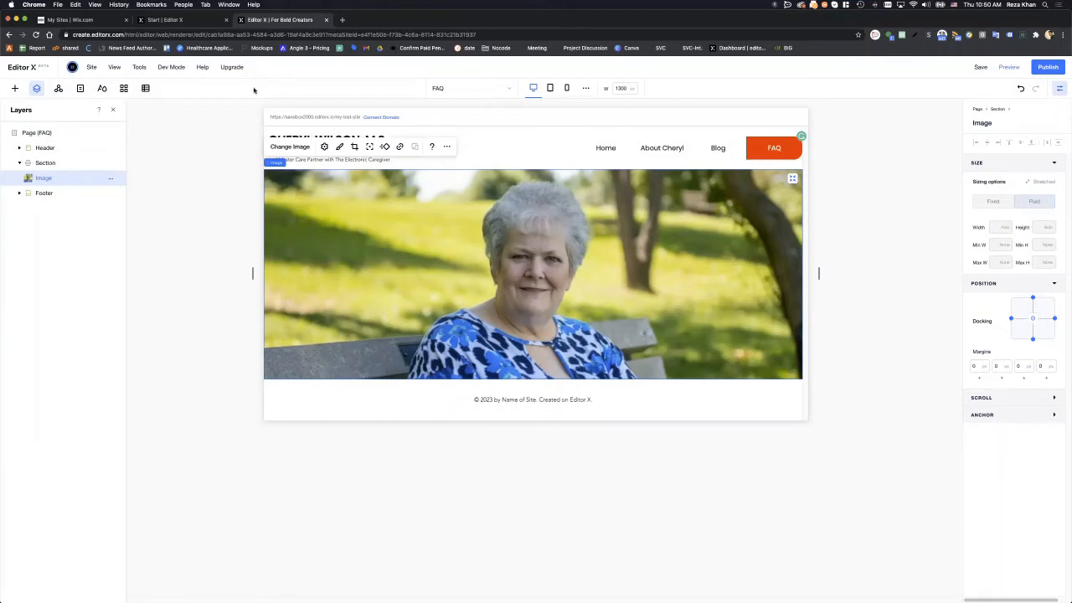
left_click_drag(288, 90, 405, 91)
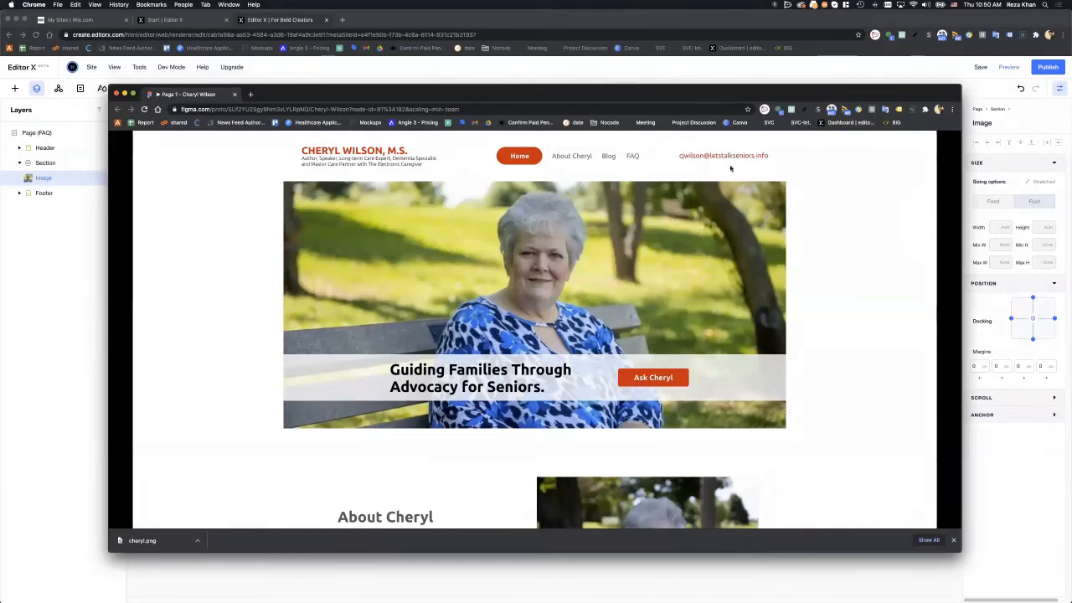
- Move the Figma window aside, delete the portrait photo, and select the empty Section
left_click_drag(536, 94, 999, 119)
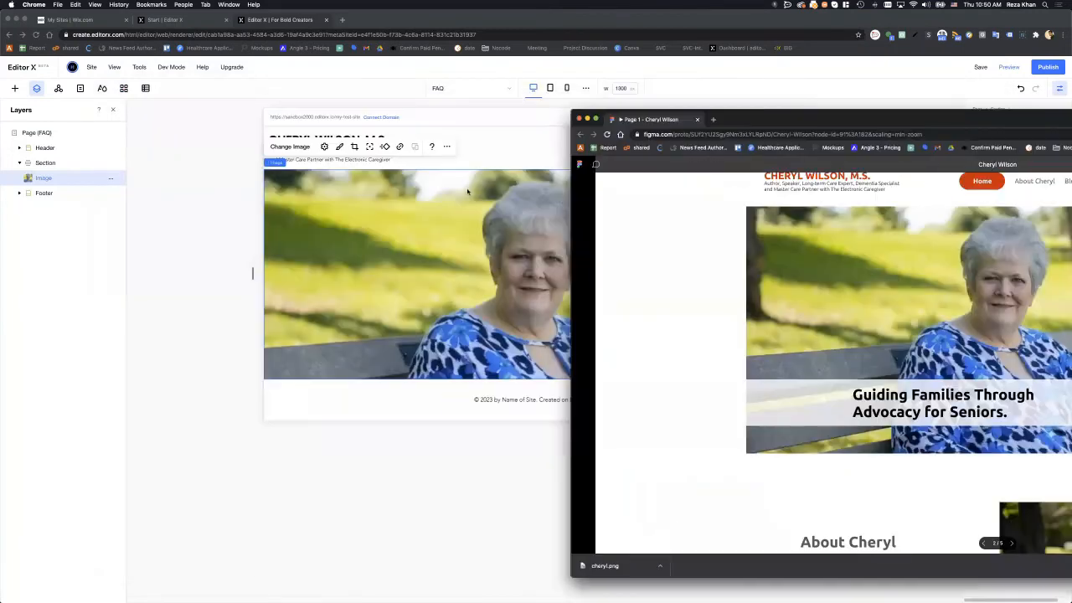
left_click(467, 191)
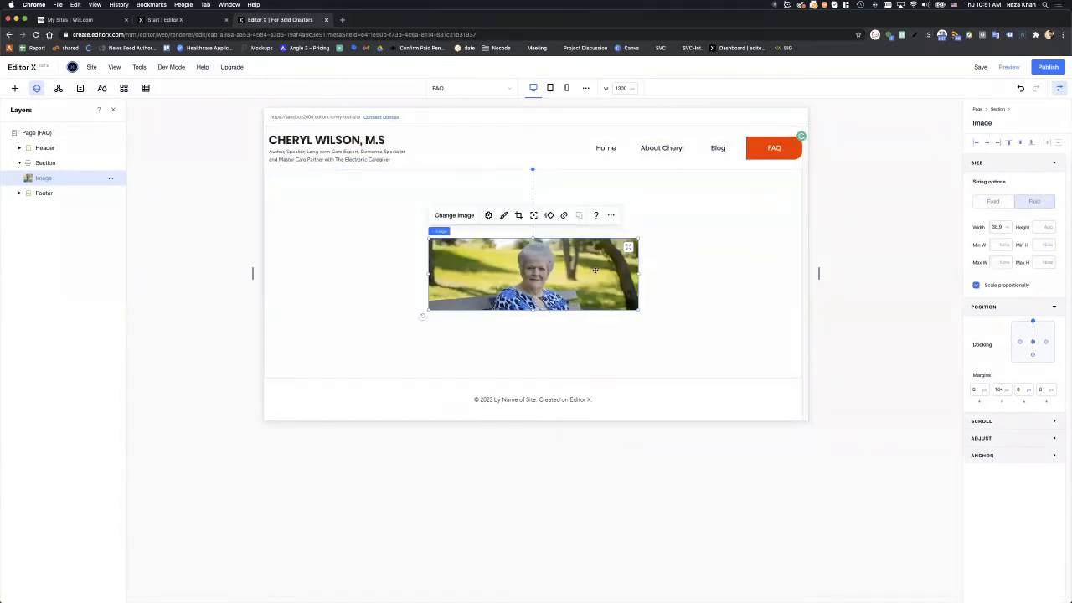
key("Delete")
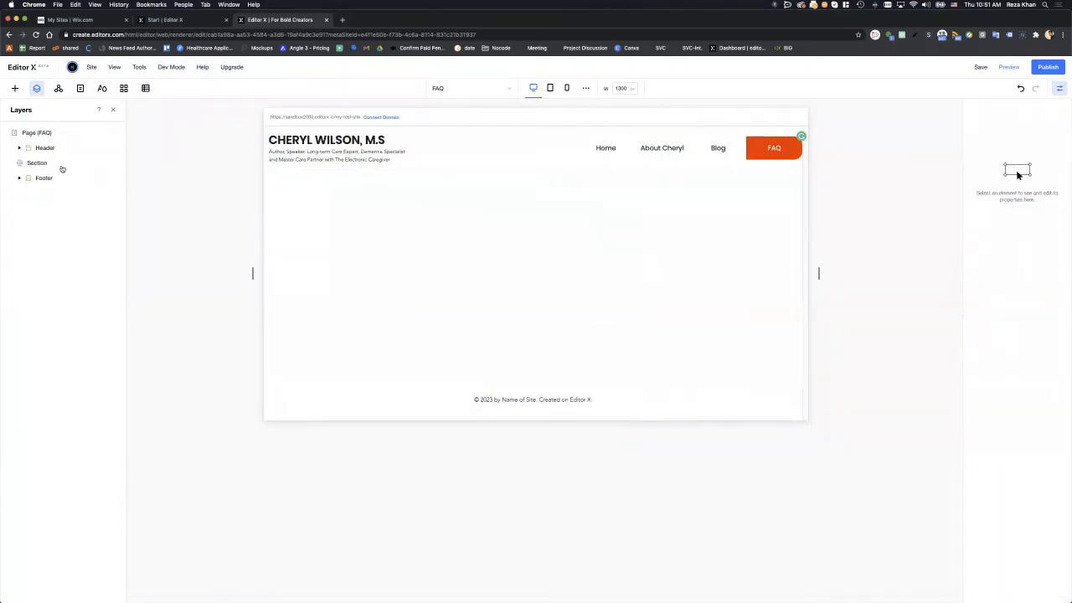
left_click(48, 164)
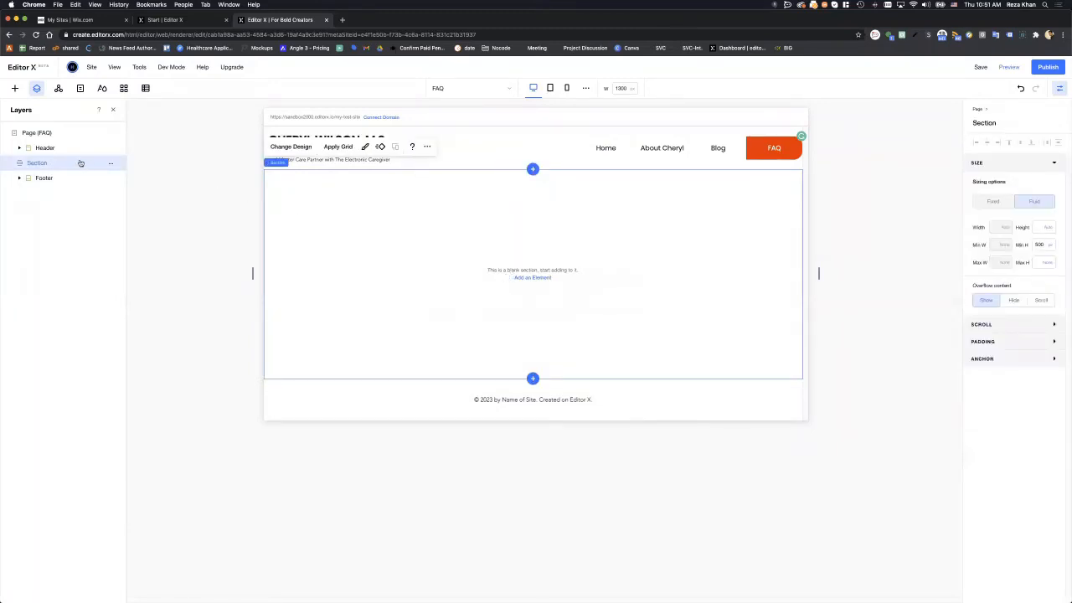
- Add an empty container to the body section and move it toward the top left
left_click(14, 88)
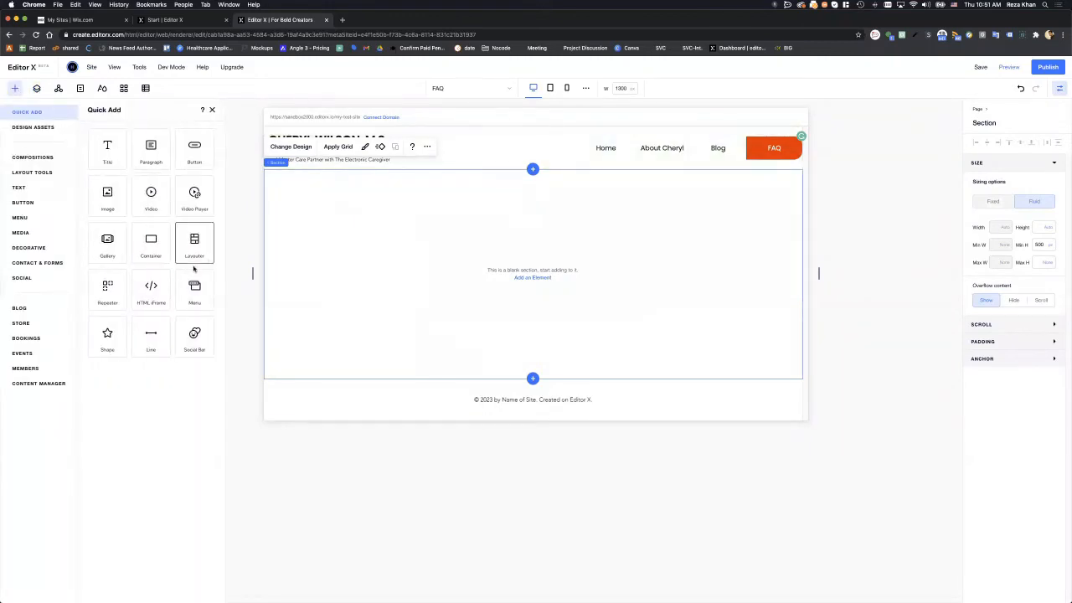
key("Escape")
left_click(605, 311)
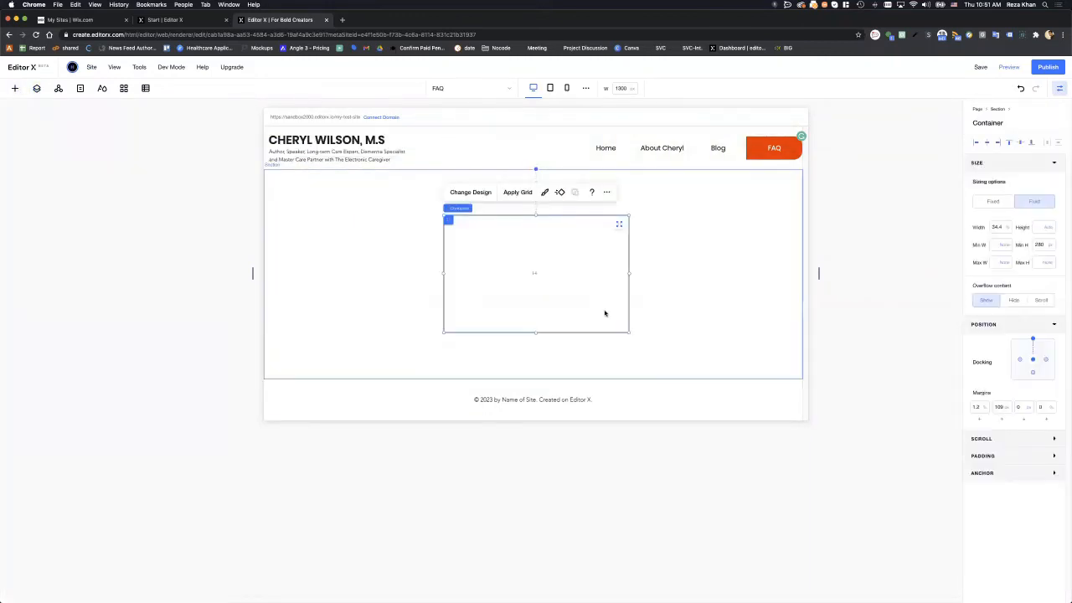
left_click(301, 215)
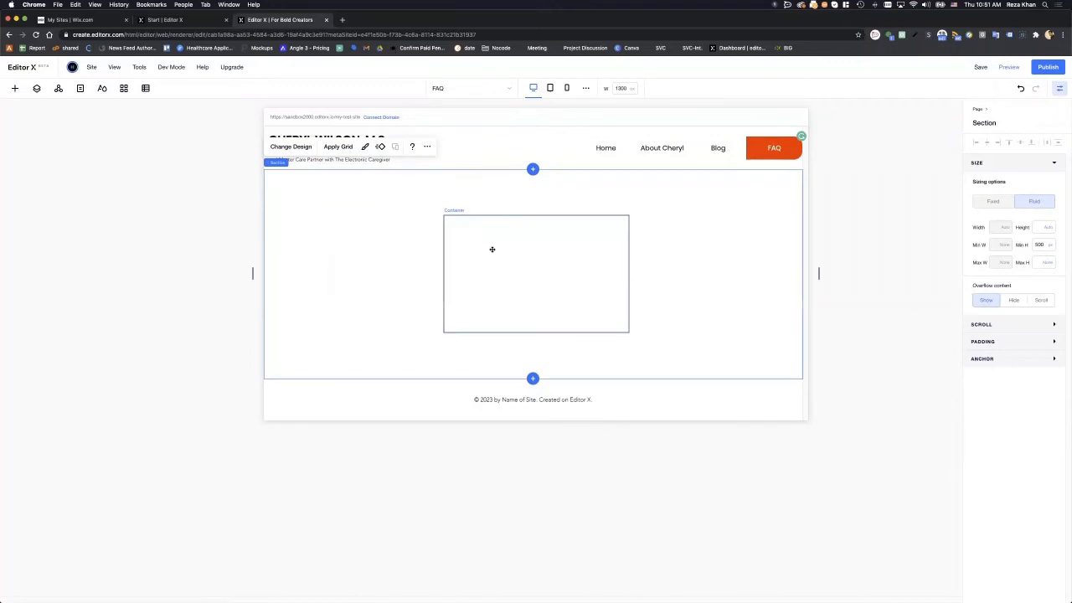
left_click_drag(491, 246, 413, 245)
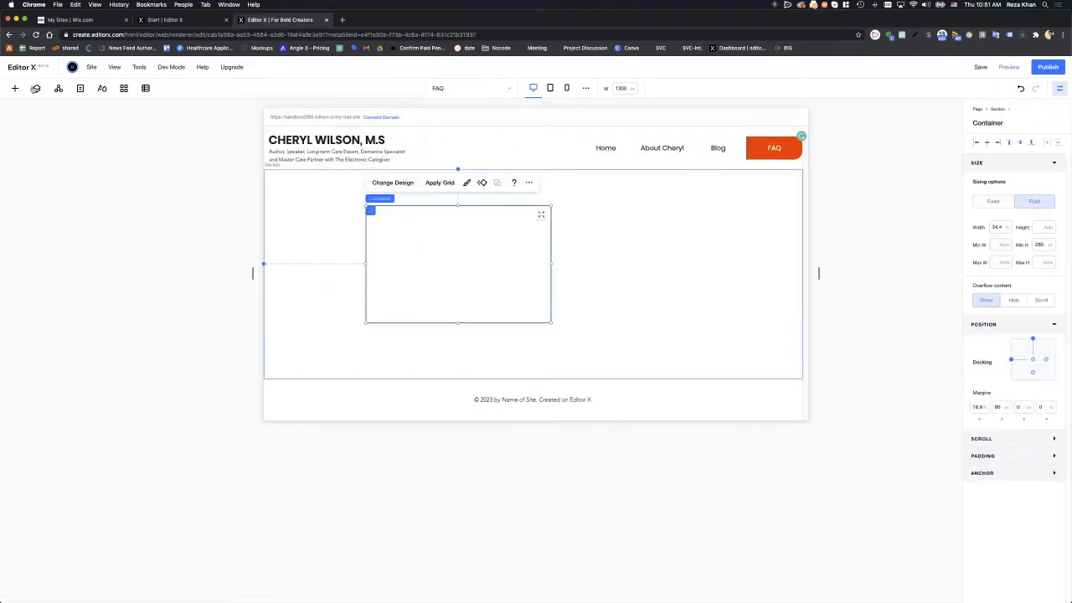
left_click(17, 88)
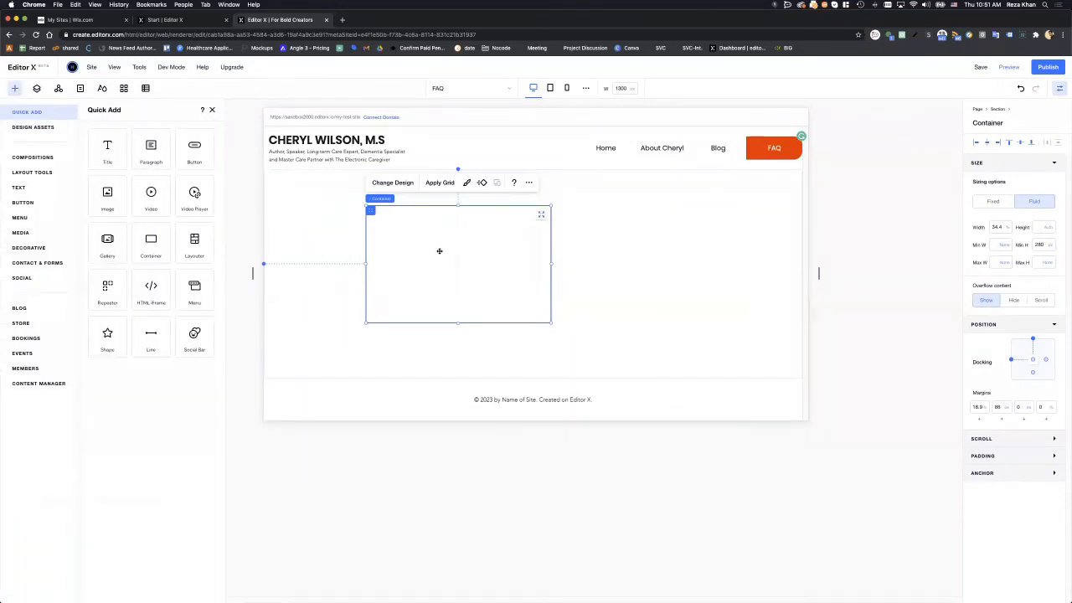
left_click(605, 261)
left_click(483, 254)
- Make the container 100% wide, docked left and centre with all margins at 0
key("Return")
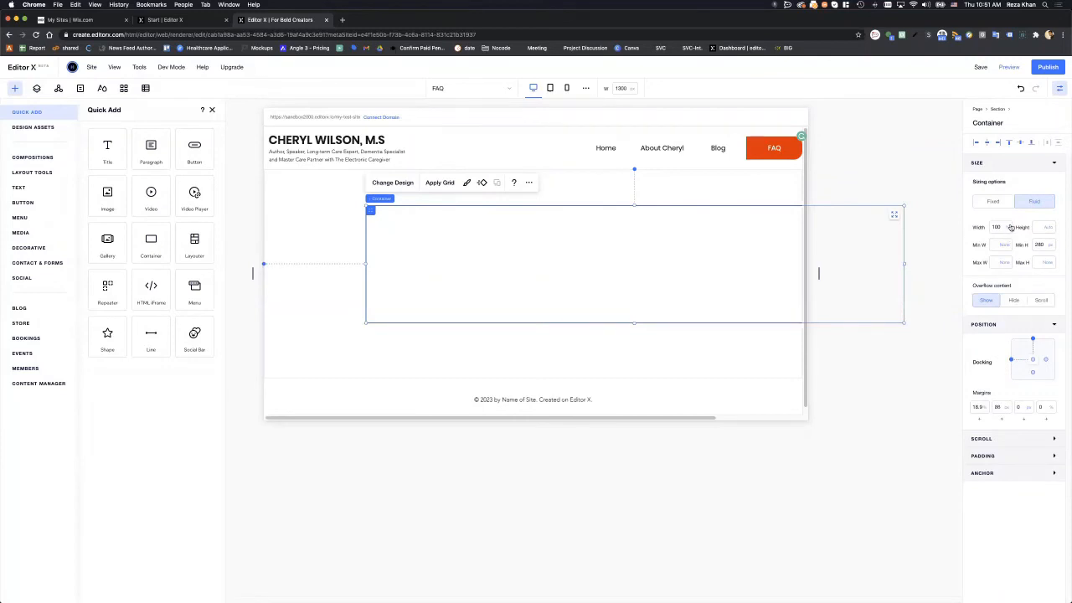
left_click(1020, 143)
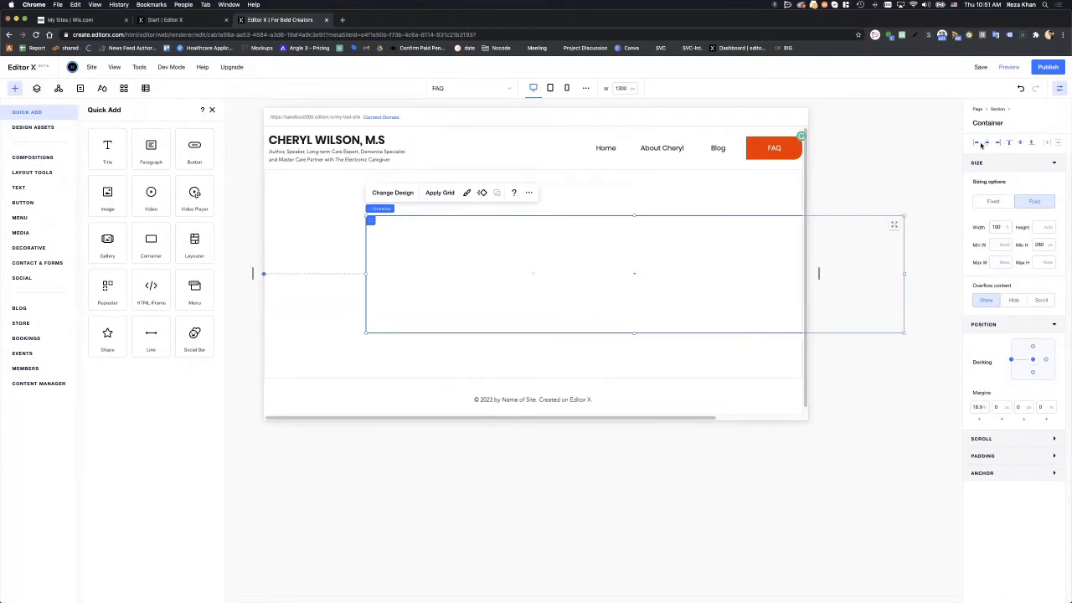
left_click(986, 143)
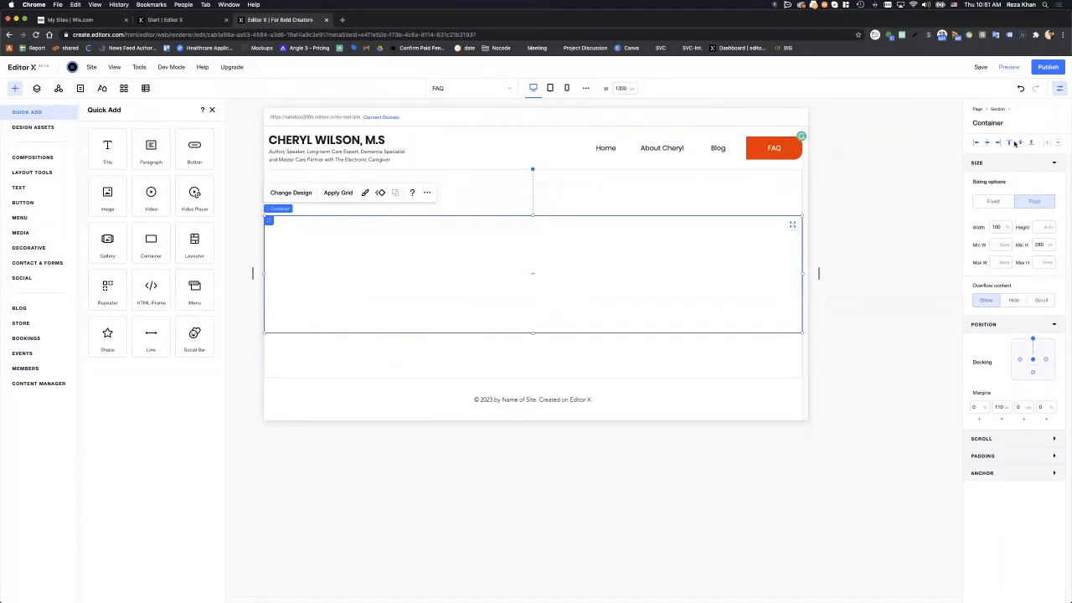
left_click(1020, 143)
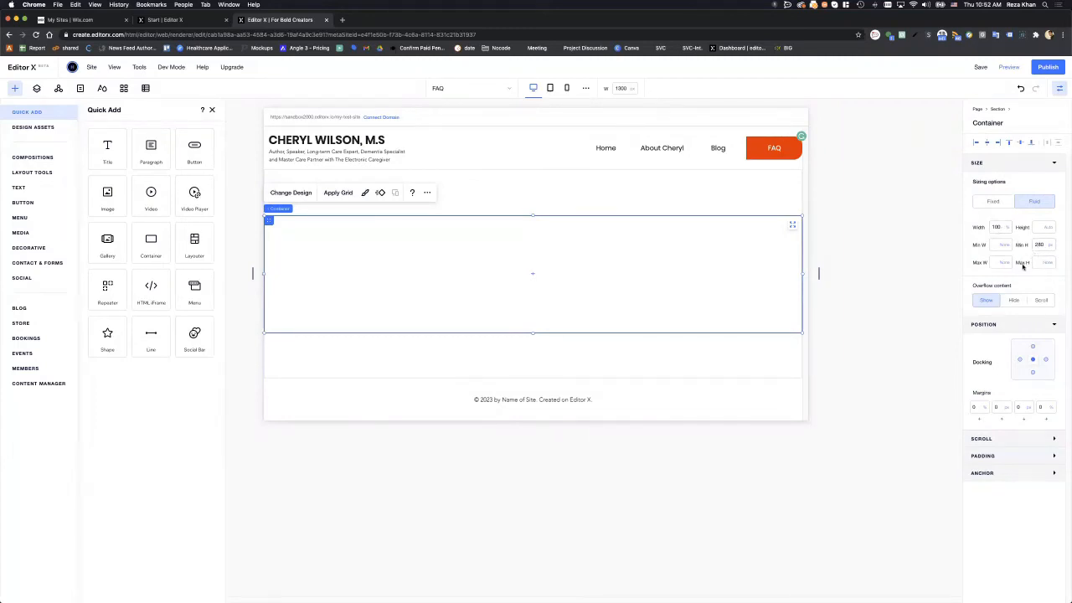
- Set the container's maximum width to 1400 px
left_click(1003, 264)
type("1400")
key("Return")
- Change the canvas breakpoint width to 1500 px
left_click(628, 89)
type("1500")
key("Return")
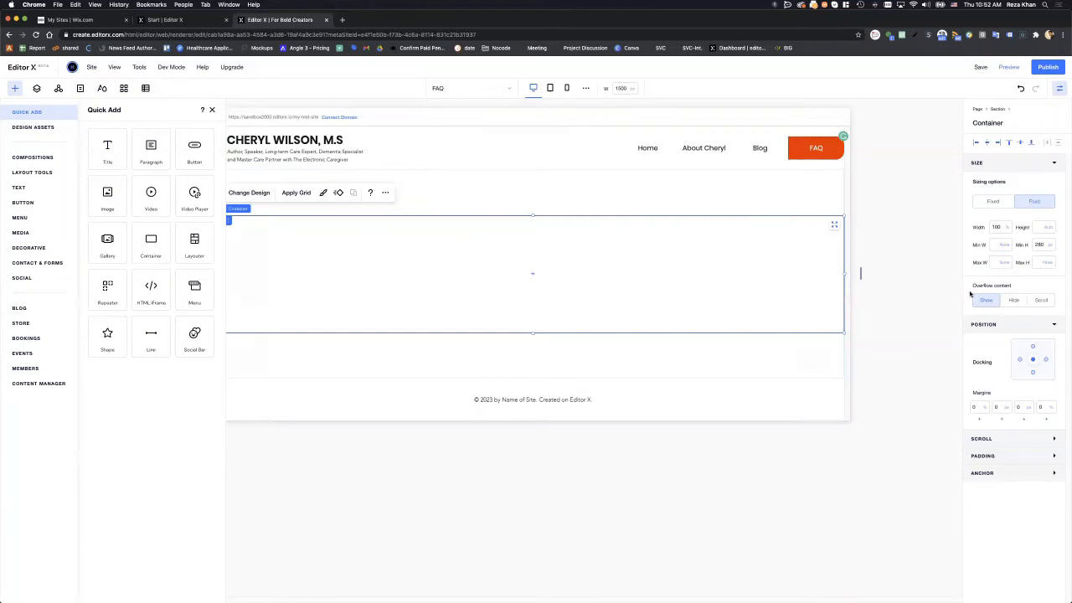
- Reconfirm the container's 1400 px maximum width and check its width setting
left_click(1009, 265)
key("Return")
left_click(886, 230)
left_click(553, 246)
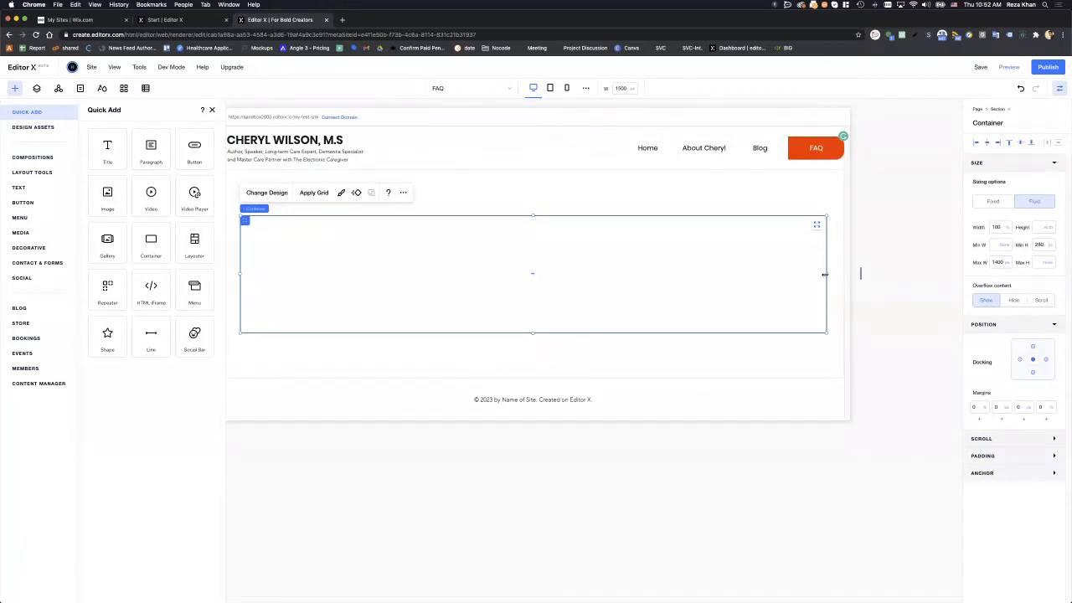
left_click(1001, 228)
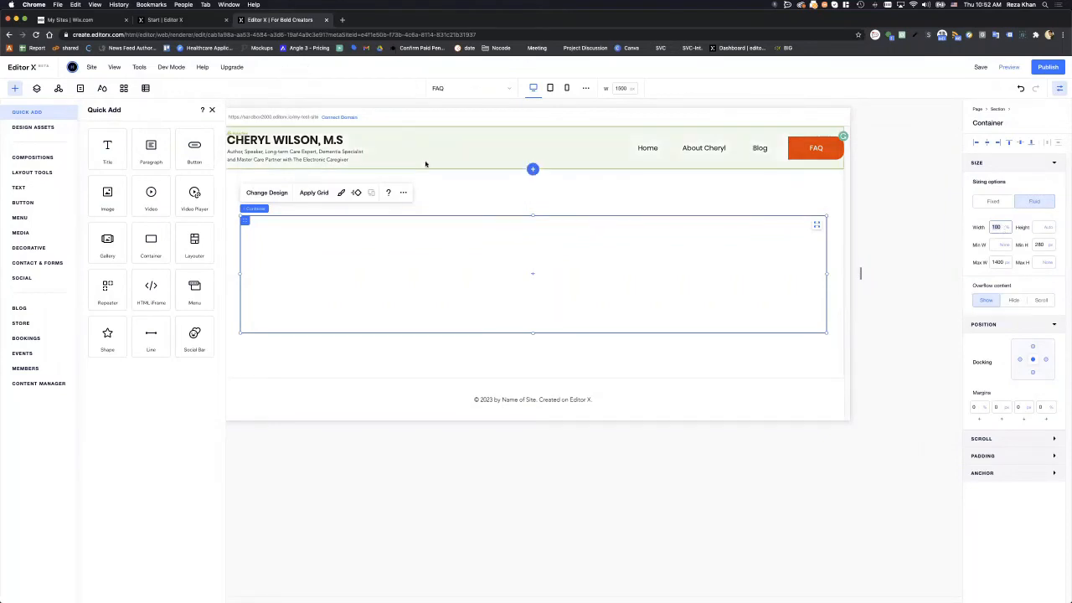
left_click(620, 88)
left_click(617, 88)
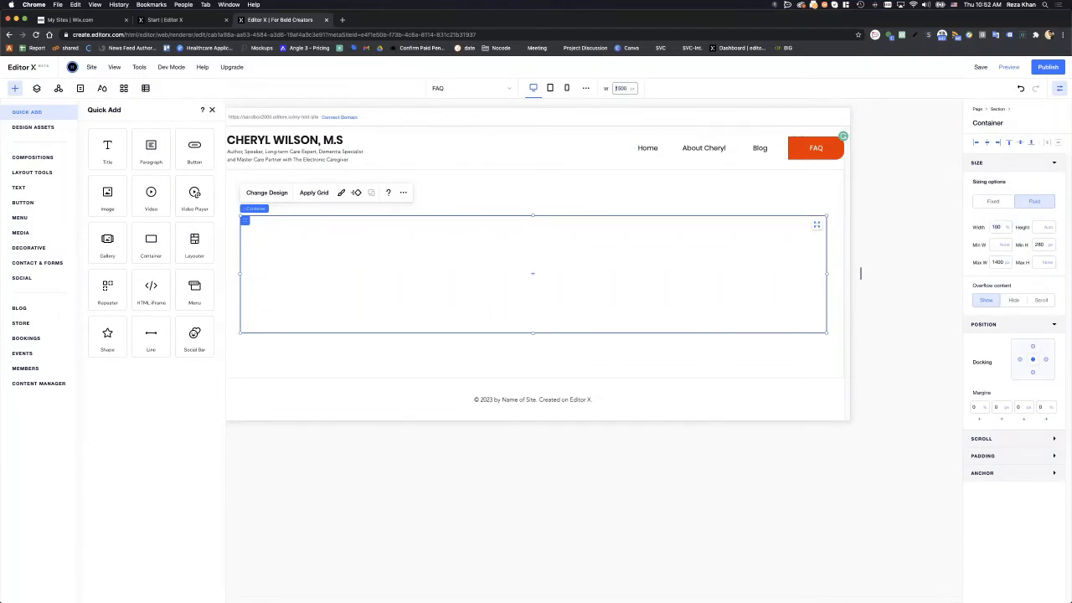
type("200")
key("Return")
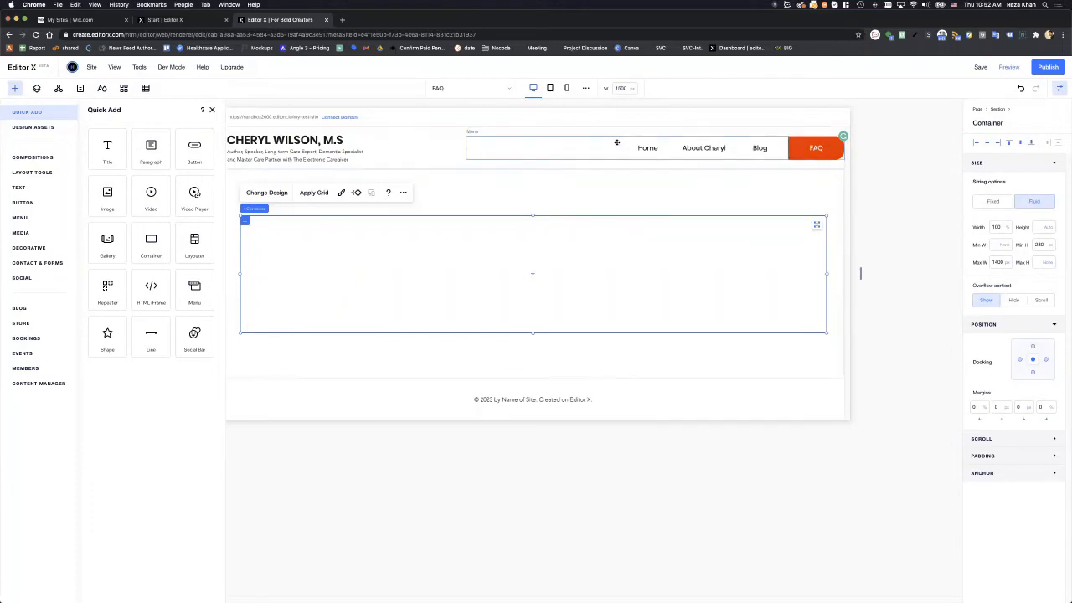
left_click(624, 89)
type("200")
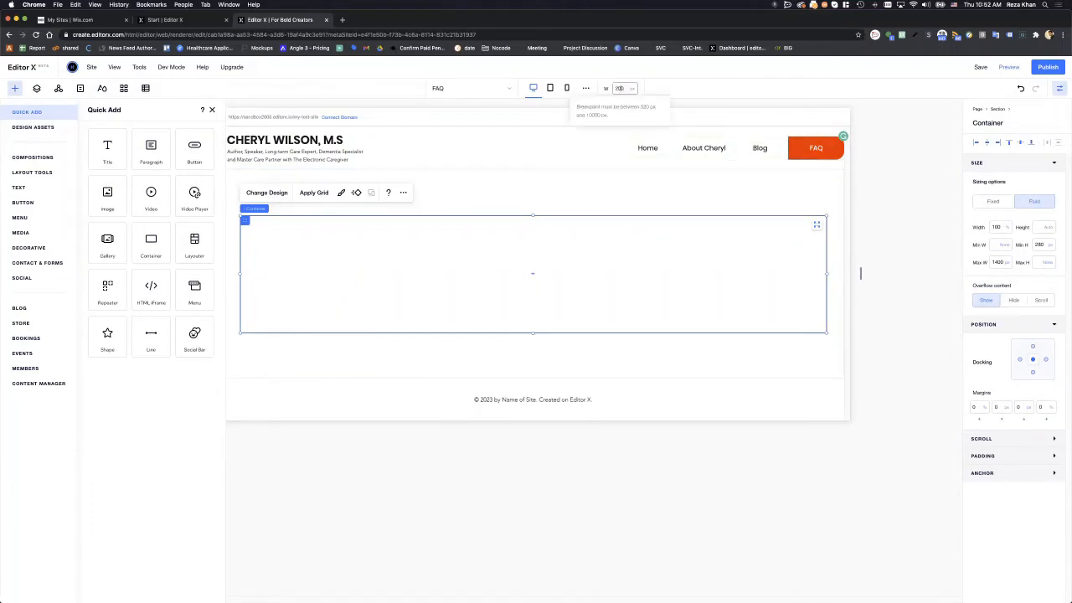
type("0")
key("Return")
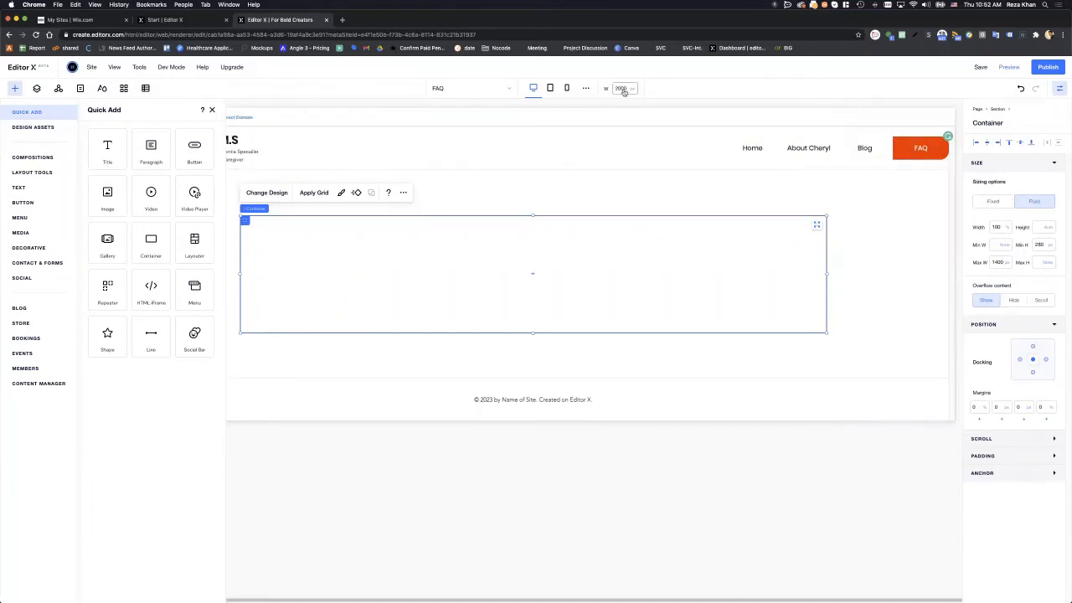
left_click(214, 110)
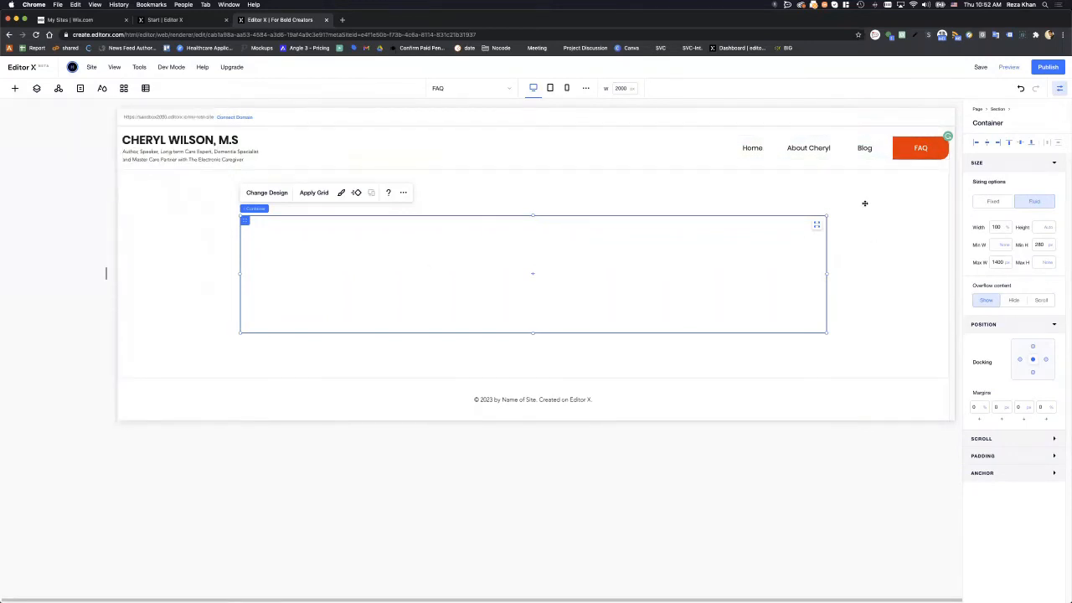
left_click_drag(1071, 190, 586, 192)
left_click_drag(789, 283, 1071, 280)
left_click(725, 264)
left_click(550, 89)
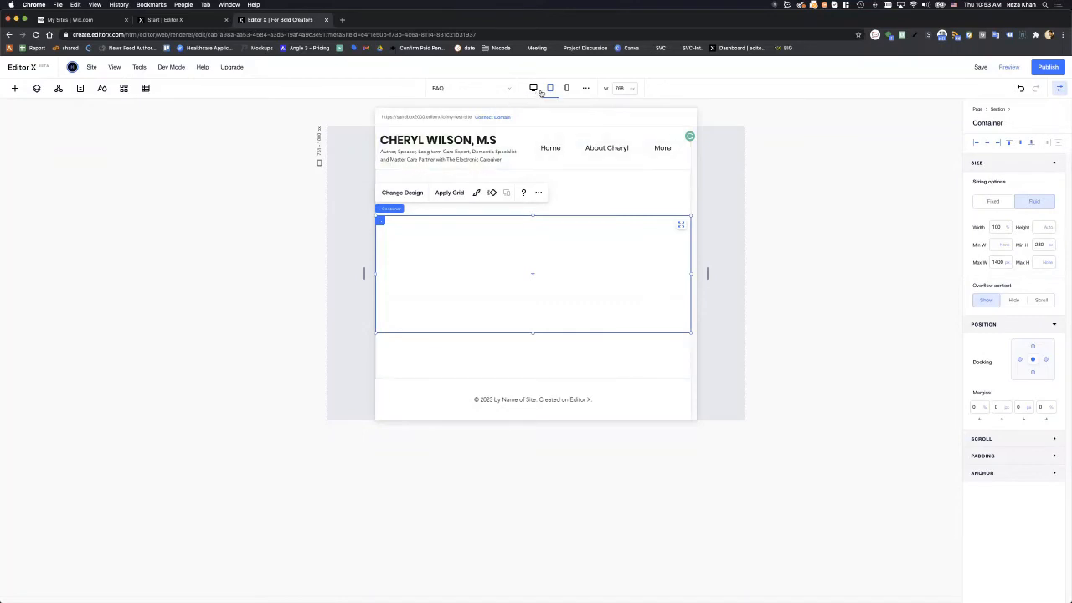
left_click(534, 88)
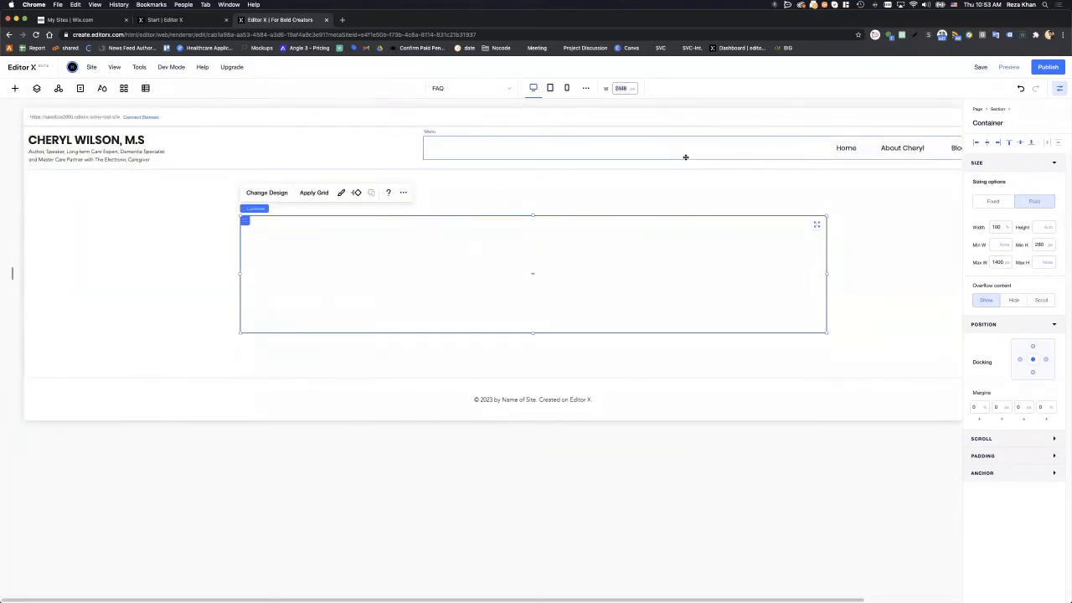
type("1500")
key("Return")
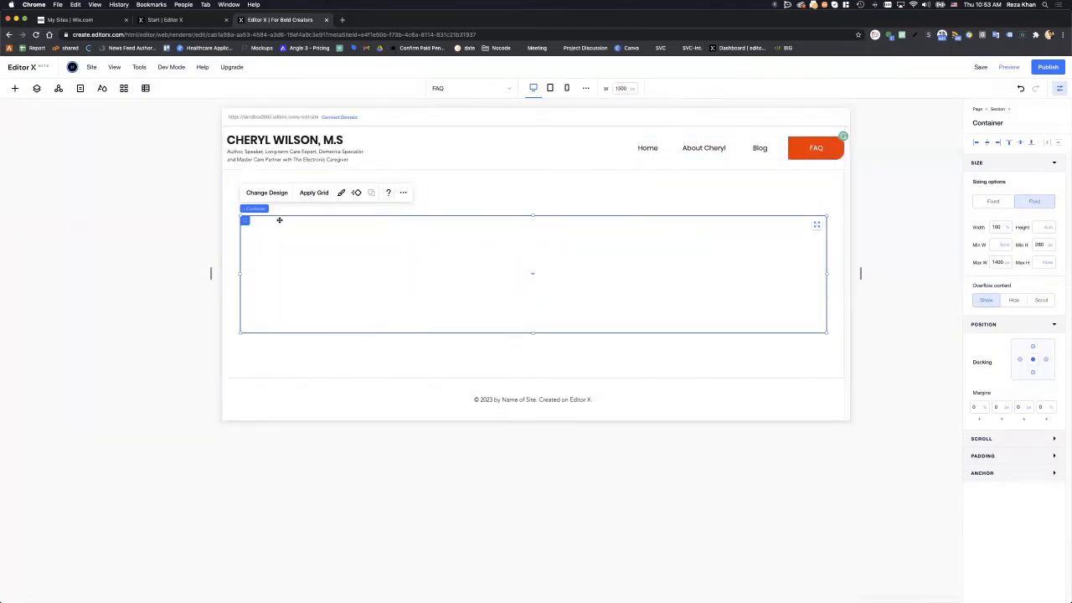
left_click(15, 88)
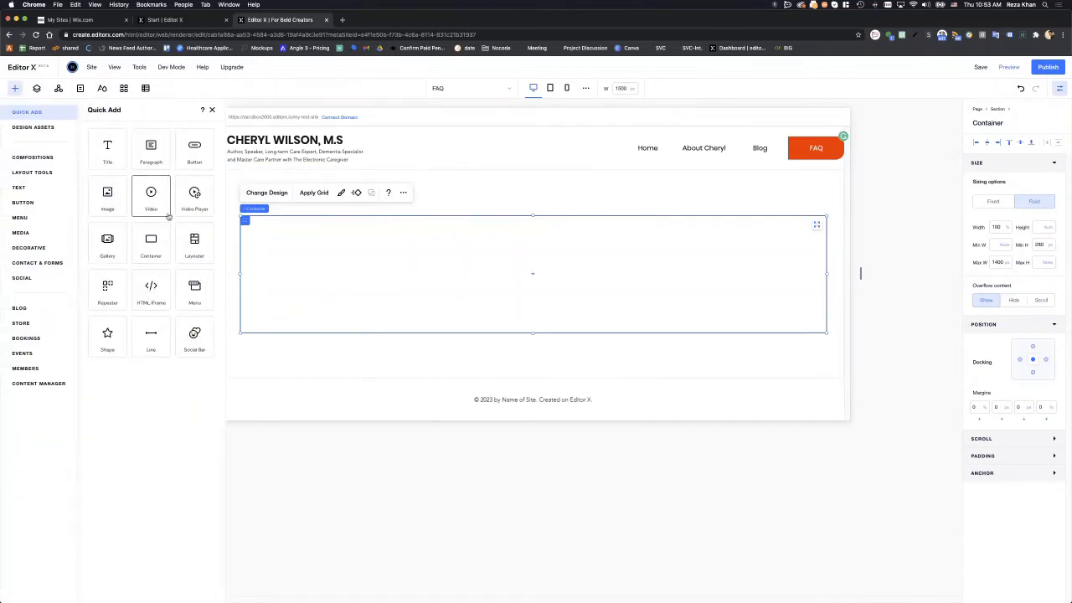
- Add an image inside the container and stretch it to the full container width
left_click(112, 204)
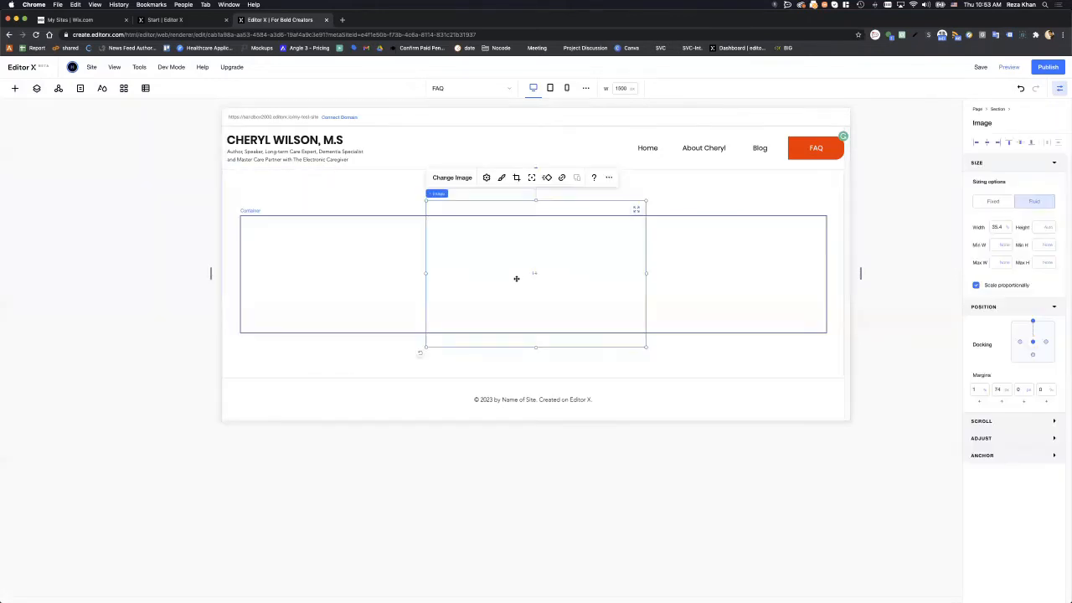
left_click_drag(457, 253, 341, 244)
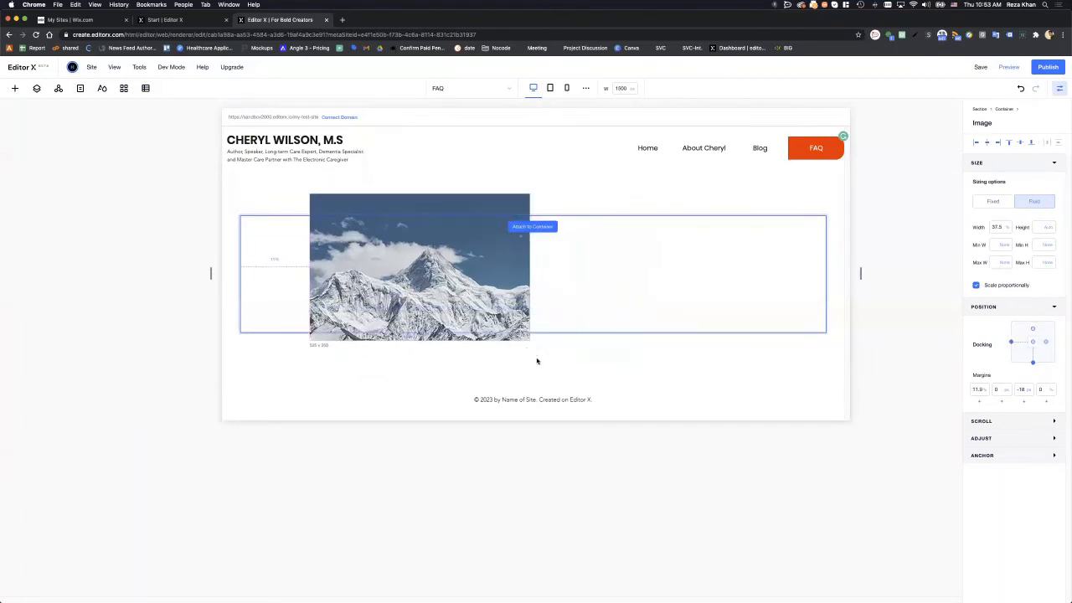
left_click_drag(530, 352, 421, 289)
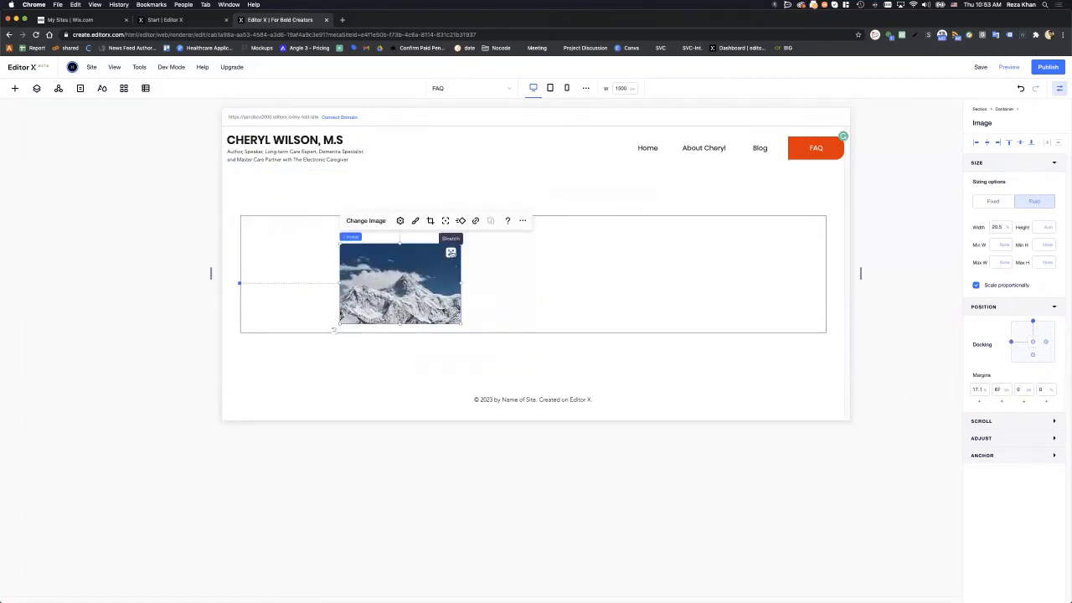
left_click(450, 252)
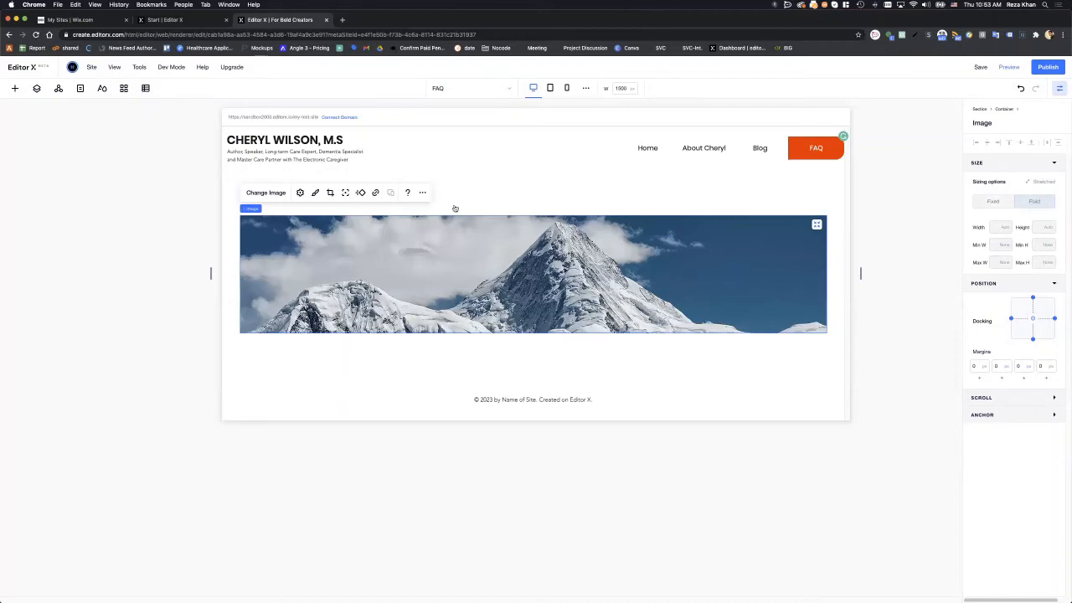
- Replace the placeholder mountain picture with the cheryl.png photo
left_click(266, 193)
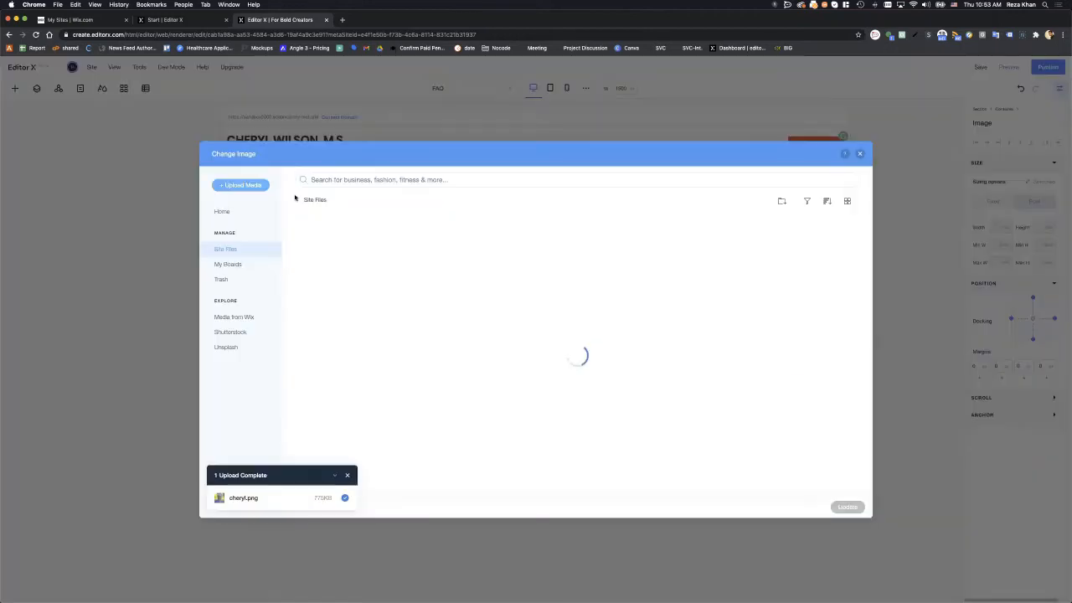
left_click(223, 212)
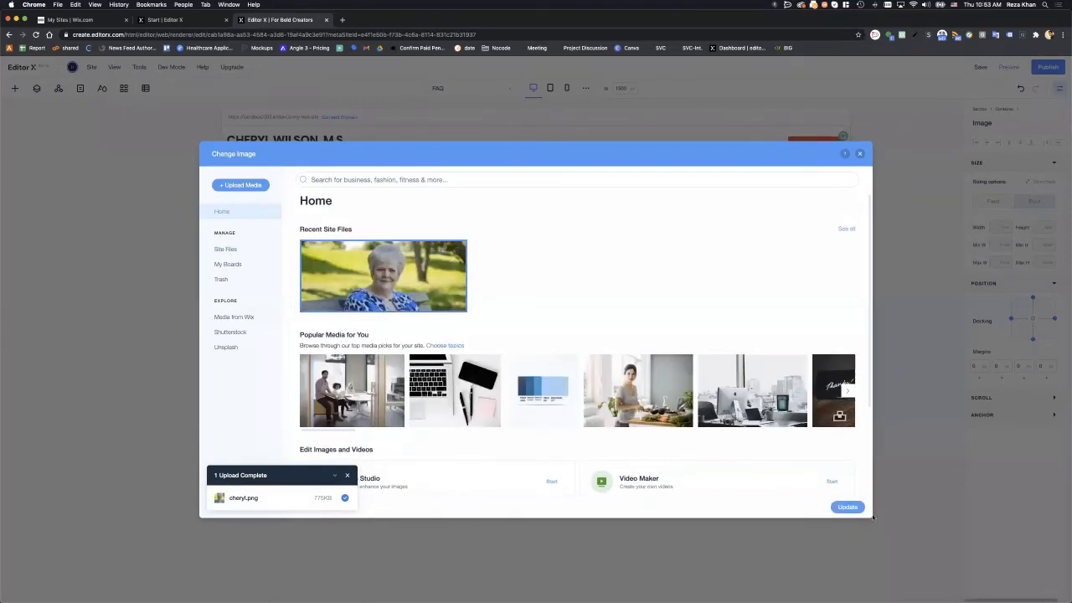
left_click(849, 508)
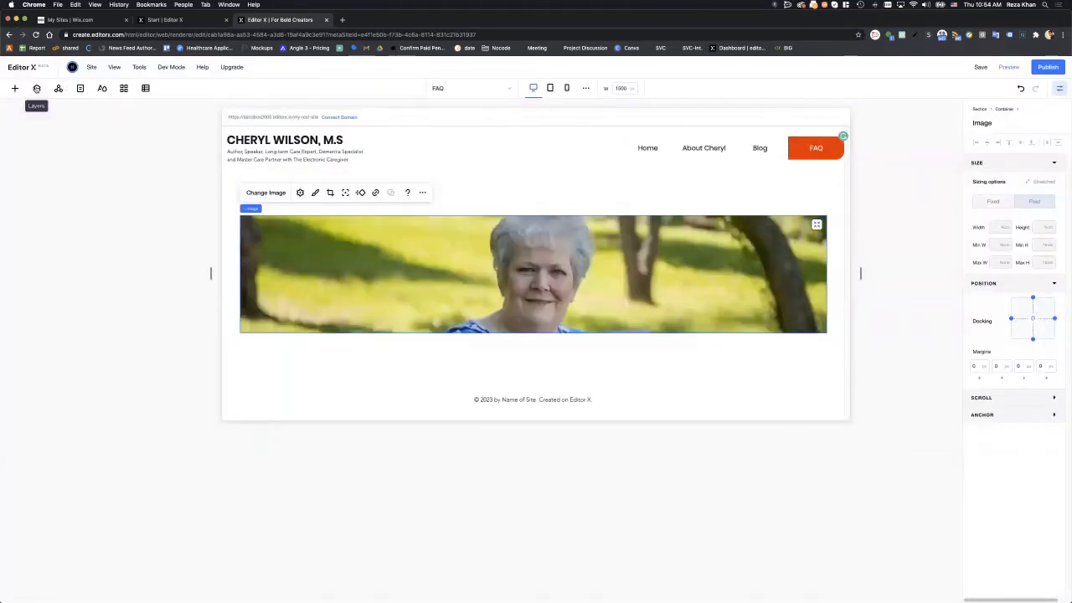
- Switch the Section's minimum height to vh and set its height to 100 vh
left_click(36, 89)
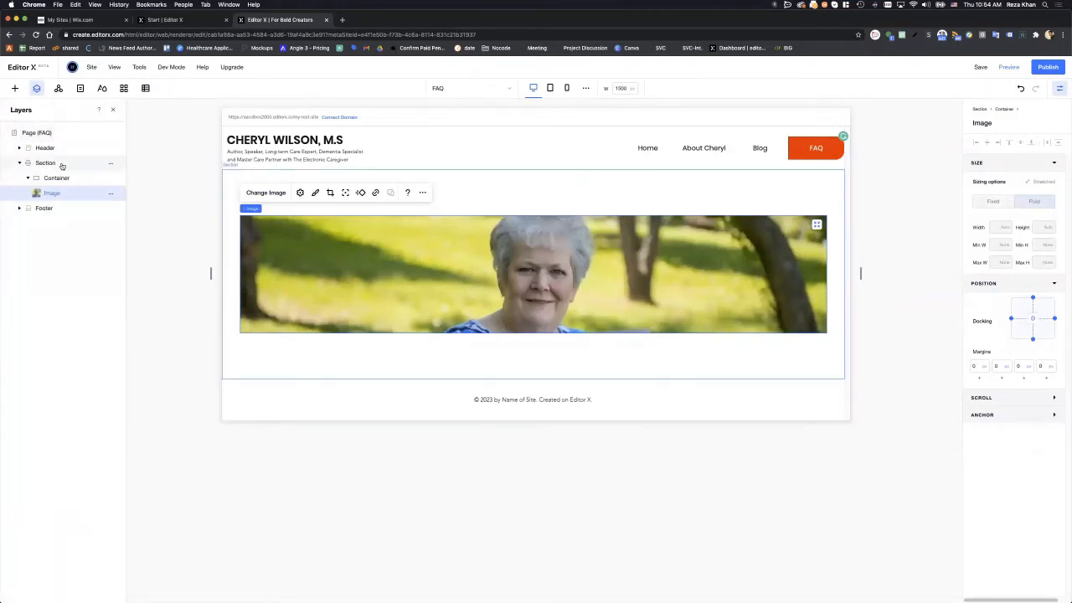
left_click(46, 162)
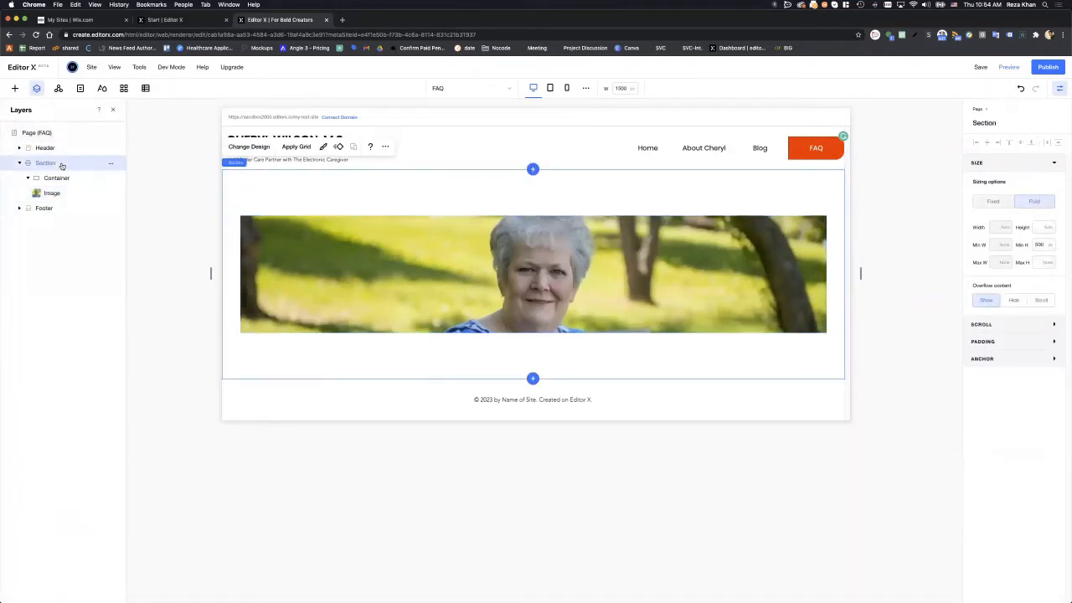
left_click(1051, 246)
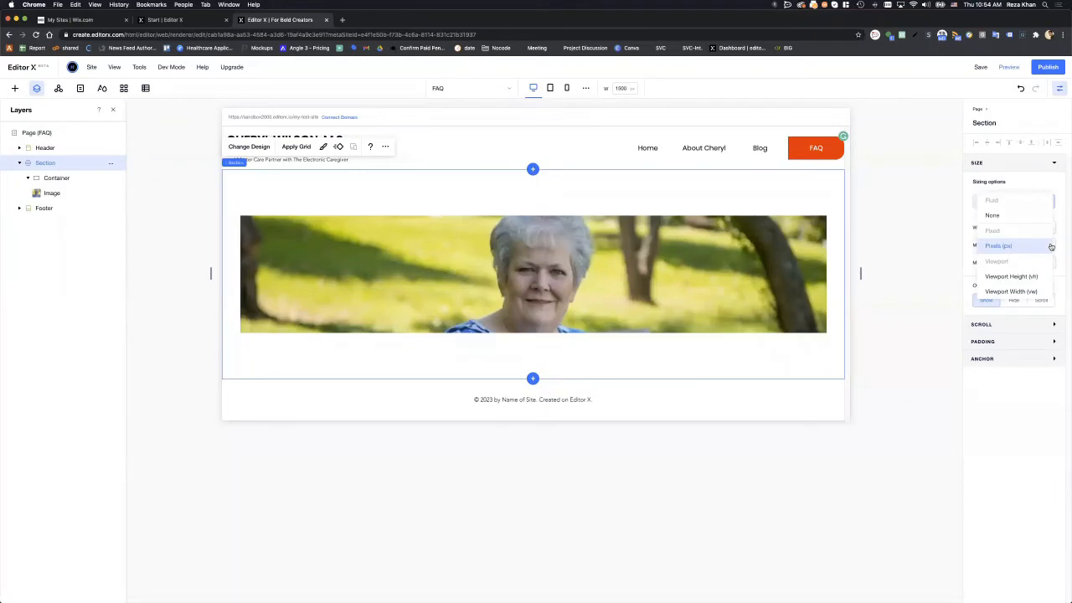
left_click(999, 276)
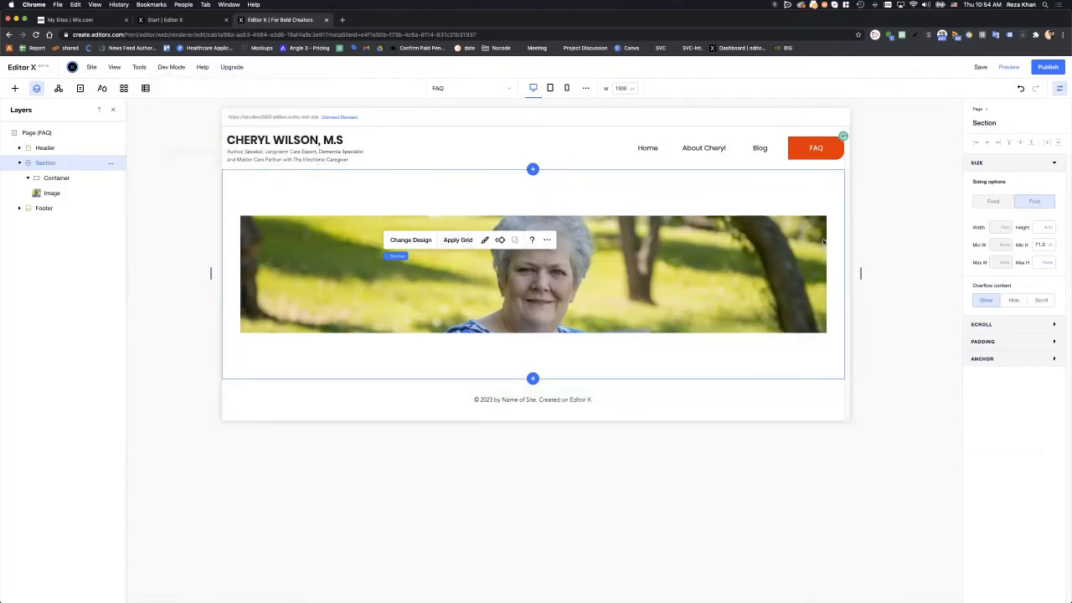
left_click(1047, 229)
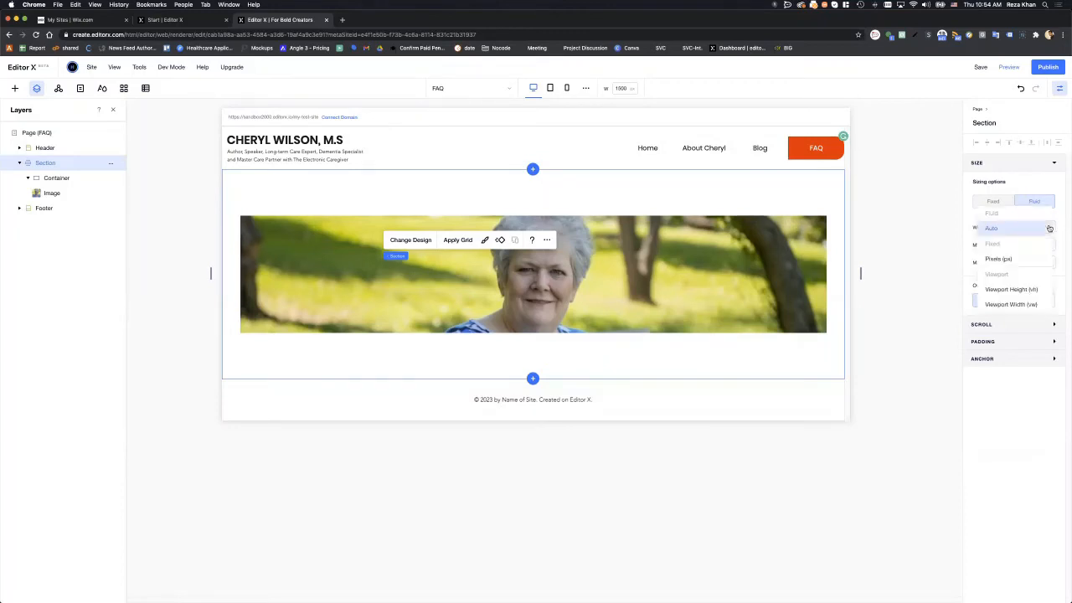
left_click(1038, 290)
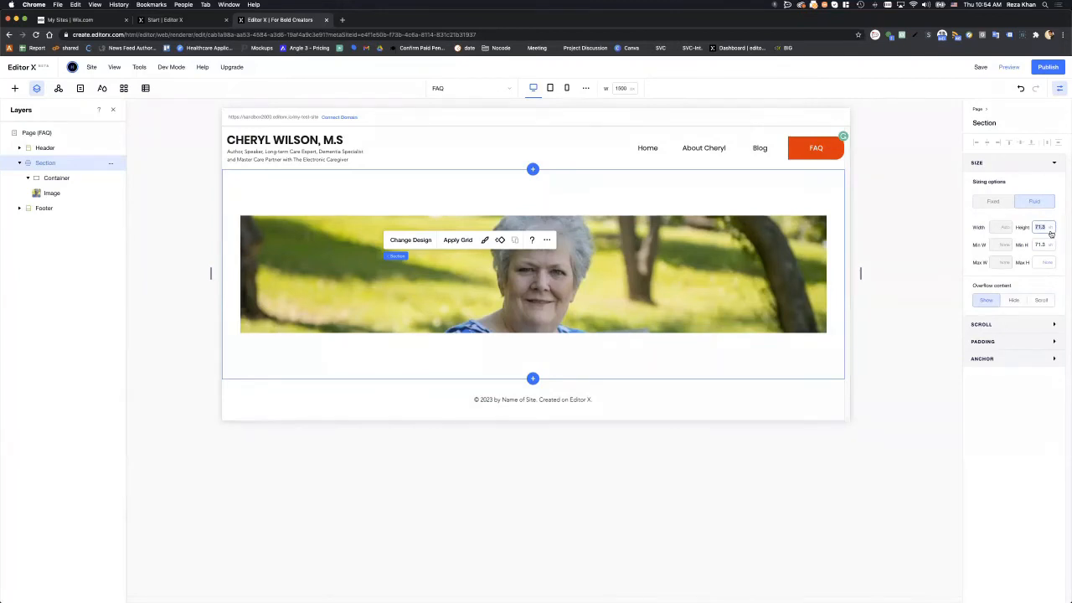
type("100")
key("Return")
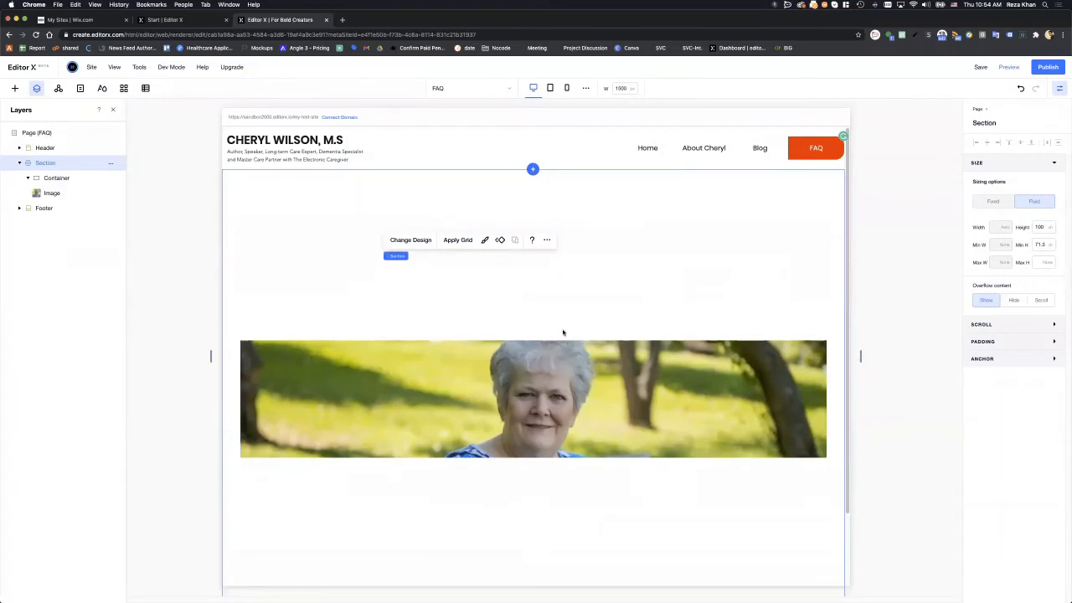
- Set the photo container's height to 100% and bring the Figma prototype over the editor
left_click(566, 361)
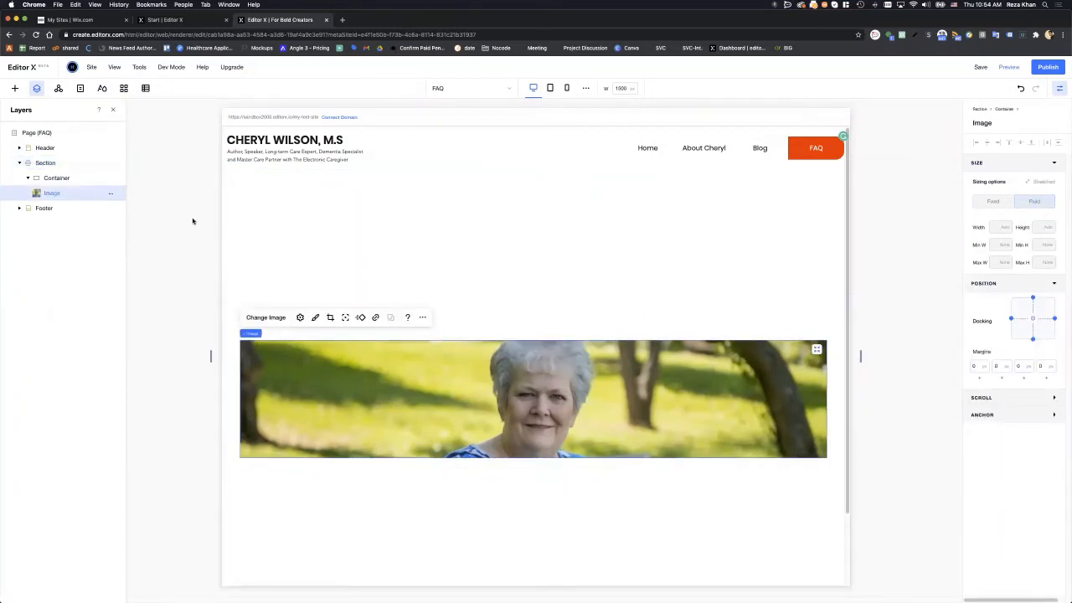
left_click(67, 177)
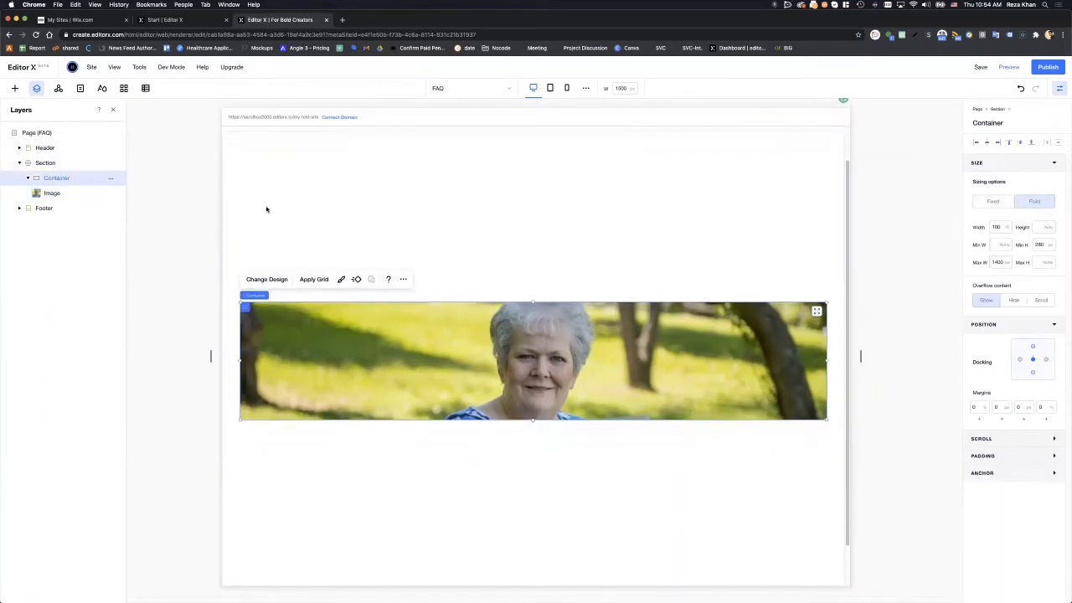
left_click(1050, 231)
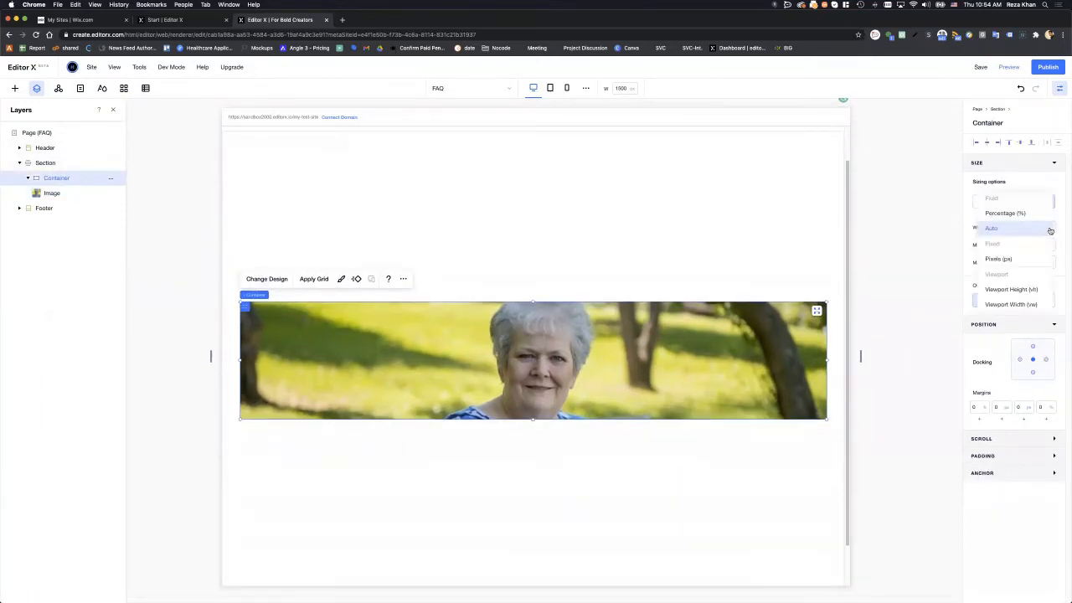
left_click(1039, 221)
left_click(1039, 230)
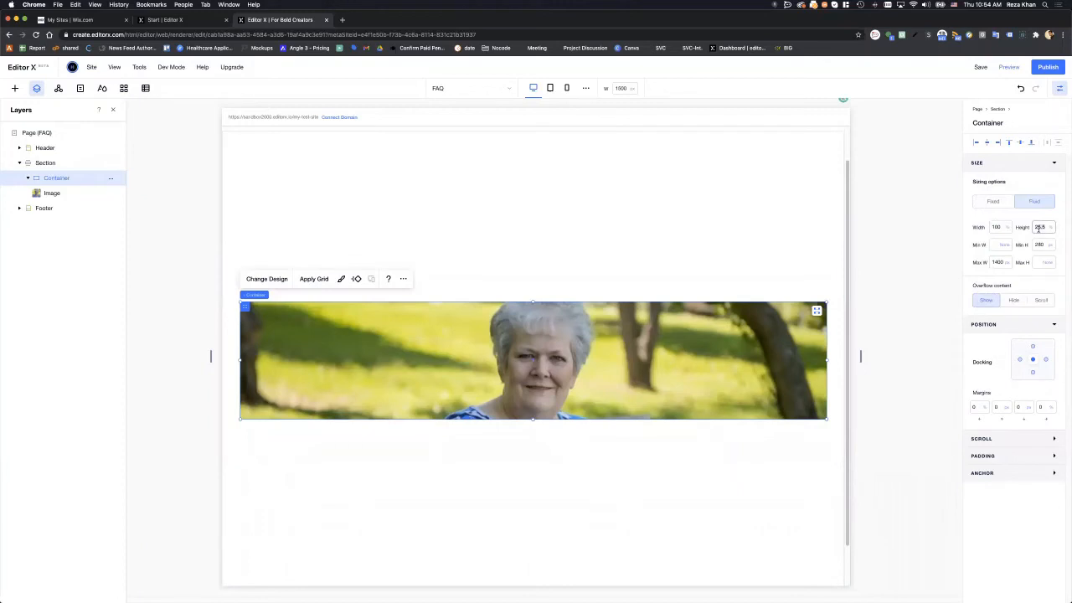
type("100")
key("Return")
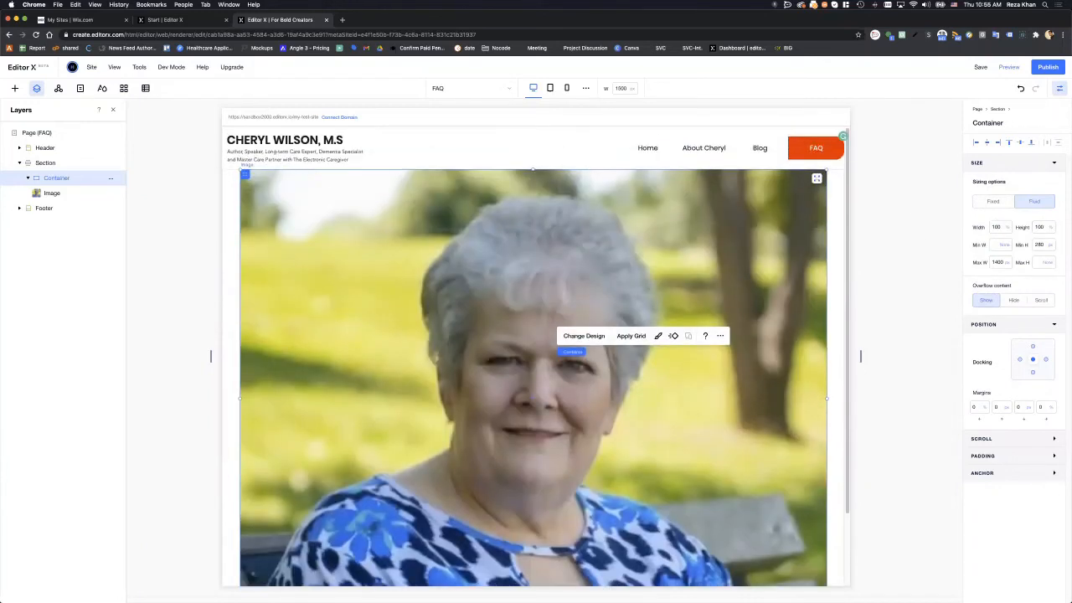
left_click_drag(1071, 174, 301, 70)
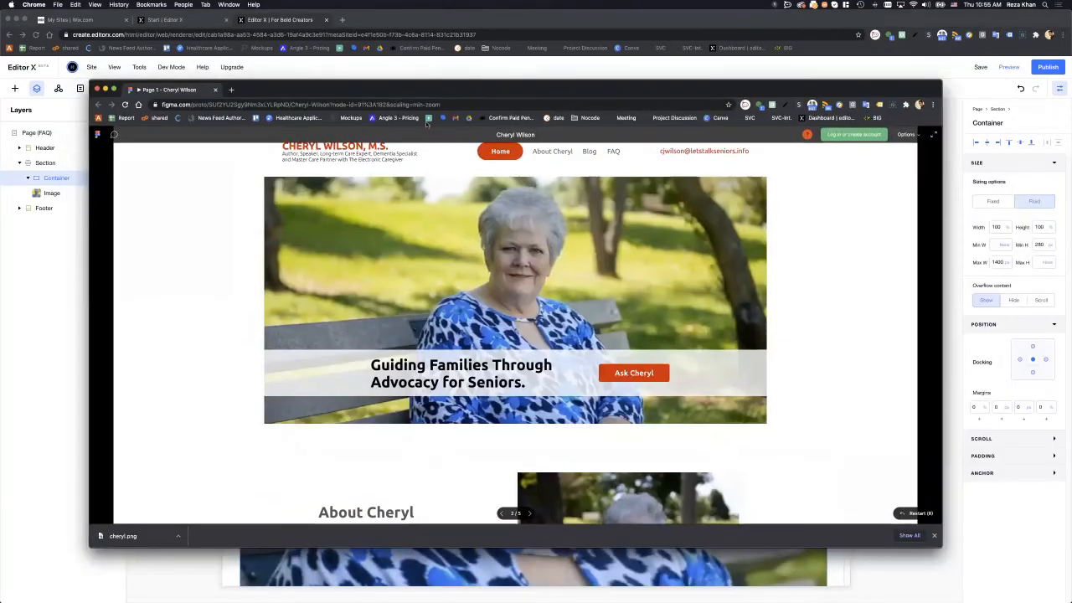
key("ctrl+alt+Return")
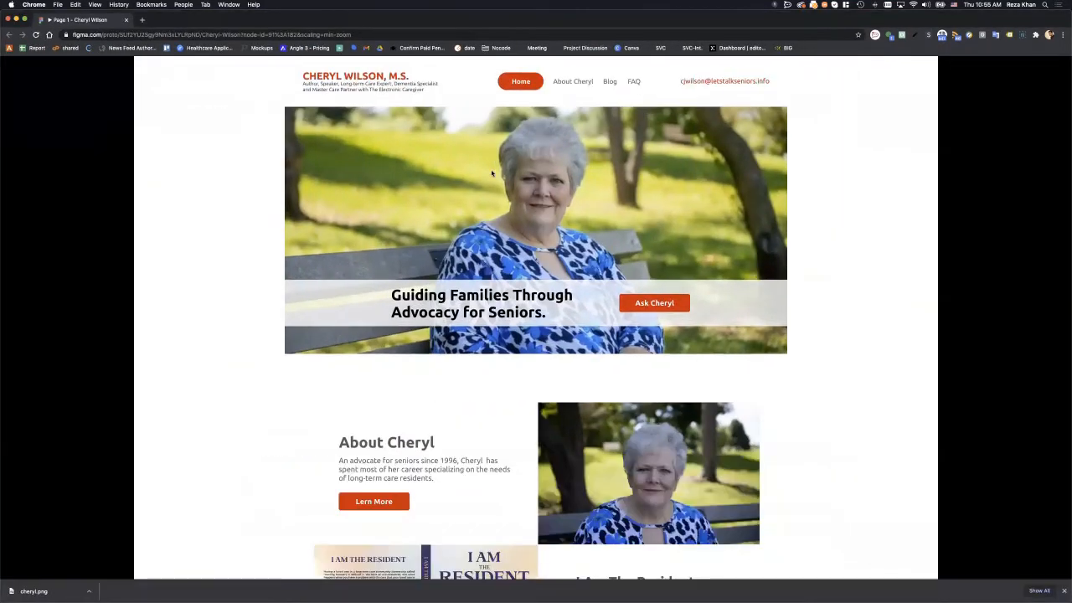
scroll(492, 175, "down", 4)
scroll(493, 175, "up", 3)
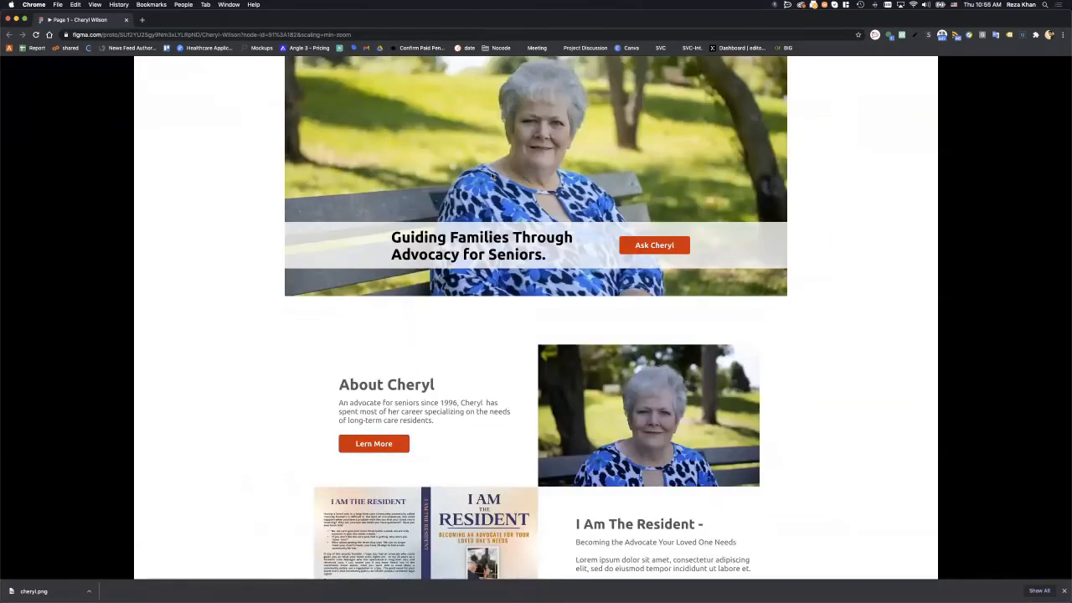
scroll(493, 175, "up", 1)
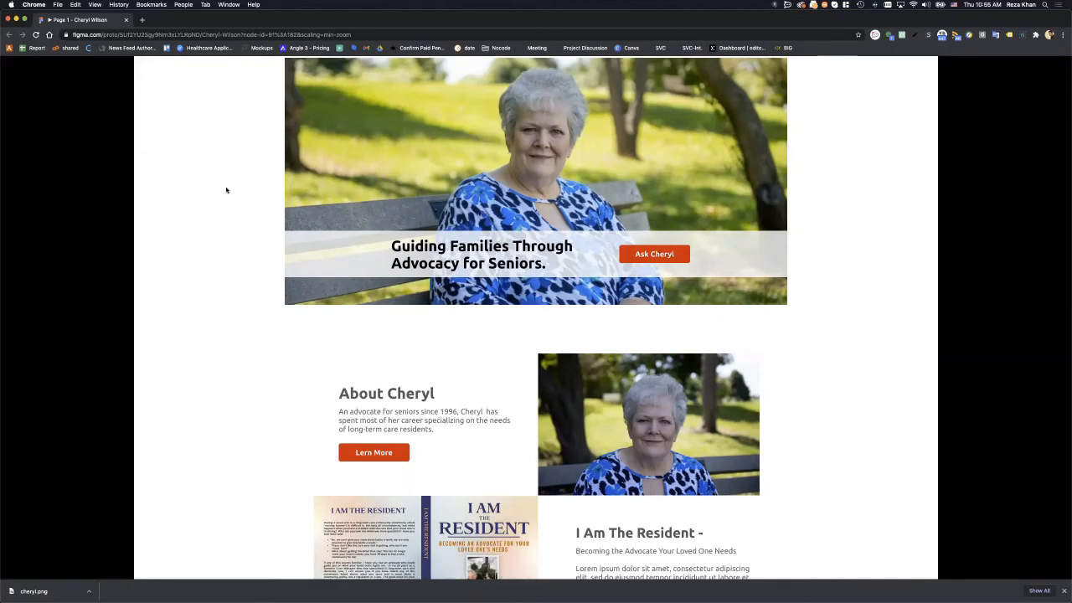
left_click_drag(207, 22, 1071, 181)
- Set the hero Section's height to 45
left_click(62, 163)
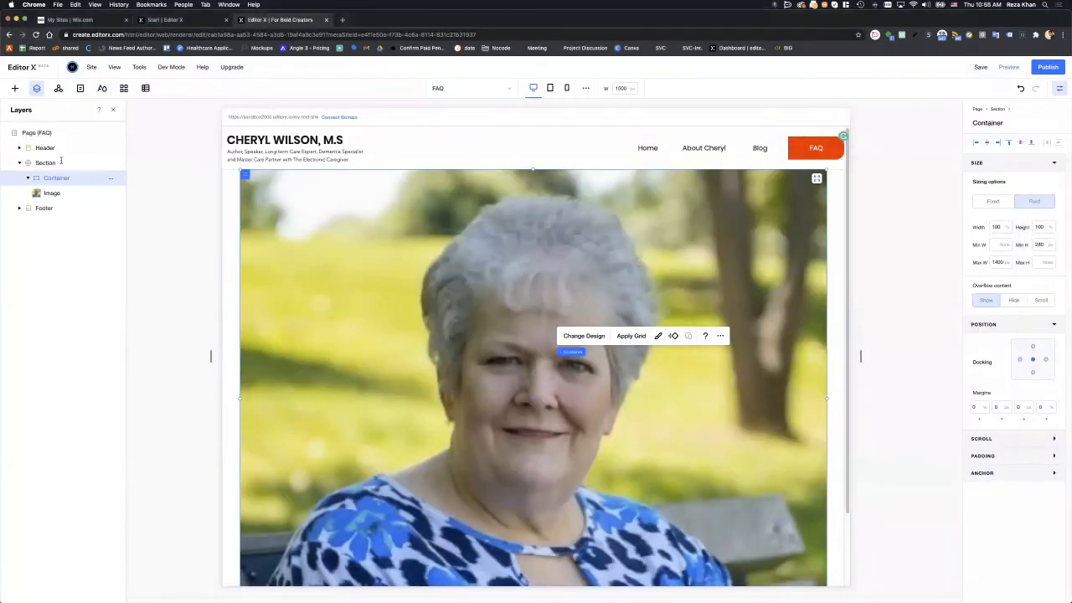
left_click(1043, 227)
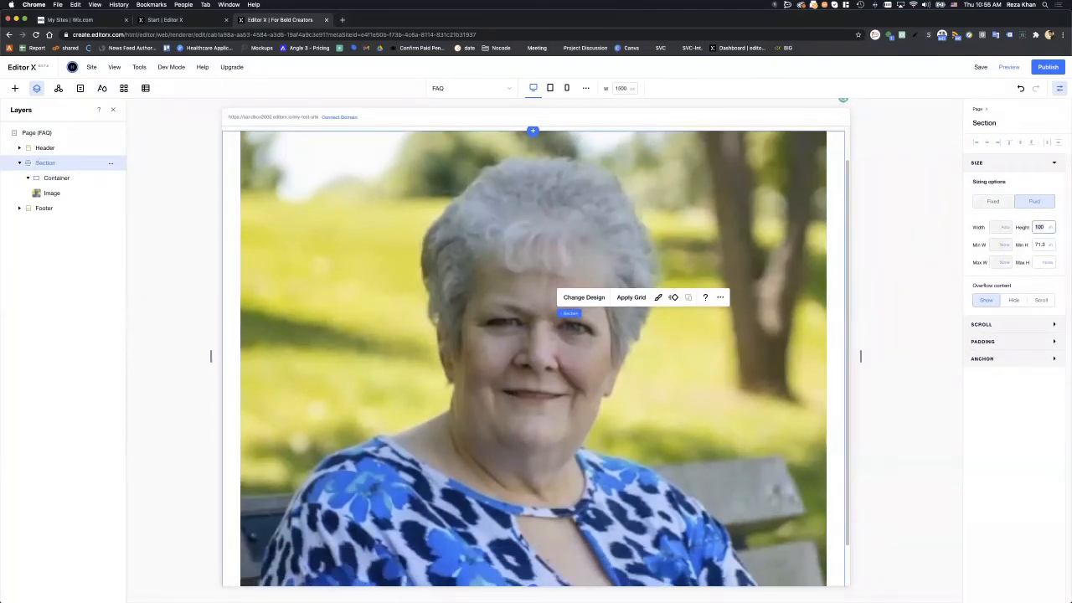
key("Return")
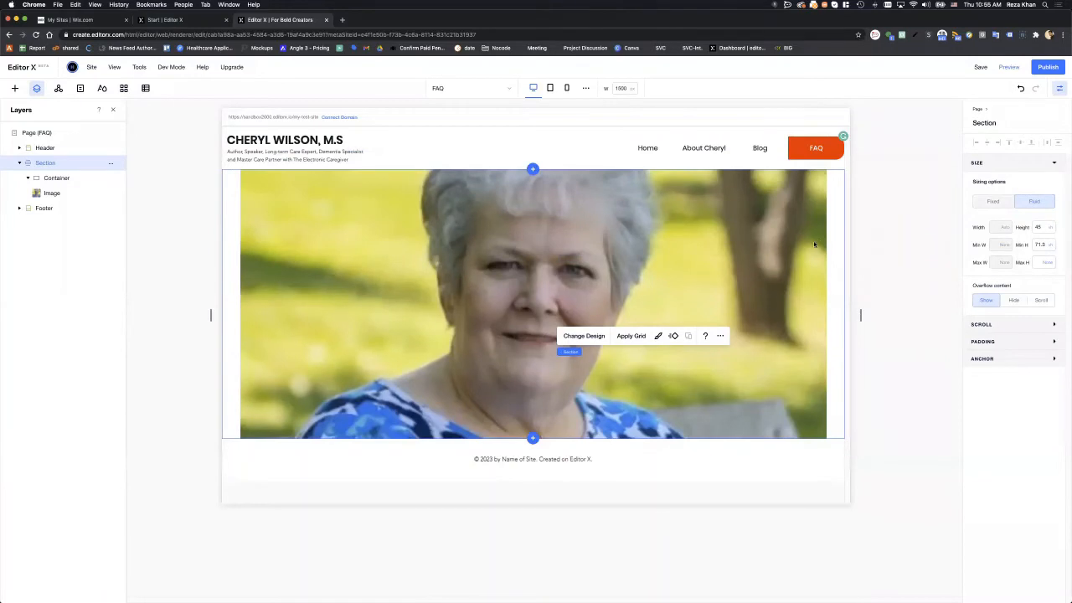
- Inspect the hero image and Section while comparing against the Figma prototype
left_click_drag(1071, 190, 319, 118)
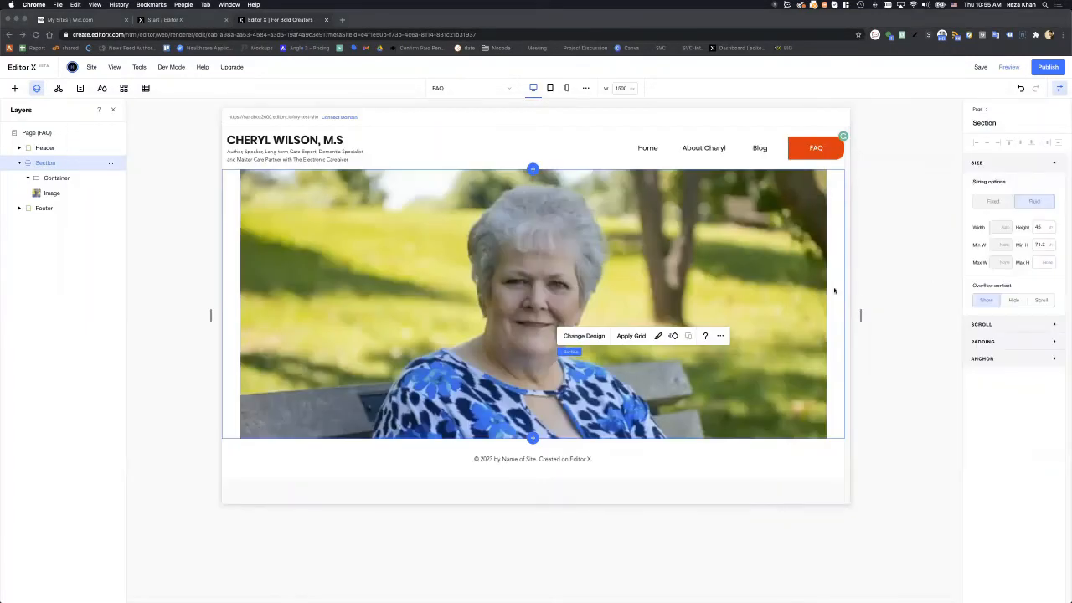
left_click(774, 261)
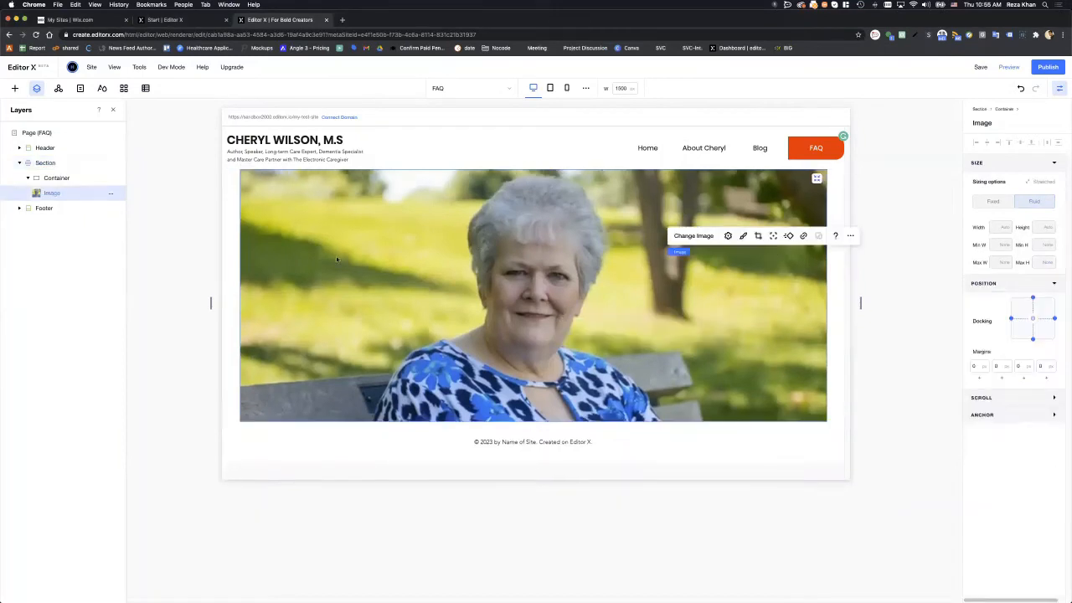
left_click(52, 166)
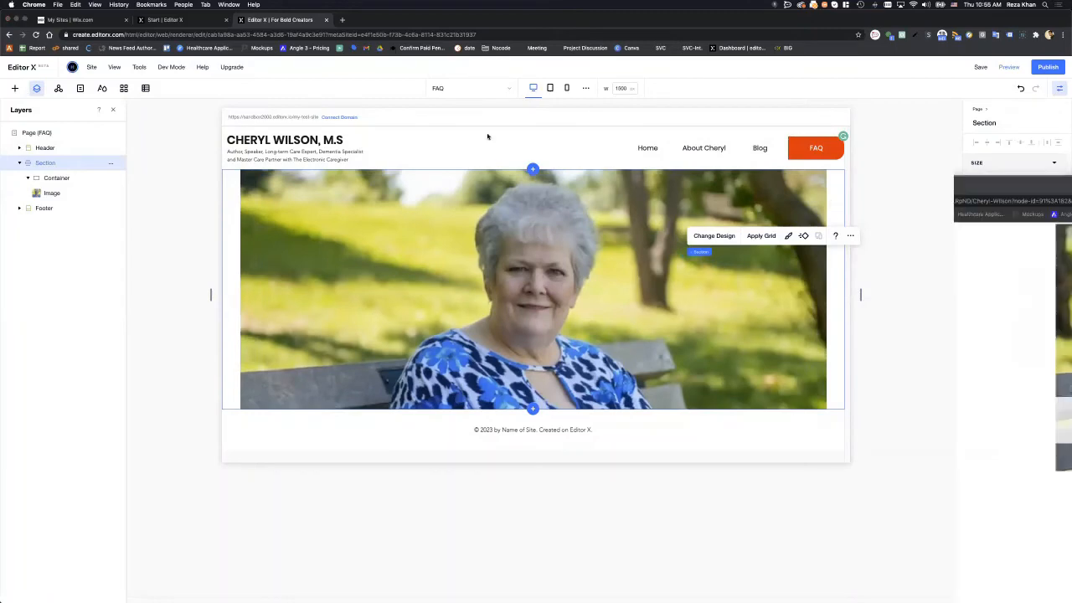
left_click_drag(1071, 186, 600, 123)
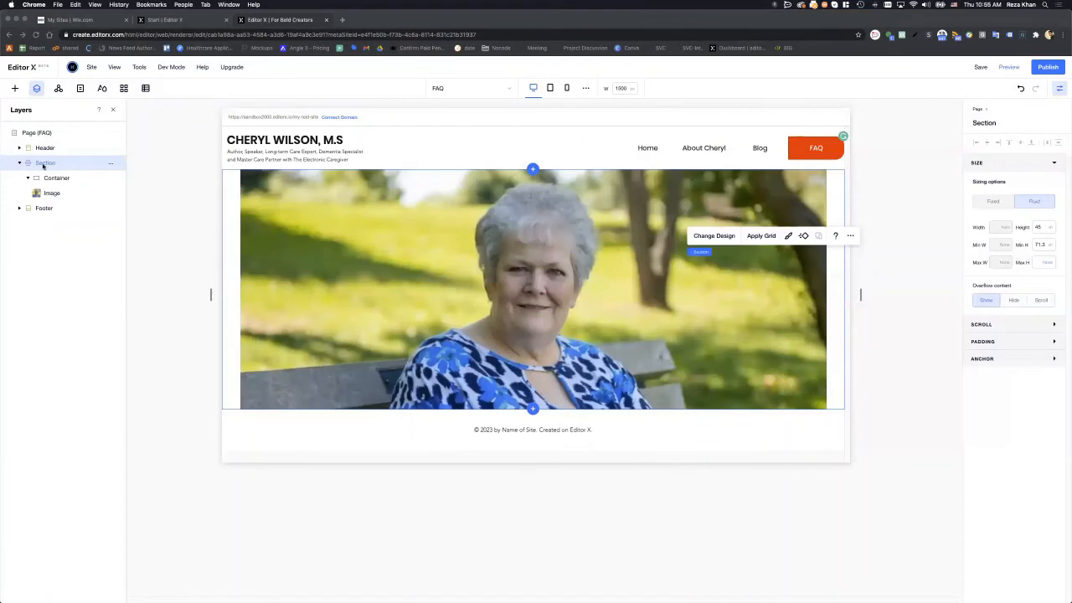
- Add a new container to the hero section from Quick Add
left_click(15, 89)
left_click(14, 89)
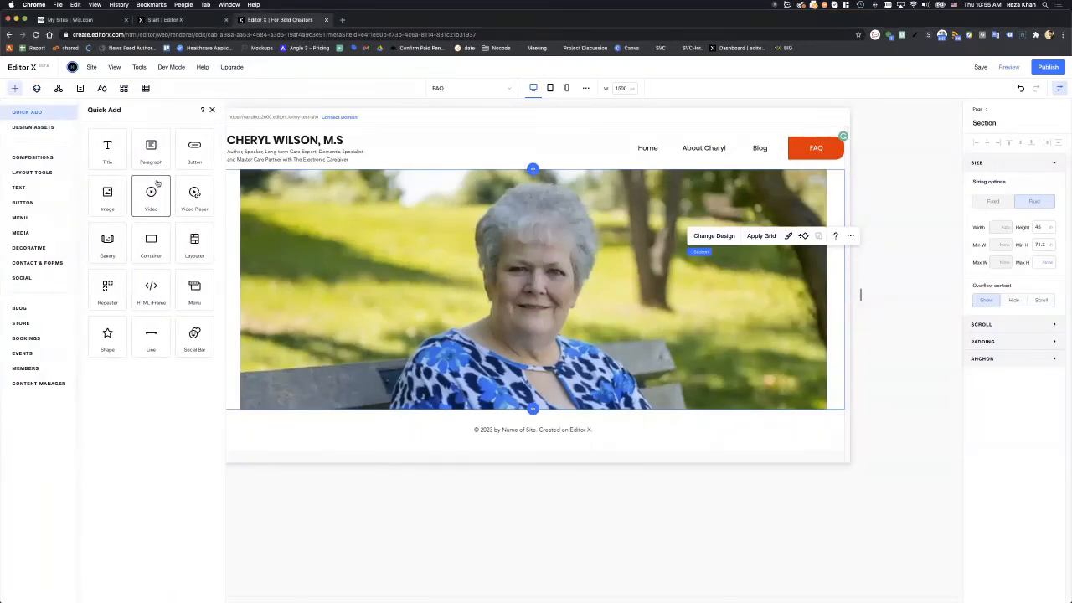
left_click(159, 243)
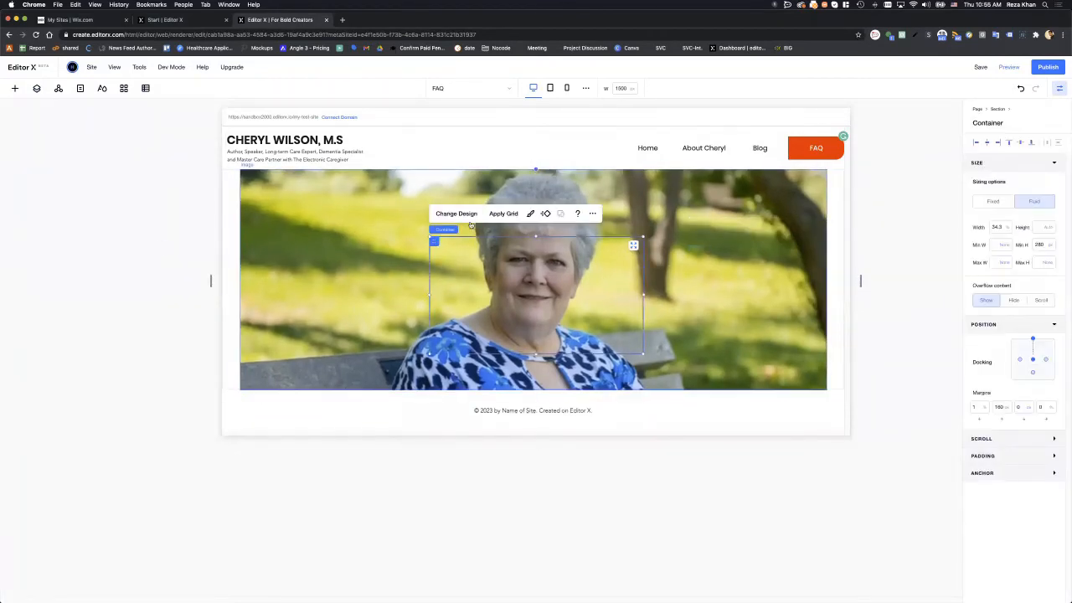
- Fill the new container with white at about 73% opacity
left_click(450, 214)
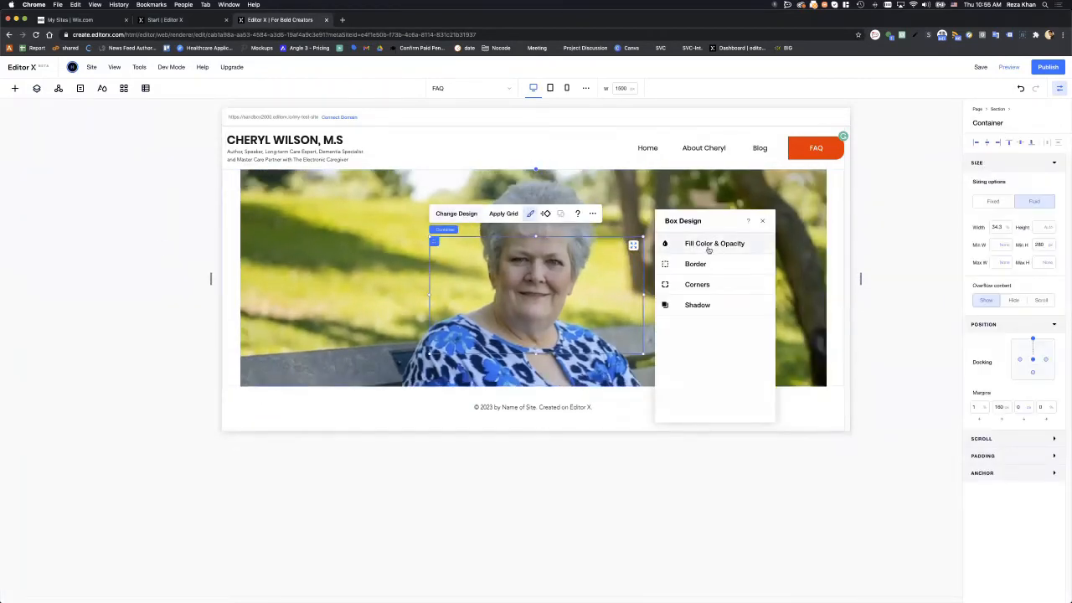
left_click(708, 248)
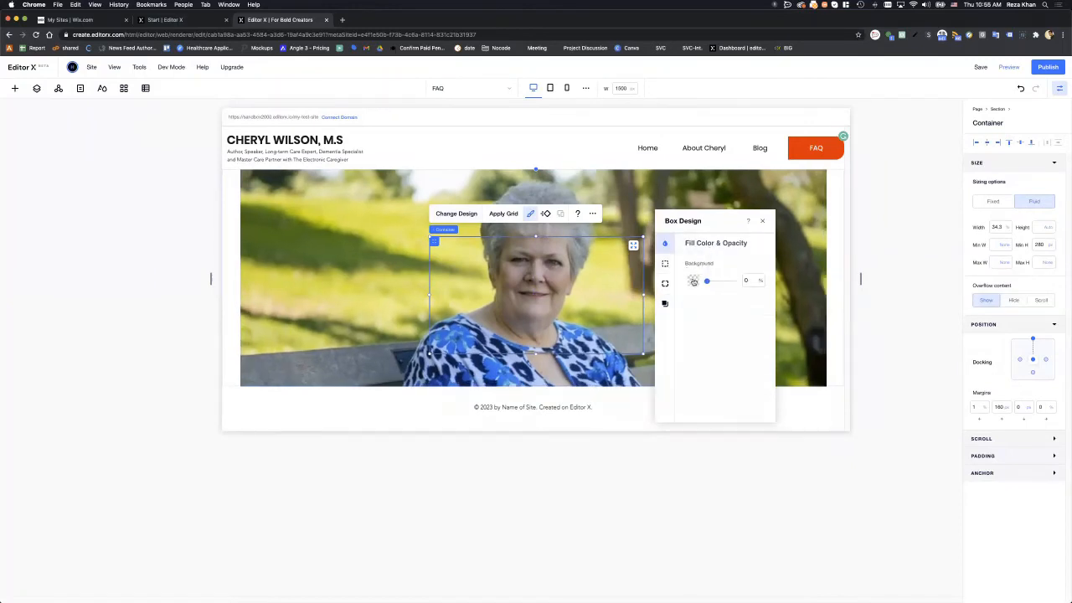
left_click(693, 281)
left_click(704, 325)
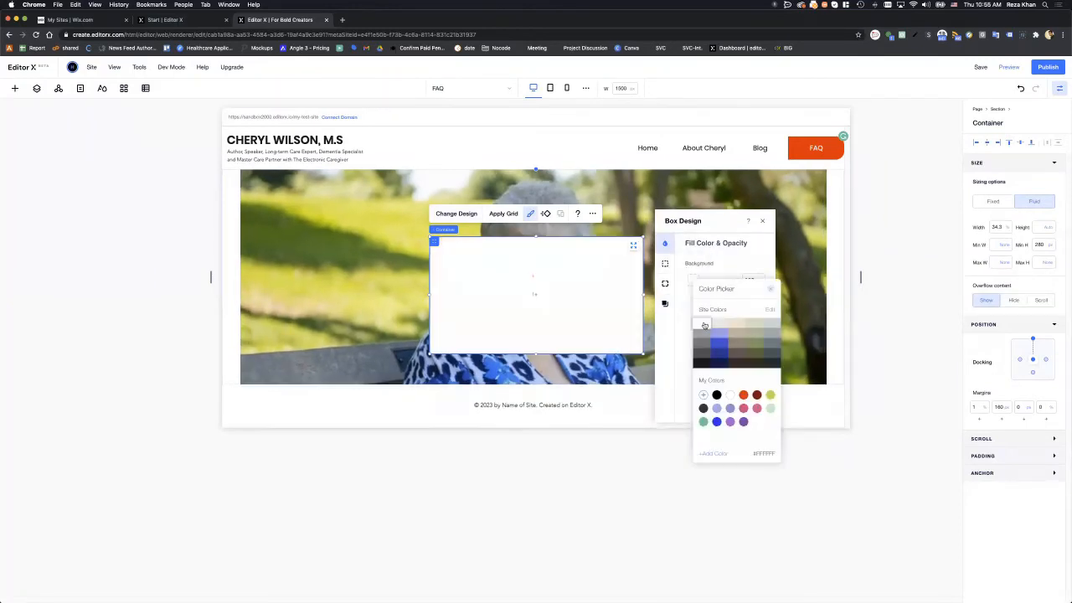
left_click(711, 278)
left_click_drag(714, 282, 729, 283)
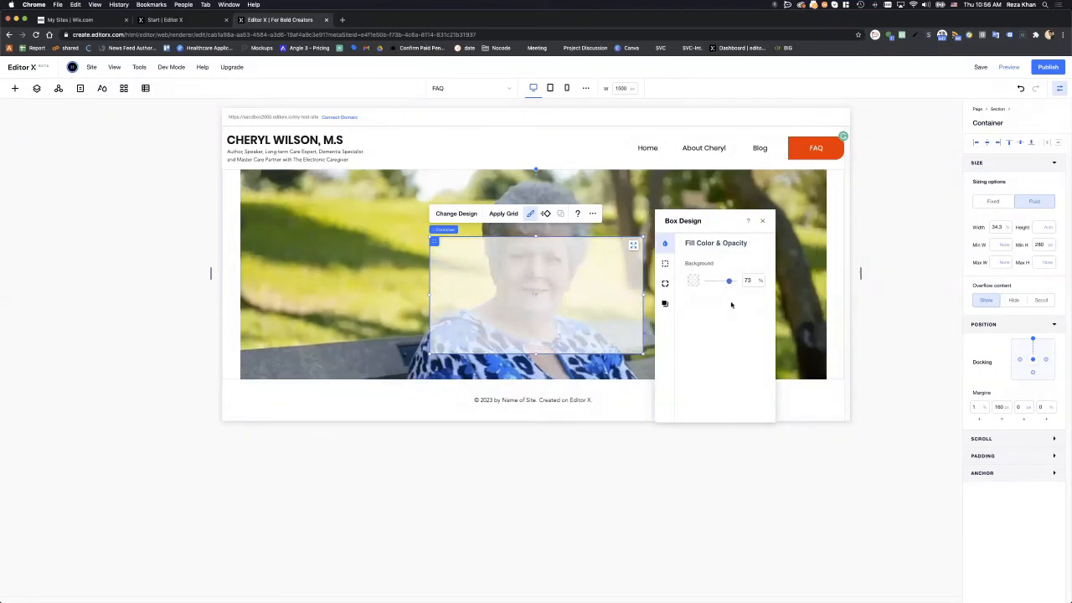
left_click(610, 273)
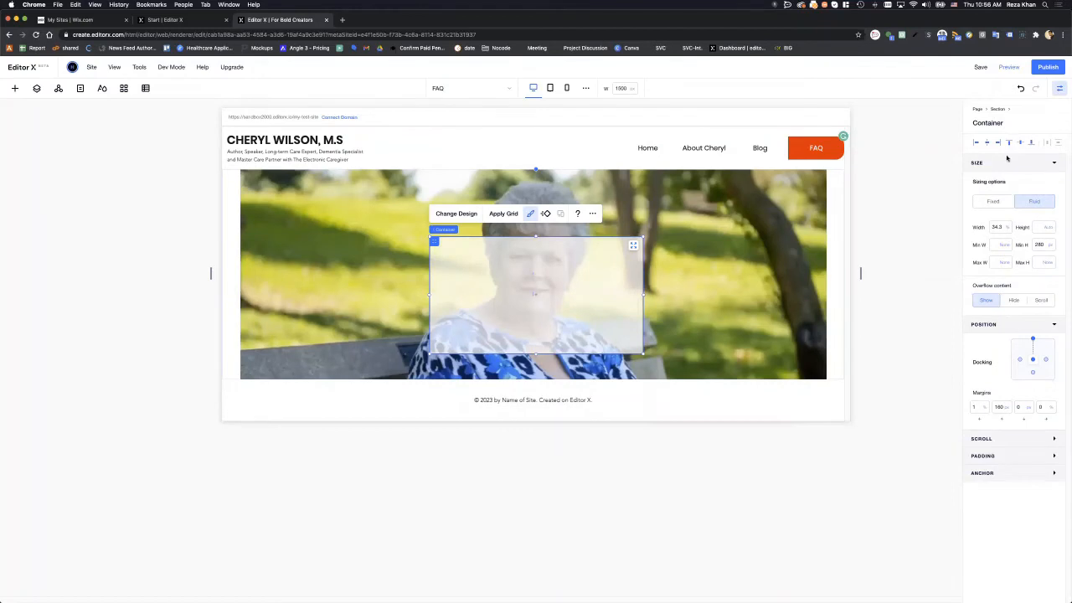
- Make the white container 100% wide, shorten it into a band, and centre it
left_click(1002, 230)
type("100")
key("Return")
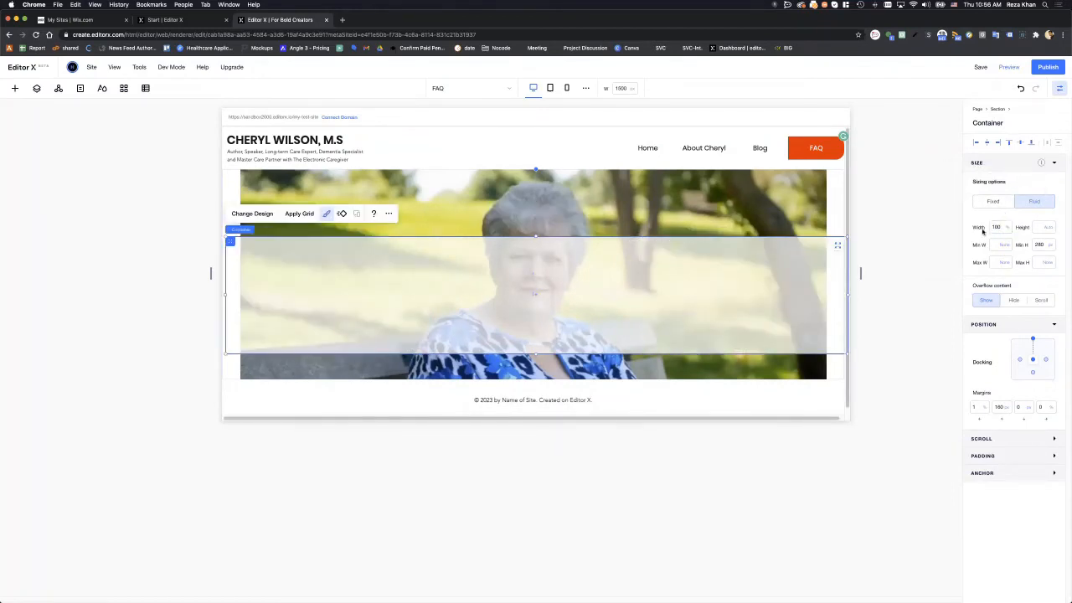
left_click_drag(535, 344, 534, 297)
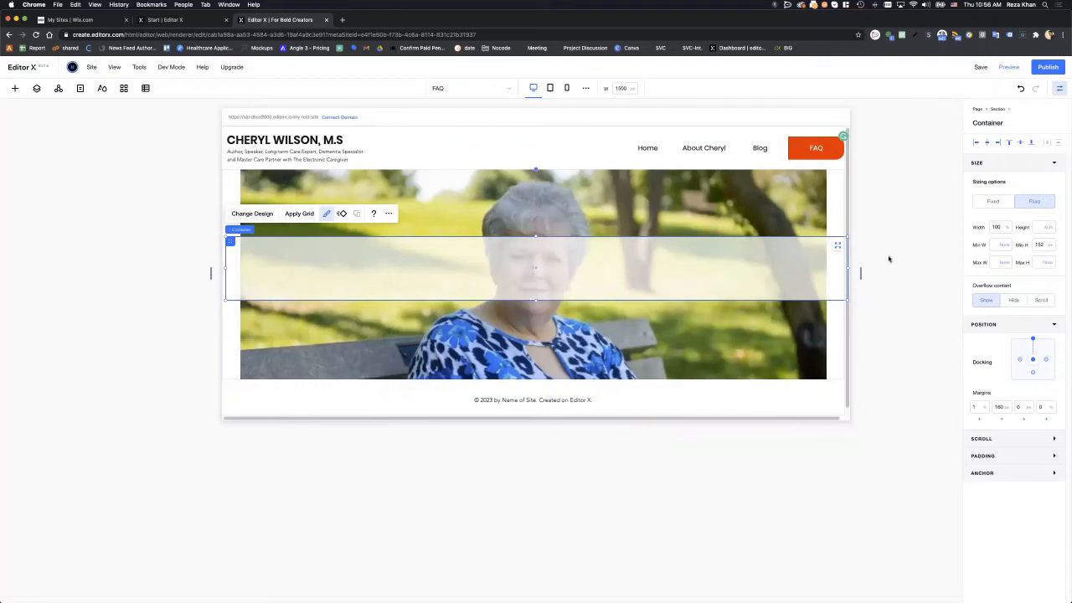
left_click(1020, 142)
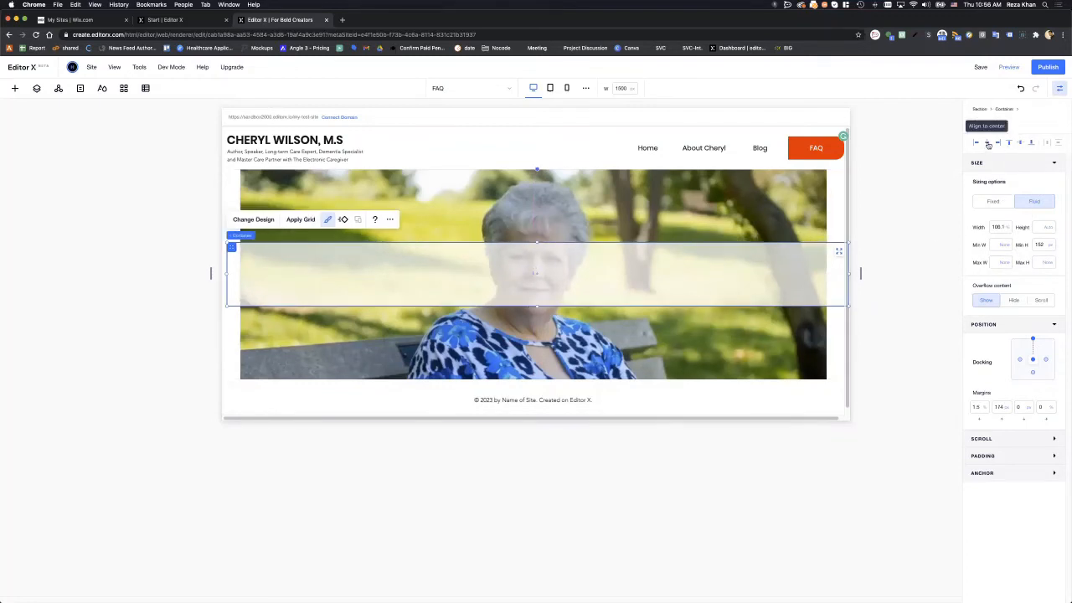
left_click(988, 144)
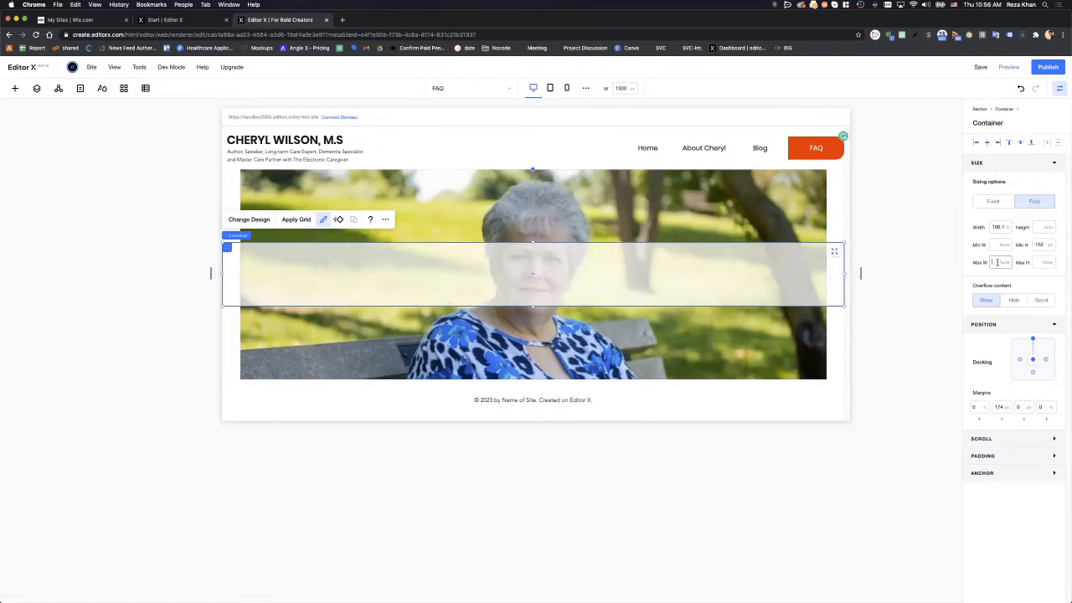
- Reapply the 100% width and dock the band at vertical centre
left_click(995, 227)
type("100")
key("Return")
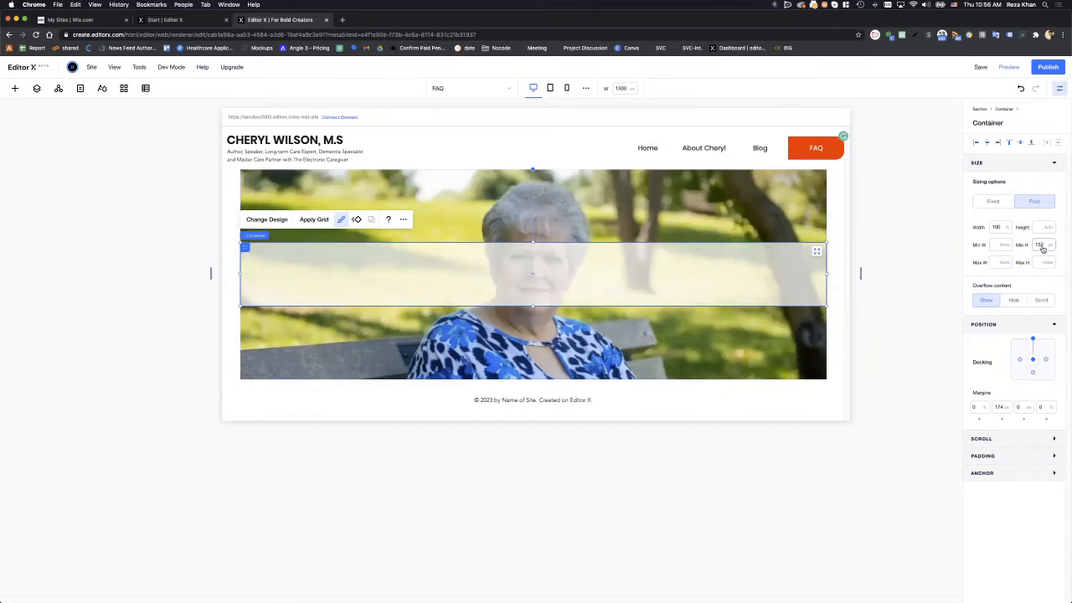
left_click(1030, 144)
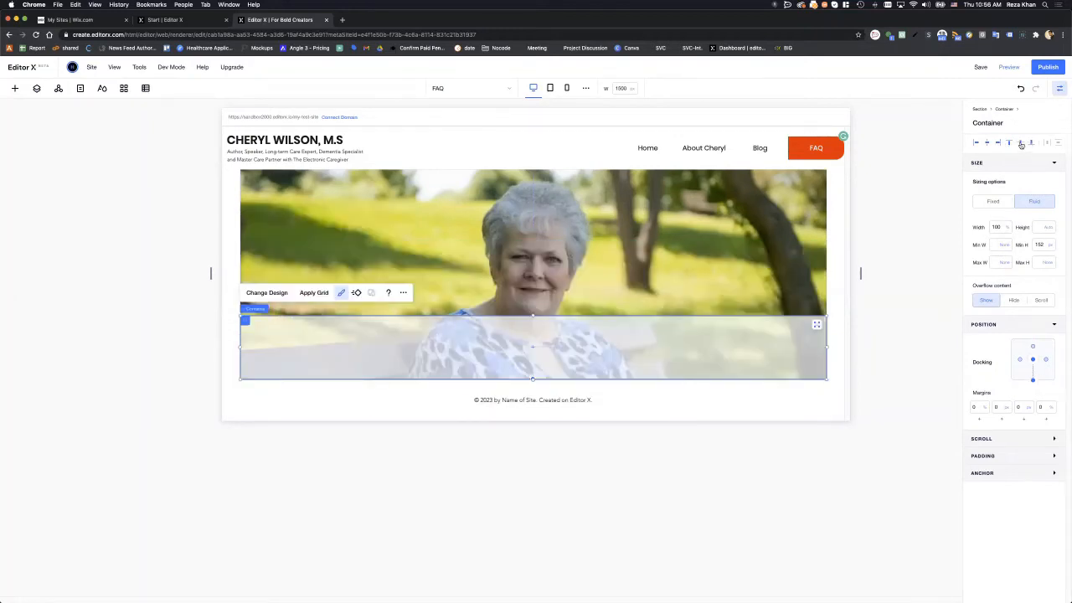
left_click(1021, 144)
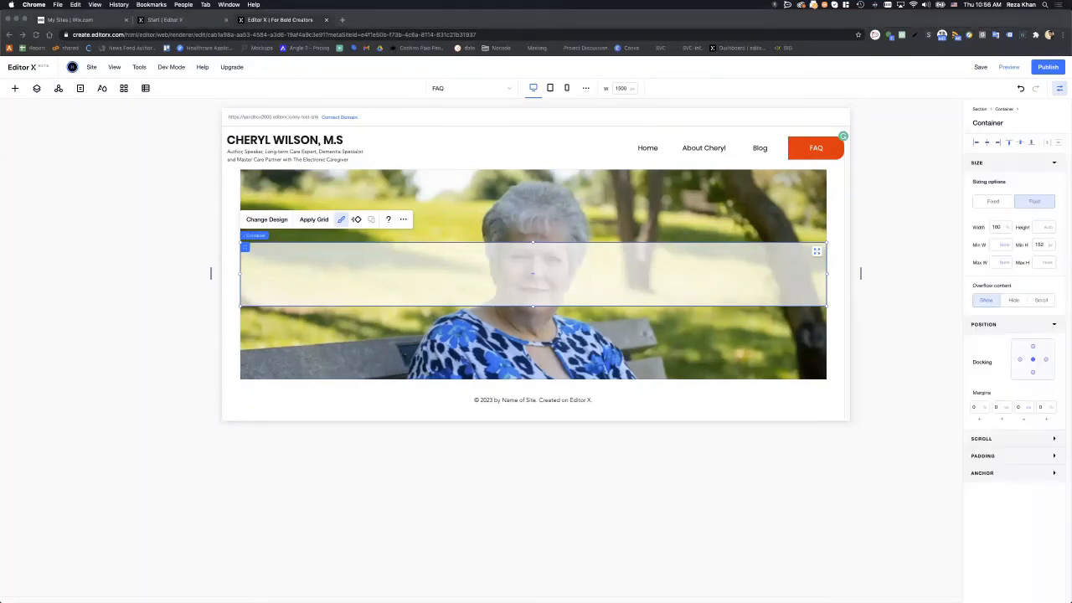
left_click(568, 275)
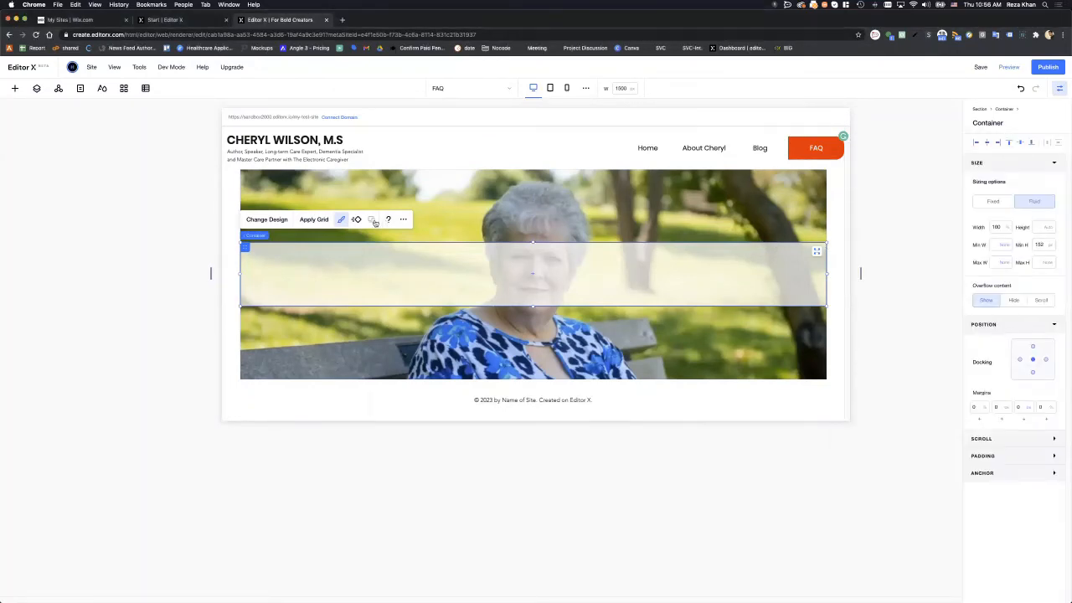
- Add a title reading 'Guiding Families Through Advocacy for Seniors.' to the band
left_click(15, 88)
left_click(105, 149)
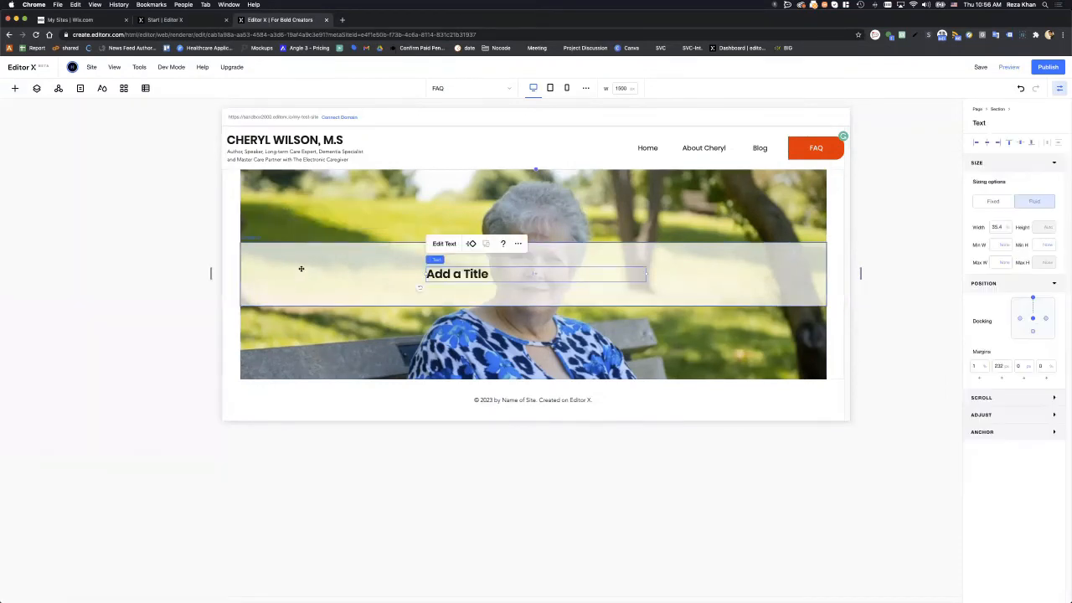
left_click(300, 268)
left_click(466, 279)
double_click(468, 281)
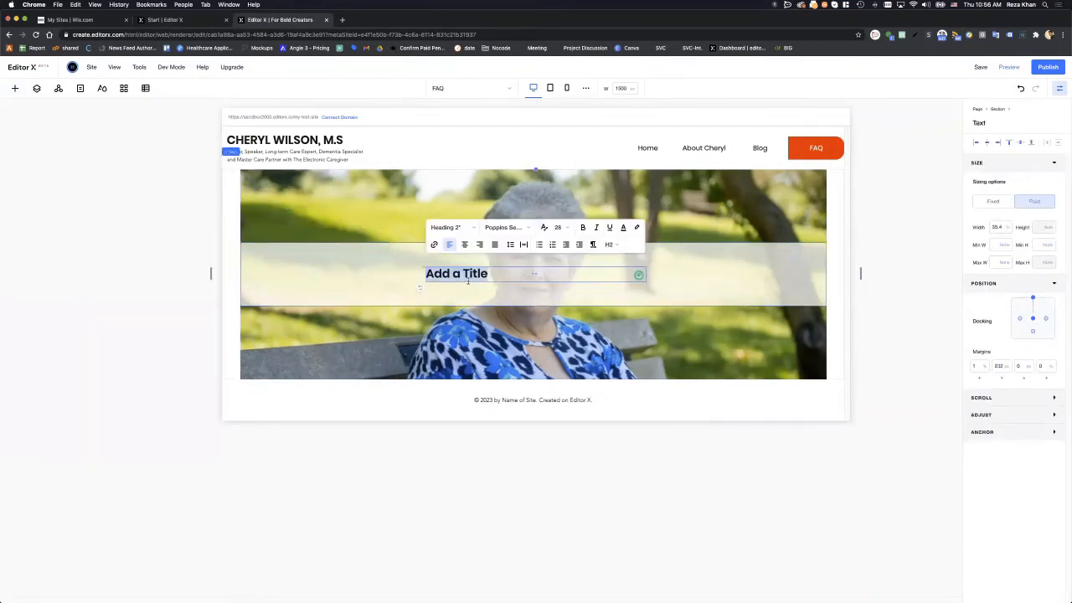
type("Guiding")
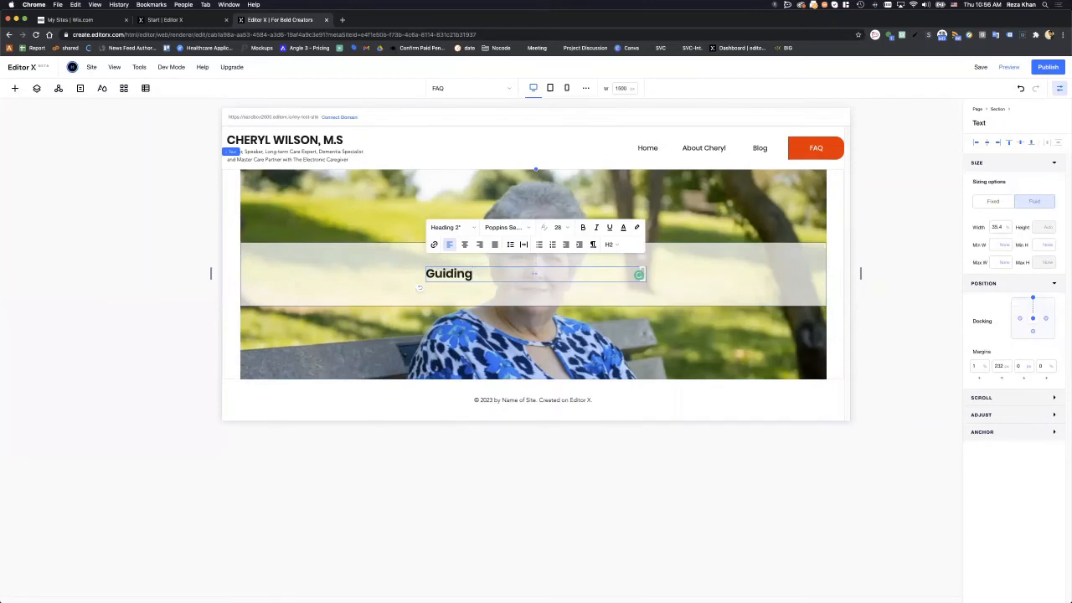
type(" Families Through Advoca")
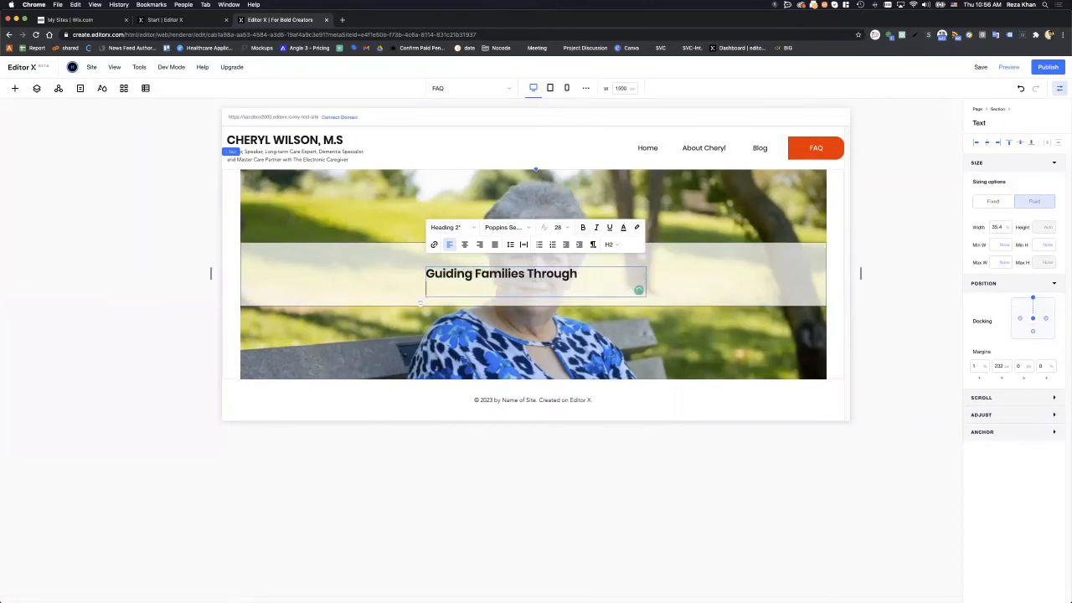
type("cy")
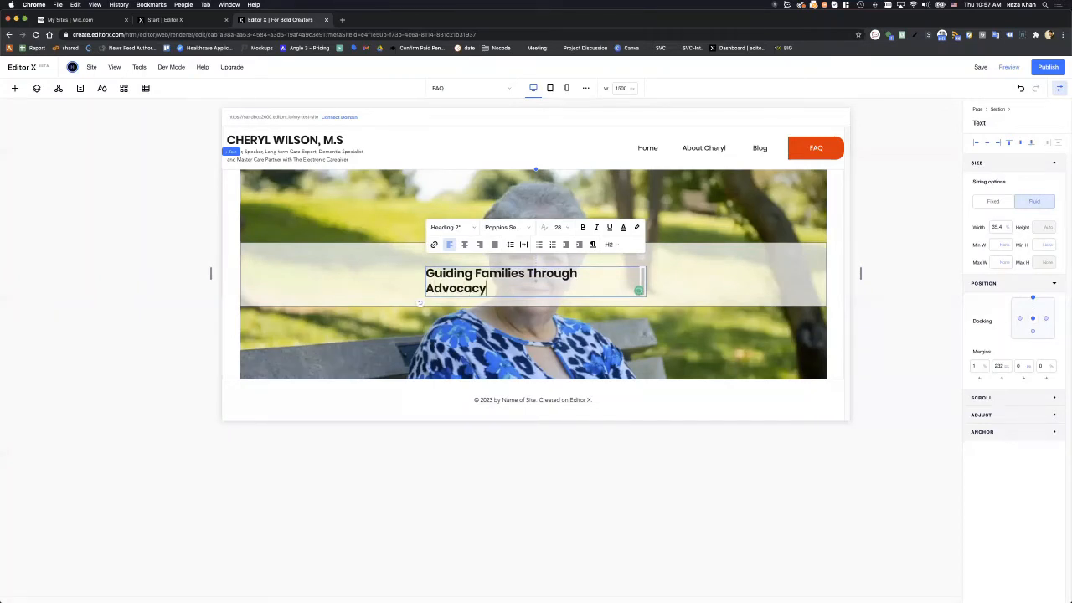
key("BackSpace")
key("BackSpace")
key("BackSpace")
key("BackSpace")
type("cacy for Seniors")
left_click(687, 285)
- Move the heading left and align it flush to the band's left edge
left_click(566, 280)
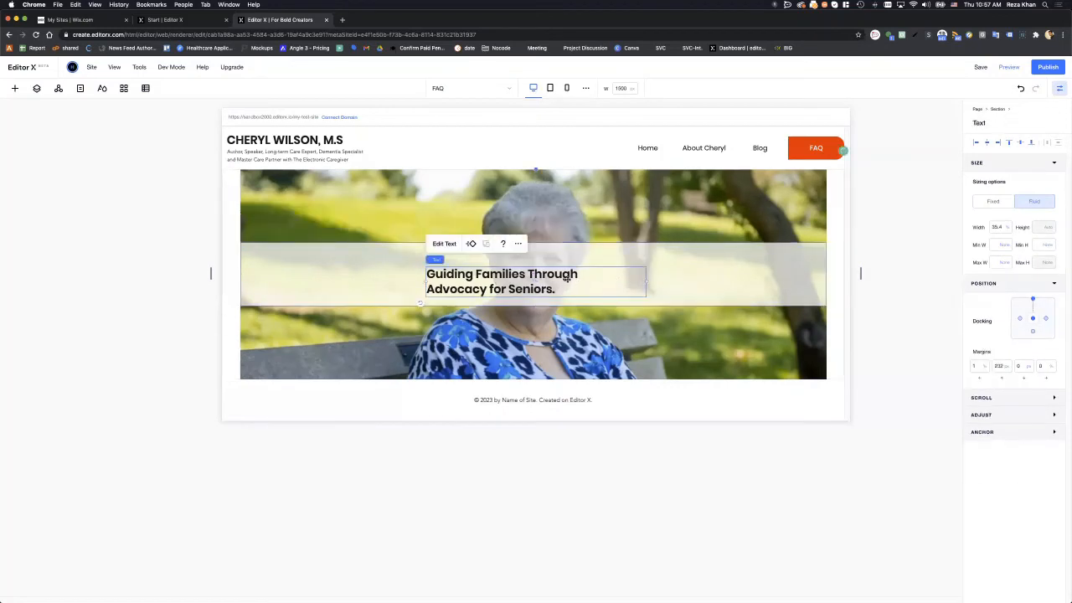
left_click_drag(514, 275, 418, 270)
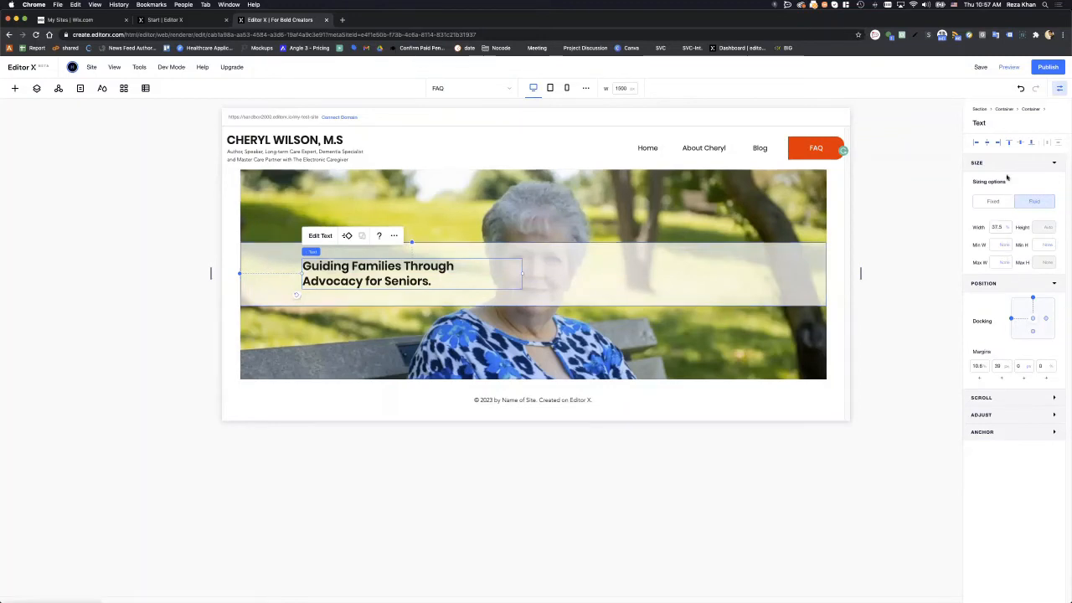
left_click(976, 142)
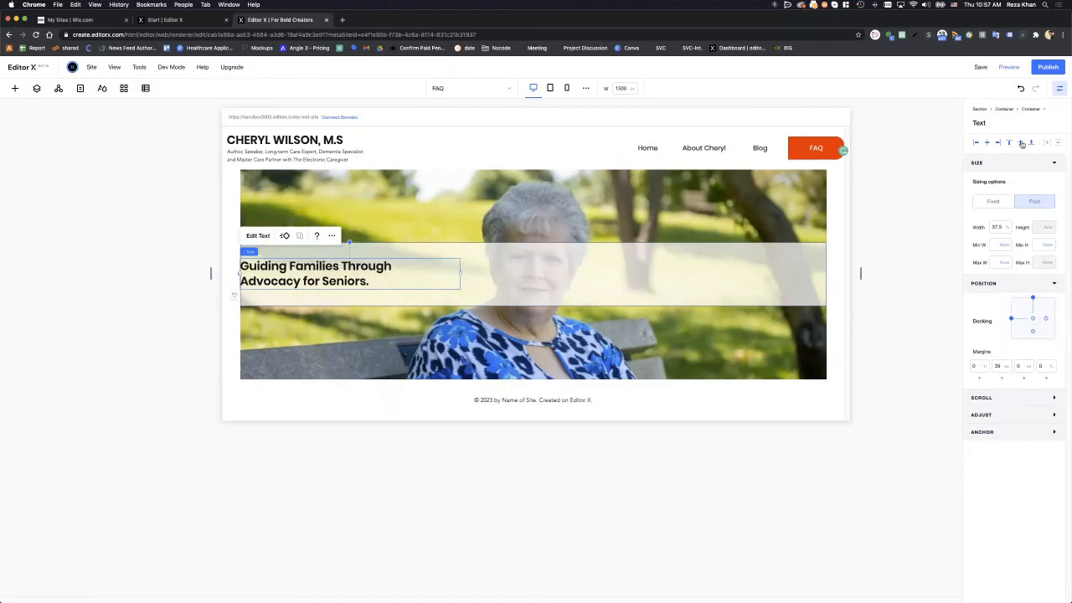
left_click(180, 248)
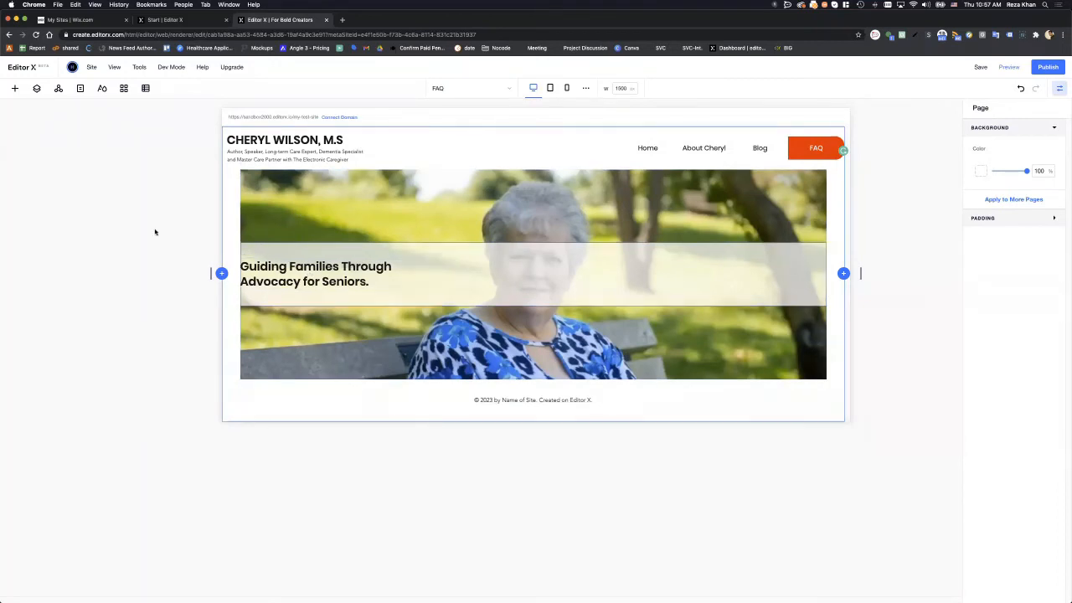
- Try placing a Start Now button in the band, then delete the misplaced one
left_click(14, 87)
left_click(398, 255)
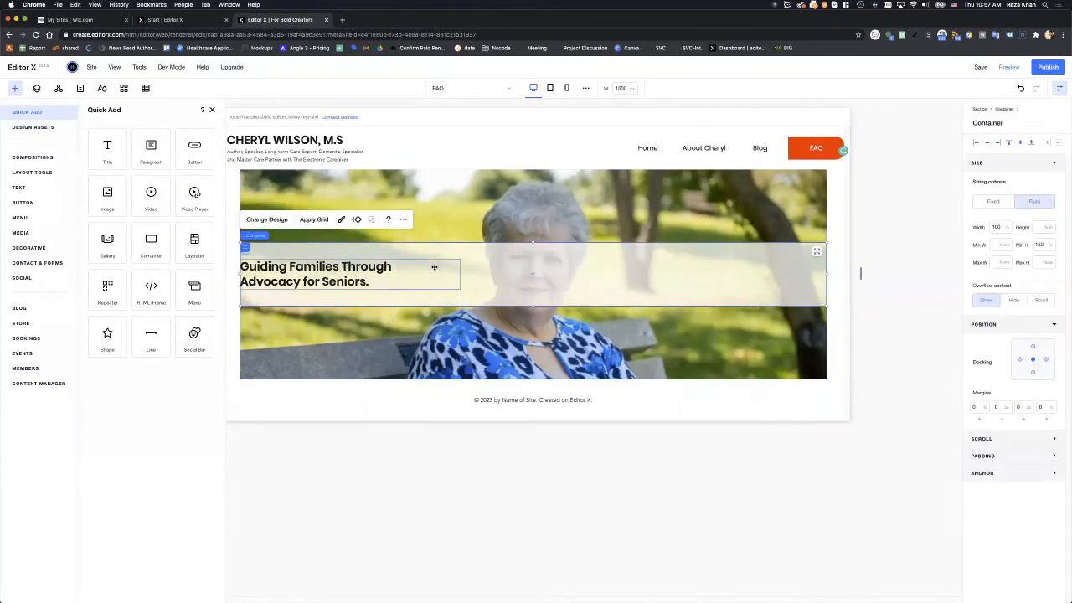
right_click(565, 272)
left_click(572, 256)
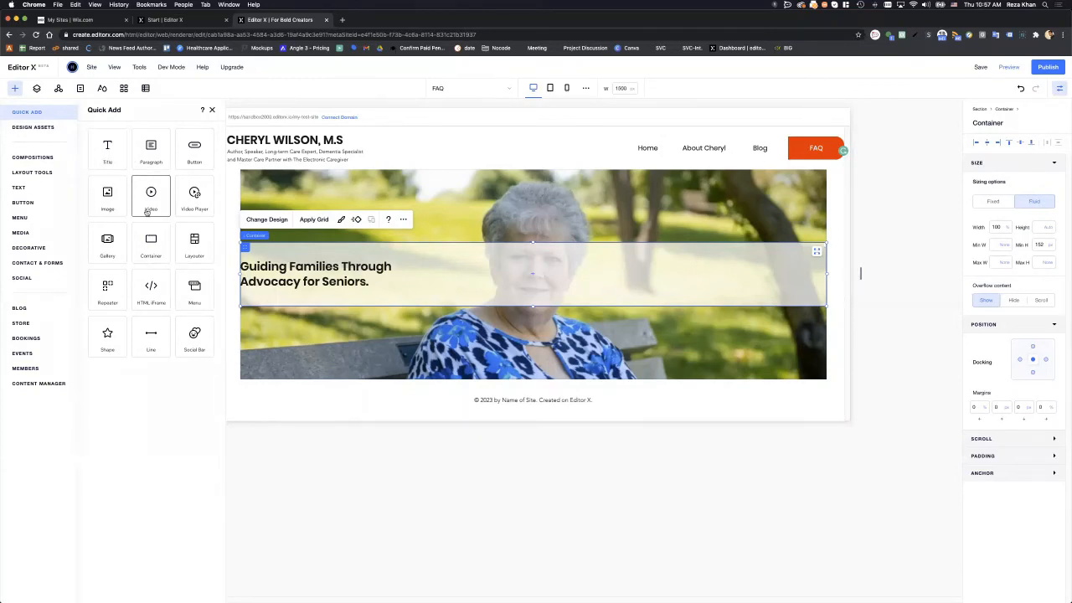
left_click(178, 165)
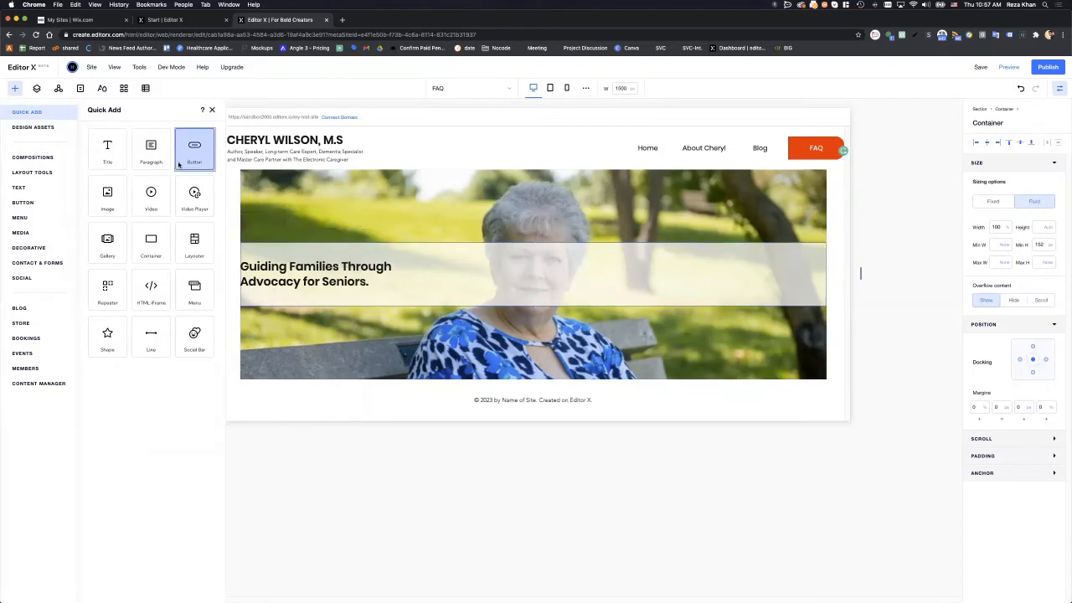
left_click_drag(538, 274, 710, 274)
key("Delete")
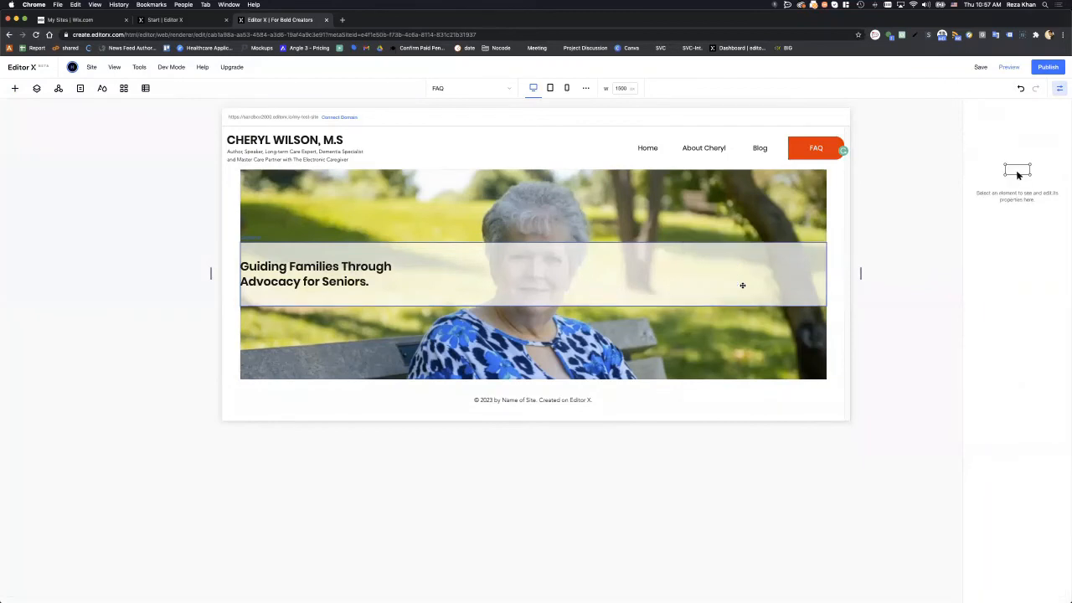
- Add a button inside the band and align it to the band's right edge
left_click(573, 273)
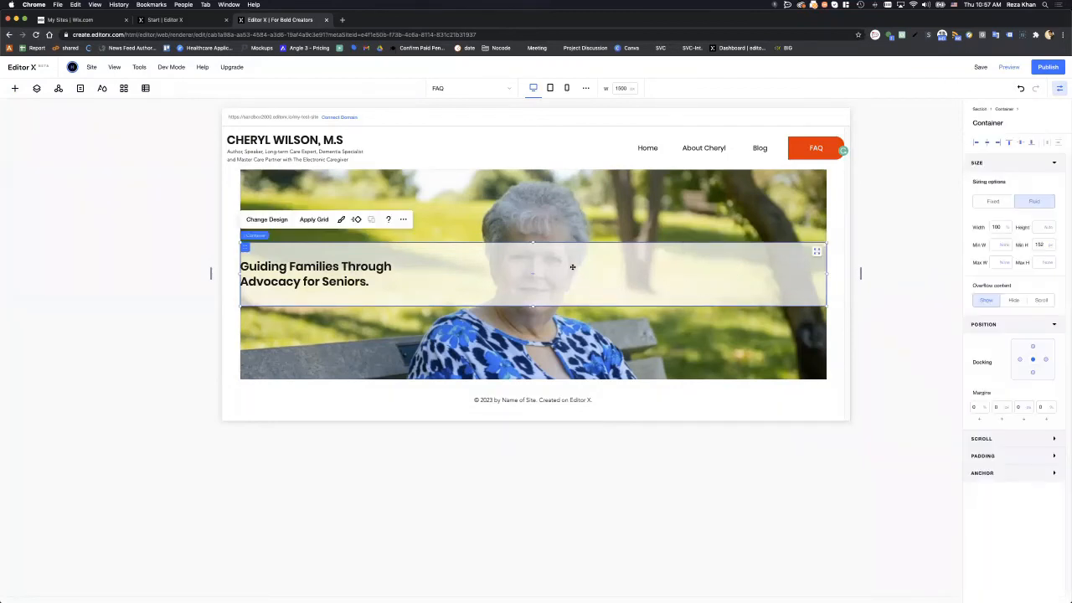
right_click(573, 266)
mouse_move(607, 434)
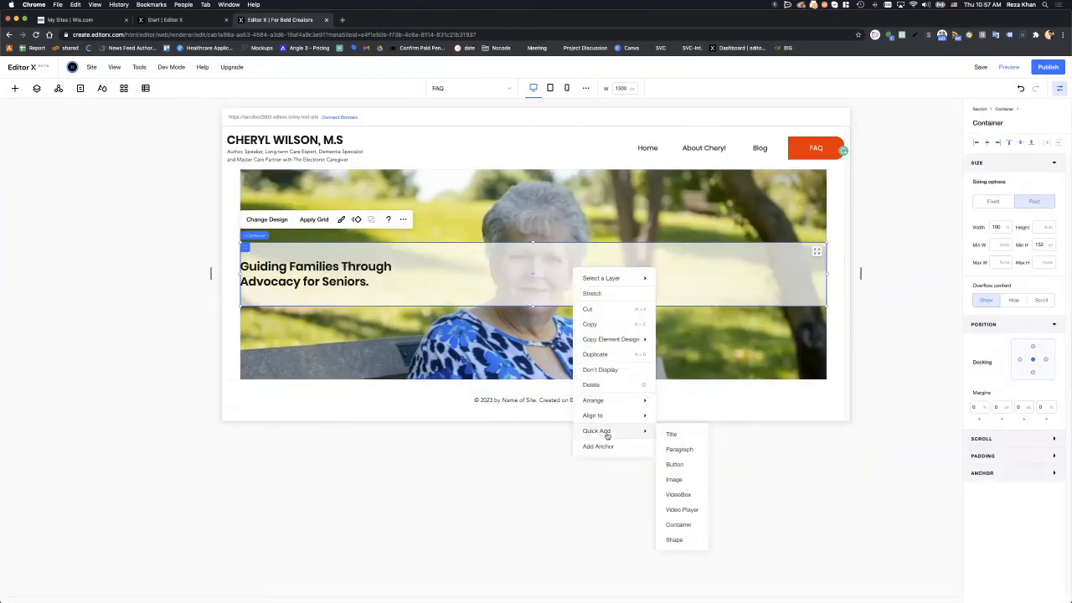
left_click(675, 465)
left_click_drag(615, 279, 714, 275)
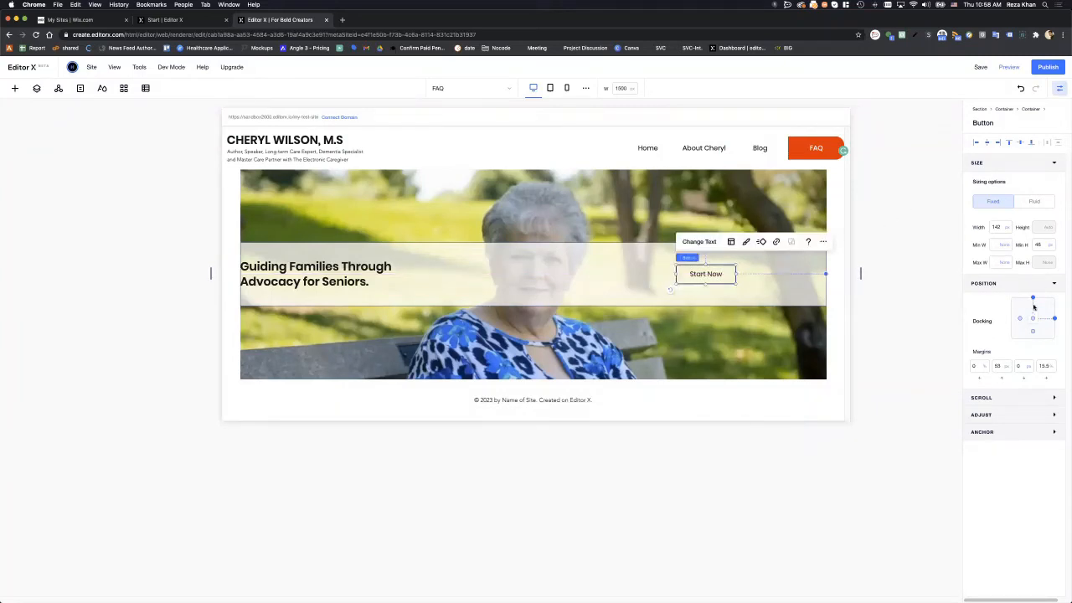
left_click(999, 144)
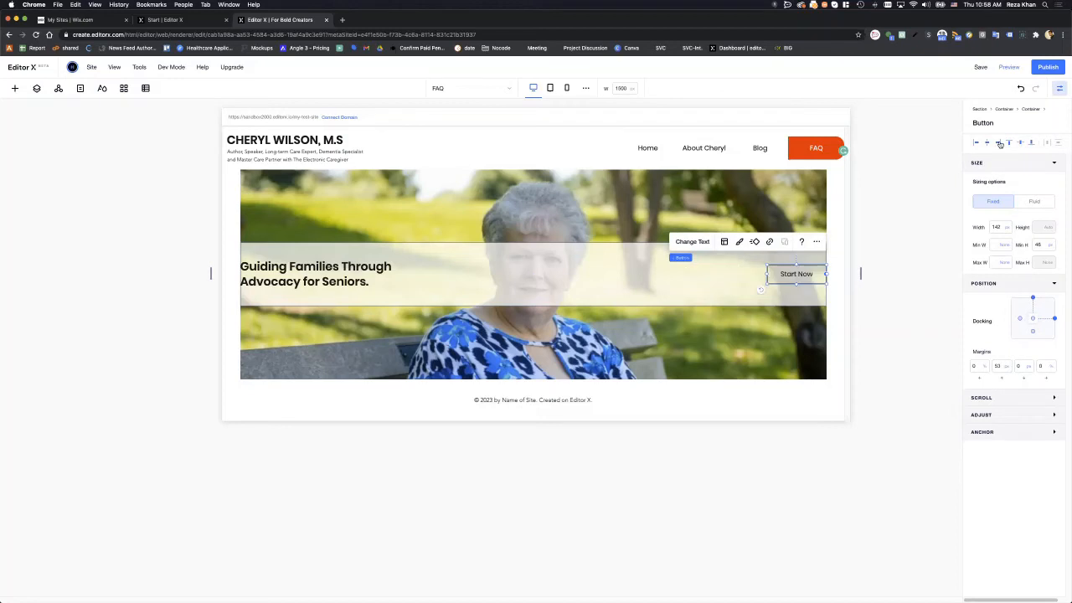
left_click(901, 261)
- Change the button's label to 'Ask Cheryl'
left_click(800, 276)
left_click(692, 241)
type("As")
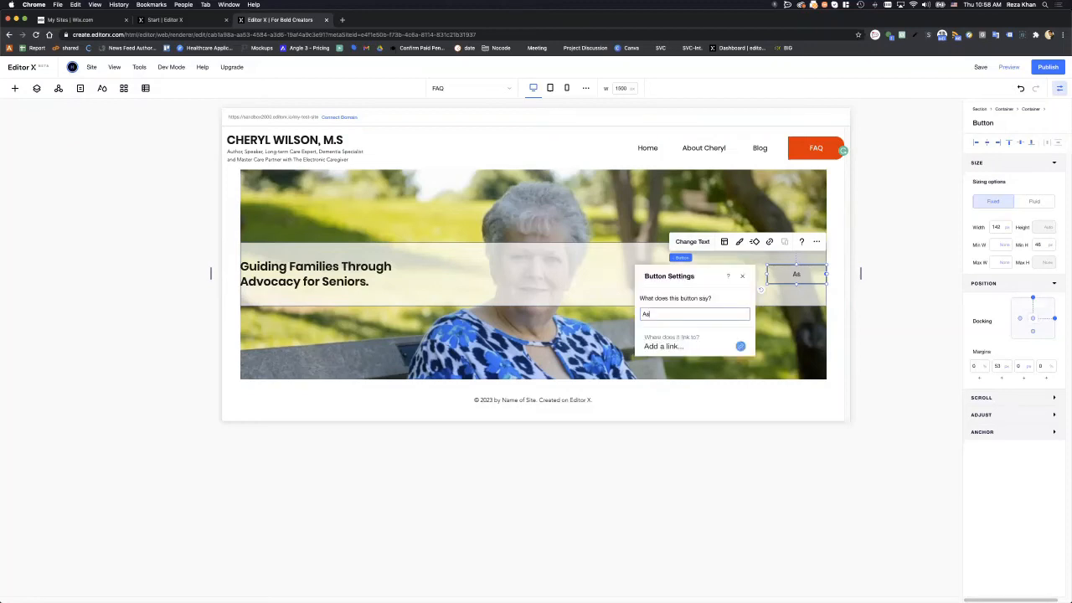
type("k Cheryl")
left_click(807, 277)
left_click(806, 275)
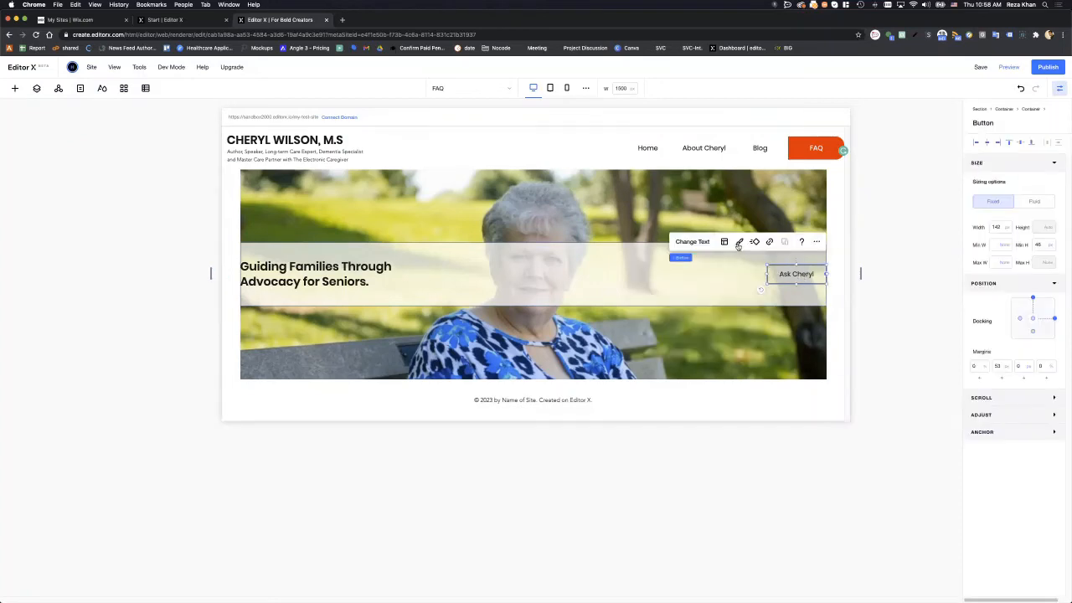
- Give the Ask Cheryl button an orange-red background and white label text
left_click(738, 242)
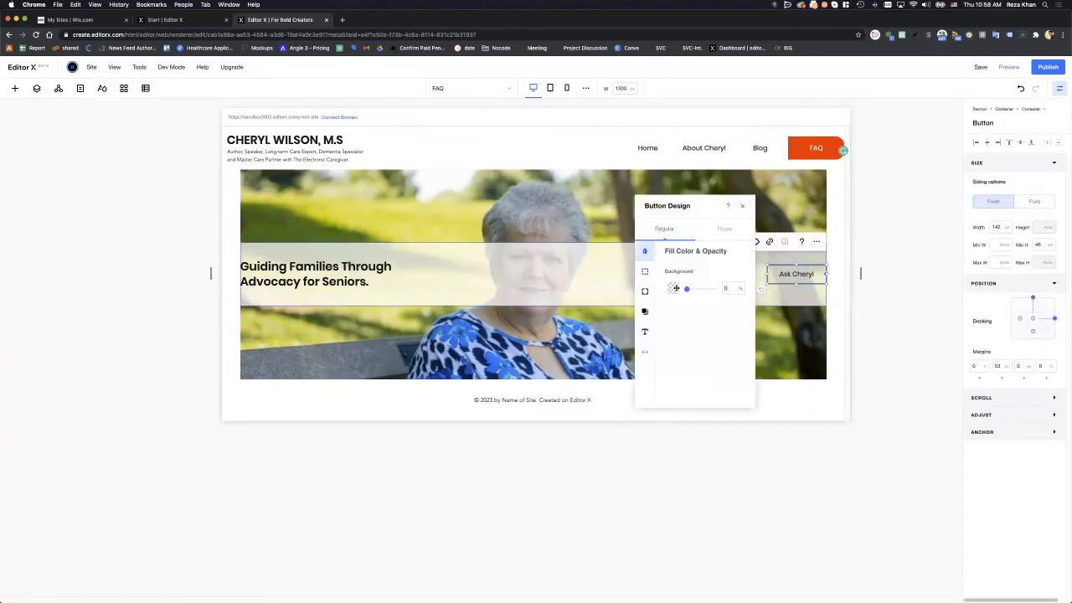
left_click(675, 288)
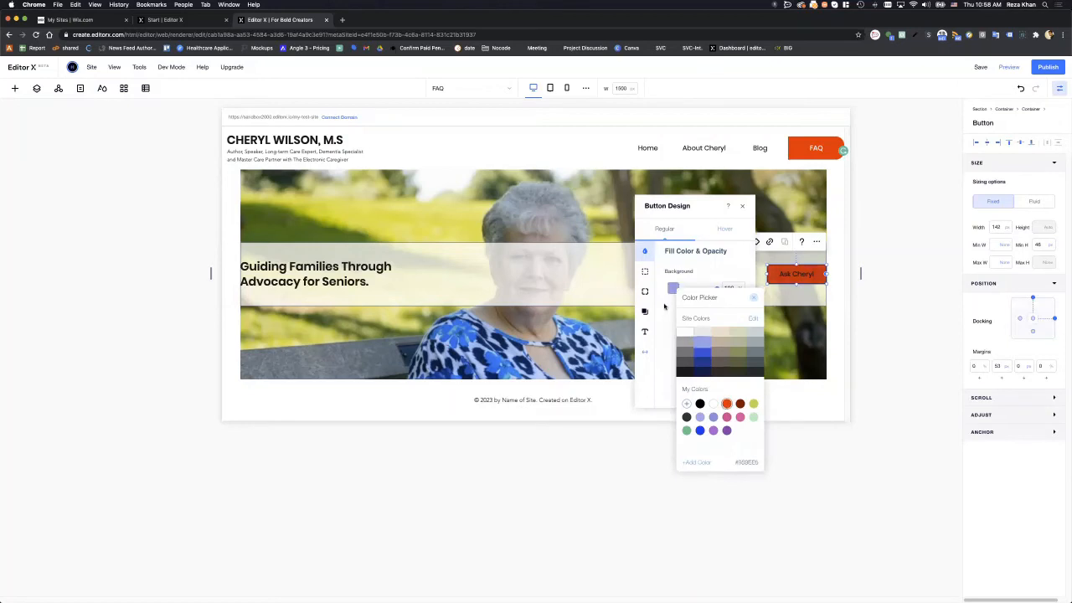
left_click(647, 332)
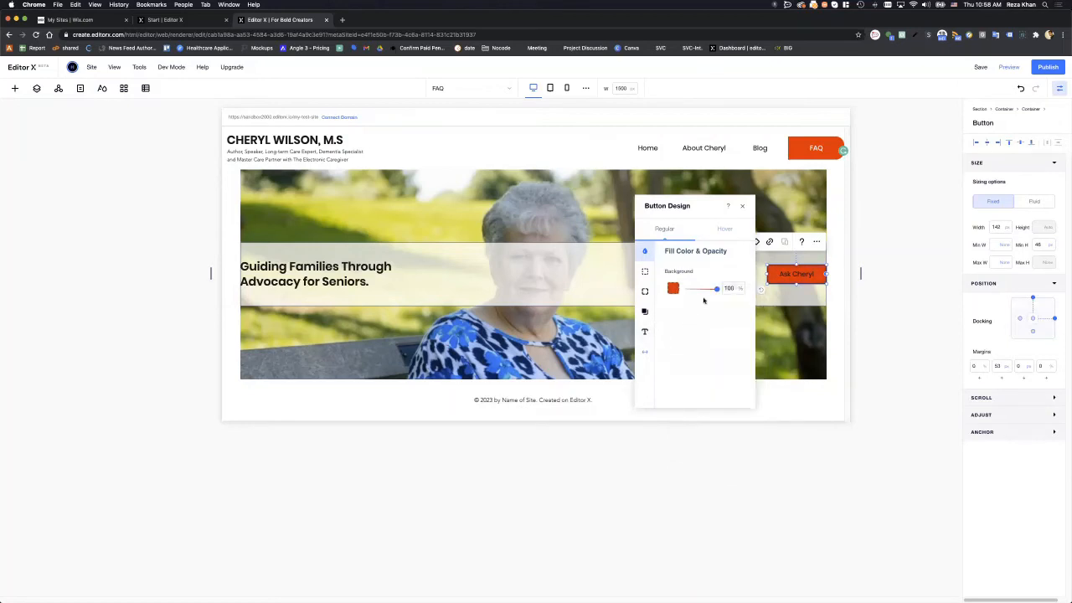
left_click(645, 331)
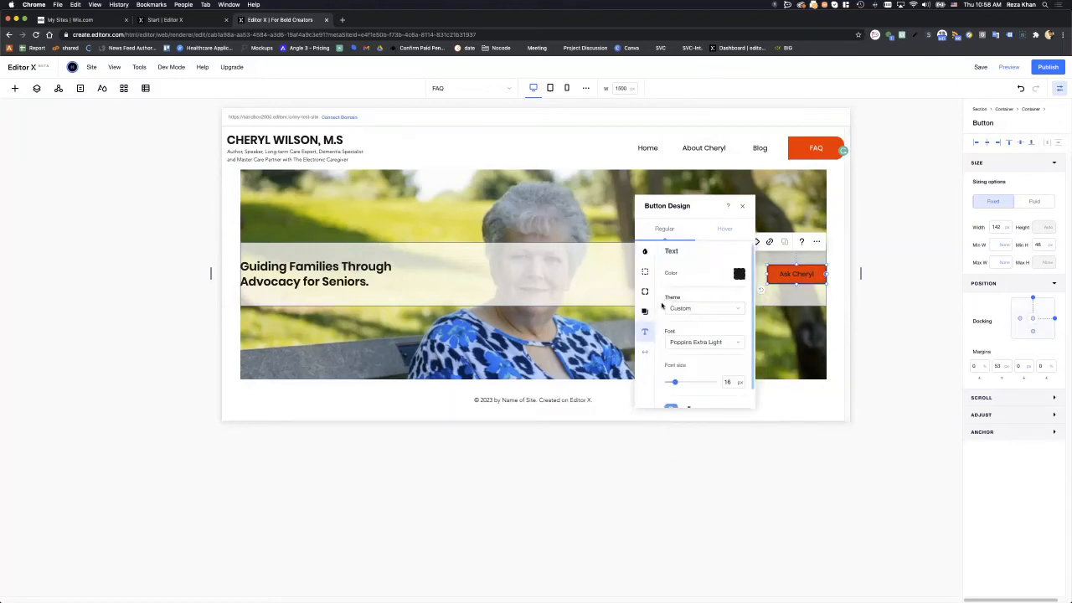
left_click(739, 274)
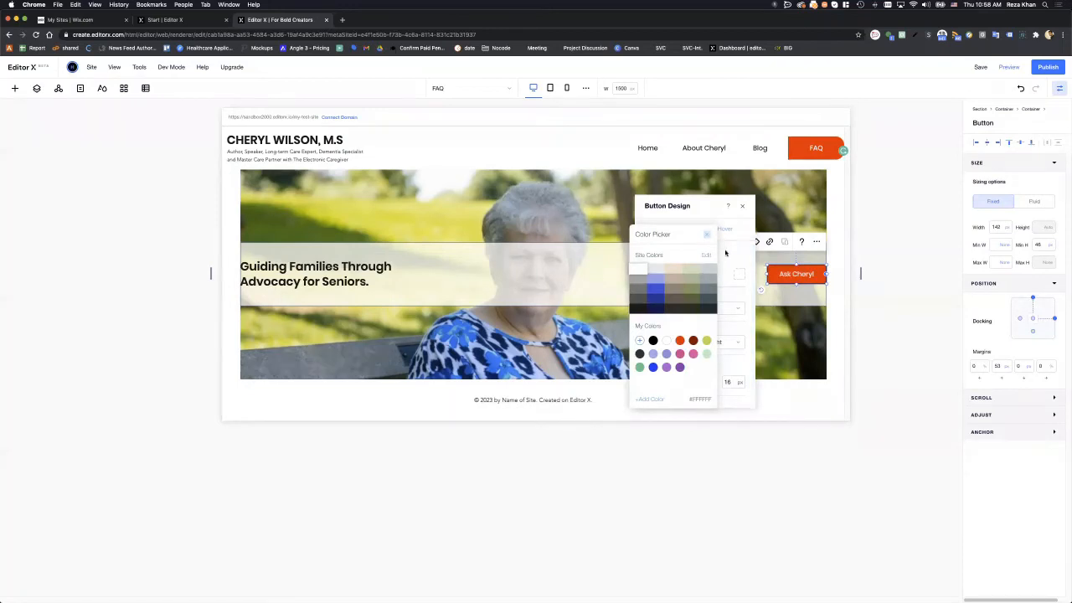
left_click(726, 253)
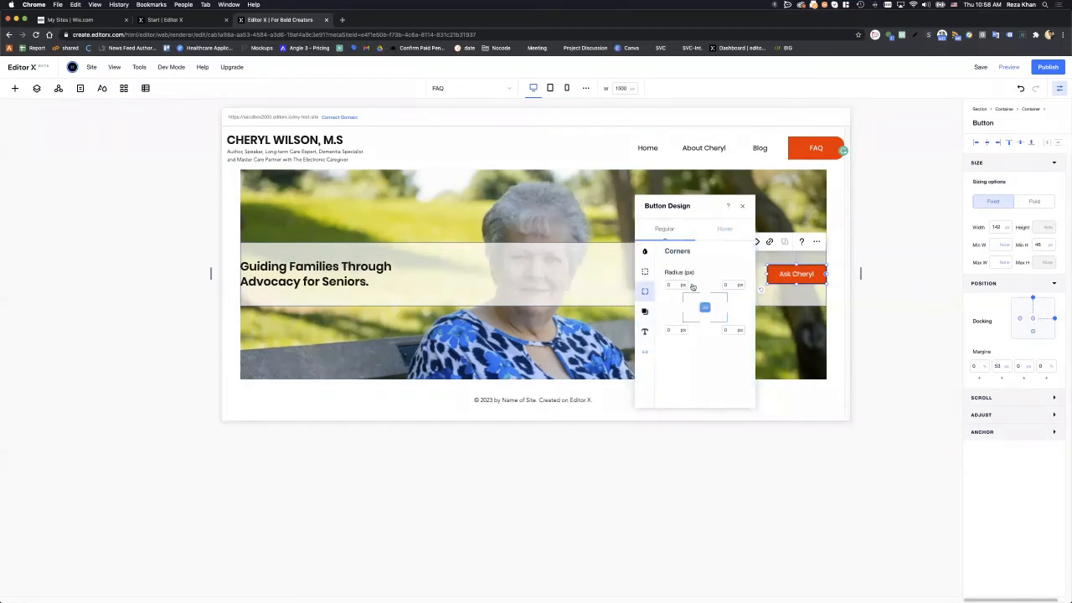
- Round the button's corners with a 5 px radius and close the design panel
left_click(677, 284)
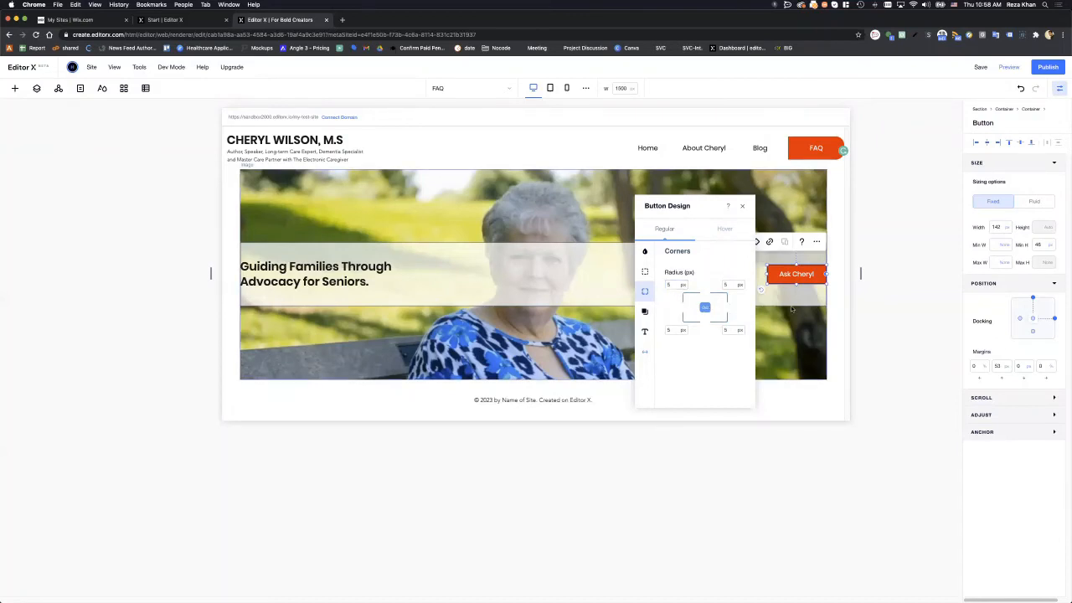
left_click(798, 268)
left_click(798, 270)
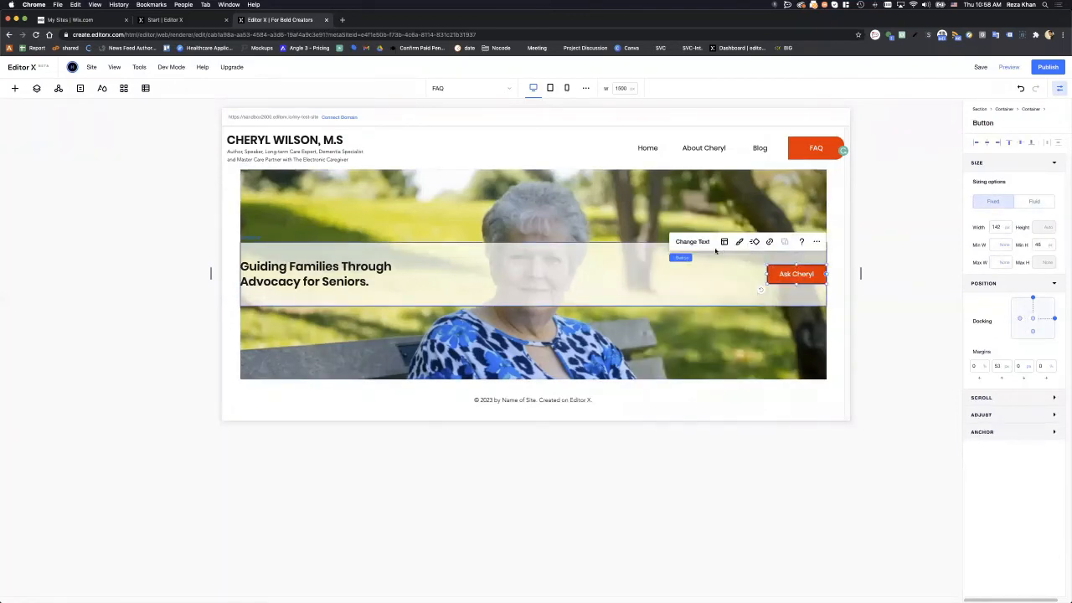
left_click(739, 242)
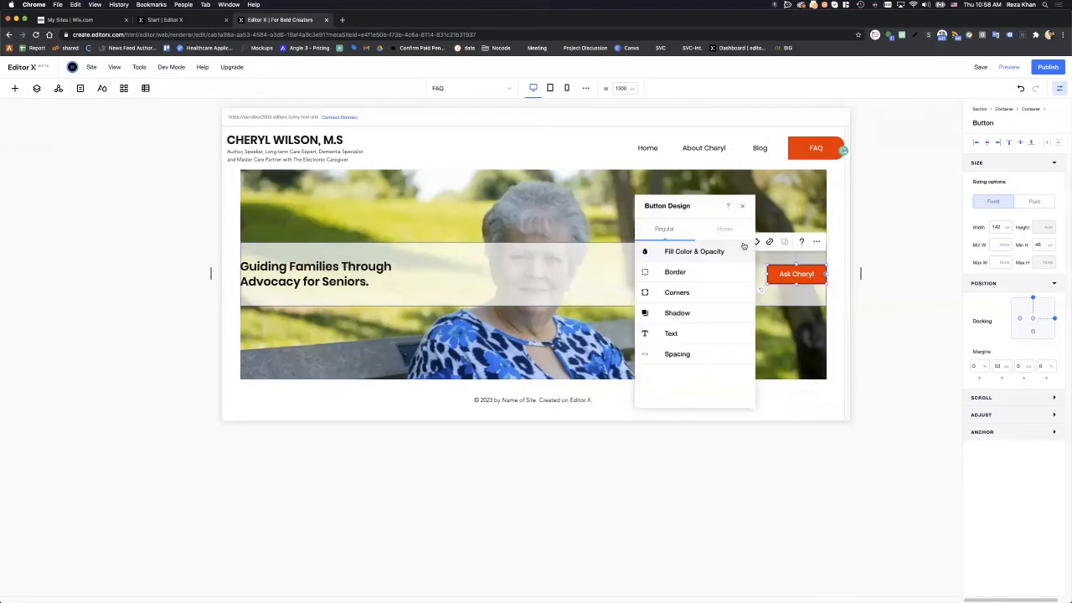
left_click(679, 273)
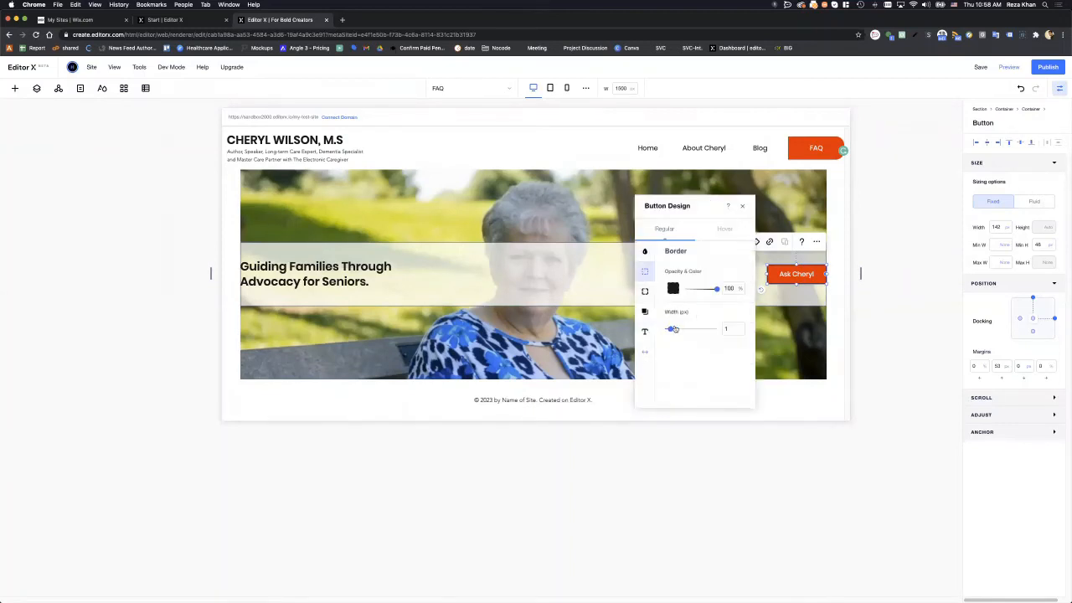
left_click(645, 293)
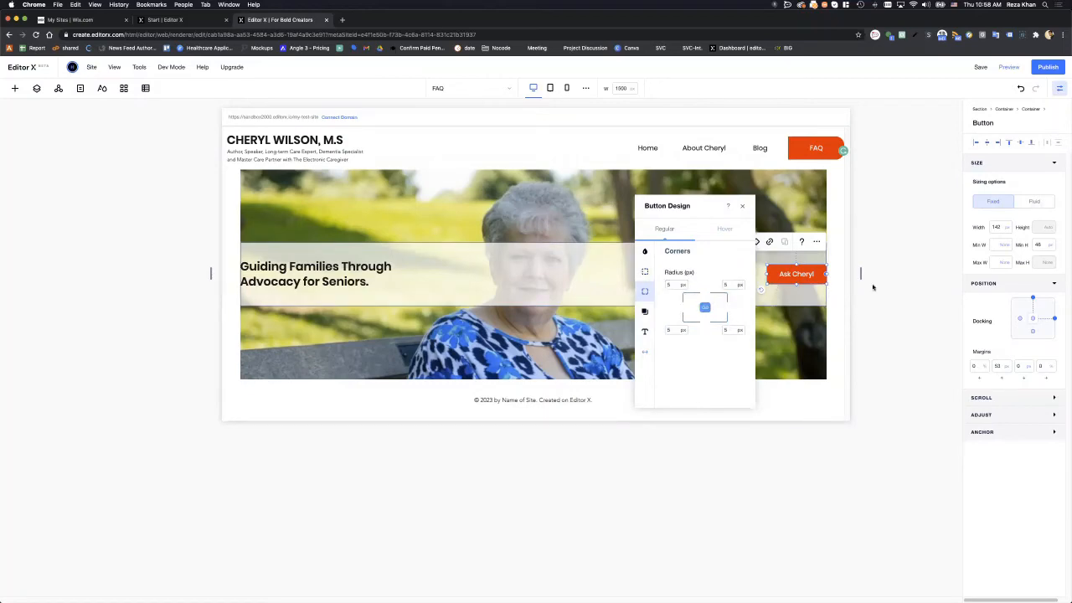
left_click(848, 287)
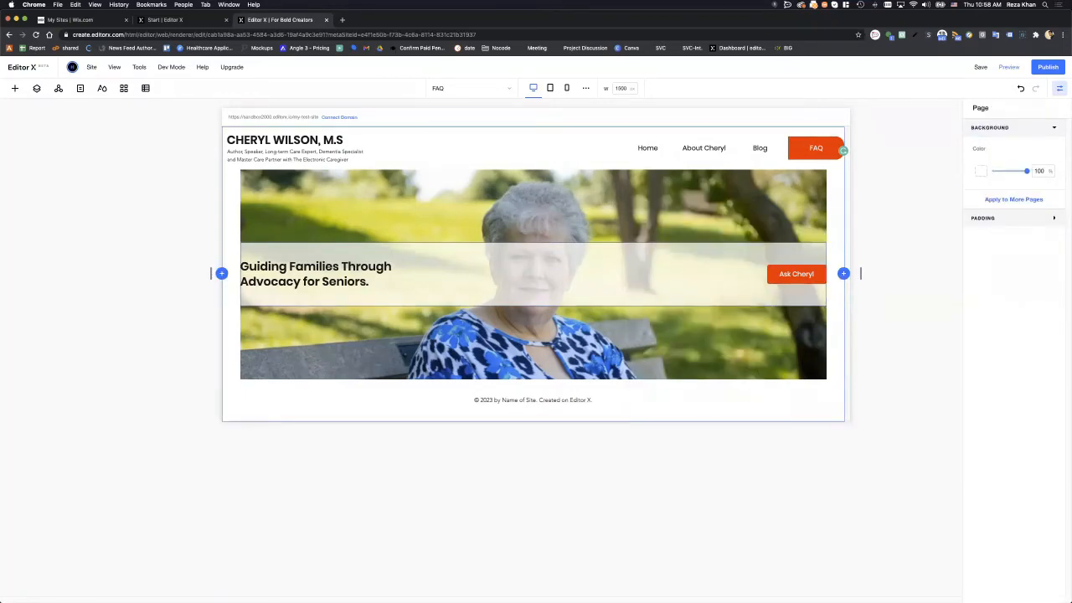
- Compare with the Figma prototype and widen the Ask Cheryl button to 183 px
left_click_drag(1071, 92, 286, 76)
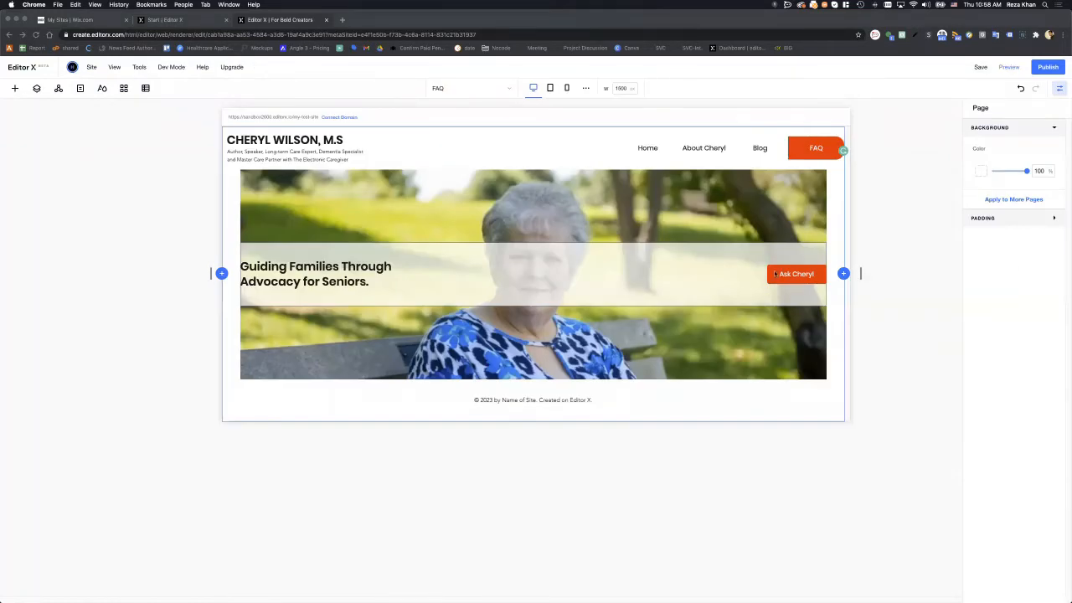
left_click(769, 273)
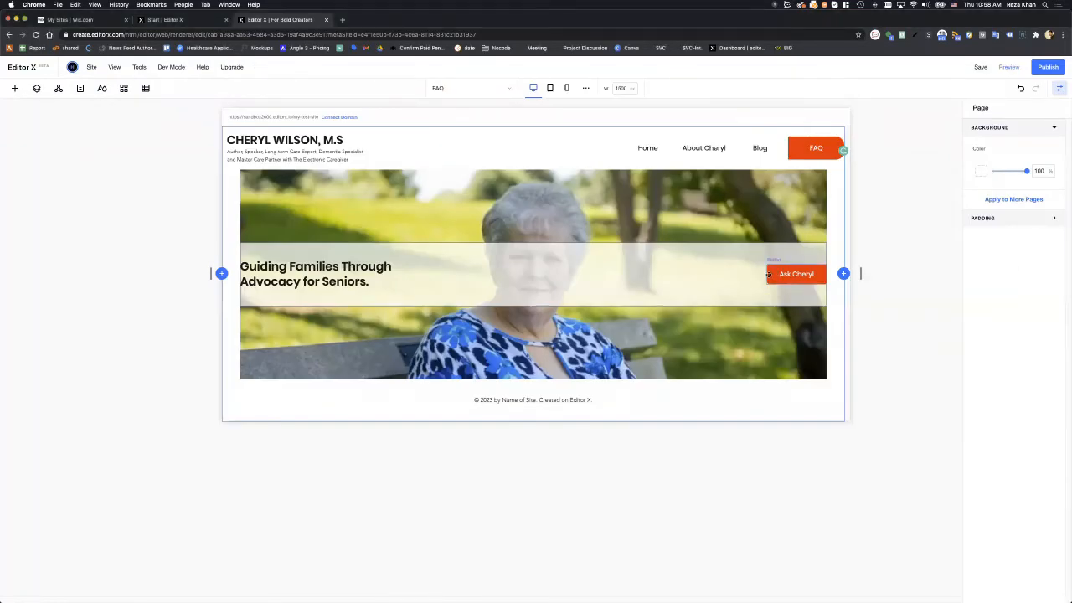
left_click(770, 274)
left_click_drag(766, 274, 750, 273)
left_click(882, 296)
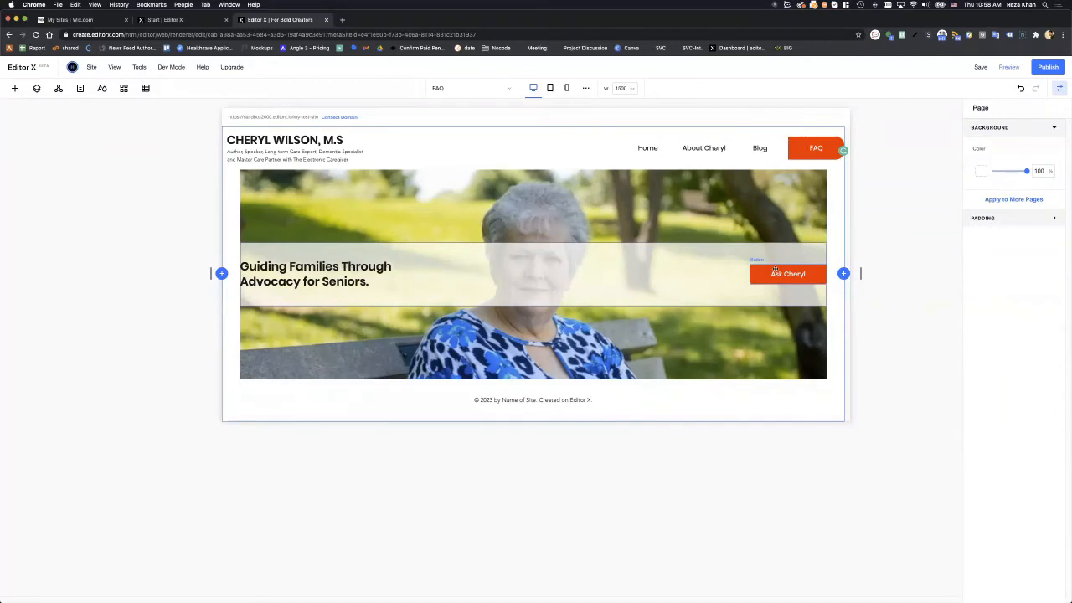
left_click(774, 269)
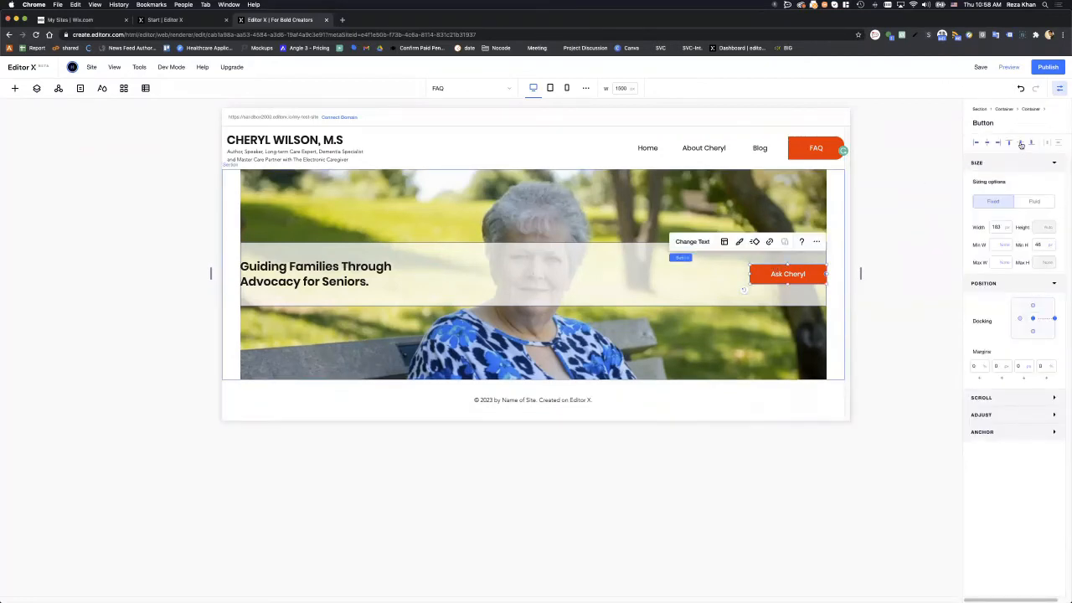
left_click(893, 321)
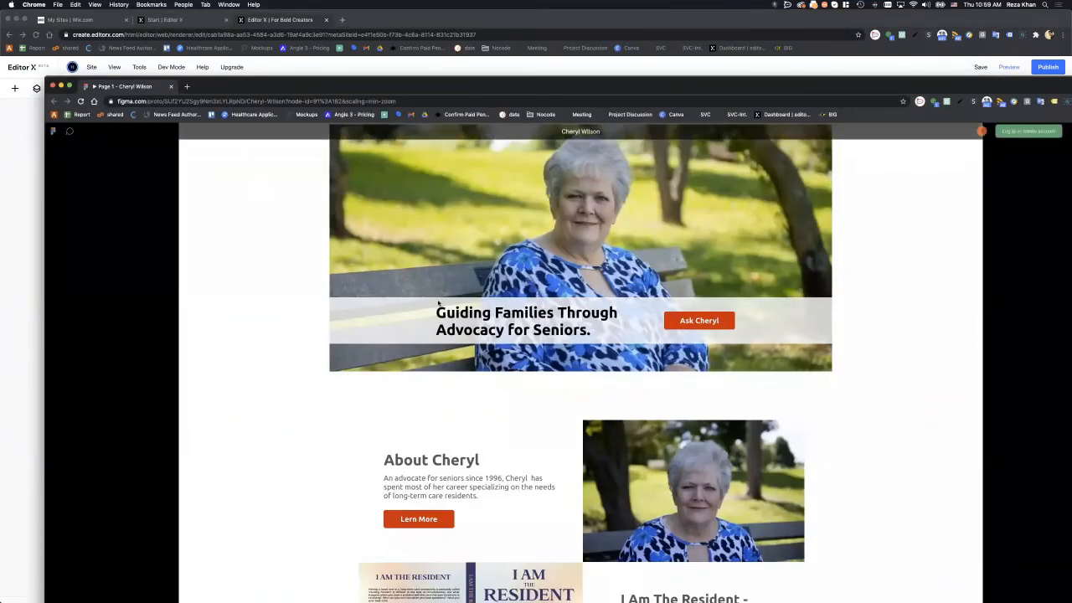
- Scroll the page and rearrange the Figma and Editor X windows
scroll(439, 394, "down", 5)
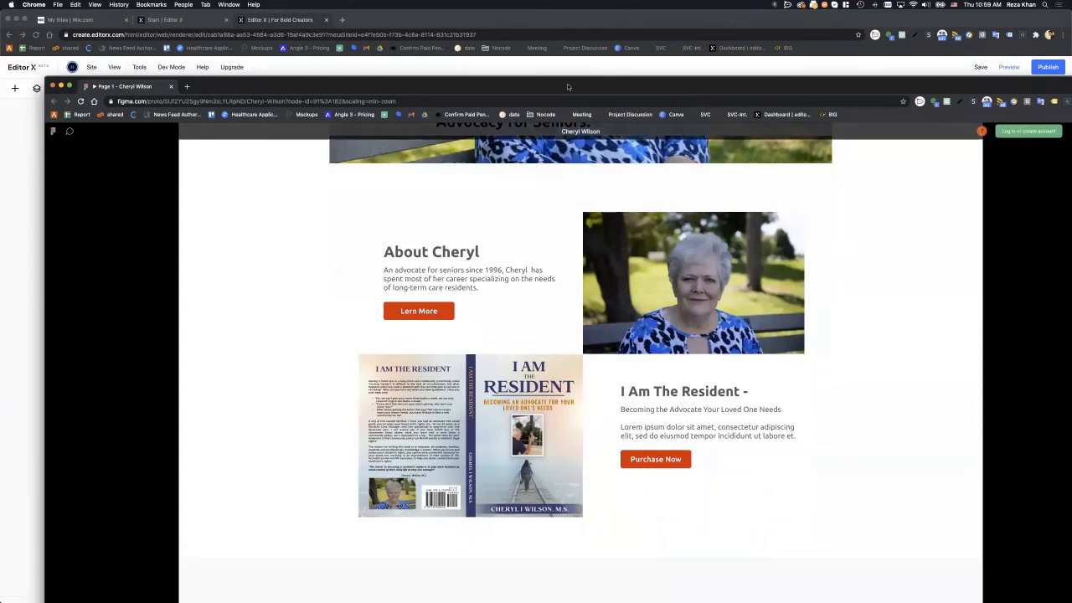
left_click_drag(509, 79, 444, 77)
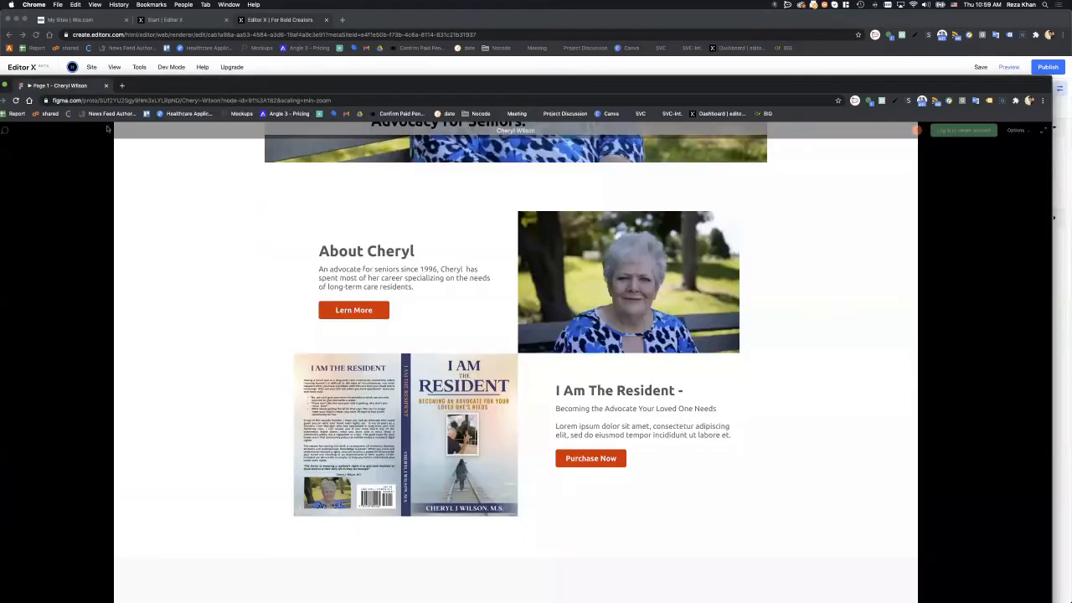
left_click(55, 69)
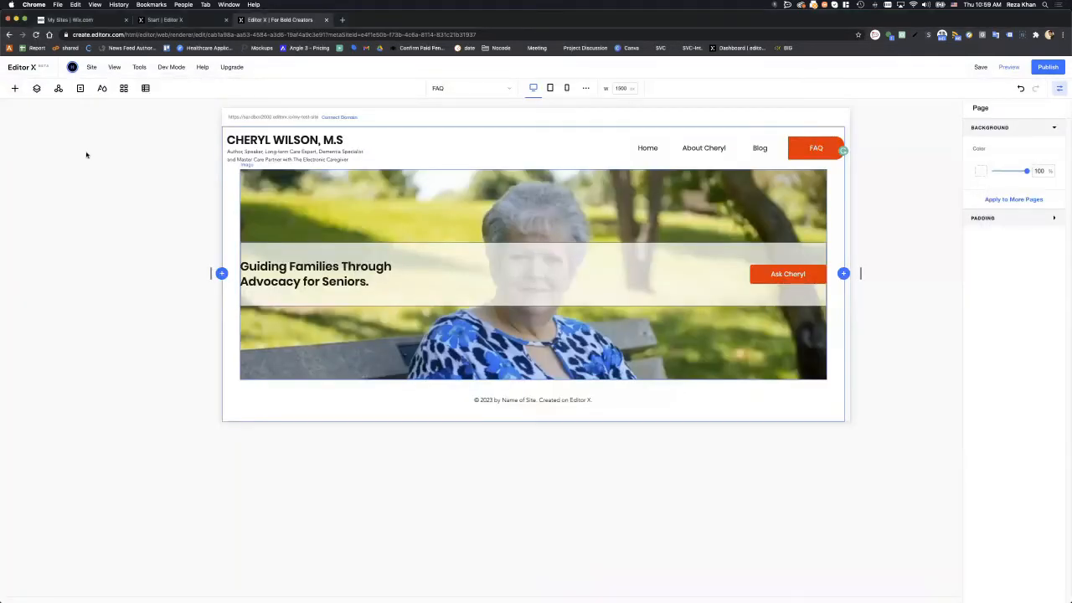
- Select the hero Section in Layers and open the Add panel on Layout Tools
left_click(36, 88)
left_click(50, 163)
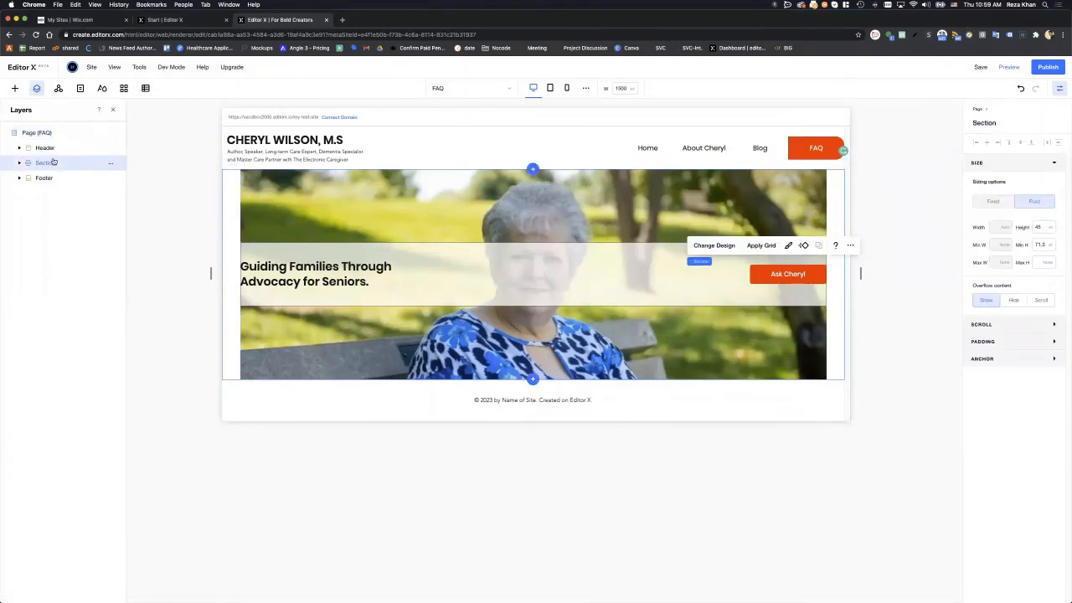
left_click(14, 88)
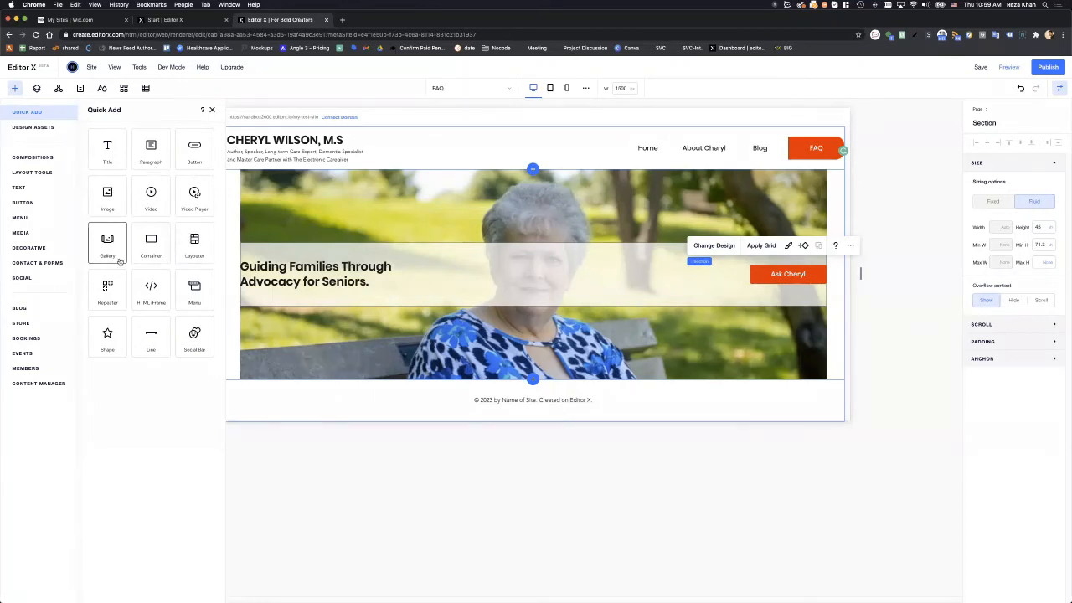
left_click(43, 172)
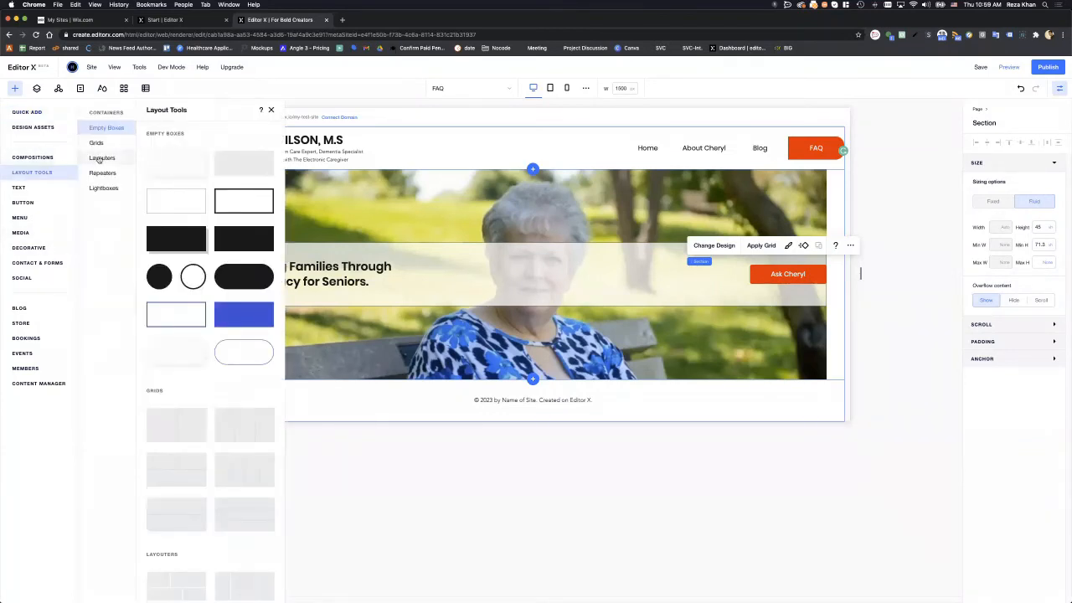
- Browse the Layouter, Quick Add, Assets and Compositions categories, then return to Layout Tools
left_click(99, 159)
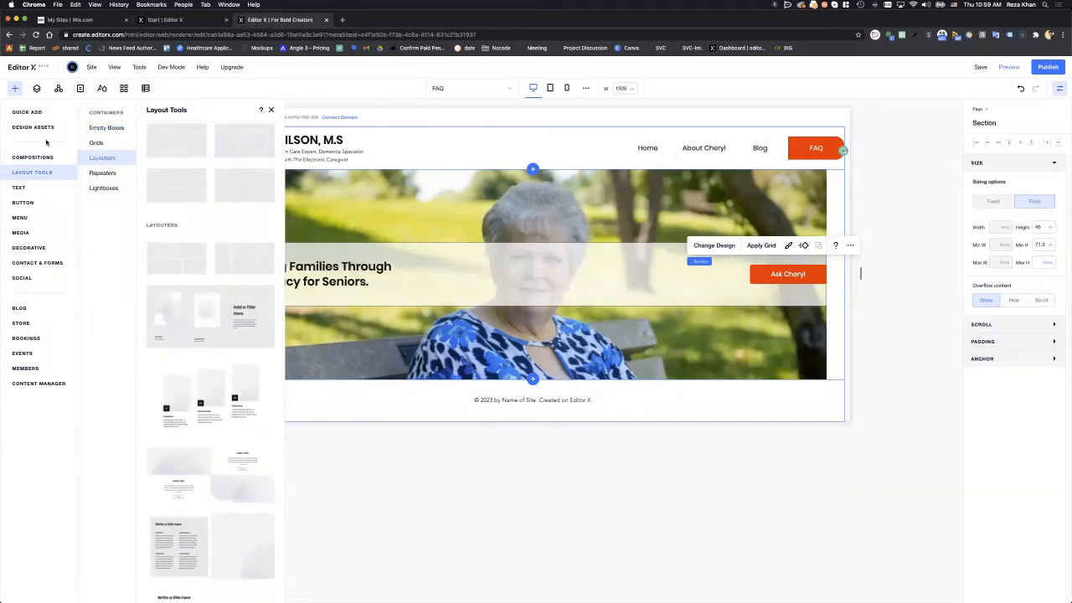
left_click(28, 112)
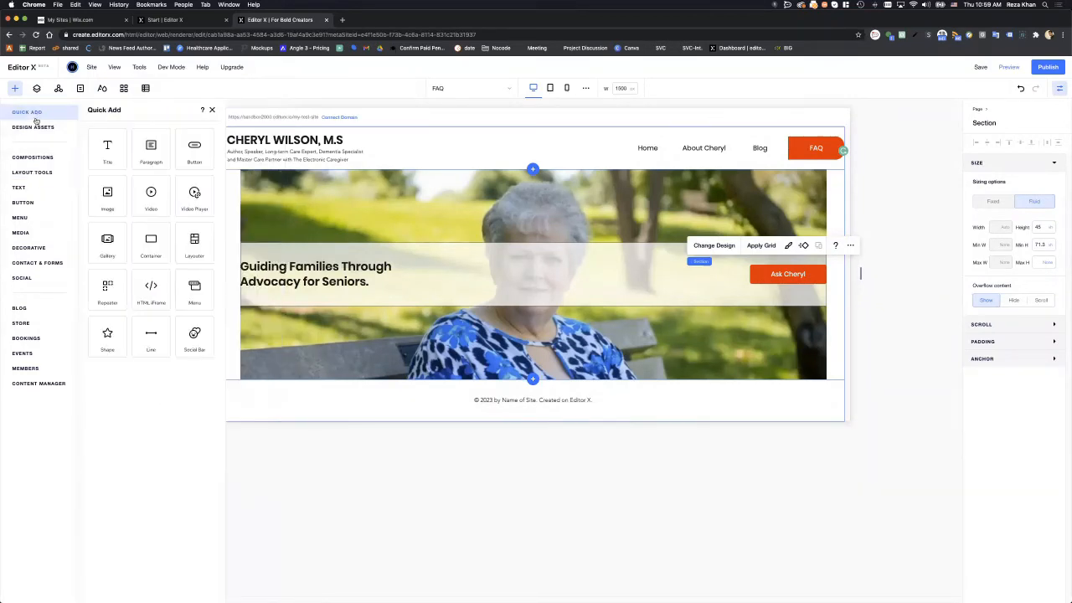
left_click(33, 127)
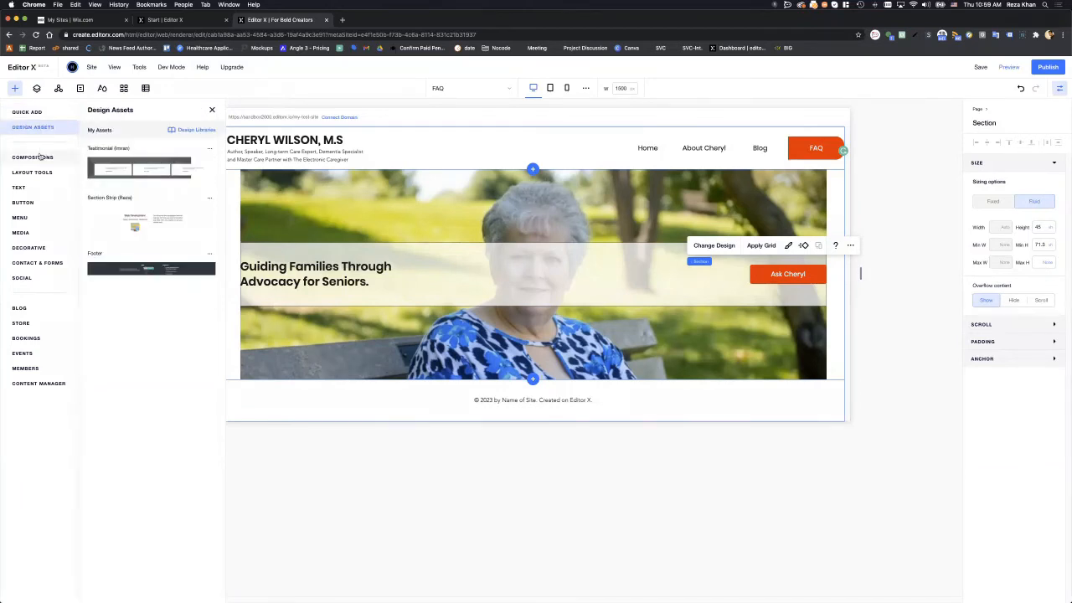
left_click(40, 157)
left_click(42, 173)
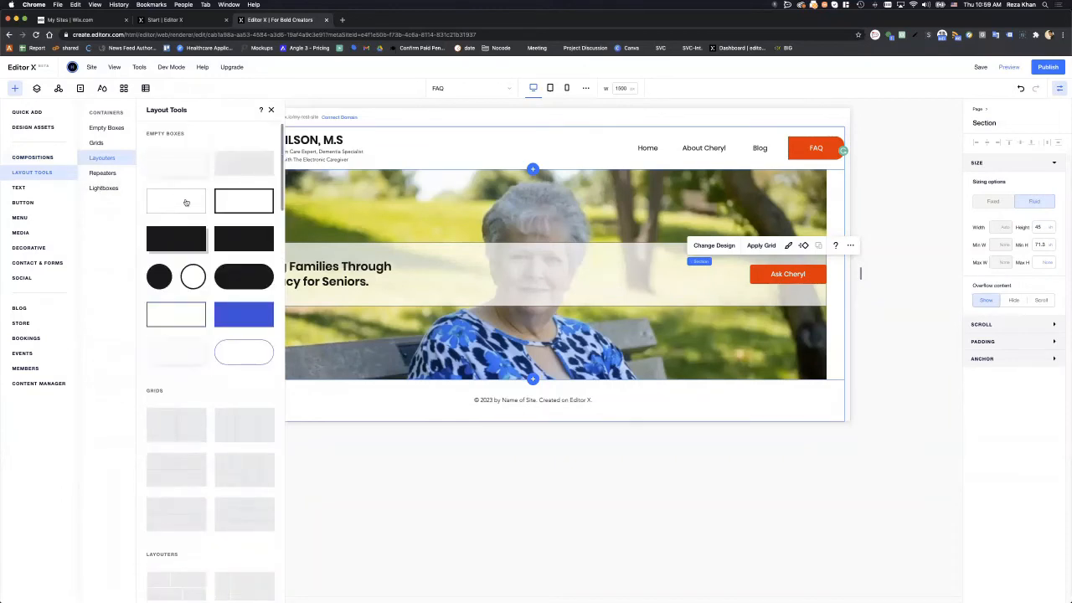
- Look through the Text and Content Manager categories, then come back to Layout Tools grids
scroll(198, 257, "down", 10)
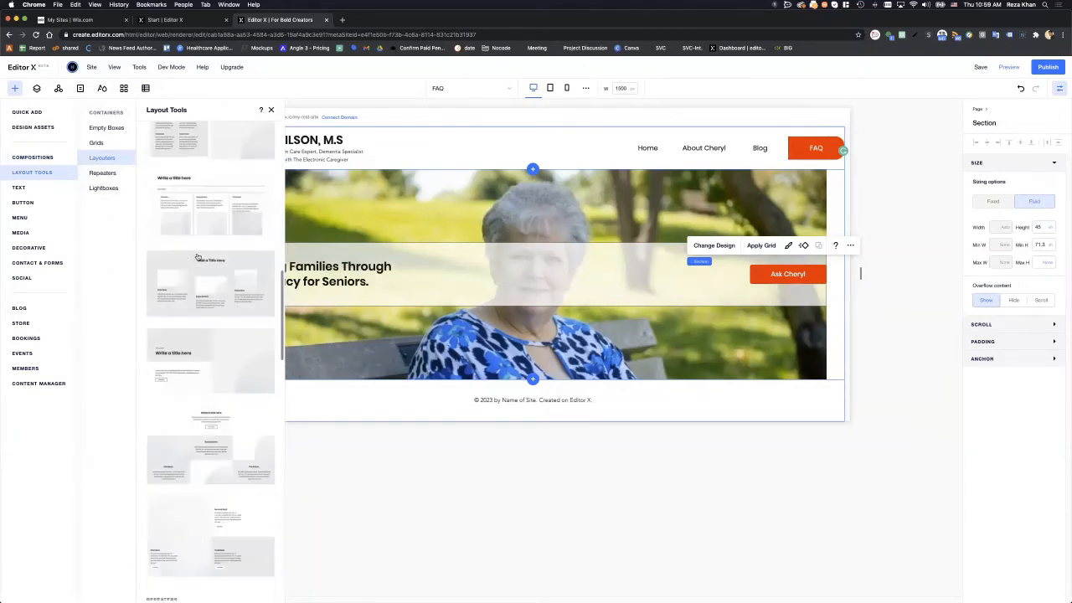
scroll(197, 257, "down", 5)
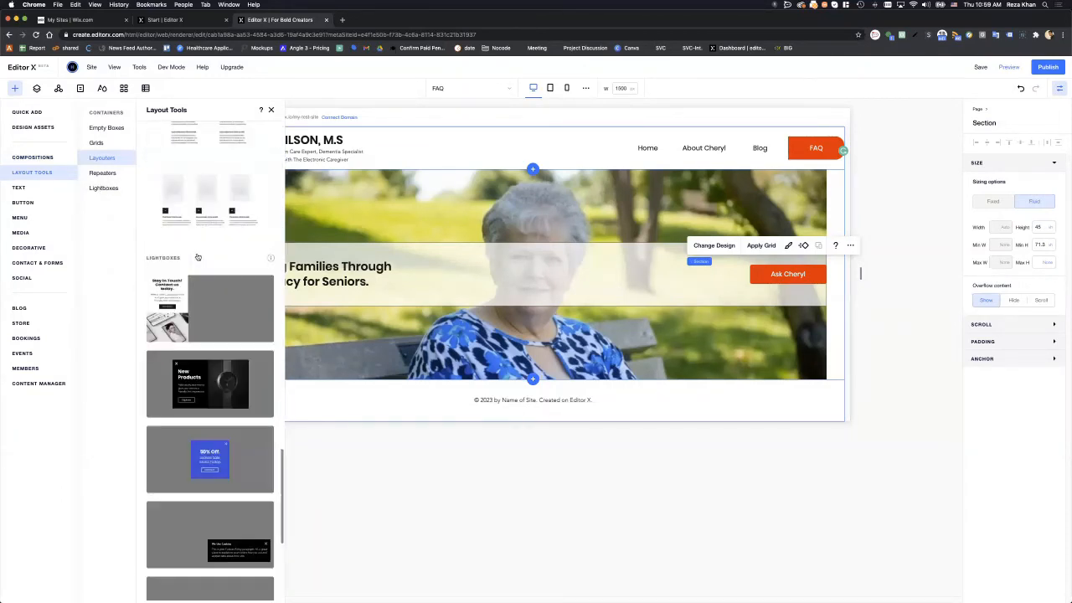
left_click(47, 187)
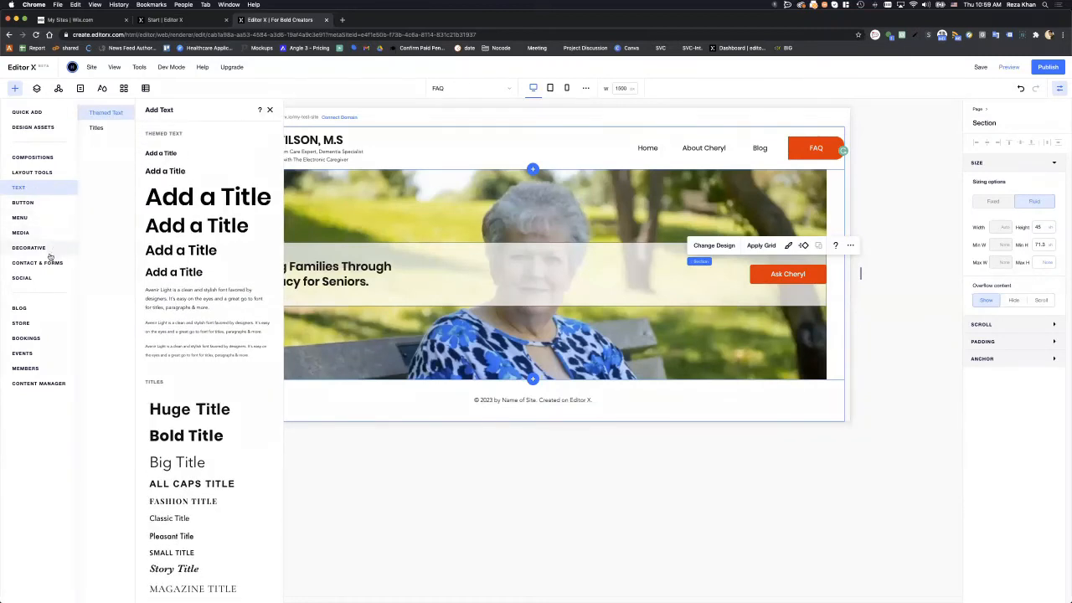
left_click(54, 382)
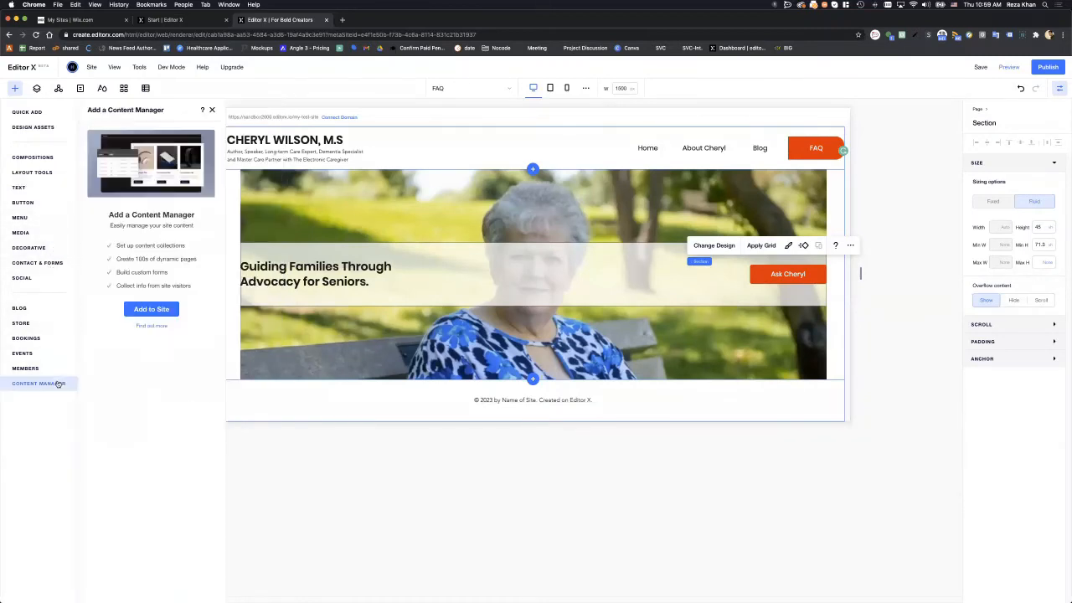
left_click(36, 158)
left_click(36, 172)
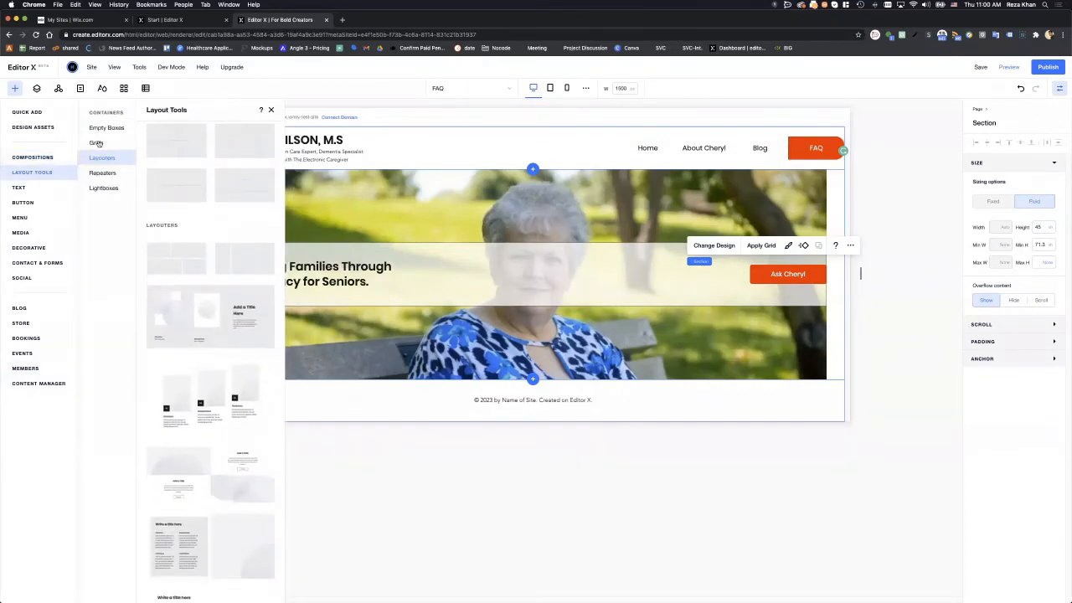
scroll(178, 173, "up", 3)
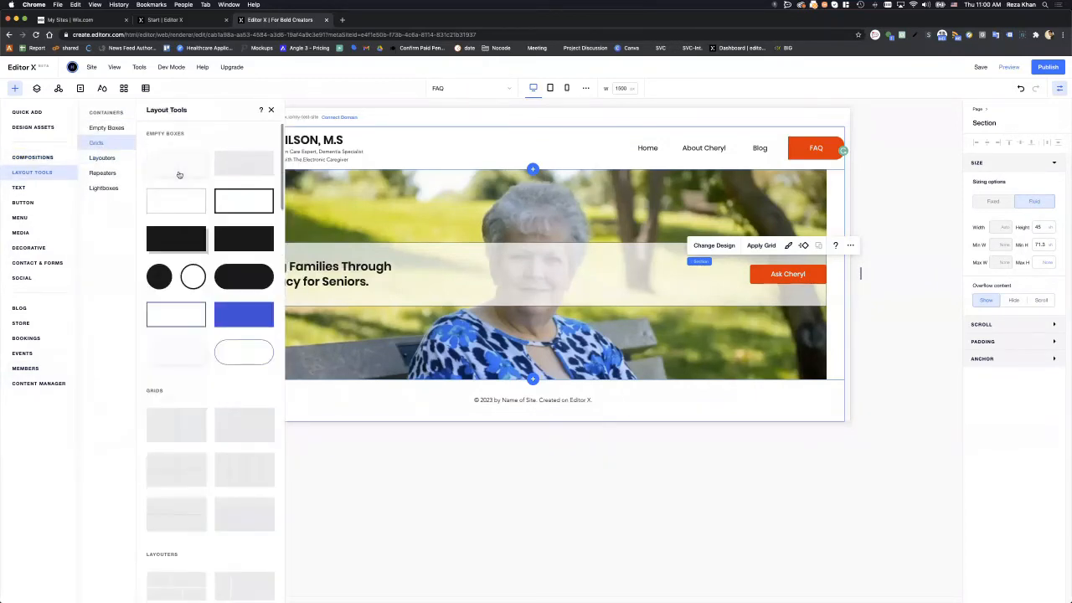
scroll(179, 174, "down", 3)
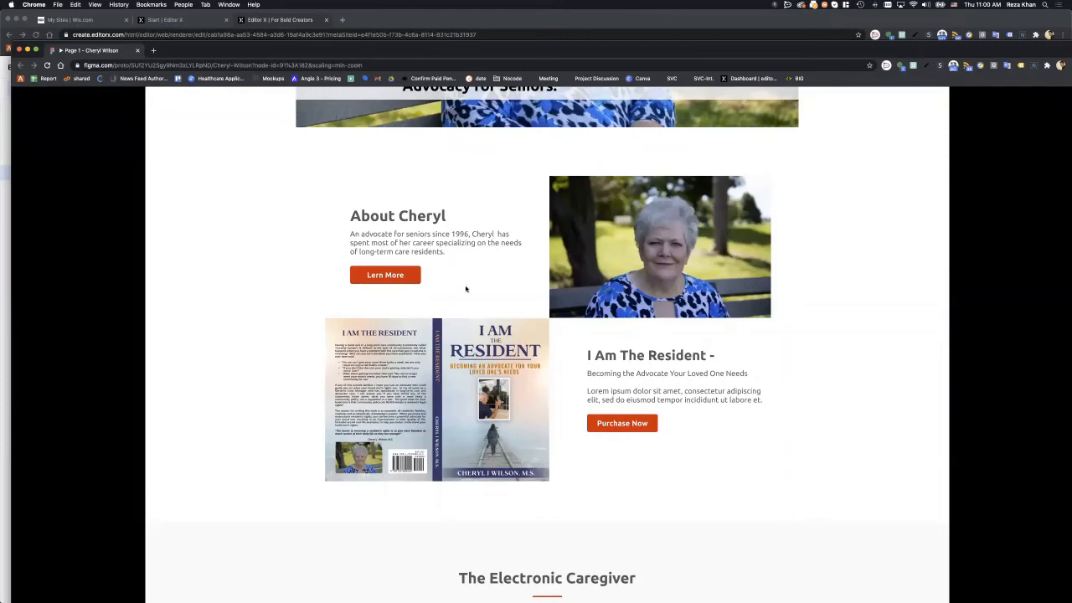
- Review the About Cheryl section in the Figma prototype, then move it aside and return to Editor X
scroll(466, 290, "up", 5)
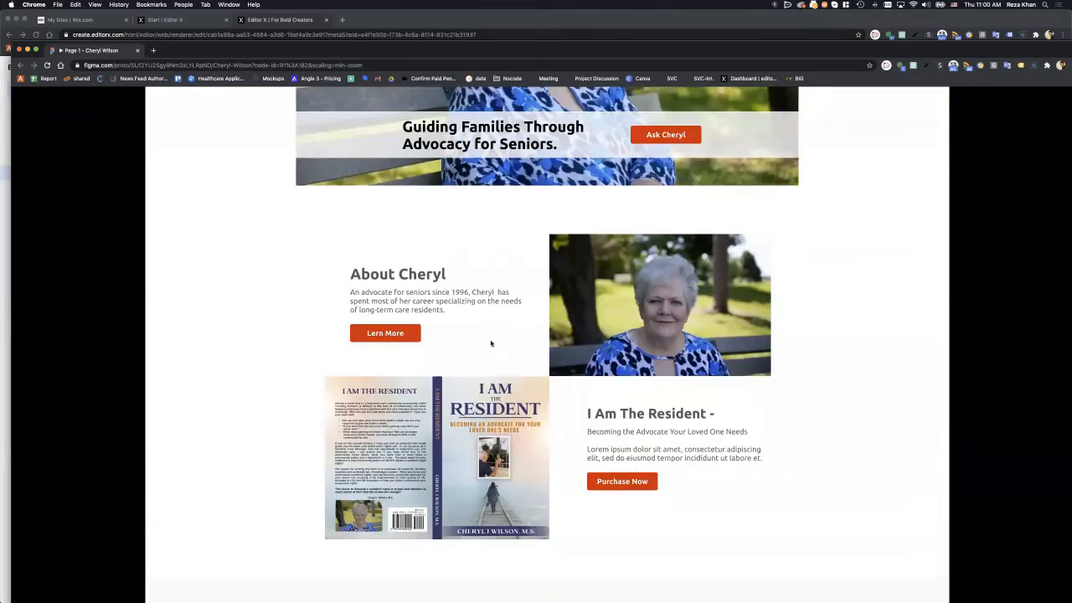
scroll(492, 343, "down", 3)
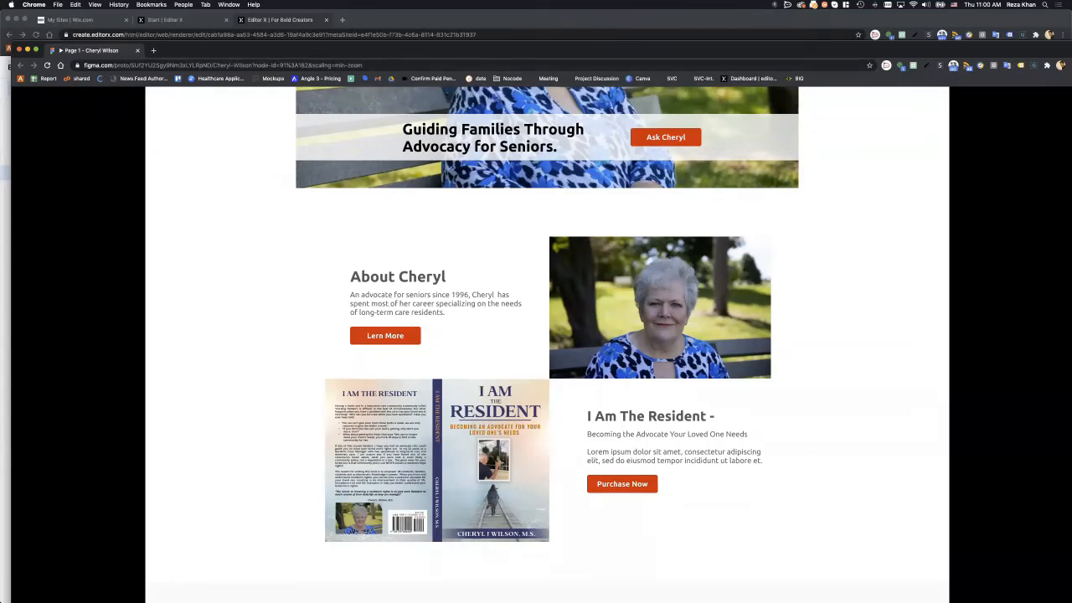
left_click_drag(243, 50, 605, 136)
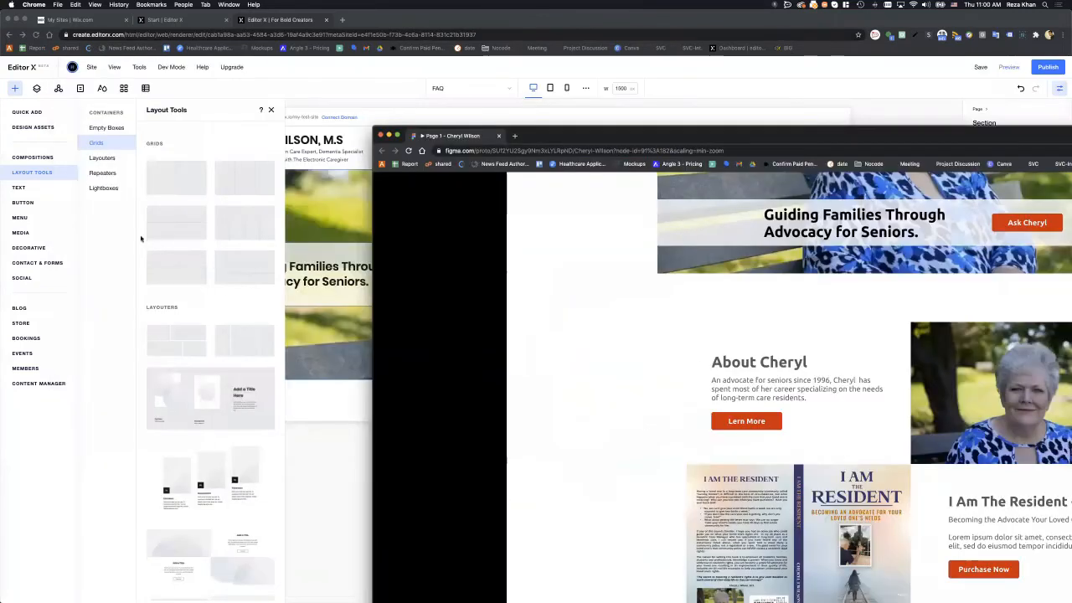
left_click(141, 238)
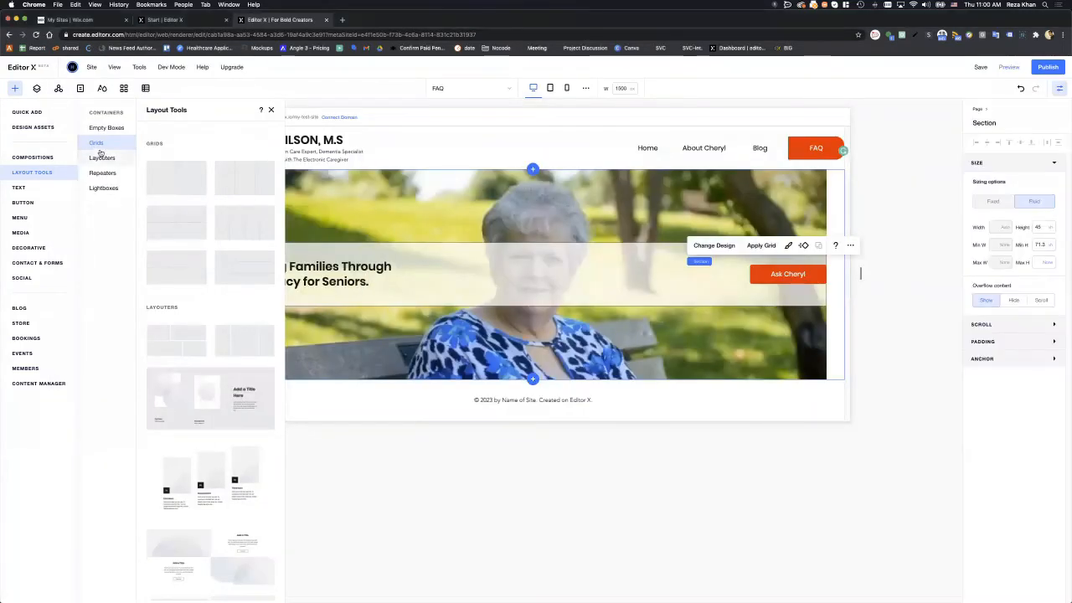
- Add a blank section below the hero, apply a 2x2 grid, and close the Add panel
left_click(96, 143)
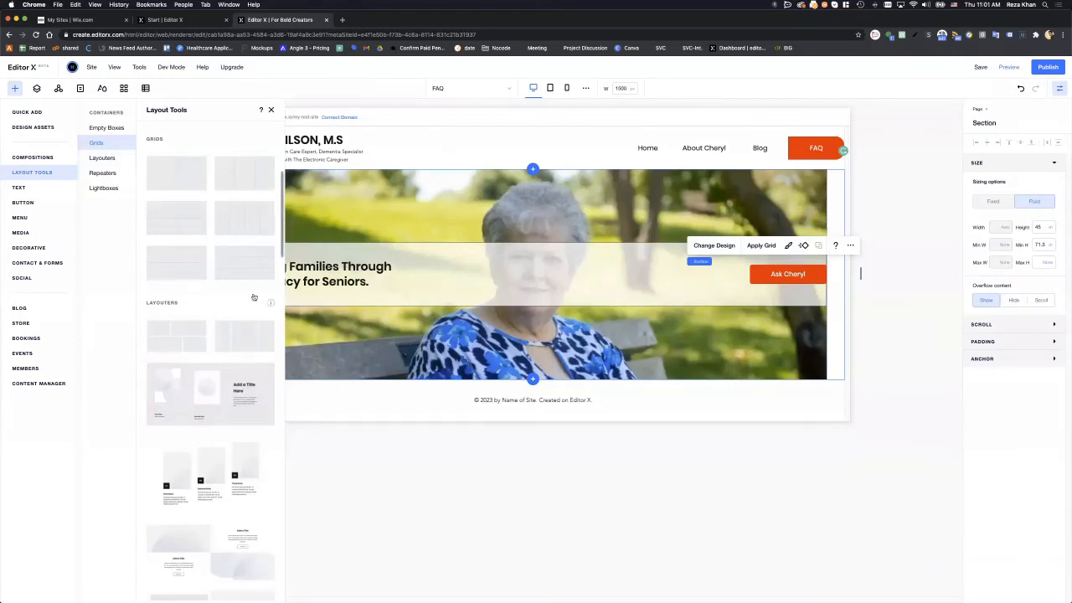
left_click(905, 318)
left_click(840, 311)
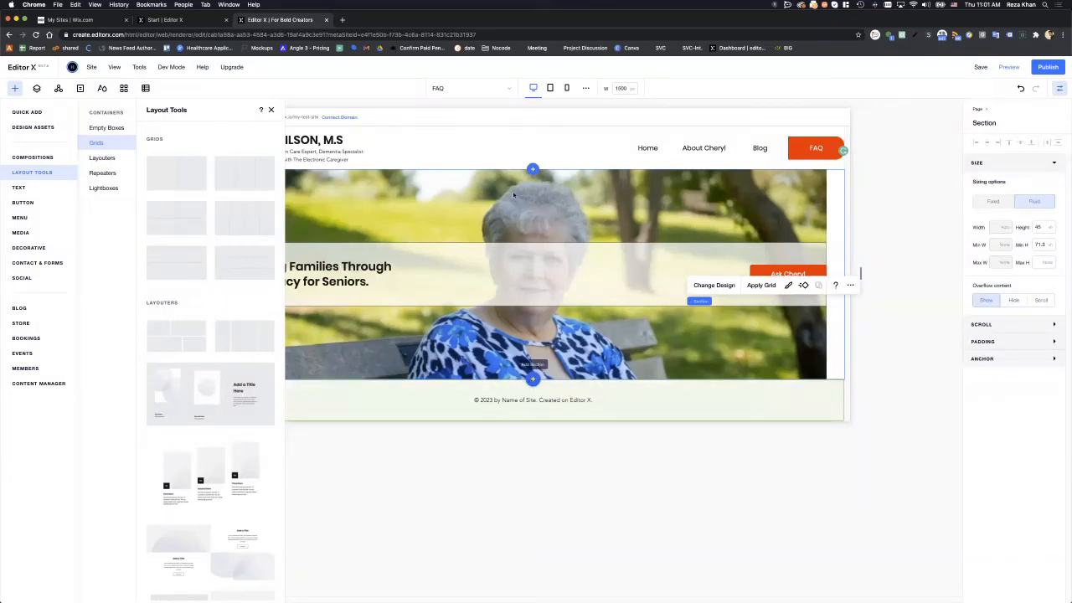
left_click(533, 380)
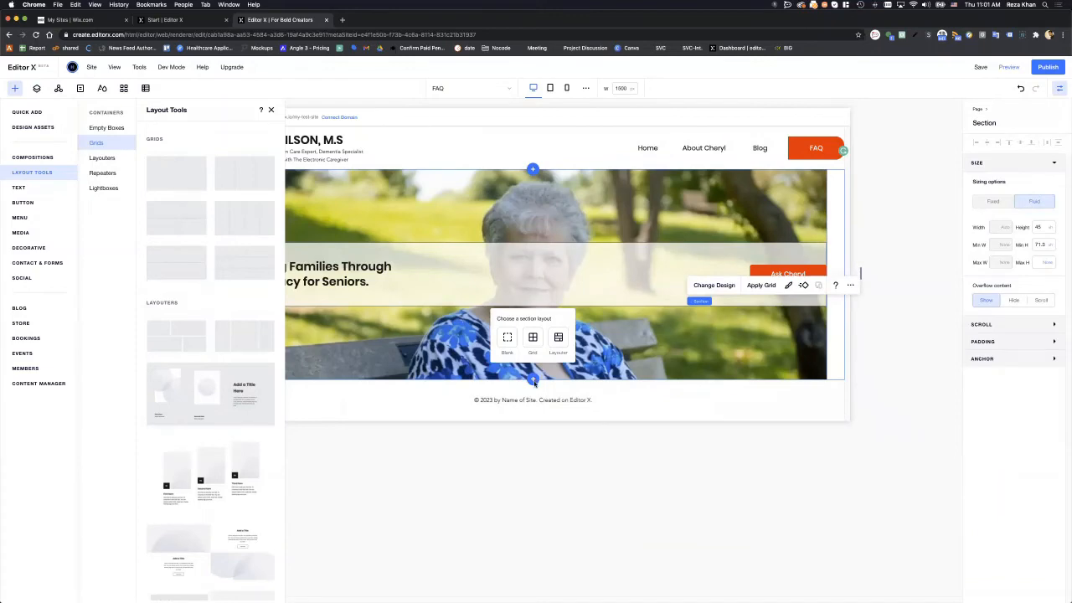
left_click(533, 338)
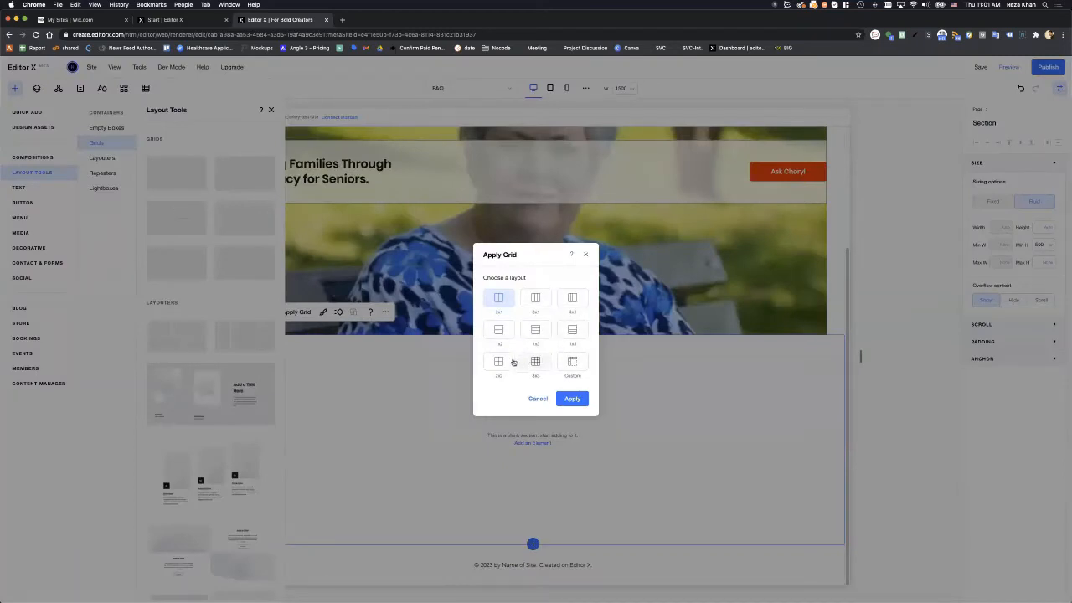
left_click(514, 363)
left_click(584, 403)
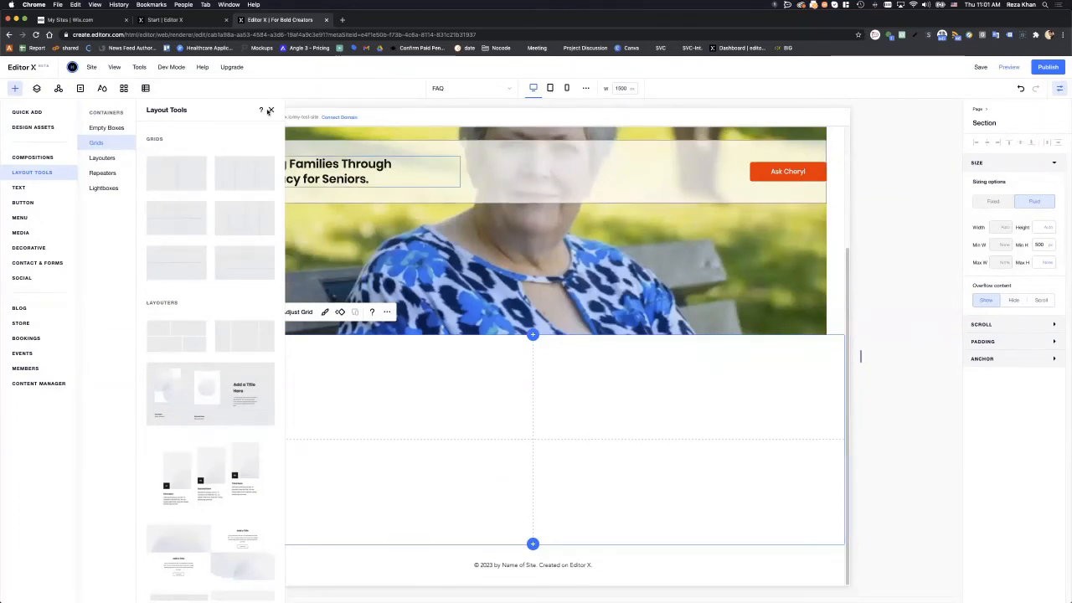
left_click(270, 110)
left_click(187, 232)
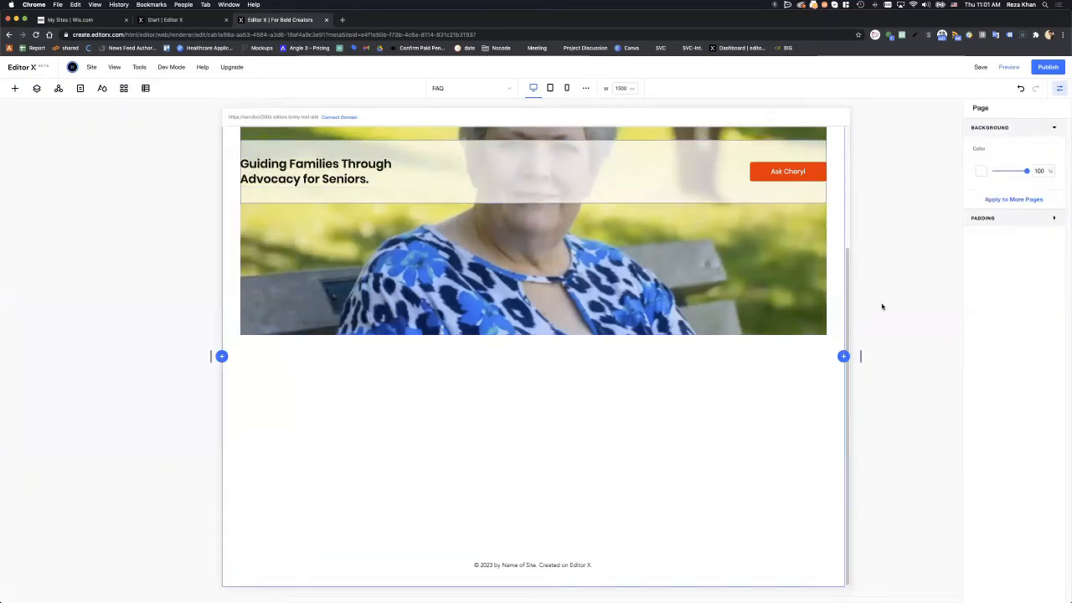
- Select the new section and compare it against the Figma prototype
left_click(479, 422)
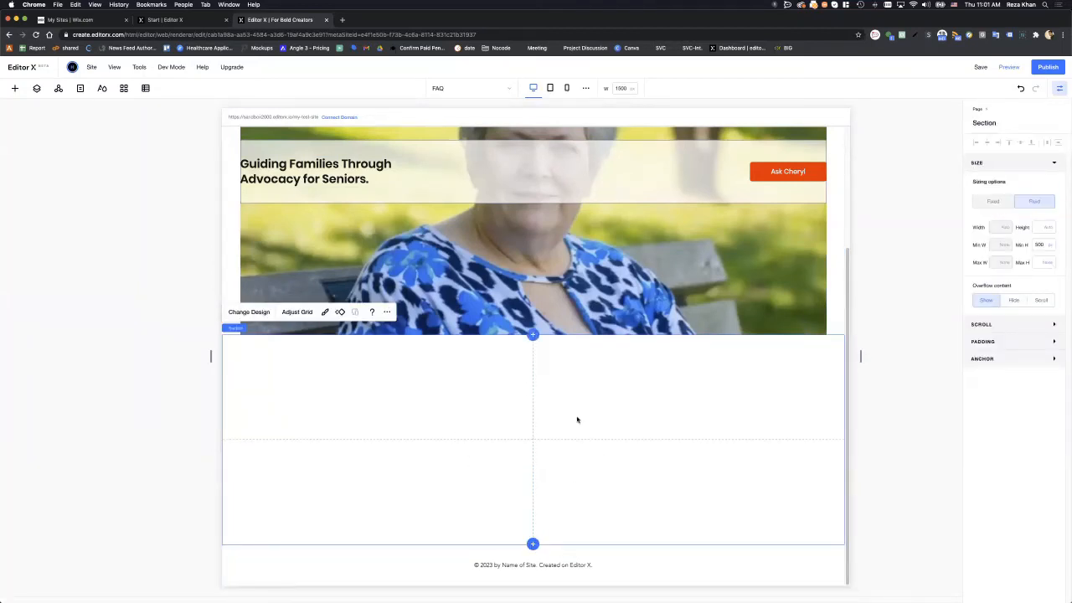
left_click_drag(1071, 197, 327, 104)
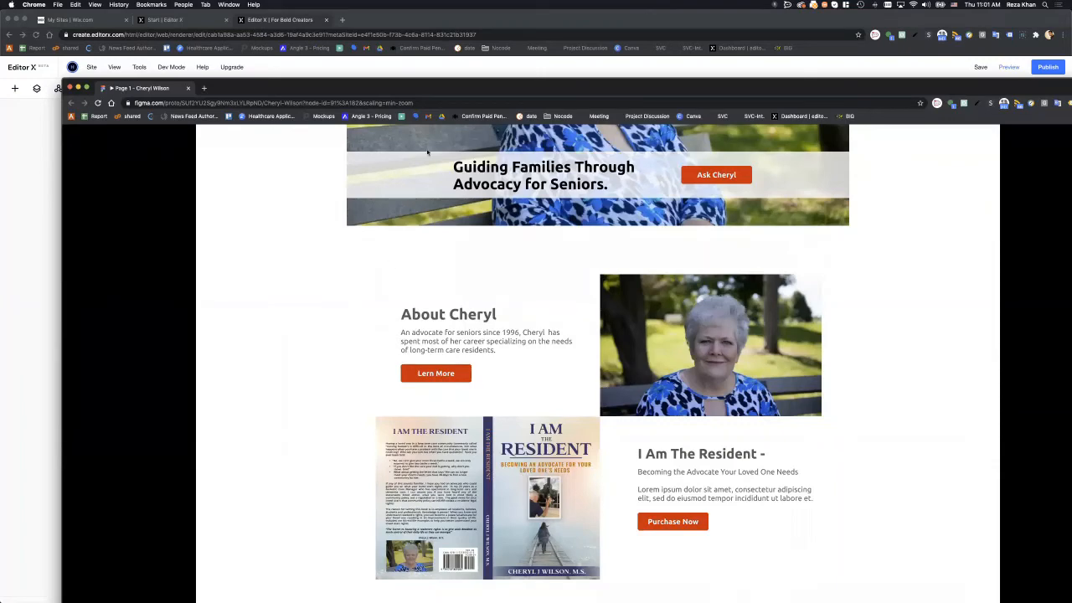
left_click_drag(435, 92, 1062, 173)
left_click(649, 394)
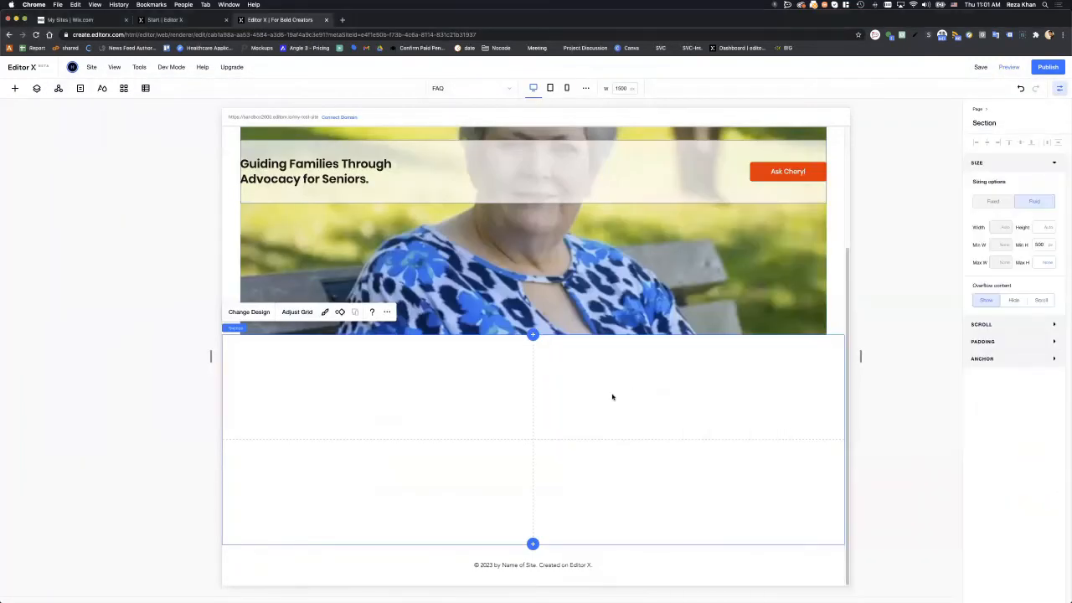
- Delete the section's 2x2 grid via Adjust Grid, leaving it blank
left_click(296, 312)
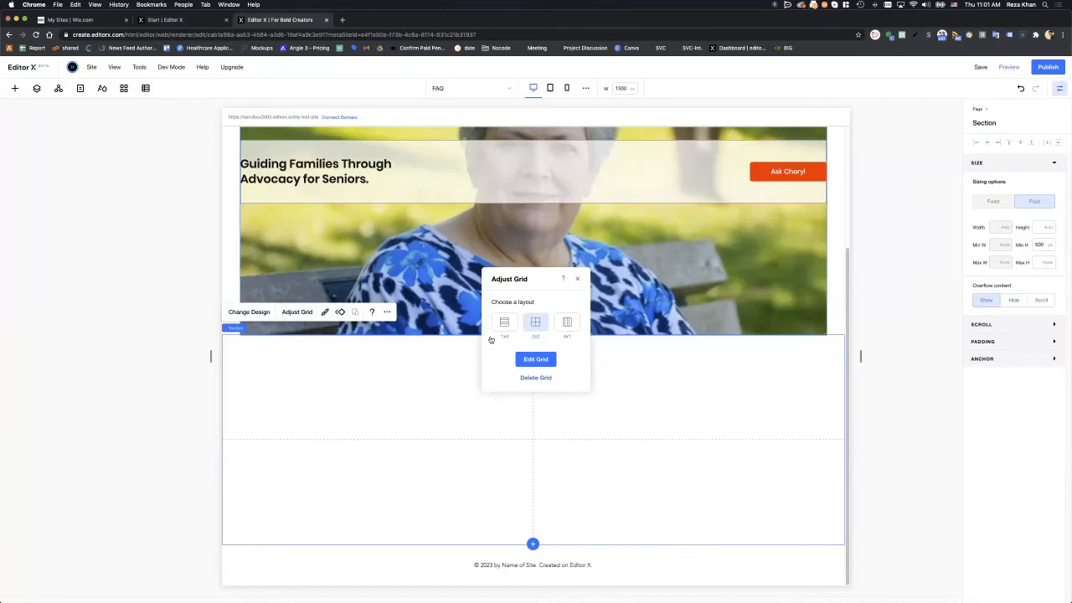
left_click(525, 377)
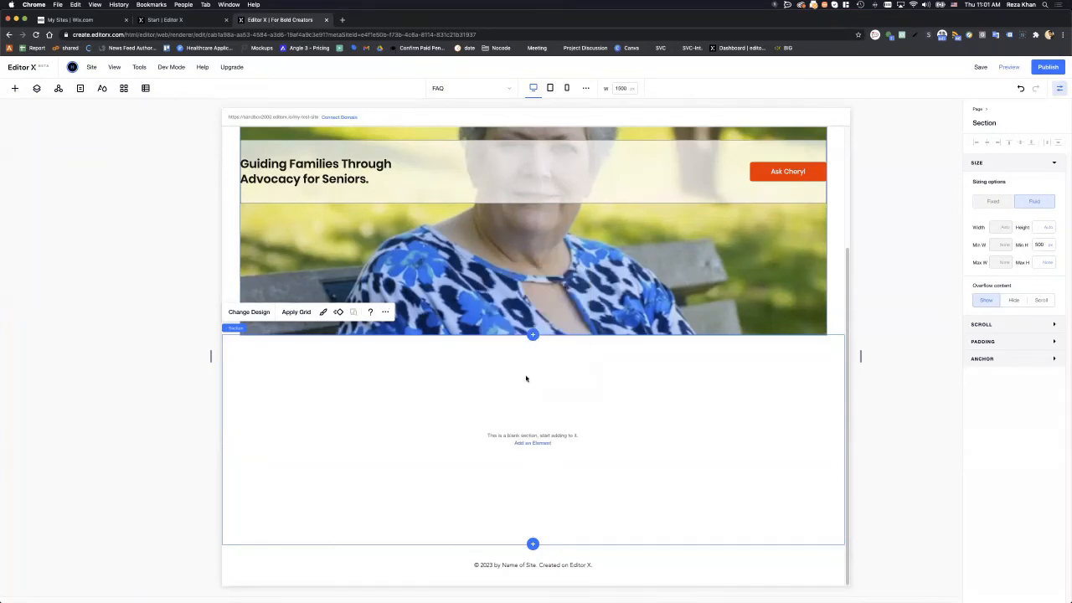
left_click(15, 89)
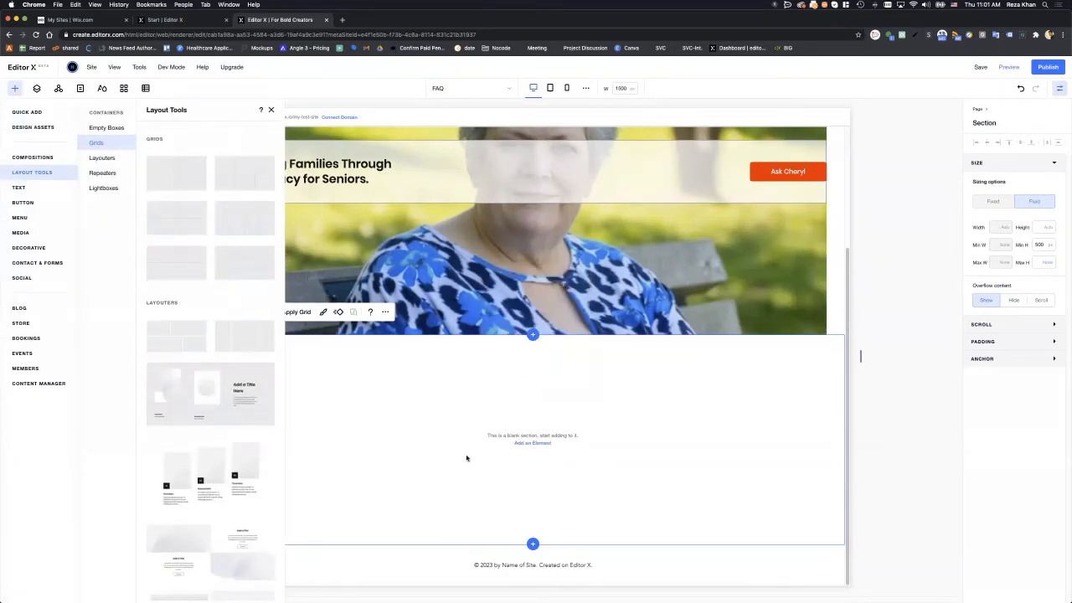
mouse_move(232, 67)
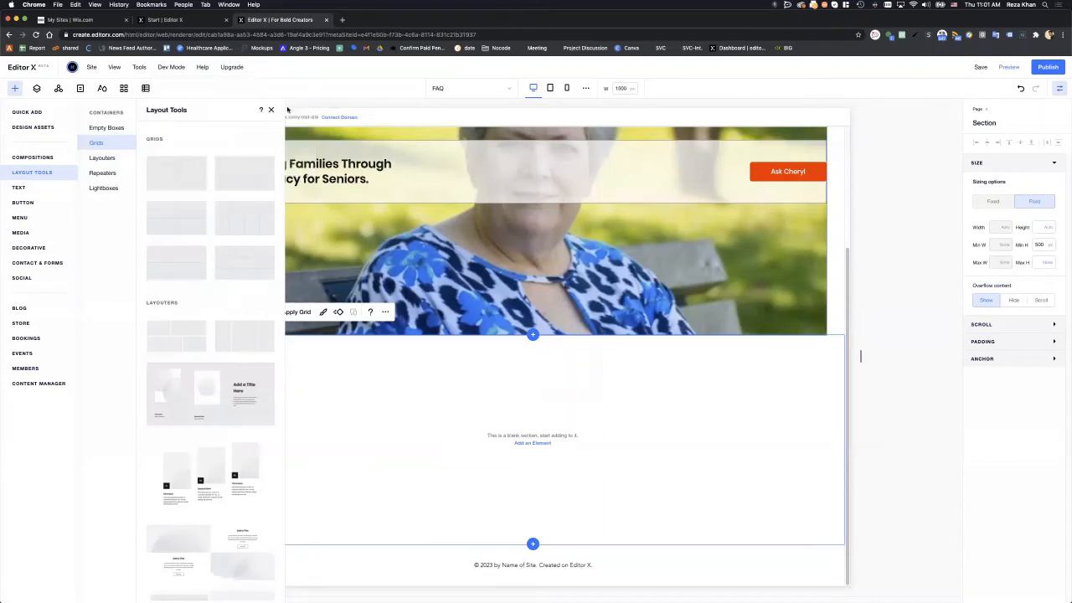
left_click(288, 110)
left_click(273, 110)
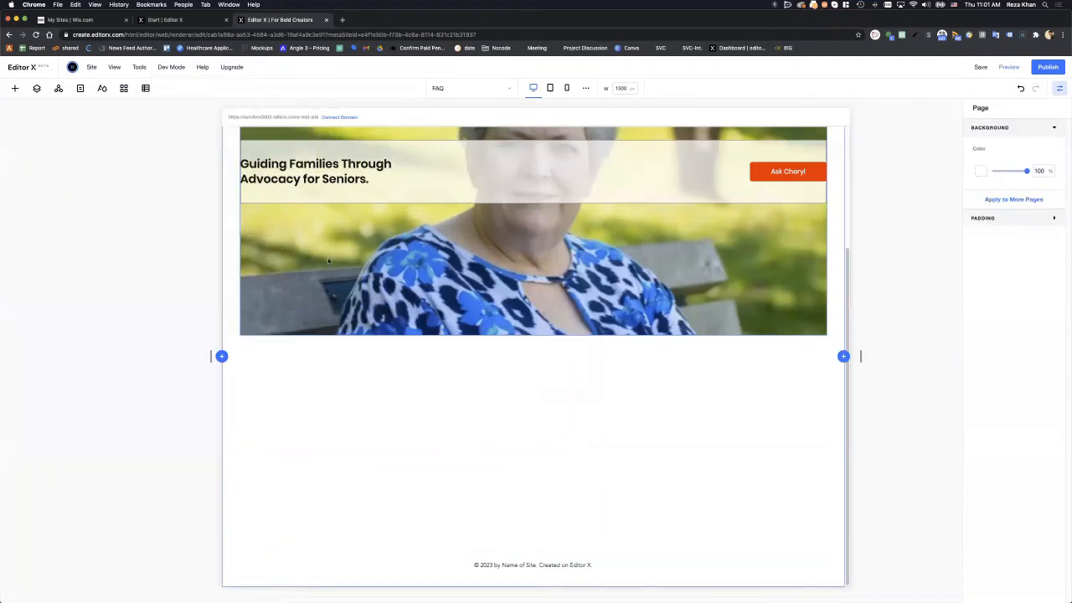
- Quick-add a container to the section, set its width to 100% and dock it left
right_click(342, 397)
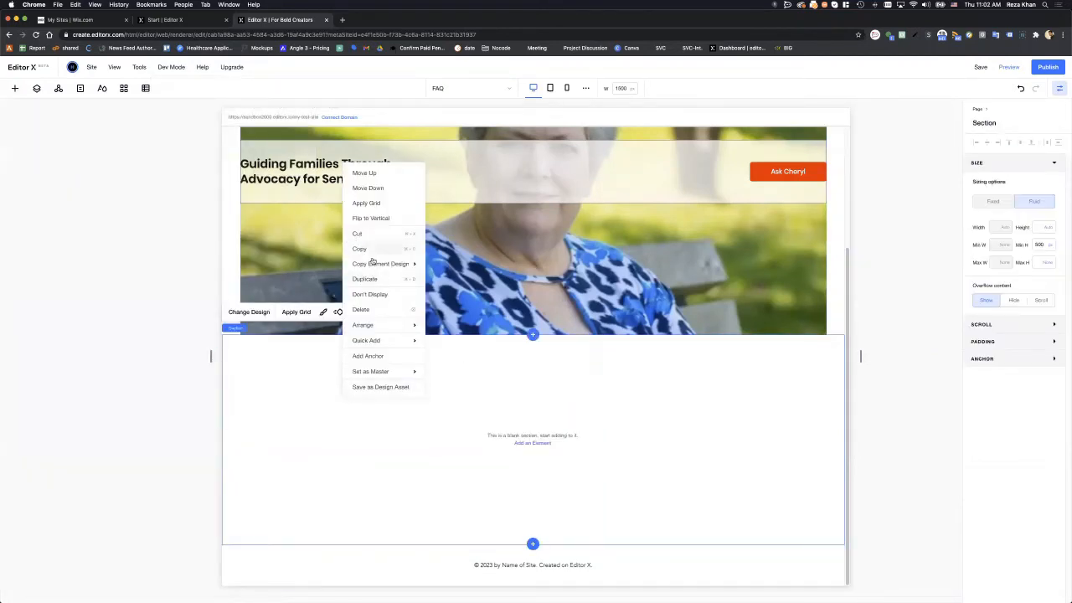
mouse_move(396, 342)
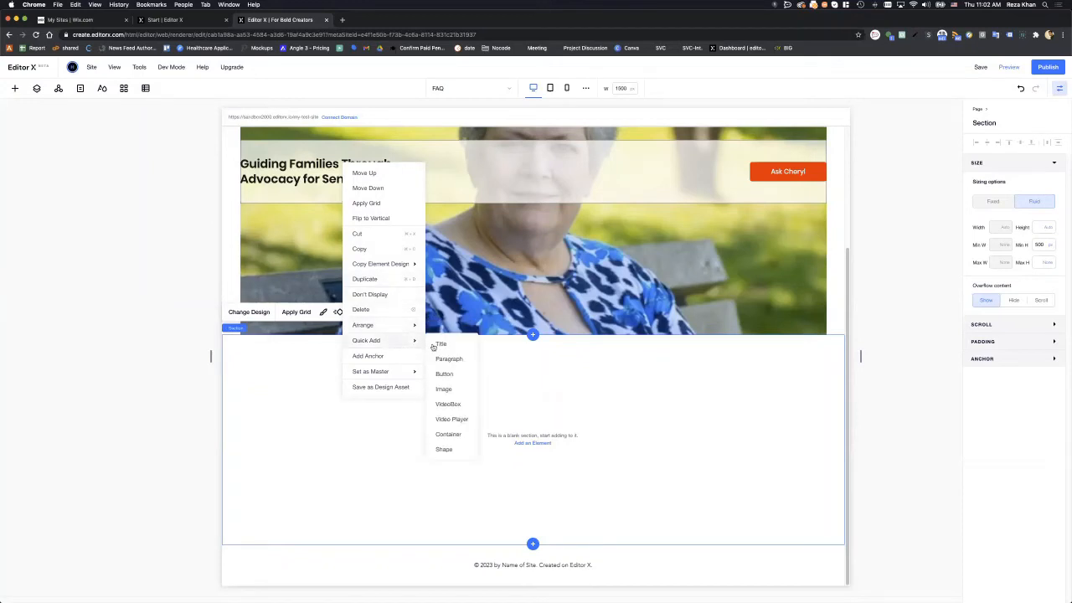
left_click(458, 433)
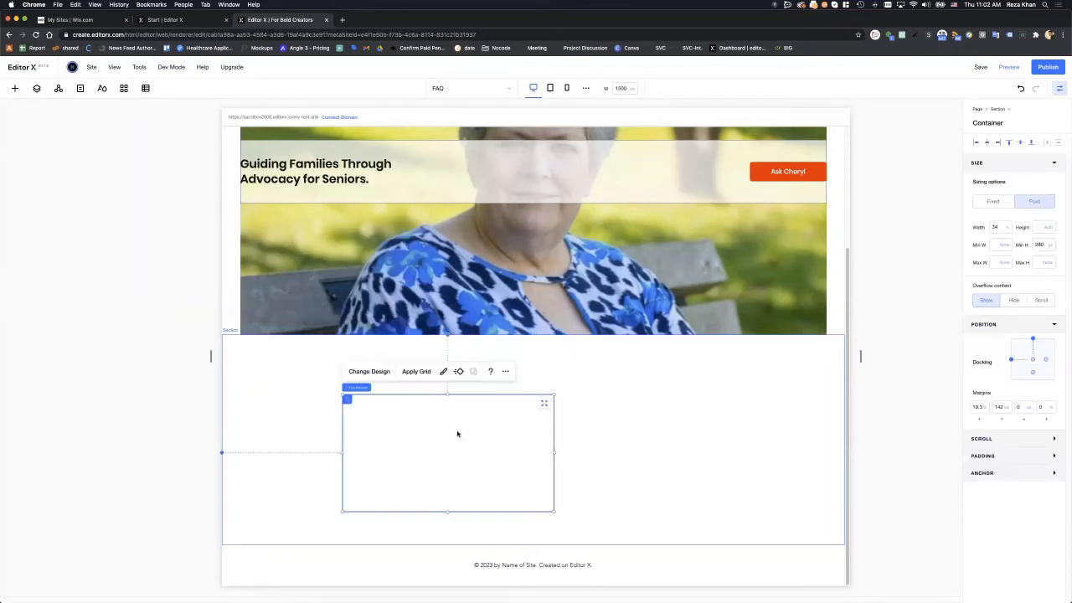
left_click(997, 227)
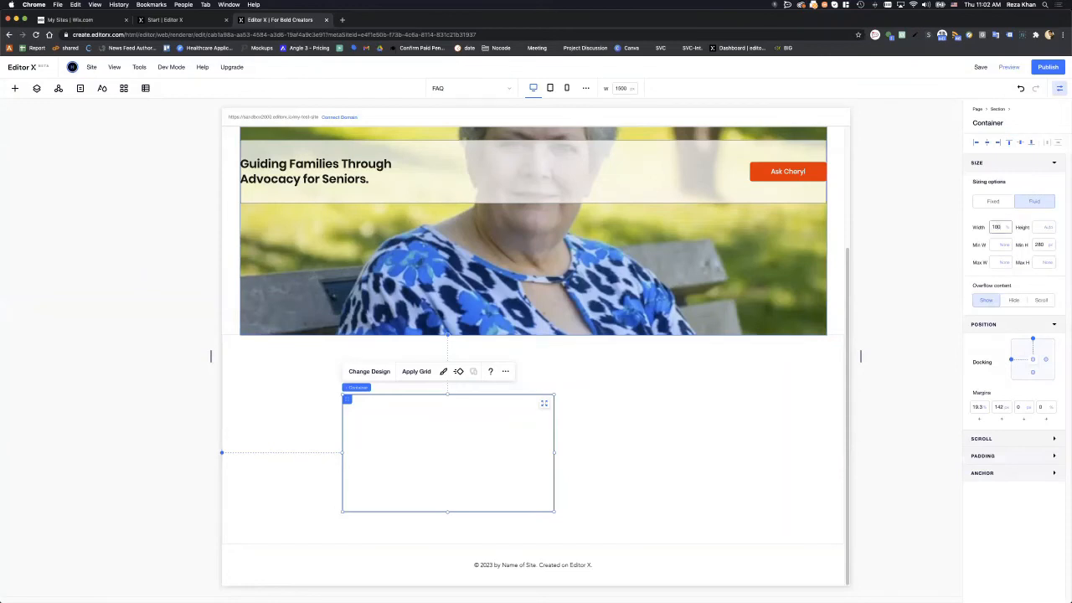
type("100")
key("Return")
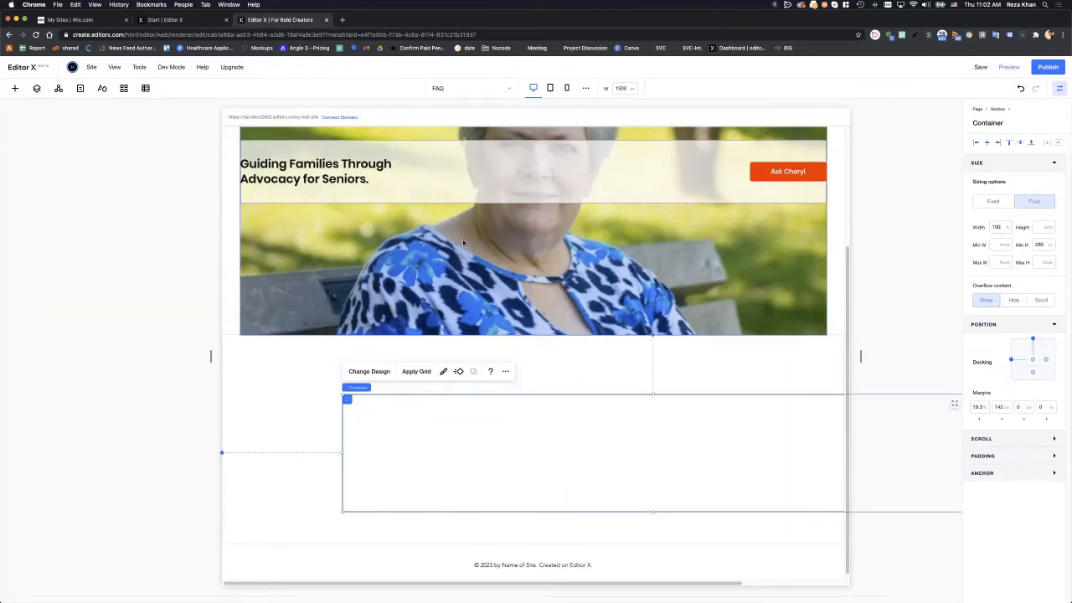
left_click(986, 144)
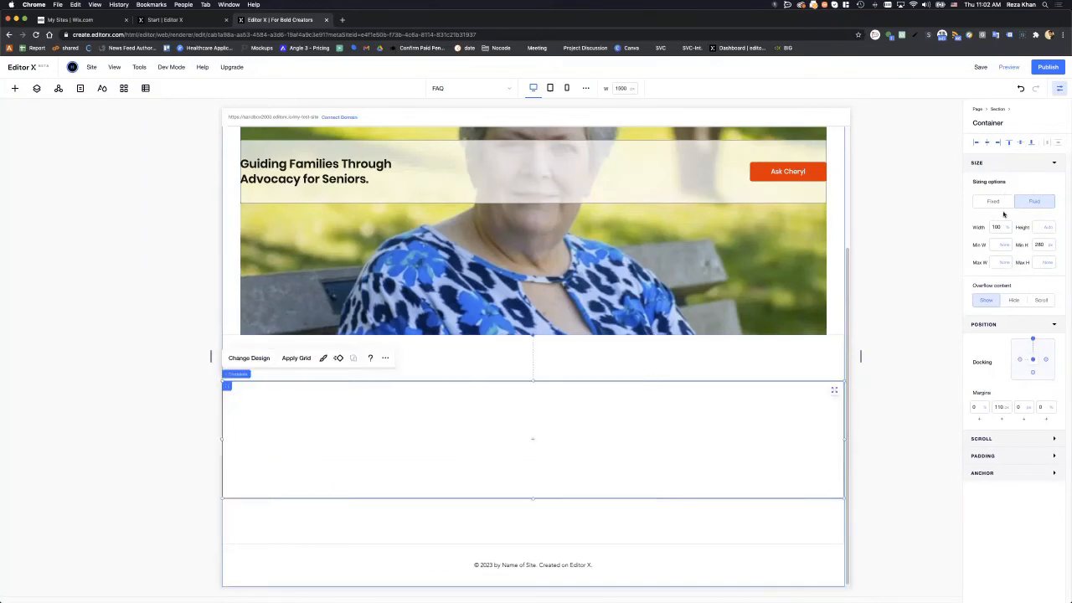
- Cap the container at 1400 px maximum width and clear its top margin
left_click(1001, 264)
type("1400")
key("Return")
left_click(1002, 265)
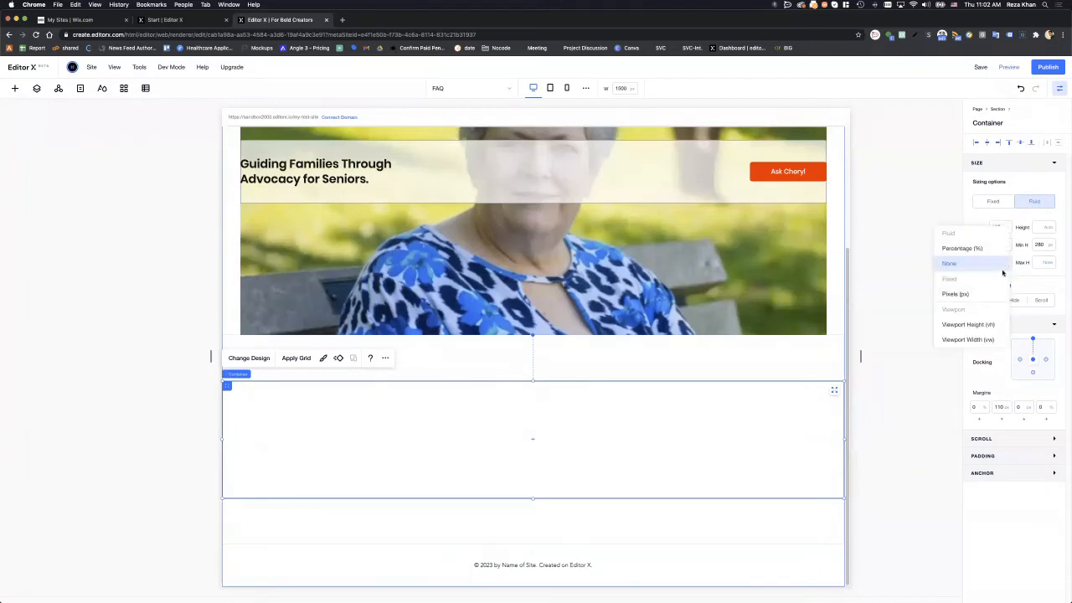
left_click(987, 293)
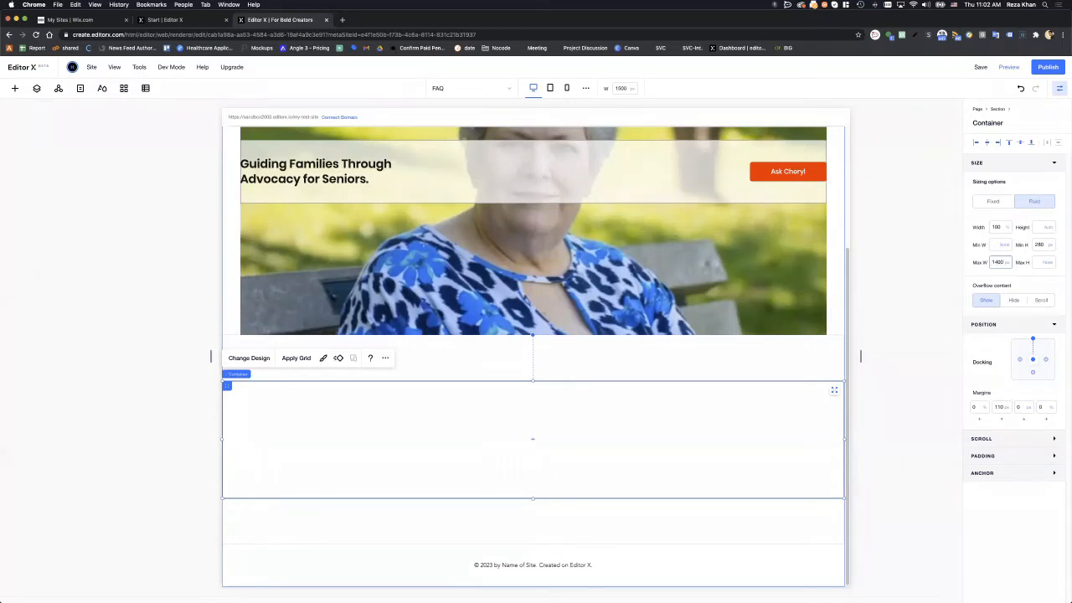
key("Return")
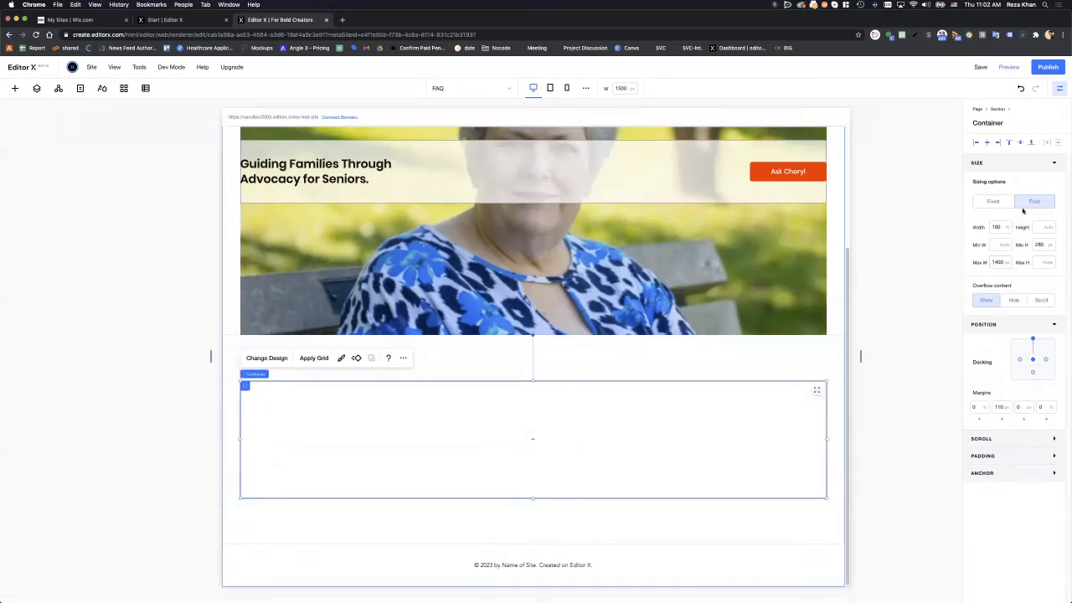
left_click(1018, 143)
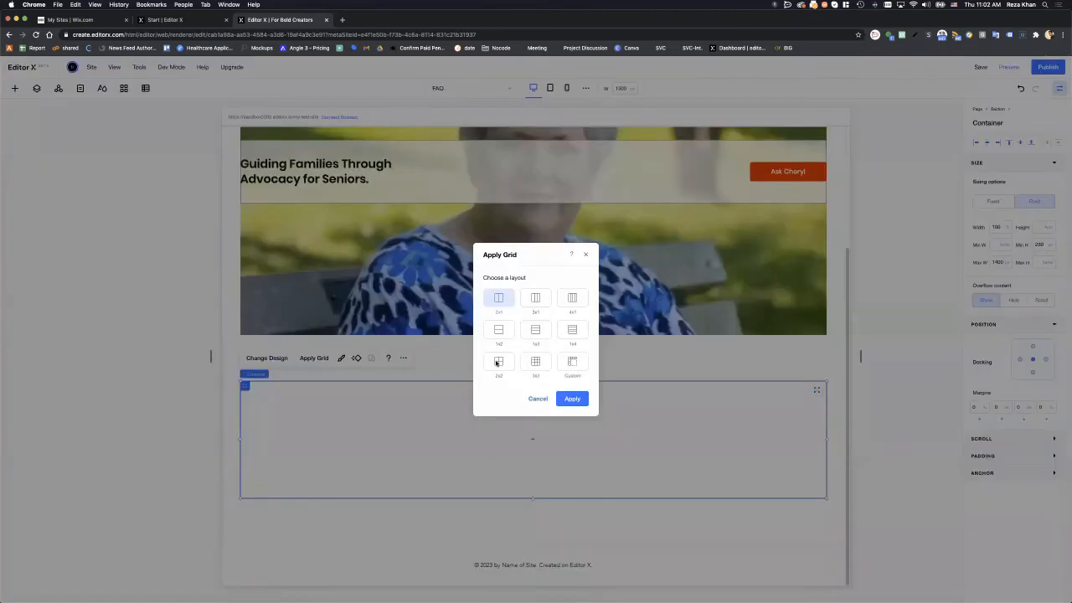
- Apply a 2x2 grid to the 1400 px container, creating four cells
left_click(498, 361)
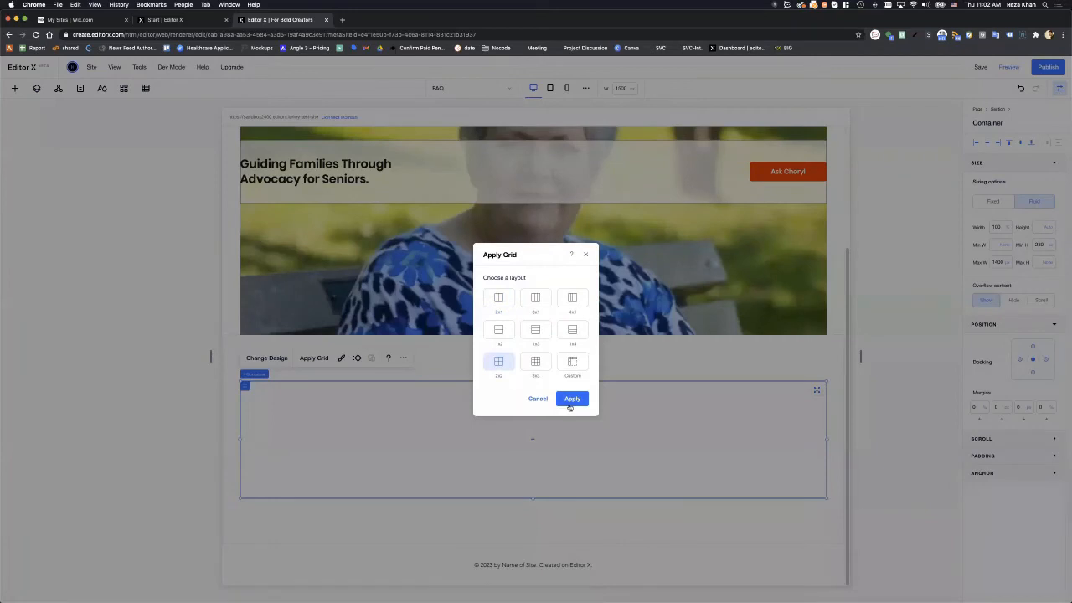
left_click(572, 400)
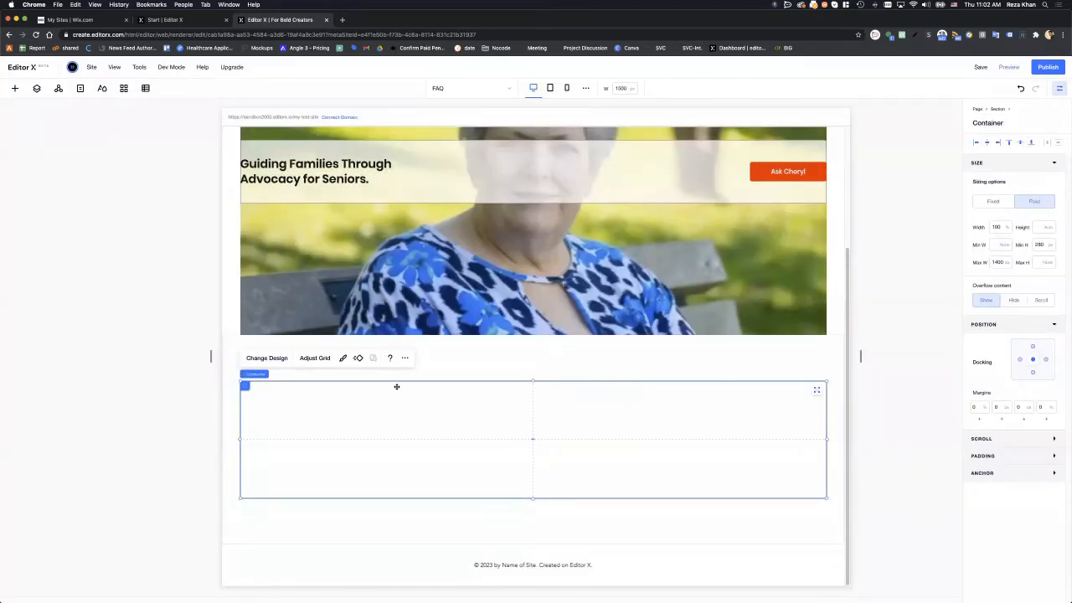
- Quick-add a title text to the container and type 'About Cheryl'
right_click(335, 404)
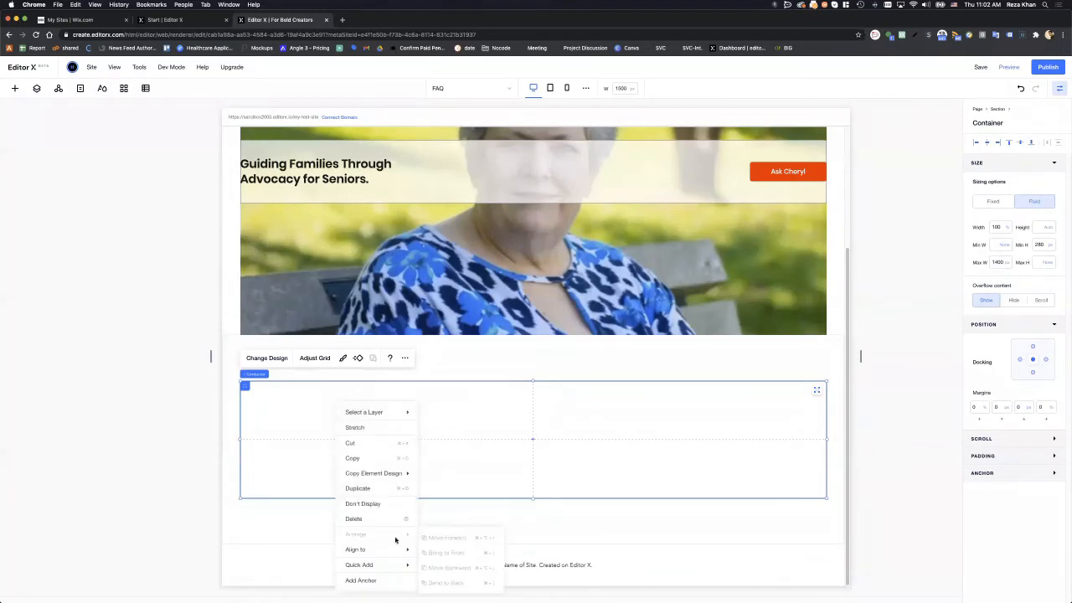
mouse_move(386, 564)
left_click(434, 483)
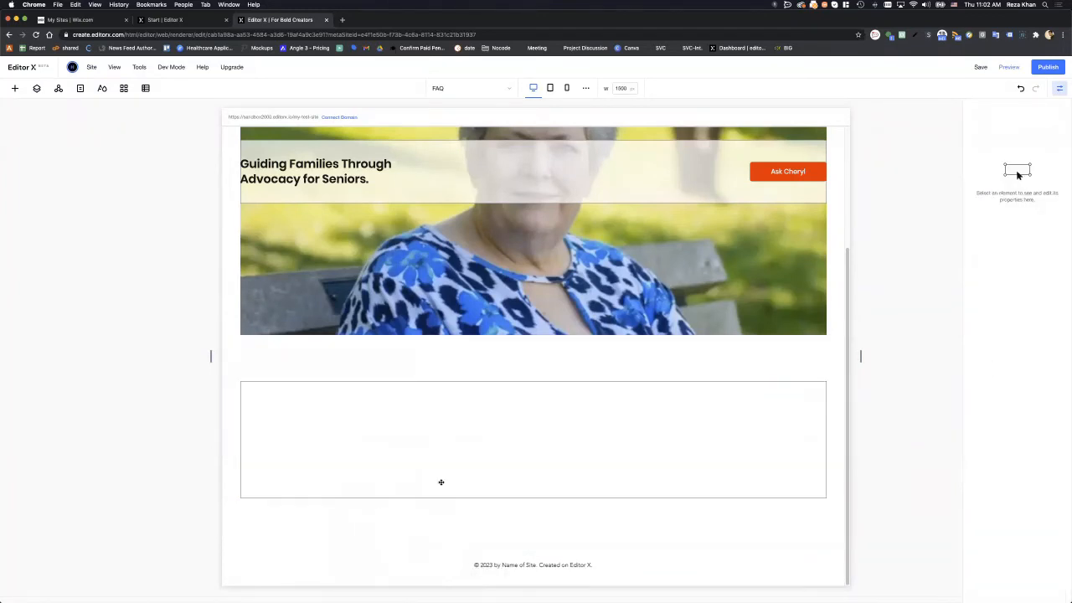
double_click(376, 408)
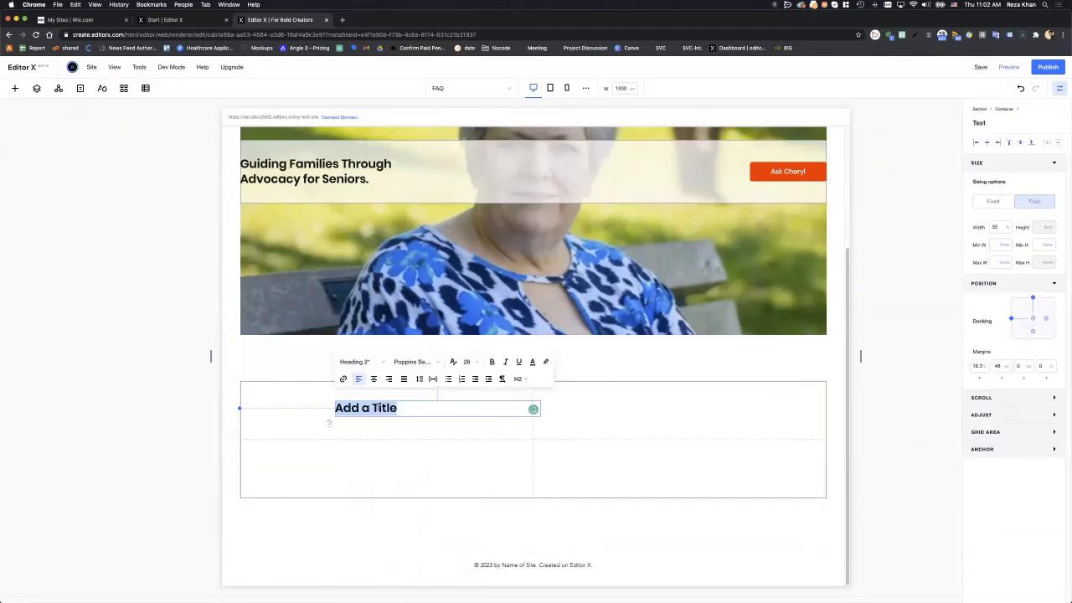
type("About Cheryl")
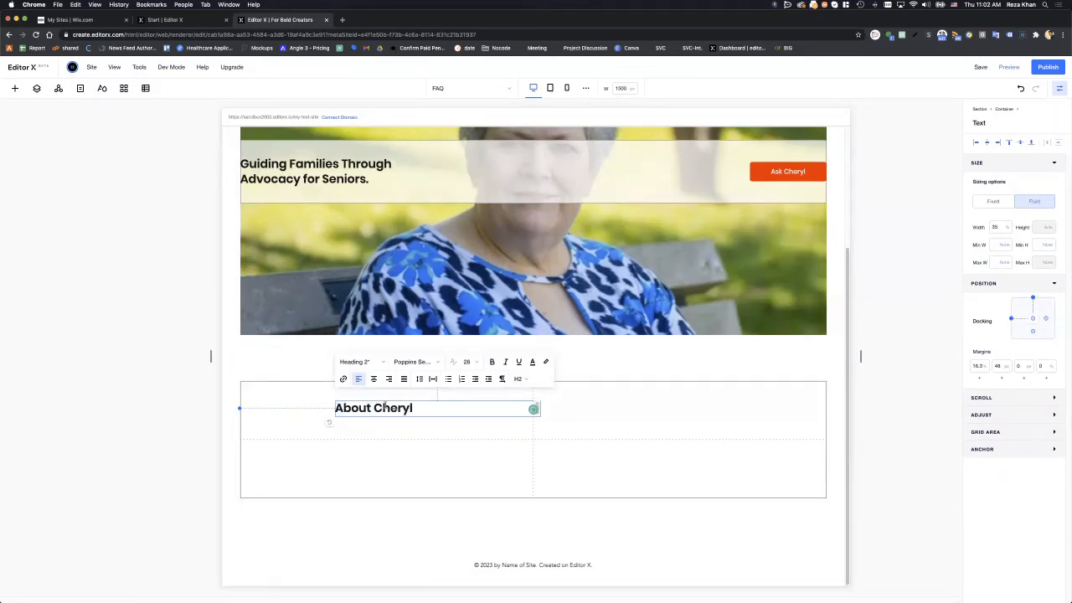
left_click(559, 427)
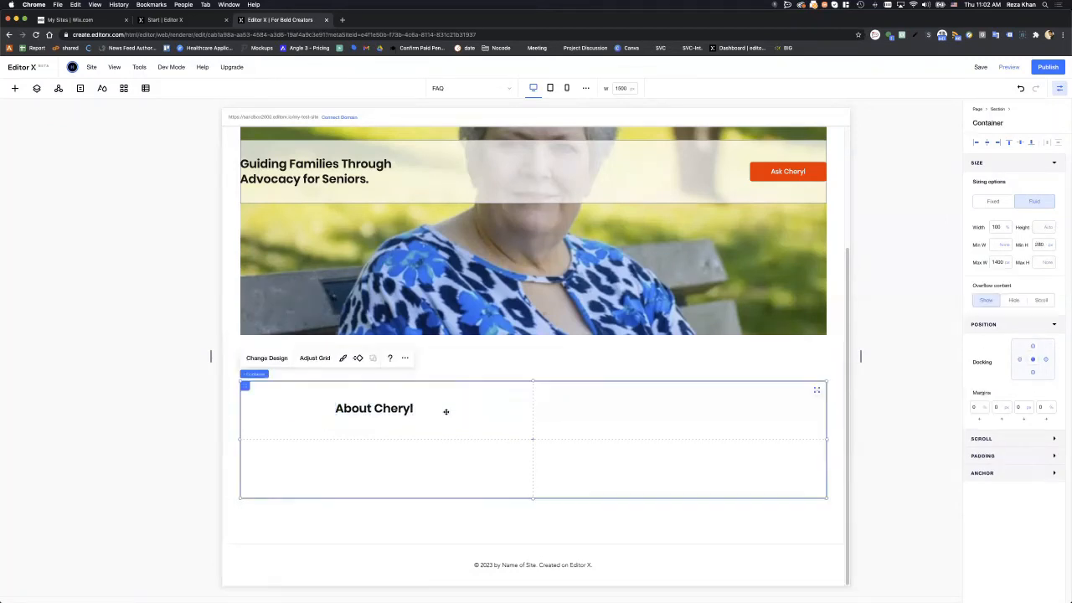
left_click(423, 413)
- Center the heading text and move it toward the cell's left, checking the Figma design
double_click(424, 410)
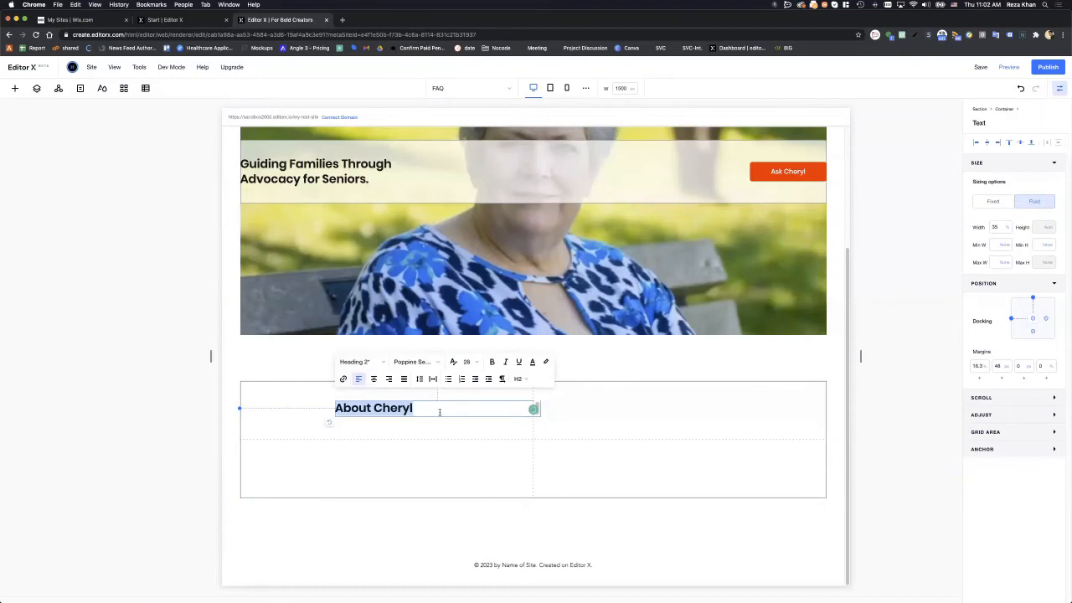
left_click(373, 379)
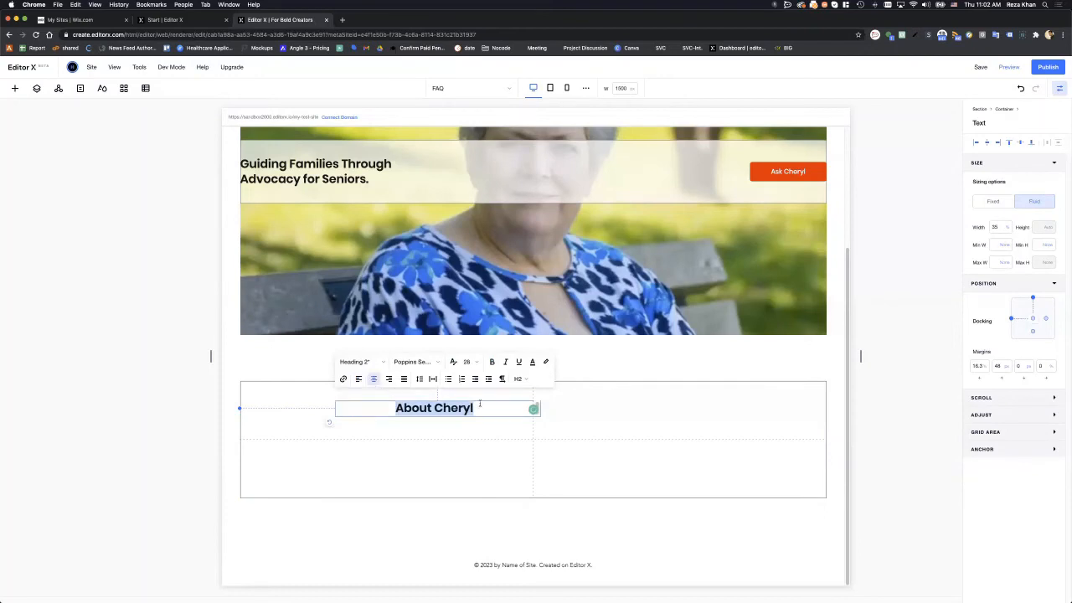
left_click(586, 403)
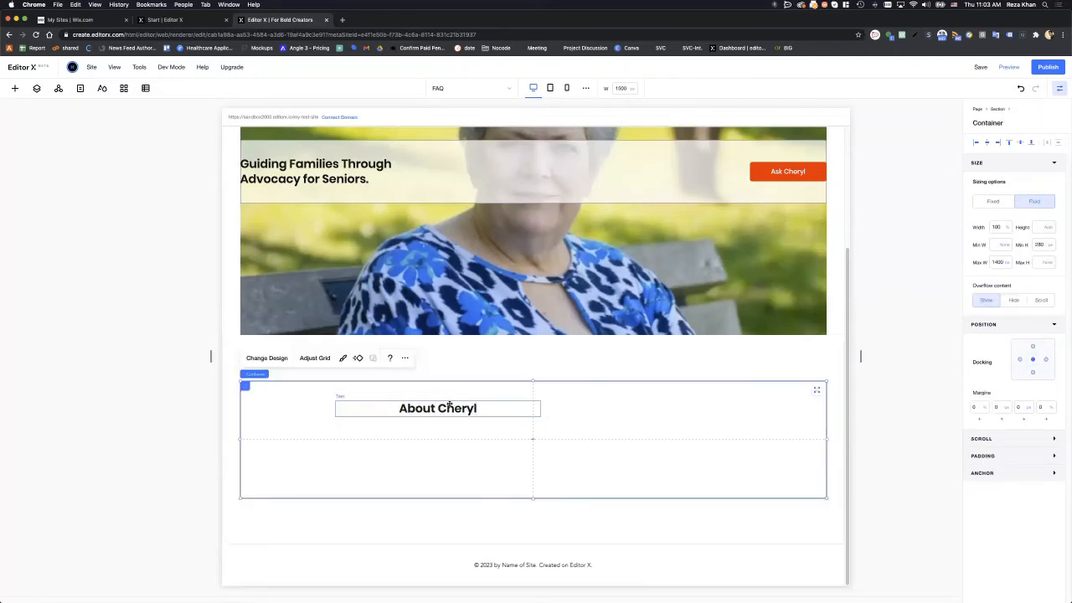
left_click(450, 405)
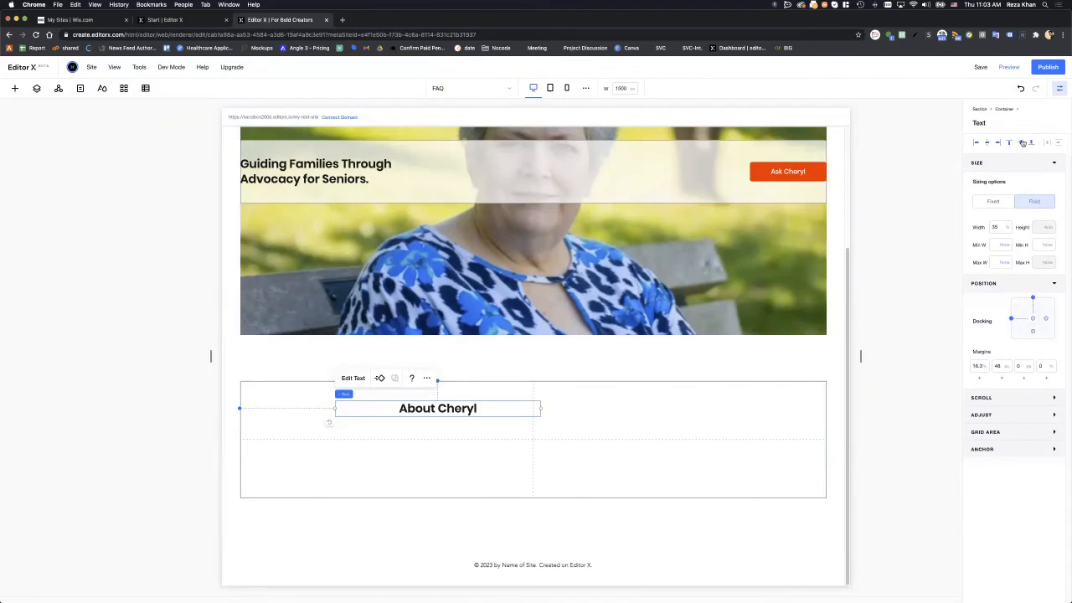
left_click(987, 143)
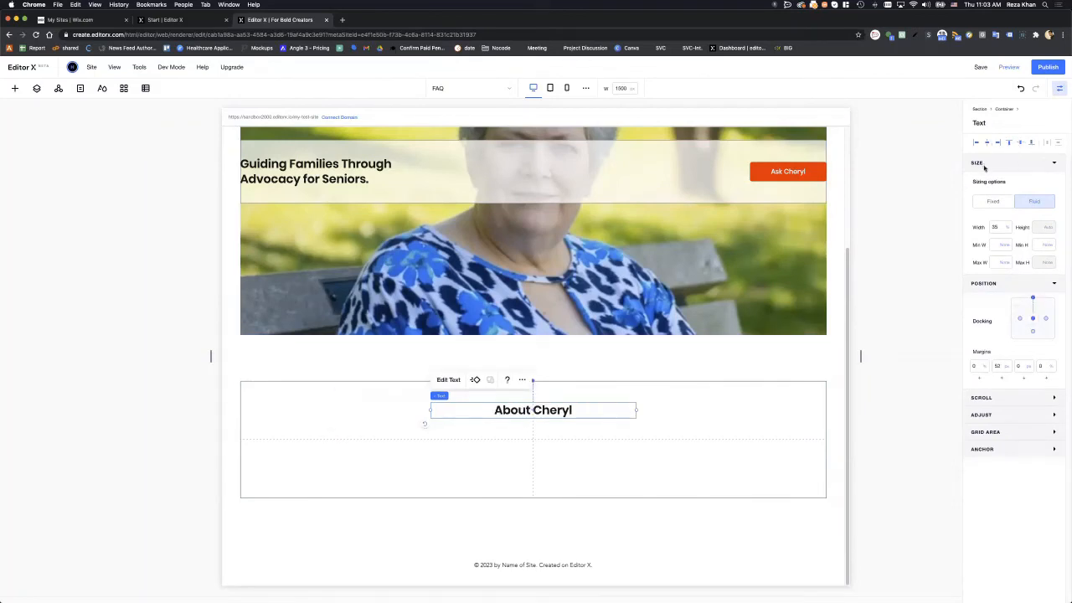
left_click_drag(497, 410, 361, 411)
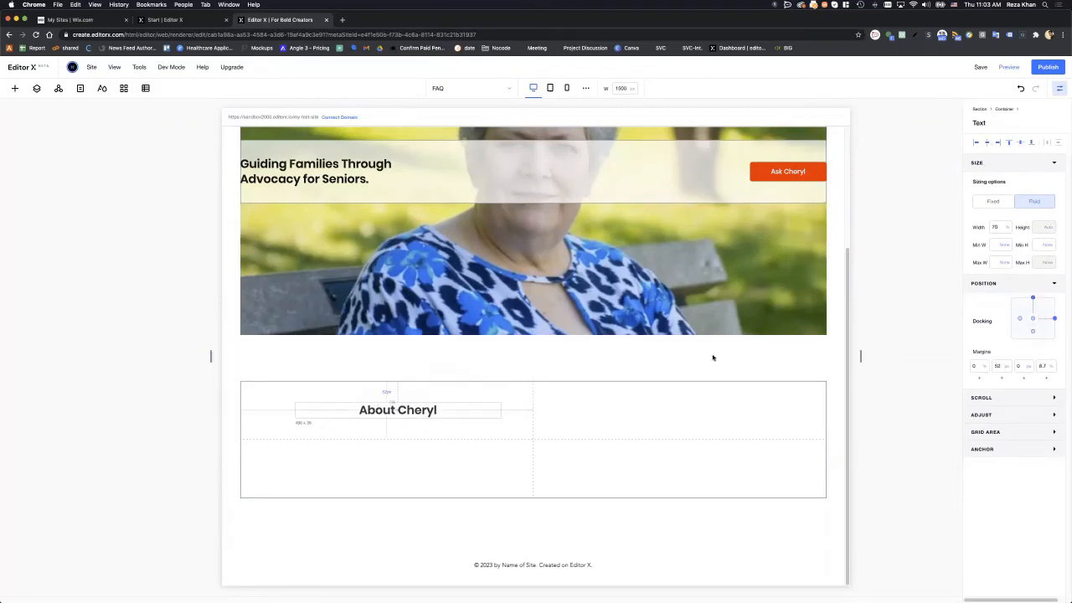
left_click_drag(376, 52, 282, 47)
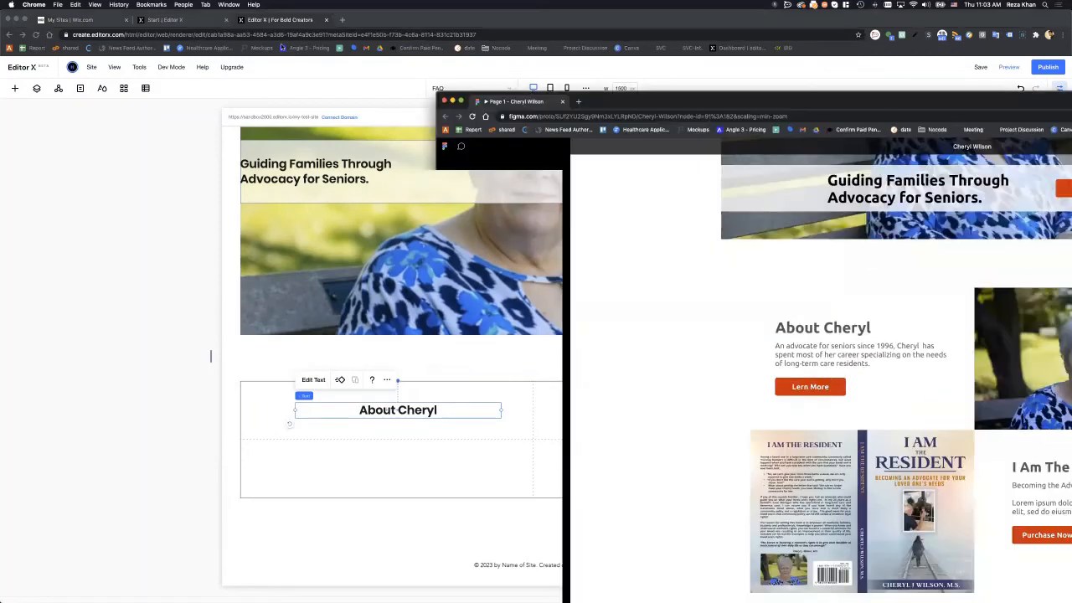
left_click_drag(662, 102, 282, 47)
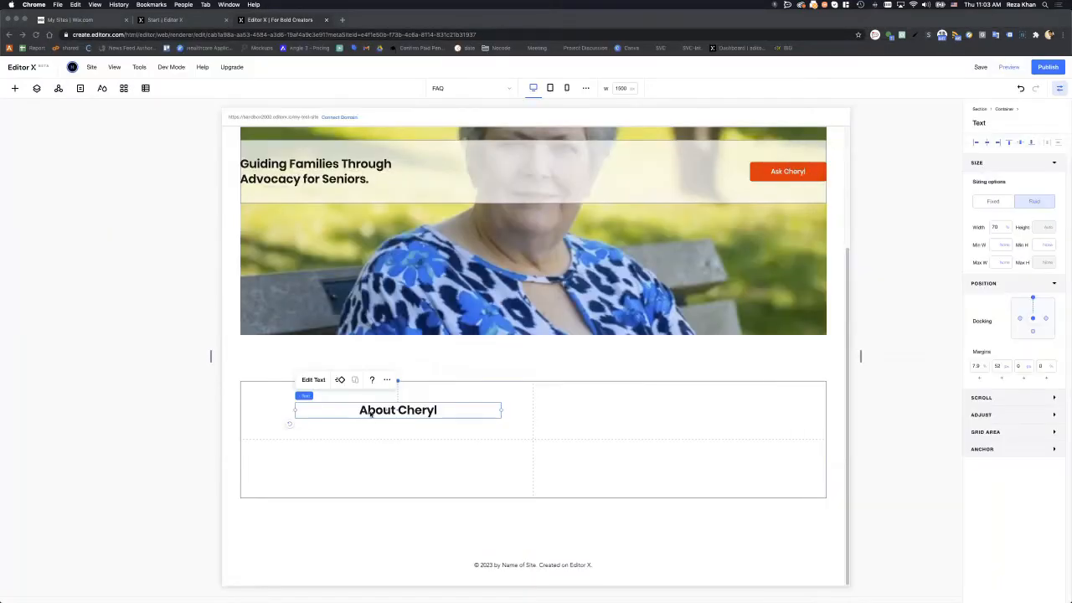
- Dock the heading to the cell's left and top edges and left-align its text
left_click(977, 145)
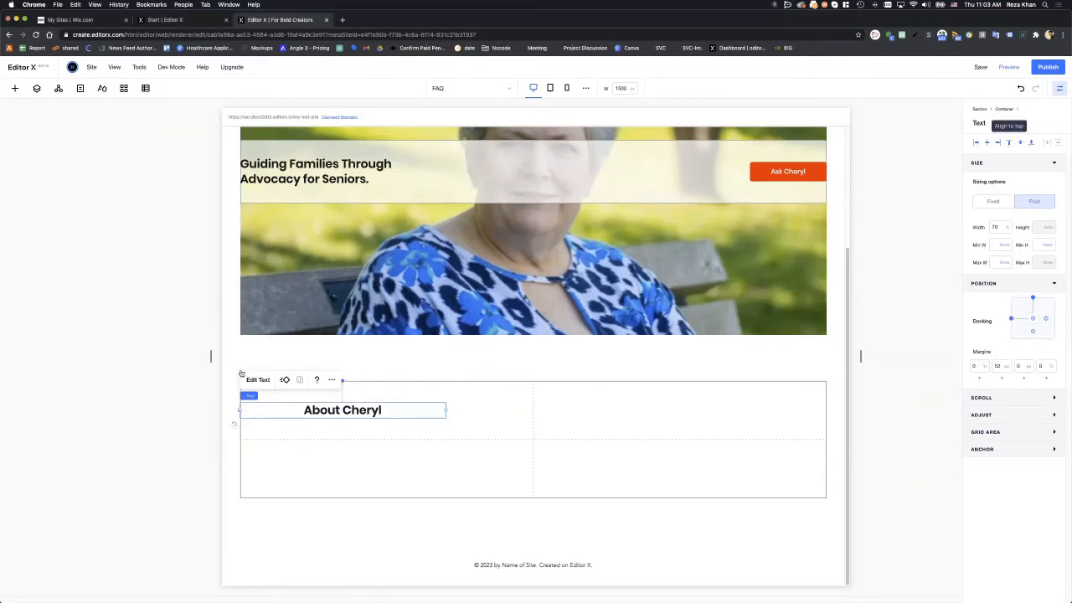
left_click(1009, 144)
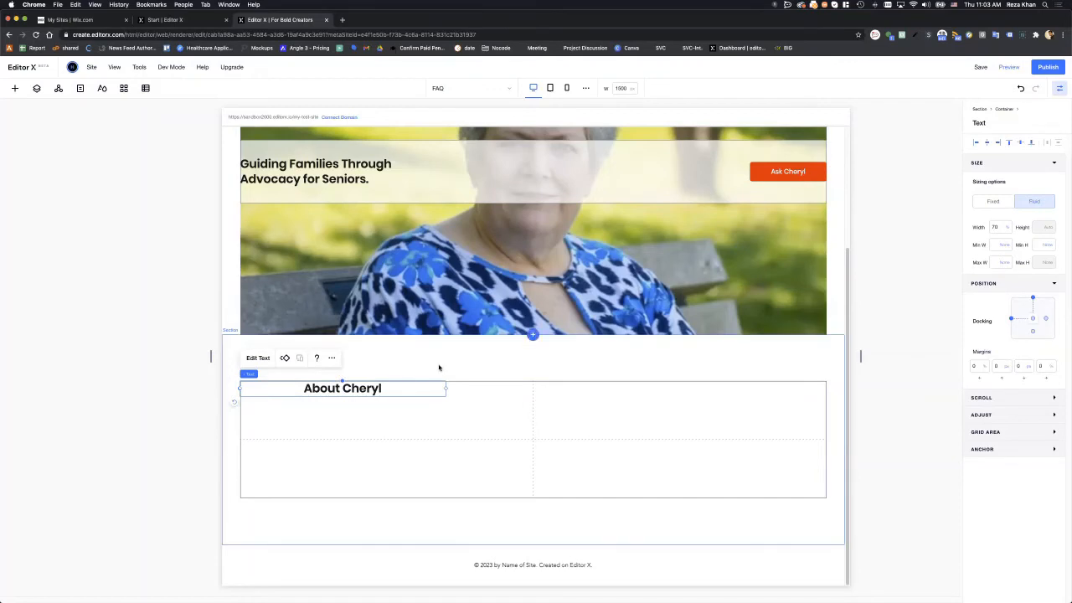
left_click(259, 358)
left_click(263, 358)
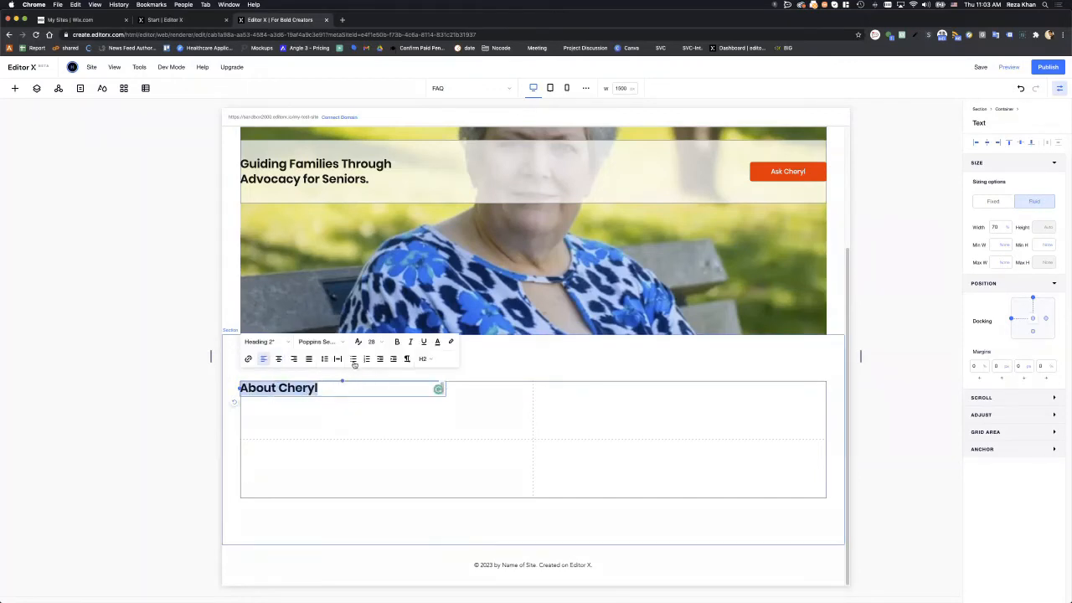
left_click(610, 404)
left_click(758, 177)
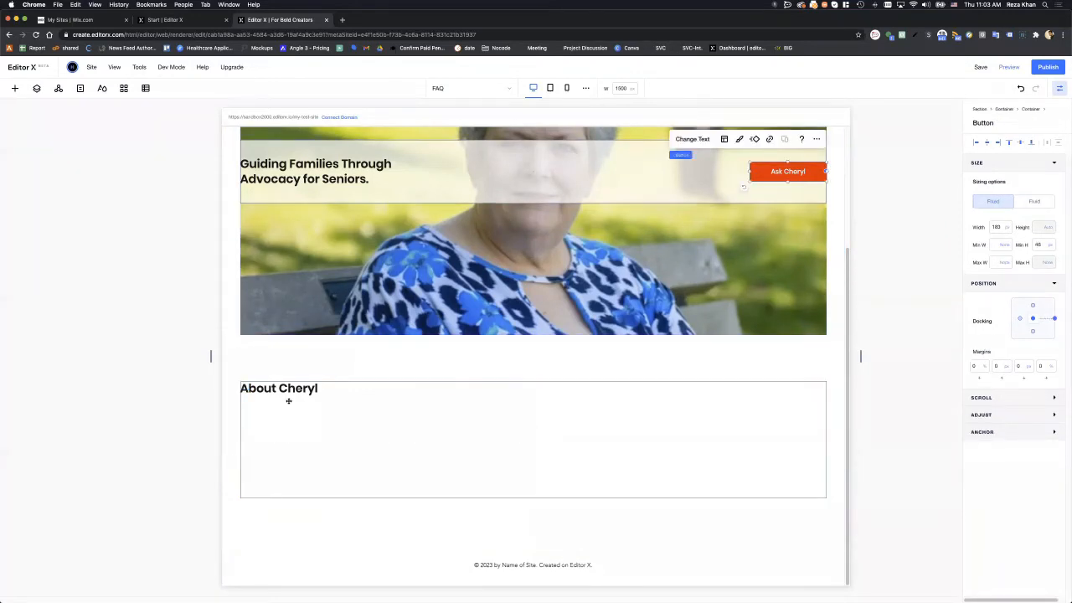
- Paste the copied Ask Cheryl button into the grid, placing it under the heading
left_click(377, 423)
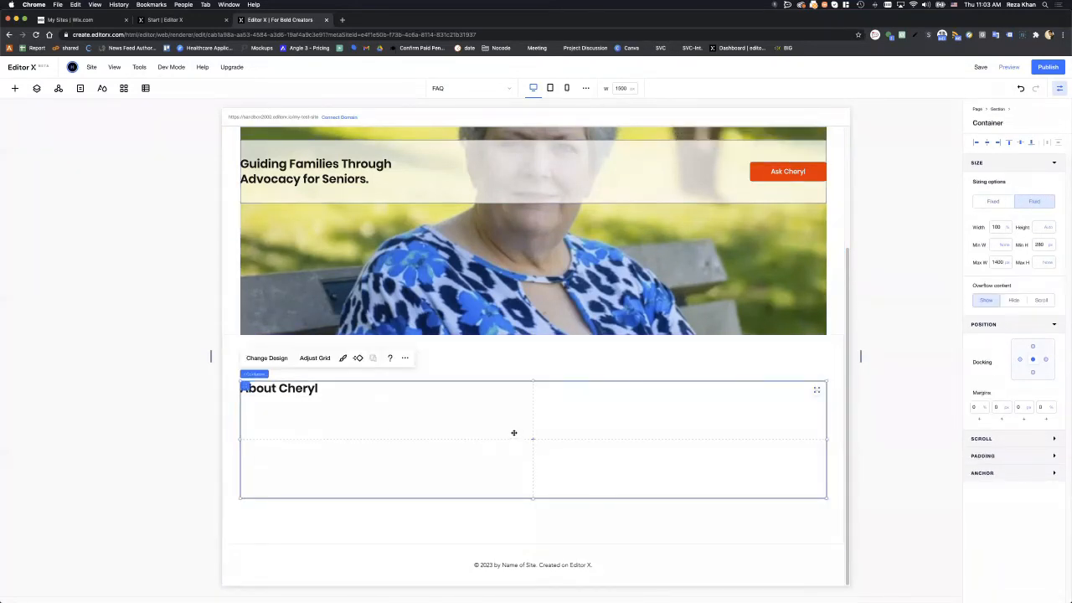
key("super+v")
left_click_drag(533, 439, 370, 415)
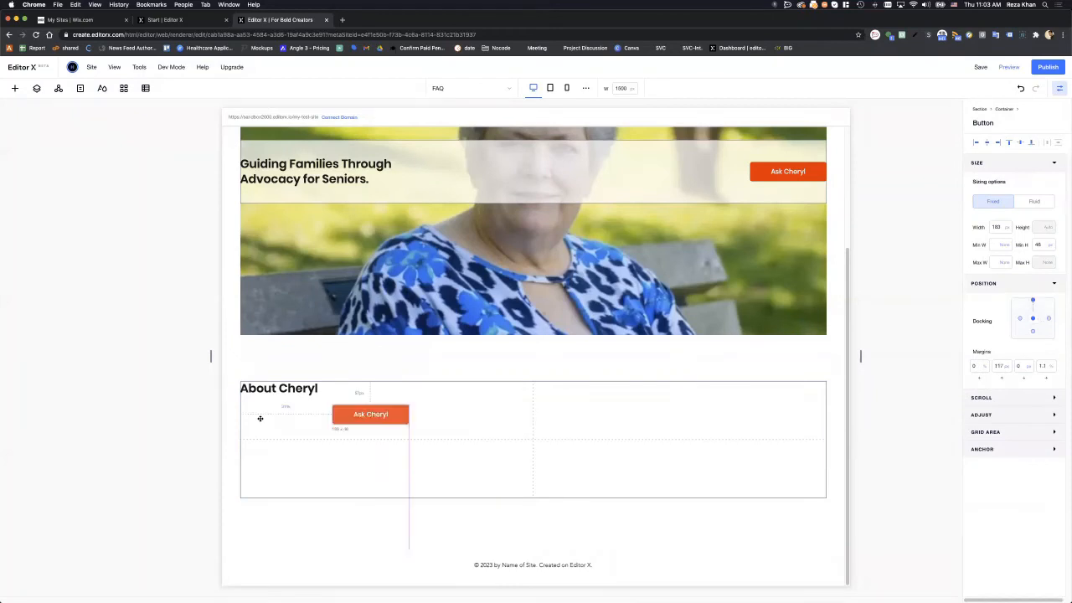
left_click_drag(261, 419, 304, 408)
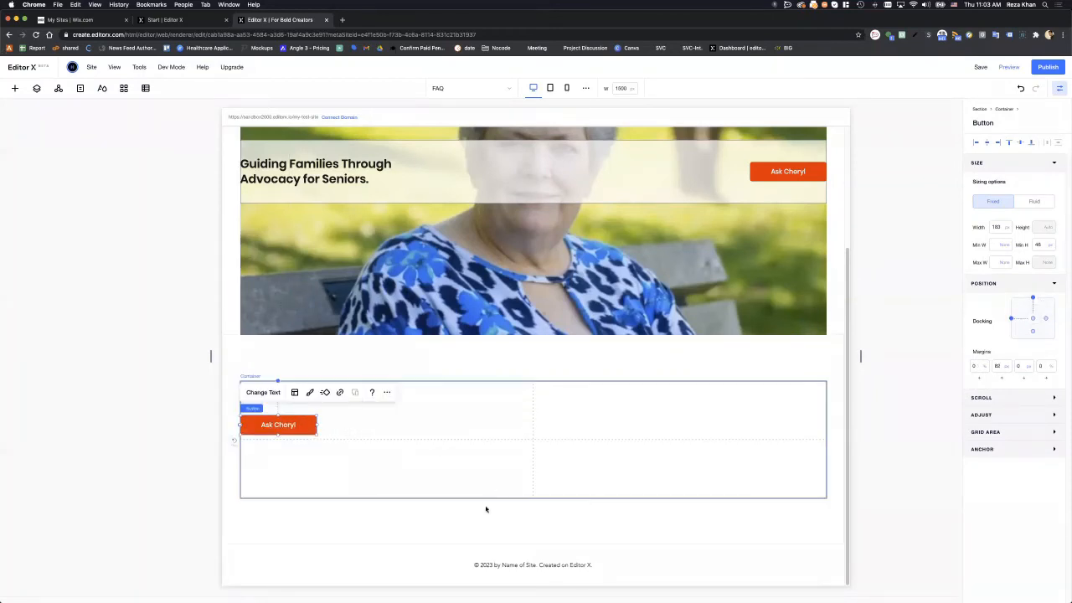
- Add a bio paragraph on advocating for seniors since 1996, fix its typos, and place it under the heading
right_click(432, 405)
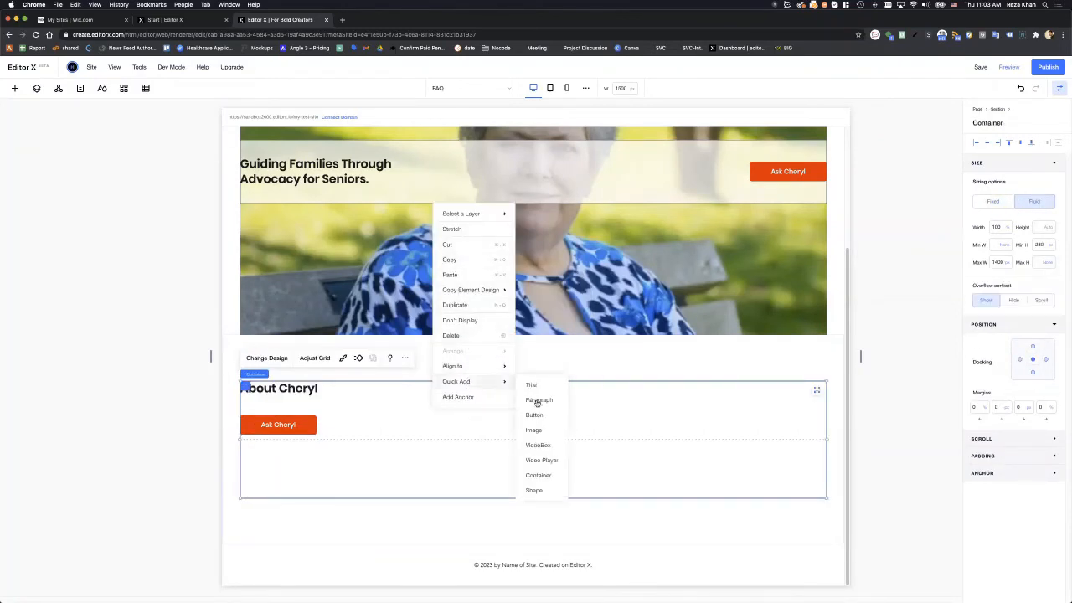
mouse_move(490, 381)
left_click(539, 399)
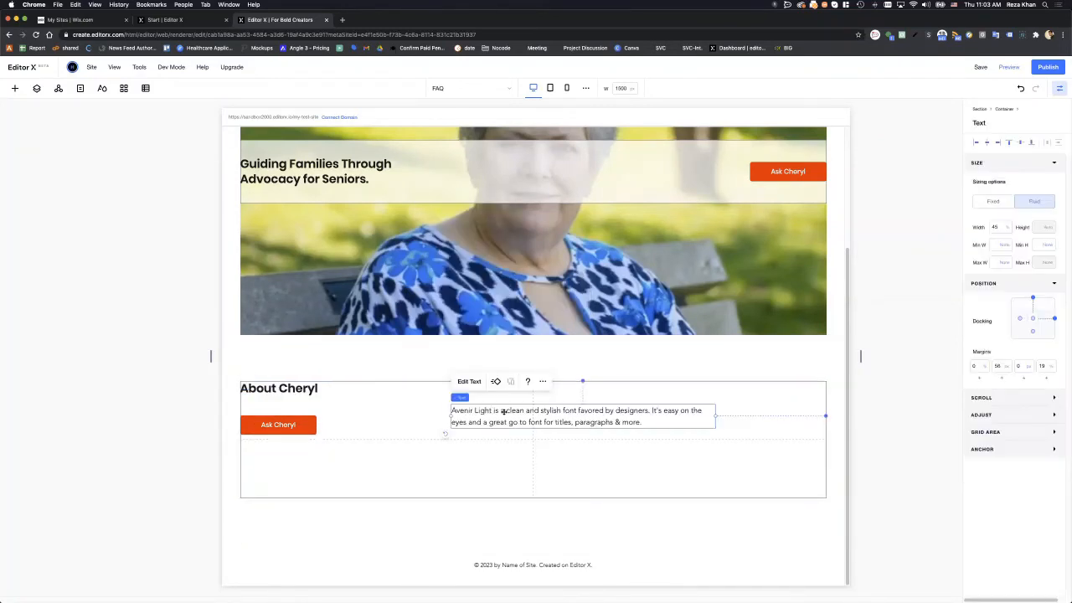
double_click(503, 411)
type("An adv")
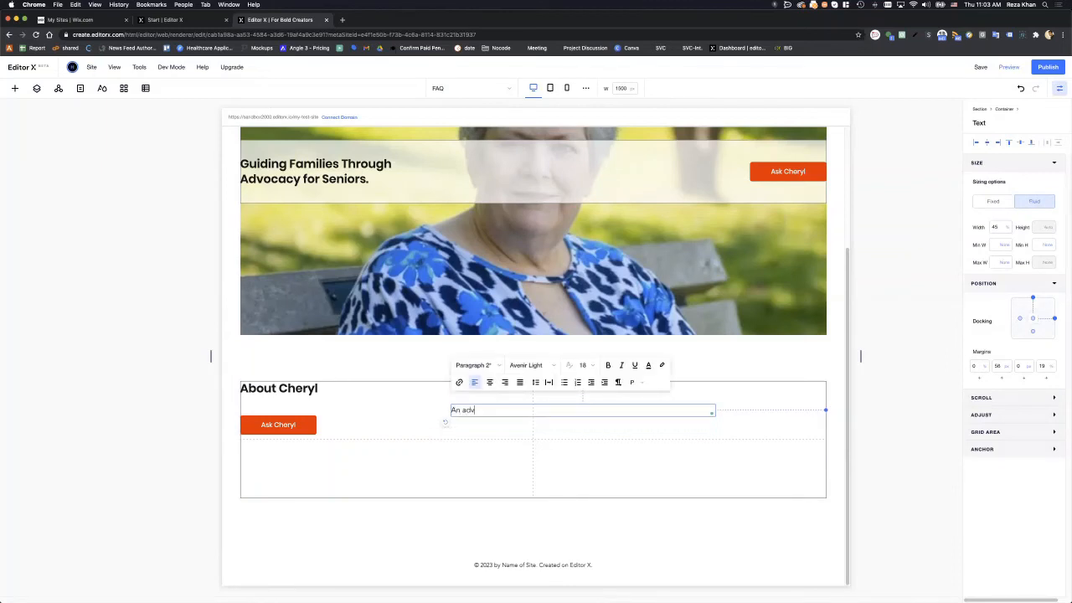
type("ocate for seniors since 1996, Chery")
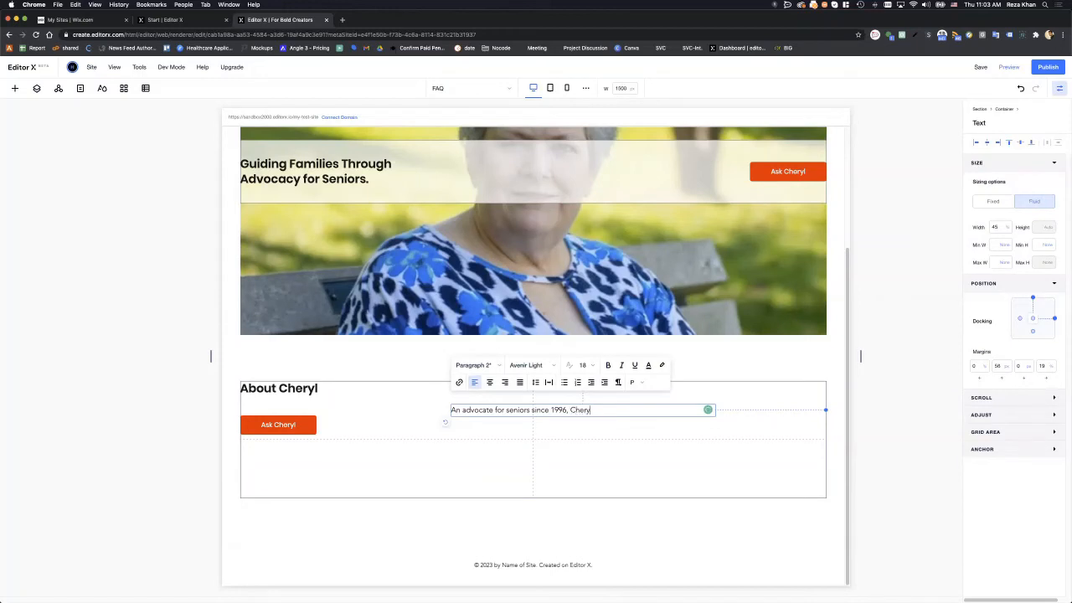
type("l has spent most of her career")
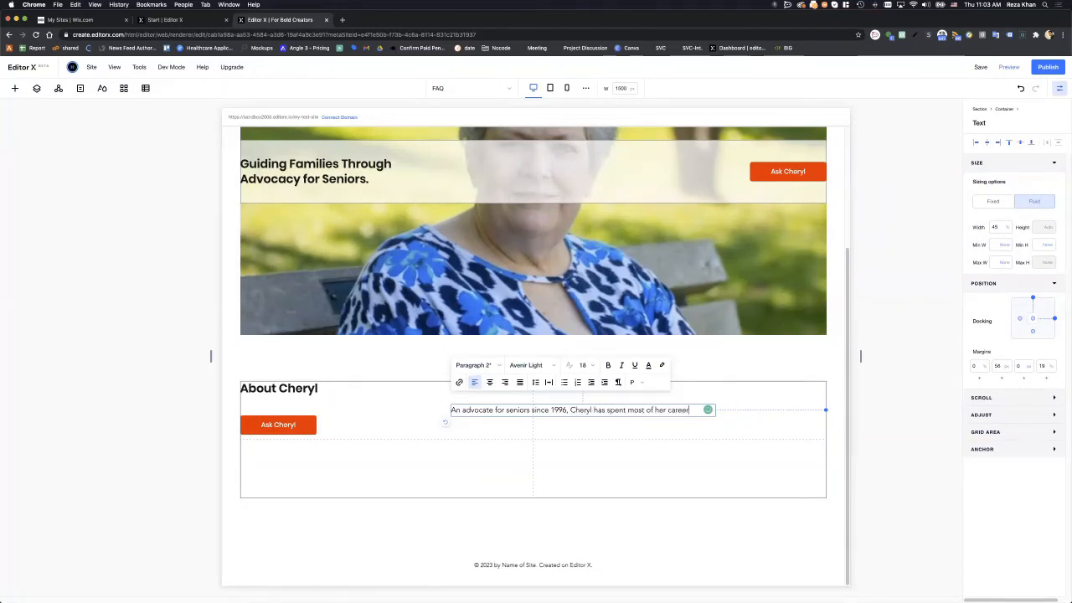
type(" specializing on the needs of long-t")
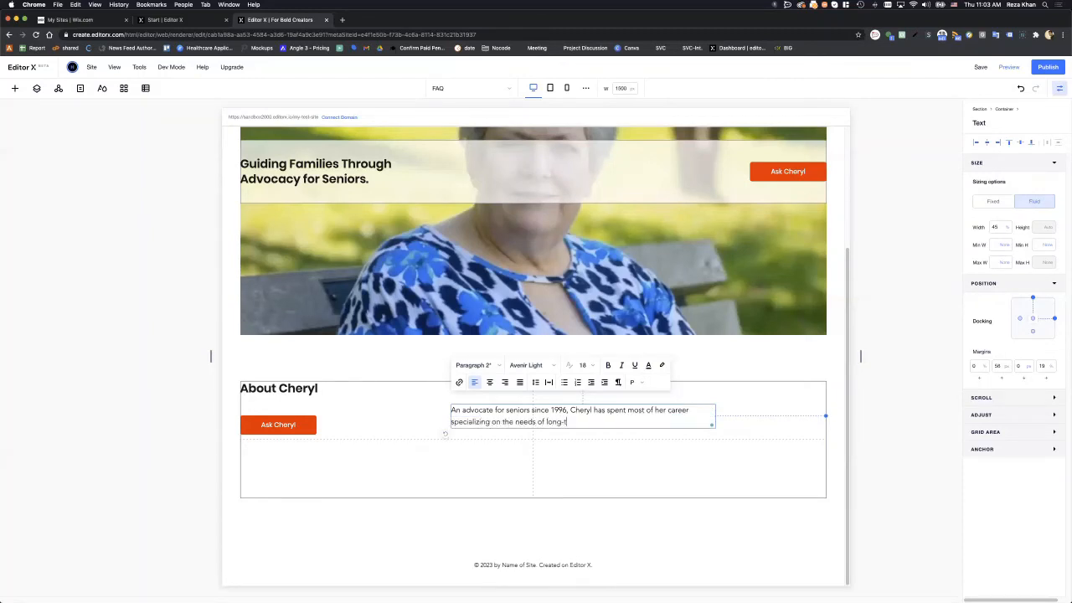
type("er care residents.")
mouse_move(562, 421)
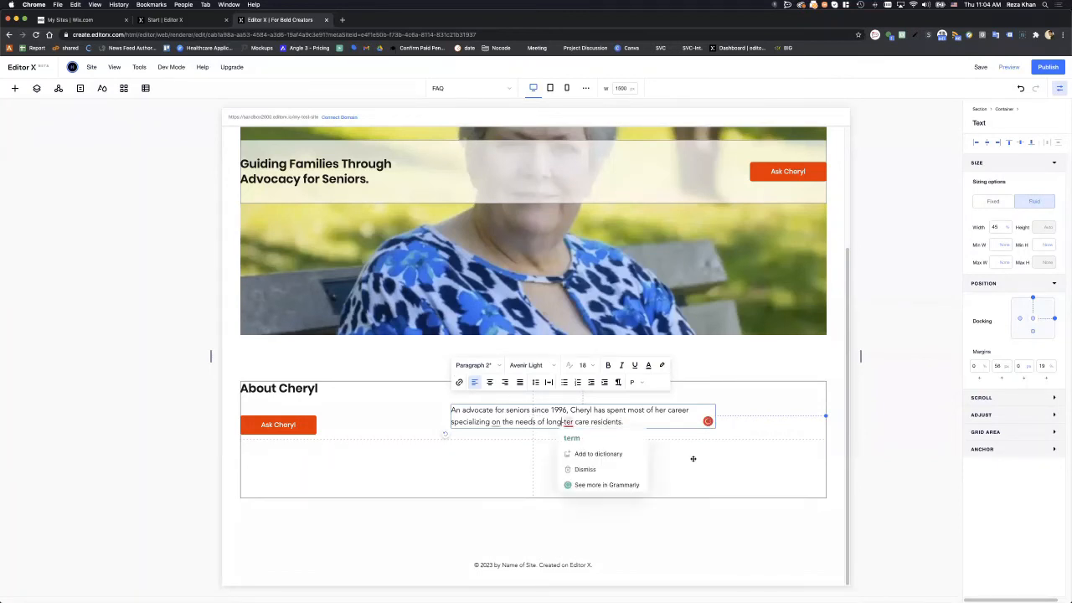
left_click(571, 437)
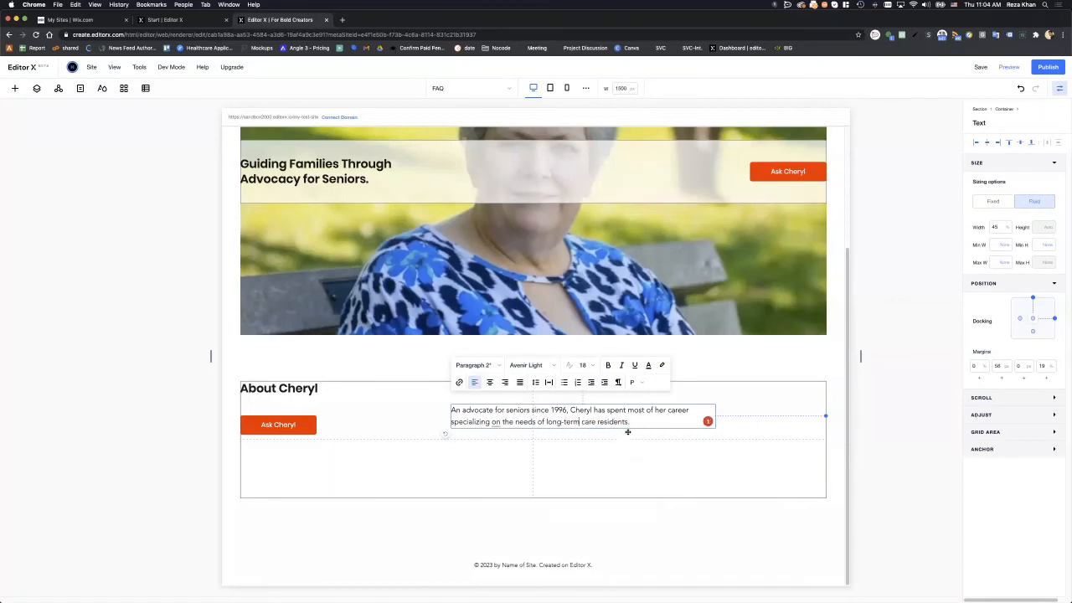
mouse_move(500, 421)
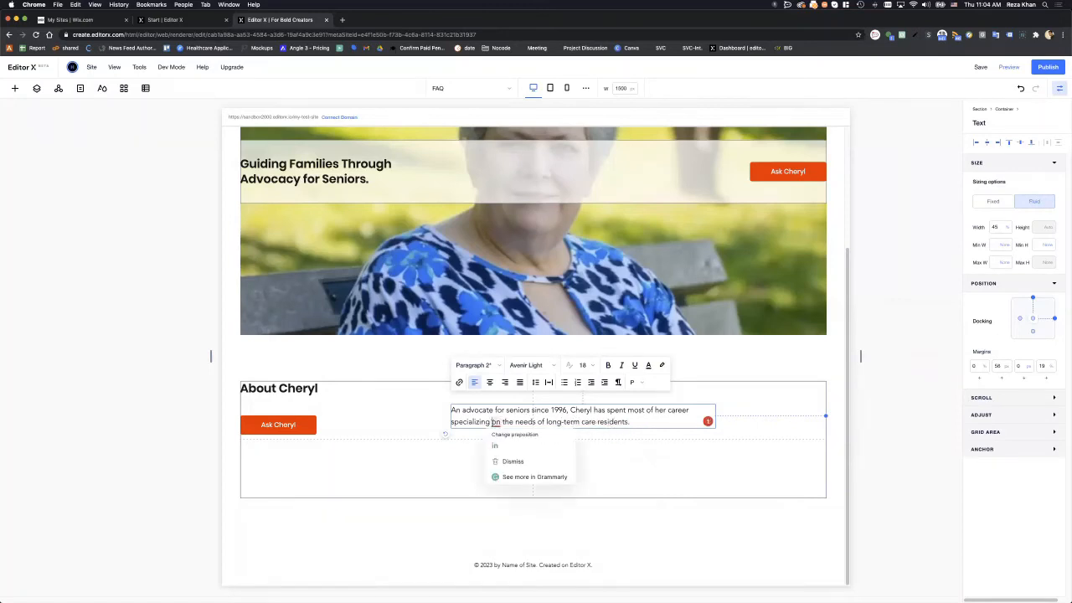
left_click(506, 440)
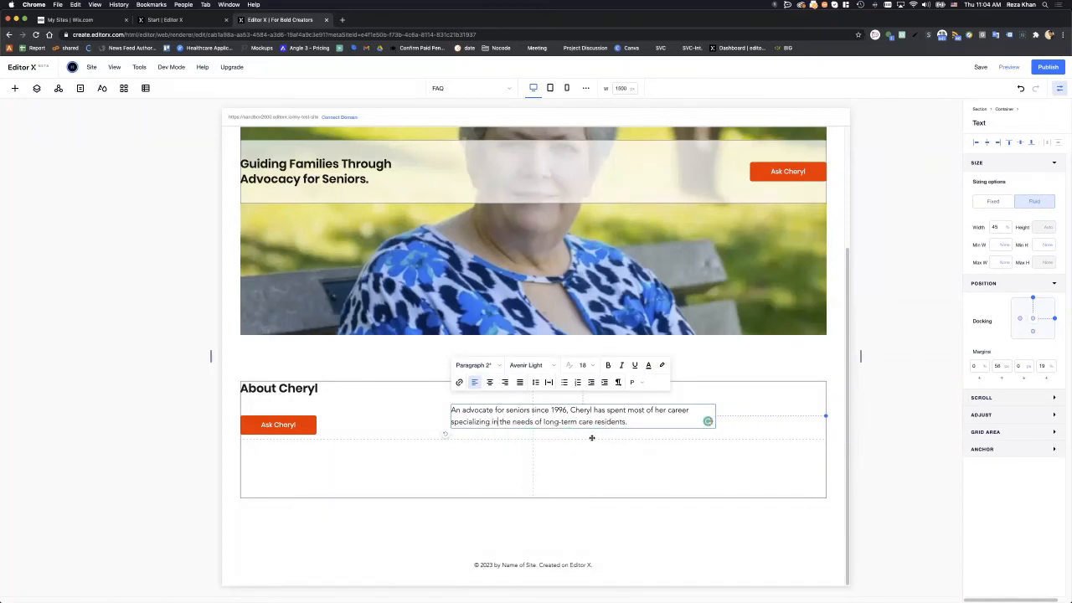
left_click(736, 418)
left_click_drag(504, 432, 419, 404)
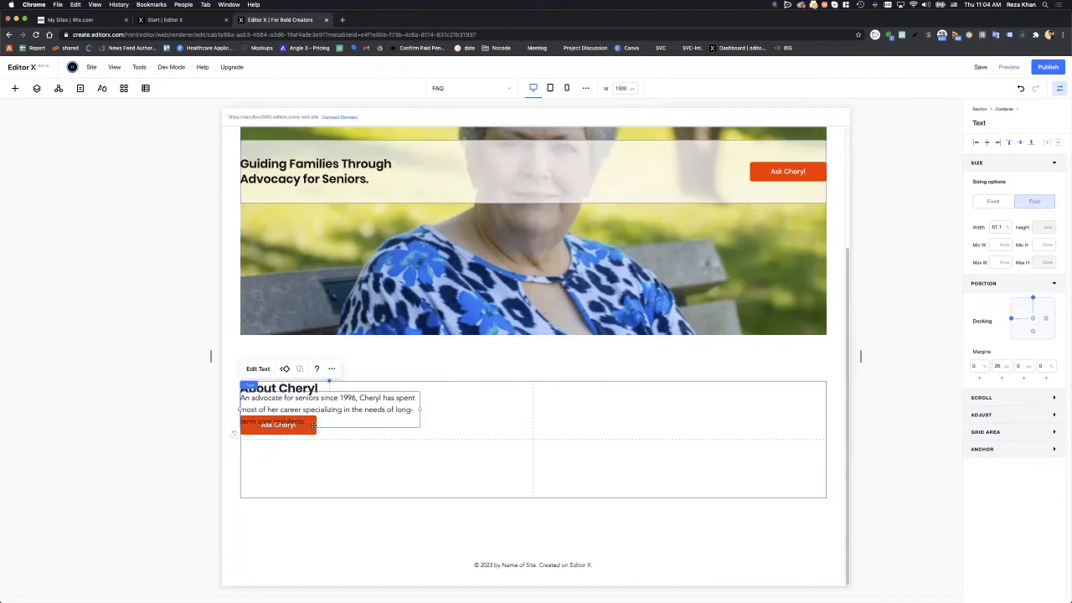
- Stack the About Cheryl heading, bio paragraph and Ask Cheryl button together
left_click(312, 431)
left_click(319, 410)
left_click(290, 389)
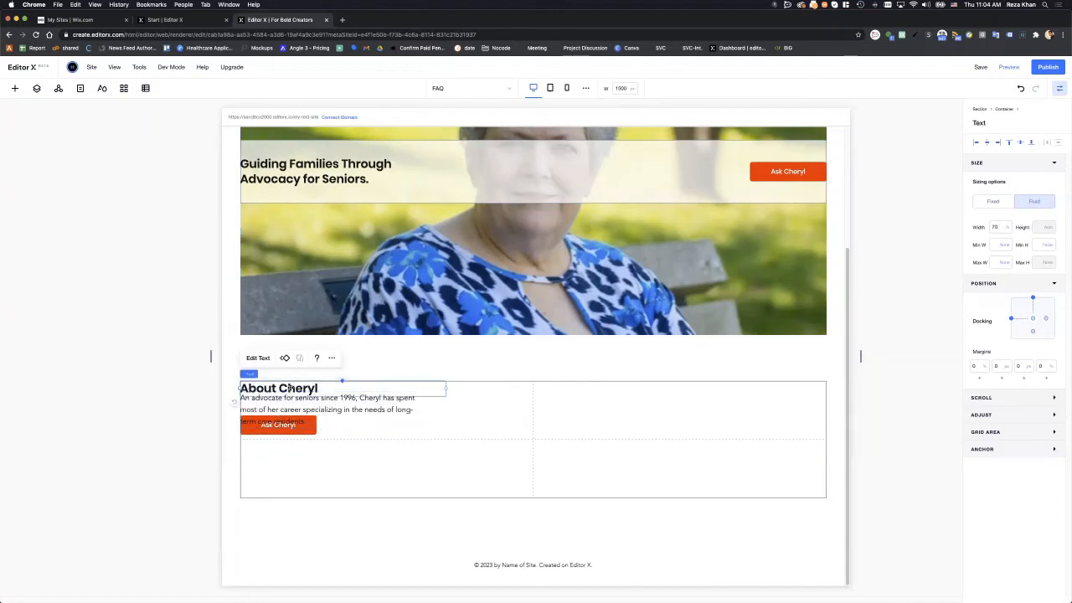
left_click(378, 410, "shift")
left_click(304, 432, "shift")
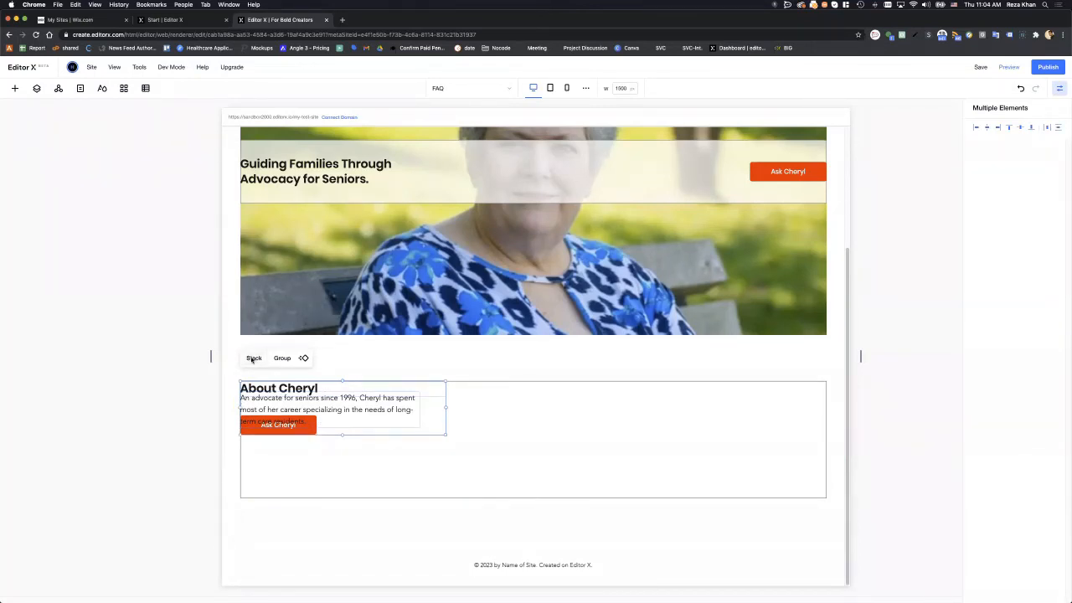
left_click(254, 358)
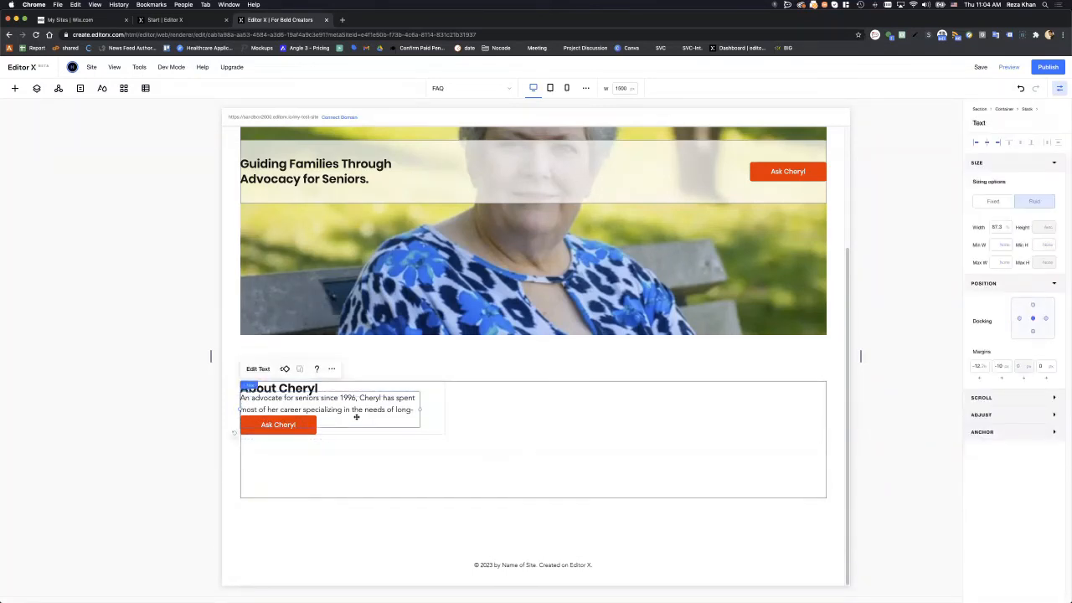
- Move the Ask Cheryl button up against the paragraph and shrink the stack's height
left_click(307, 432)
left_click_drag(301, 437, 335, 434)
left_click(354, 432)
left_click(288, 433)
left_click(361, 444)
left_click(332, 399)
left_click(336, 436)
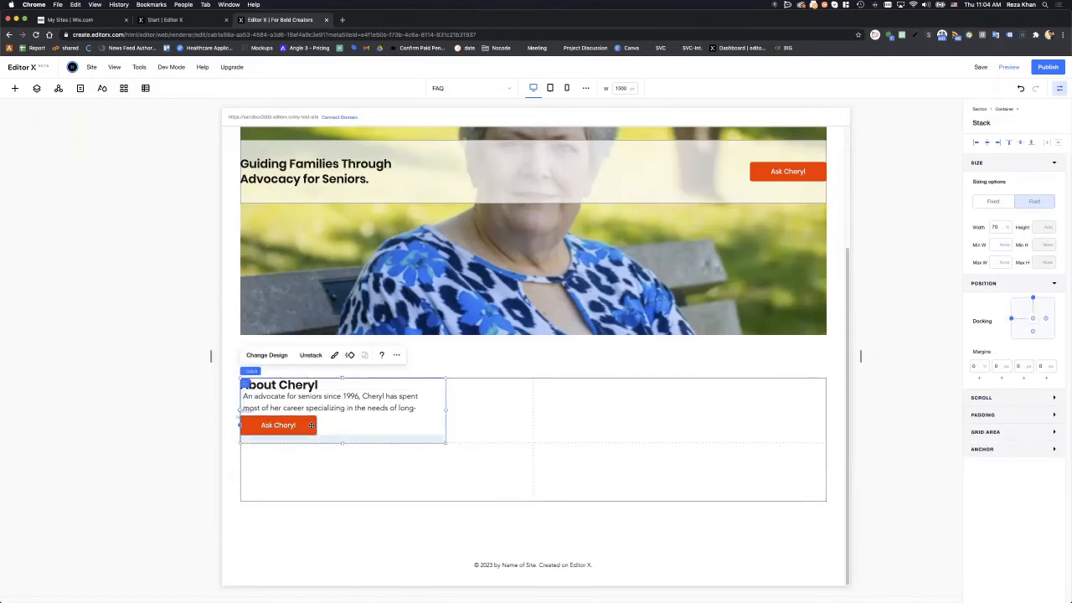
left_click(308, 425)
left_click_drag(303, 429, 304, 435)
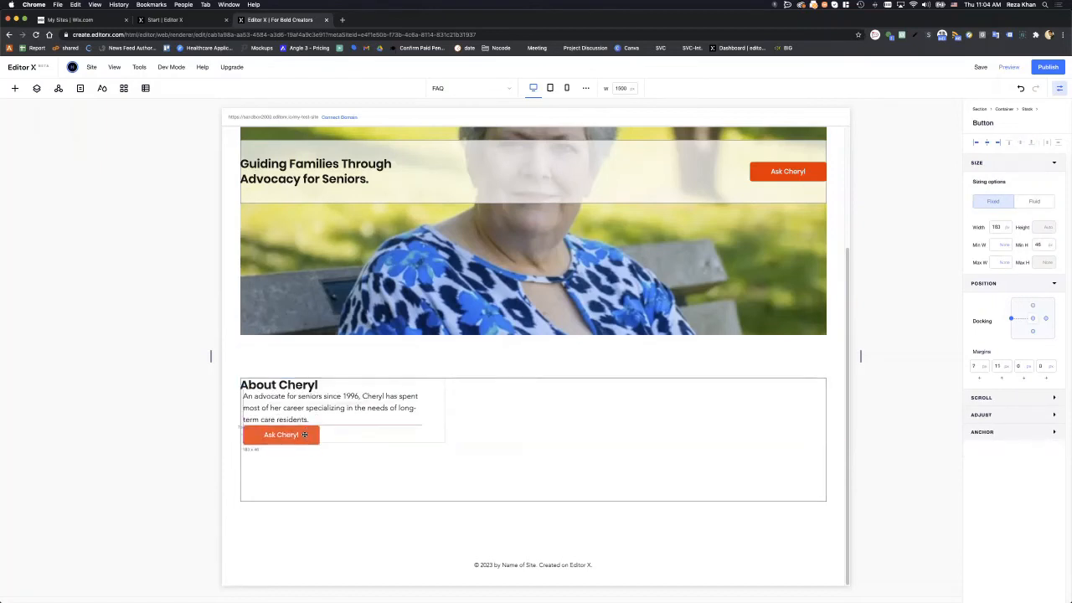
- Resize and nudge the stack, tightening the paragraph and button spacing inside it
left_click(349, 441)
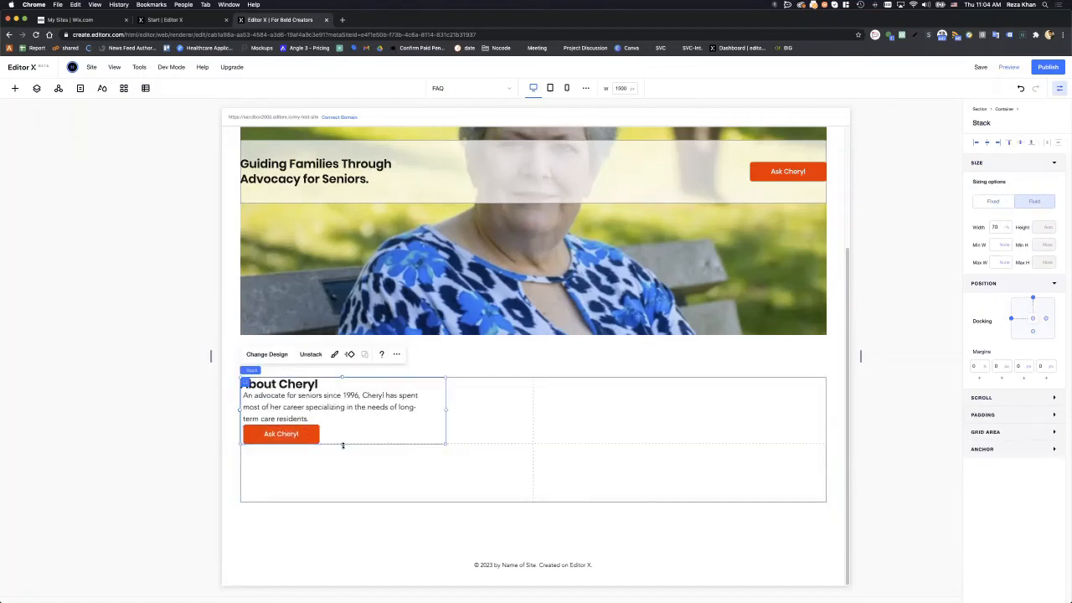
left_click_drag(343, 460, 347, 468)
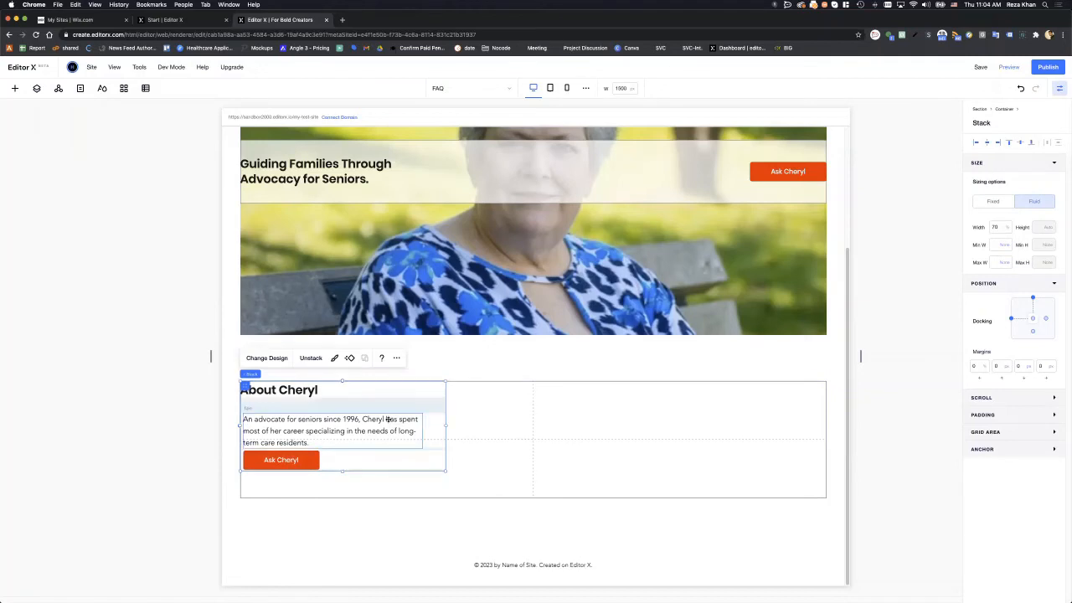
left_click_drag(409, 407, 437, 411)
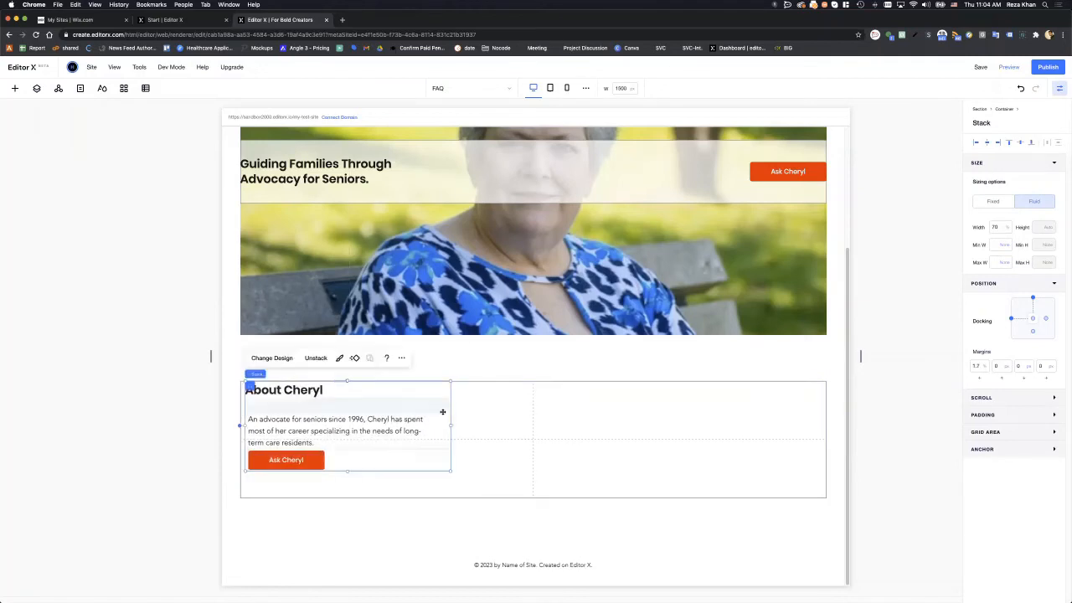
left_click(467, 411)
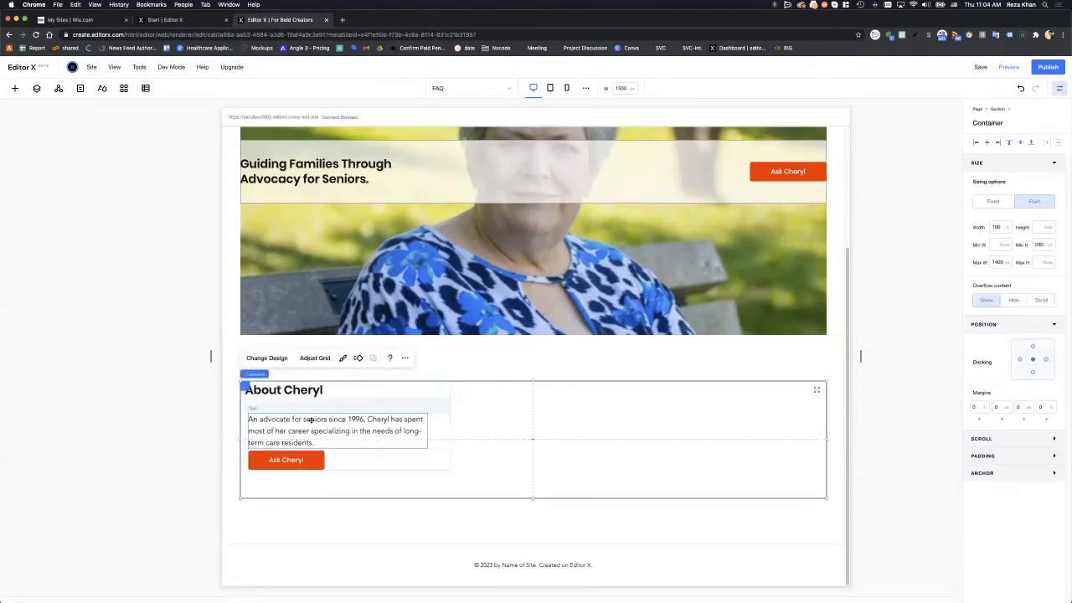
left_click_drag(311, 421, 306, 406)
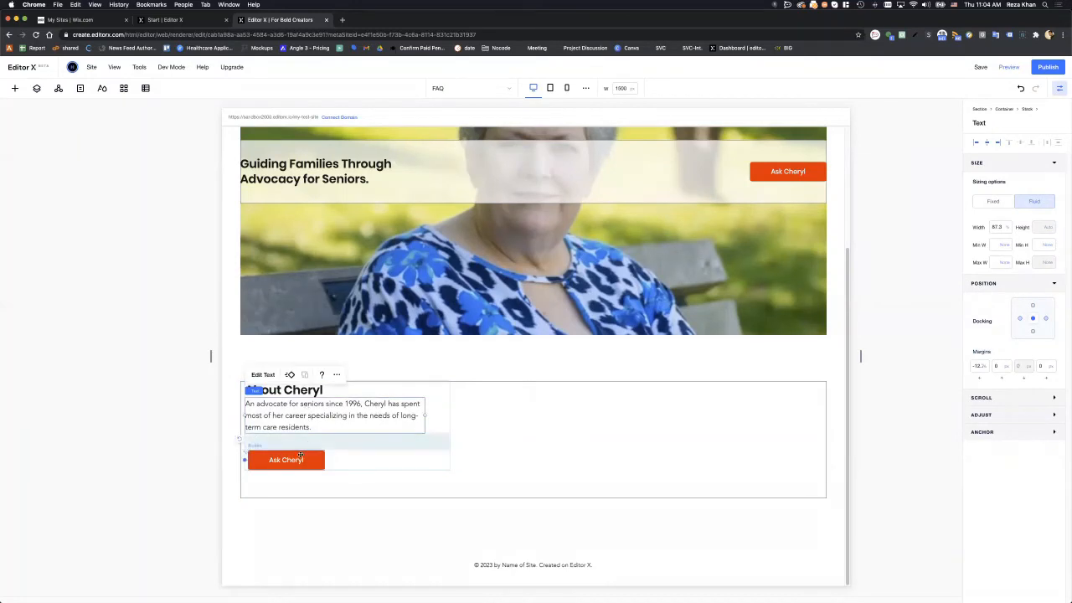
left_click_drag(299, 459, 296, 441)
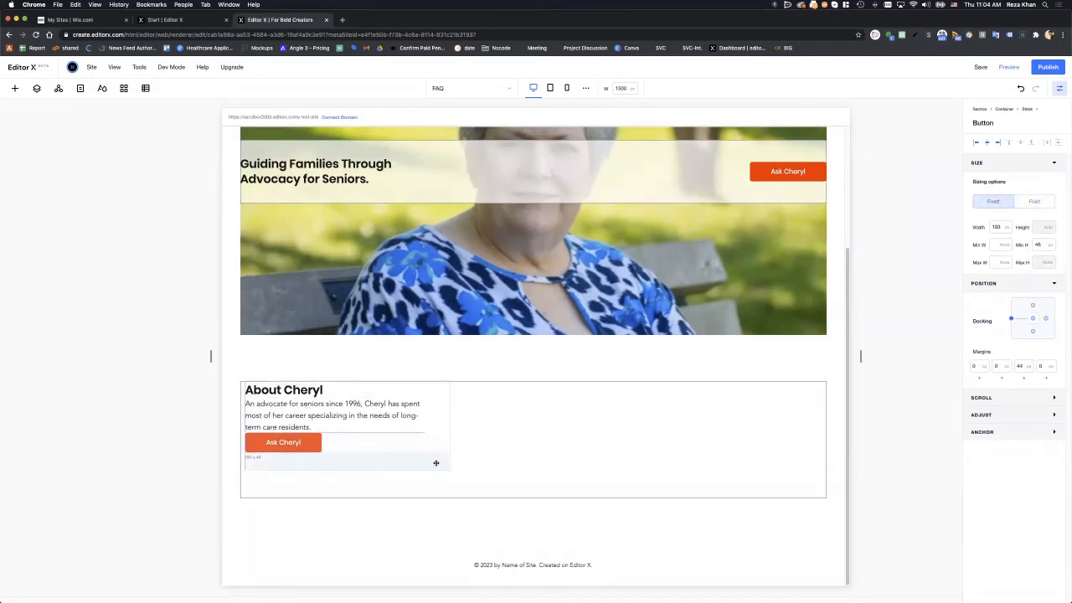
left_click(483, 447)
left_click(361, 459)
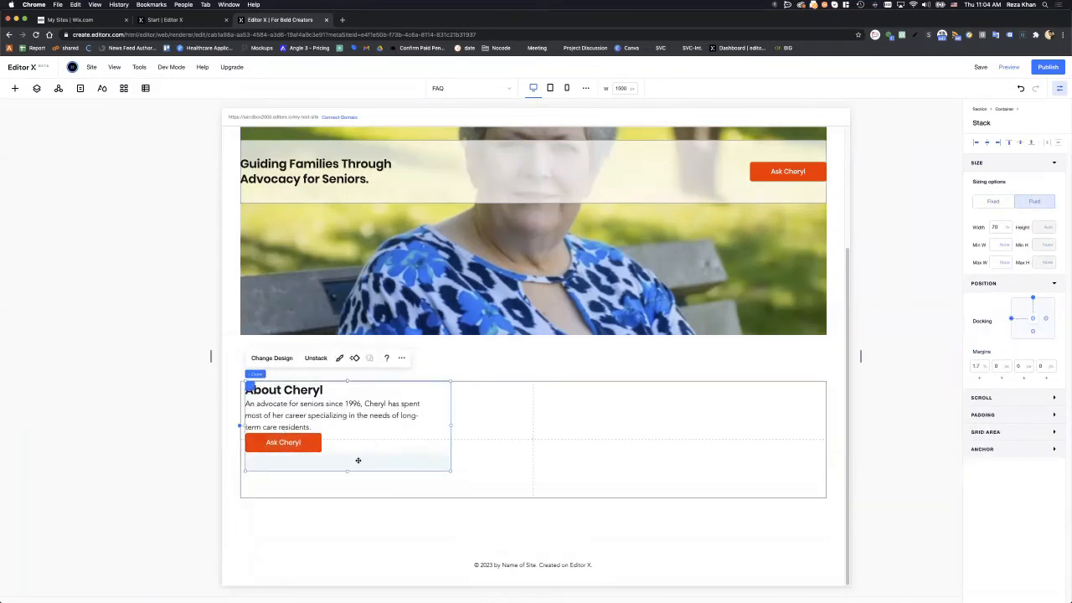
left_click(482, 422)
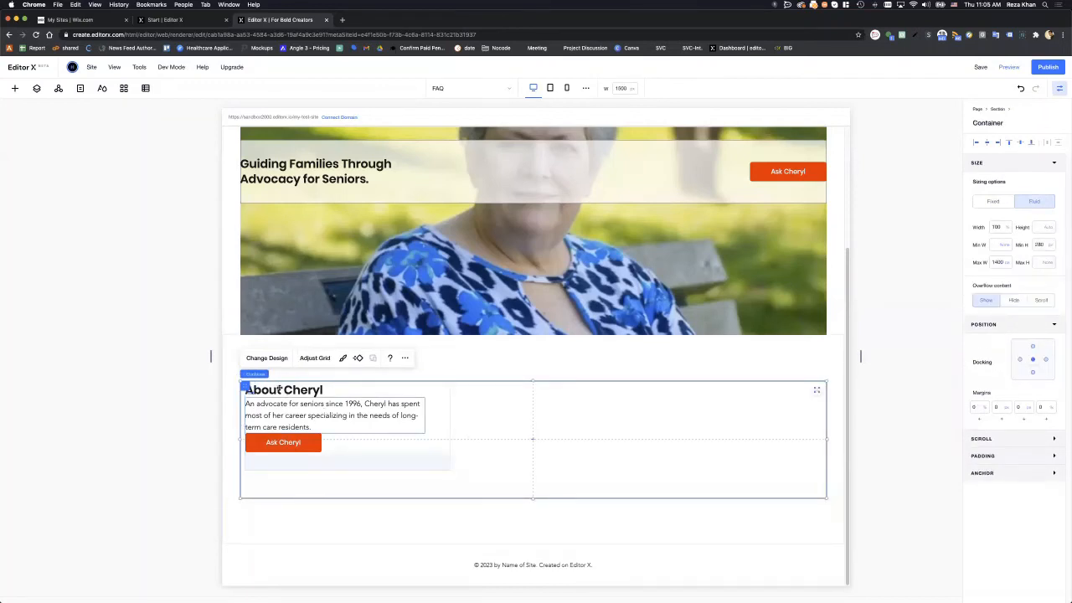
- Change the grid's first row minimum height from 140 px to Auto in Edit Grid
left_click(433, 402)
left_click(489, 427)
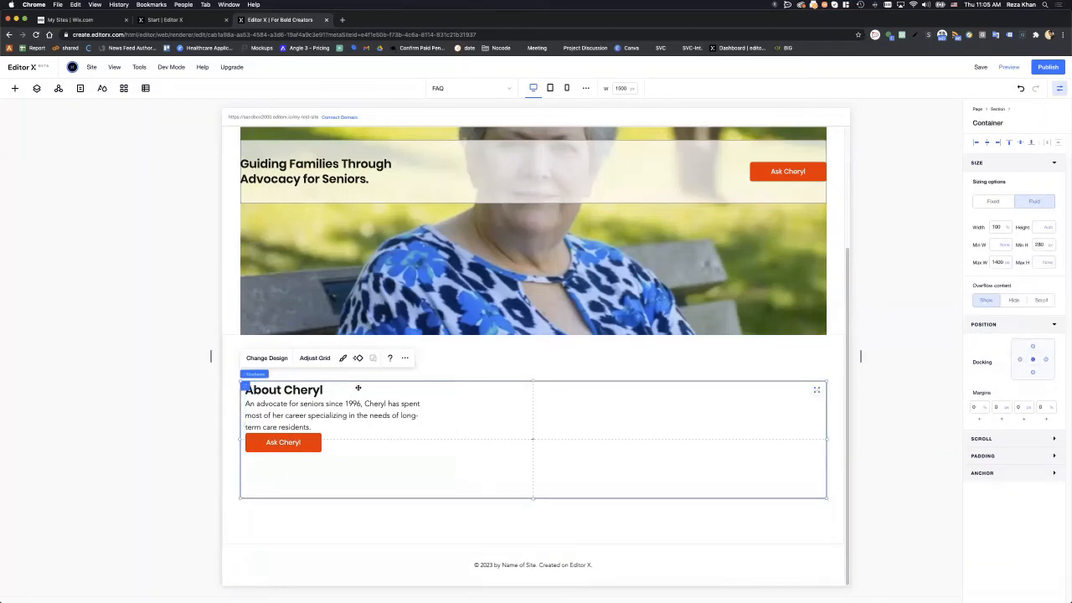
left_click(318, 359)
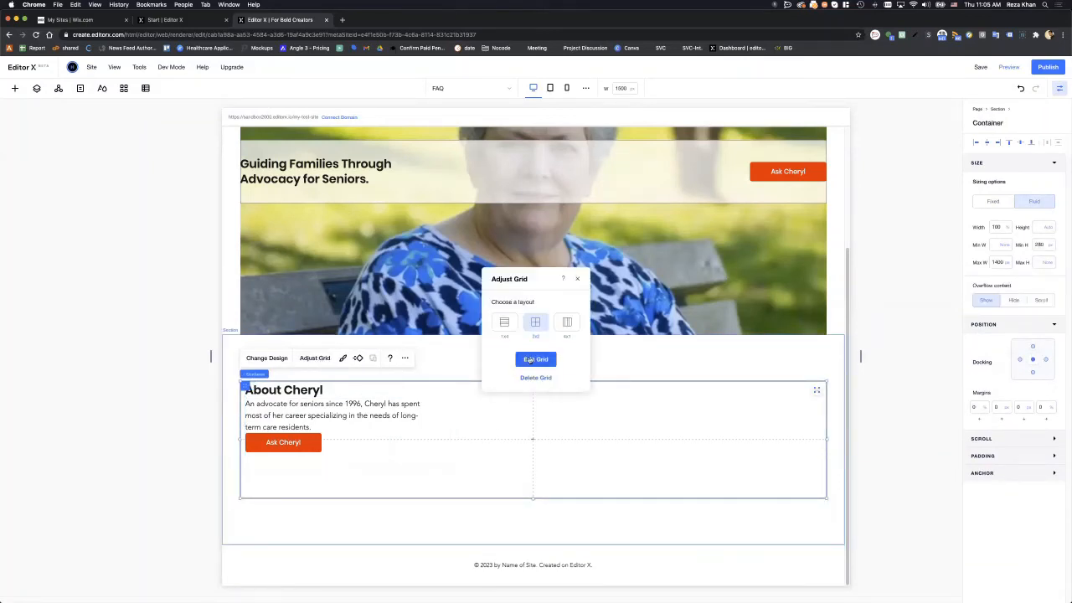
left_click(529, 359)
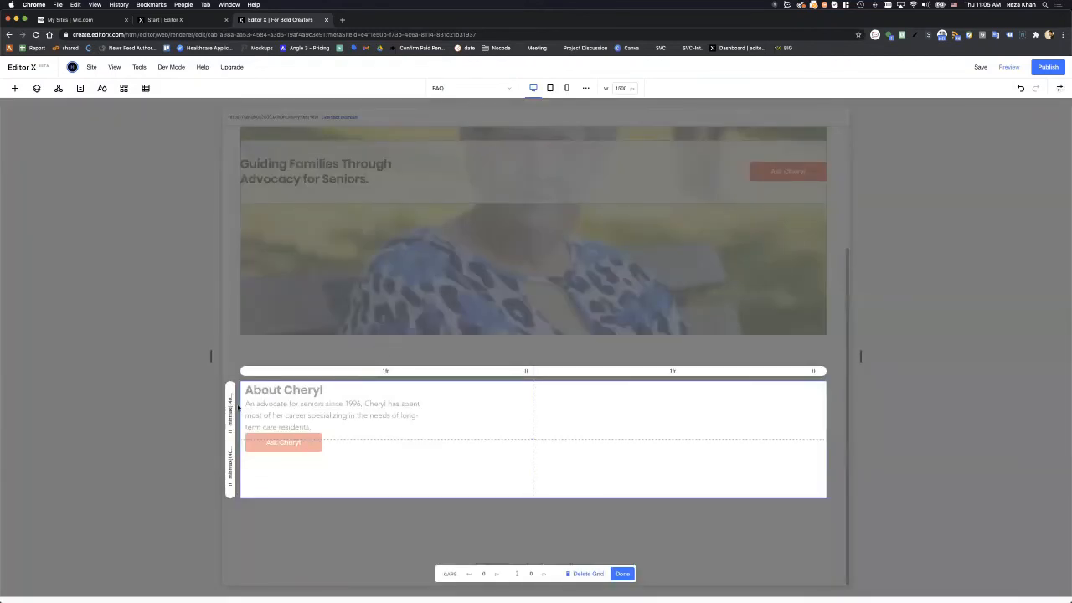
left_click(232, 409)
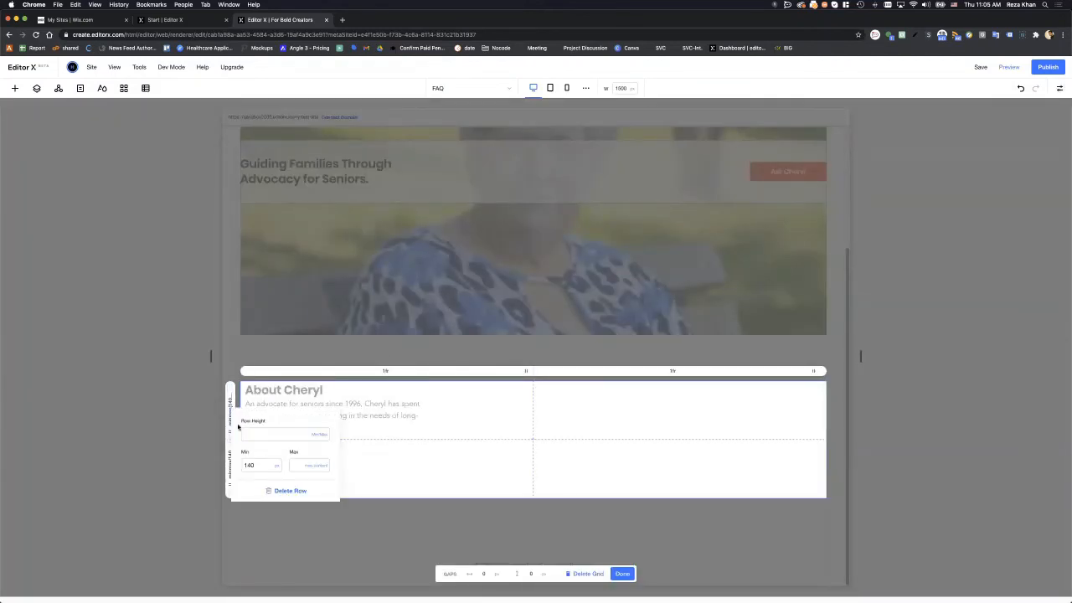
left_click(255, 467)
left_click(278, 468)
left_click(285, 426)
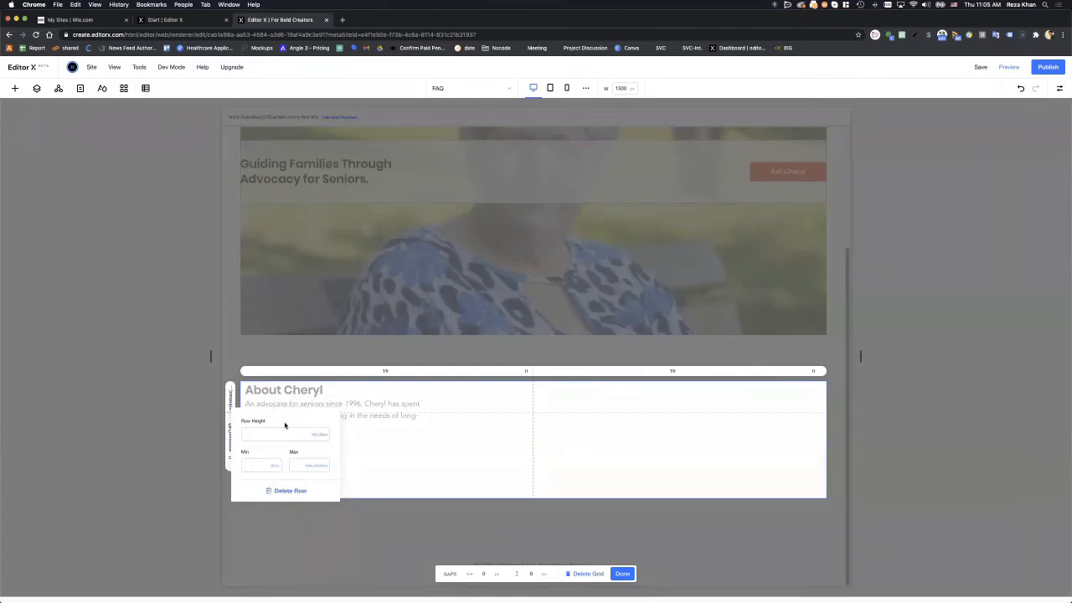
left_click(460, 450)
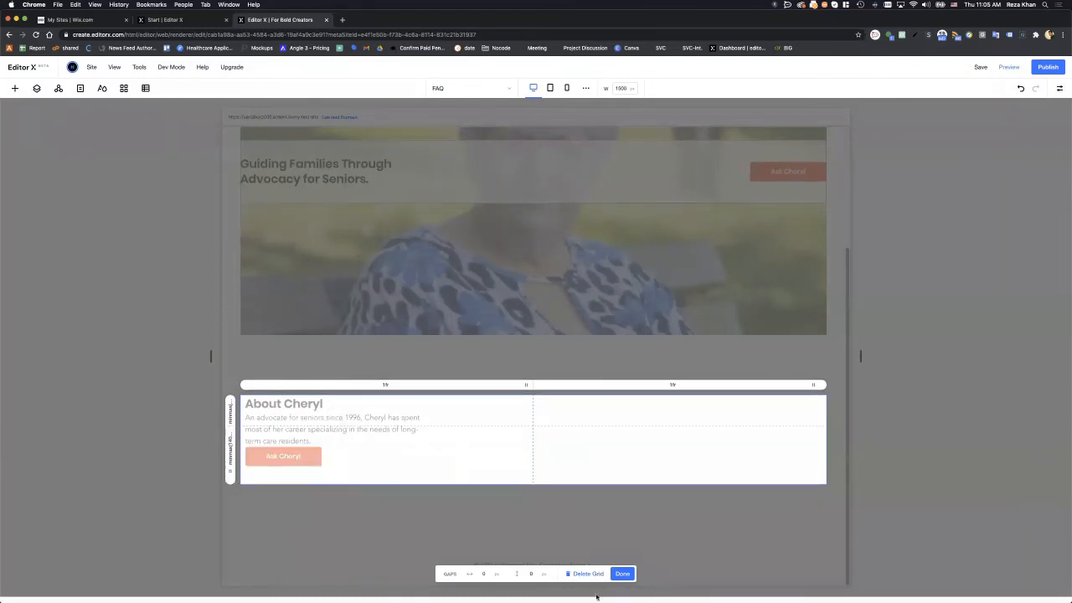
left_click(623, 574)
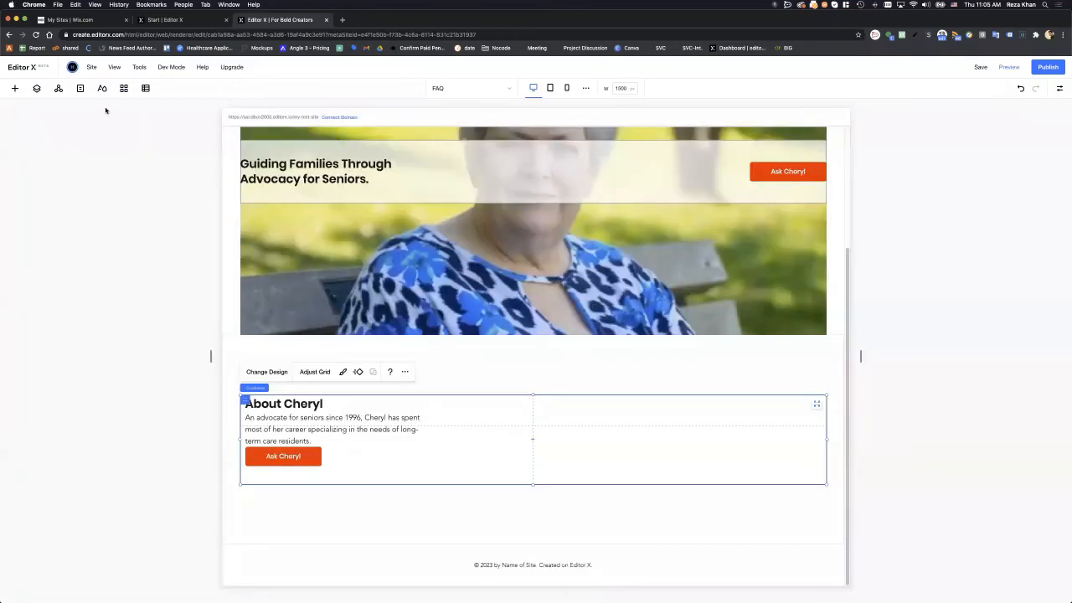
- Select the About Cheryl stack from the Layers panel and align it left to remove its left margin
left_click(42, 89)
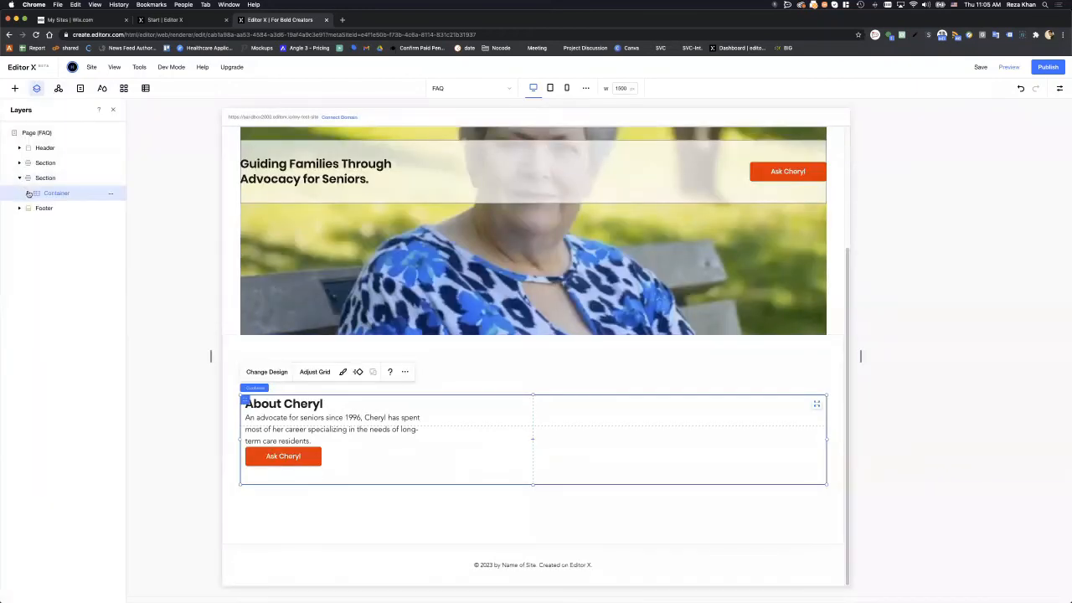
left_click(28, 192)
left_click(37, 208)
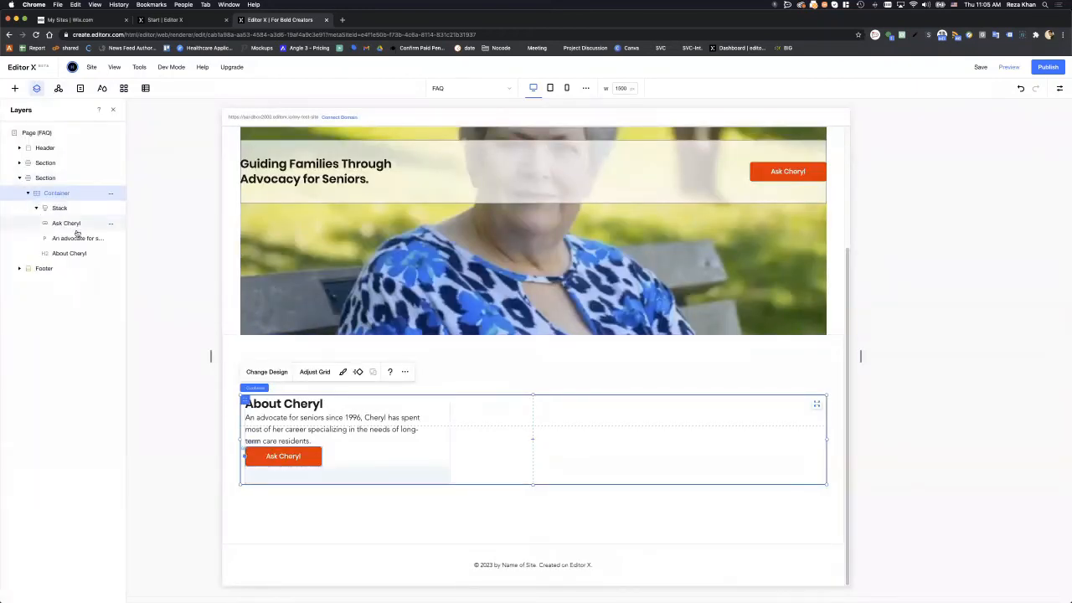
left_click(67, 211)
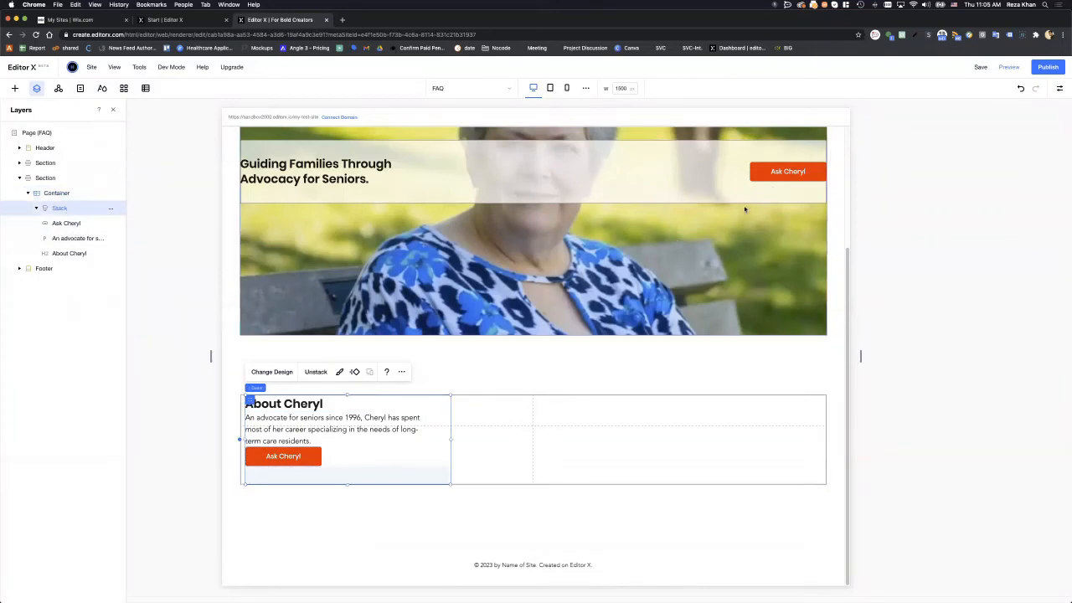
left_click(1059, 89)
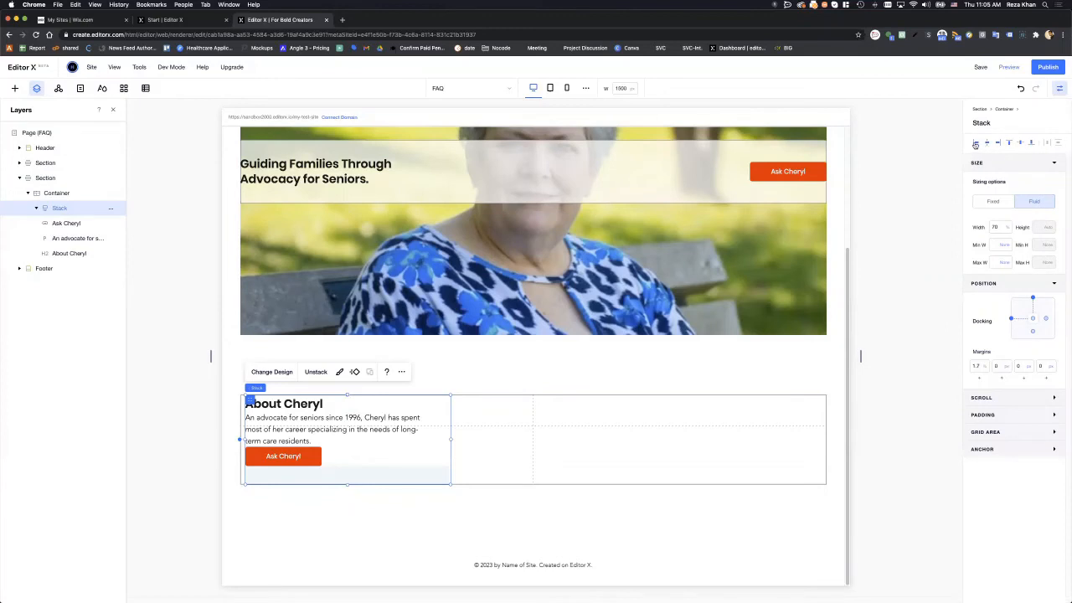
left_click(975, 144)
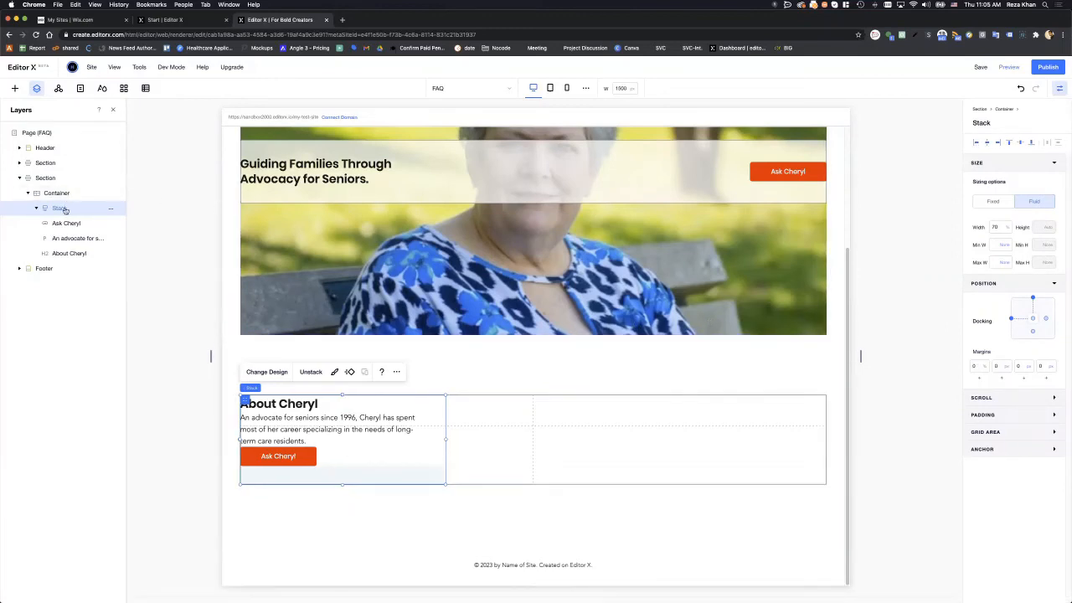
left_click(466, 453)
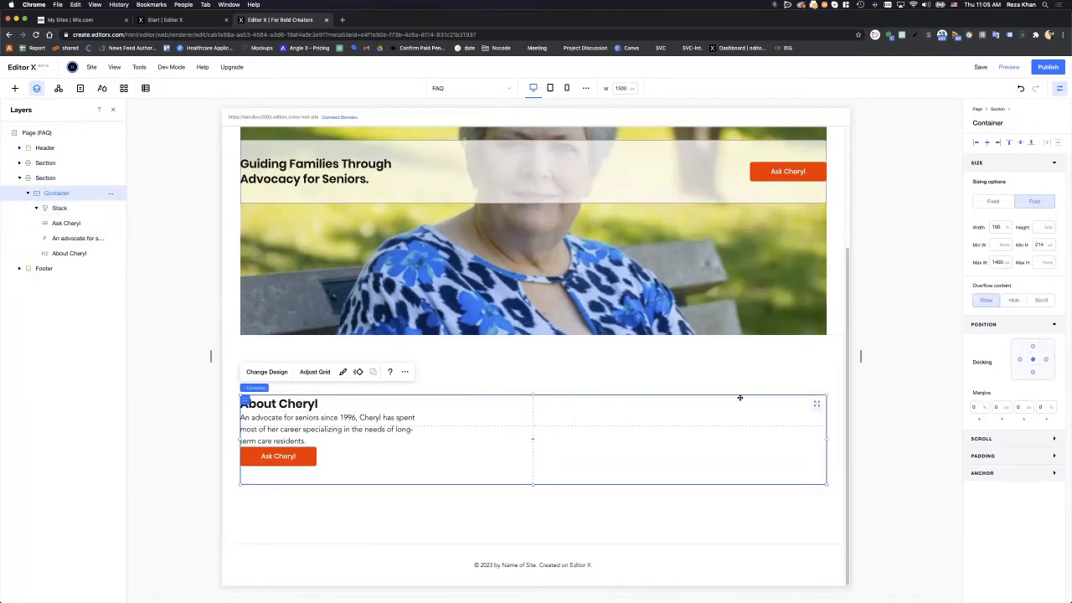
- Give the grid's first row a 500 px minimum height, then publish the site
left_click(308, 372)
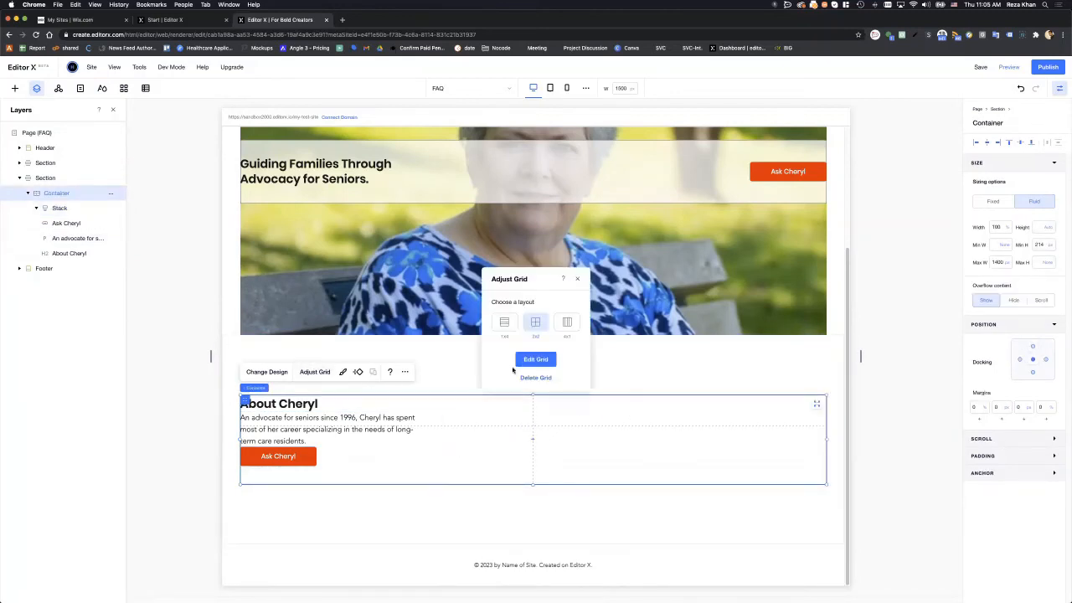
left_click(550, 359)
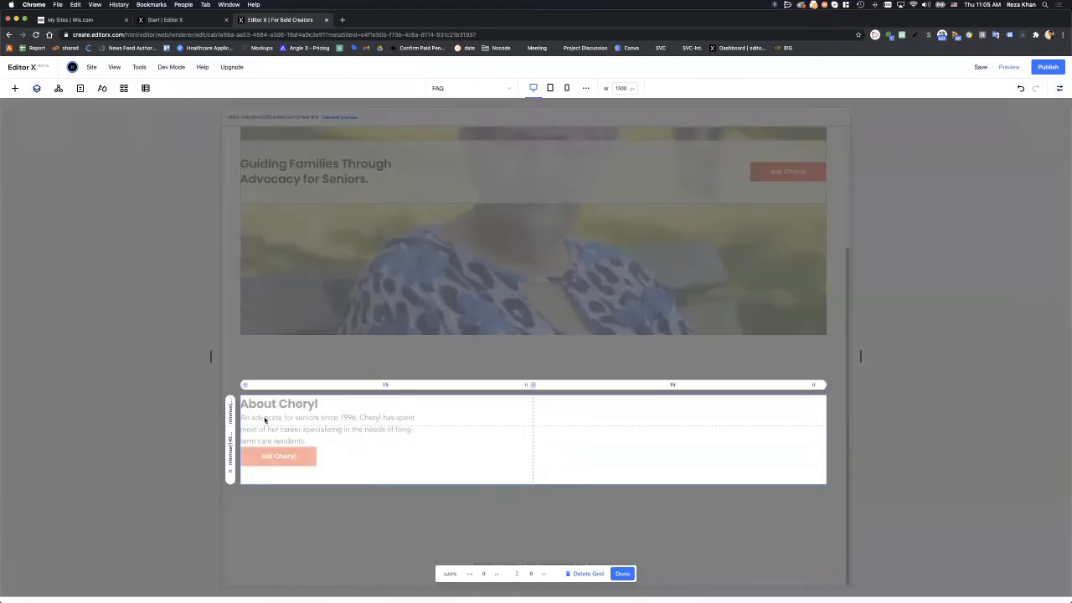
left_click(228, 411)
left_click(233, 409)
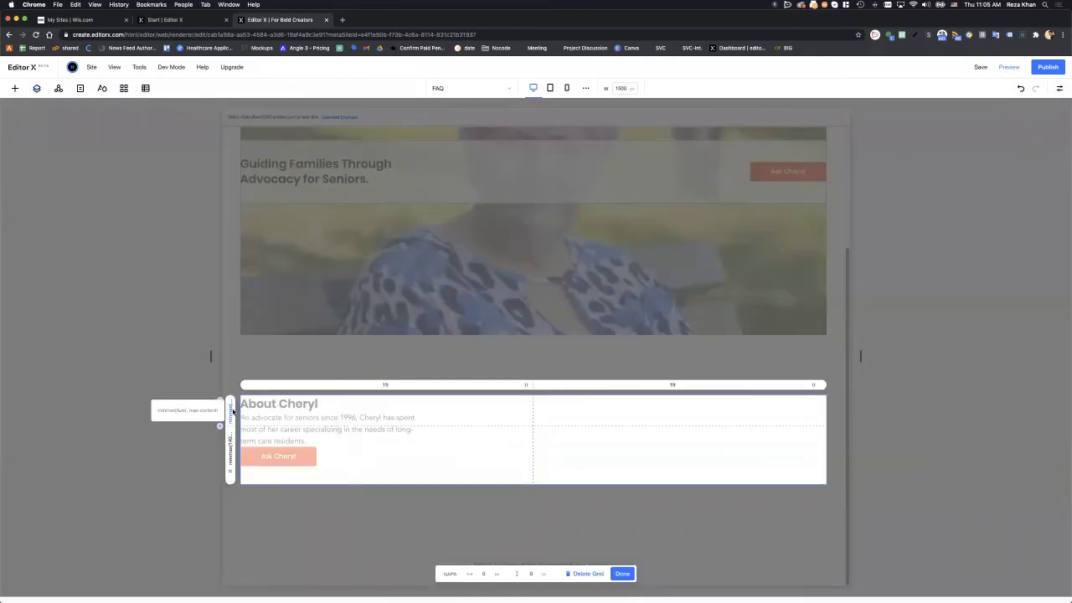
left_click(233, 410)
left_click(276, 469)
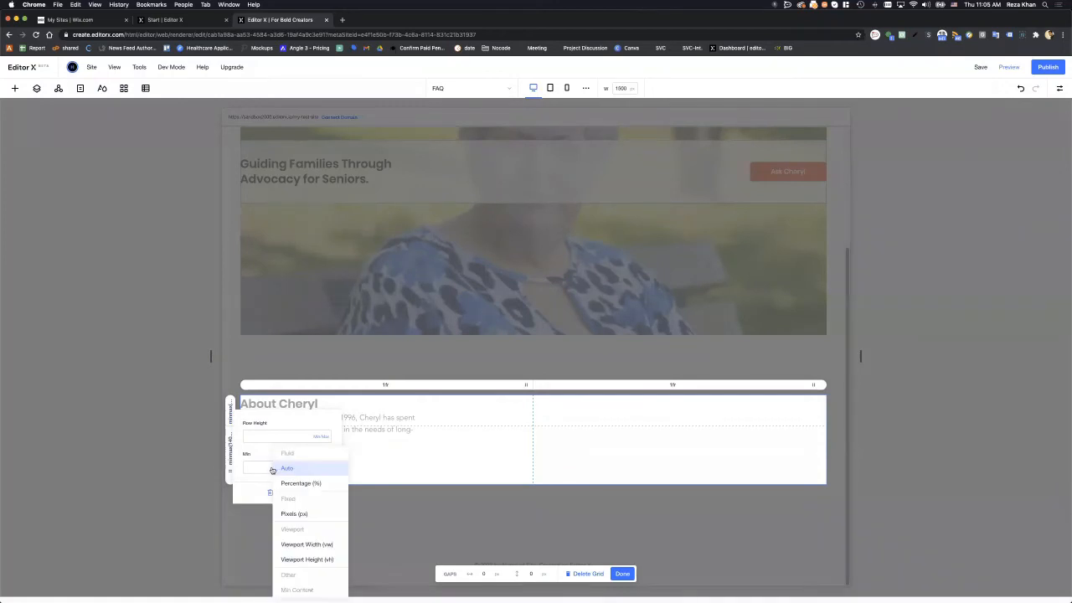
left_click(272, 470)
left_click(272, 470)
left_click(260, 470)
left_click(260, 469)
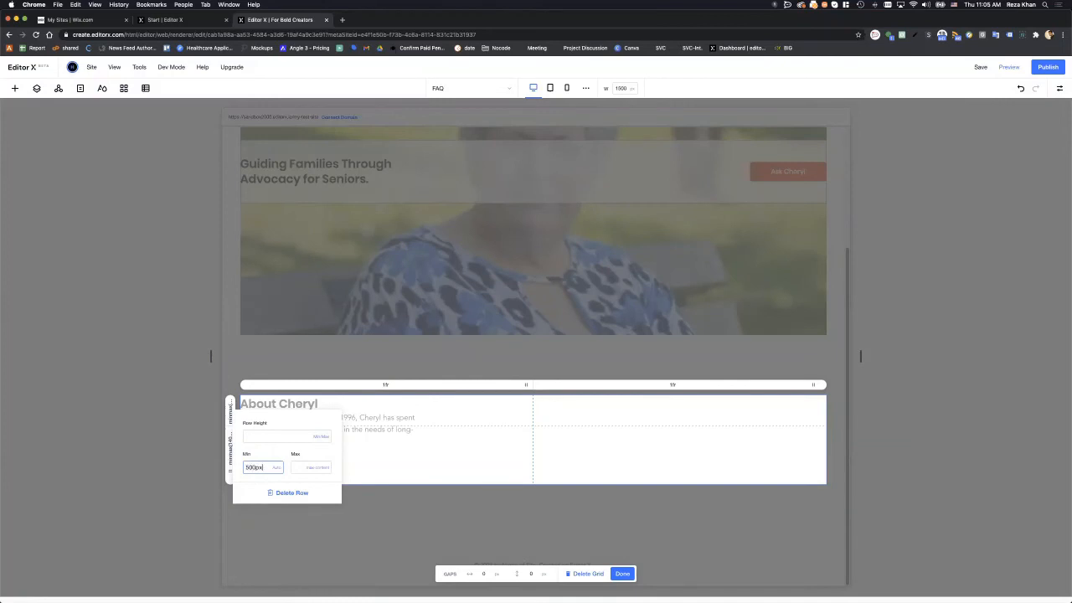
key("Return")
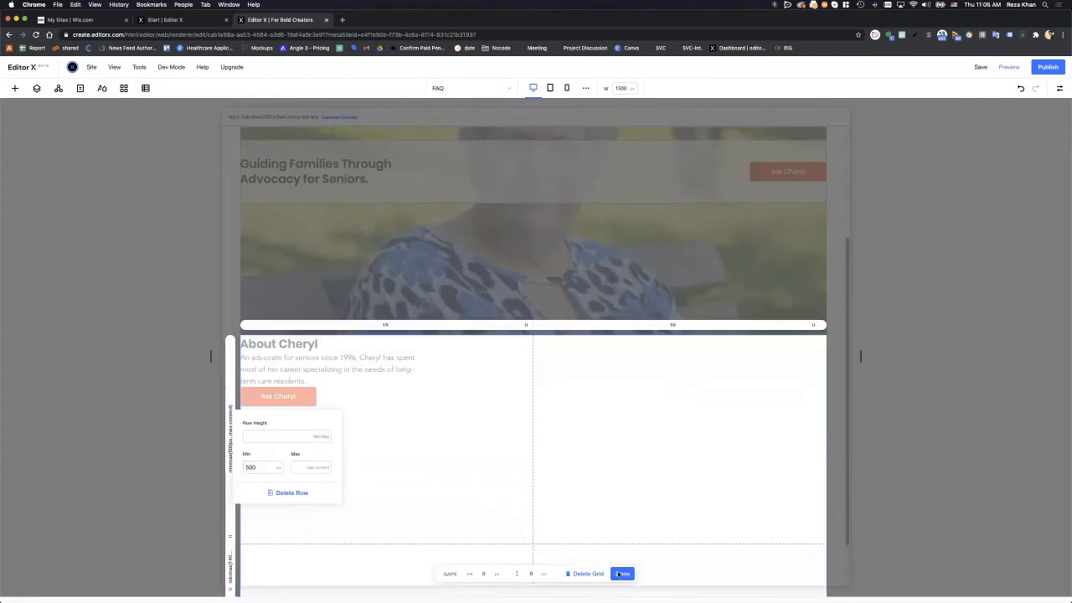
left_click(621, 575)
left_click(620, 575)
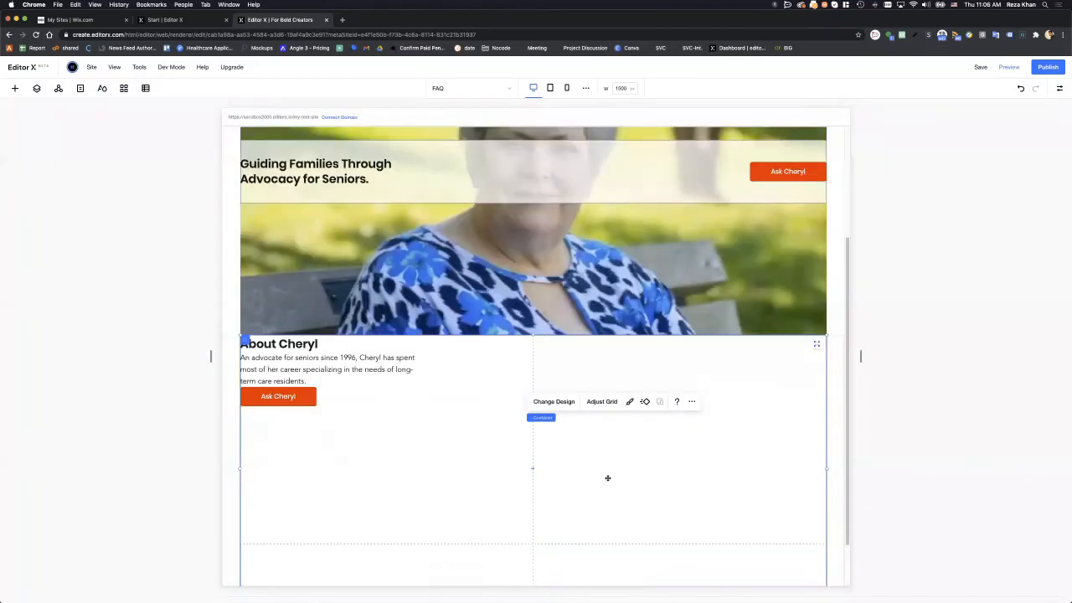
left_click(1045, 69)
- Edit the About Cheryl container's grid and set the first row's minimum height to auto
left_click(426, 483)
left_click(498, 499)
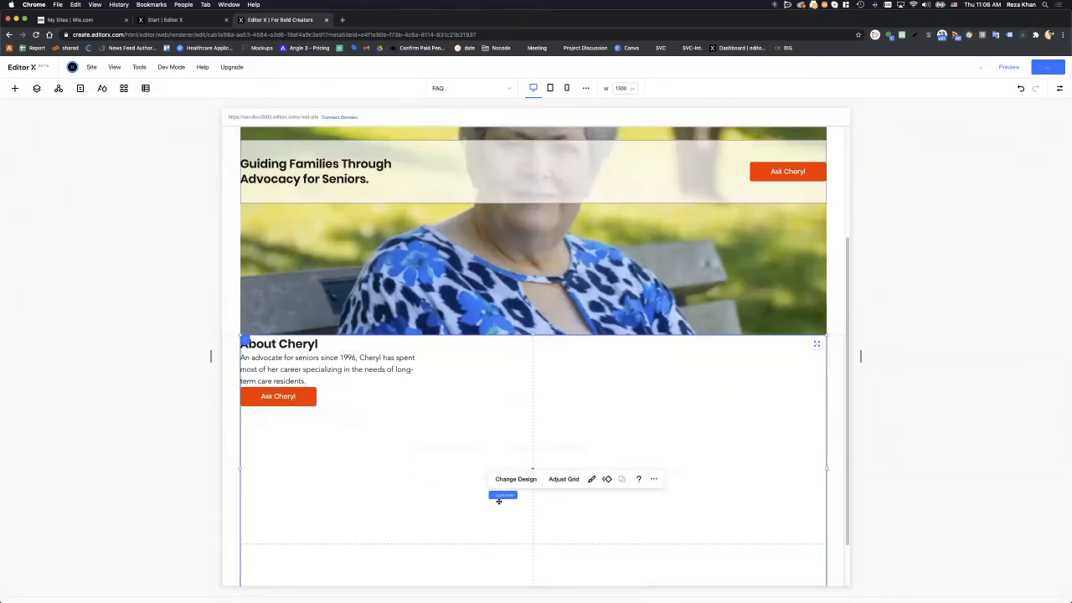
left_click(518, 436)
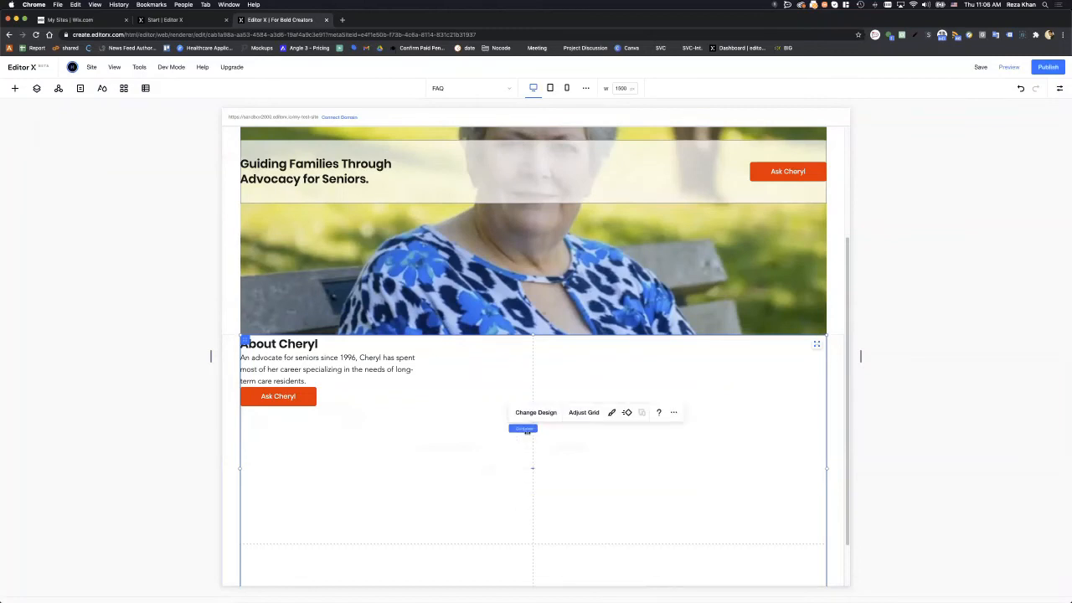
left_click(583, 415)
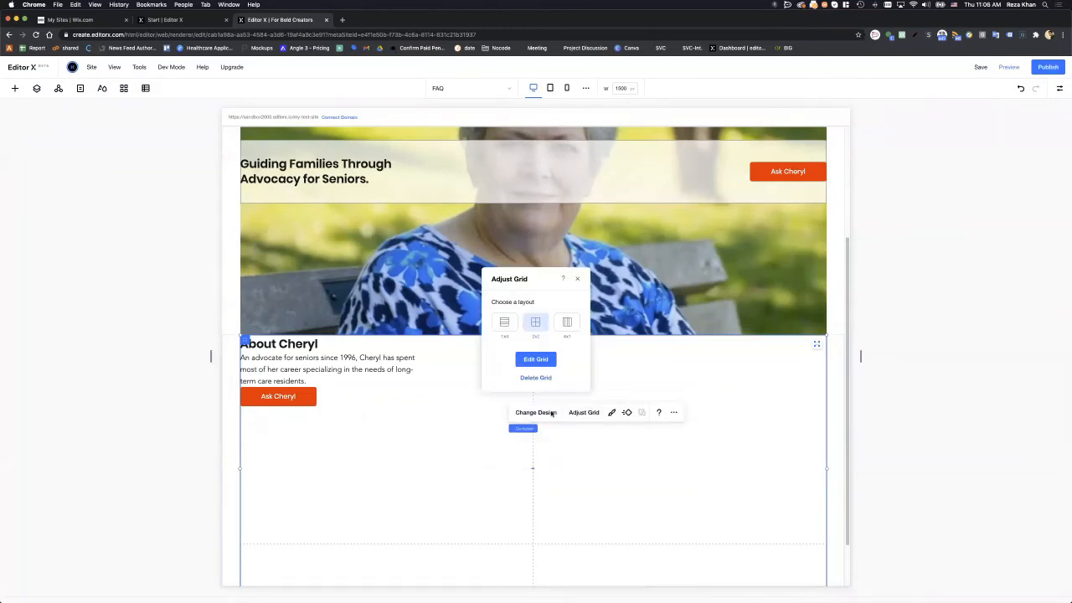
left_click(536, 359)
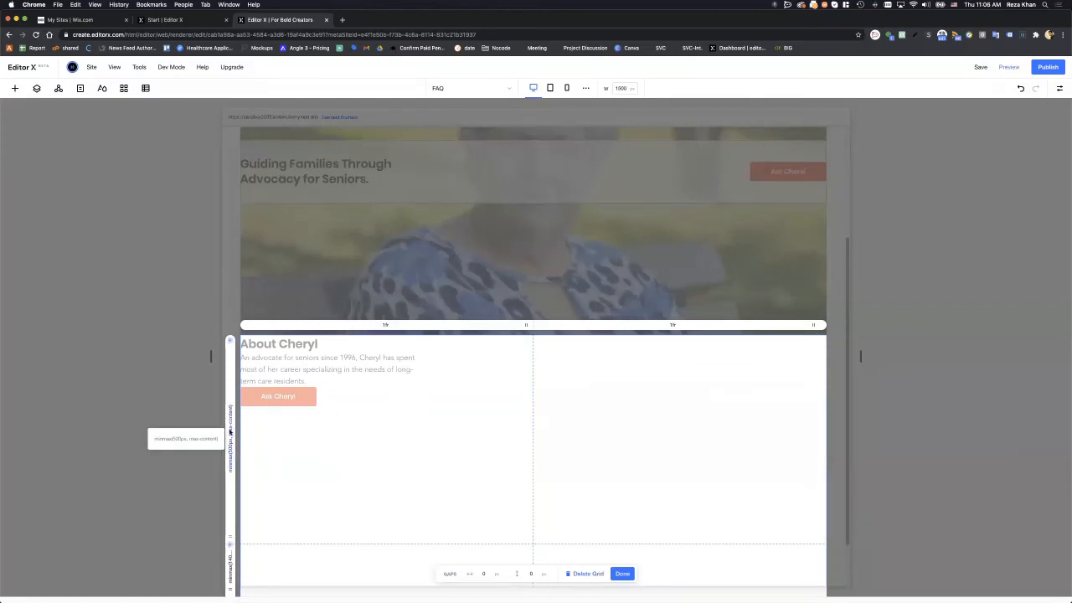
left_click(234, 431)
left_click(268, 488)
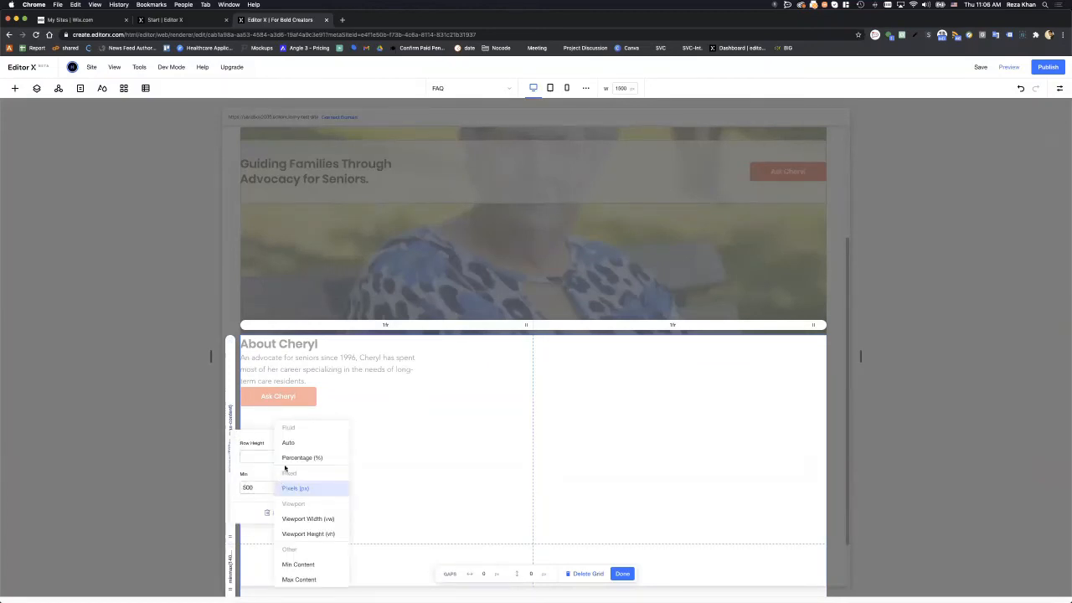
left_click(288, 444)
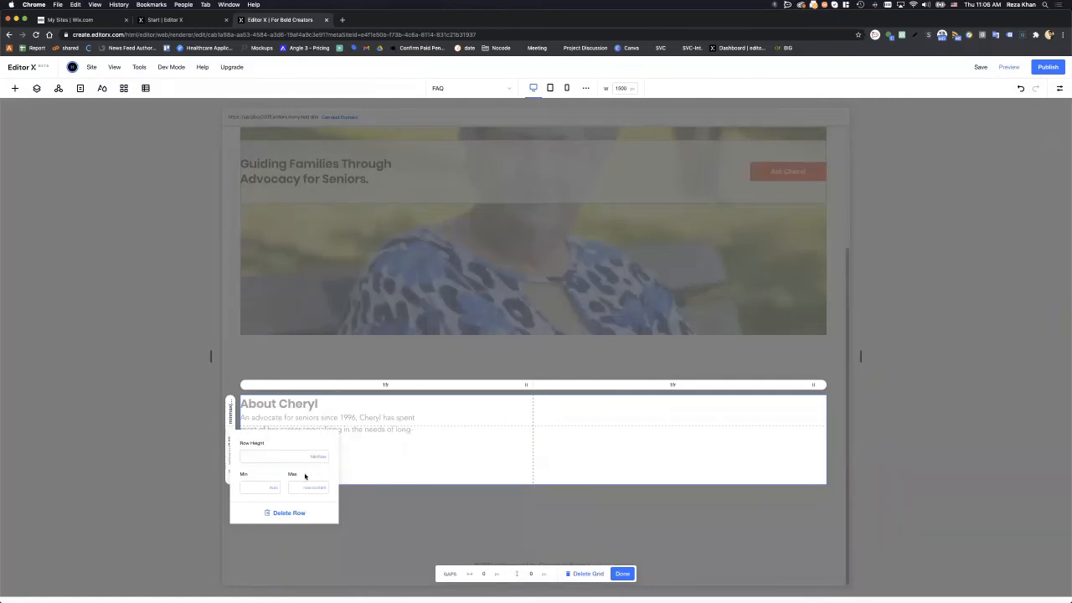
- Change the first row's minimum height to Max Content after trying Min Content
left_click(276, 490)
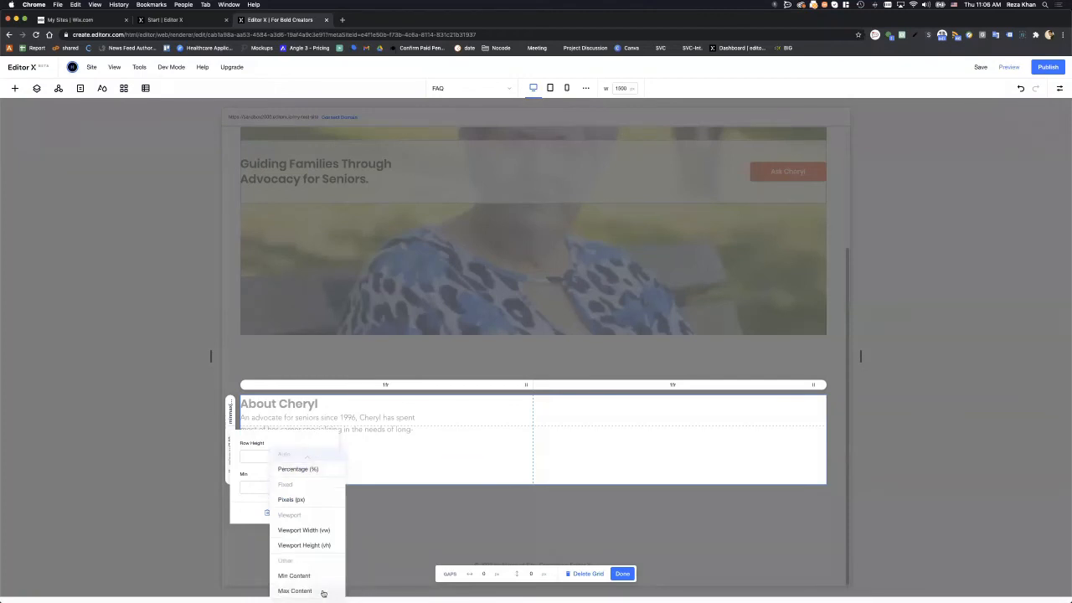
left_click(323, 592)
left_click(266, 489)
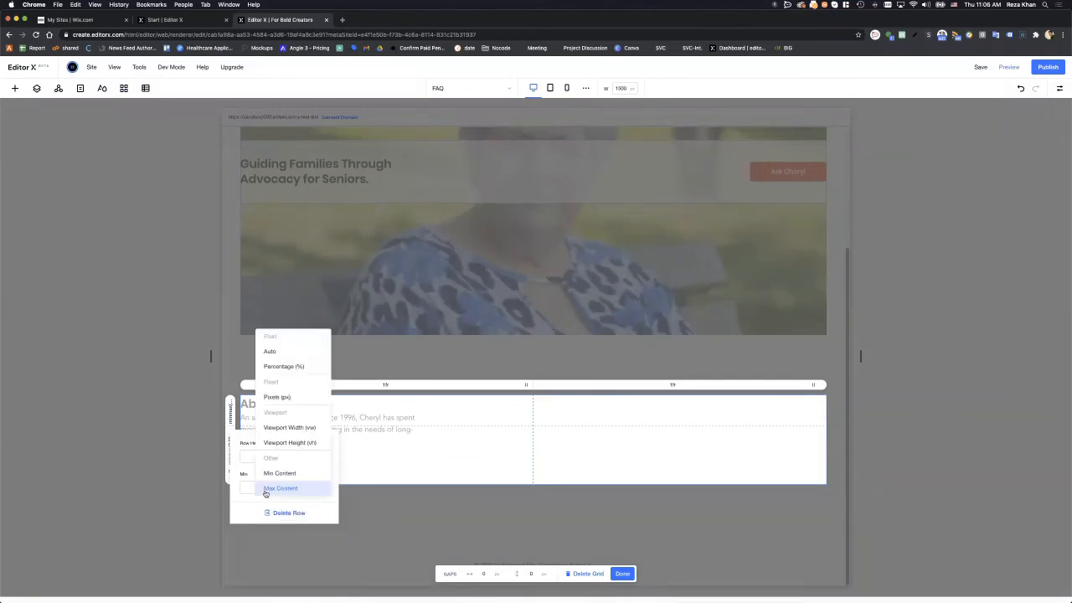
left_click(286, 474)
left_click(279, 487)
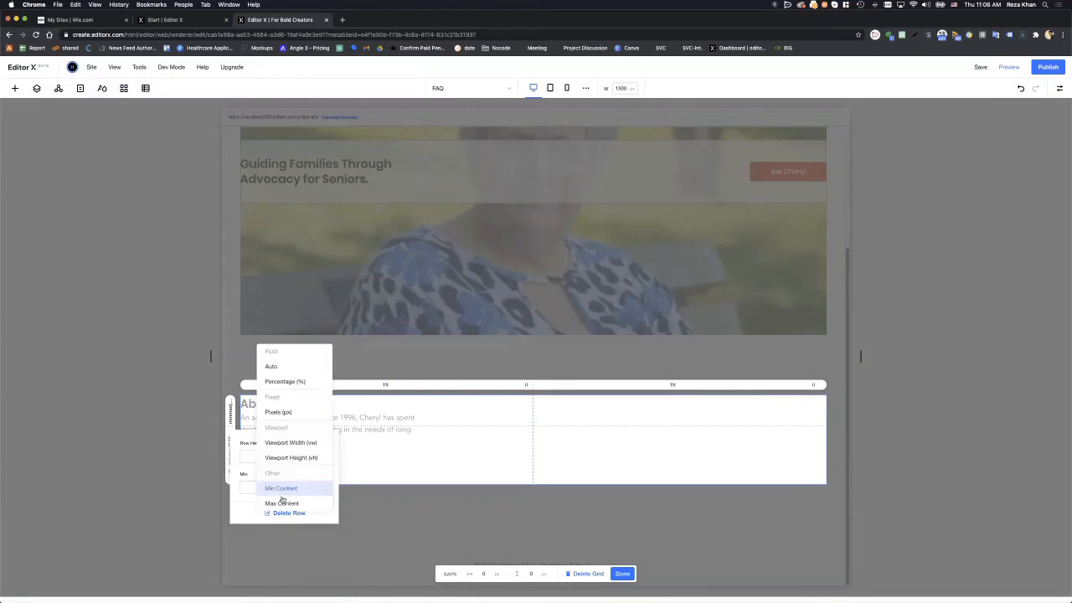
left_click(285, 505)
left_click(622, 574)
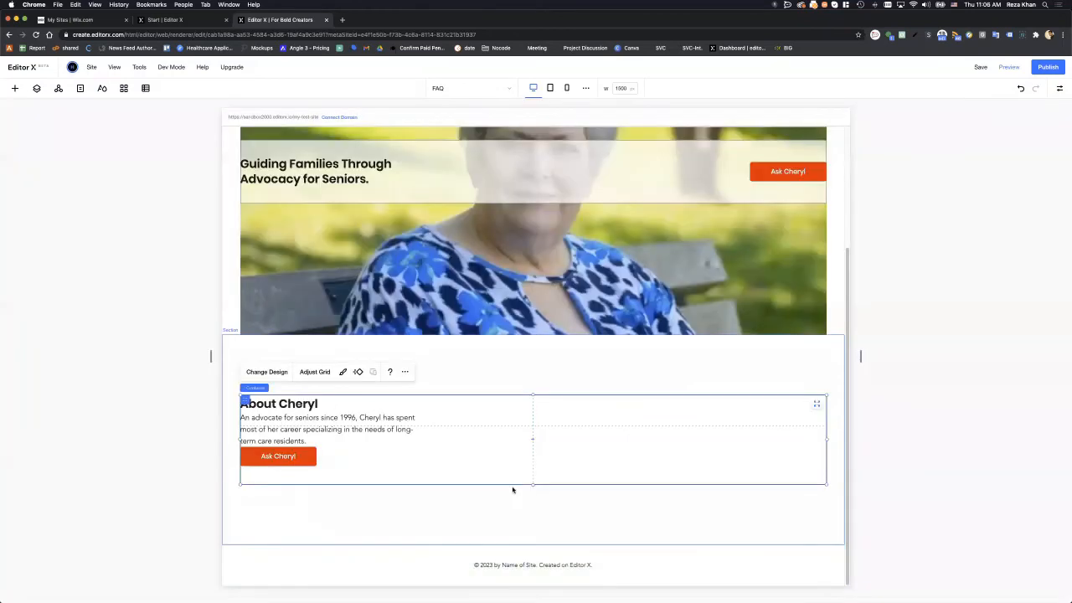
left_click(518, 496)
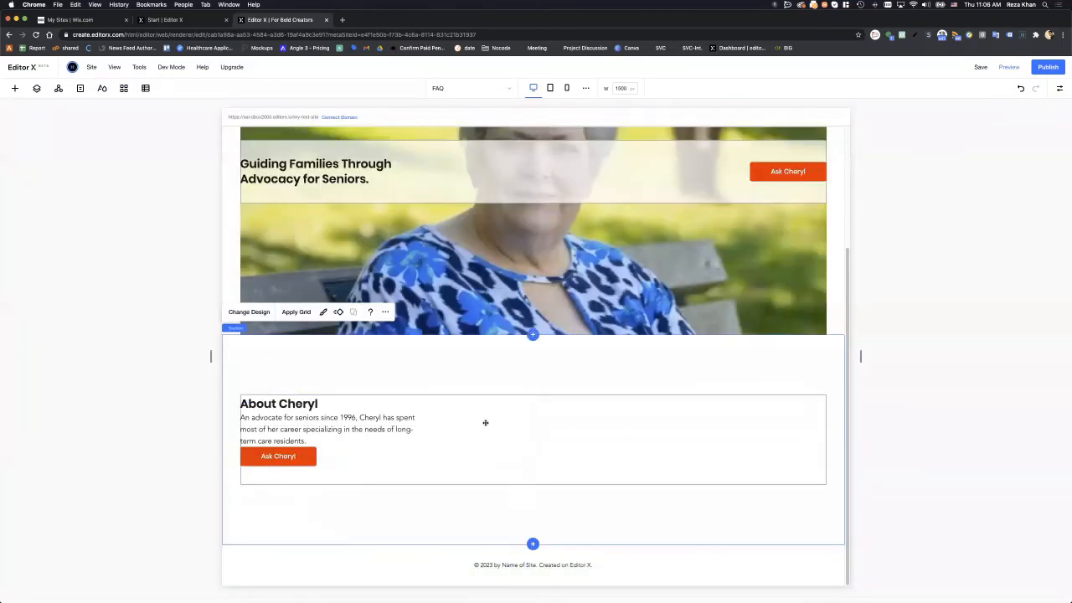
- Drag the About Cheryl container taller, undoing an accidental move of the text stack
left_click(477, 411)
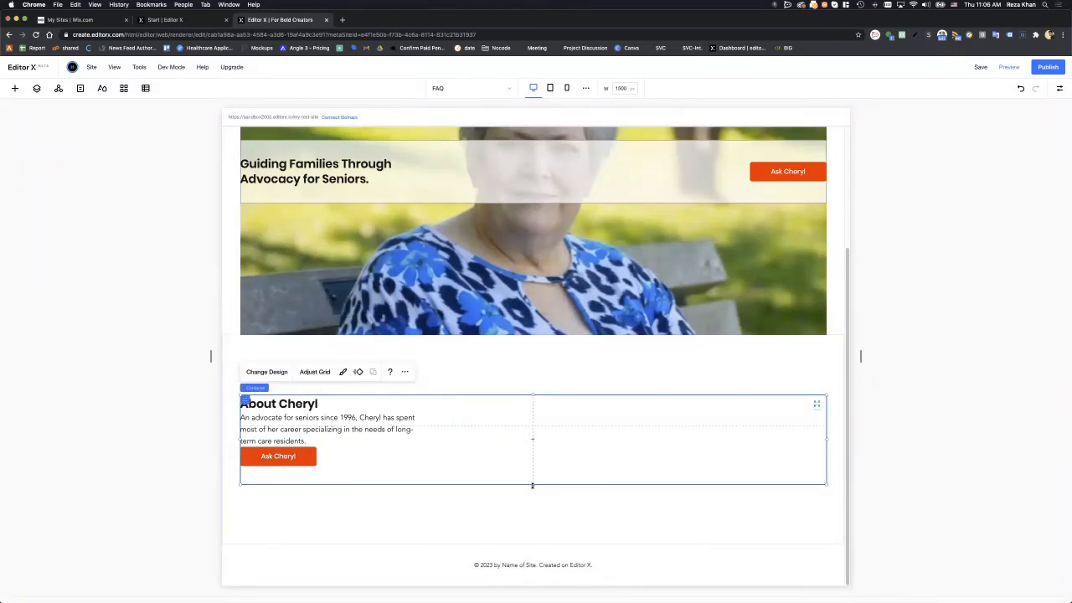
left_click_drag(532, 485, 532, 538)
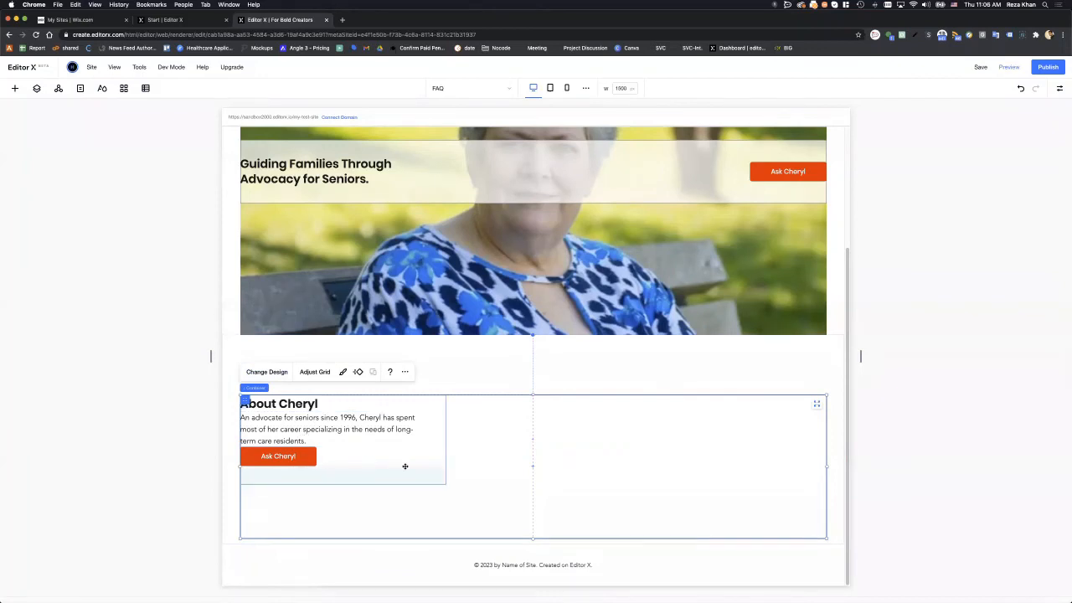
left_click_drag(406, 467, 433, 489)
left_click(548, 491)
key("super+z")
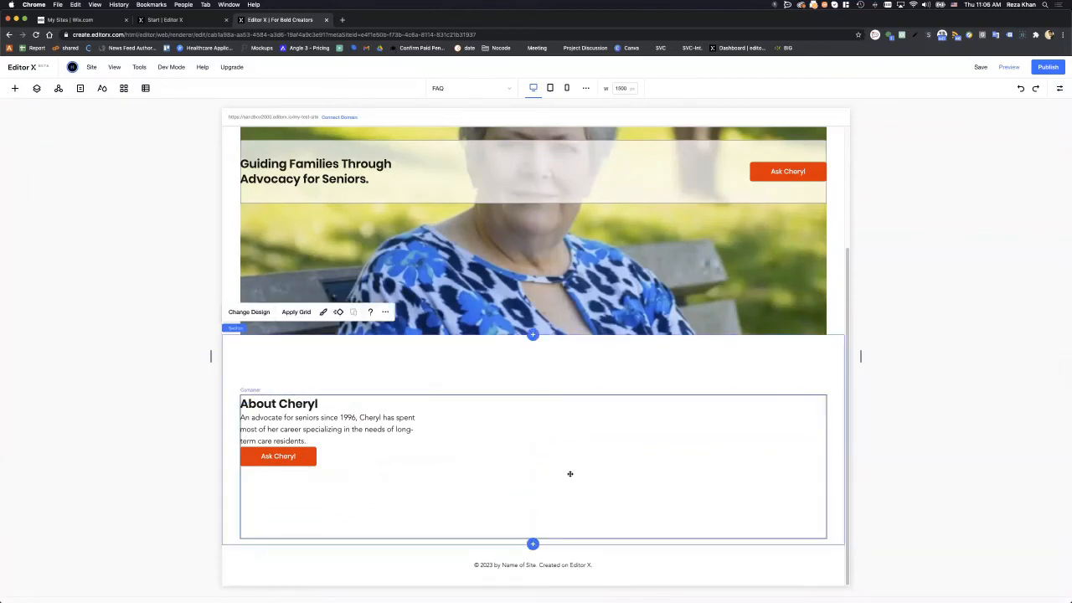
- Delete the grid from the About Cheryl container
left_click(314, 372)
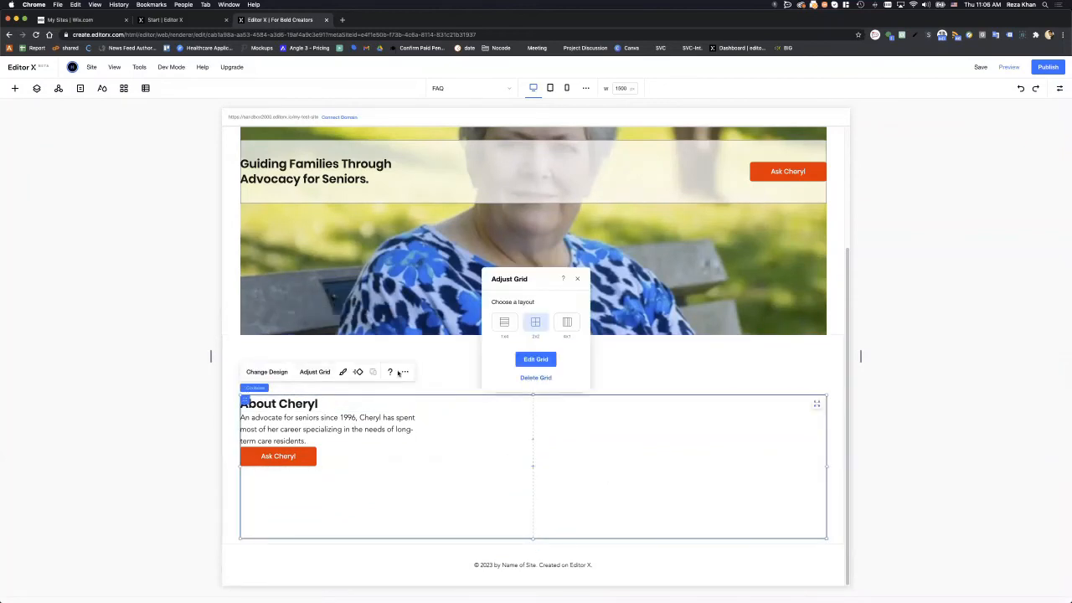
left_click(533, 360)
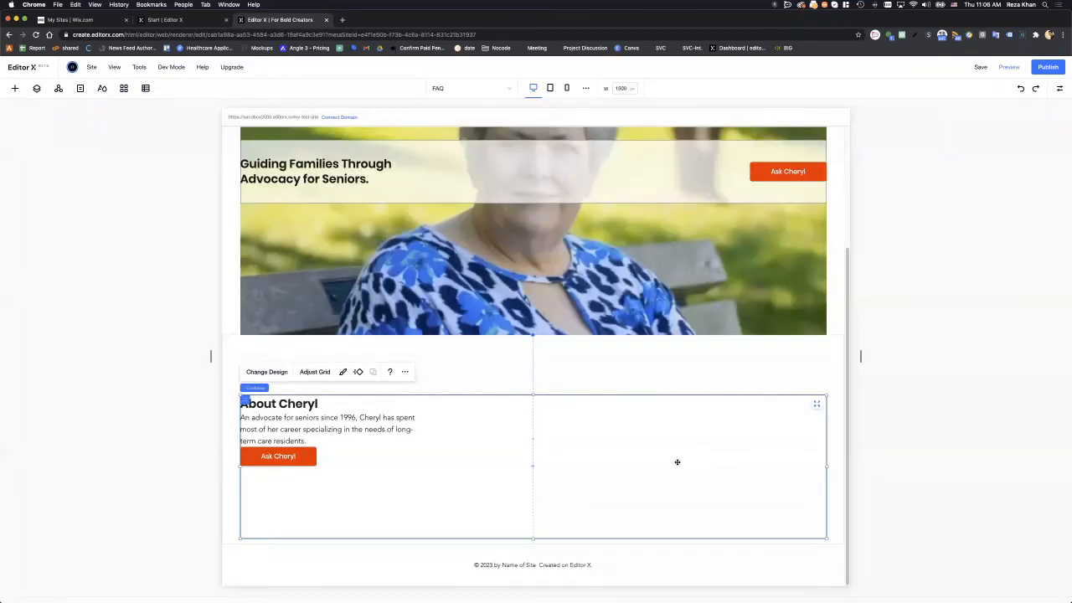
left_click(315, 371)
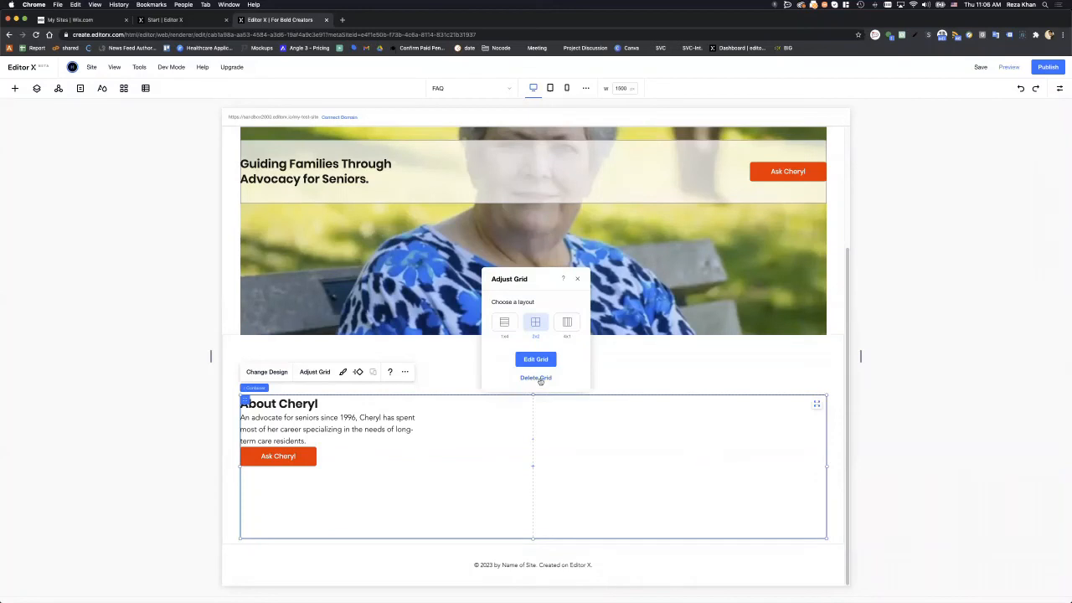
left_click(540, 381)
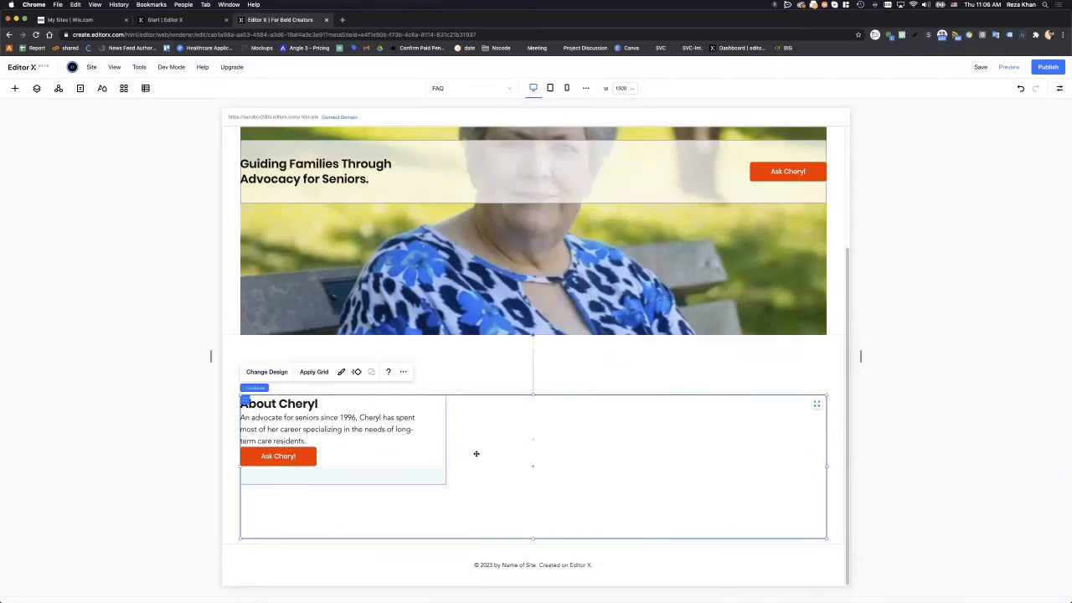
- Apply a 2x2 grid layout to the About Cheryl container
left_click(311, 372)
left_click(499, 363)
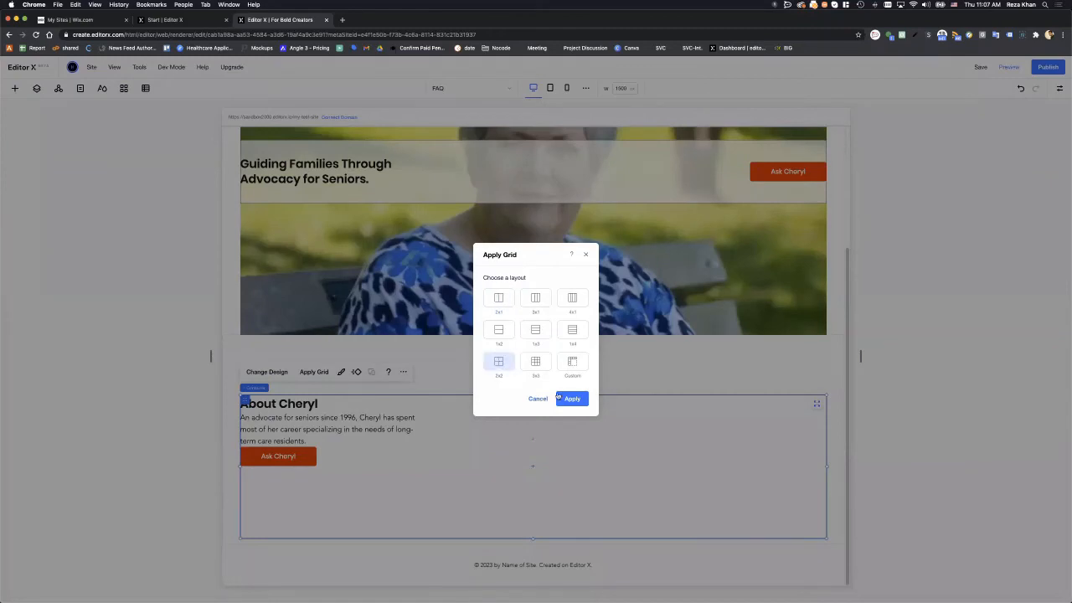
left_click(572, 399)
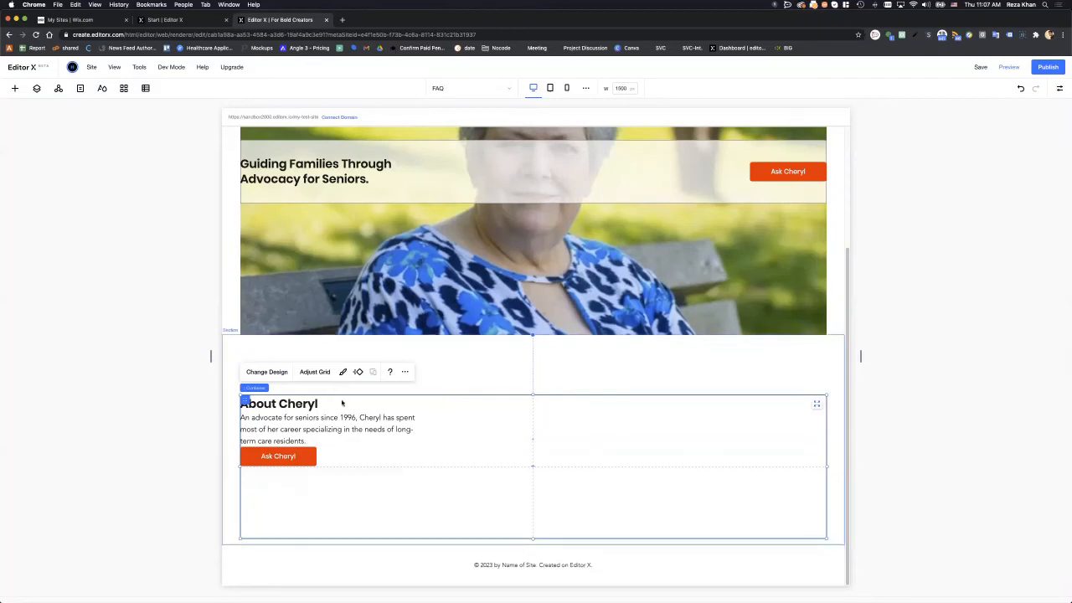
- Shrink the About Cheryl stack to fit its content and bring the Figma prototype into view
left_click(411, 465)
left_click_drag(341, 484, 343, 468)
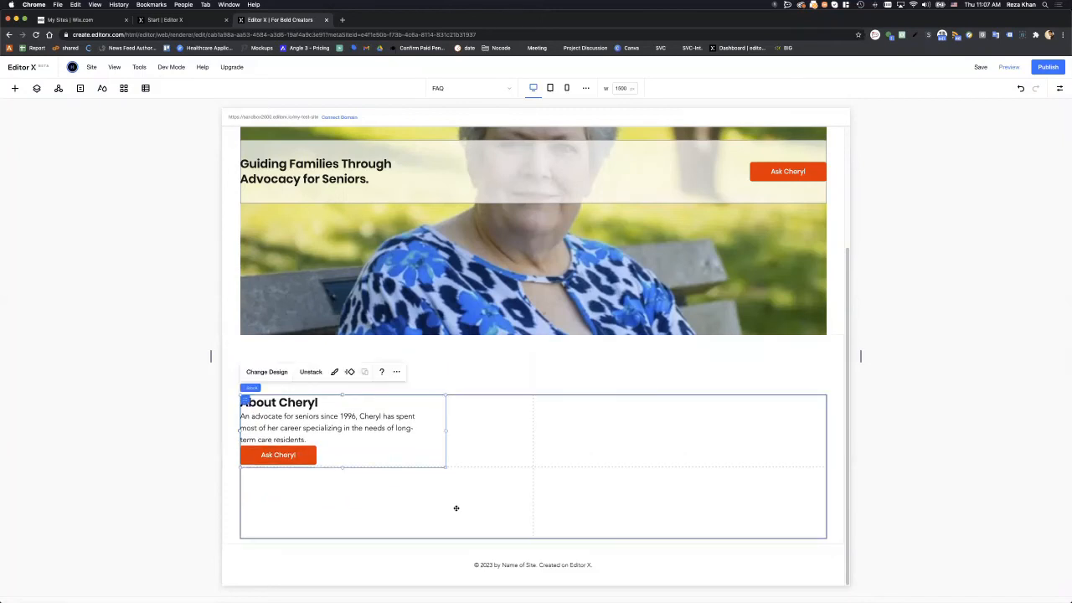
left_click(455, 507)
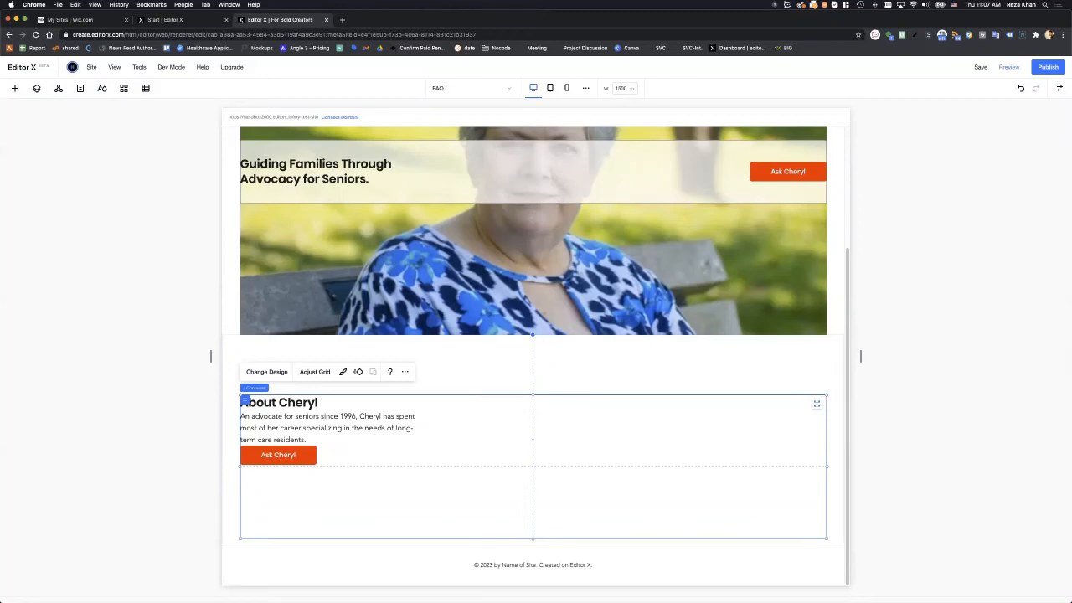
left_click_drag(1071, 204, 424, 153)
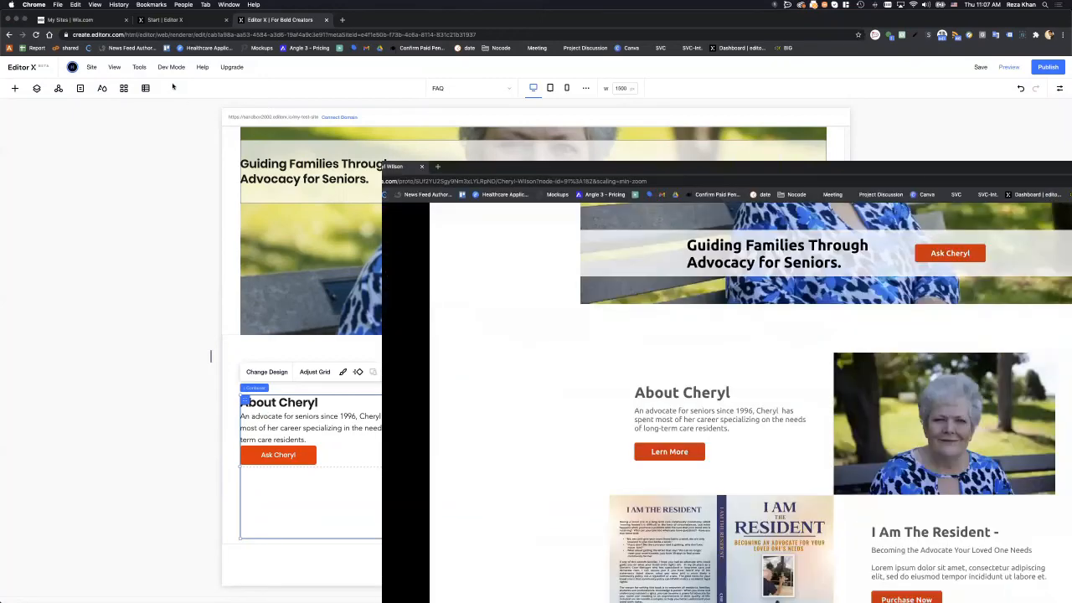
- Scroll the Figma prototype to the About Cheryl section beside the portrait photo
scroll(493, 362, "down", 3)
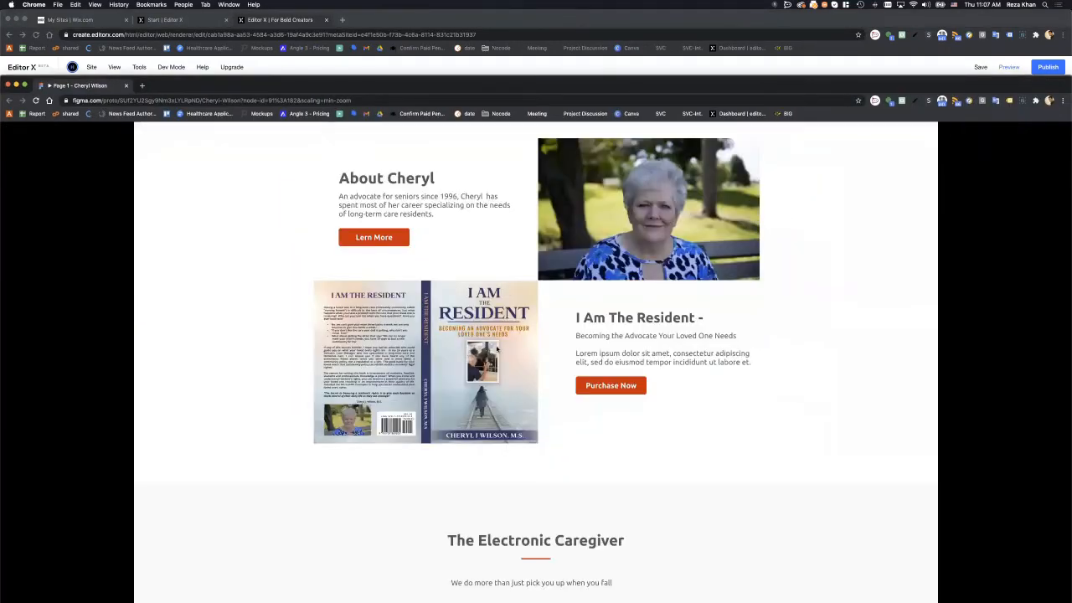
scroll(519, 262, "up", 1)
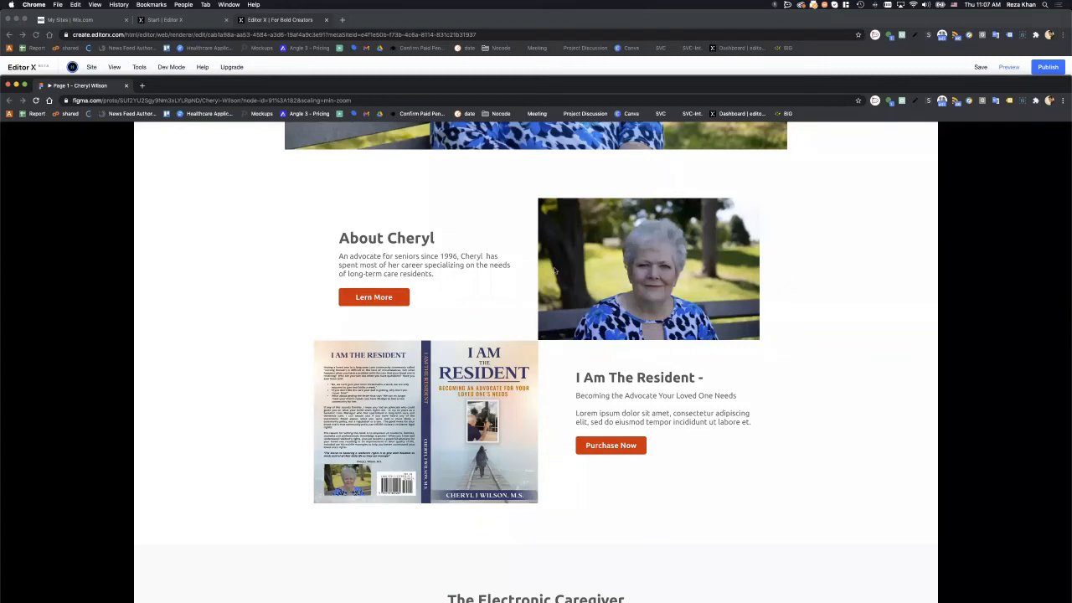
- Drag the Figma prototype window aside to uncover the Editor X window behind it
left_click_drag(491, 86, 1071, 217)
left_click(507, 414)
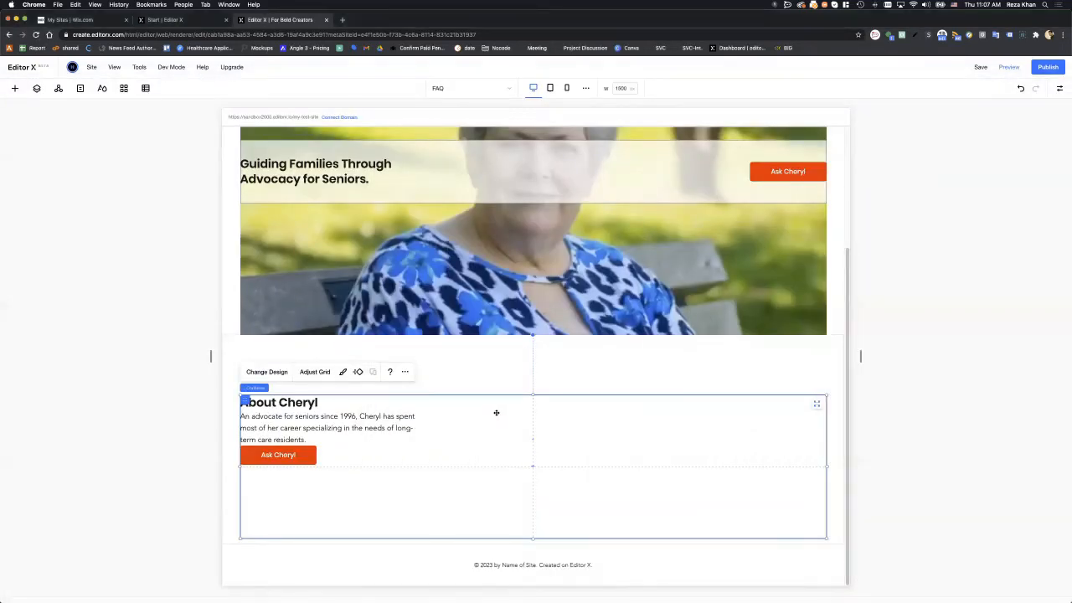
left_click(318, 371)
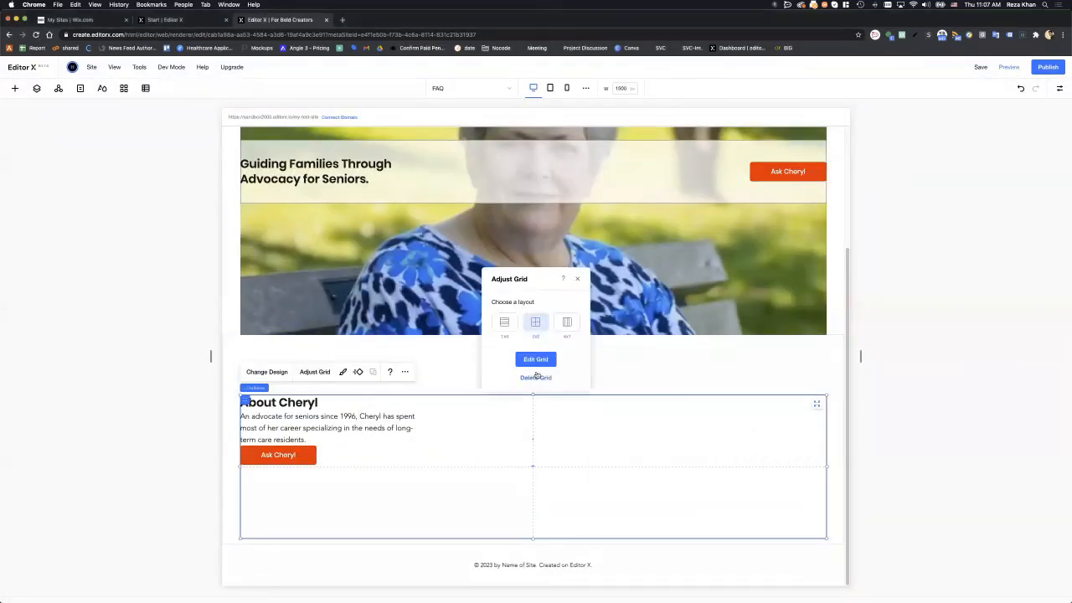
left_click(536, 359)
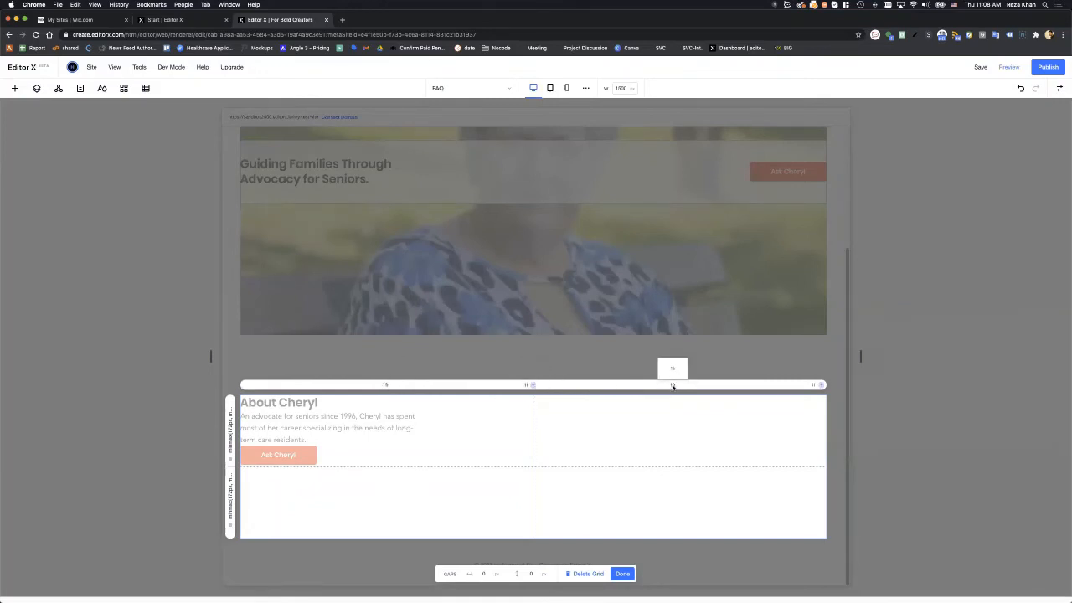
left_click(384, 386)
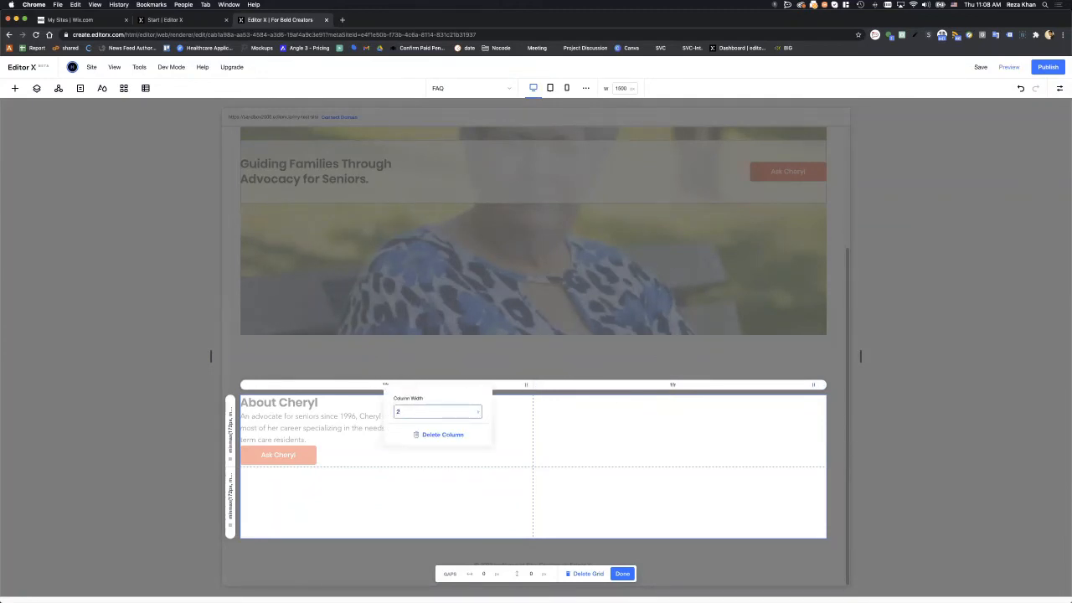
key("Return")
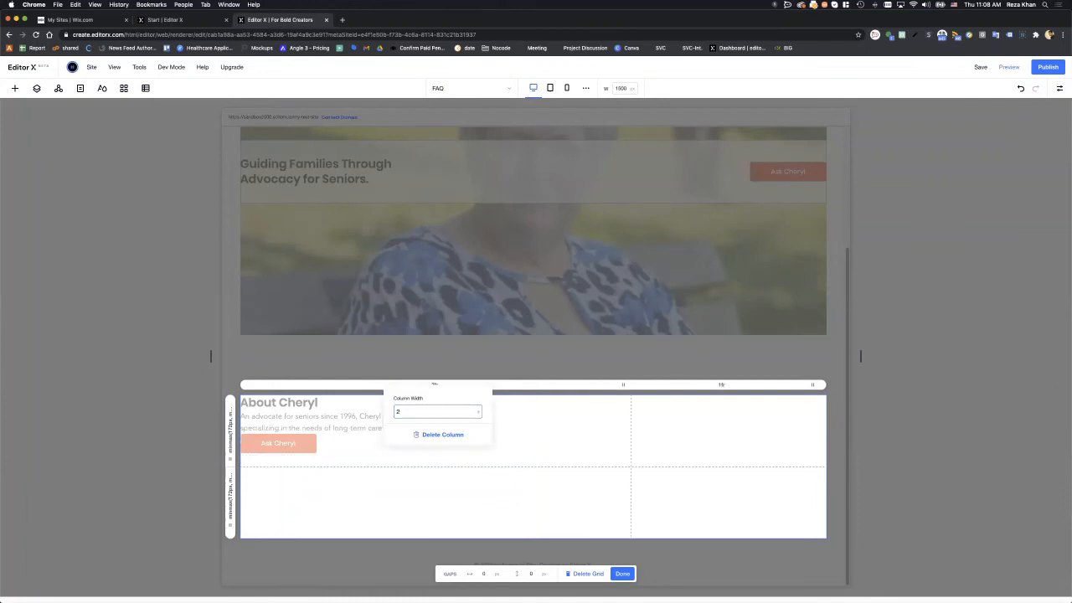
left_click(611, 406)
left_click(415, 412)
type("3")
left_click(618, 397)
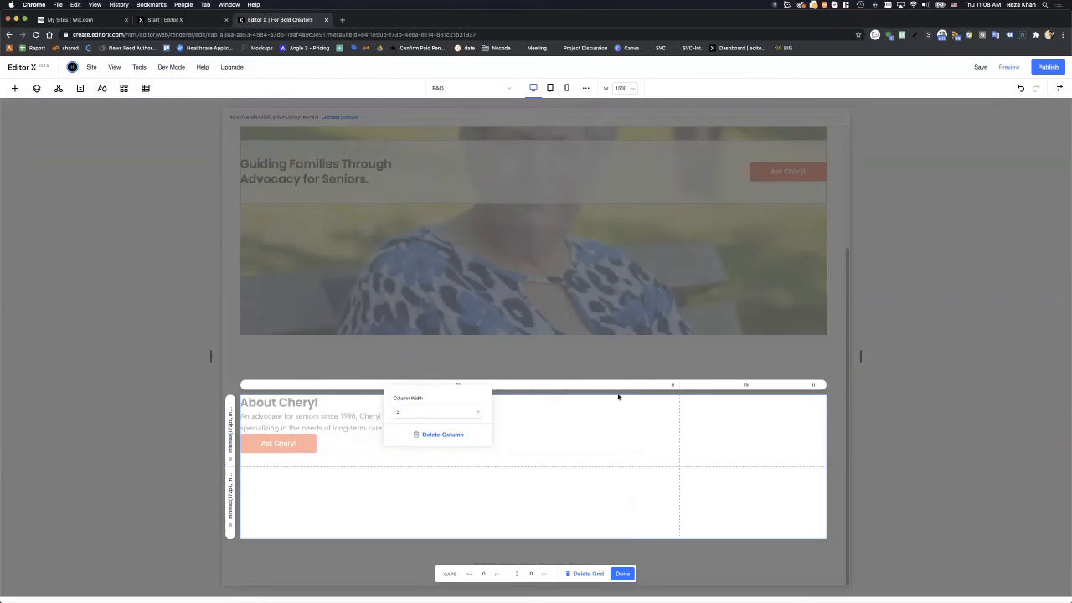
left_click(746, 386)
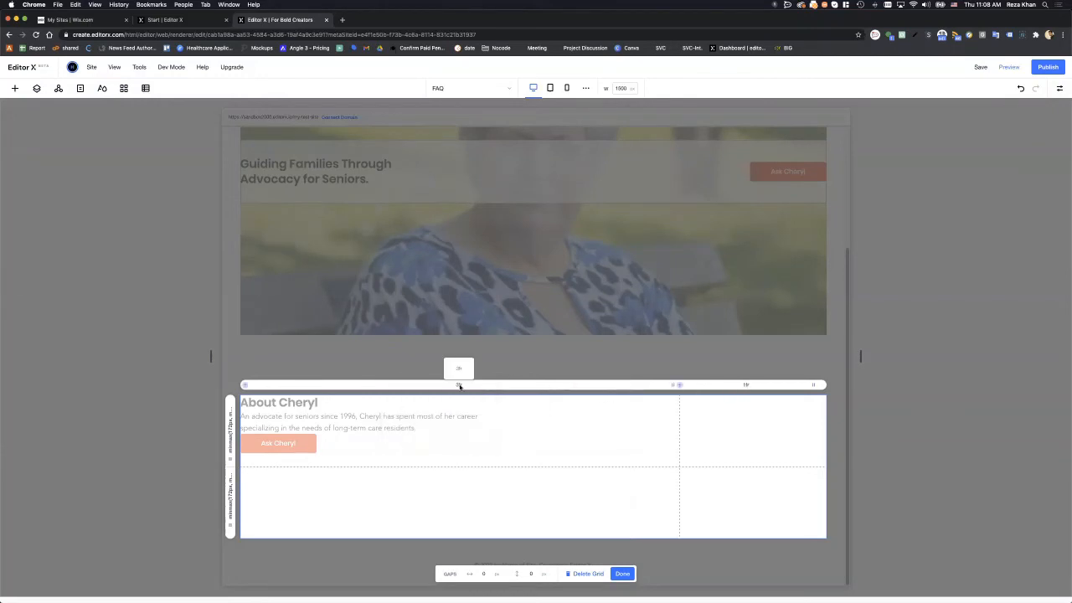
left_click(458, 386)
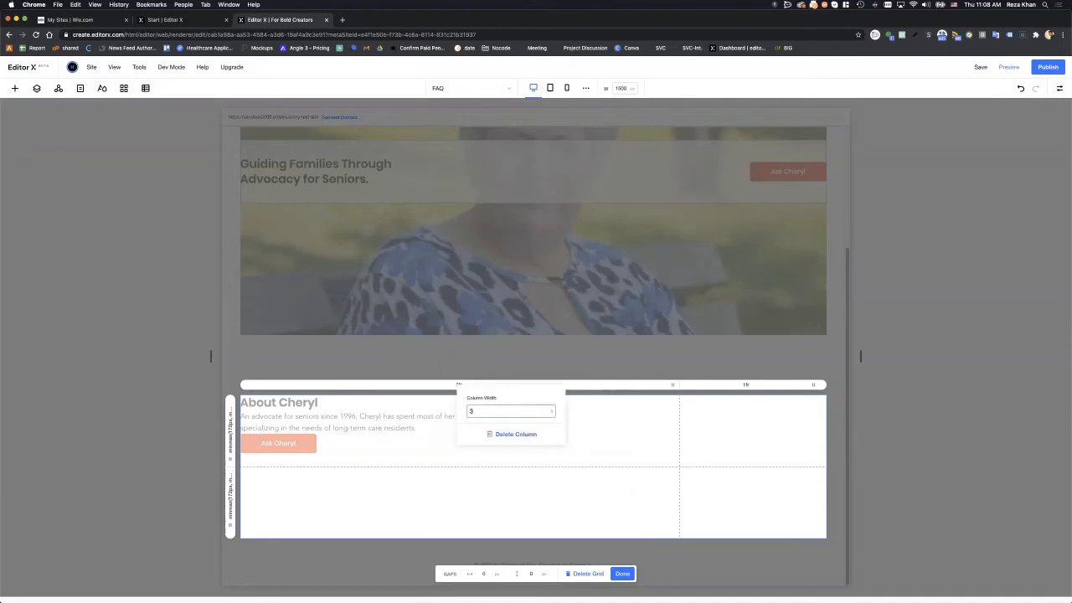
left_click(407, 412)
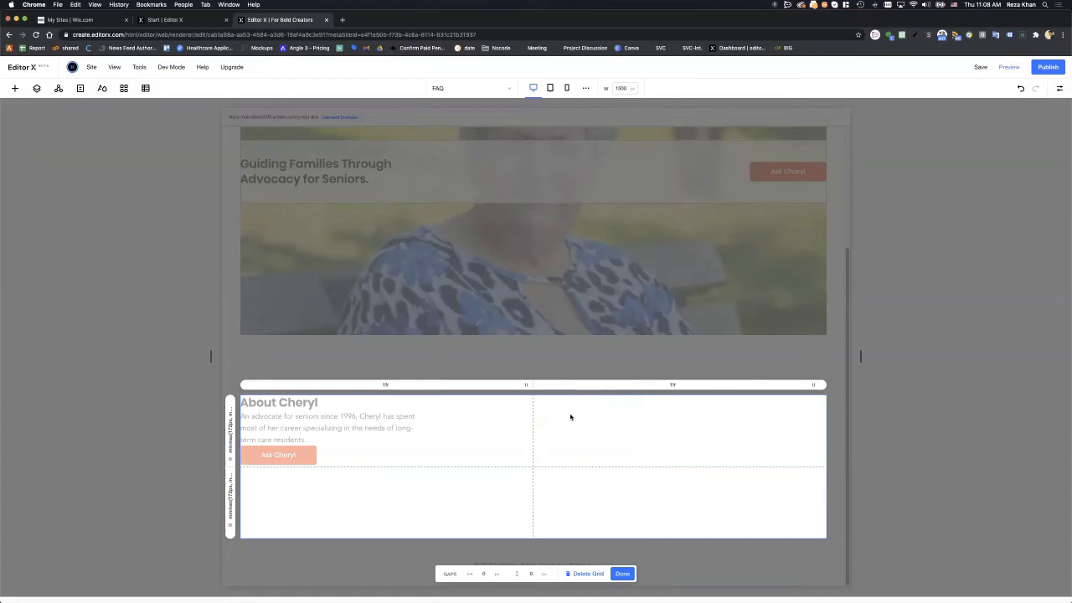
left_click(623, 575)
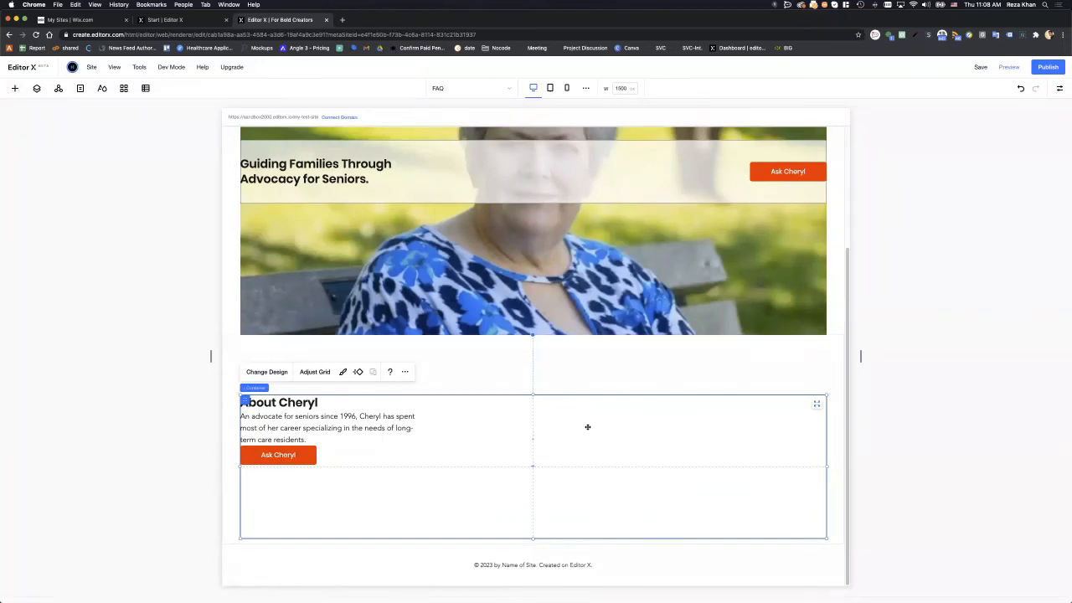
- Add an image via Quick Add and drop it into the About Cheryl container's right column
left_click(14, 88)
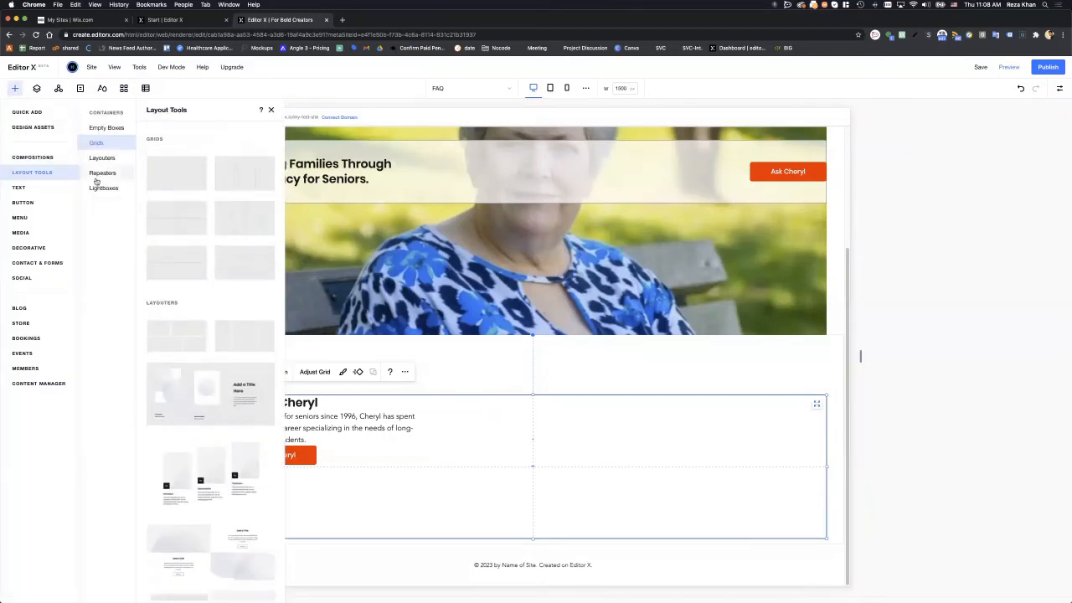
left_click(34, 113)
left_click(110, 198)
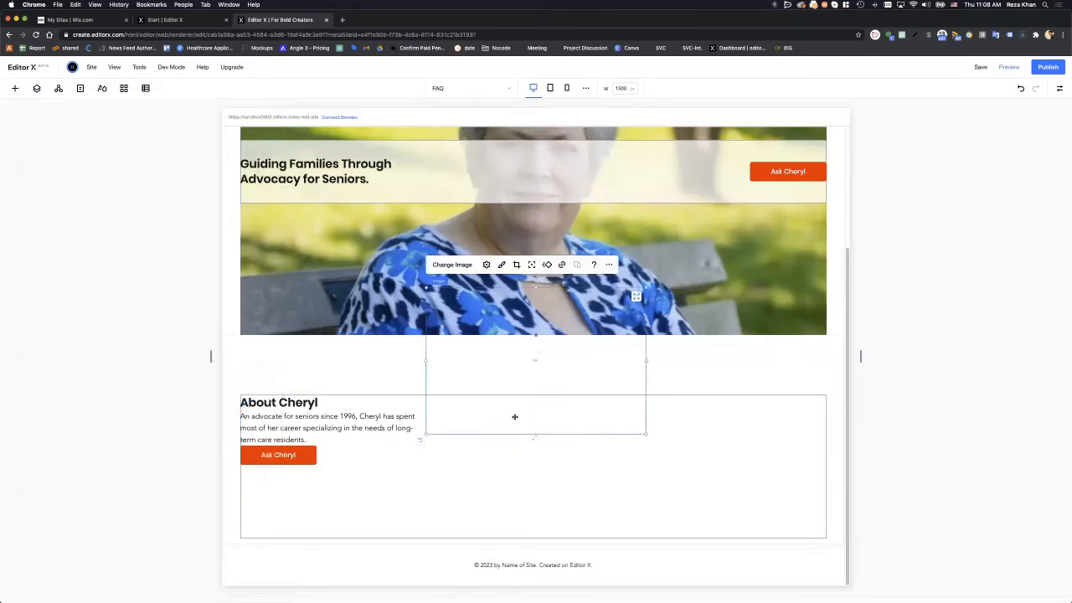
left_click_drag(678, 474, 730, 514)
- Resize the mountain image so it fills the top-right grid cell
left_click_drag(561, 376, 628, 421)
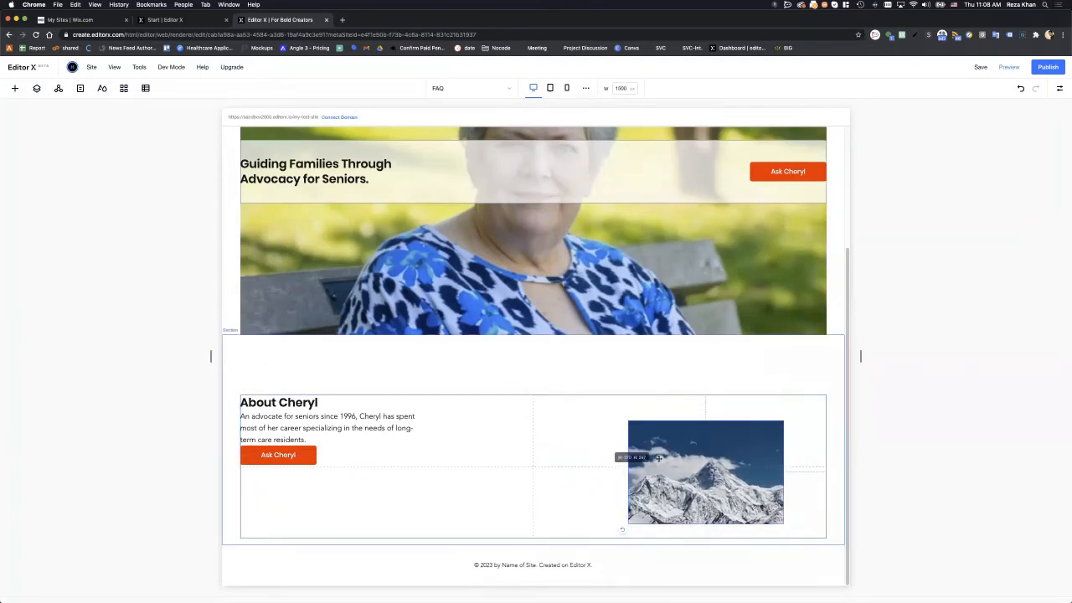
left_click_drag(662, 456, 582, 438)
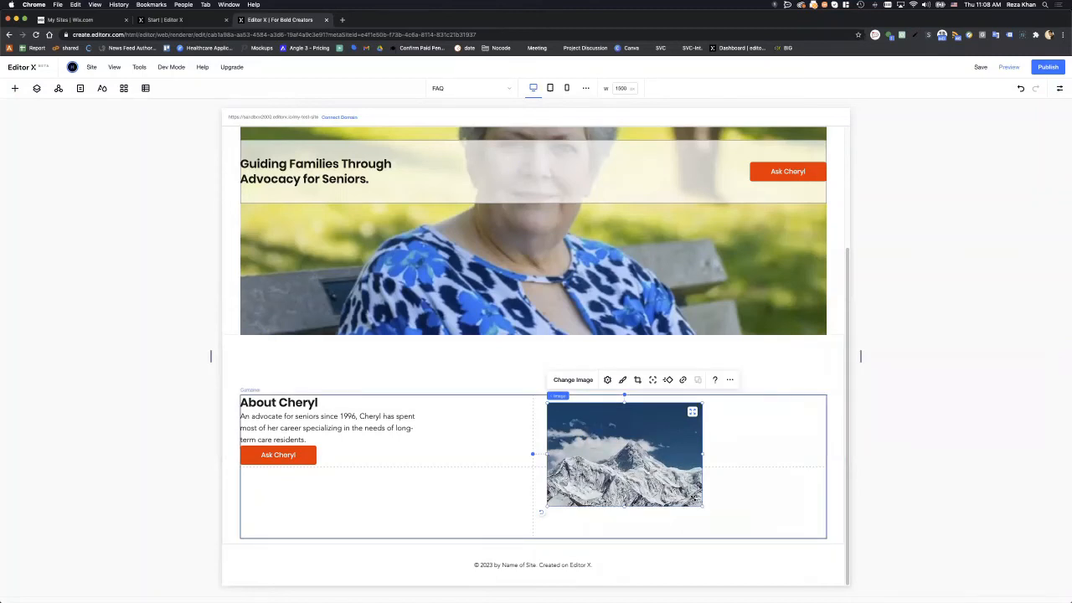
left_click_drag(693, 499, 642, 436)
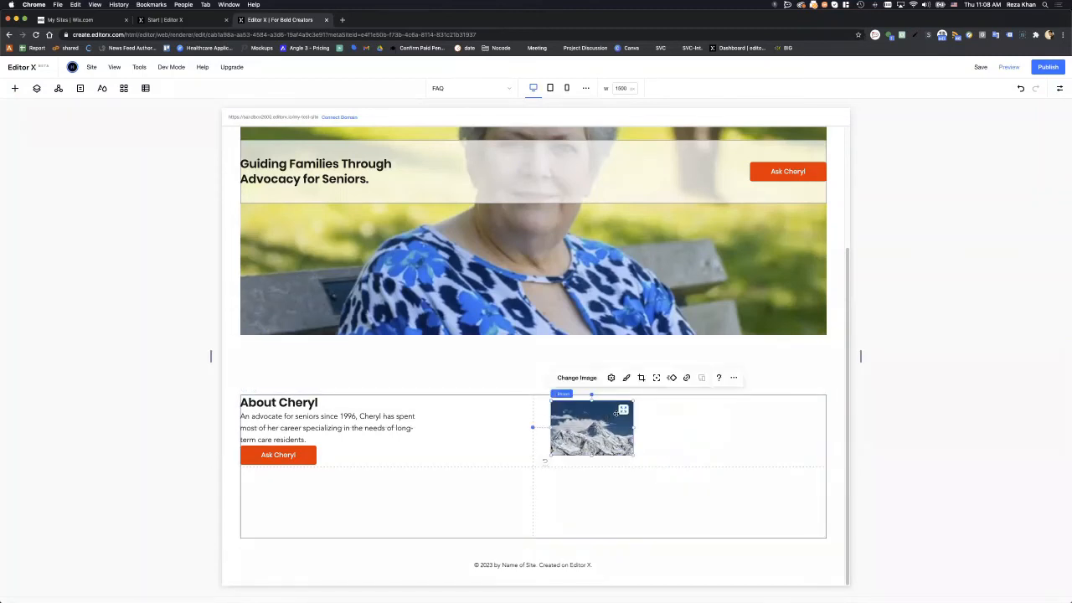
left_click(622, 409)
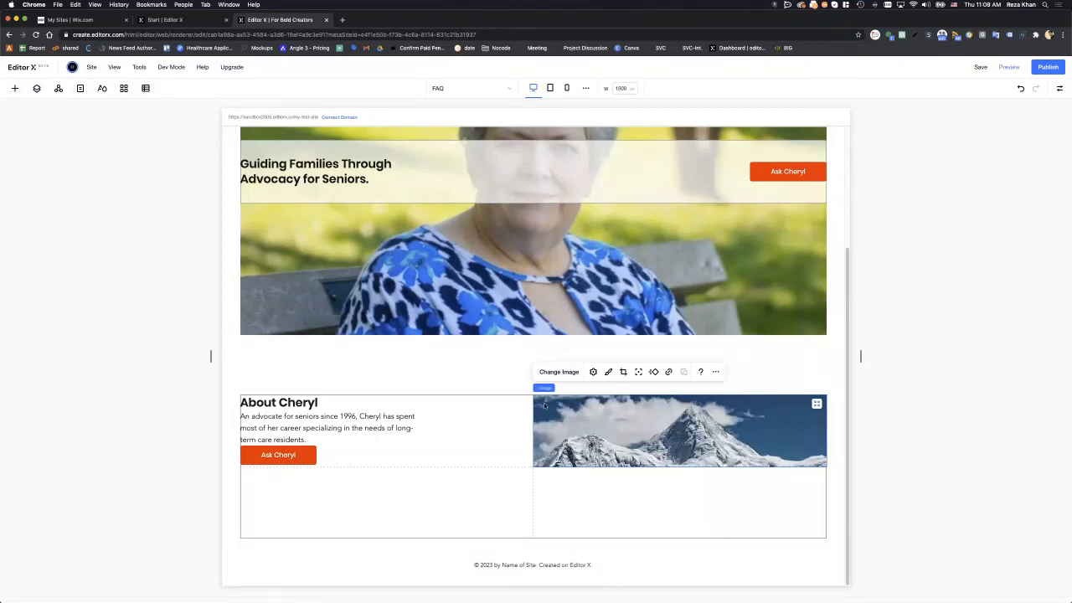
- Reselect the mountain image, open the Inspector, then select the About Cheryl container
left_click(460, 358)
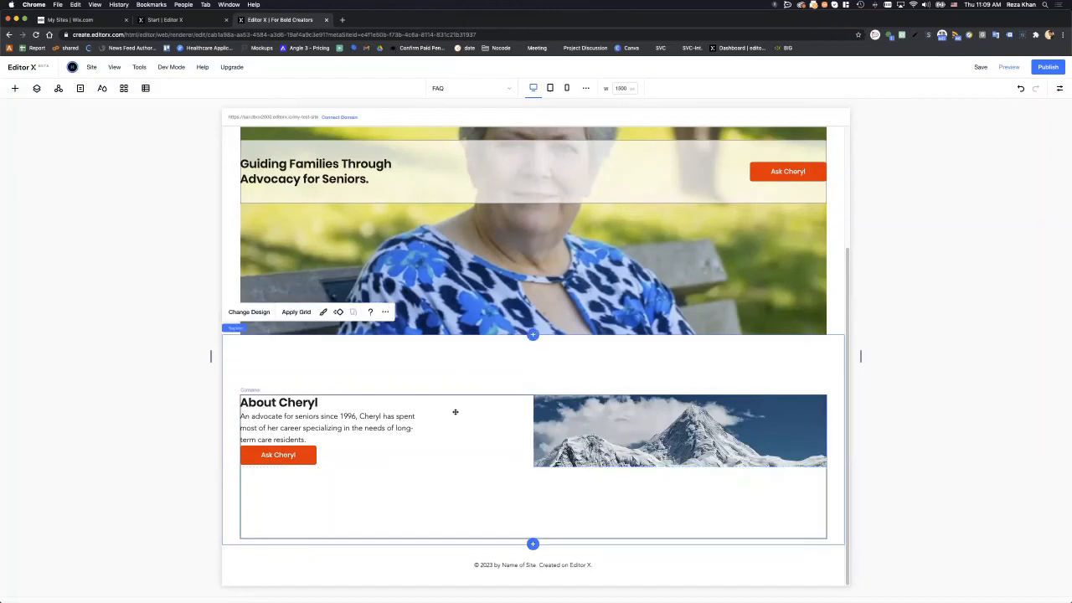
left_click(624, 438)
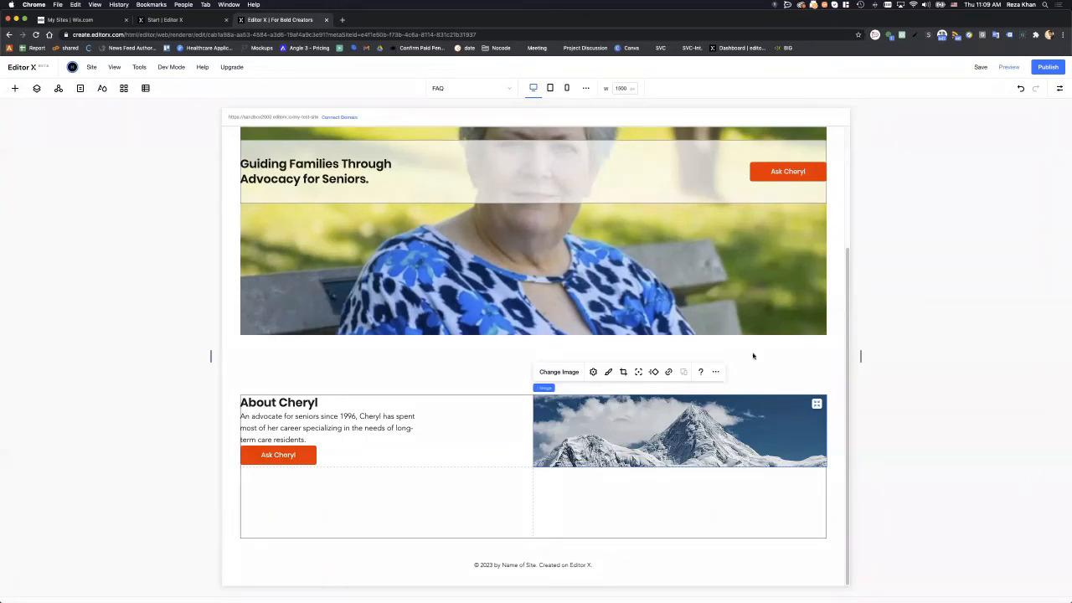
left_click(1059, 90)
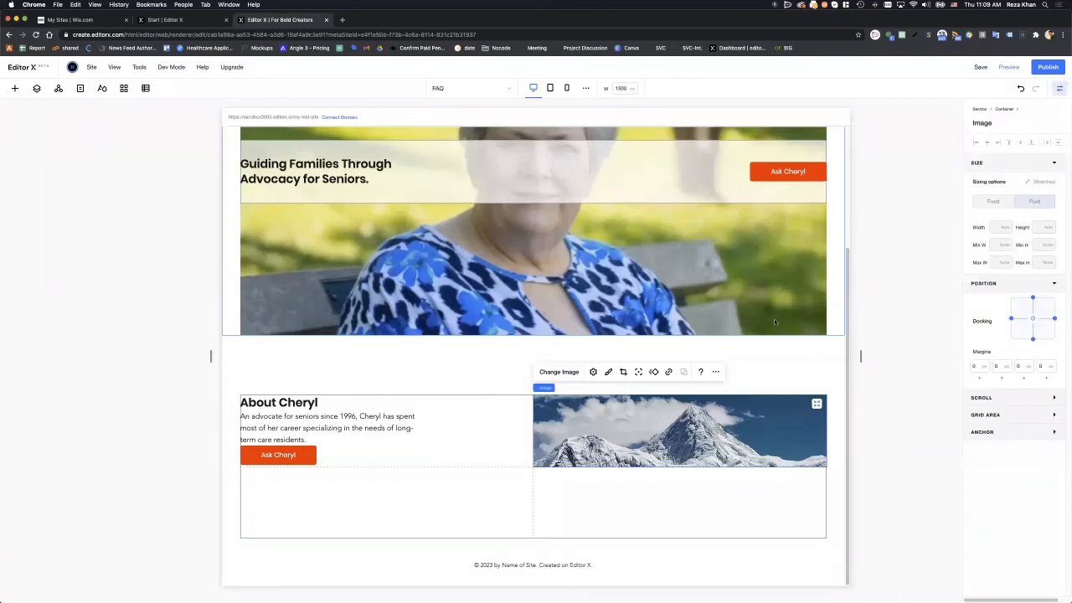
left_click(511, 422)
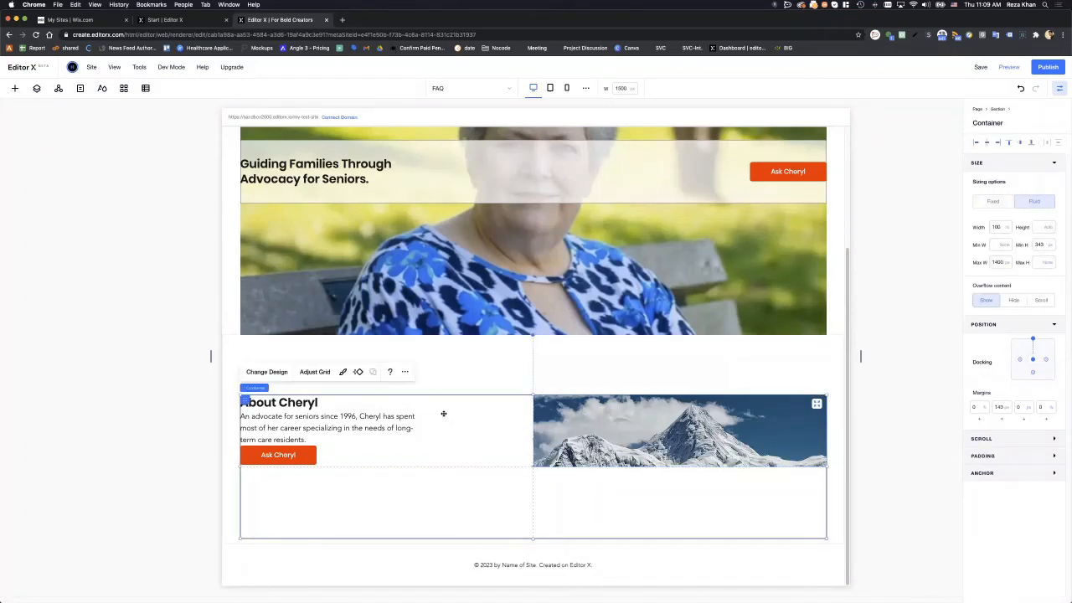
- Edit the container grid and set the top row's minimum height unit to viewport height (vh)
left_click(314, 371)
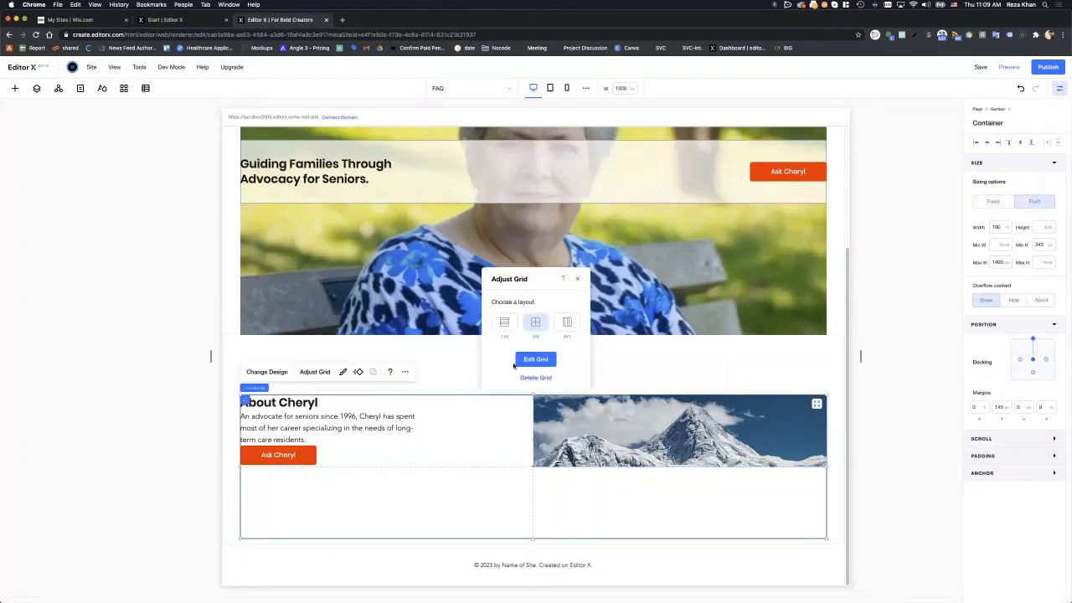
left_click(523, 360)
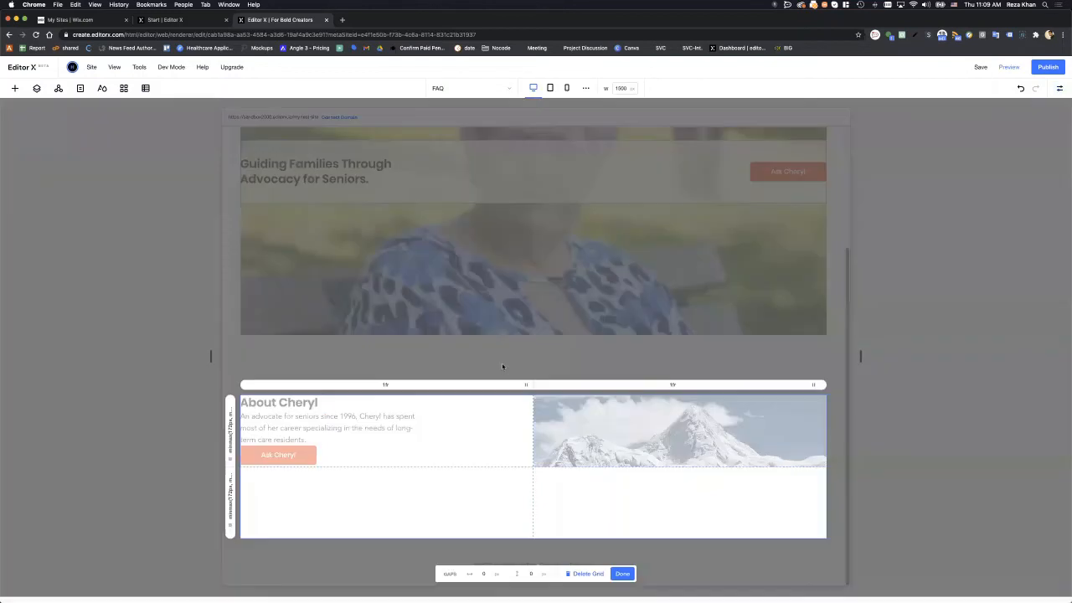
left_click(233, 431)
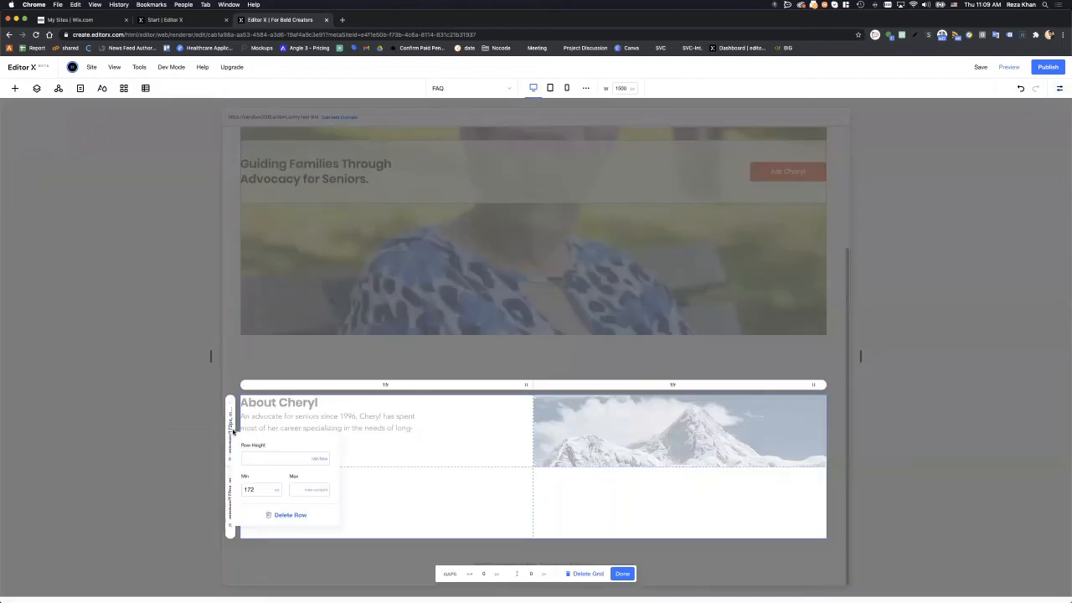
left_click(277, 494)
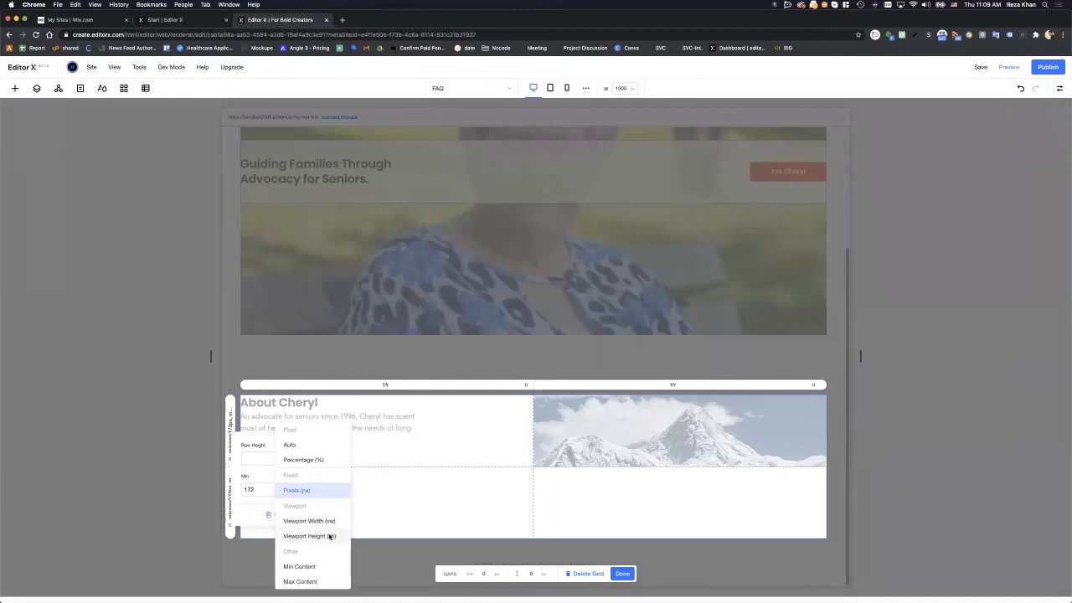
left_click(328, 536)
double_click(260, 491)
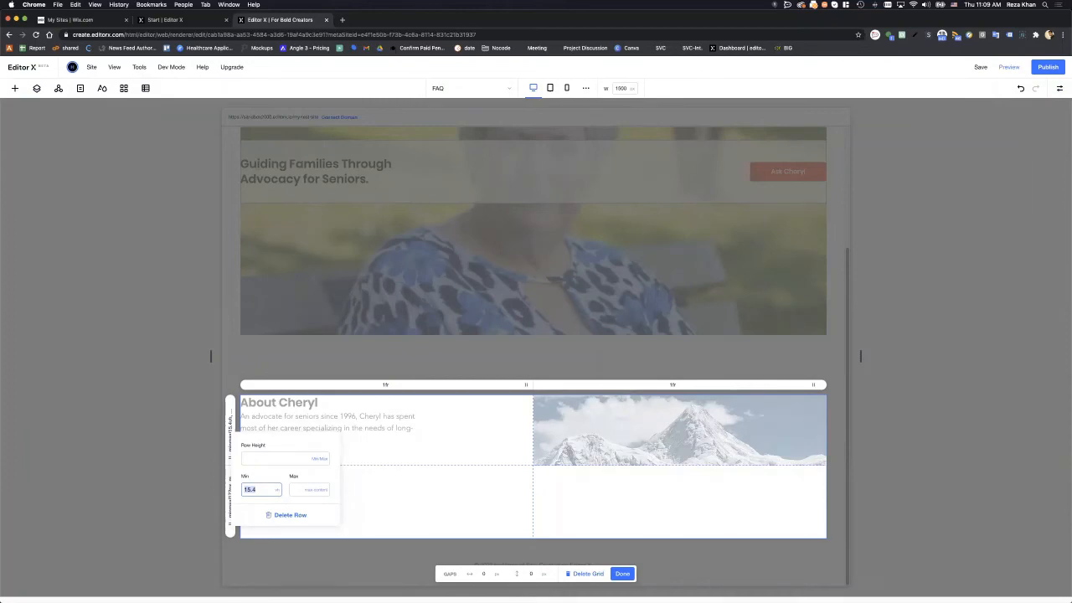
- Check the row height against the Figma design, then move the design window away
left_click_drag(1071, 251, 488, 158)
key("ctrl+alt+Return")
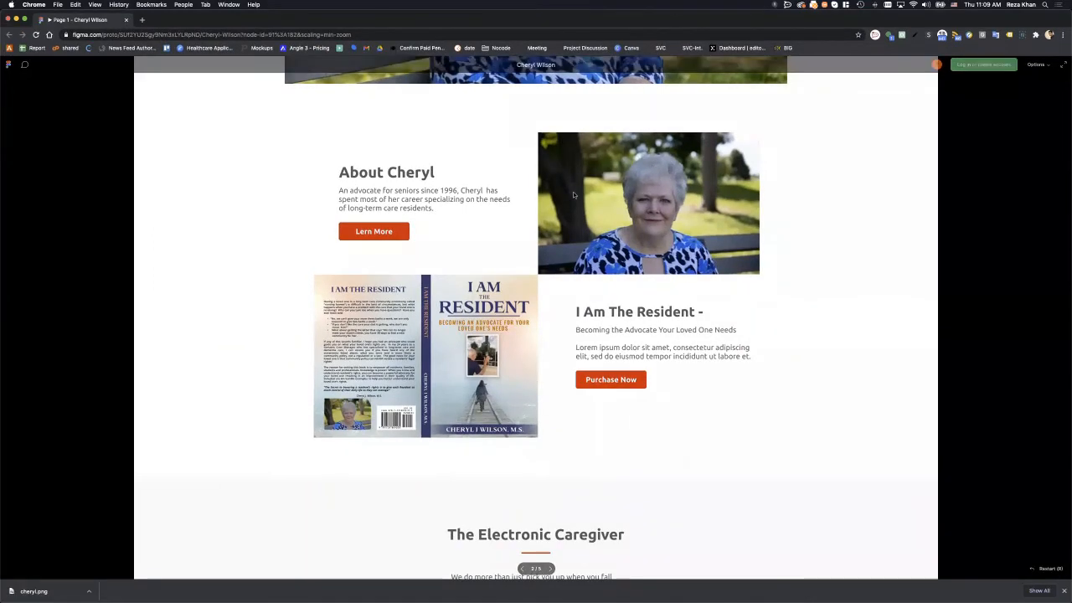
scroll(566, 223, "down", 2)
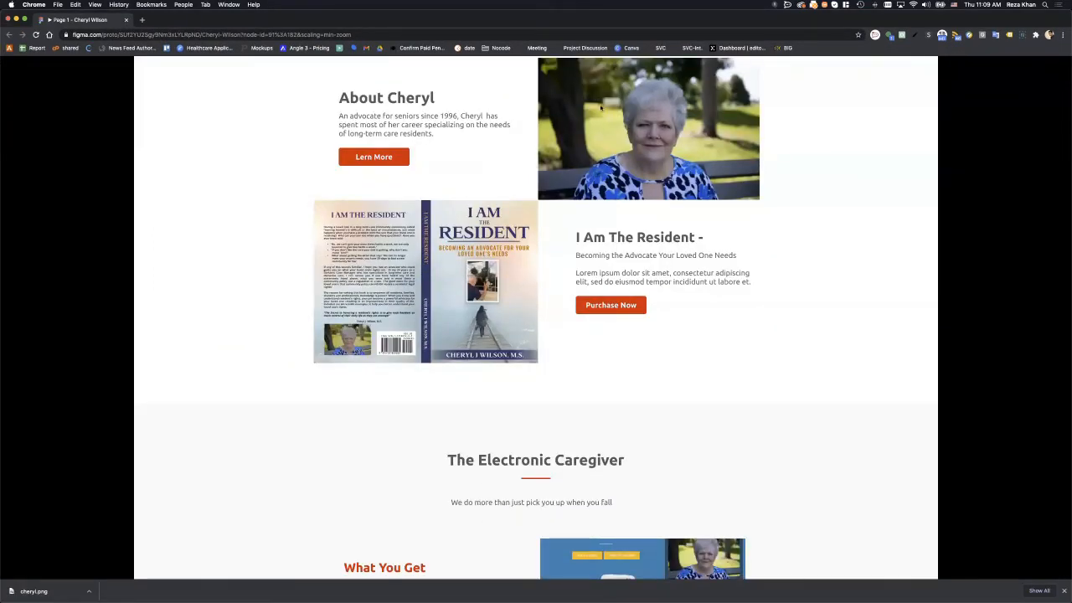
left_click_drag(402, 19, 1071, 167)
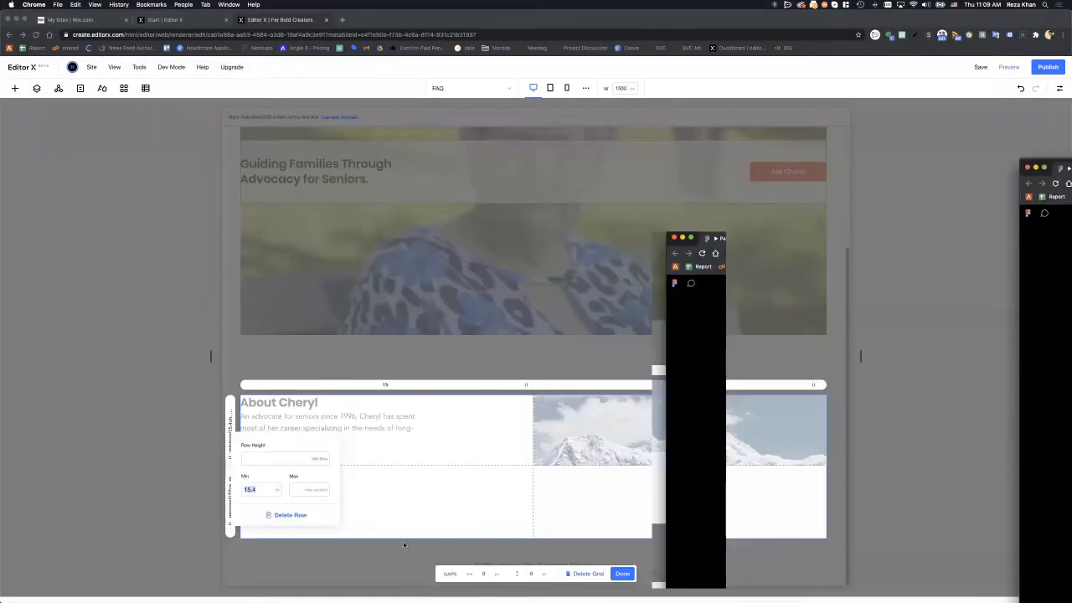
- Enter 30 as the top row's minimum height and finish editing the grid
left_click(261, 491)
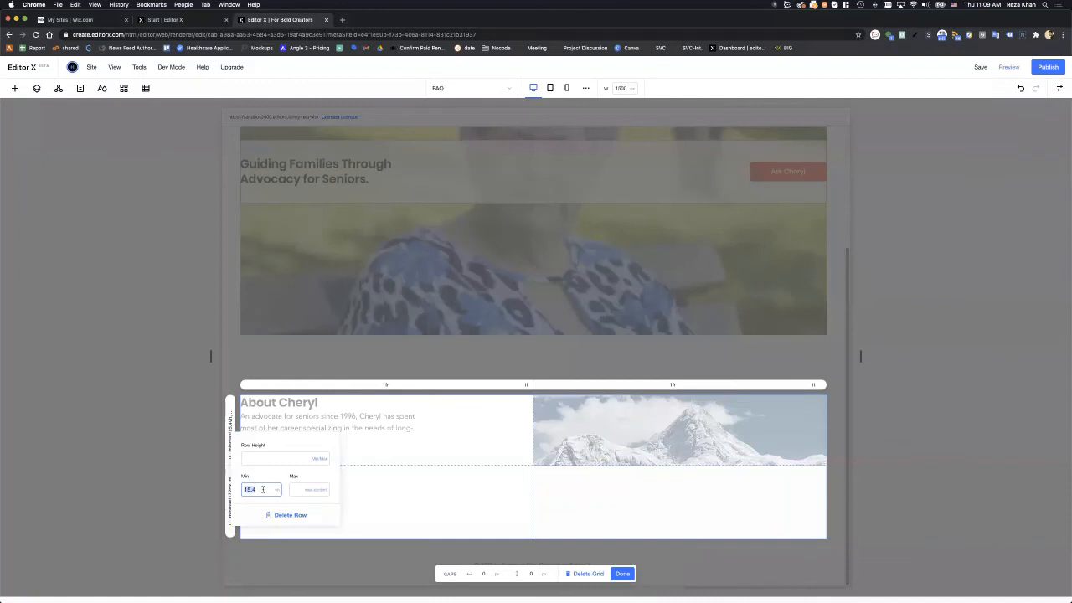
type("30")
key("Return")
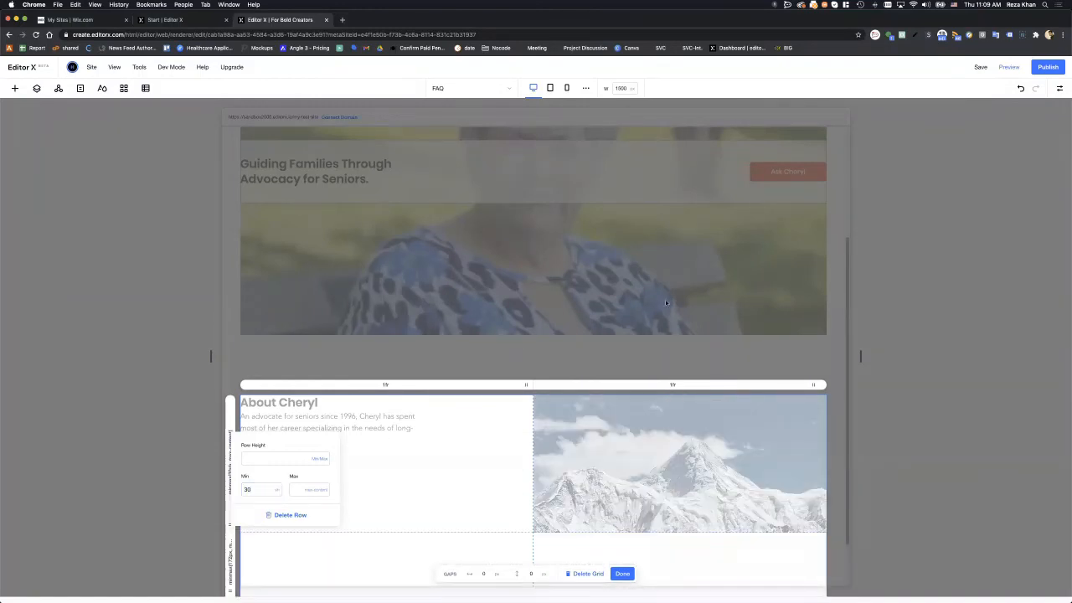
left_click(622, 574)
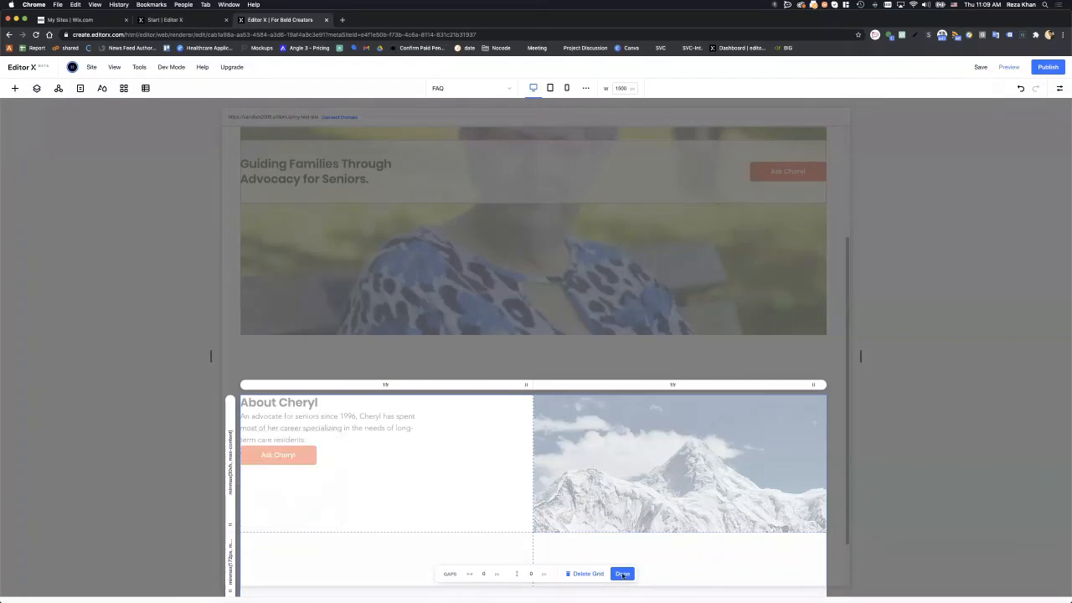
scroll(597, 355, "down", 2)
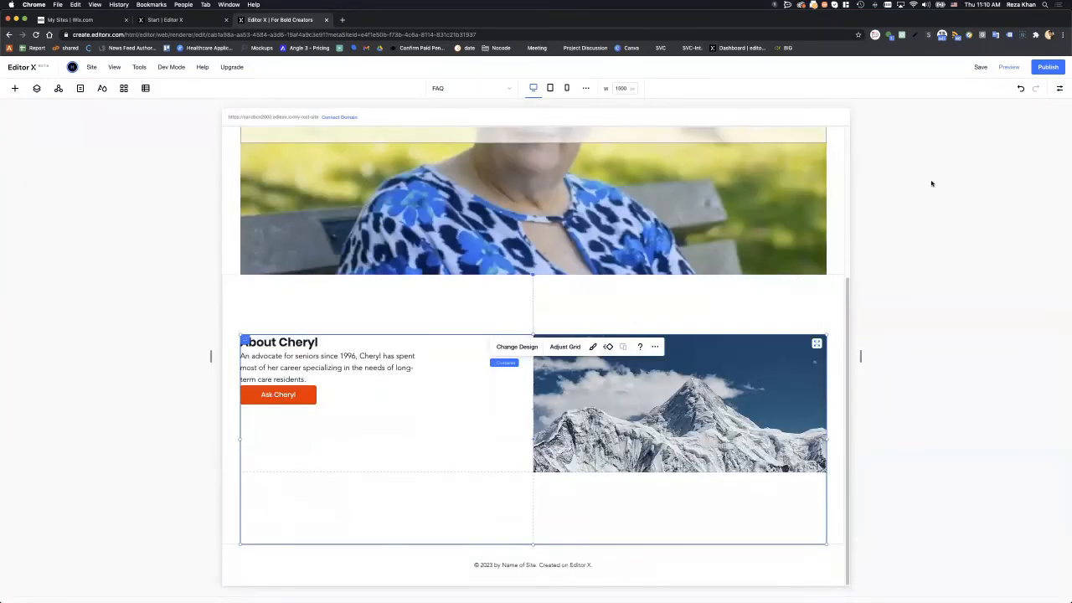
- Publish the site and reload the live FAQ page full screen to check the changes
left_click(1046, 67)
left_click(165, 20)
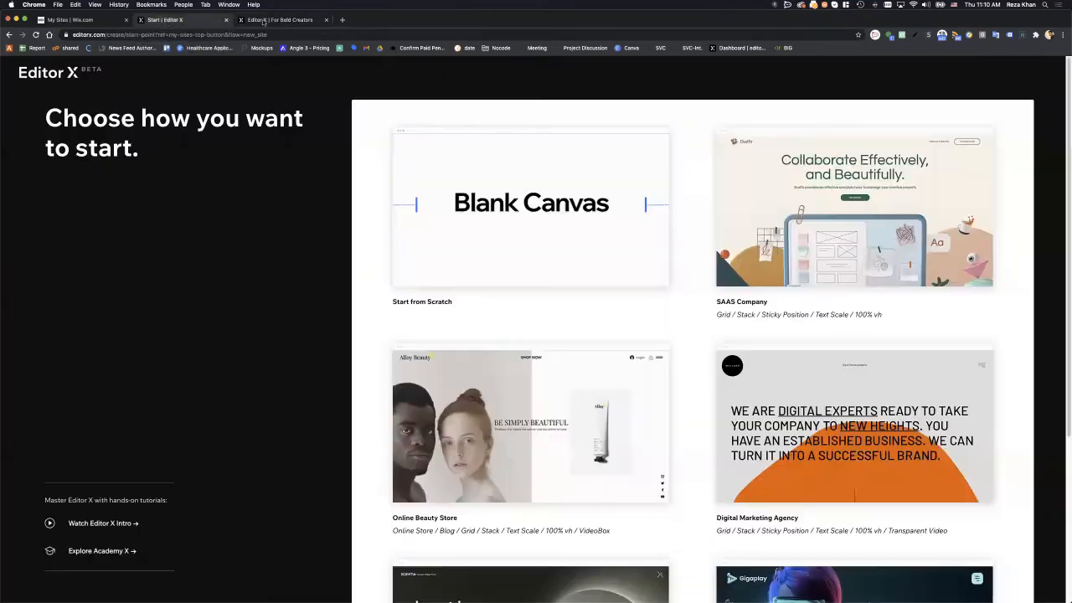
left_click(266, 21)
key("super+shift+n")
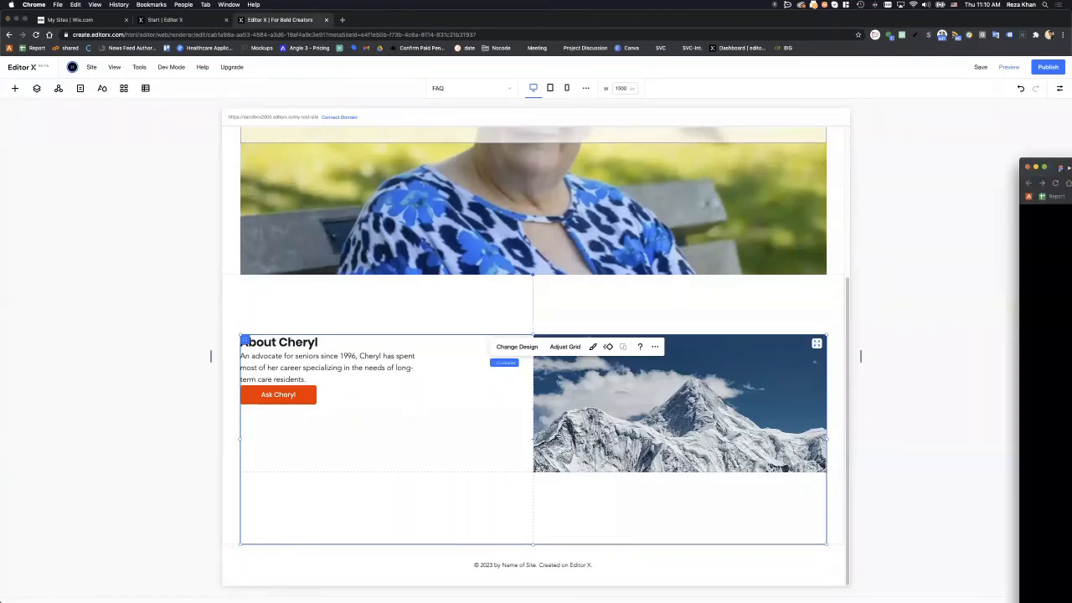
left_click_drag(958, 20, 921, 239)
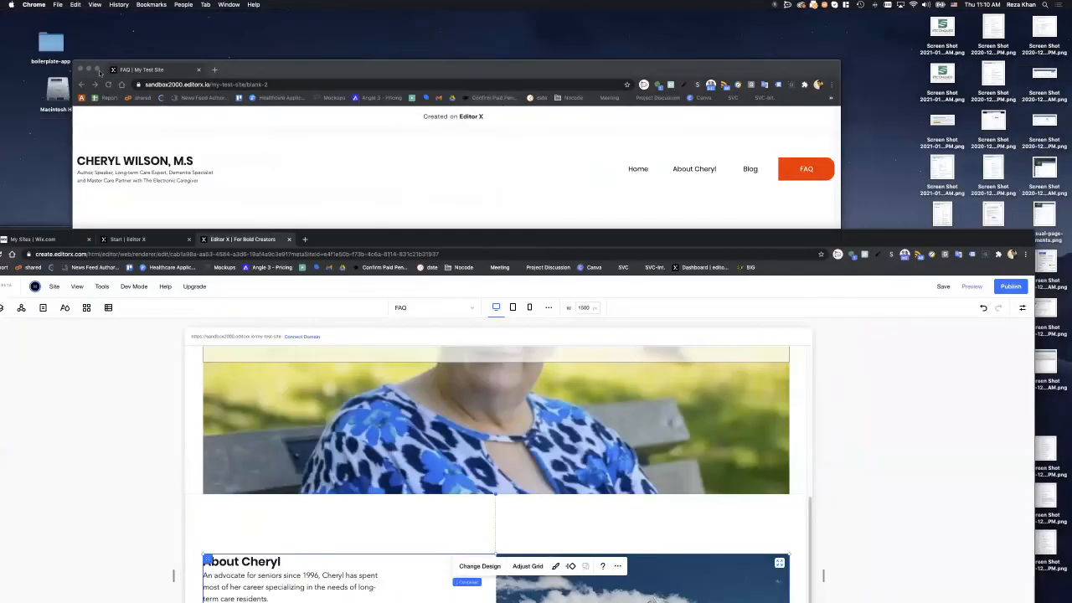
left_click(99, 72)
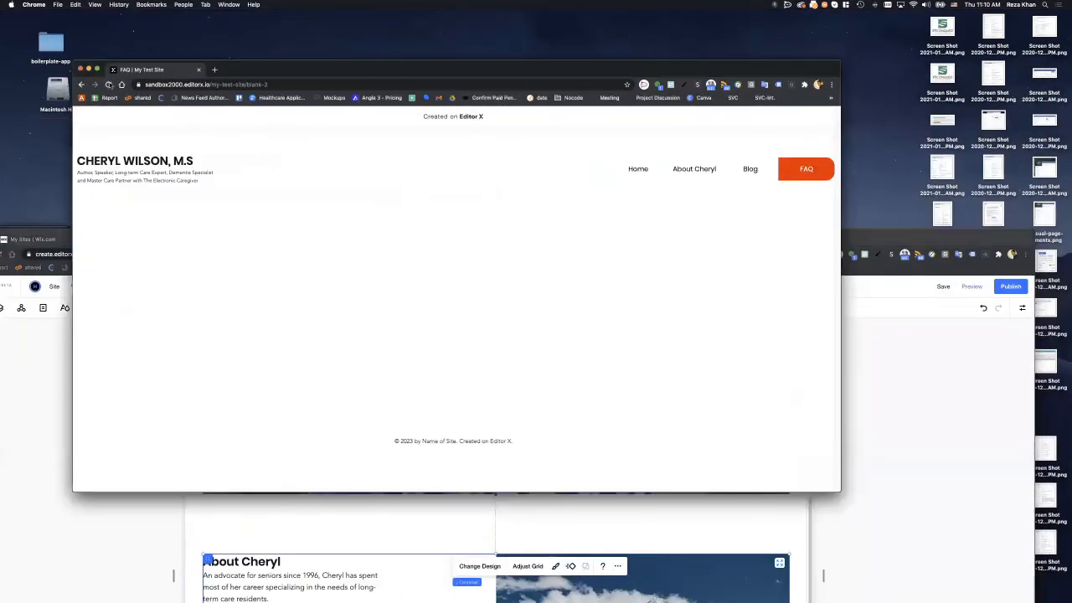
left_click(109, 84)
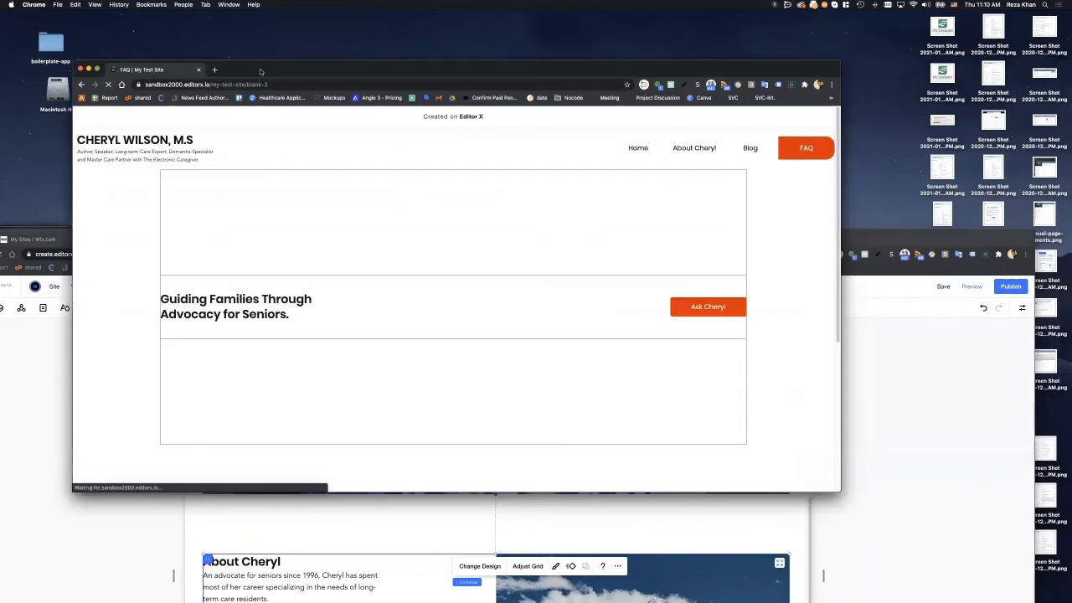
double_click(260, 71)
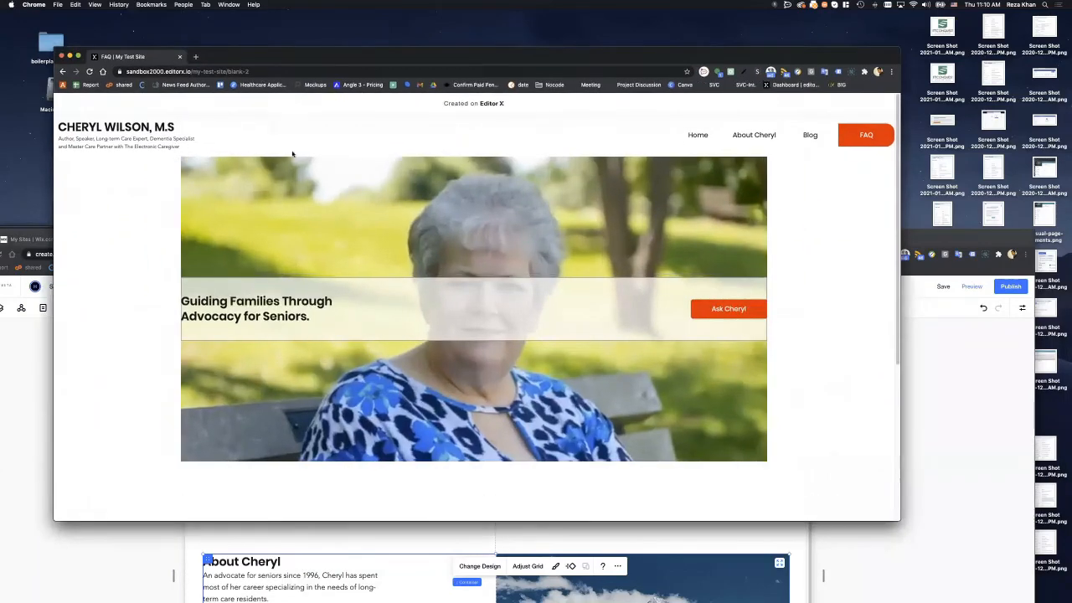
scroll(350, 193, "down", 5)
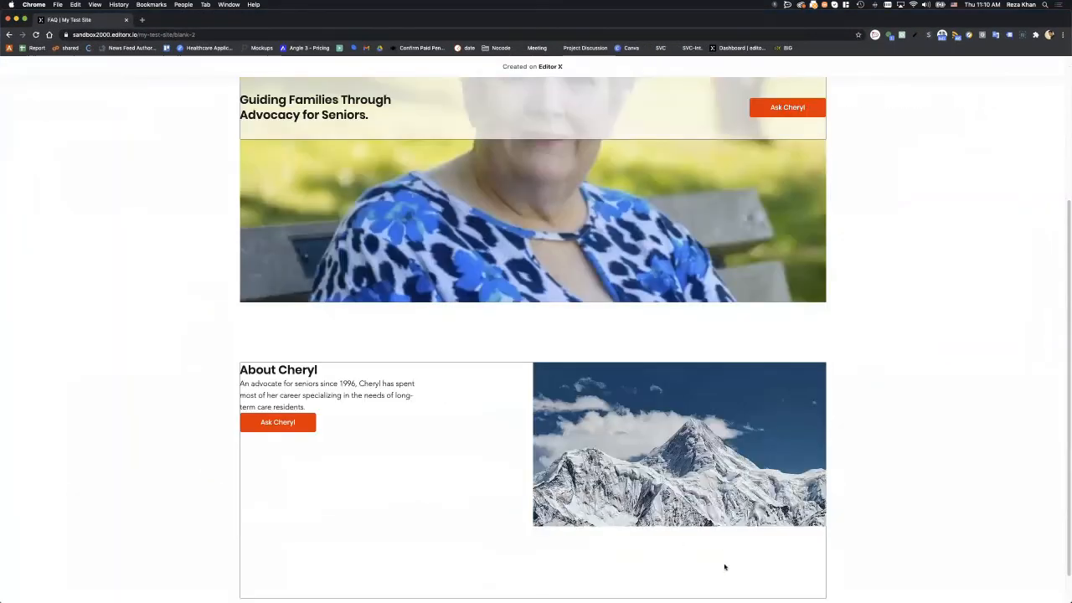
scroll(725, 567, "down", 2)
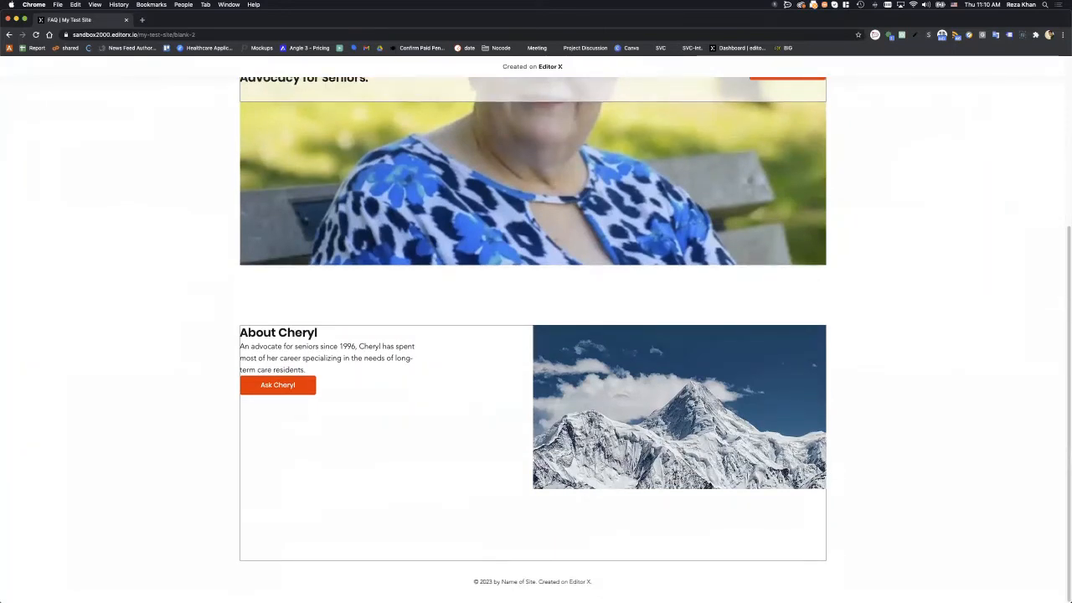
- Compare the live About Cheryl section with the Figma design side by side
left_click_drag(1071, 191, 717, 192)
left_click_drag(192, 132, 216, 176)
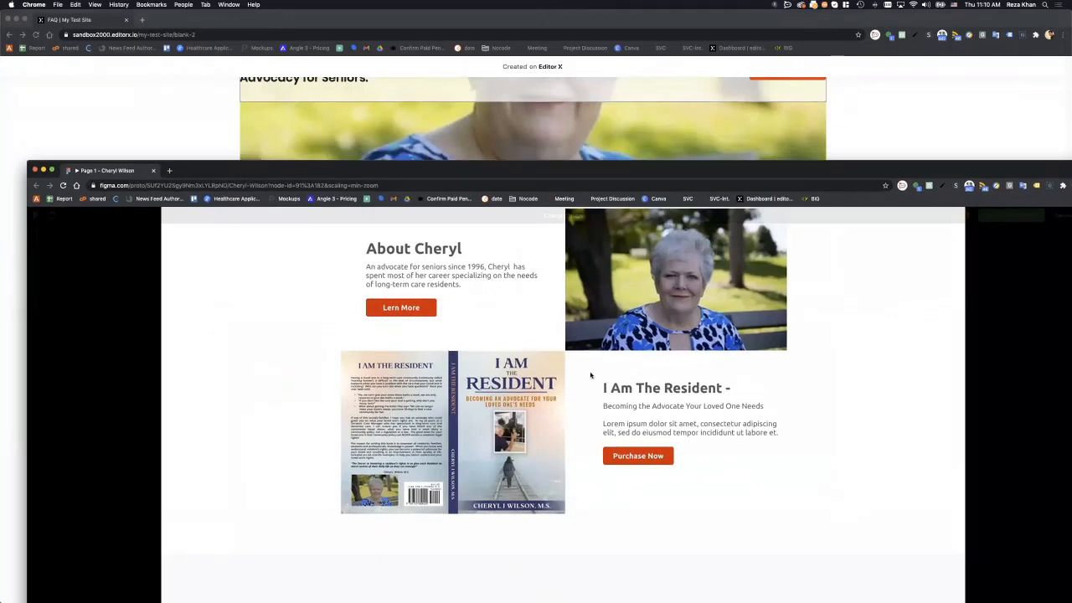
scroll(590, 375, "up", 3)
scroll(591, 374, "down", 1)
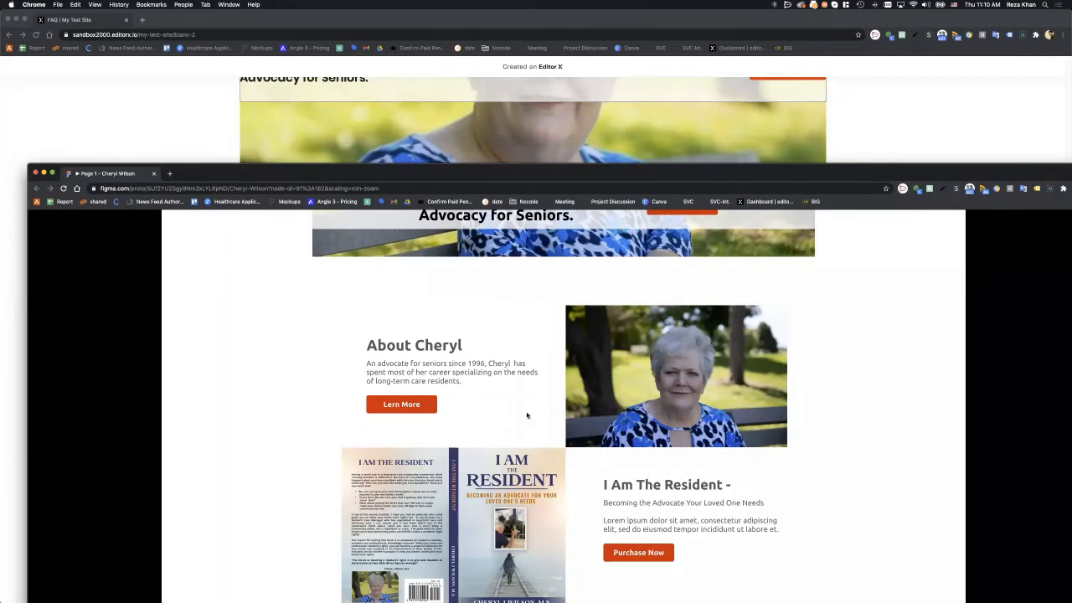
scroll(526, 411, "down", 1)
scroll(526, 411, "down", 4)
scroll(525, 412, "down", 2)
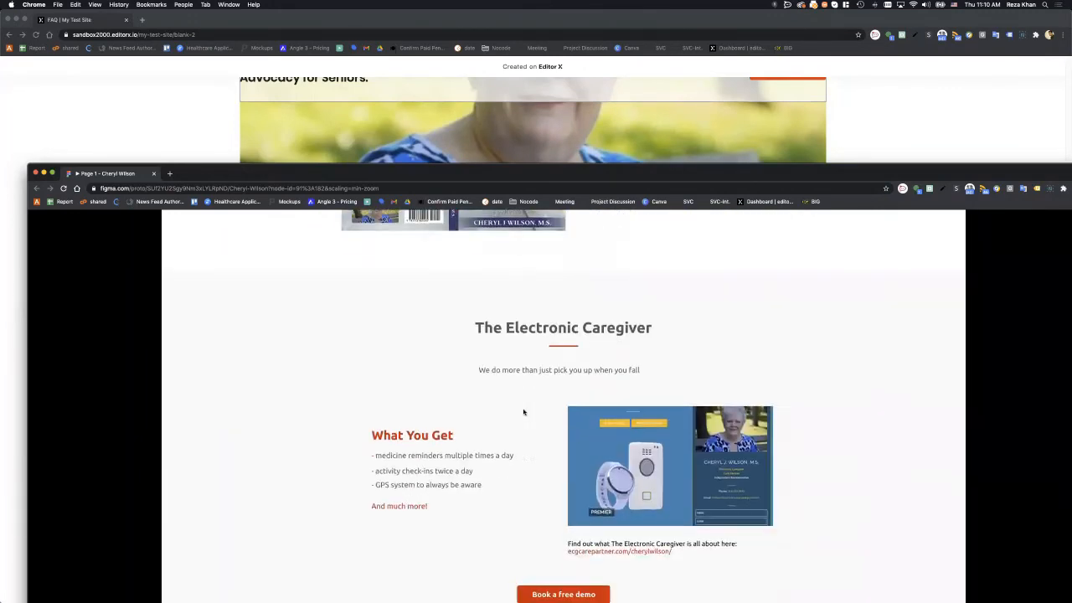
scroll(524, 411, "up", 5)
scroll(564, 427, "up", 5)
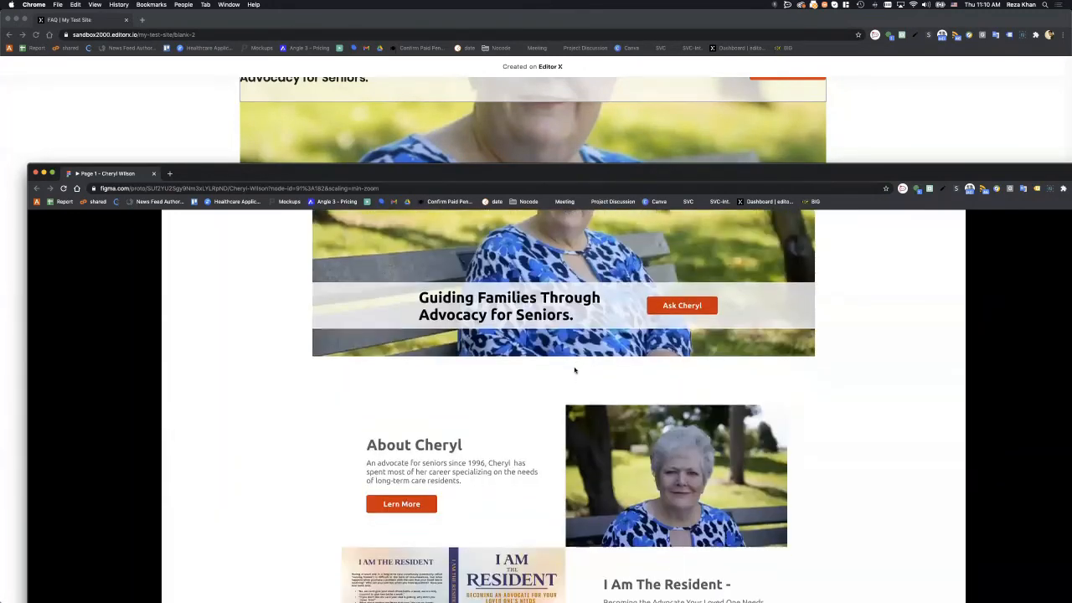
scroll(581, 449, "down", 1)
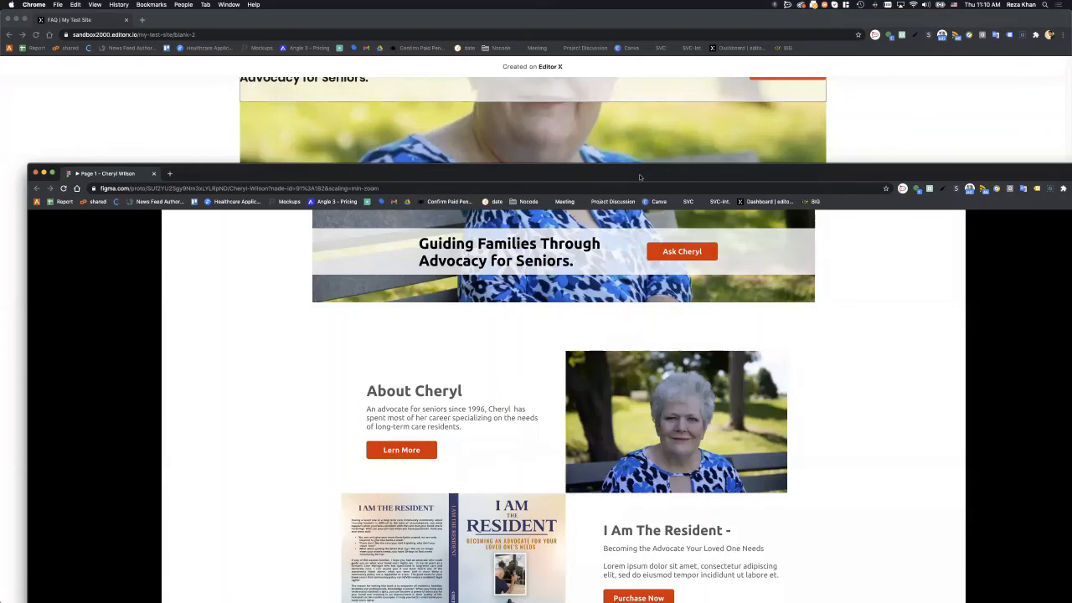
- Push the Figma prototype and live FAQ page windows off screen
left_click_drag(635, 177, 1071, 201)
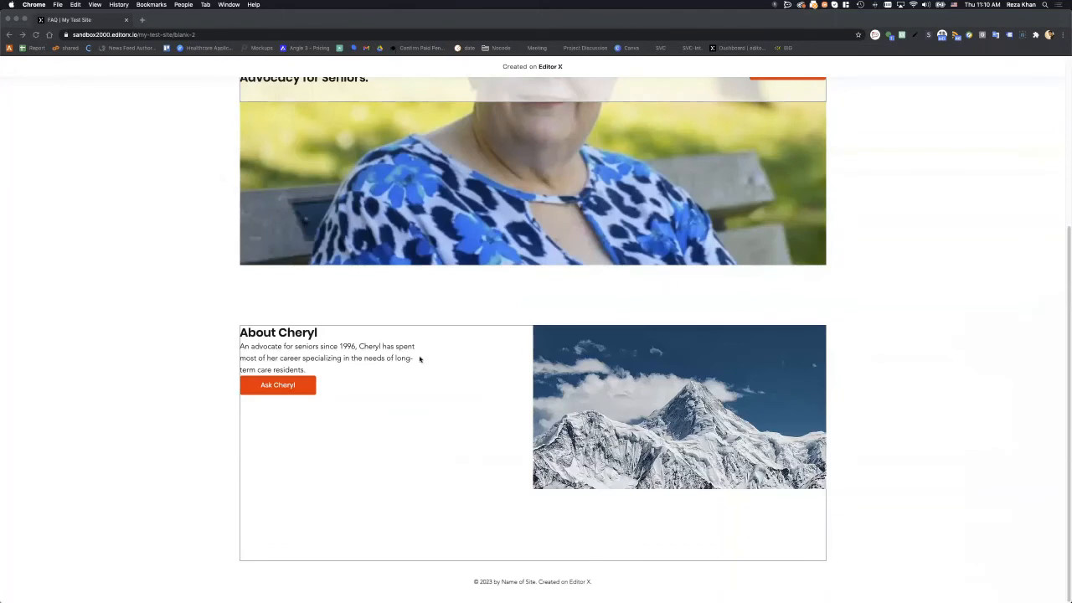
left_click(397, 374)
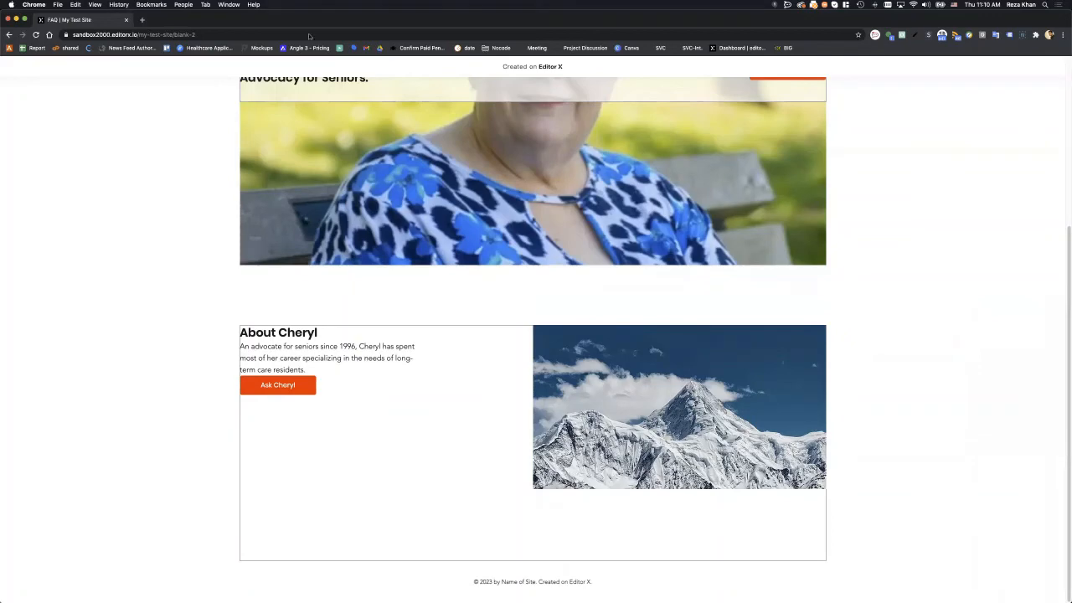
left_click_drag(1071, 170, 287, 89)
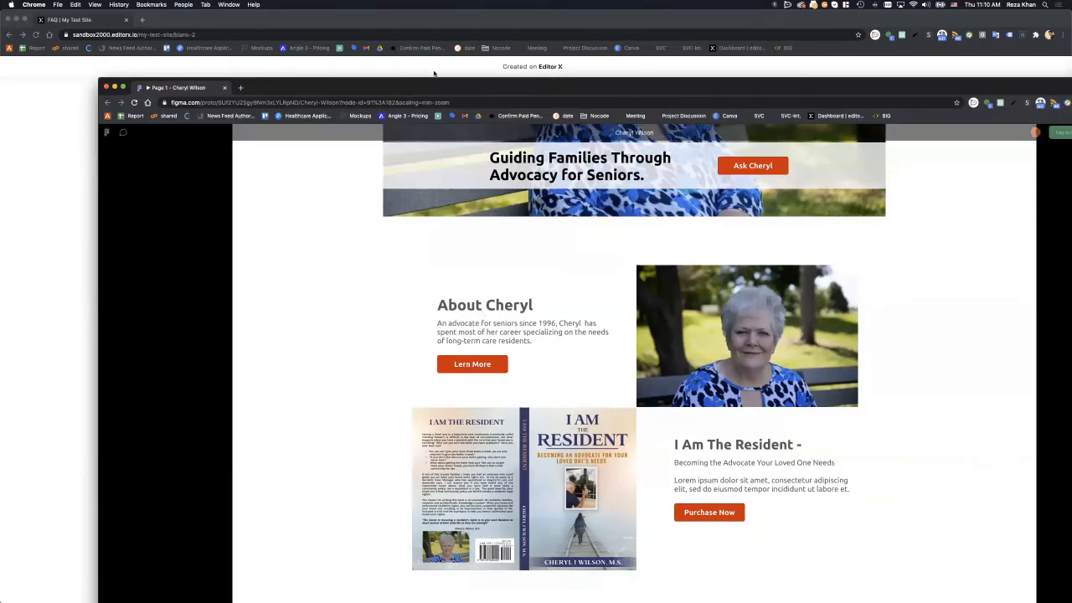
left_click_drag(431, 88, 1071, 170)
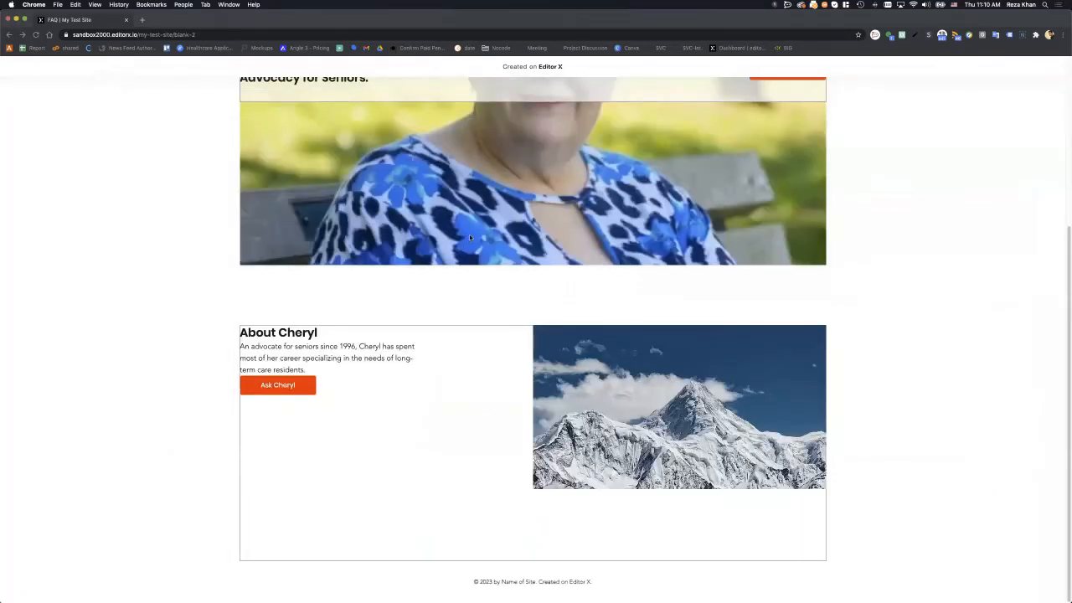
left_click_drag(493, 19, 1071, 167)
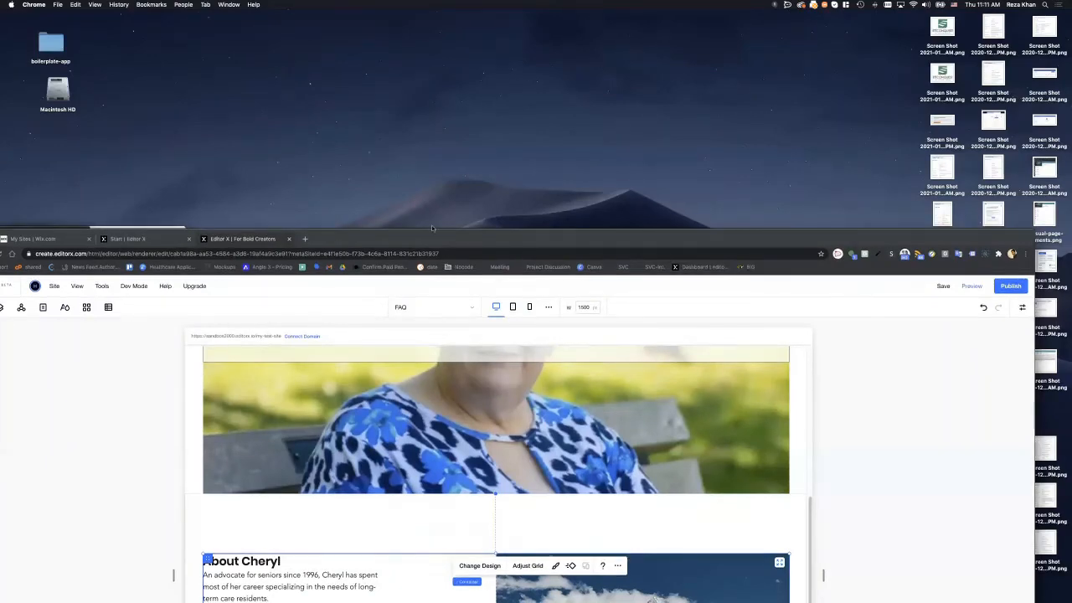
- Select the About Cheryl text stack and centre it vertically, removing its top docking
left_click_drag(433, 228, 471, 9)
left_click(414, 401)
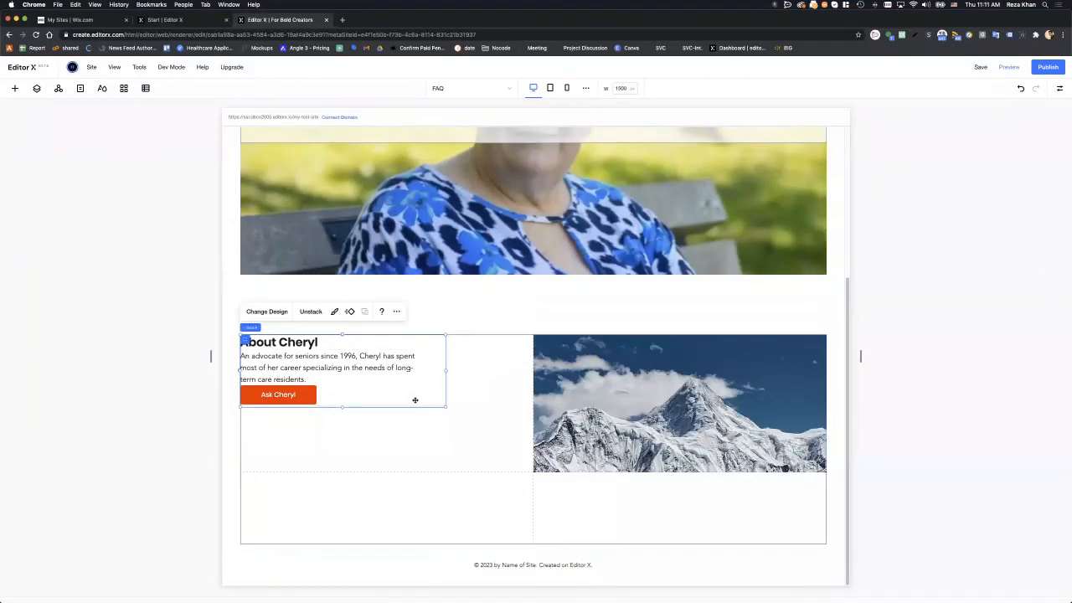
left_click(1060, 88)
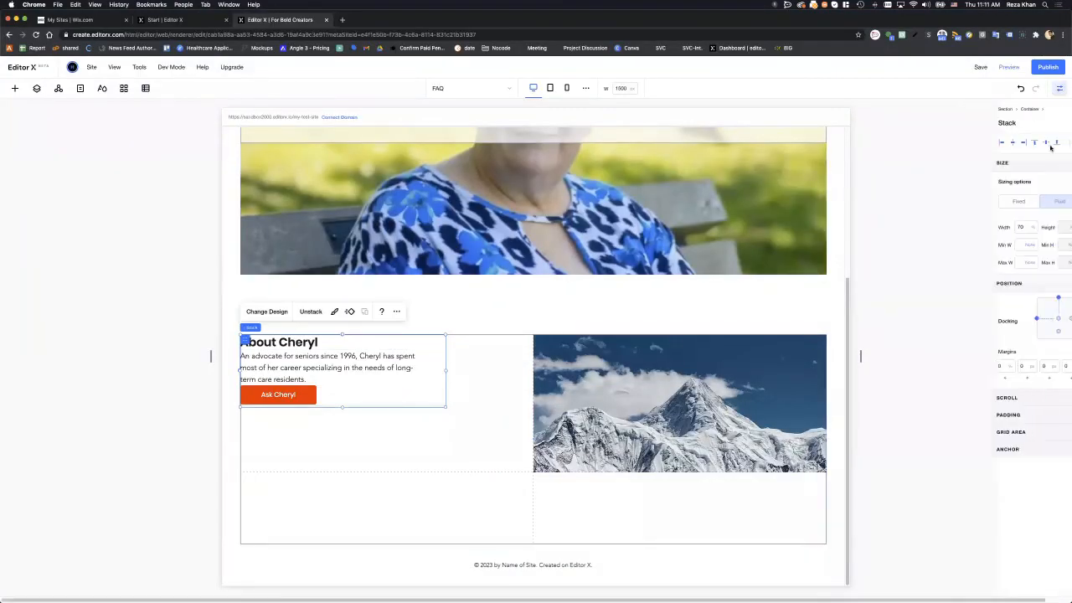
left_click(987, 145)
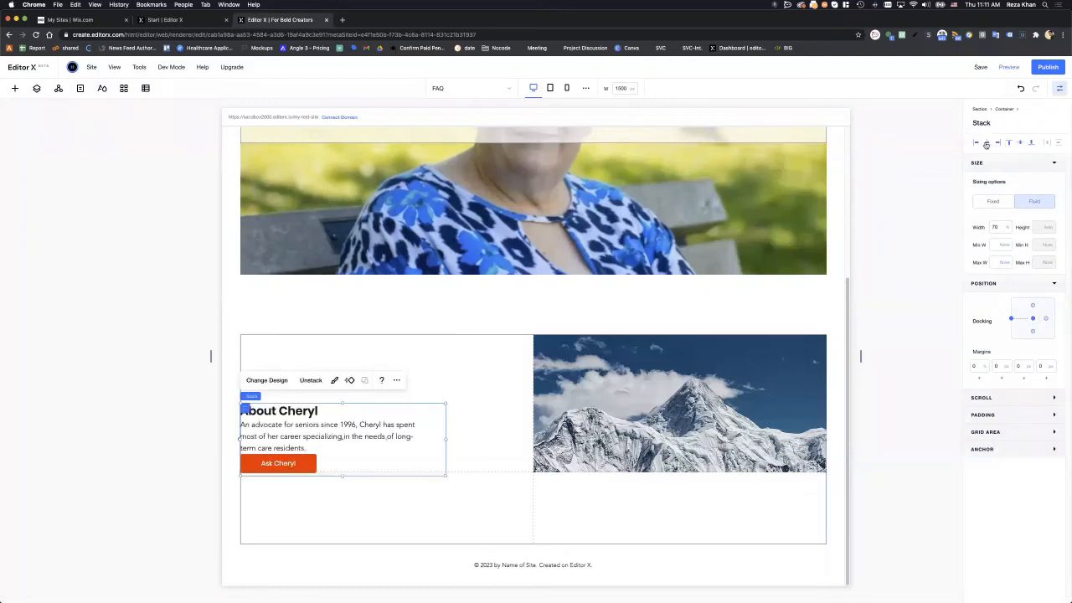
left_click(986, 145)
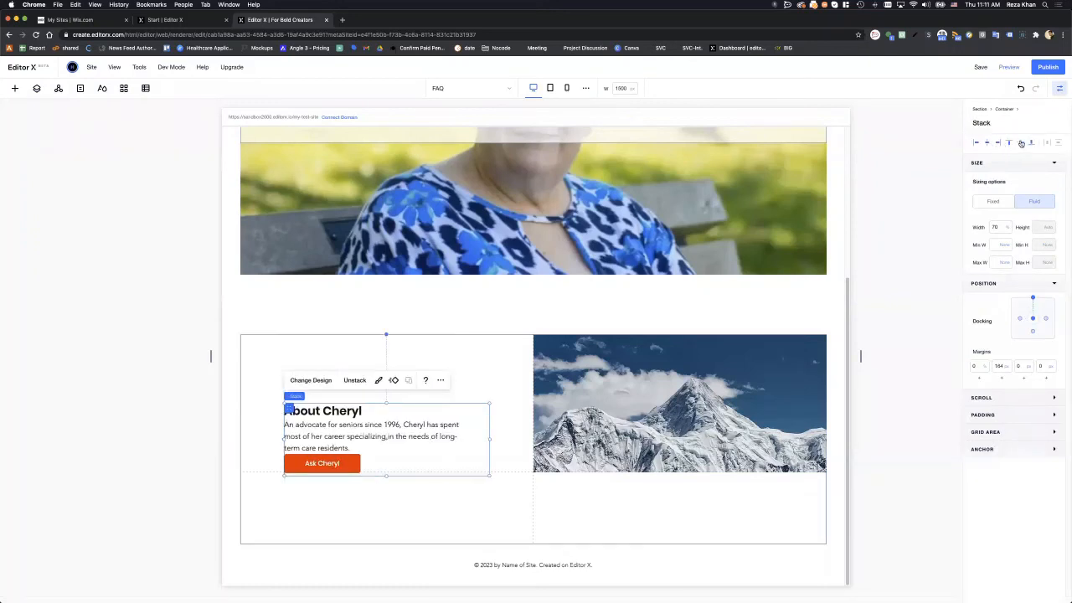
left_click(1020, 144)
- Nudge the stack up and re-dock it to the vertical centre with margins reset to 0
left_click_drag(474, 473, 471, 429)
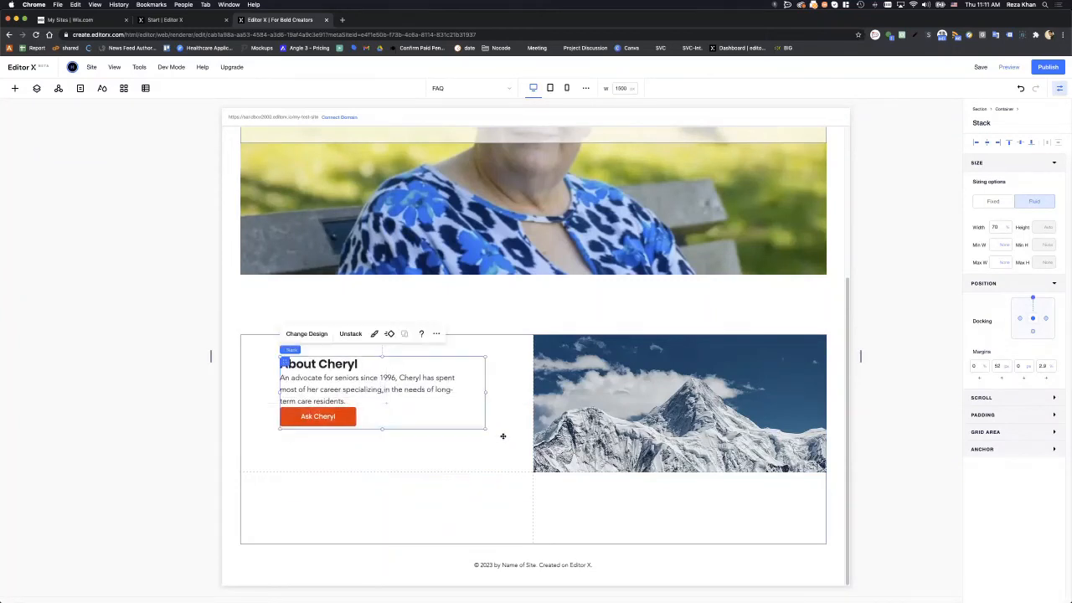
left_click(1020, 142)
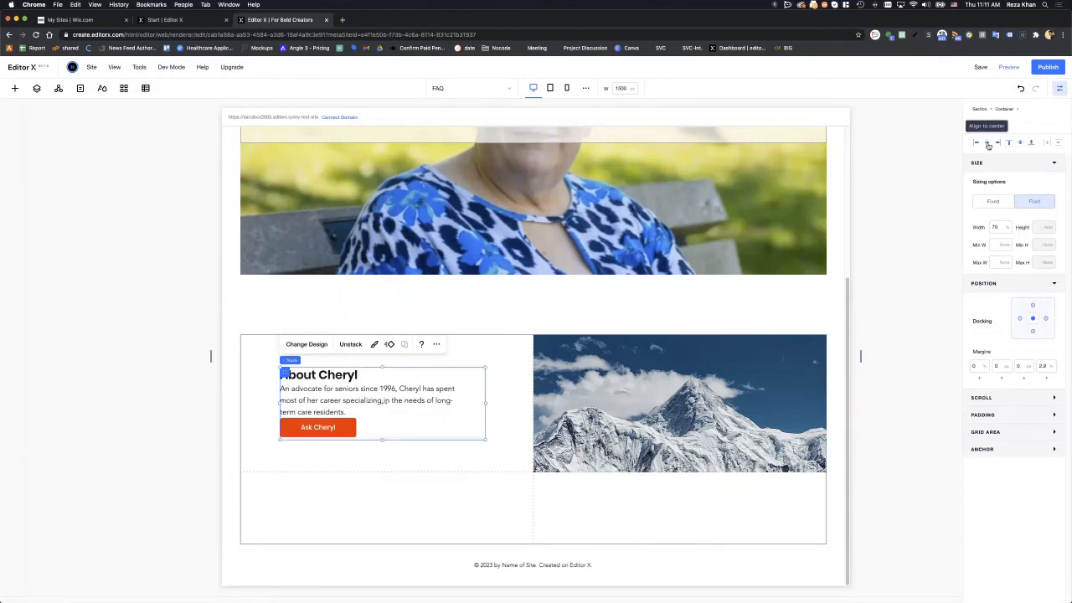
left_click(989, 144)
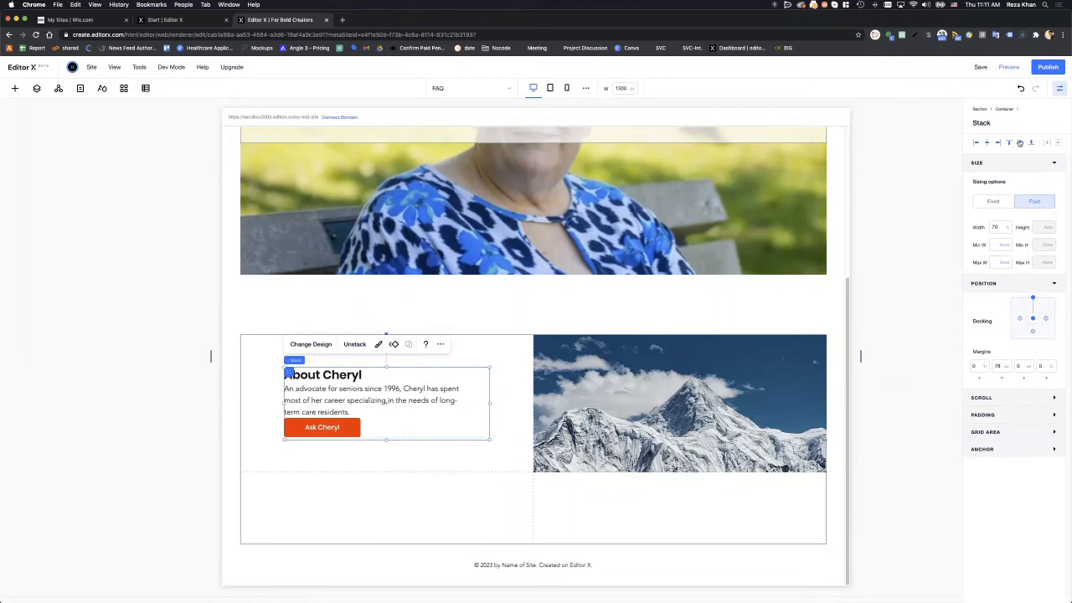
left_click(1019, 142)
left_click(911, 346)
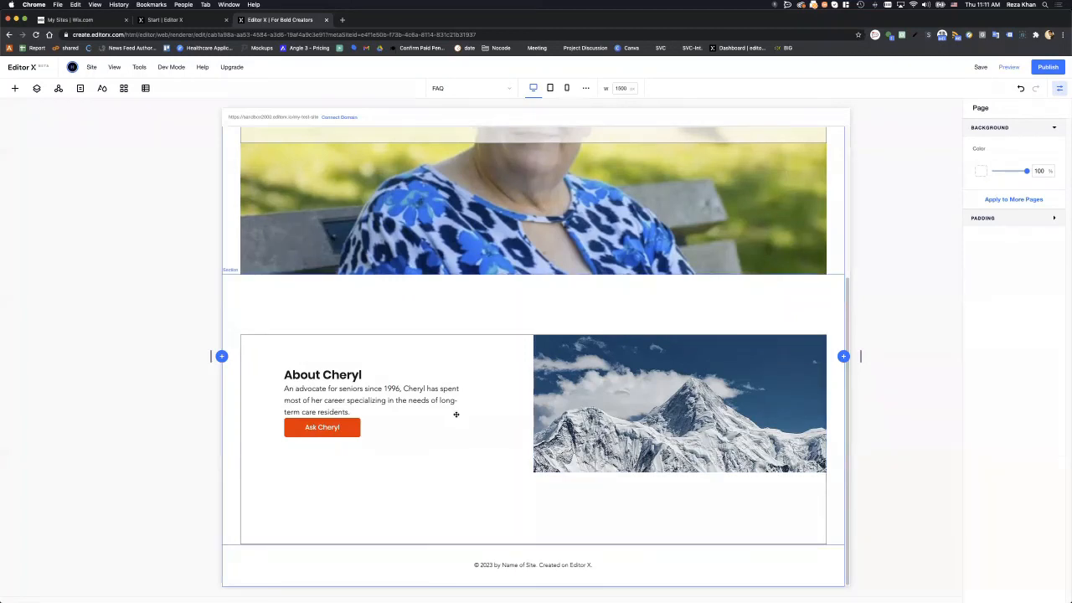
- Publish the site, then set the headline band container's border width to 0
left_click(1048, 67)
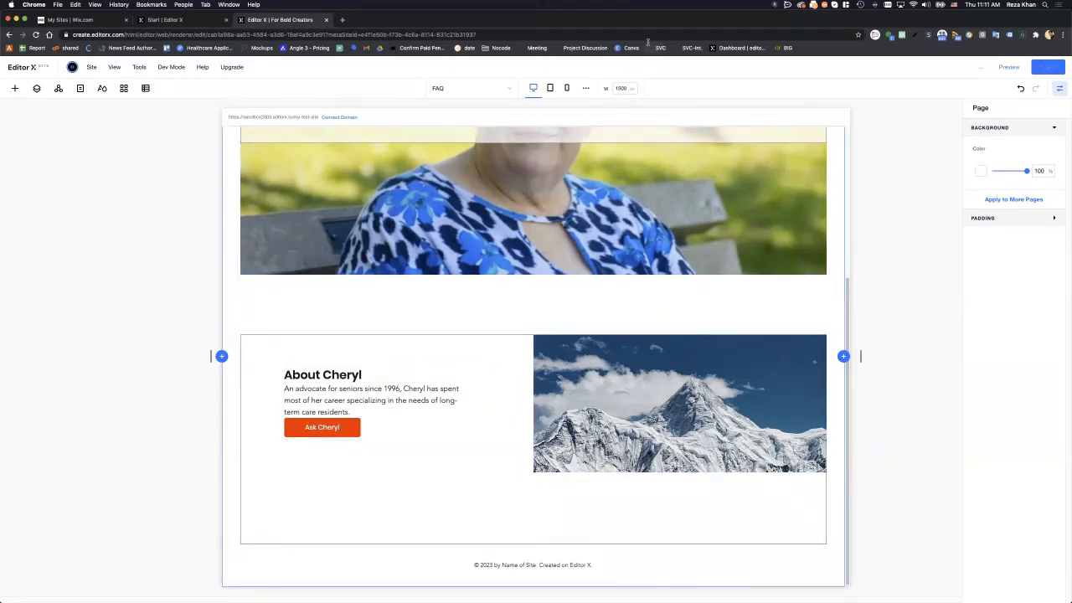
left_click_drag(639, 21, 648, 225)
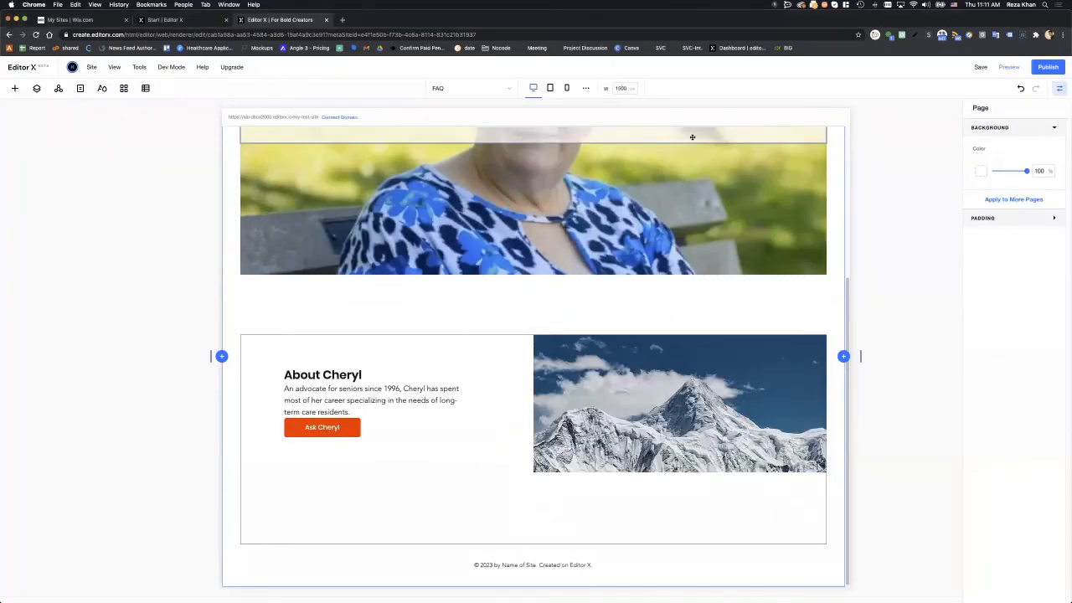
scroll(691, 140, "up", 3)
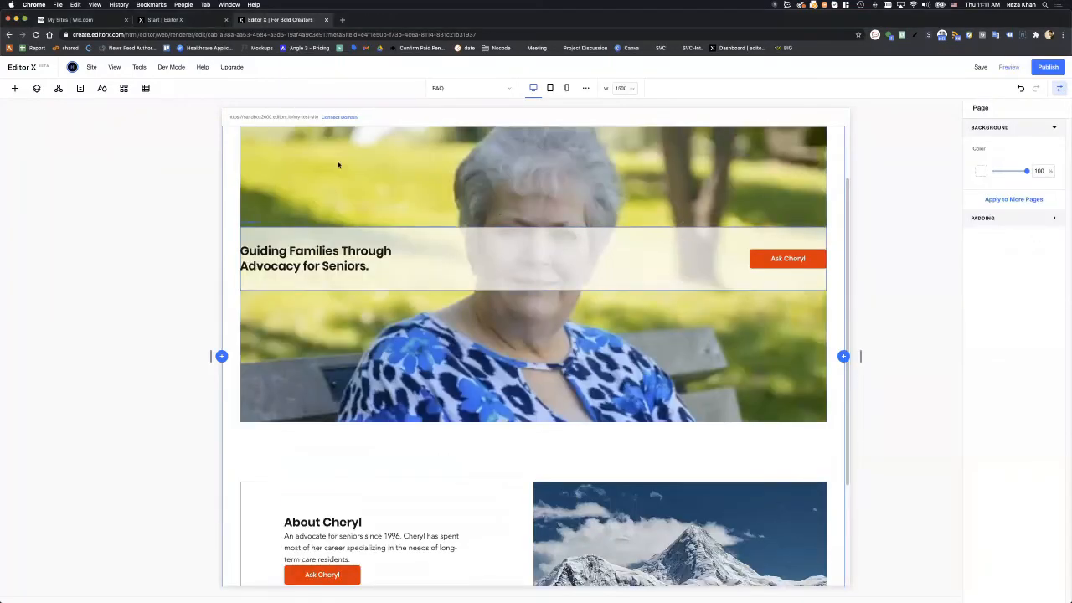
left_click(335, 239)
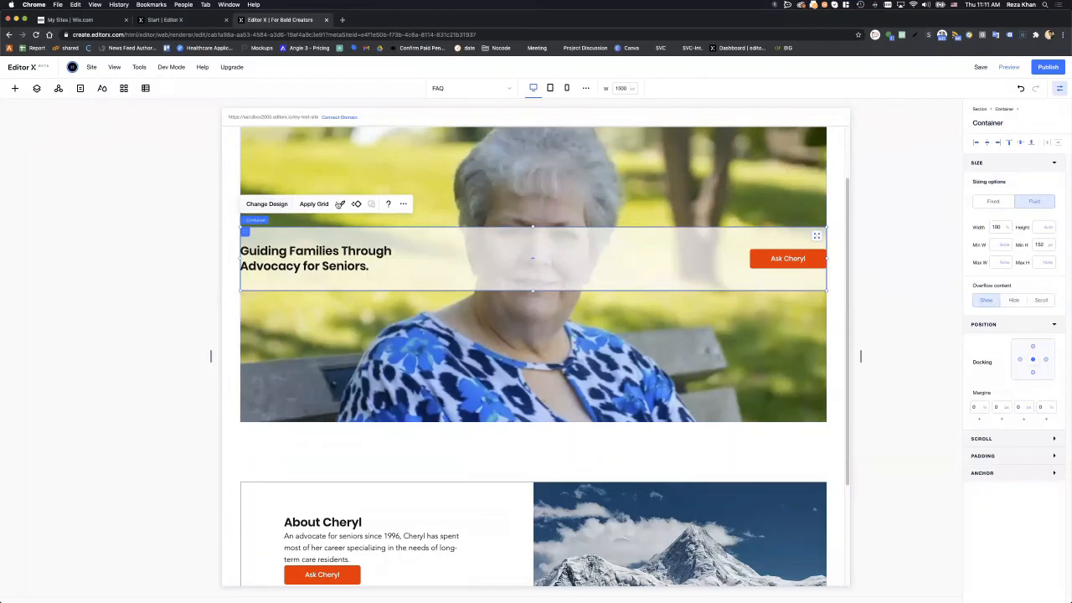
left_click(341, 204)
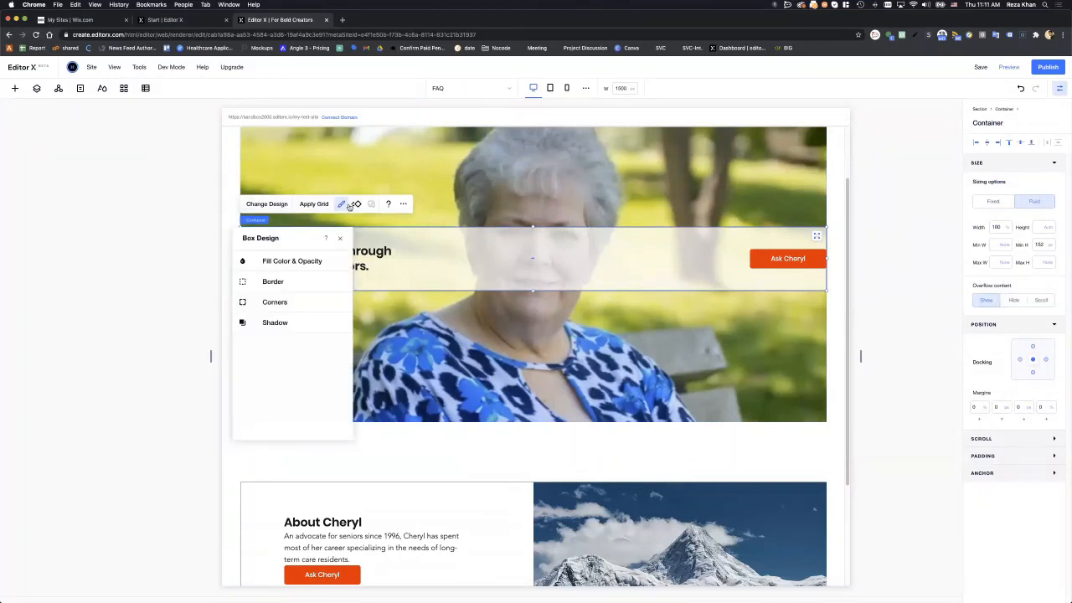
left_click(297, 282)
left_click_drag(269, 339, 263, 338)
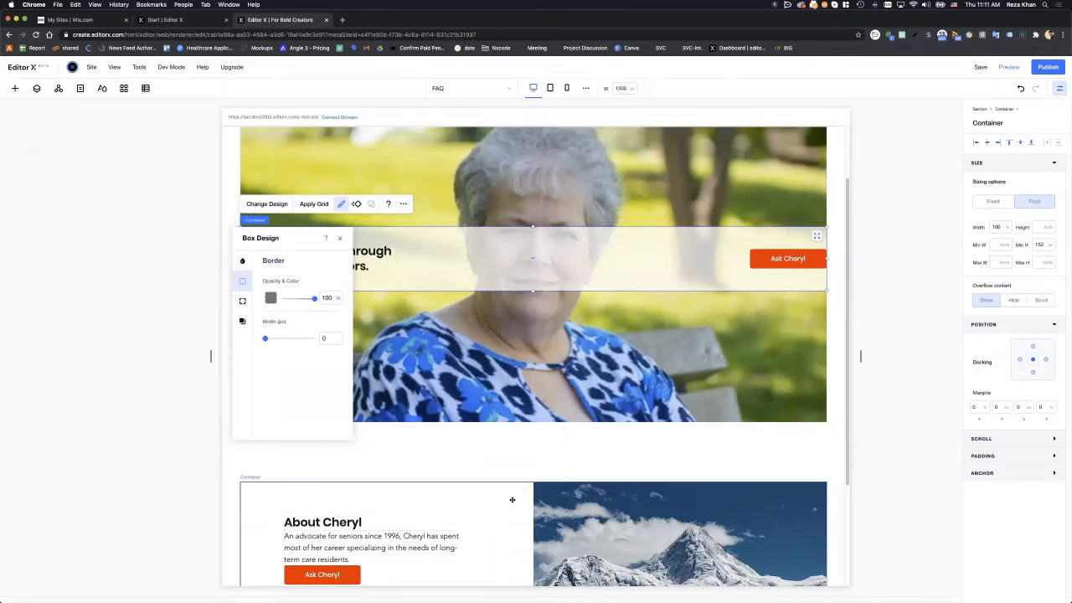
- Set the About Cheryl container's border width to 0
scroll(494, 478, "down", 3)
left_click(506, 453)
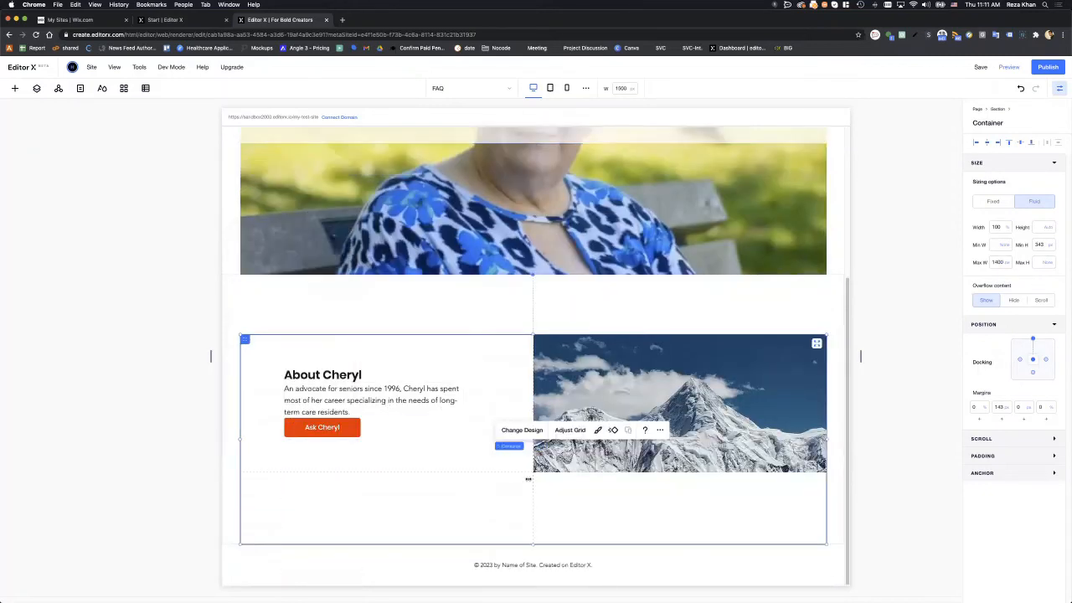
left_click(614, 529)
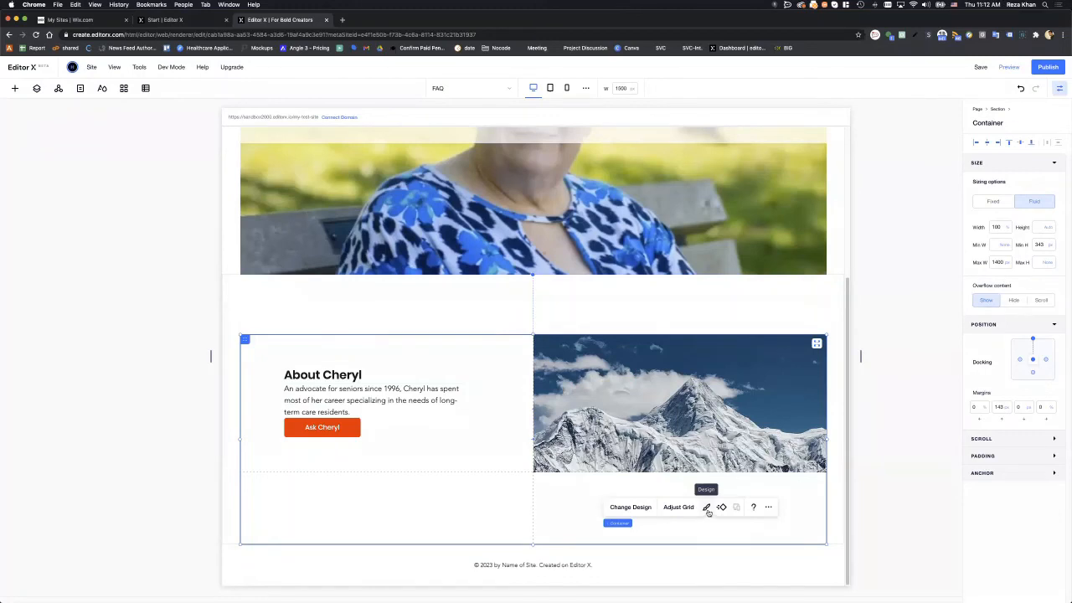
left_click(706, 508)
left_click(285, 388)
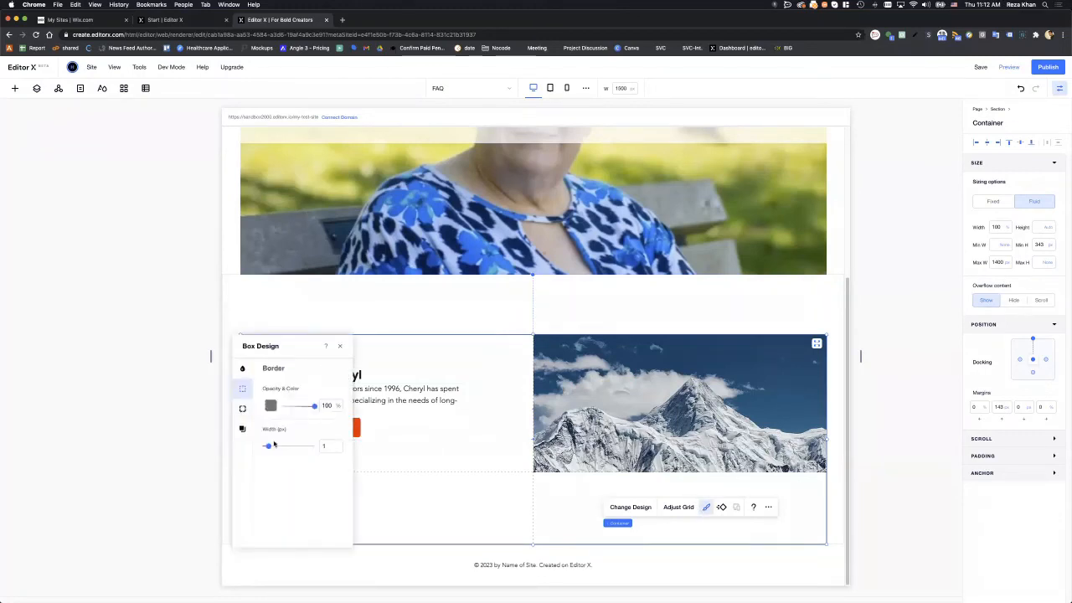
left_click_drag(269, 446, 237, 442)
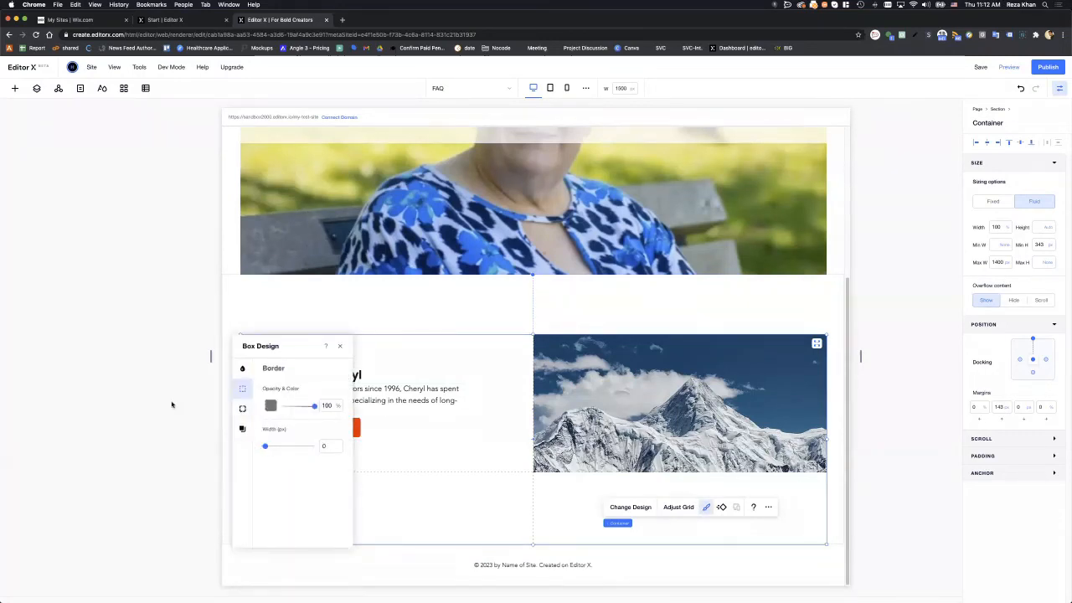
left_click(170, 402)
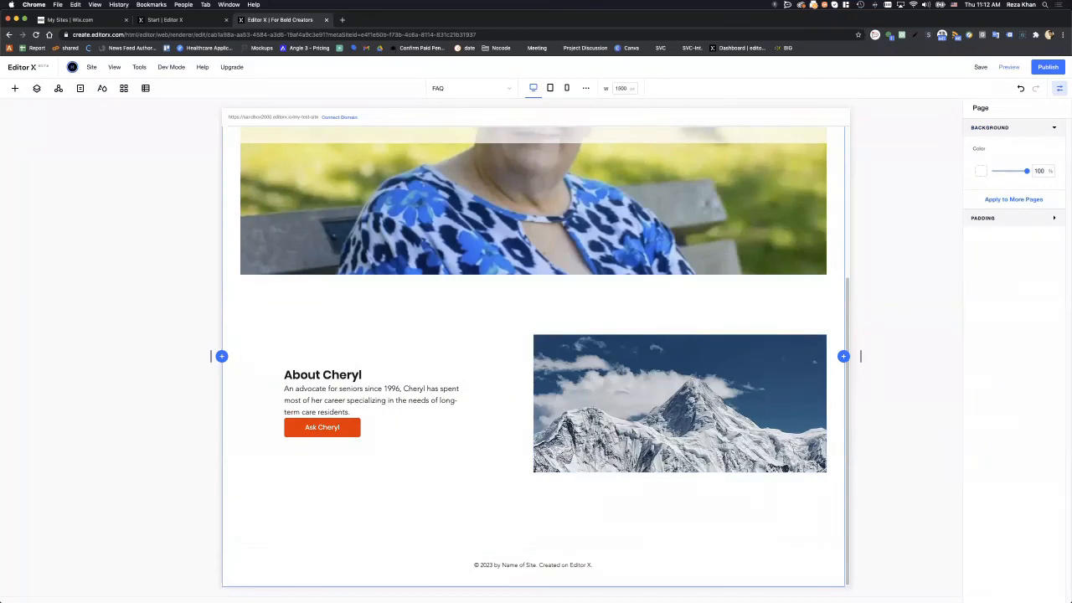
- Bring in the live FAQ page window, maximise it and reload to show the published changes
left_click_drag(1071, 167, 1058, 67)
left_click_drag(1071, 168, 506, 48)
double_click(505, 48)
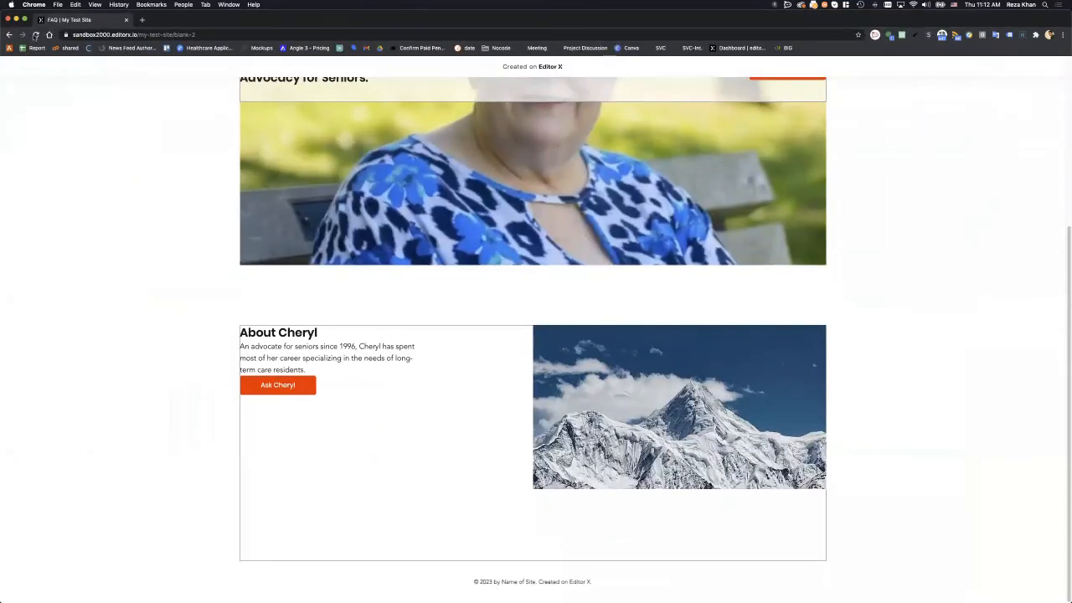
left_click(35, 35)
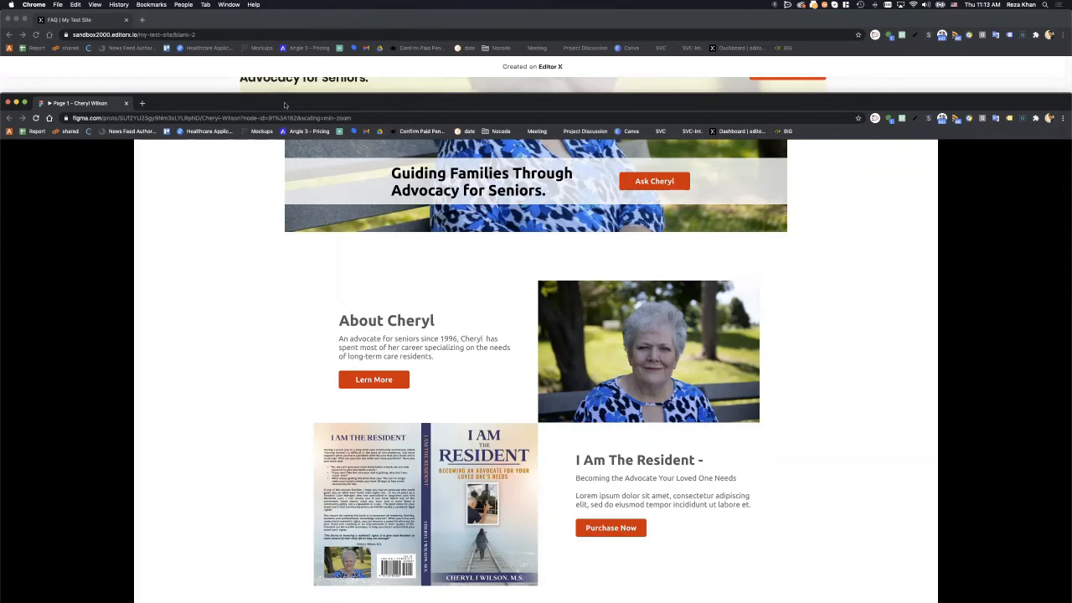
double_click(285, 105)
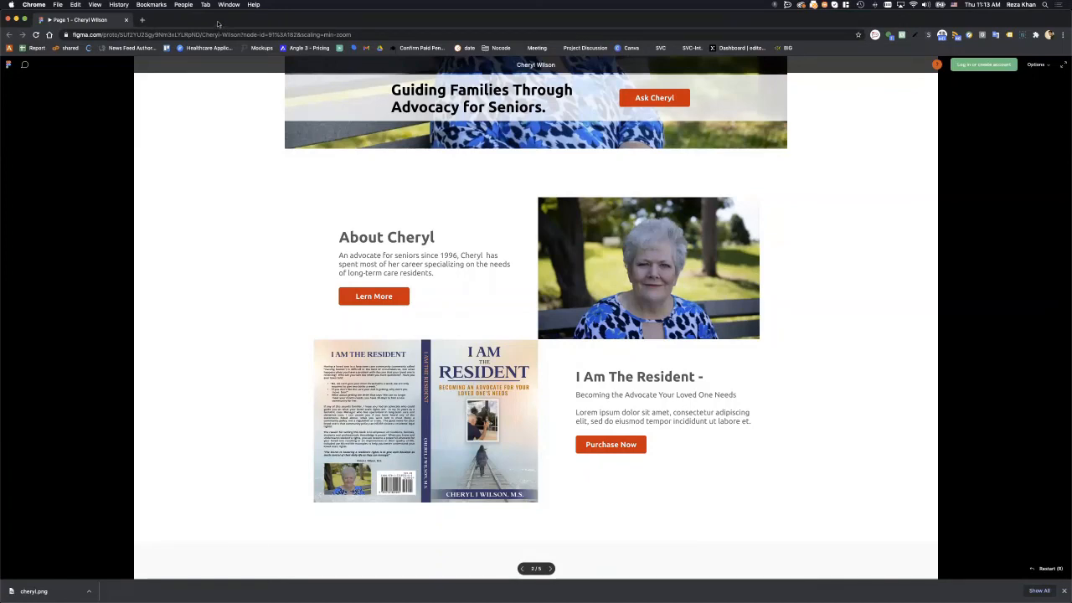
- Drag the Figma prototype to the bottom right to reveal the live FAQ page
left_click_drag(218, 23, 1071, 167)
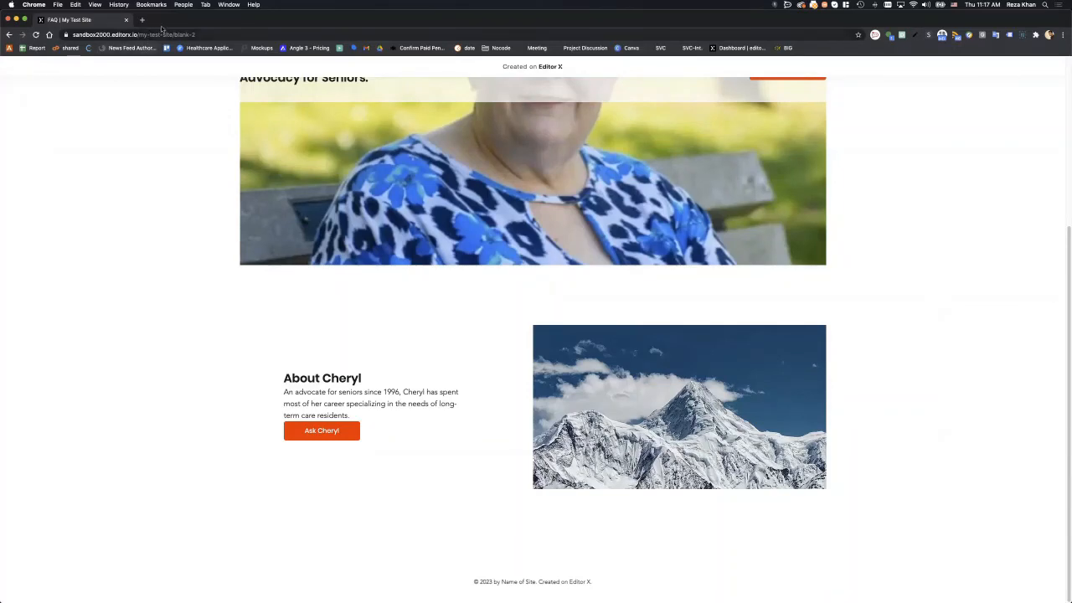
- Close the live preview, select the header and set its scroll effect to Fixed
key("super+w")
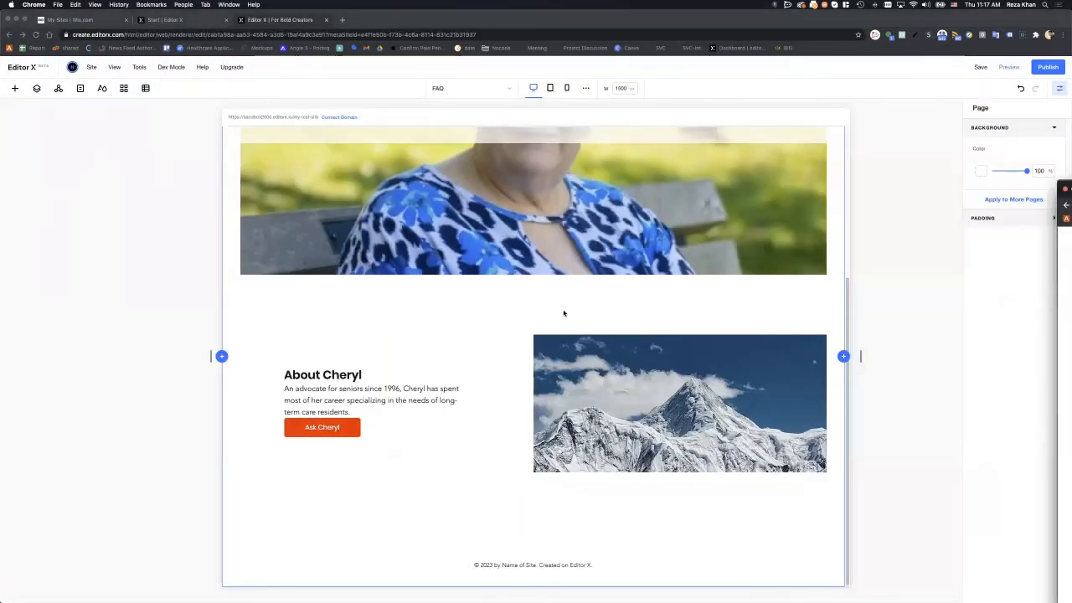
scroll(542, 301, "up", 5)
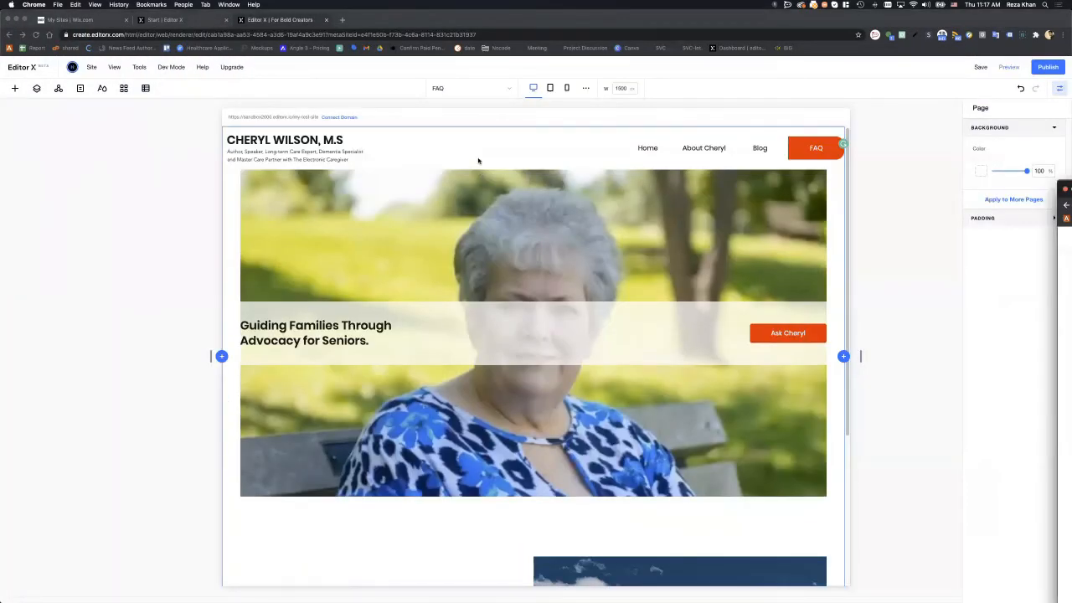
left_click(456, 159)
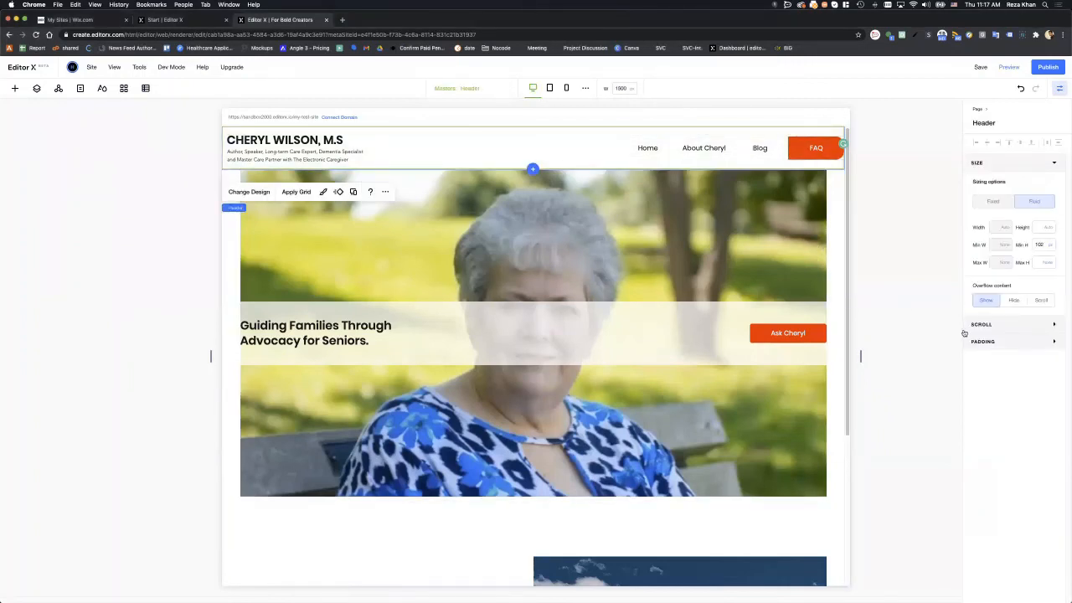
left_click(1052, 326)
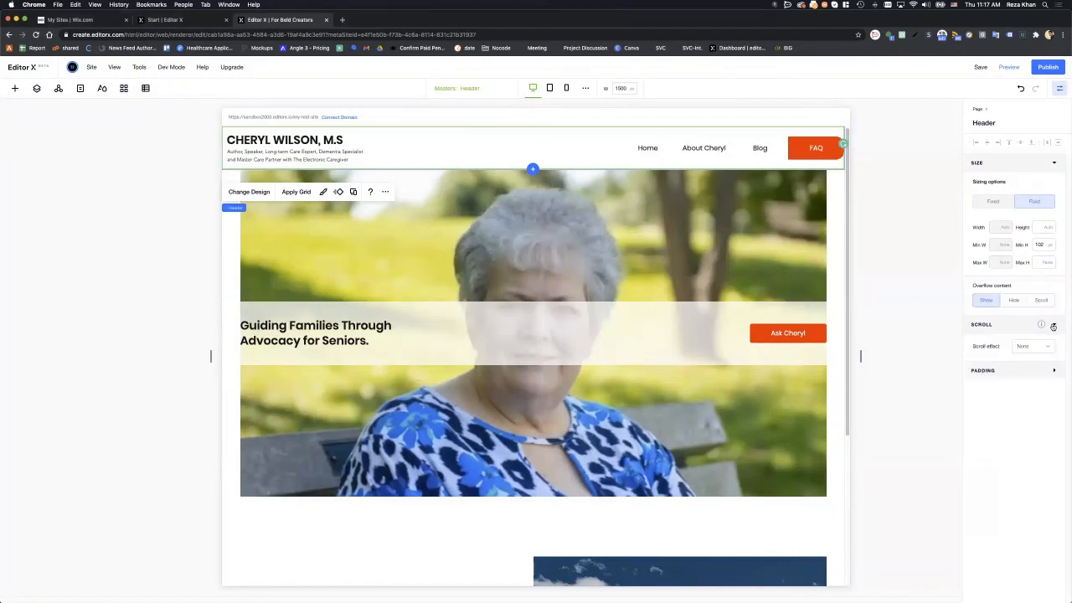
left_click(1027, 347)
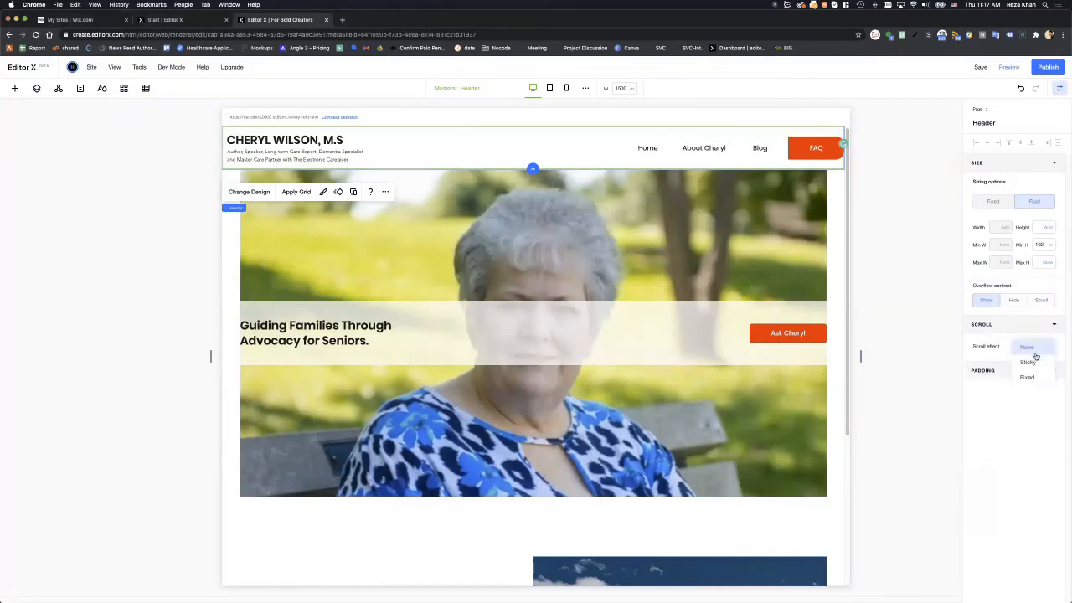
left_click(1034, 367)
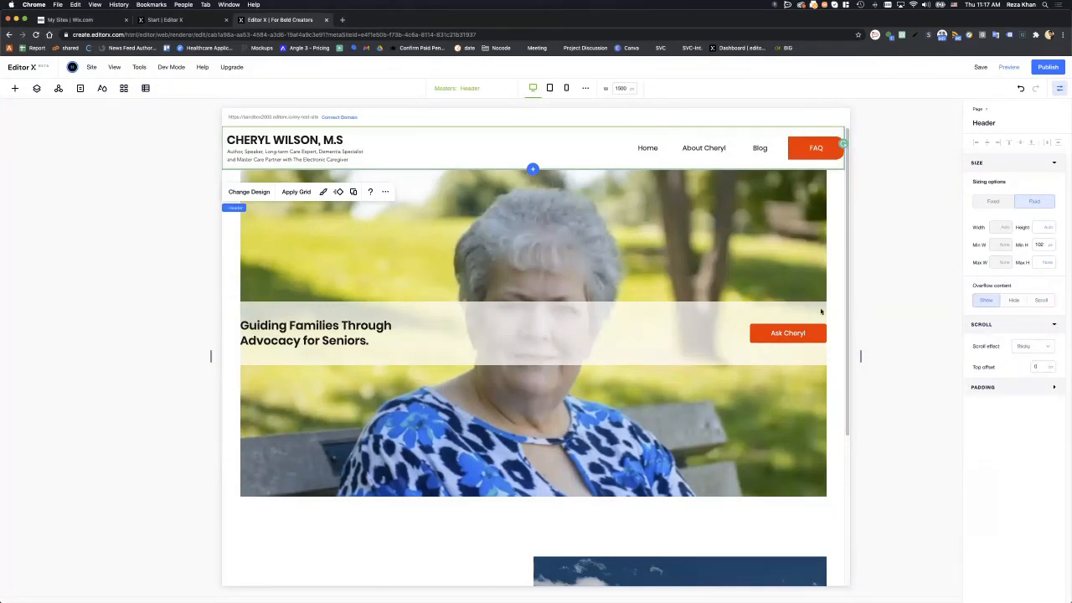
scroll(771, 306, "down", 3)
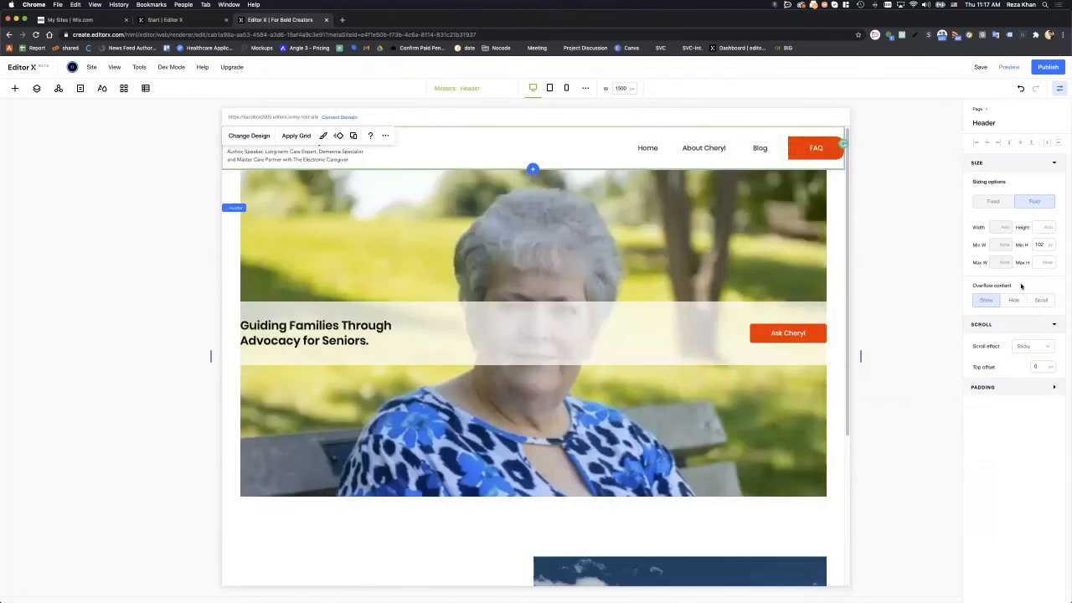
left_click(1030, 346)
left_click(1027, 362)
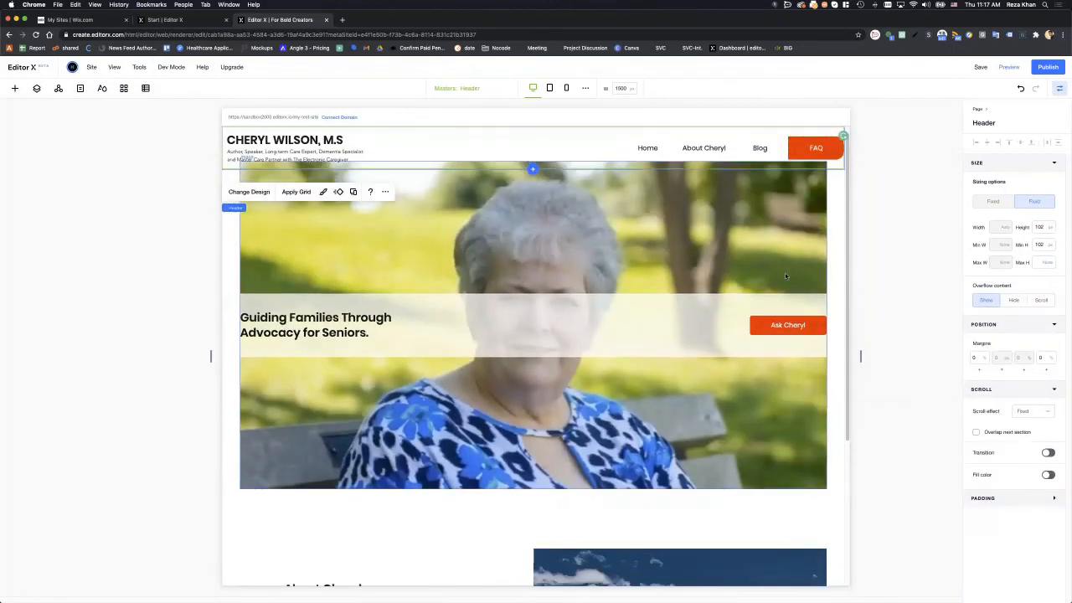
scroll(796, 276, "down", 2)
scroll(813, 272, "up", 2)
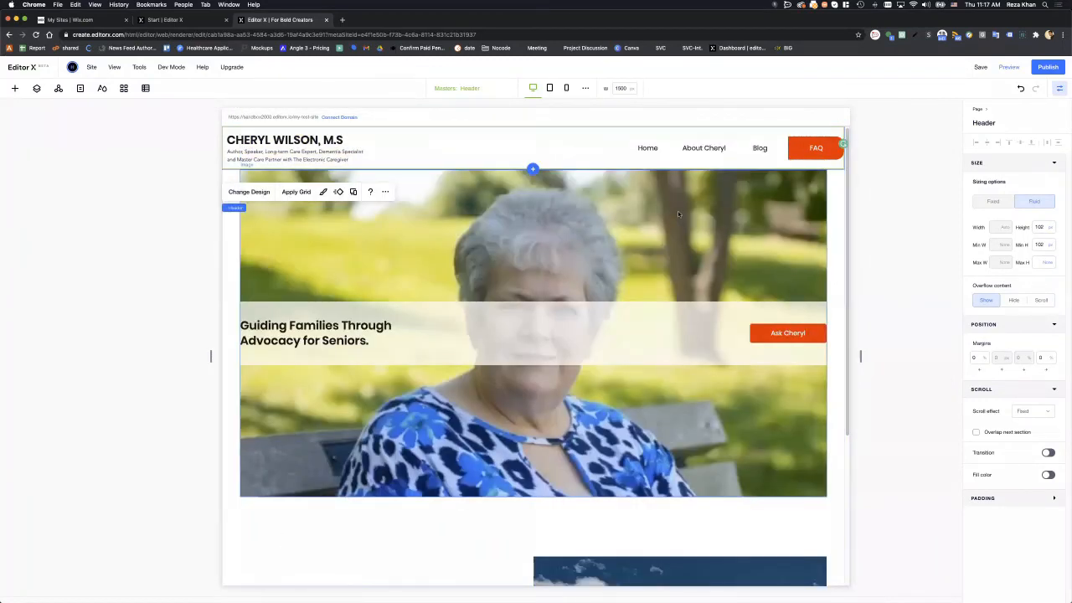
- Give the header a solid white fill at 100% opacity and check it while scrolling
left_click(325, 192)
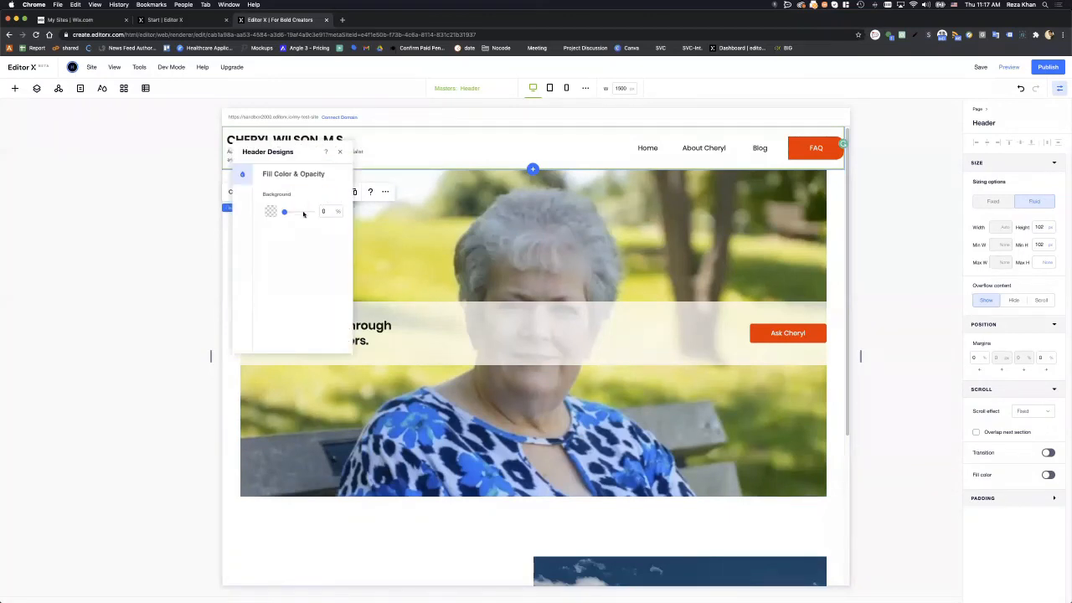
left_click(271, 212)
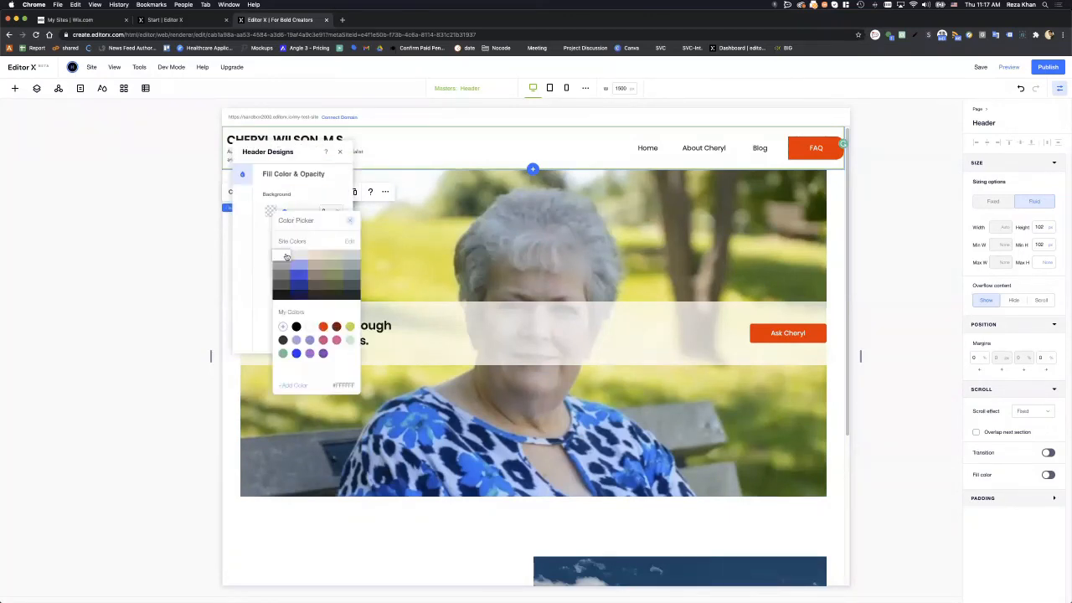
left_click(287, 255)
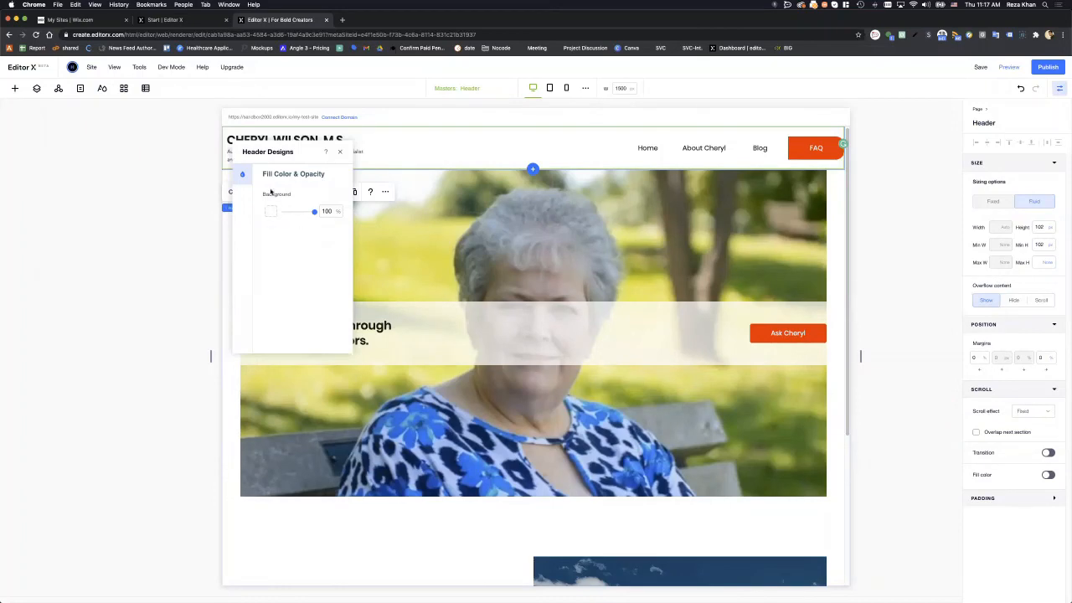
left_click(192, 166)
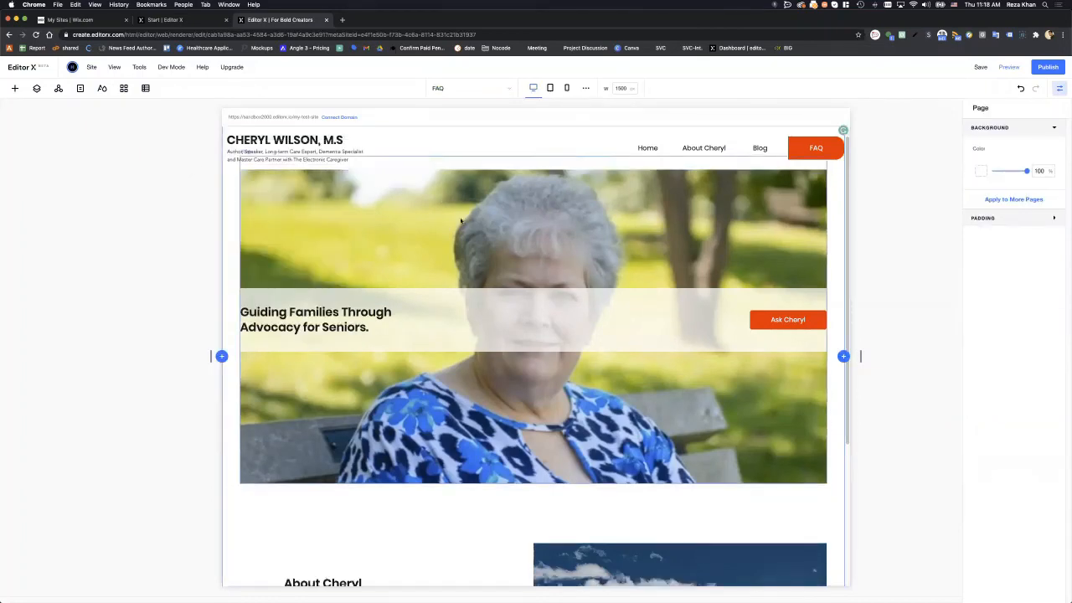
scroll(461, 221, "down", 5)
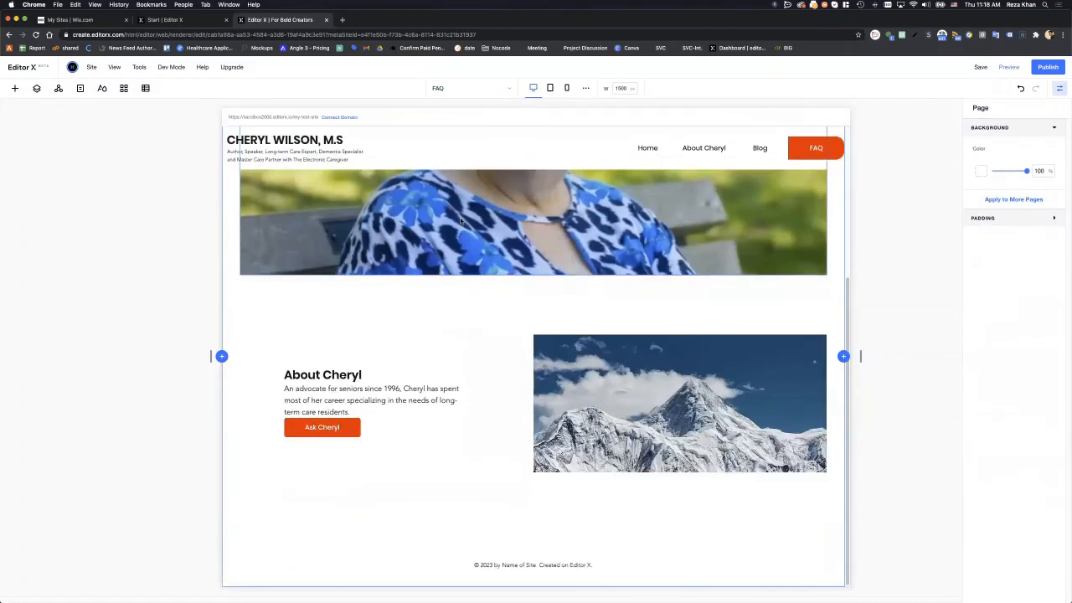
scroll(443, 209, "up", 5)
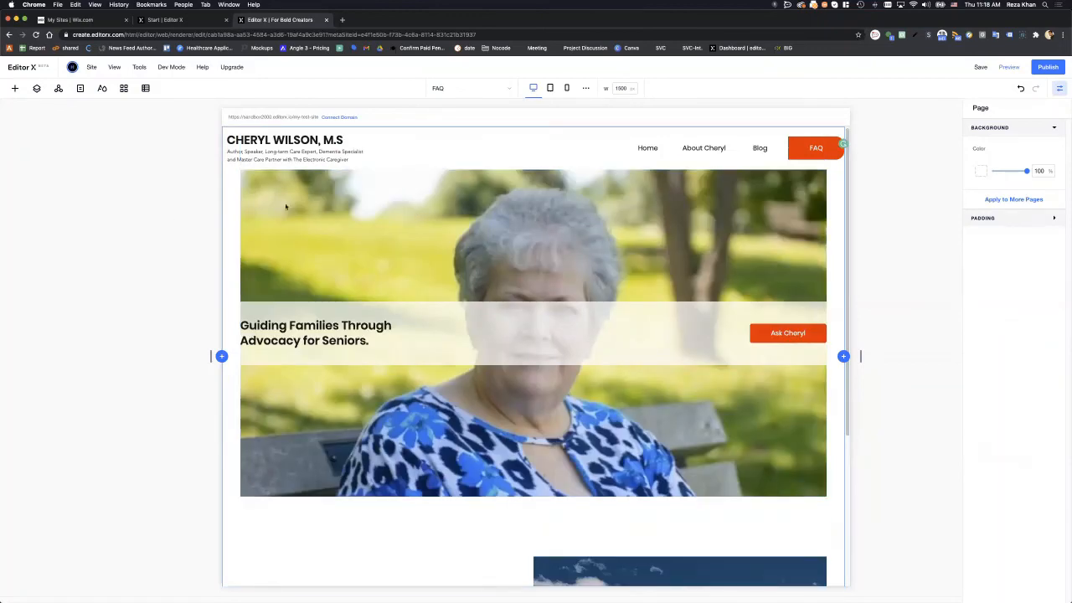
scroll(523, 251, "down", 3)
scroll(523, 251, "down", 1)
scroll(523, 251, "up", 5)
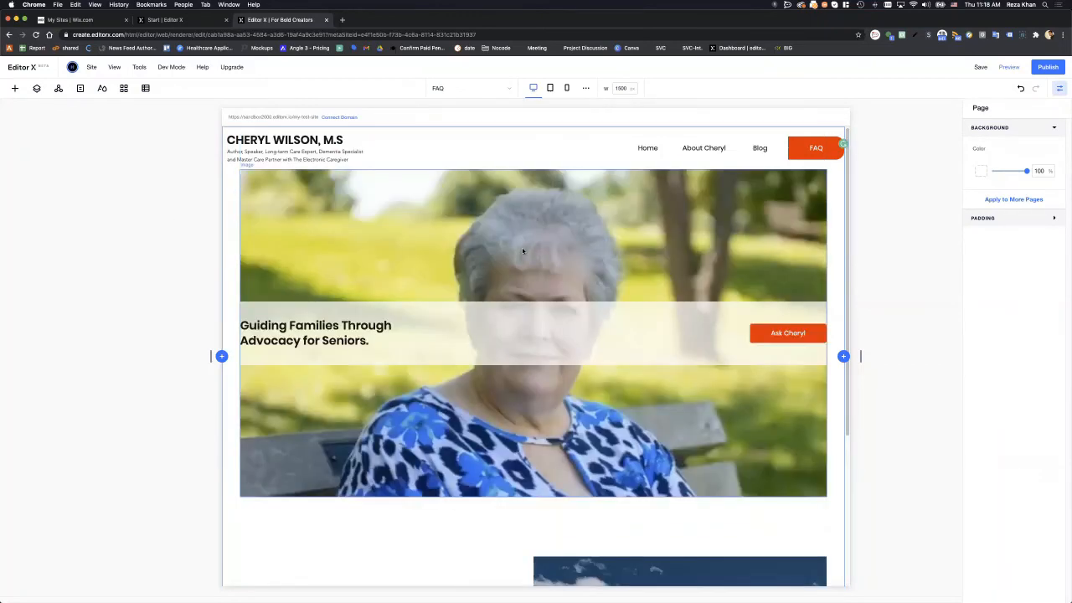
- Publish the FAQ page and bring the live site window over the editor
left_click(1044, 67)
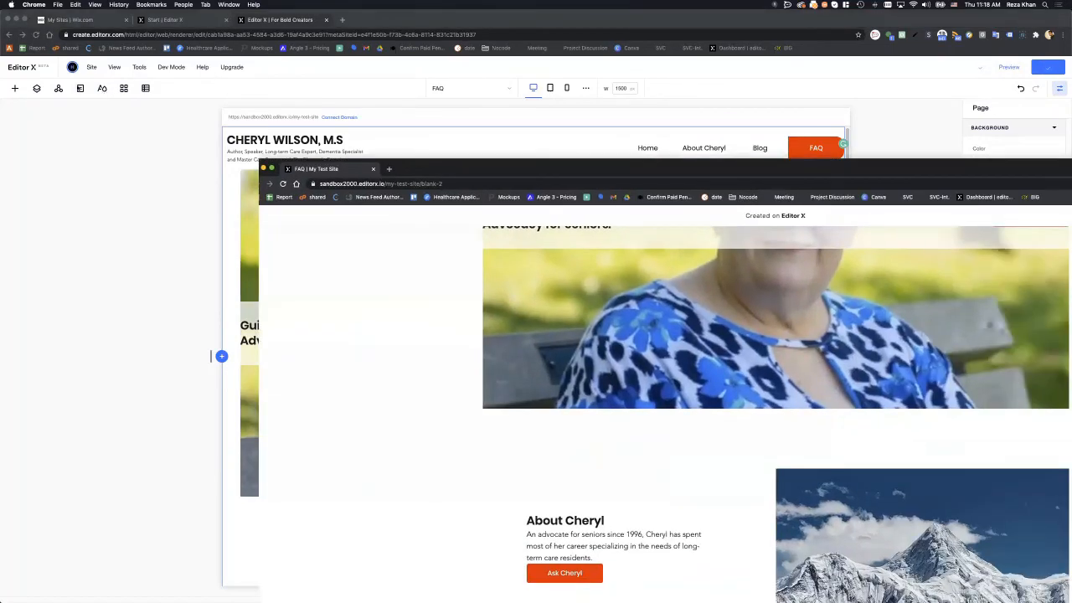
key("super+r")
left_click_drag(386, 172, 250, 37)
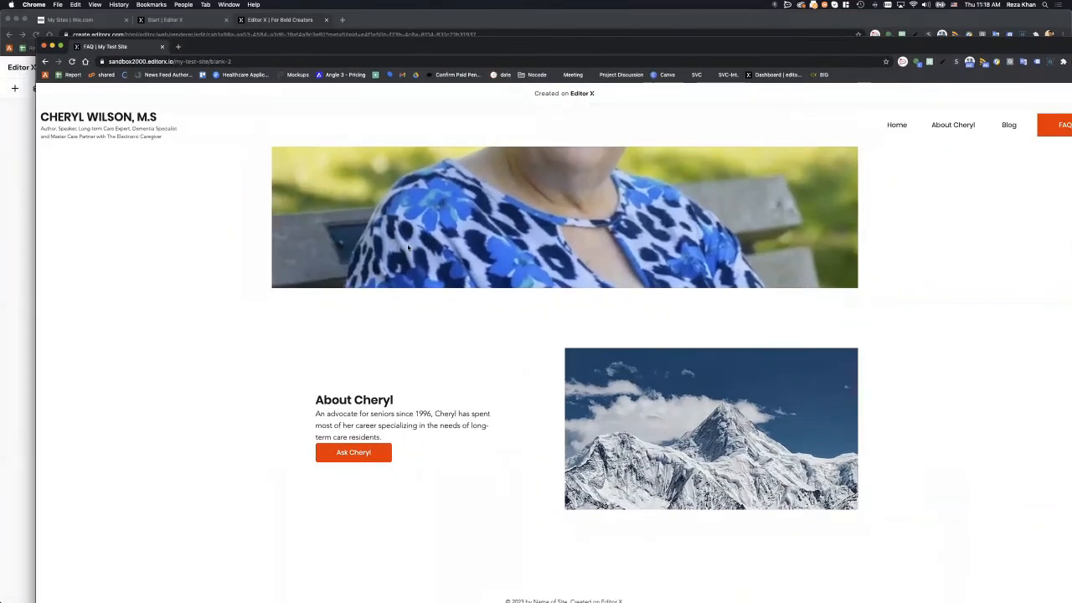
- Scroll the live FAQ page down and up to confirm the header stays on top, then minimize it
scroll(407, 249, "down", 3)
scroll(407, 249, "up", 3)
scroll(406, 251, "down", 3)
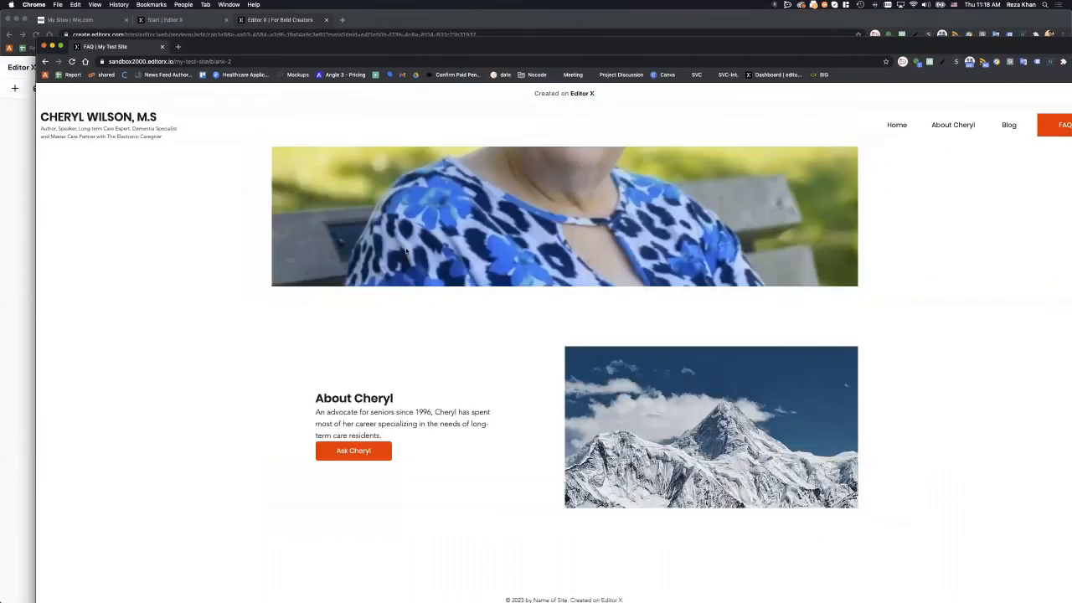
scroll(406, 251, "up", 3)
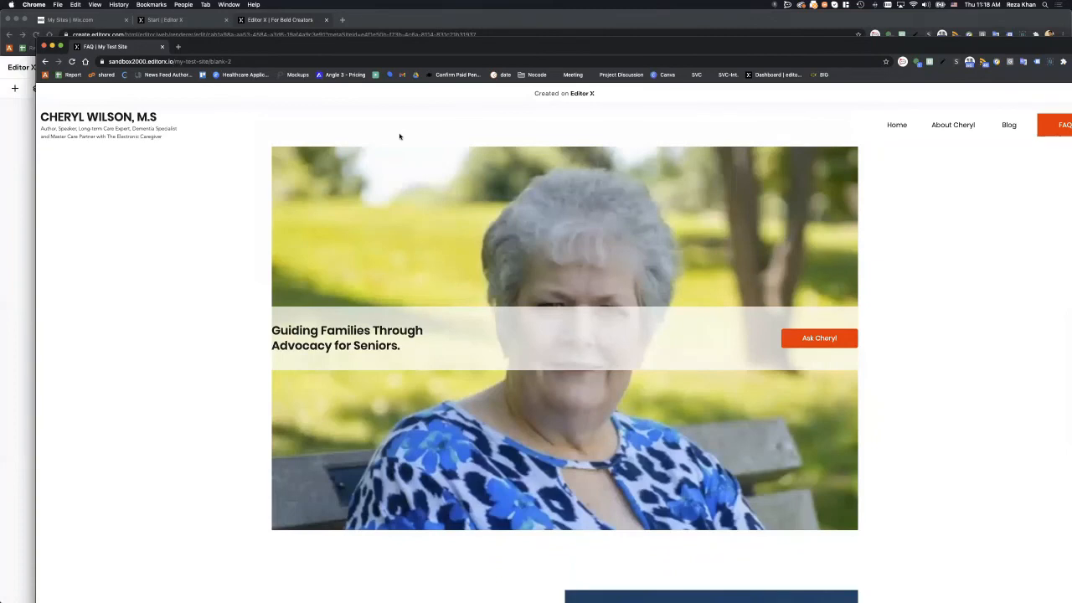
key("super+m")
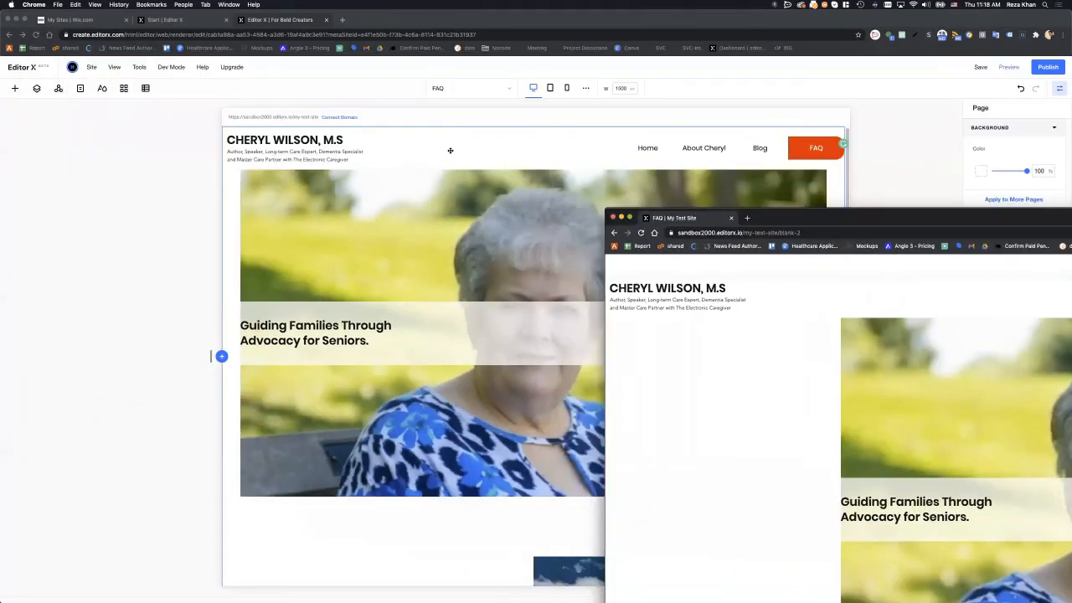
- Lower the header's white fill opacity from 100% to 47%, then reselect the header
left_click(745, 226)
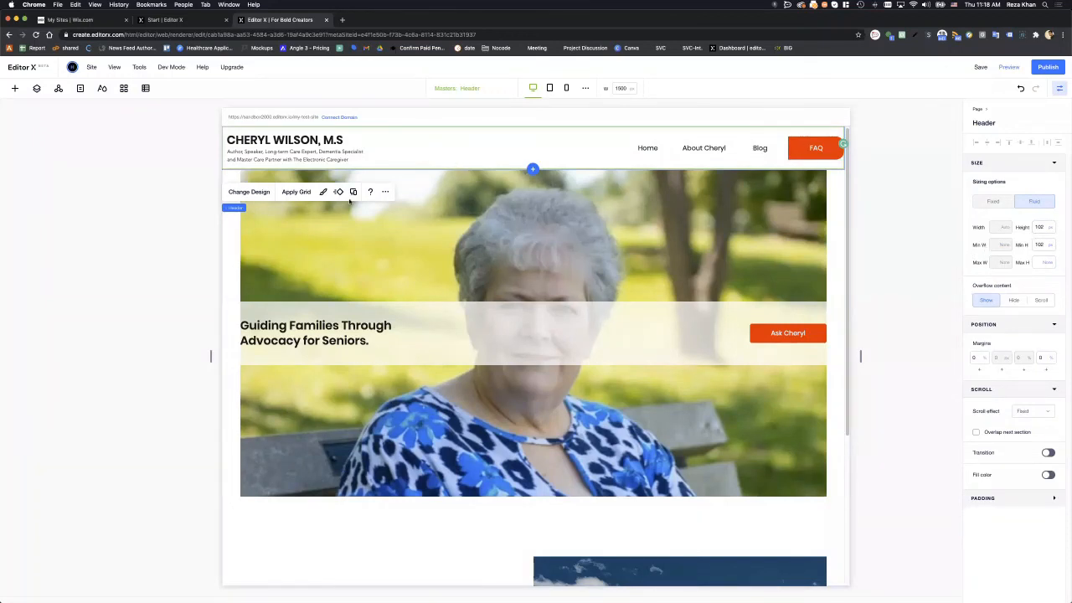
left_click(323, 191)
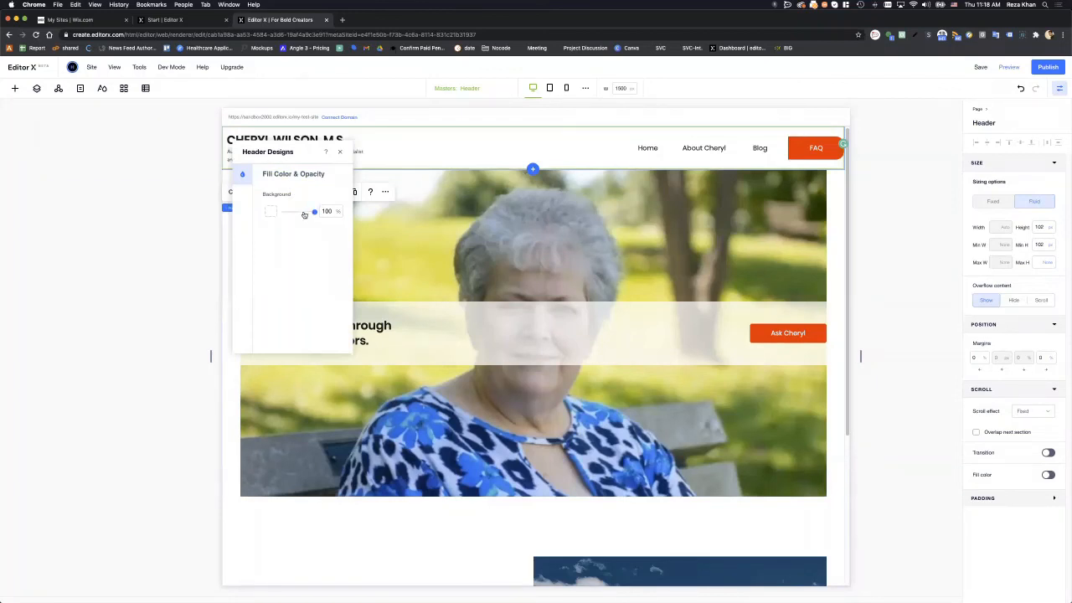
left_click_drag(304, 214, 298, 215)
left_click(192, 184)
left_click(435, 161)
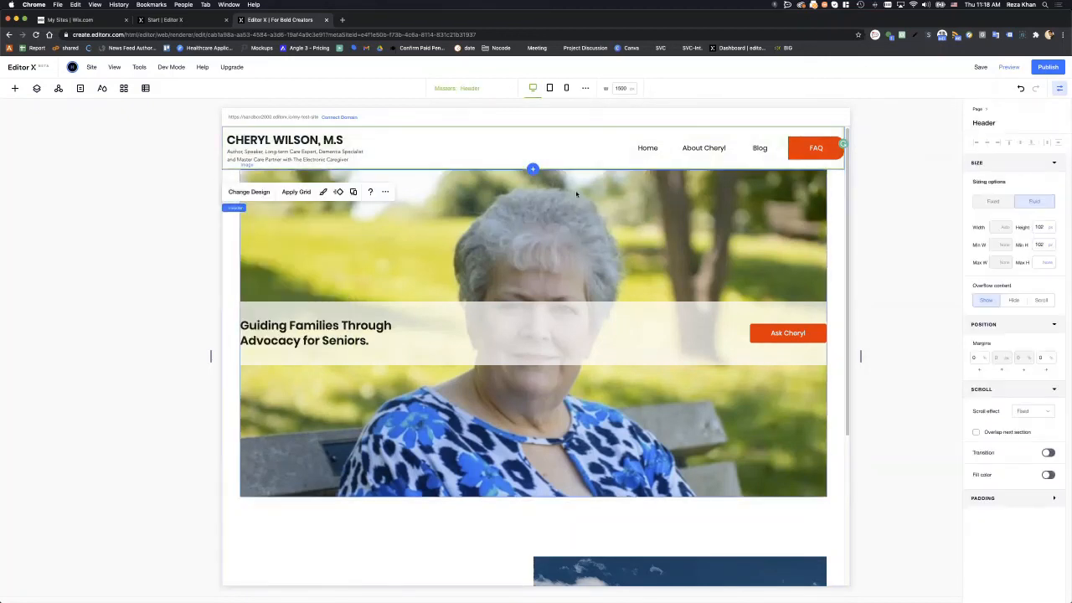
- Enable 'Overlap next section' so the header overlaps the hero, then reselect the whole header
left_click(1000, 431)
left_click(785, 270)
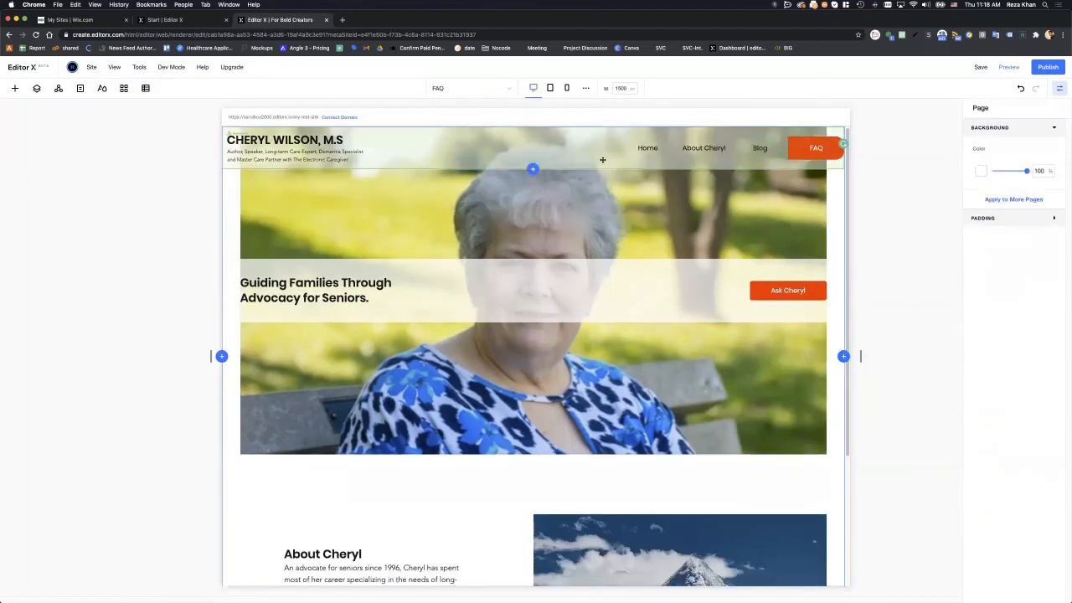
left_click(576, 154)
left_click(400, 152)
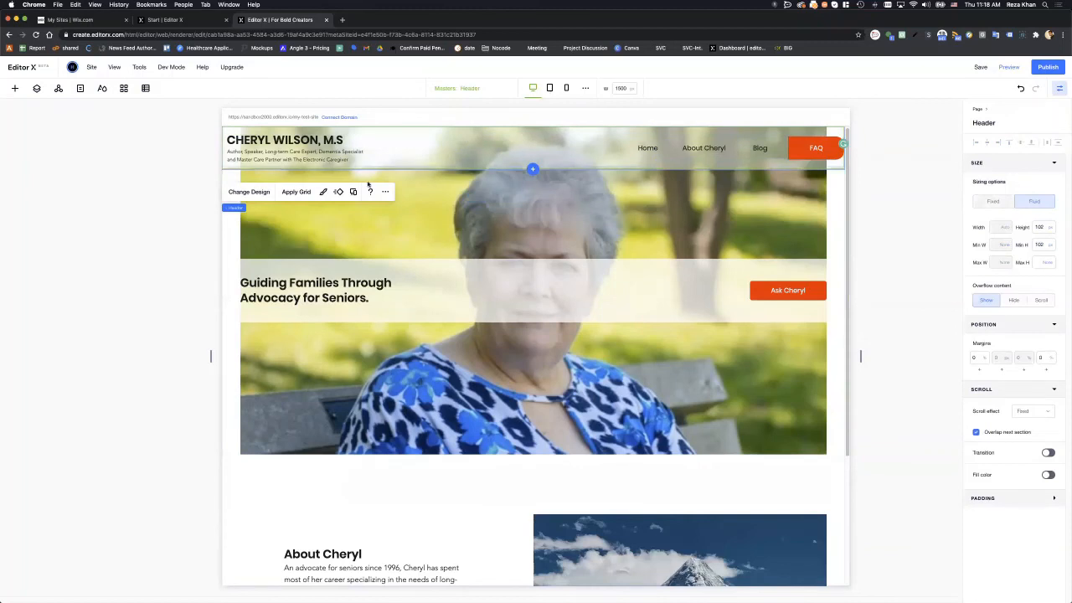
- Raise the header's fill opacity to 78% so scrolled content shows through it
left_click(324, 192)
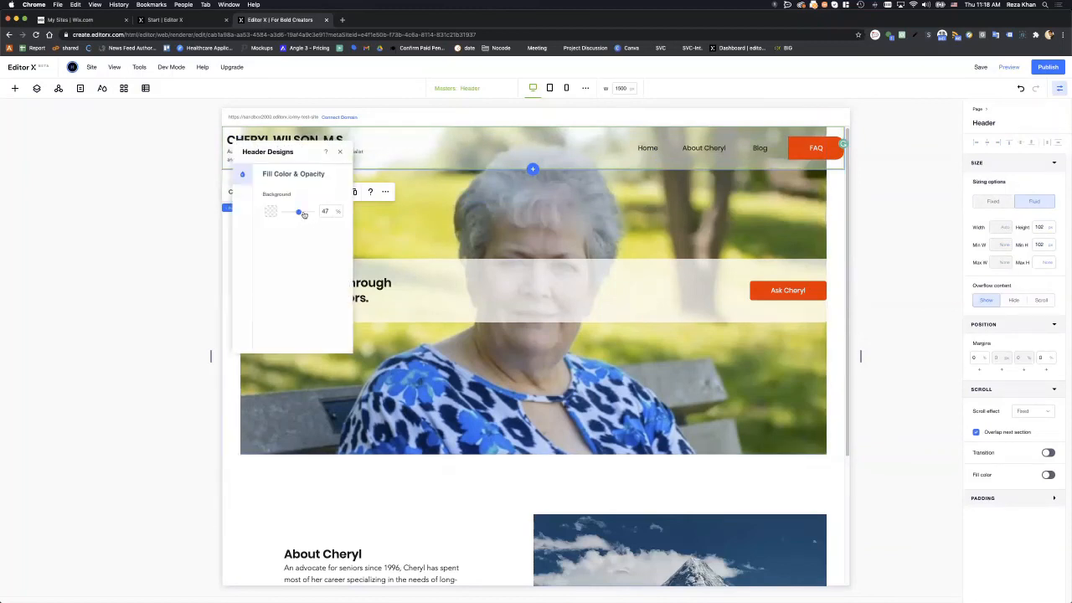
left_click_drag(302, 212, 308, 214)
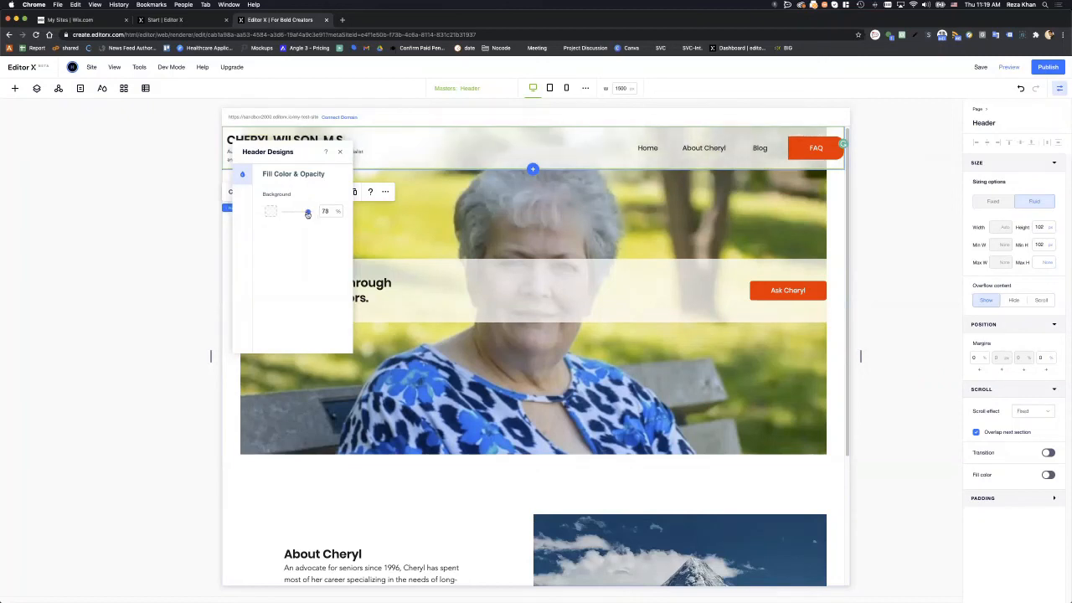
left_click(886, 283)
scroll(578, 335, "down", 3)
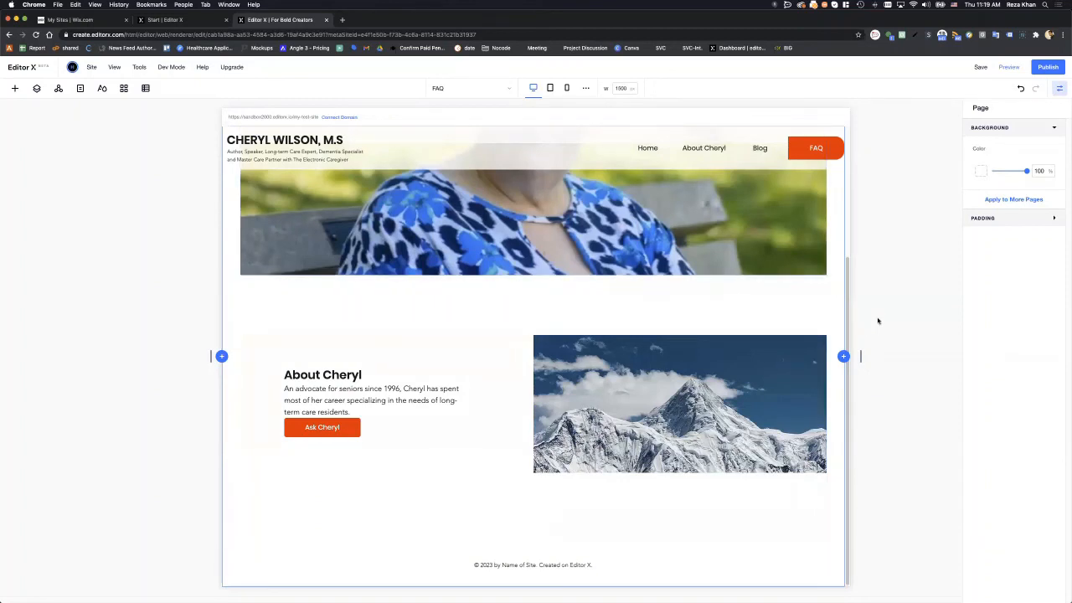
scroll(877, 322, "up", 3)
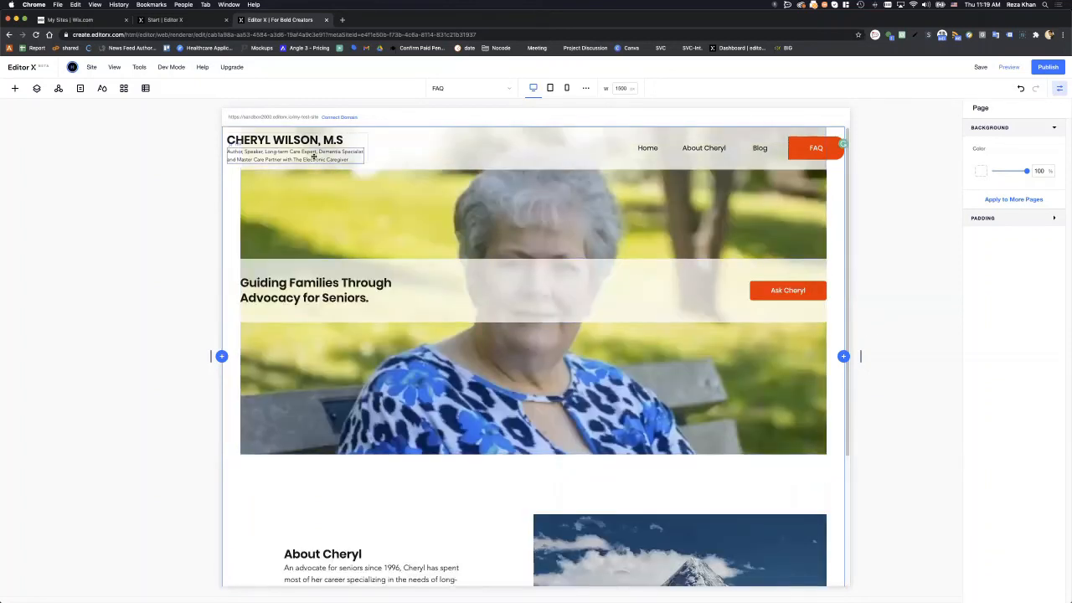
scroll(608, 318, "down", 3)
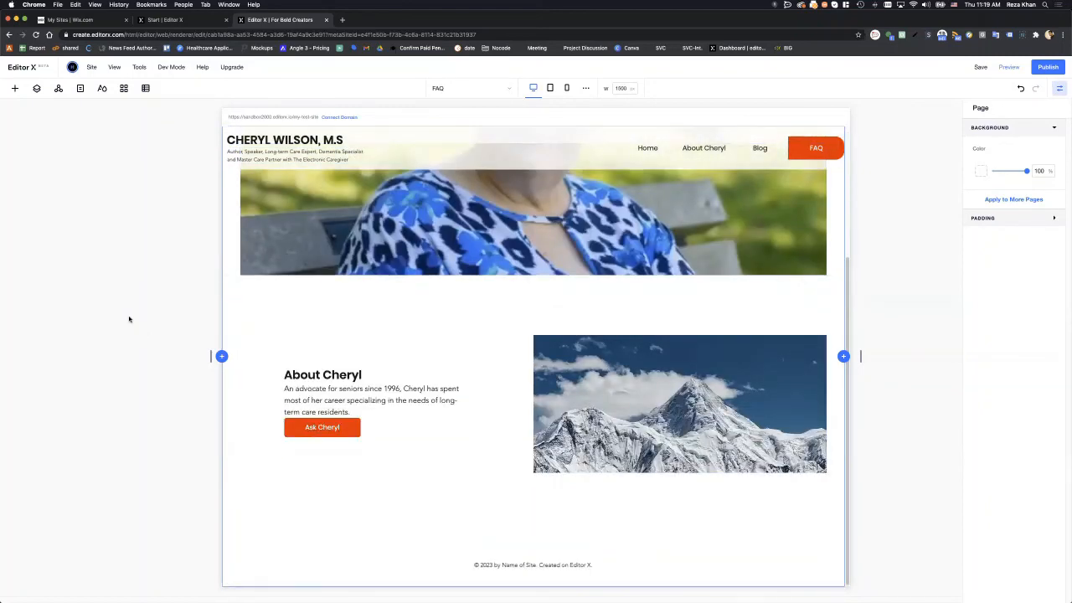
scroll(129, 319, "up", 3)
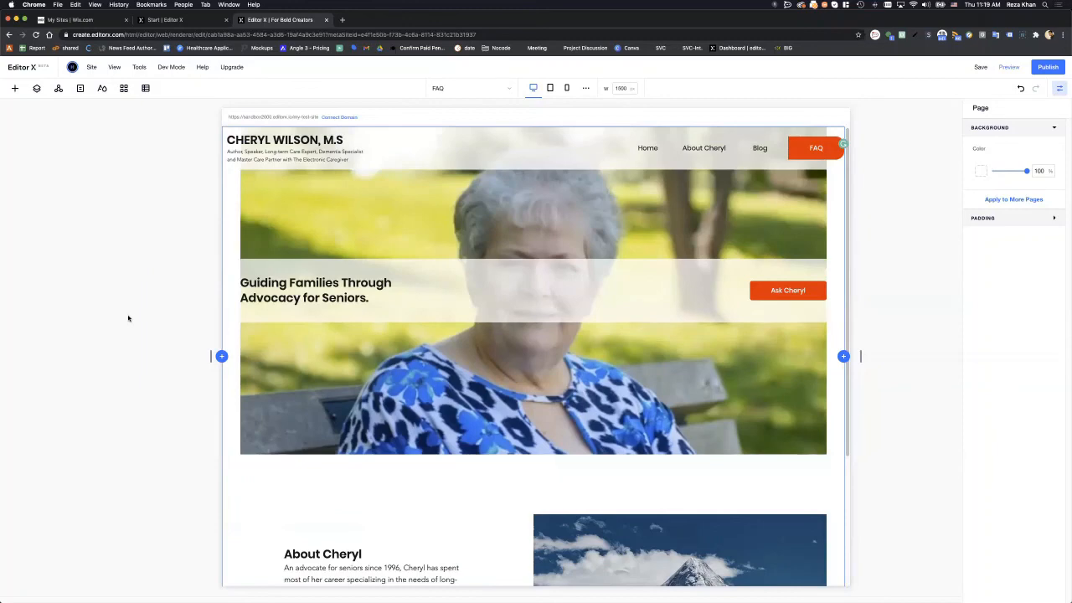
scroll(129, 318, "down", 3)
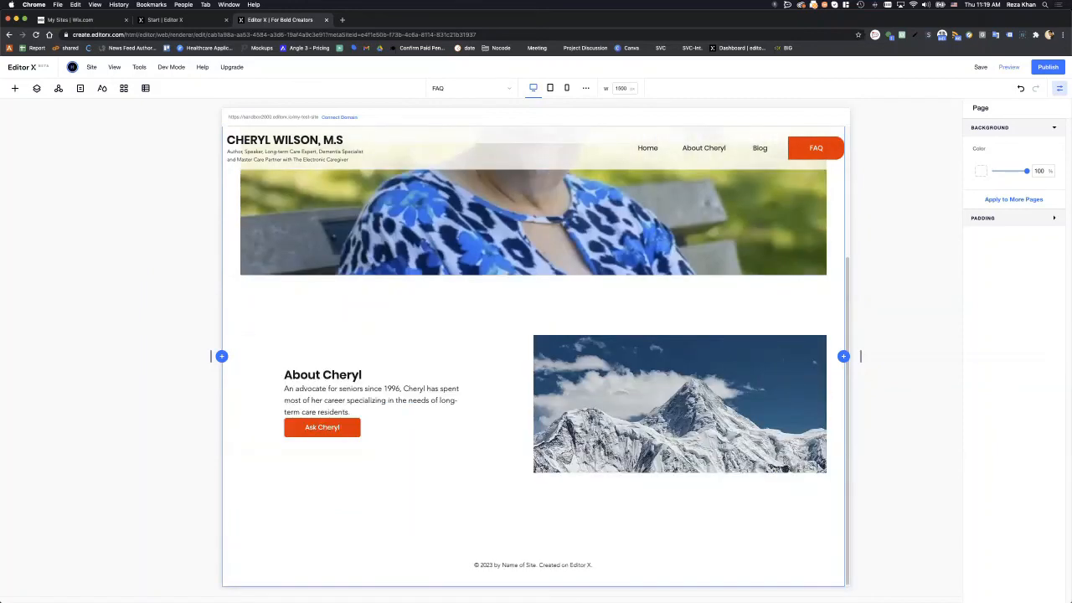
mouse_move(1071, 219)
left_mouse_down()
mouse_move(662, 143)
mouse_move(1071, 207)
left_mouse_up()
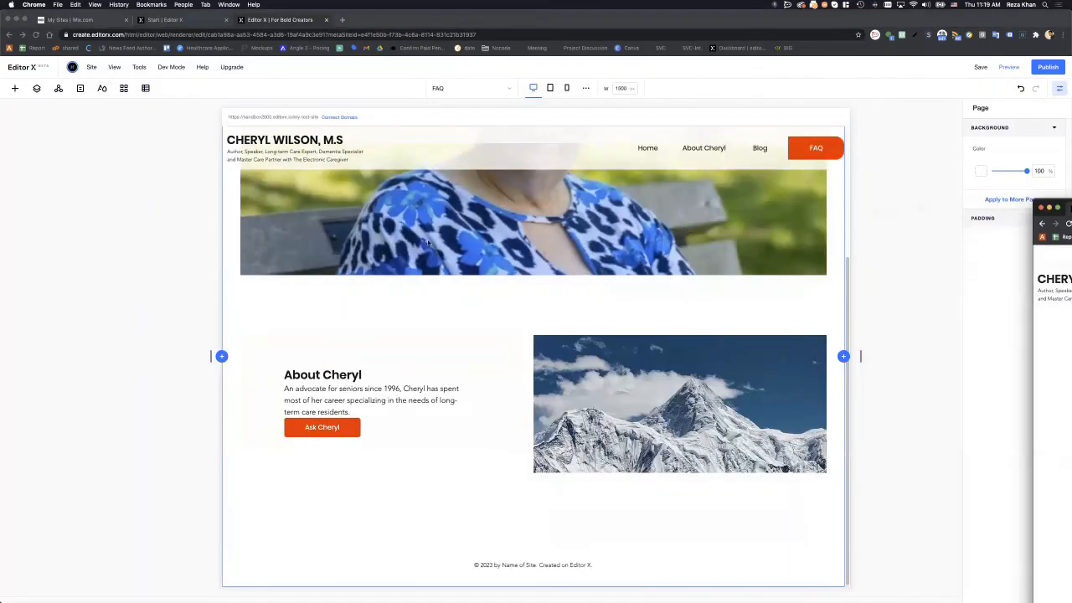
left_click(91, 129)
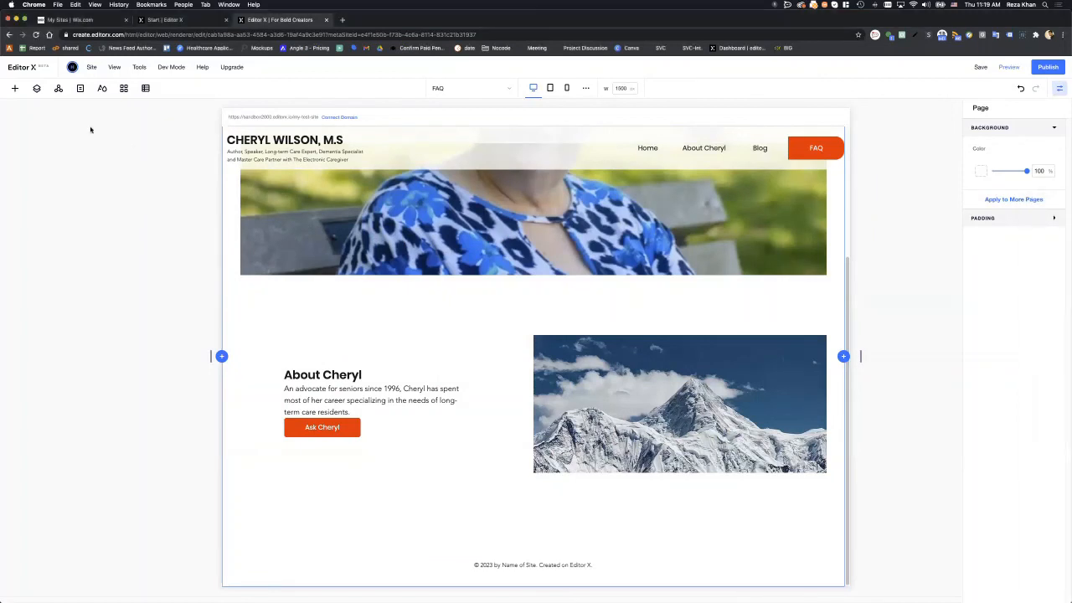
left_click(15, 88)
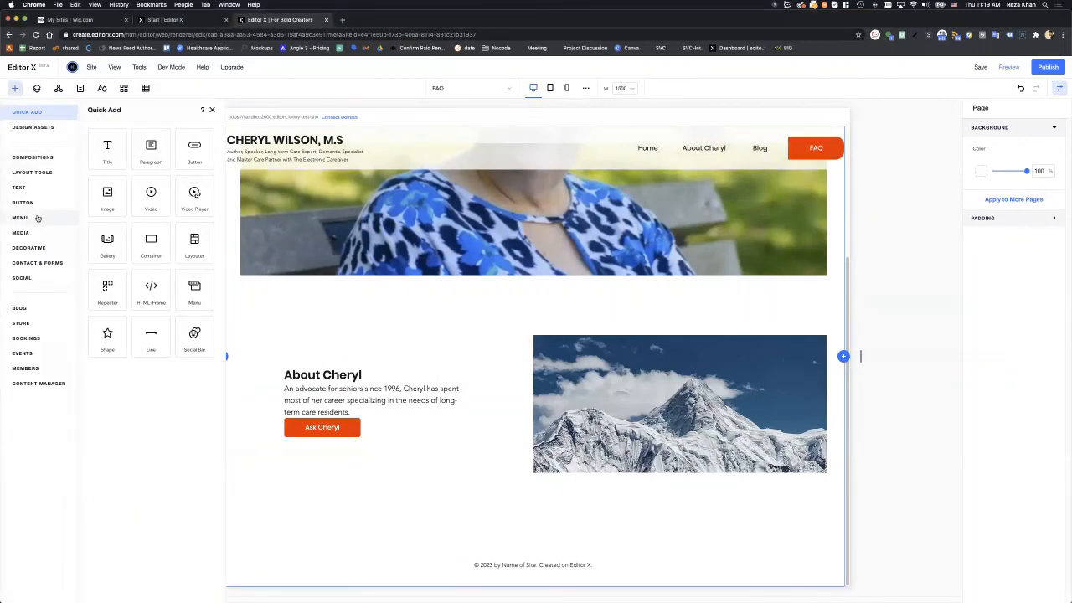
left_click(38, 218)
left_click(43, 233)
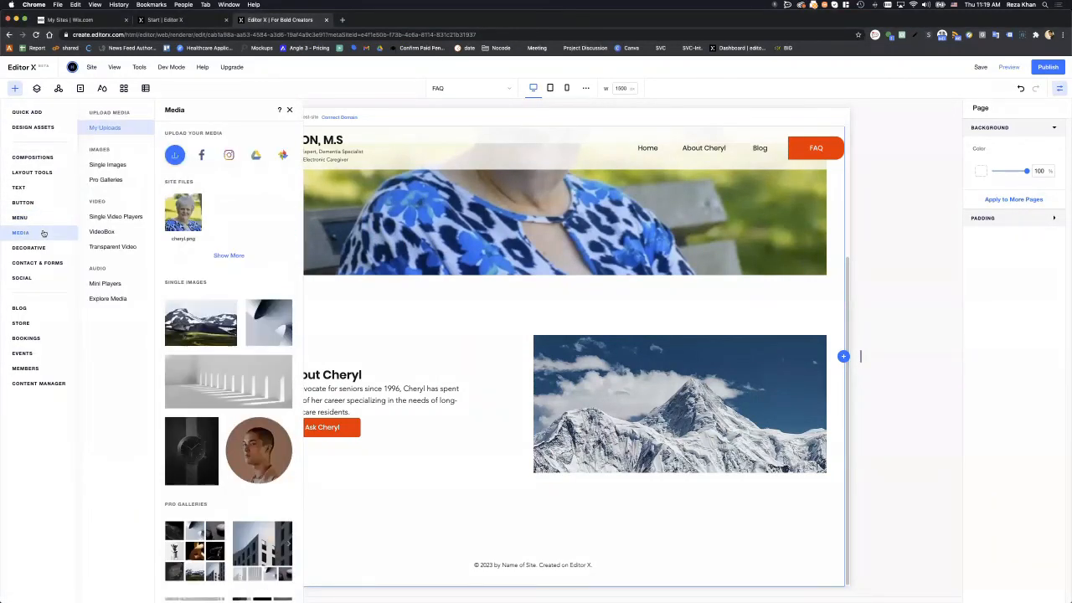
left_click(107, 217)
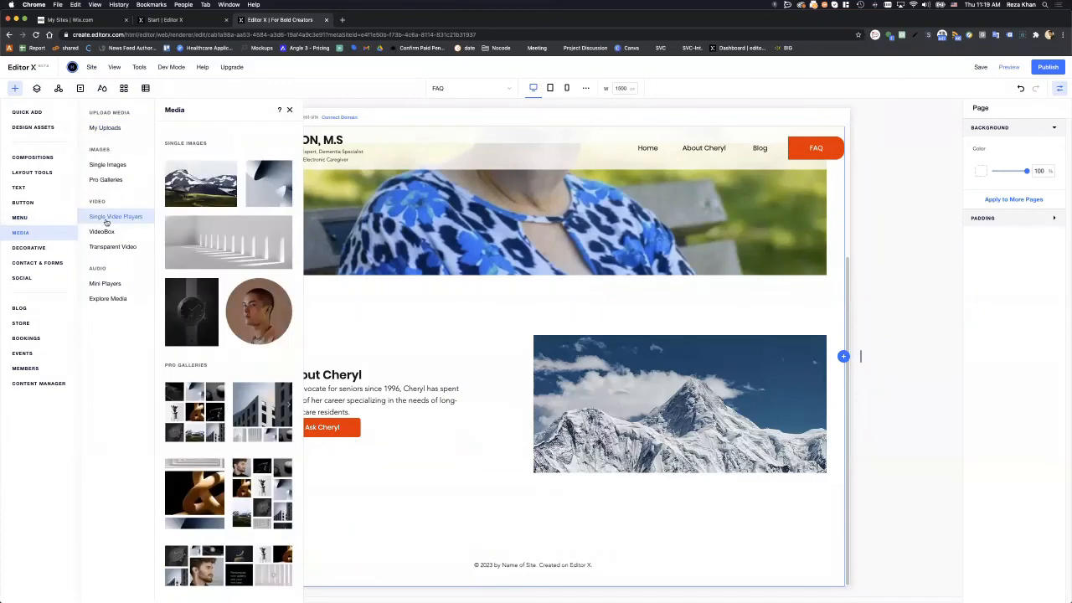
left_click(108, 234)
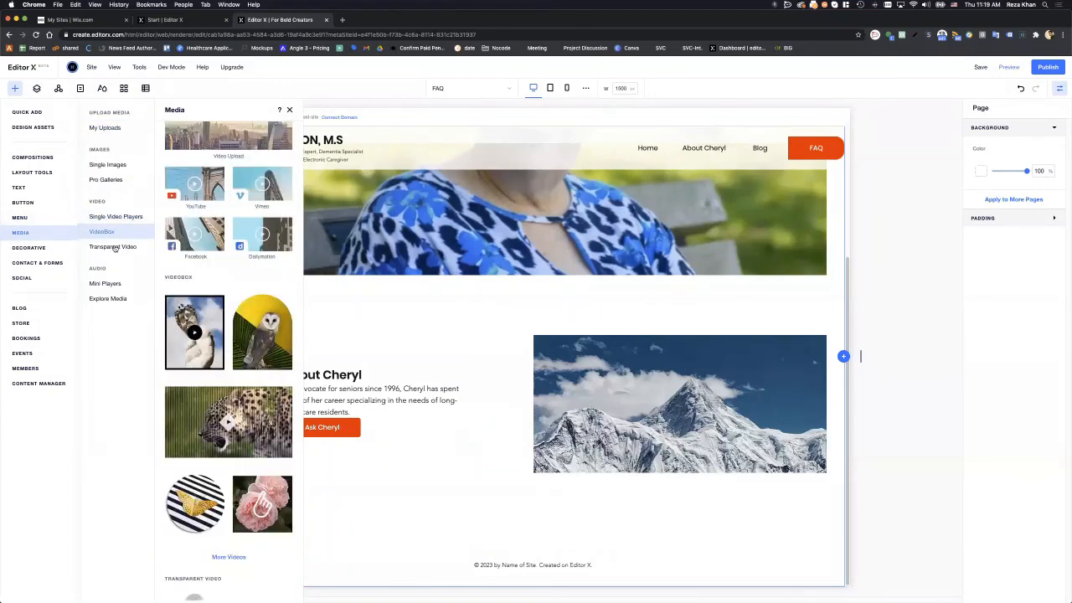
left_click(114, 248)
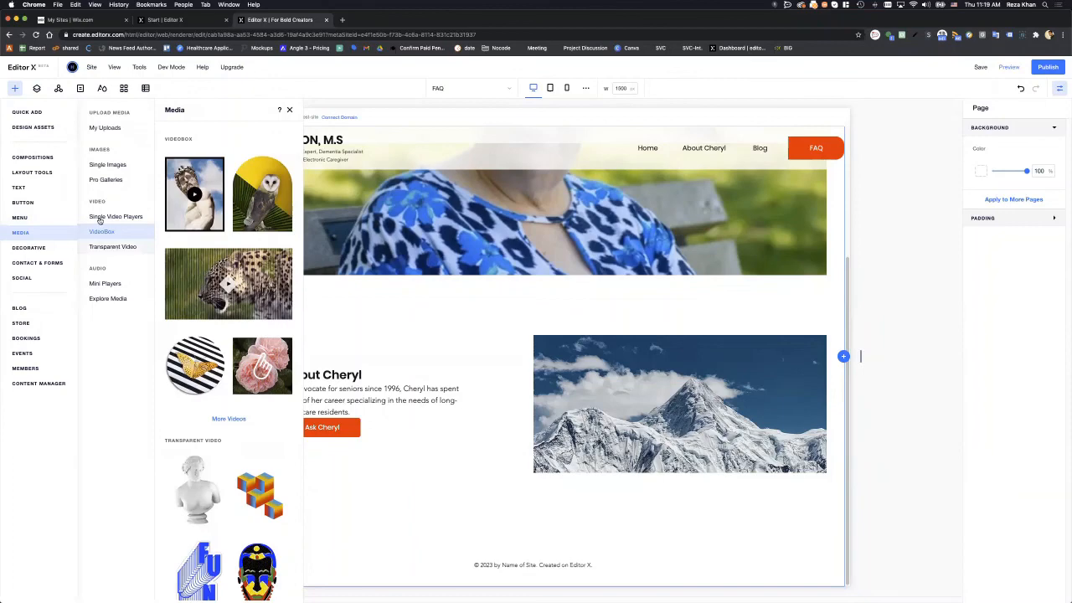
left_click(101, 181)
left_click(102, 166)
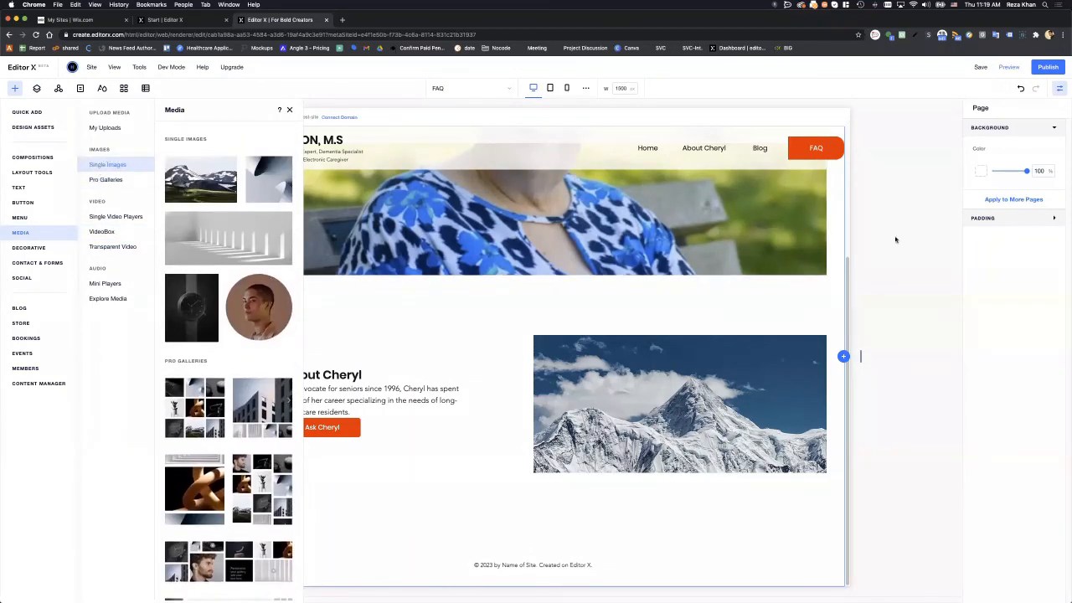
left_click(289, 110)
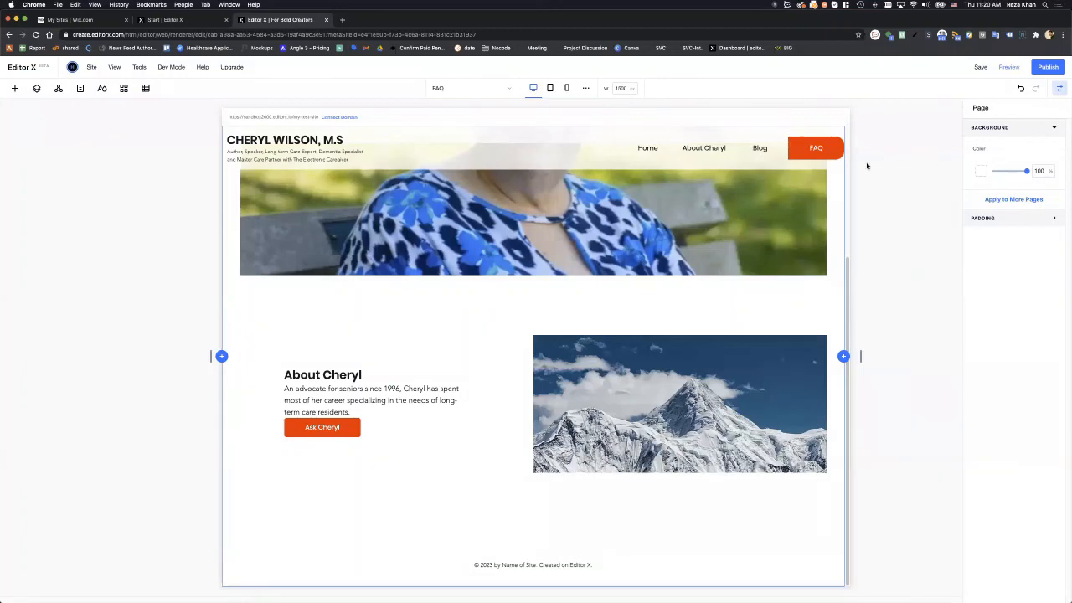
scroll(782, 200, "up", 1)
scroll(778, 198, "down", 1)
scroll(778, 198, "up", 5)
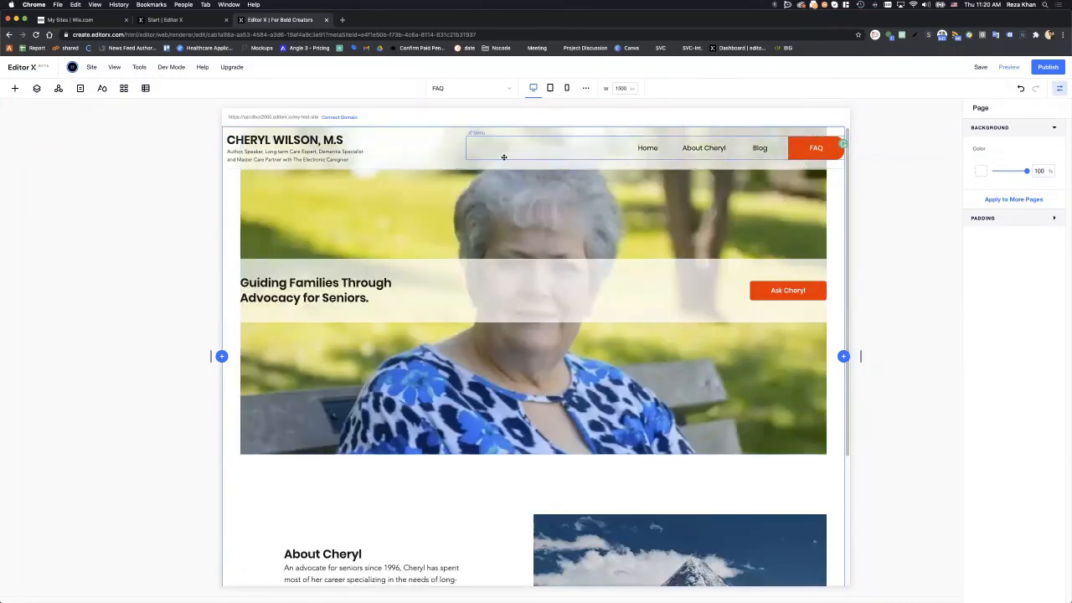
left_click(439, 159)
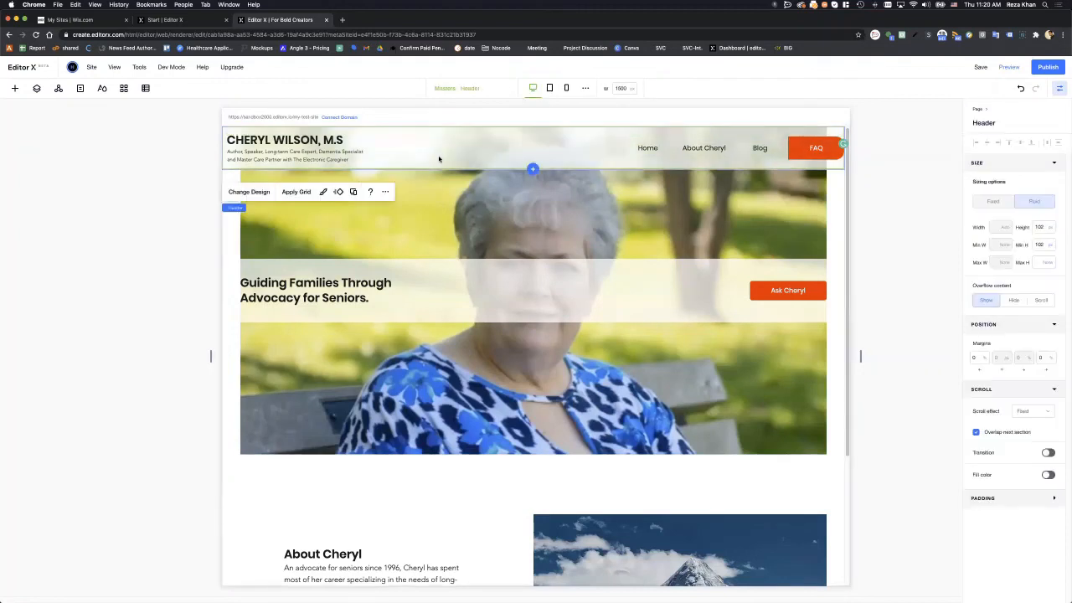
left_click(914, 184)
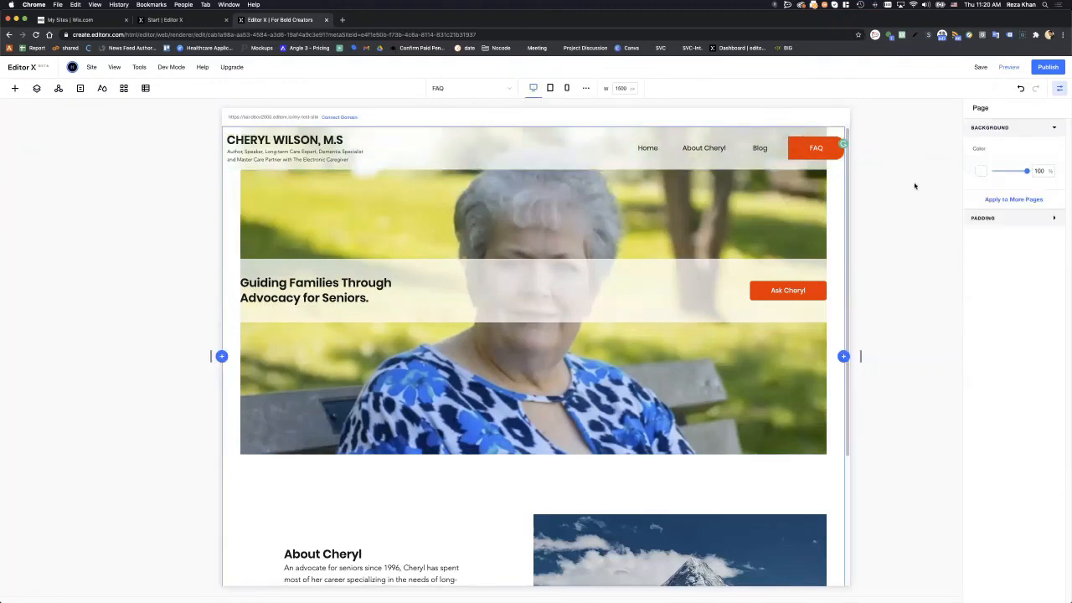